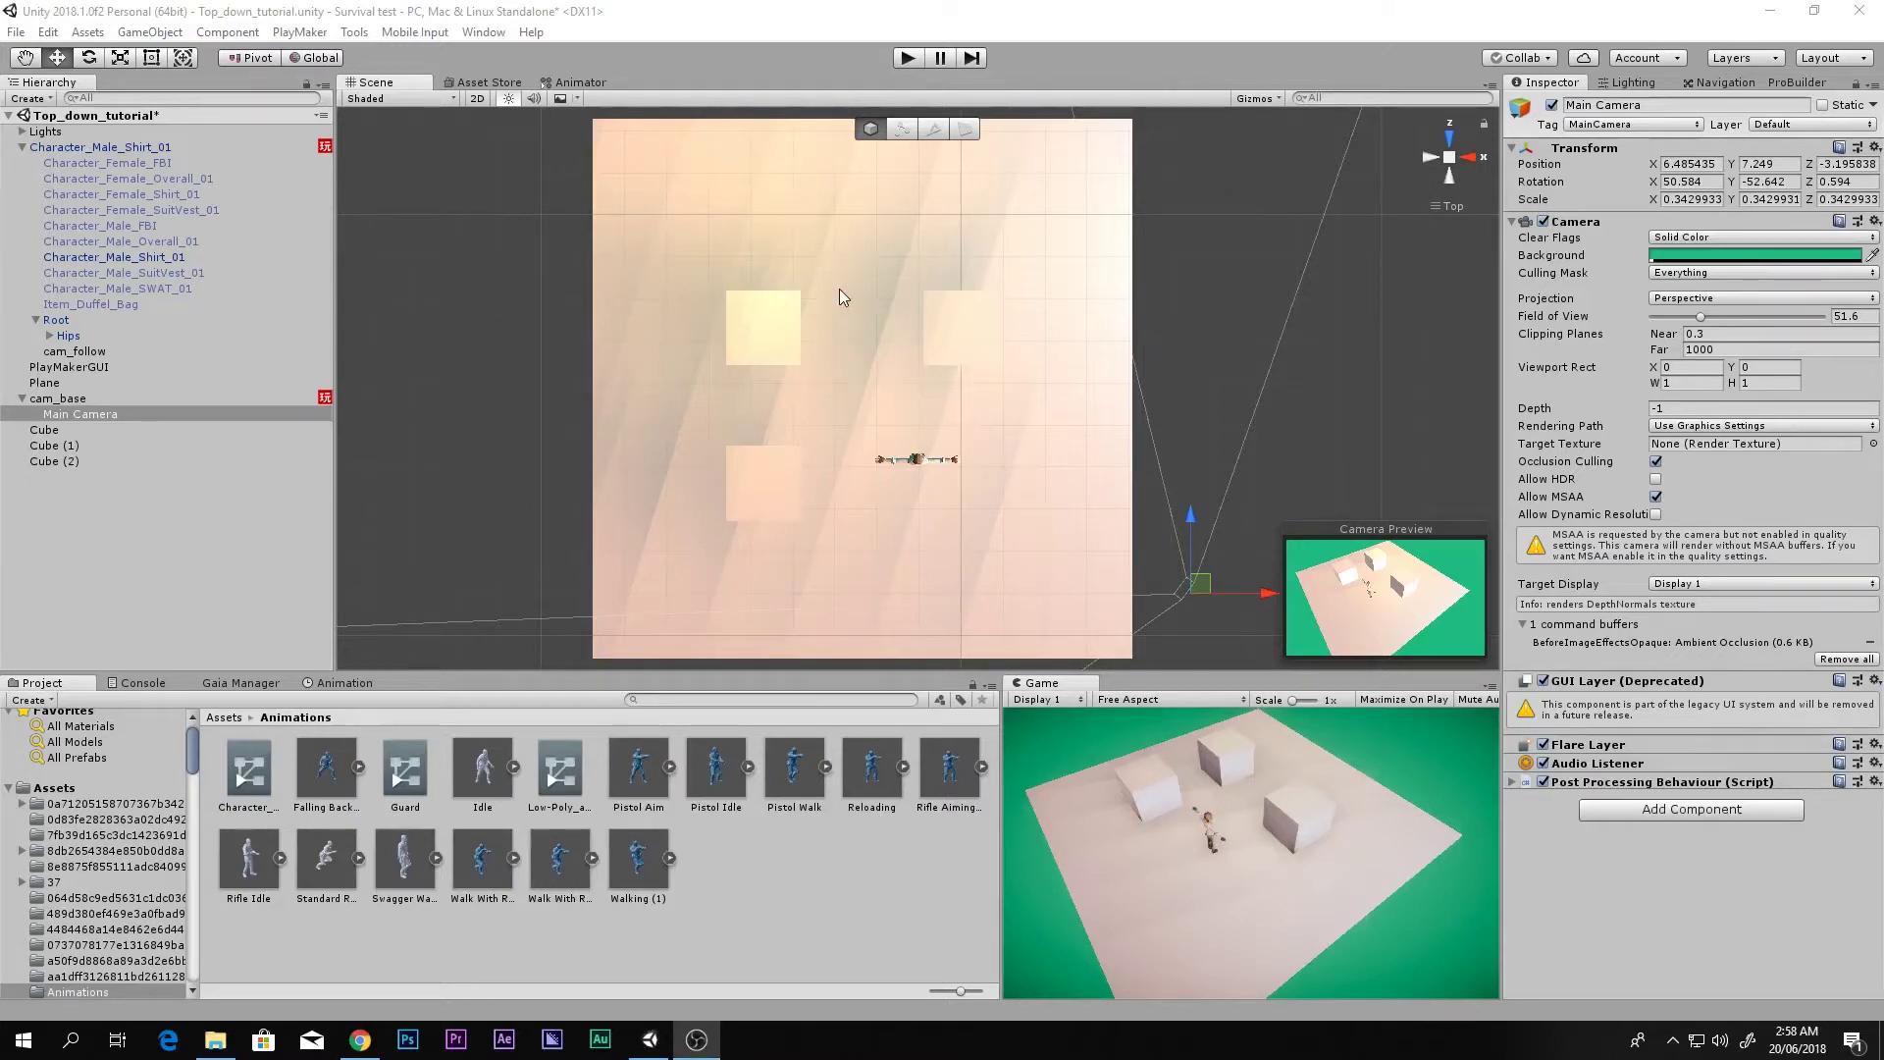
# - Run the scene in a maximized Game view to test how the character moves around the cubes, and stop it
pyautogui.click(797, 331)
pyautogui.moveTo(805, 332)
pyautogui.mouseDown()
pyautogui.moveTo(899, 327)
pyautogui.moveTo(811, 328)
pyautogui.mouseUp()
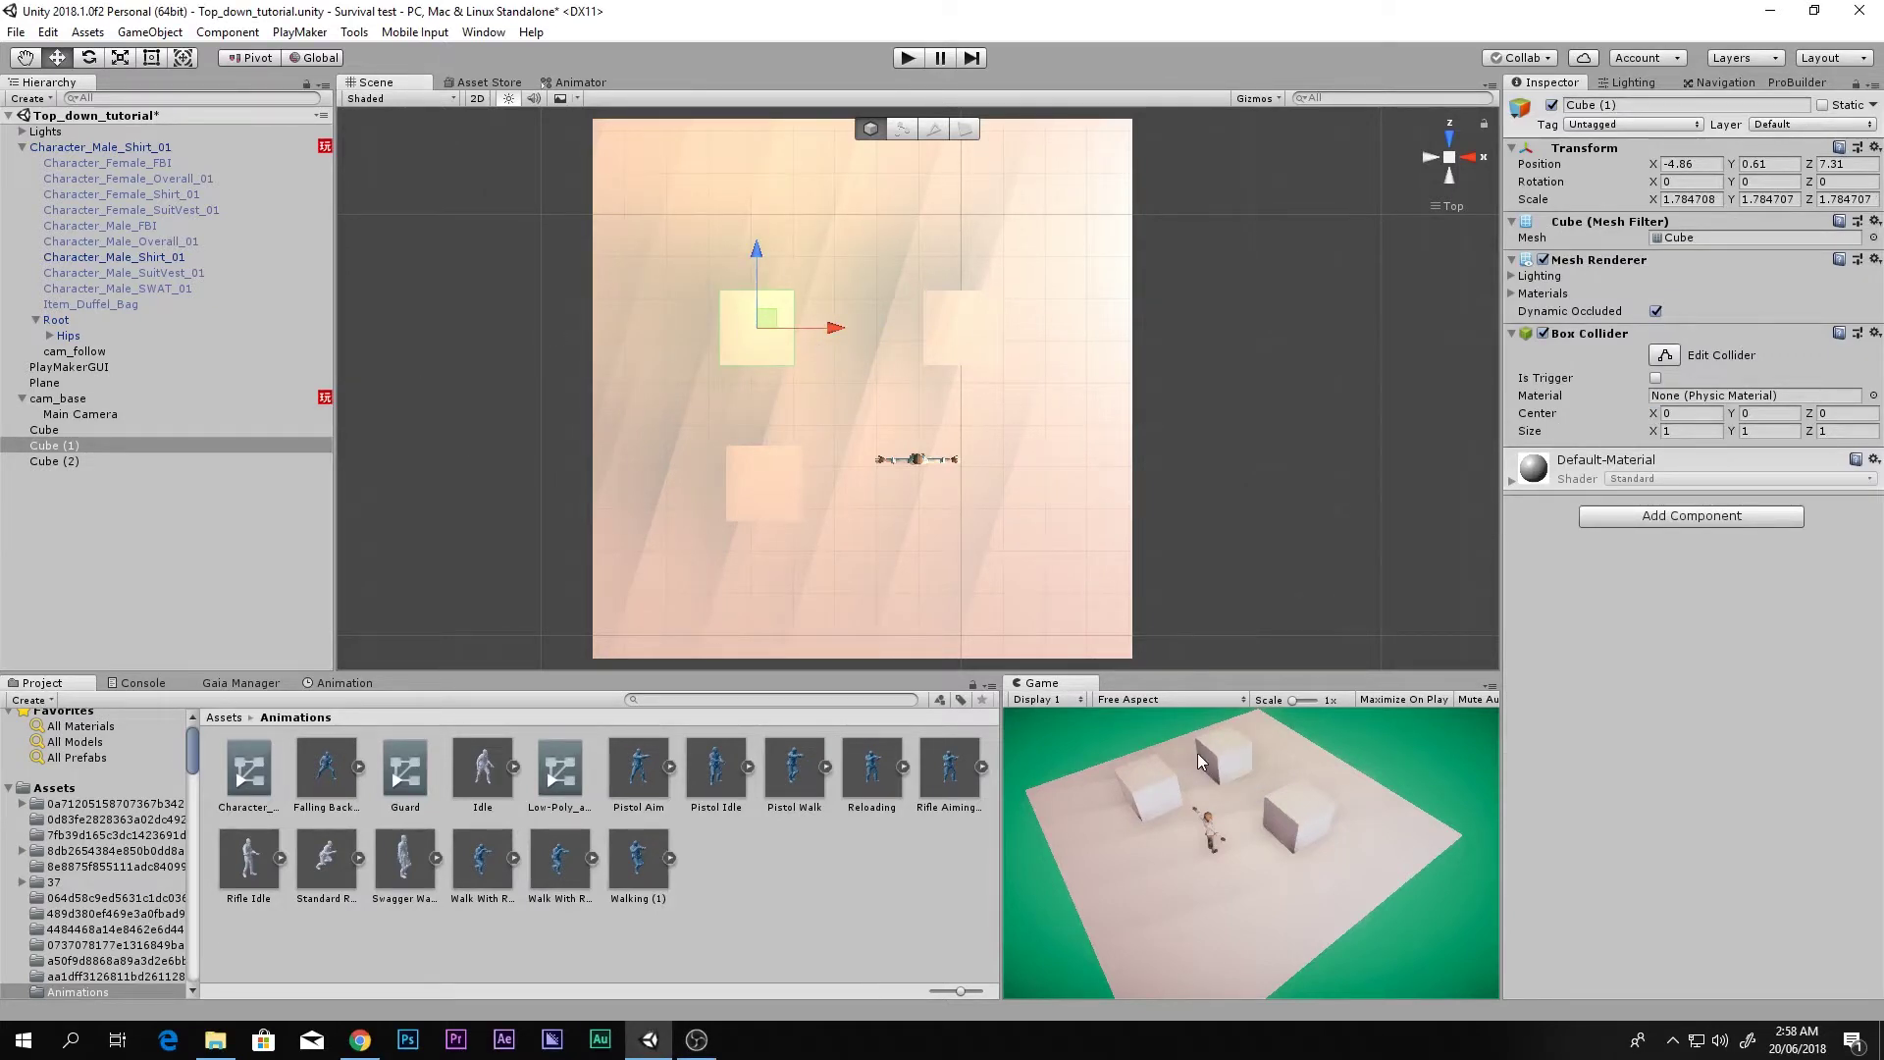
pyautogui.hotkey('shift', 'space')
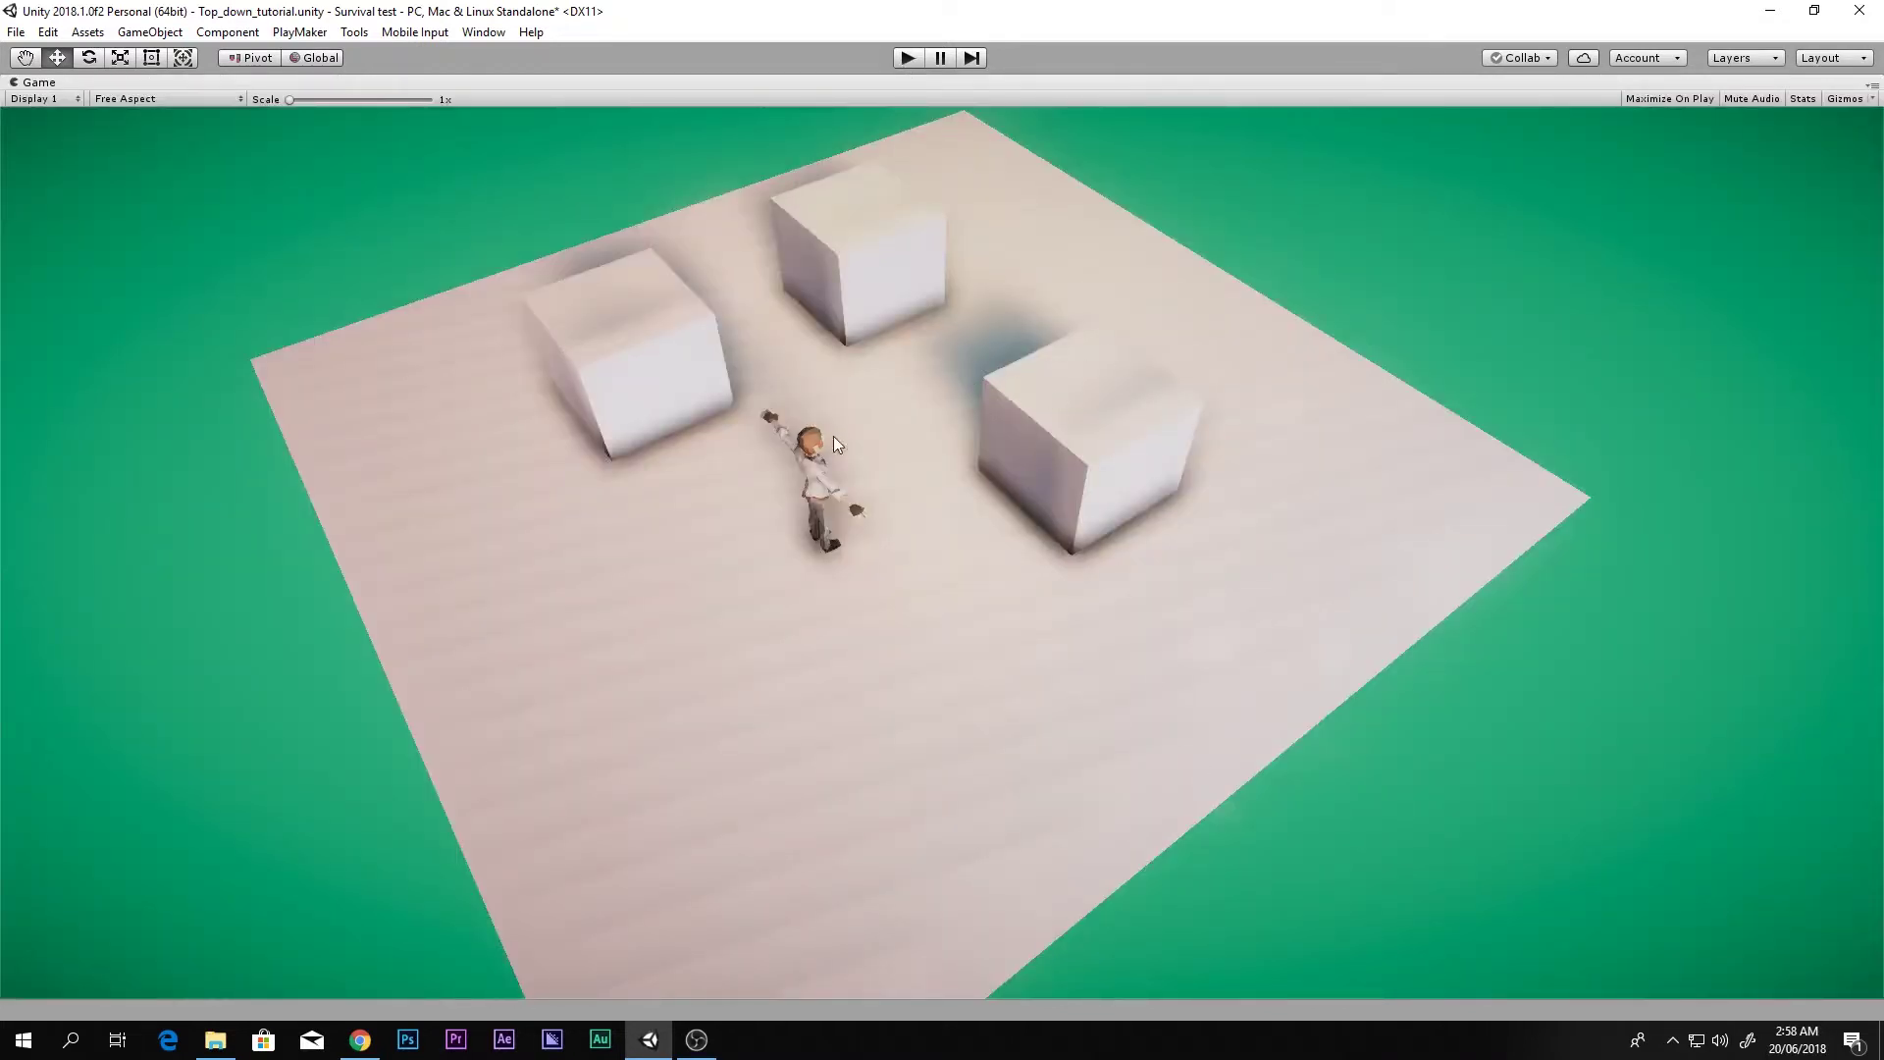
pyautogui.click(908, 59)
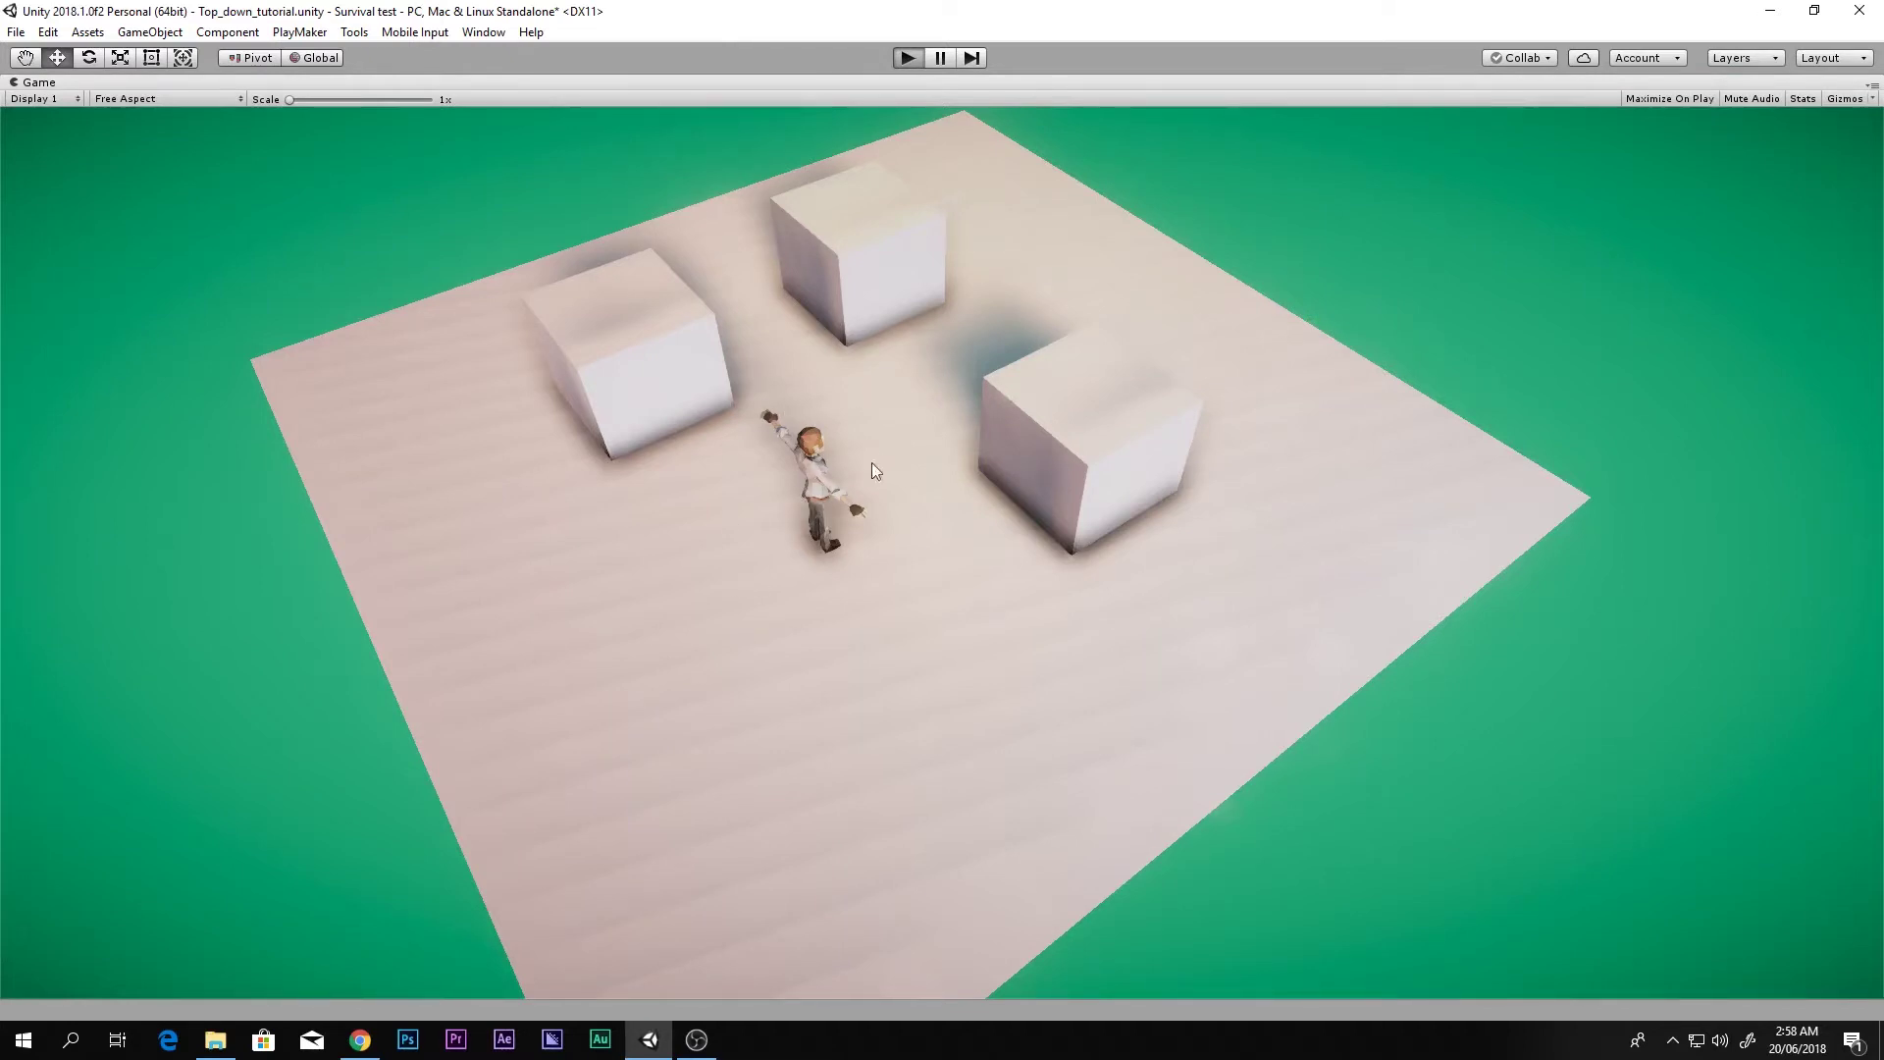
pyautogui.press('w')
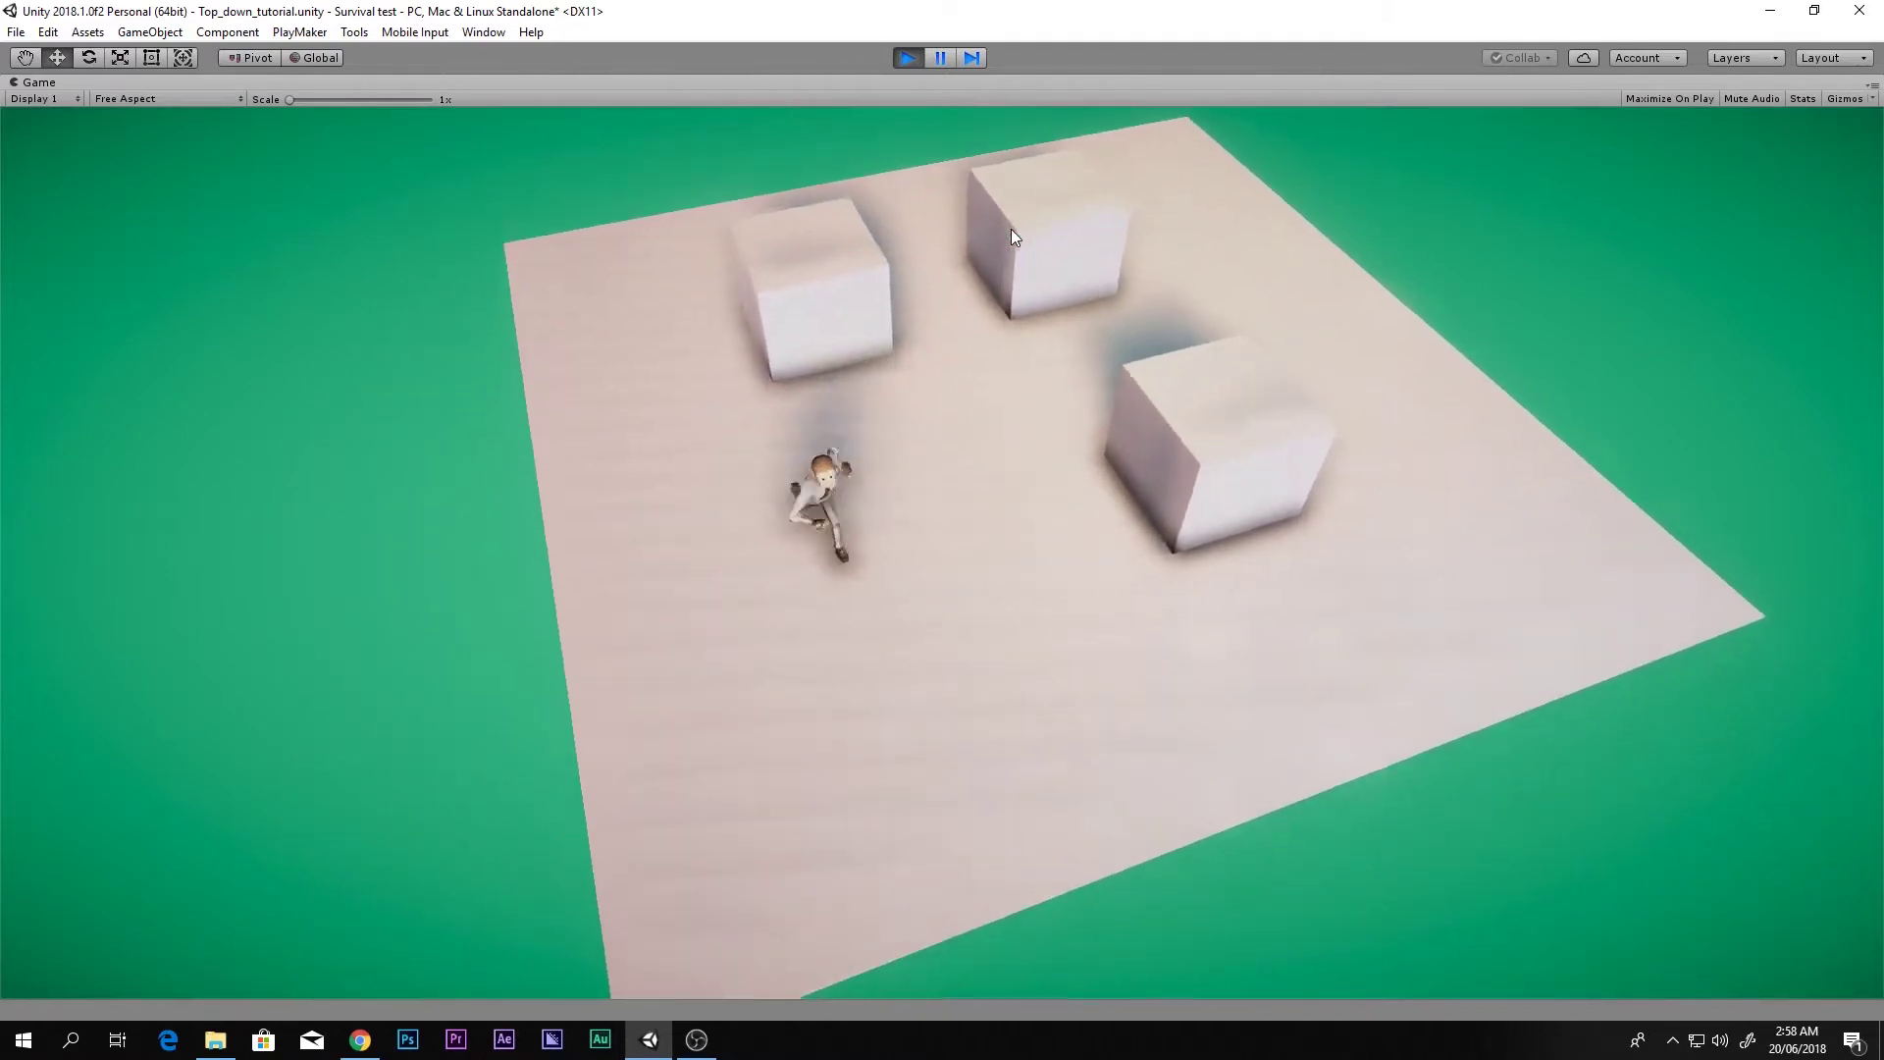
pyautogui.click(912, 58)
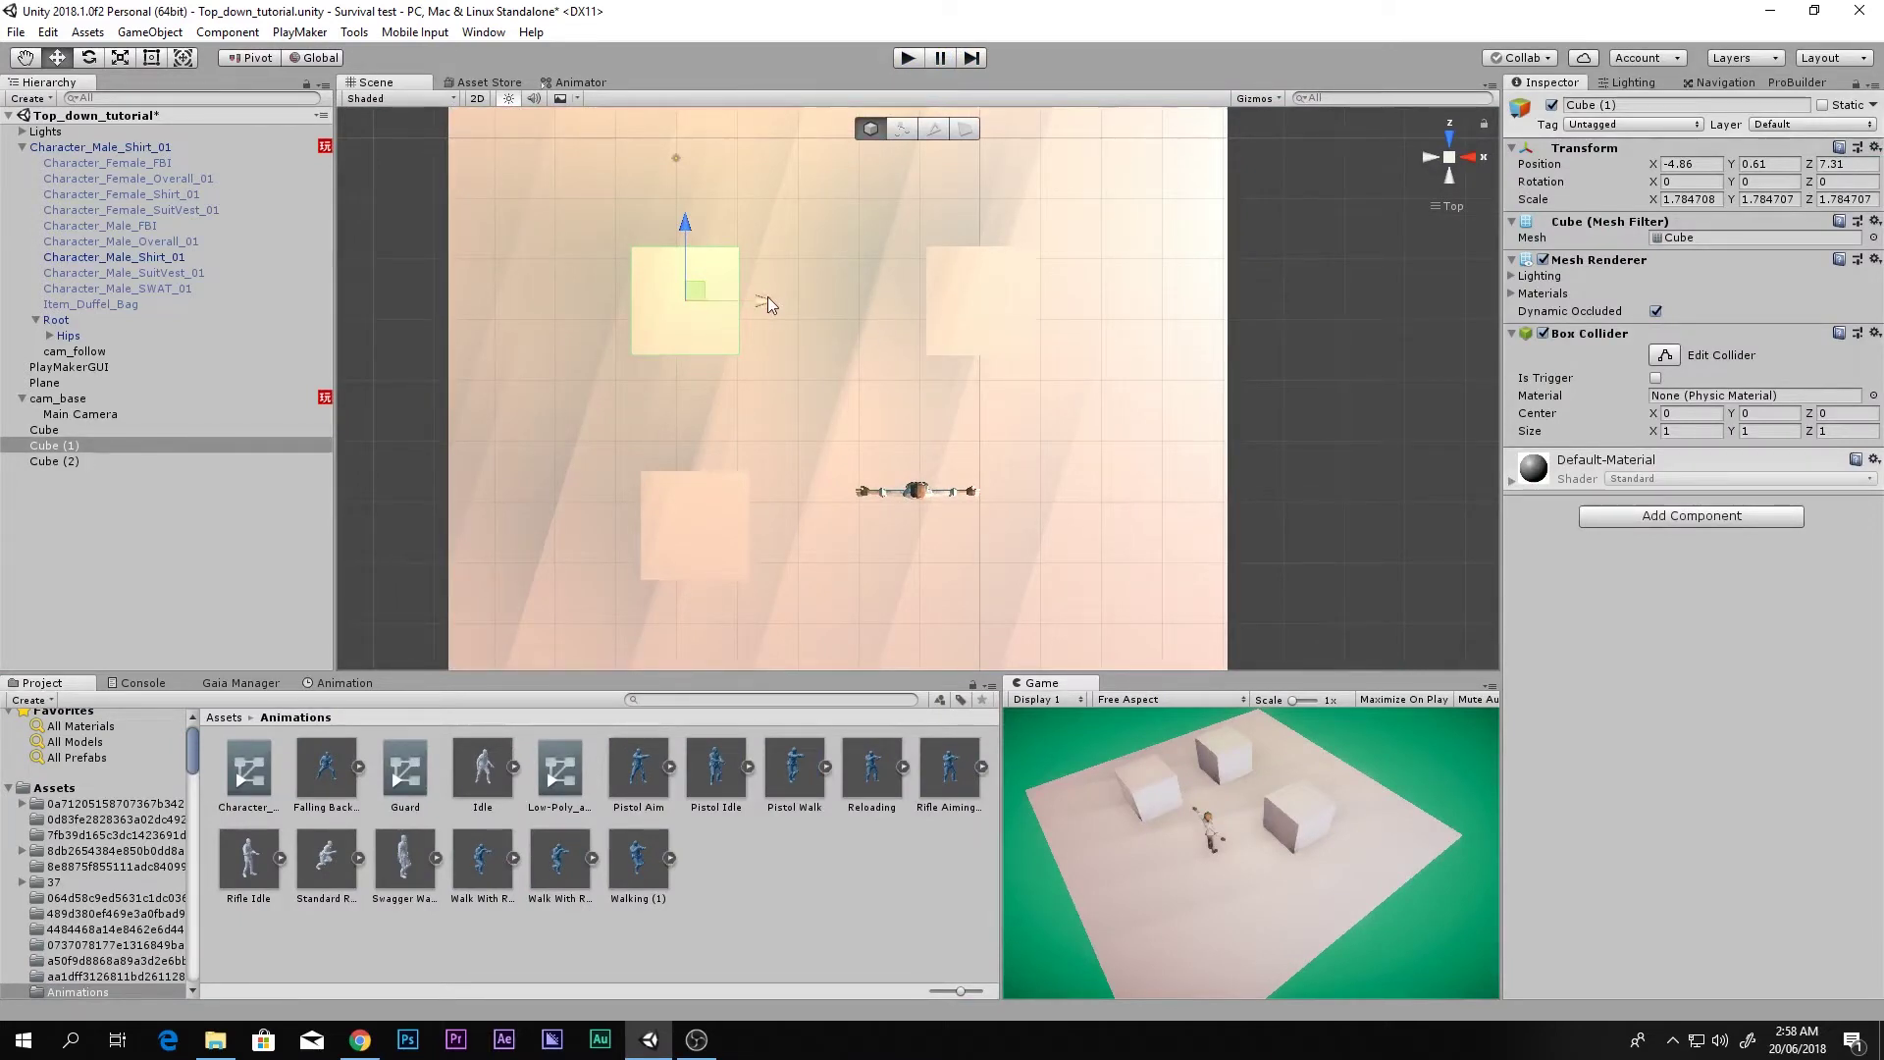
# - Delete Cube and Cube (2) from the scene, keeping Cube (1)
pyautogui.moveTo(756, 304); pyautogui.dragTo(846, 303)
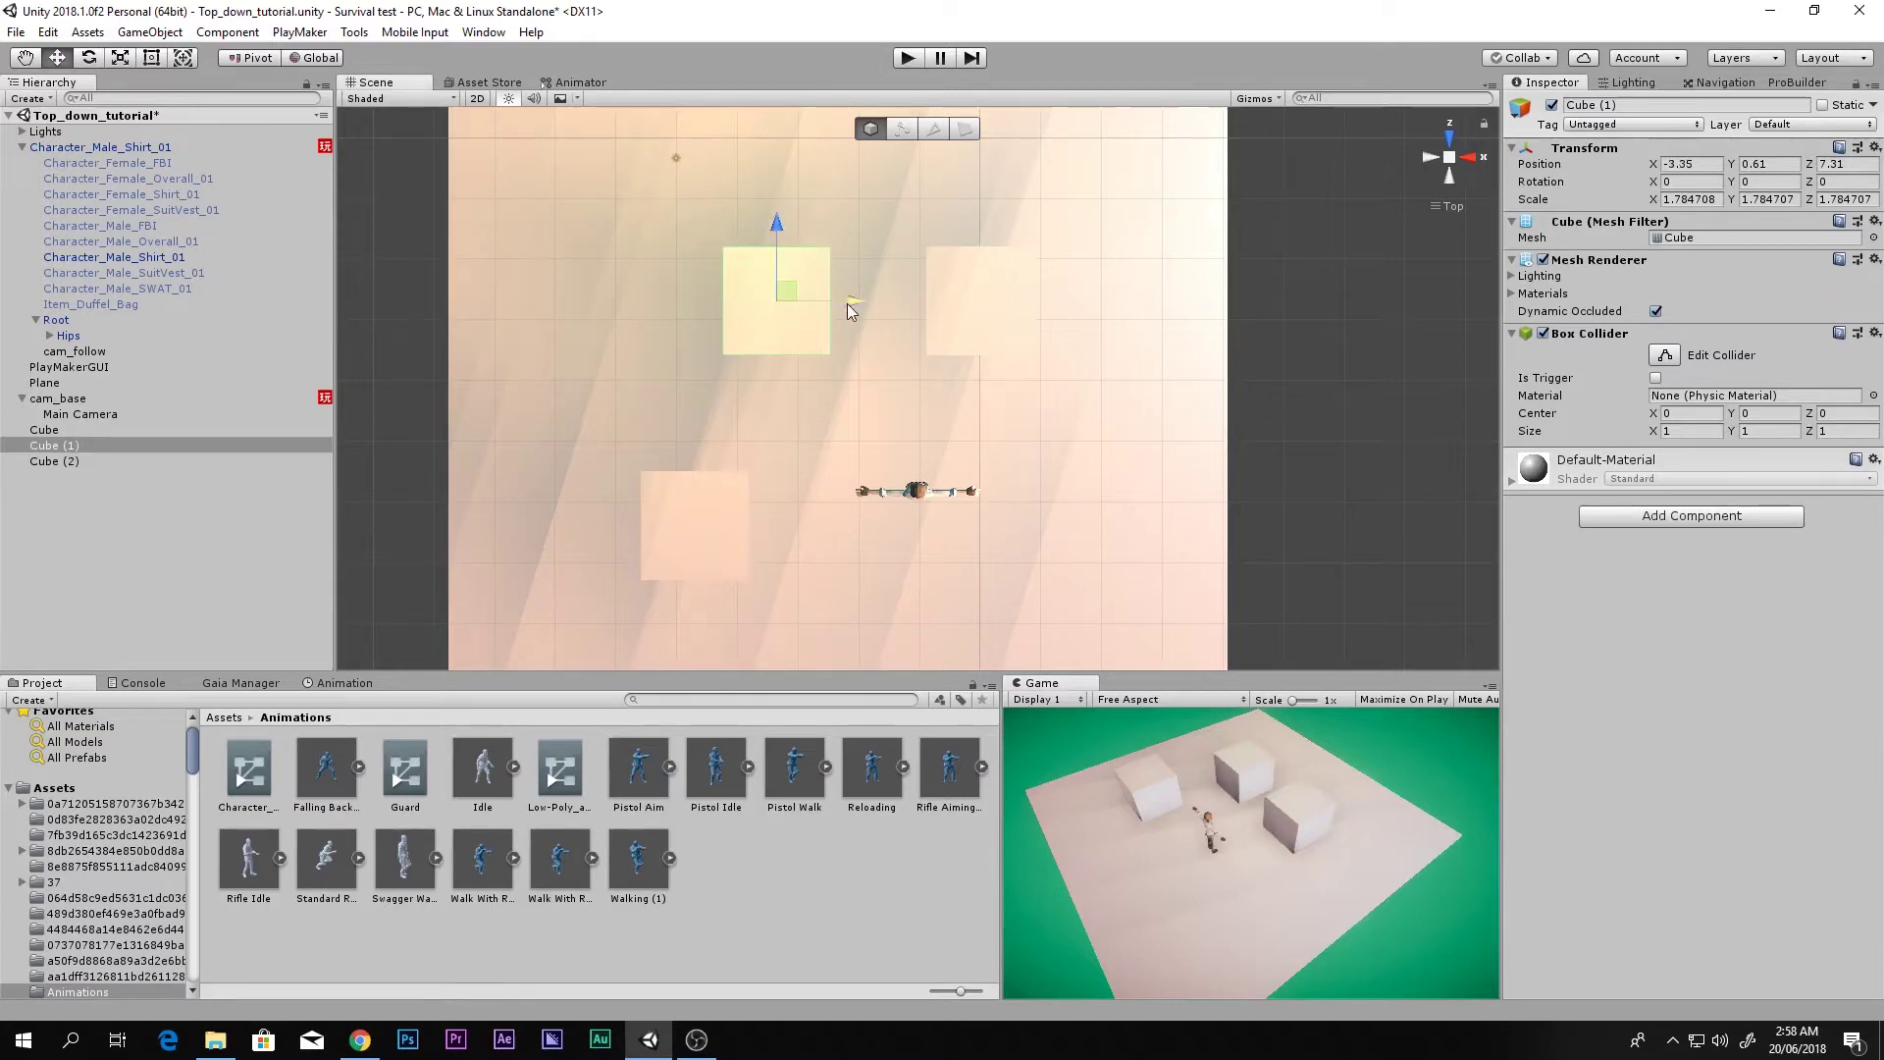
pyautogui.click(952, 308)
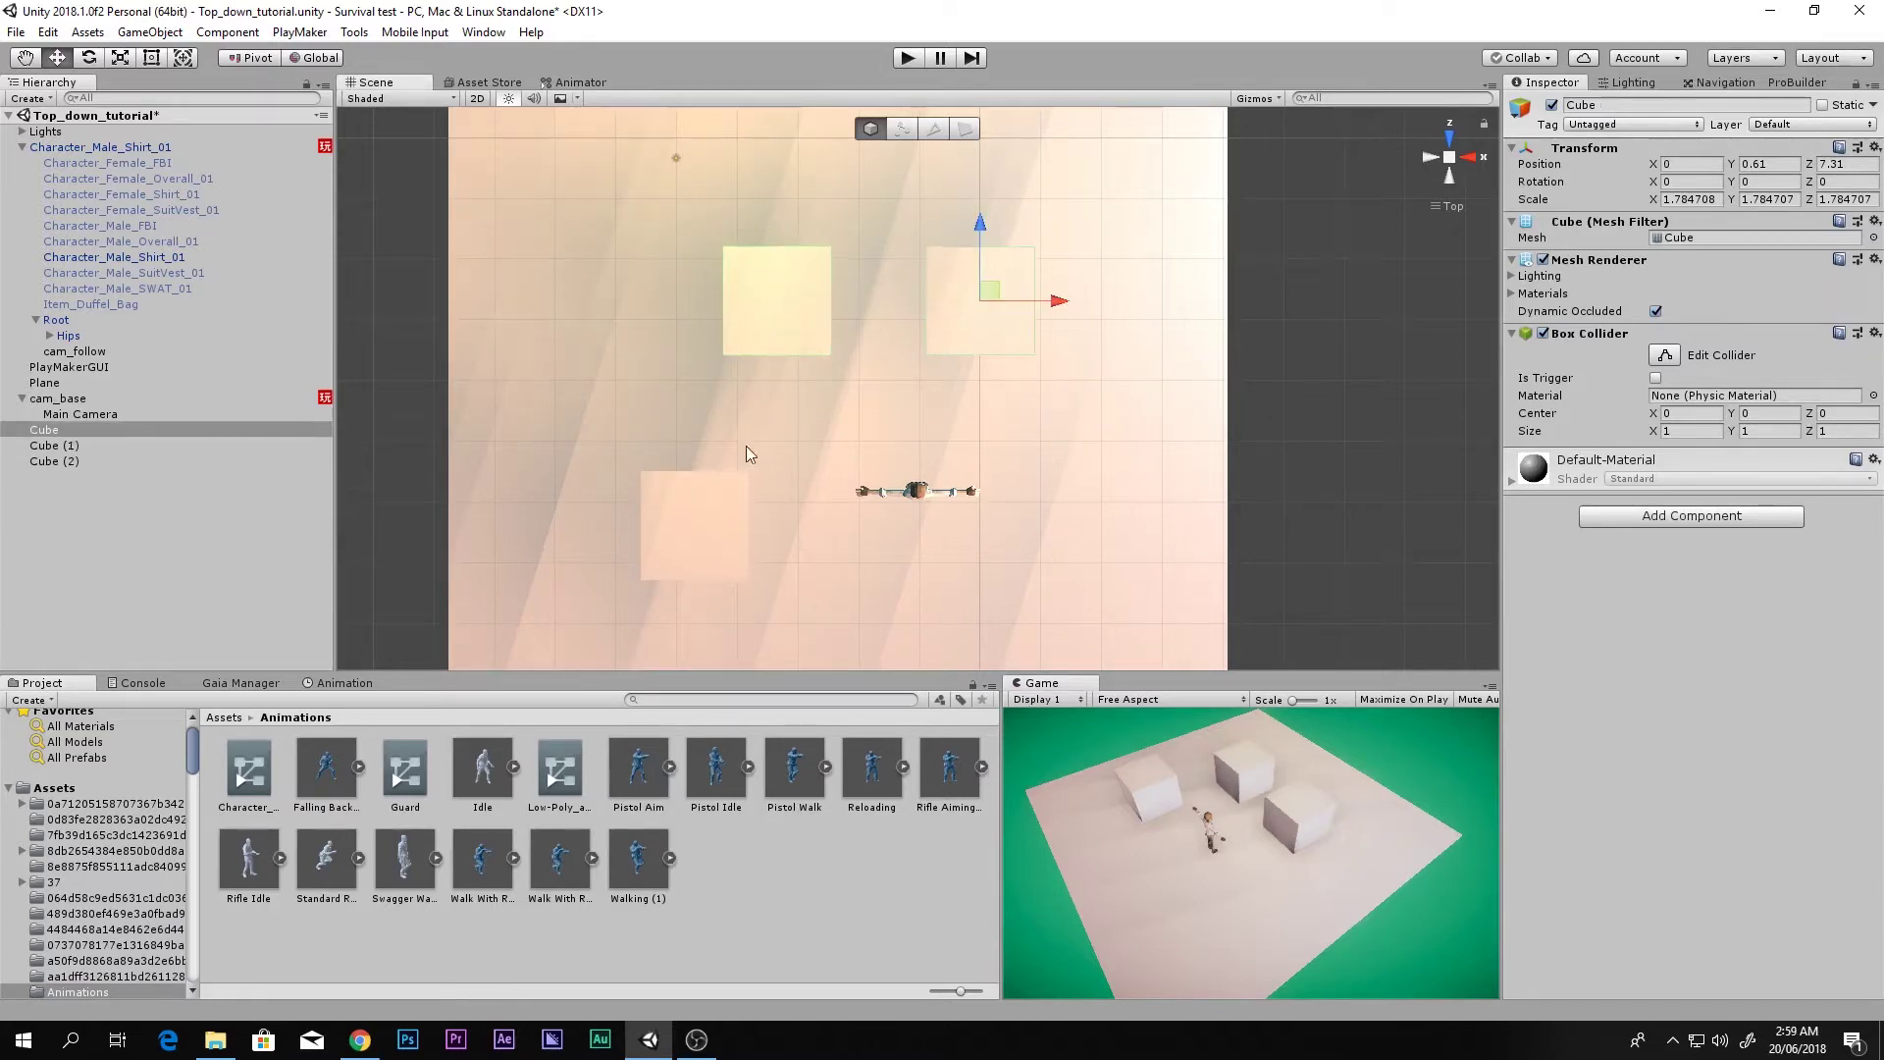
pyautogui.press('Delete')
pyautogui.click(704, 510)
pyautogui.press('Delete')
# - Move Cube (1) to the floor's edge and stretch it with the Rect Tool into a thin wall about 5.9 long and 0.32 thick
pyautogui.click(815, 338)
pyautogui.moveTo(828, 306); pyautogui.dragTo(571, 355)
pyautogui.press('r')
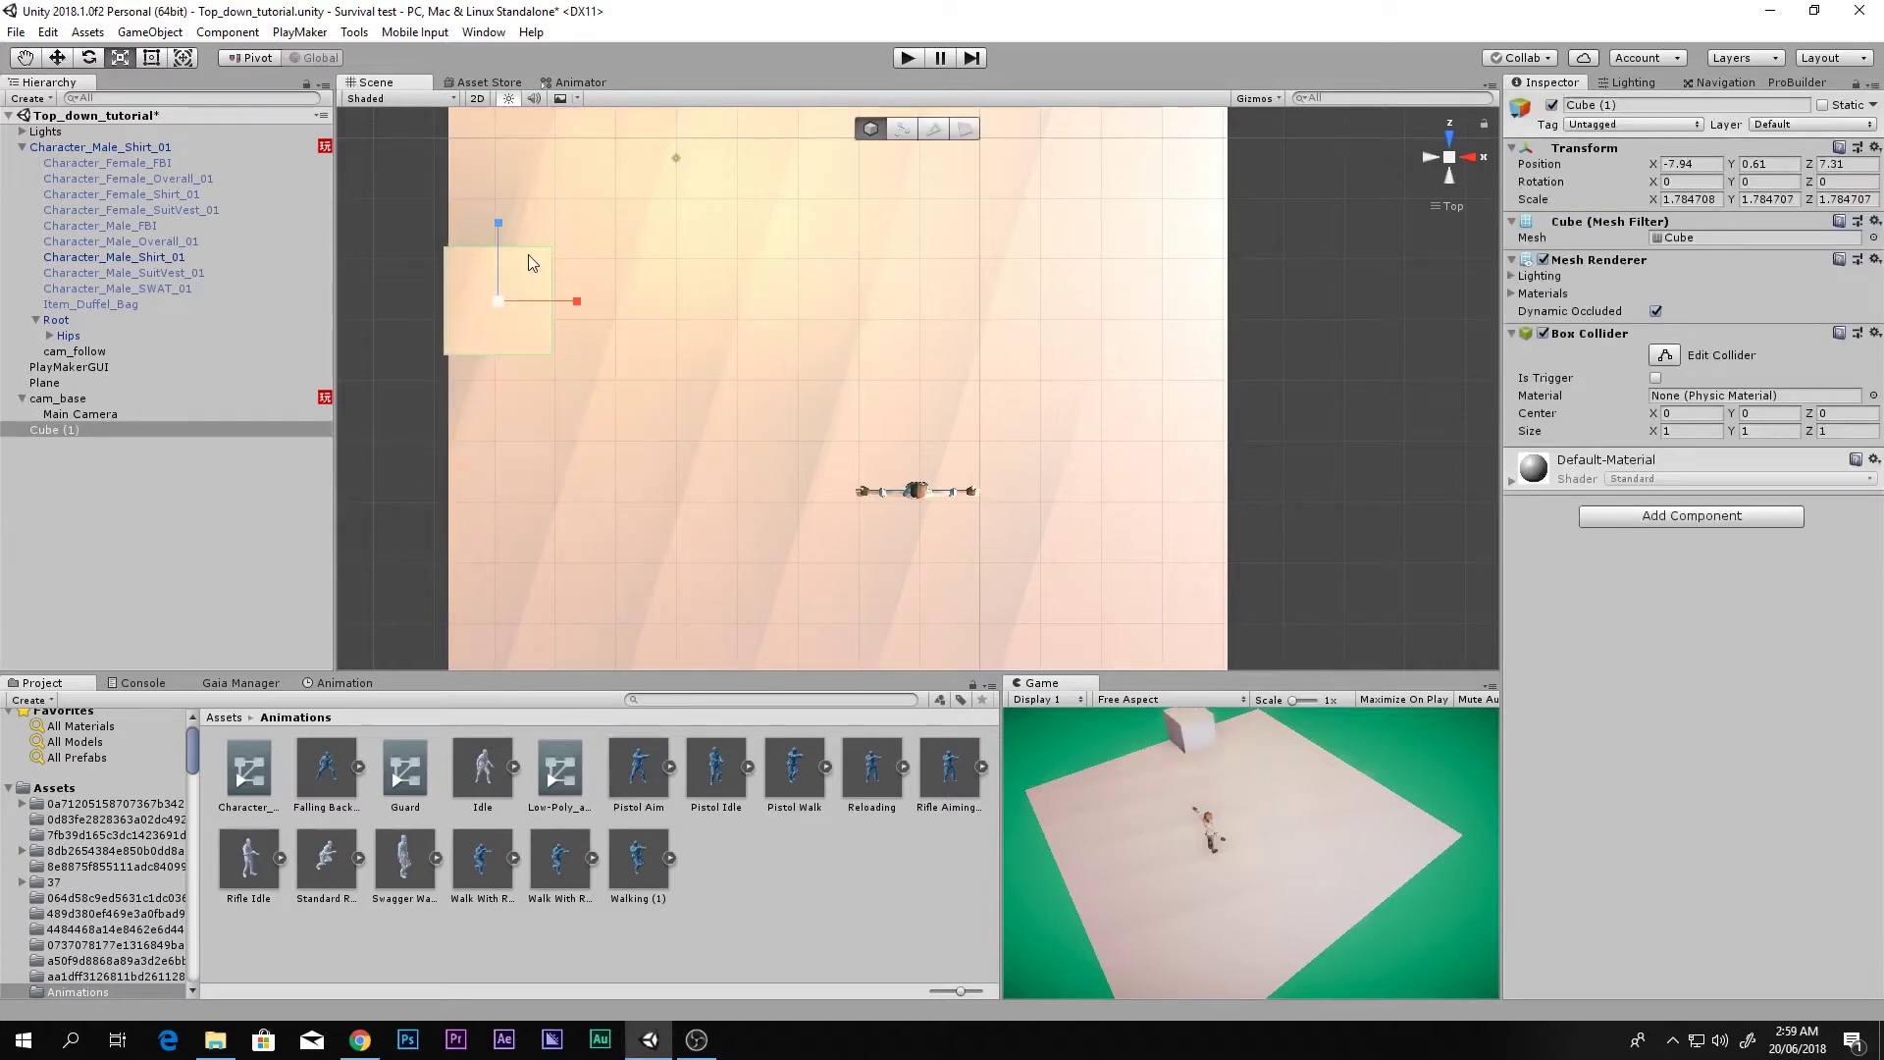
pyautogui.scroll(5, 531, 262)
pyautogui.moveTo(531, 261); pyautogui.dragTo(721, 314, button='middle')
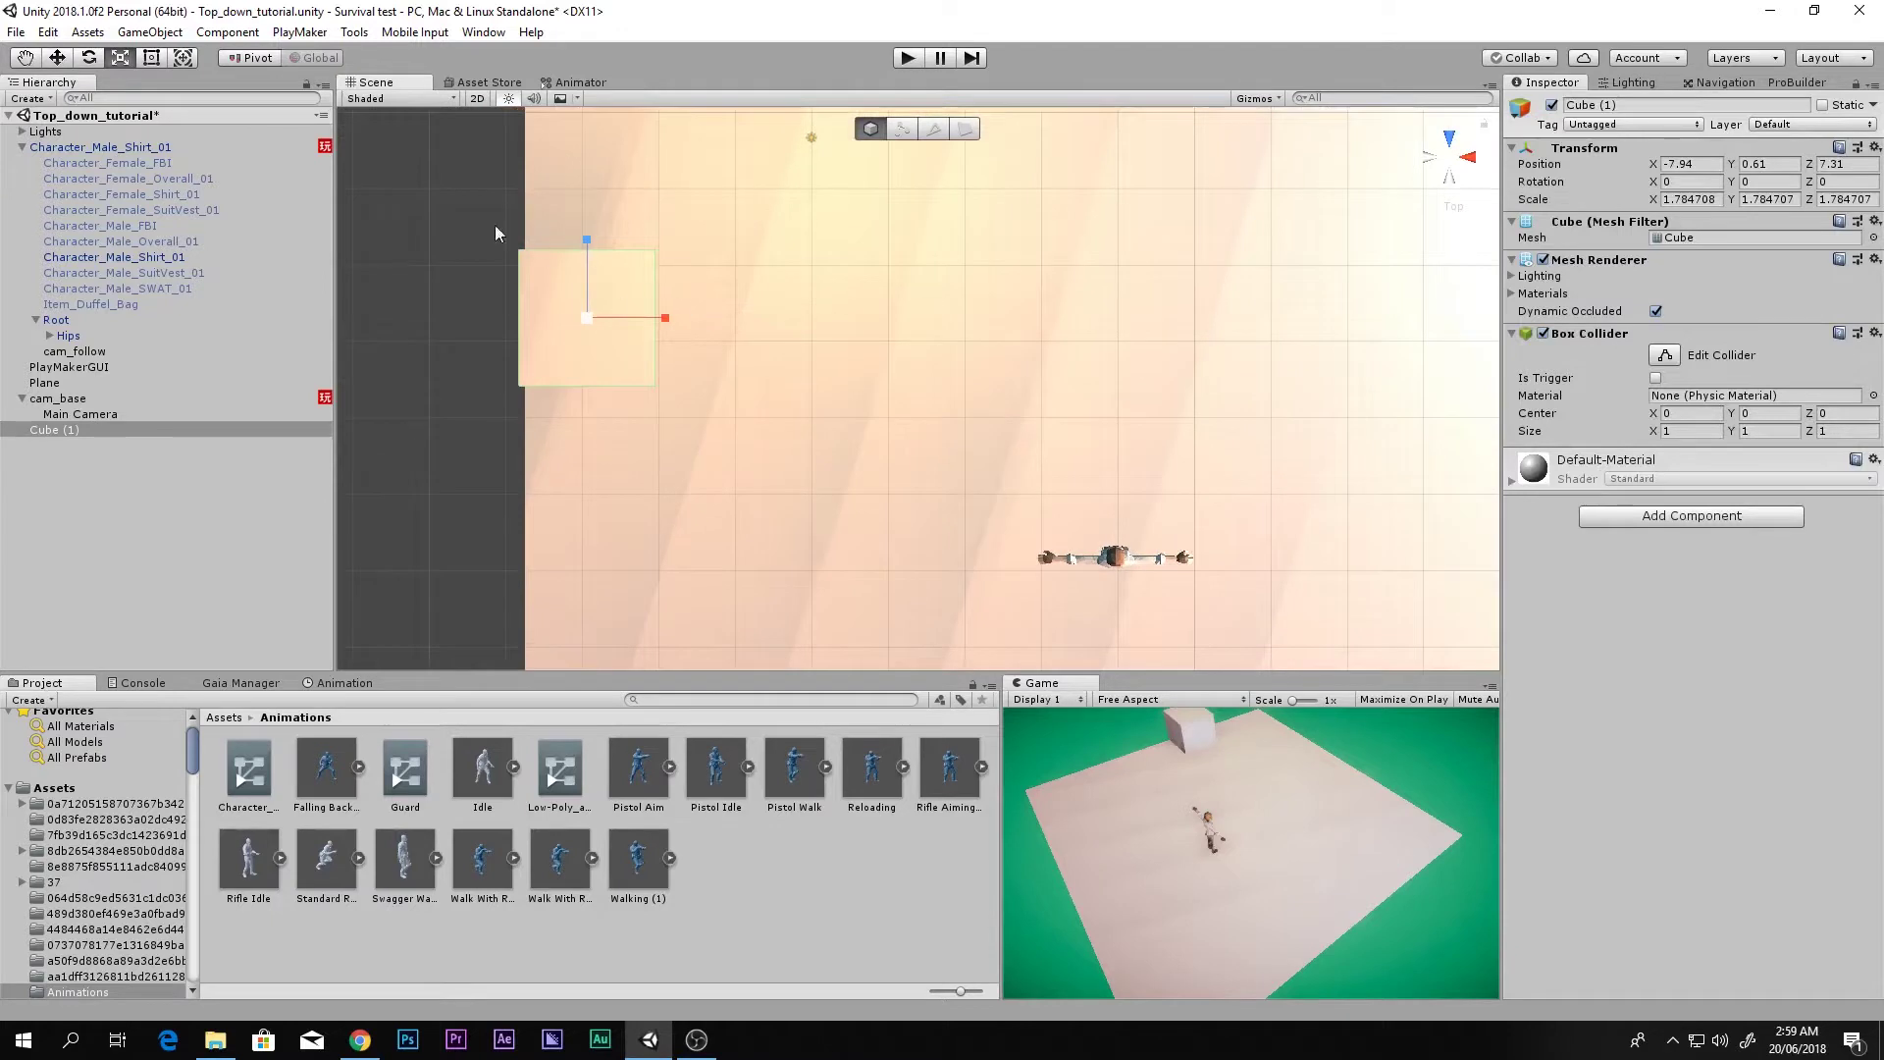
pyautogui.click(145, 58)
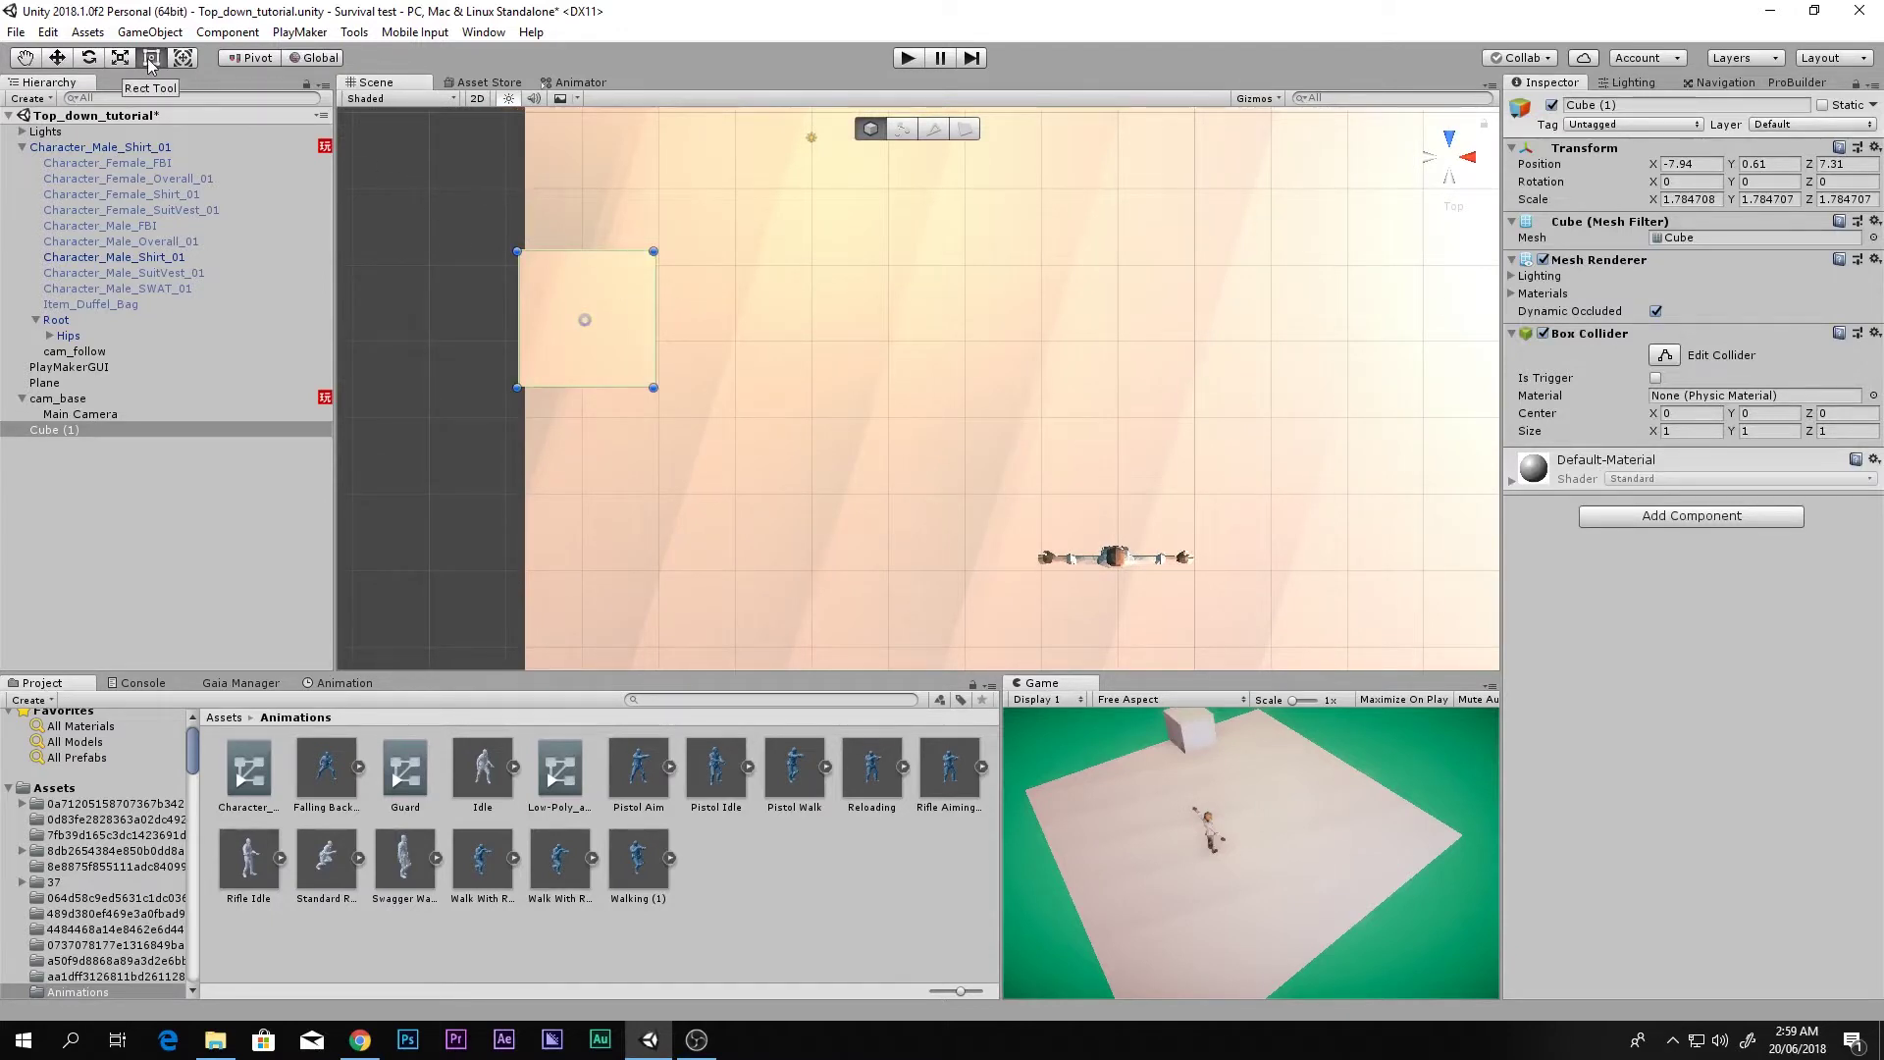
pyautogui.scroll(2, 504, 209)
pyautogui.moveTo(541, 210); pyautogui.dragTo(1015, 390)
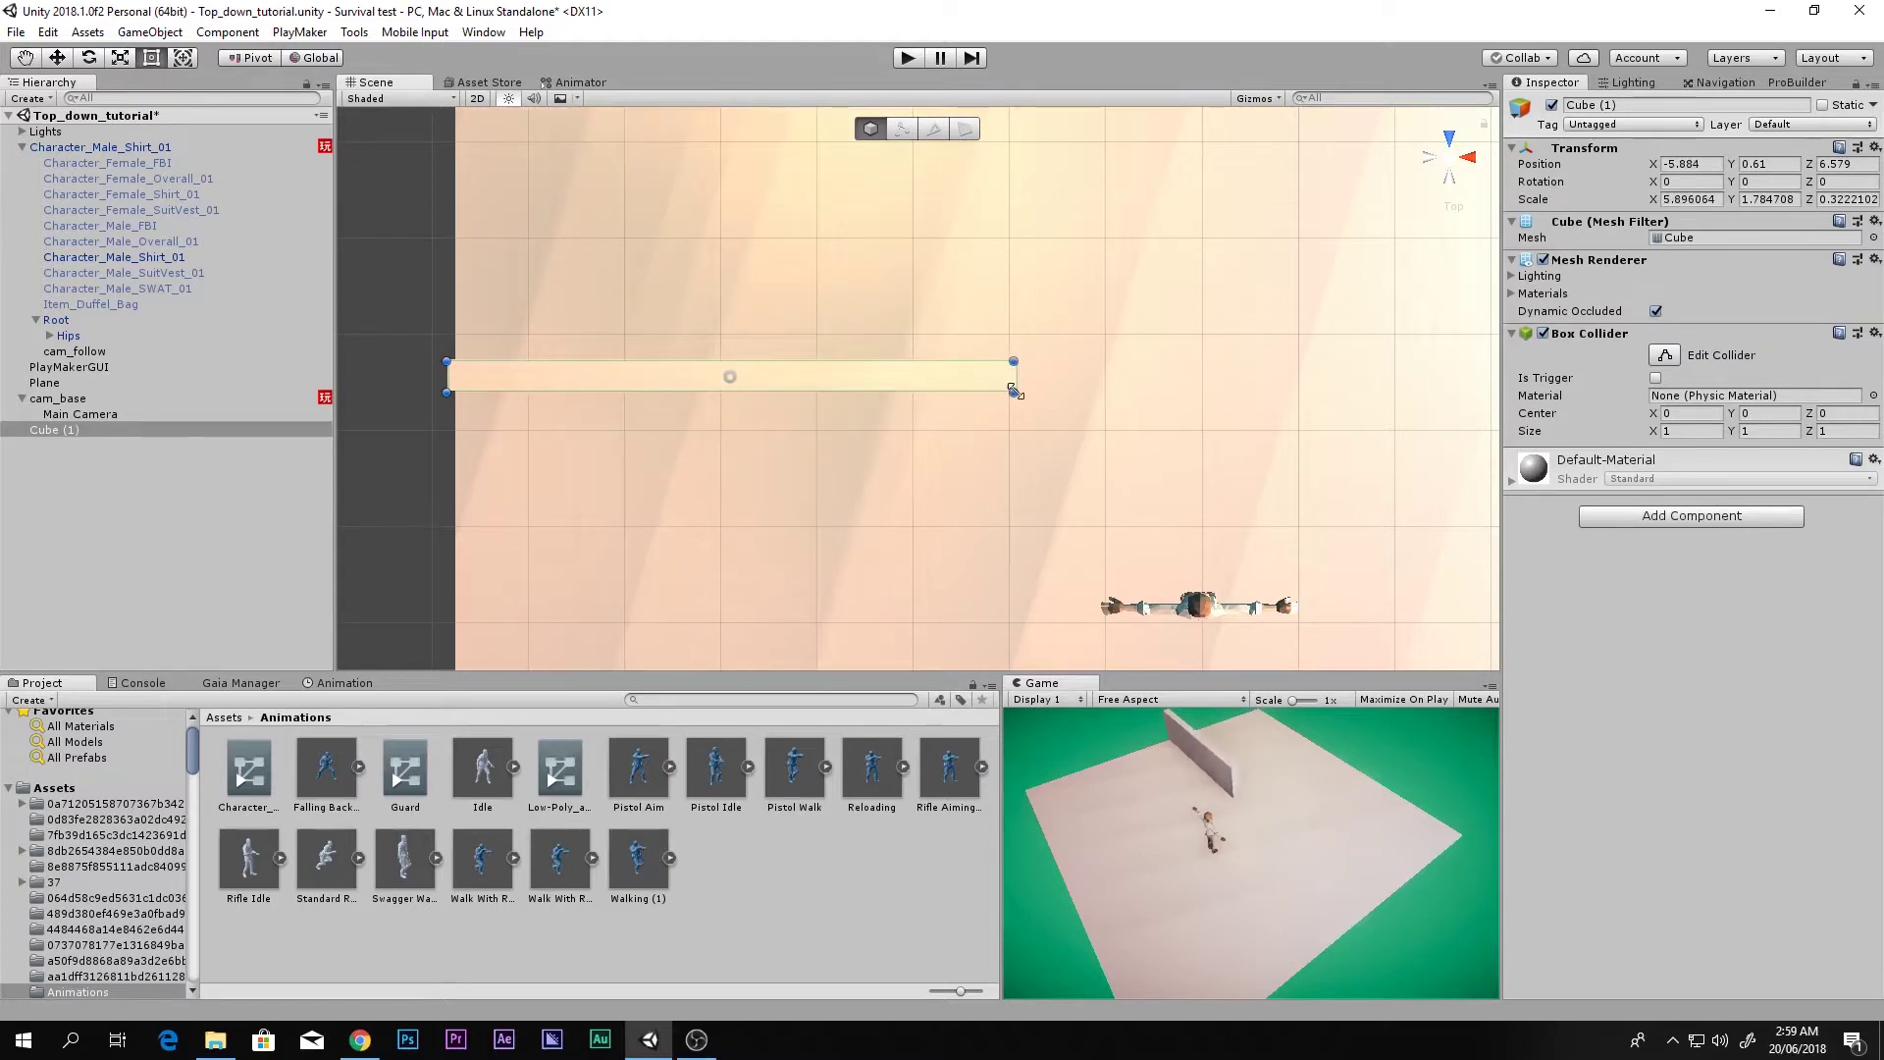
# - Duplicate the wall and move the copy along X to about 1.64, leaving a door gap between the two walls
pyautogui.hotkey('ctrl', 'd')
pyautogui.scroll(-2, 653, 377)
pyautogui.press('w')
pyautogui.moveTo(727, 359); pyautogui.dragTo(1285, 373)
# - Shorten the duplicate wall with the Rect Tool to end at the floor's edge, at an X scale of about 5.43
pyautogui.press('r')
pyautogui.press('y')
pyautogui.press('r')
pyautogui.press('e')
pyautogui.press('r')
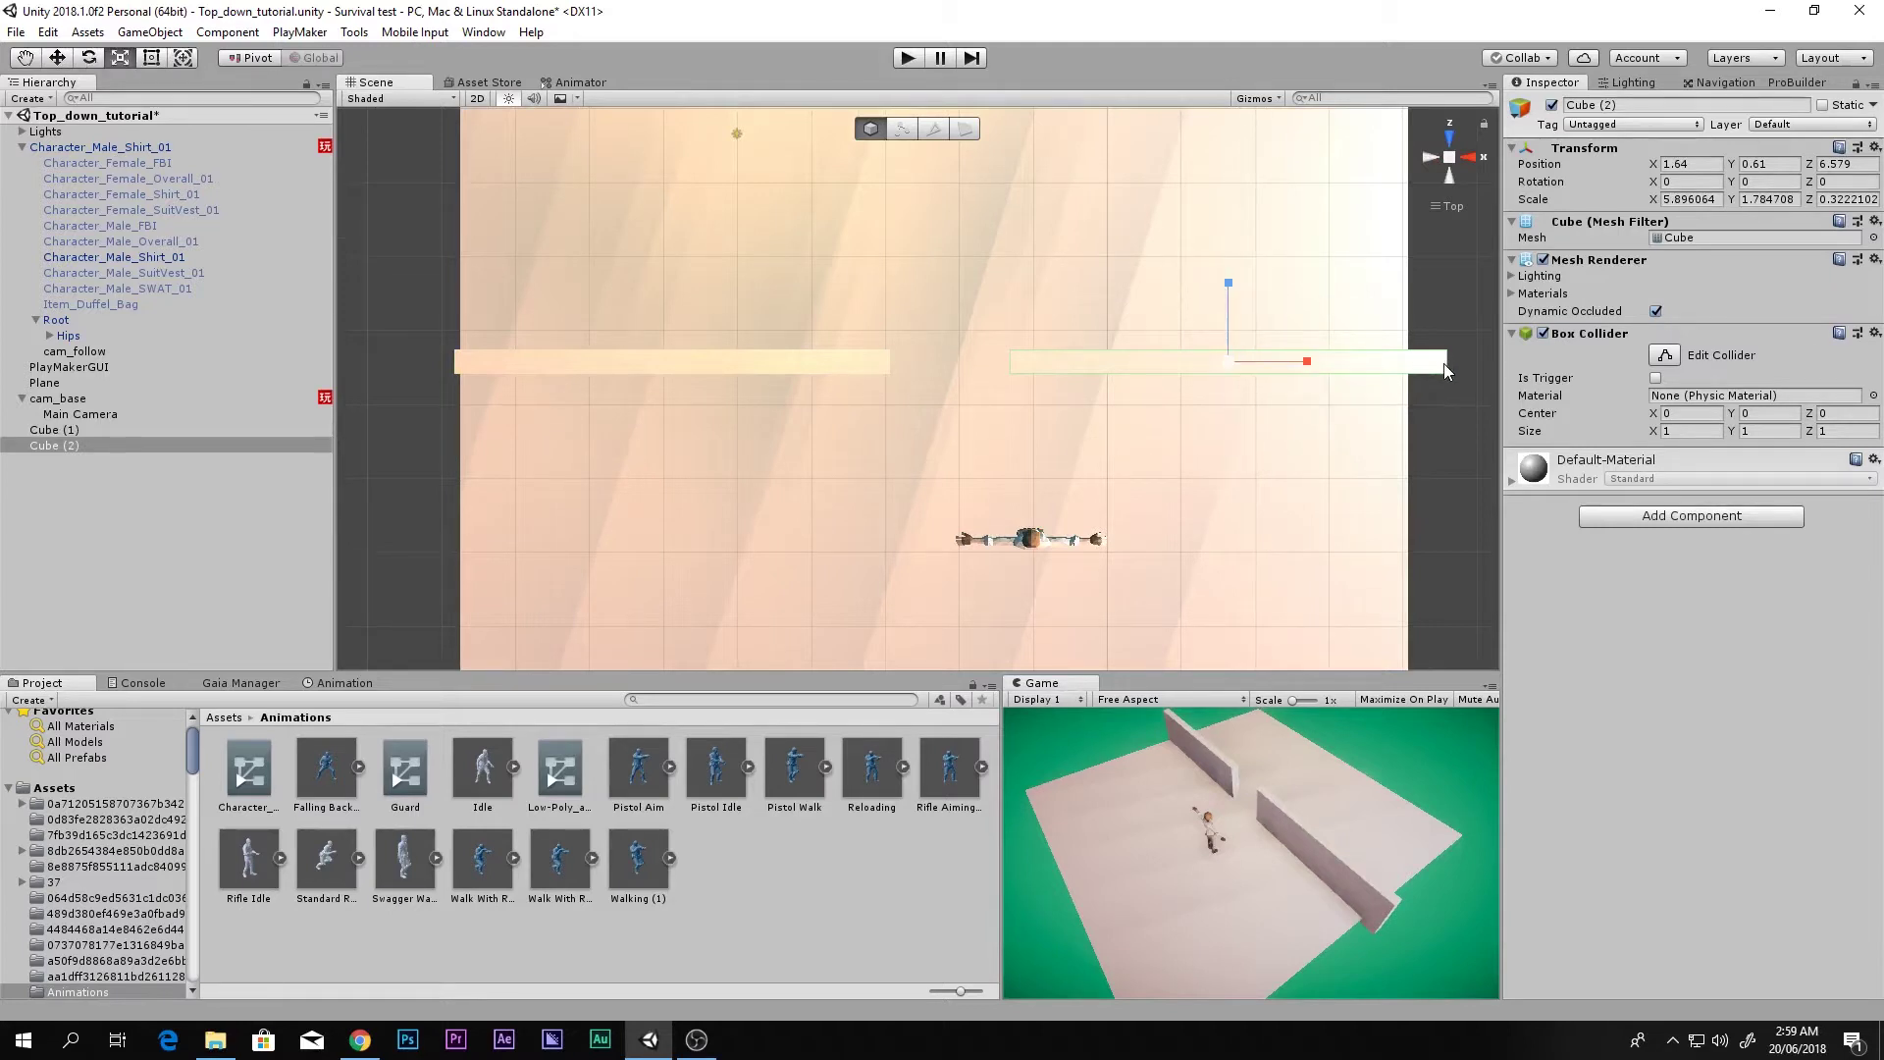
pyautogui.moveTo(1445, 363); pyautogui.dragTo(1166, 376, button='middle')
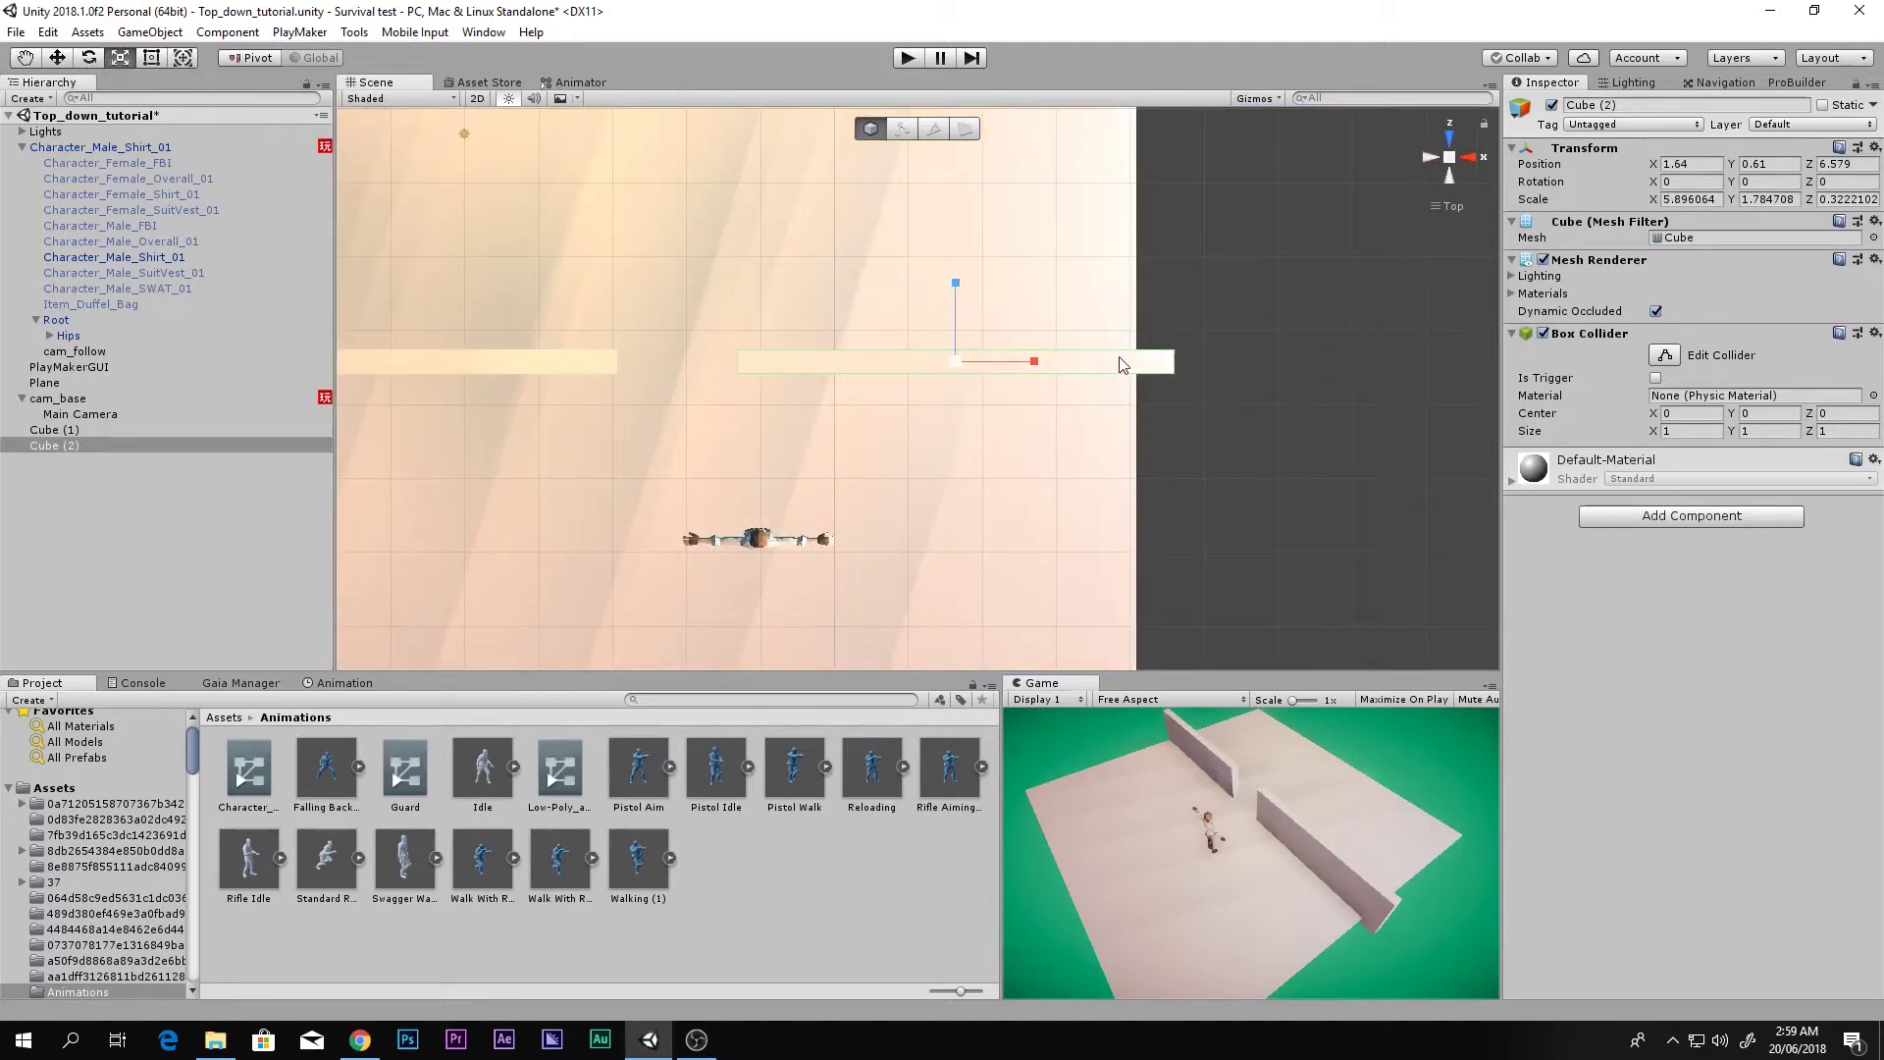
pyautogui.press('y')
pyautogui.click(151, 56)
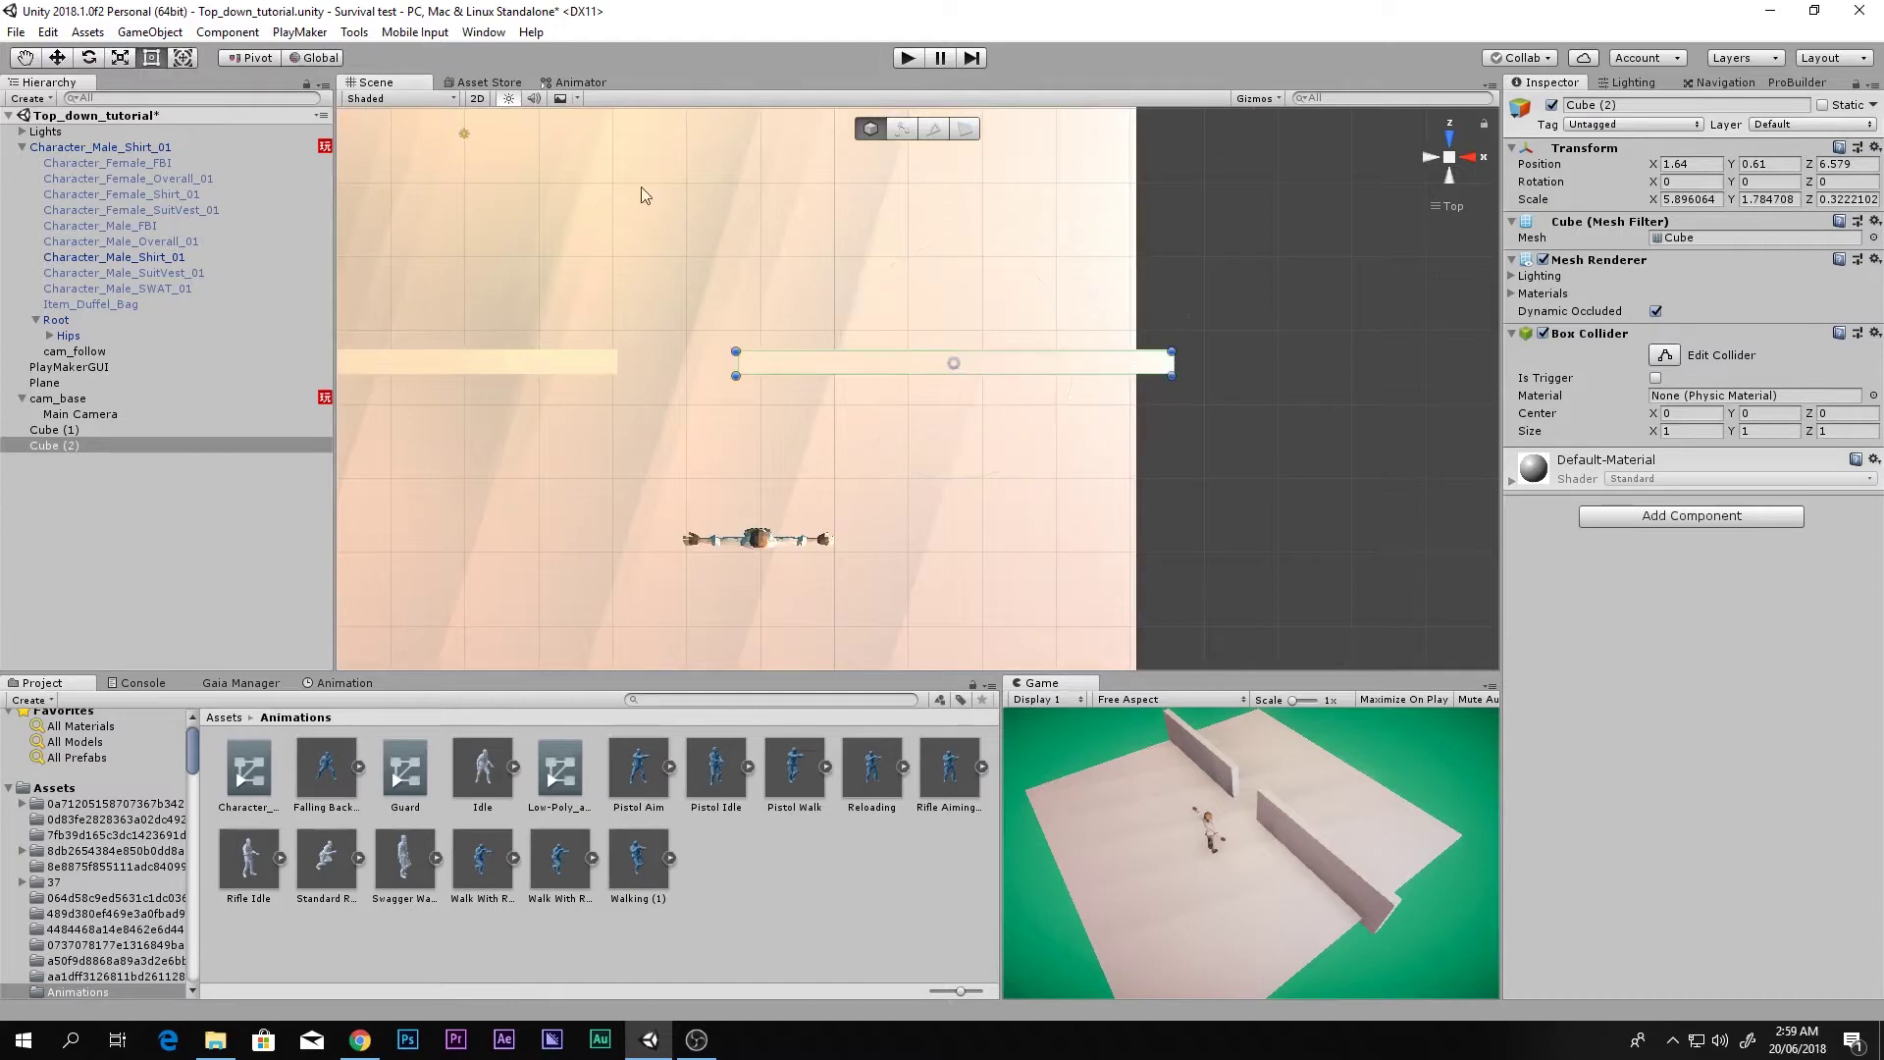
pyautogui.moveTo(1175, 371); pyautogui.dragTo(1139, 373)
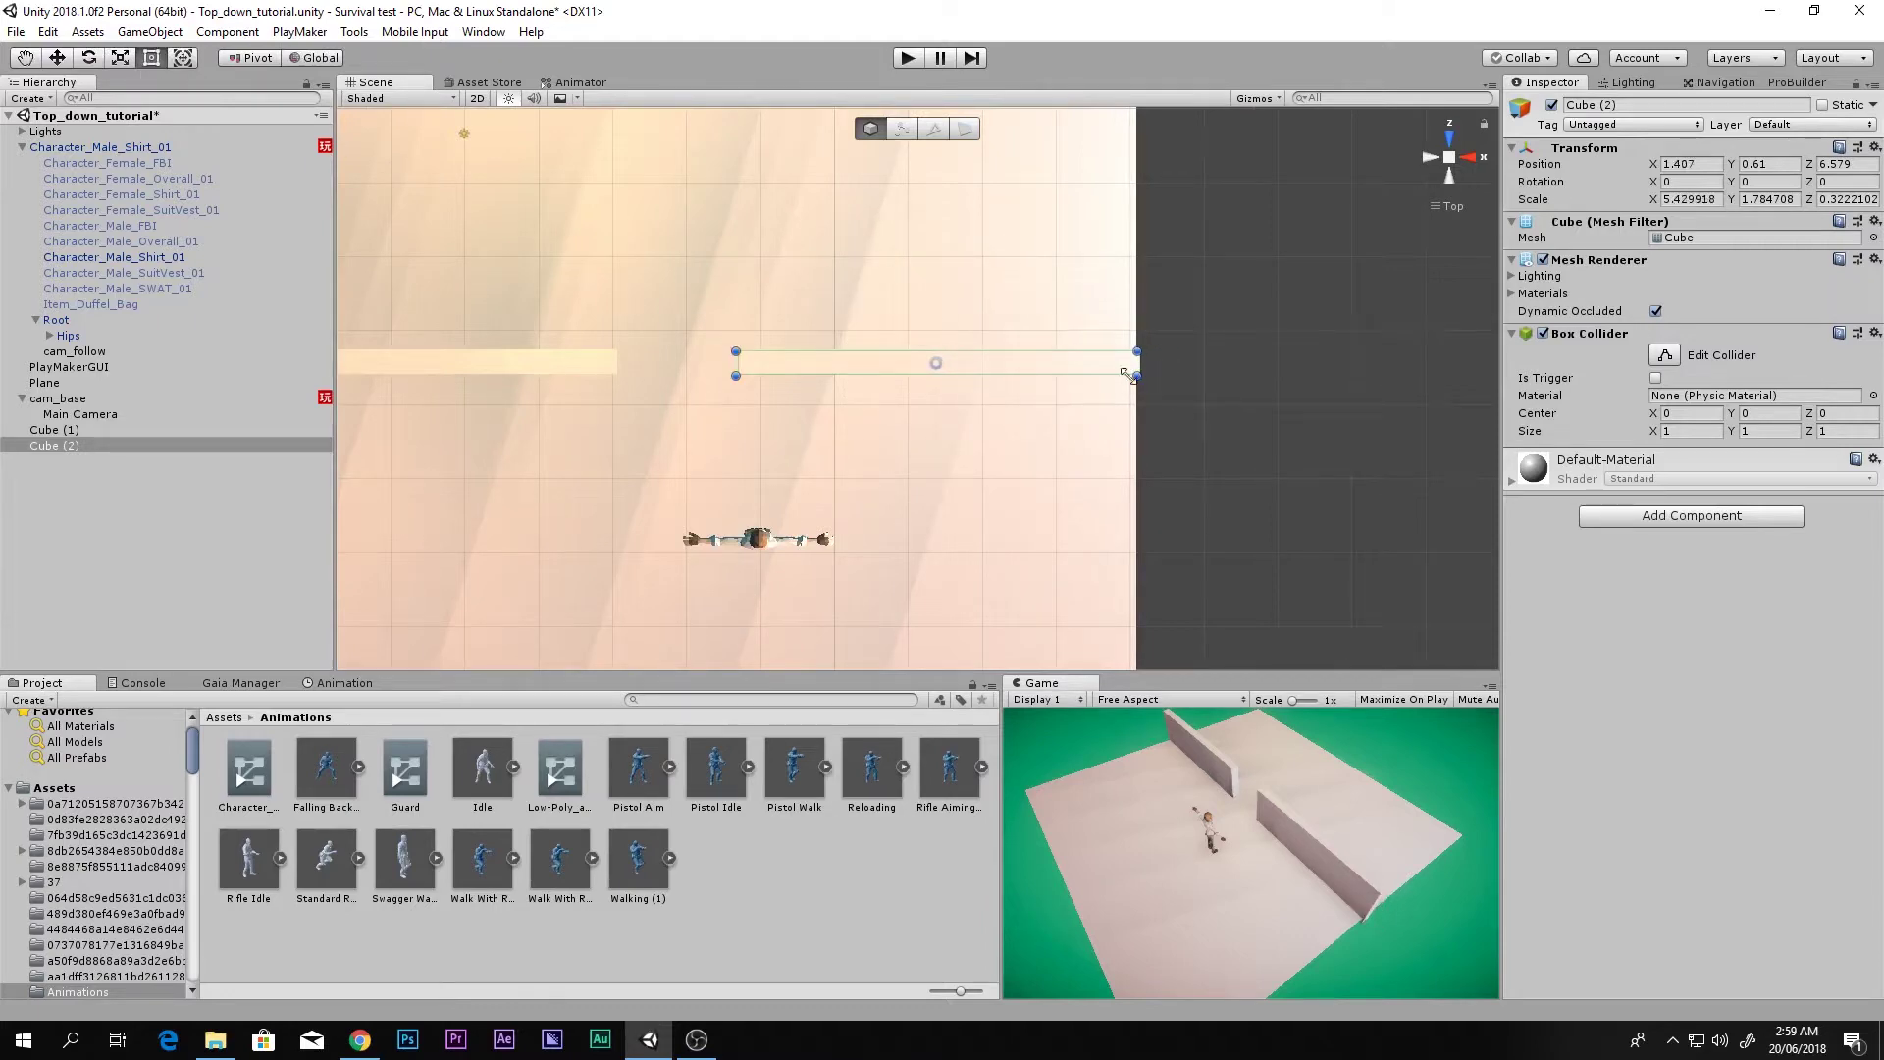
# - Search the project assets for "door" and preview the doors_R_02 and Door (1) assets
pyautogui.keyDown('alt'); pyautogui.moveTo(754, 389); pyautogui.dragTo(828, 410); pyautogui.keyUp('alt')
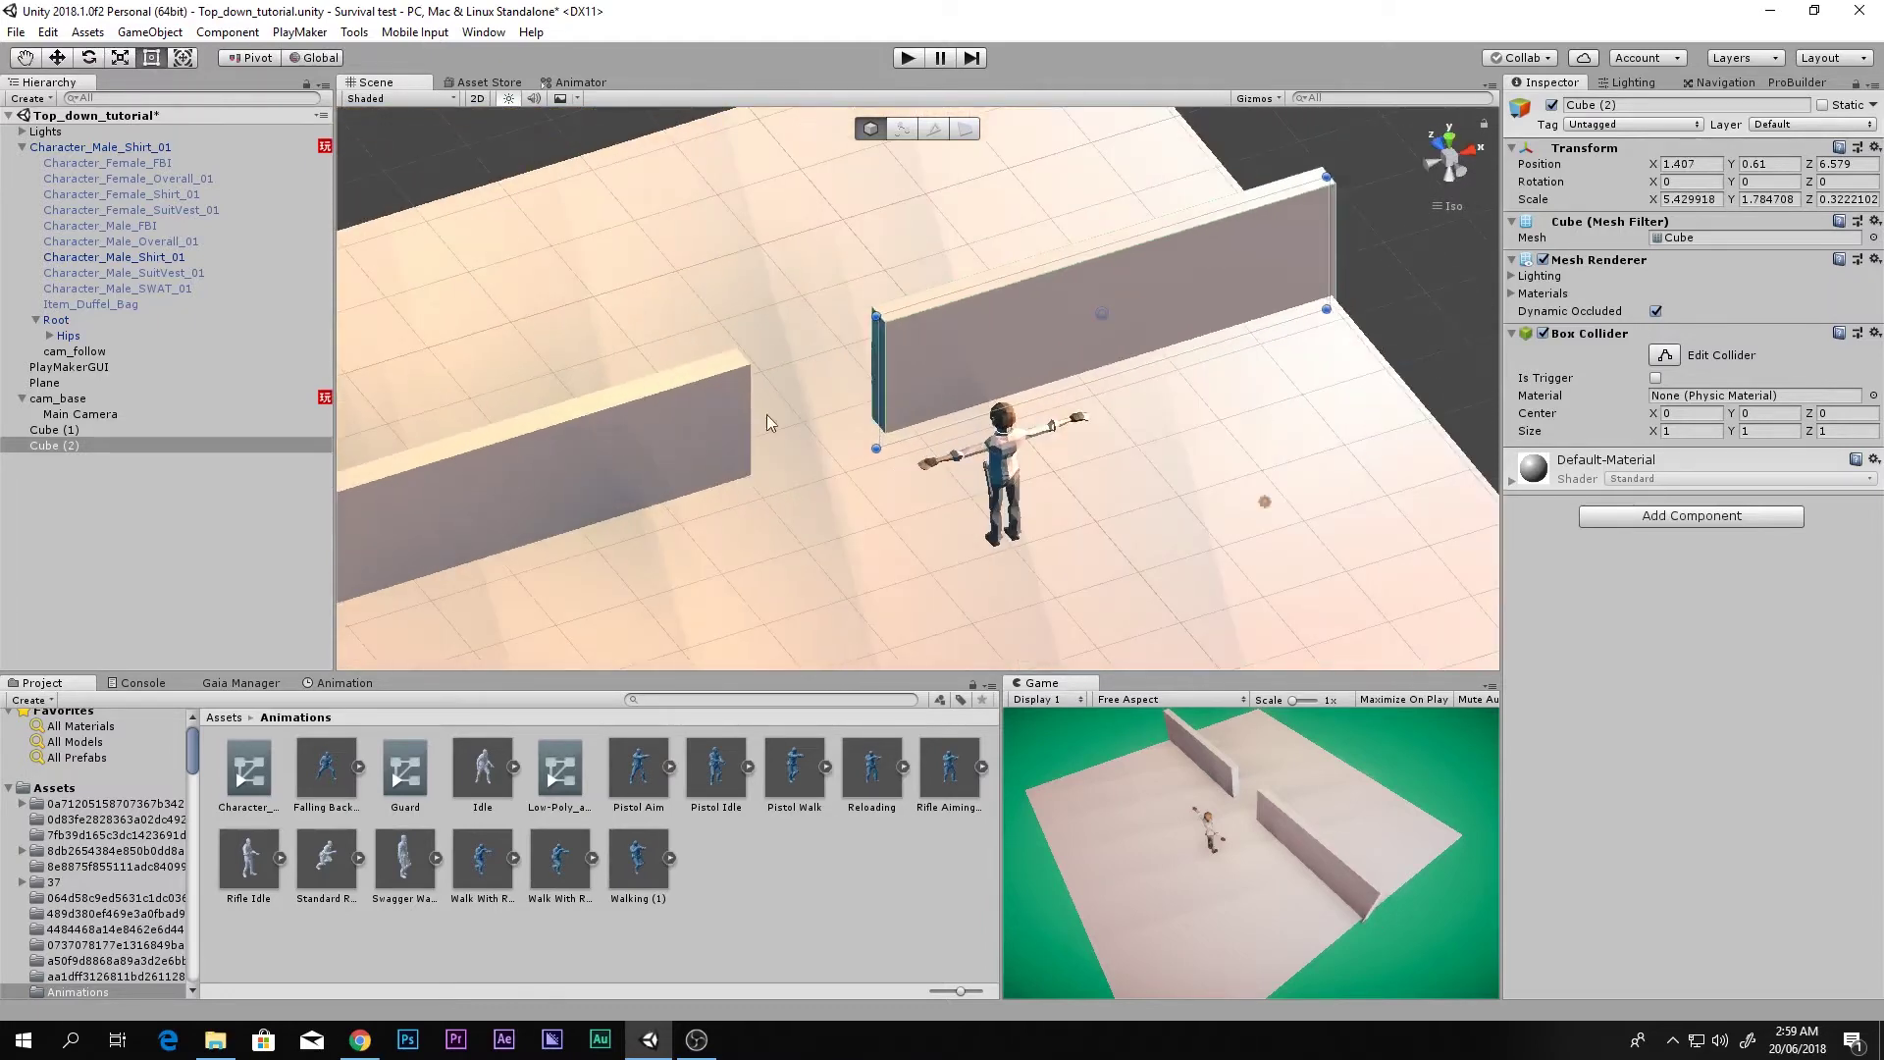
pyautogui.click(694, 702)
pyautogui.write('door')
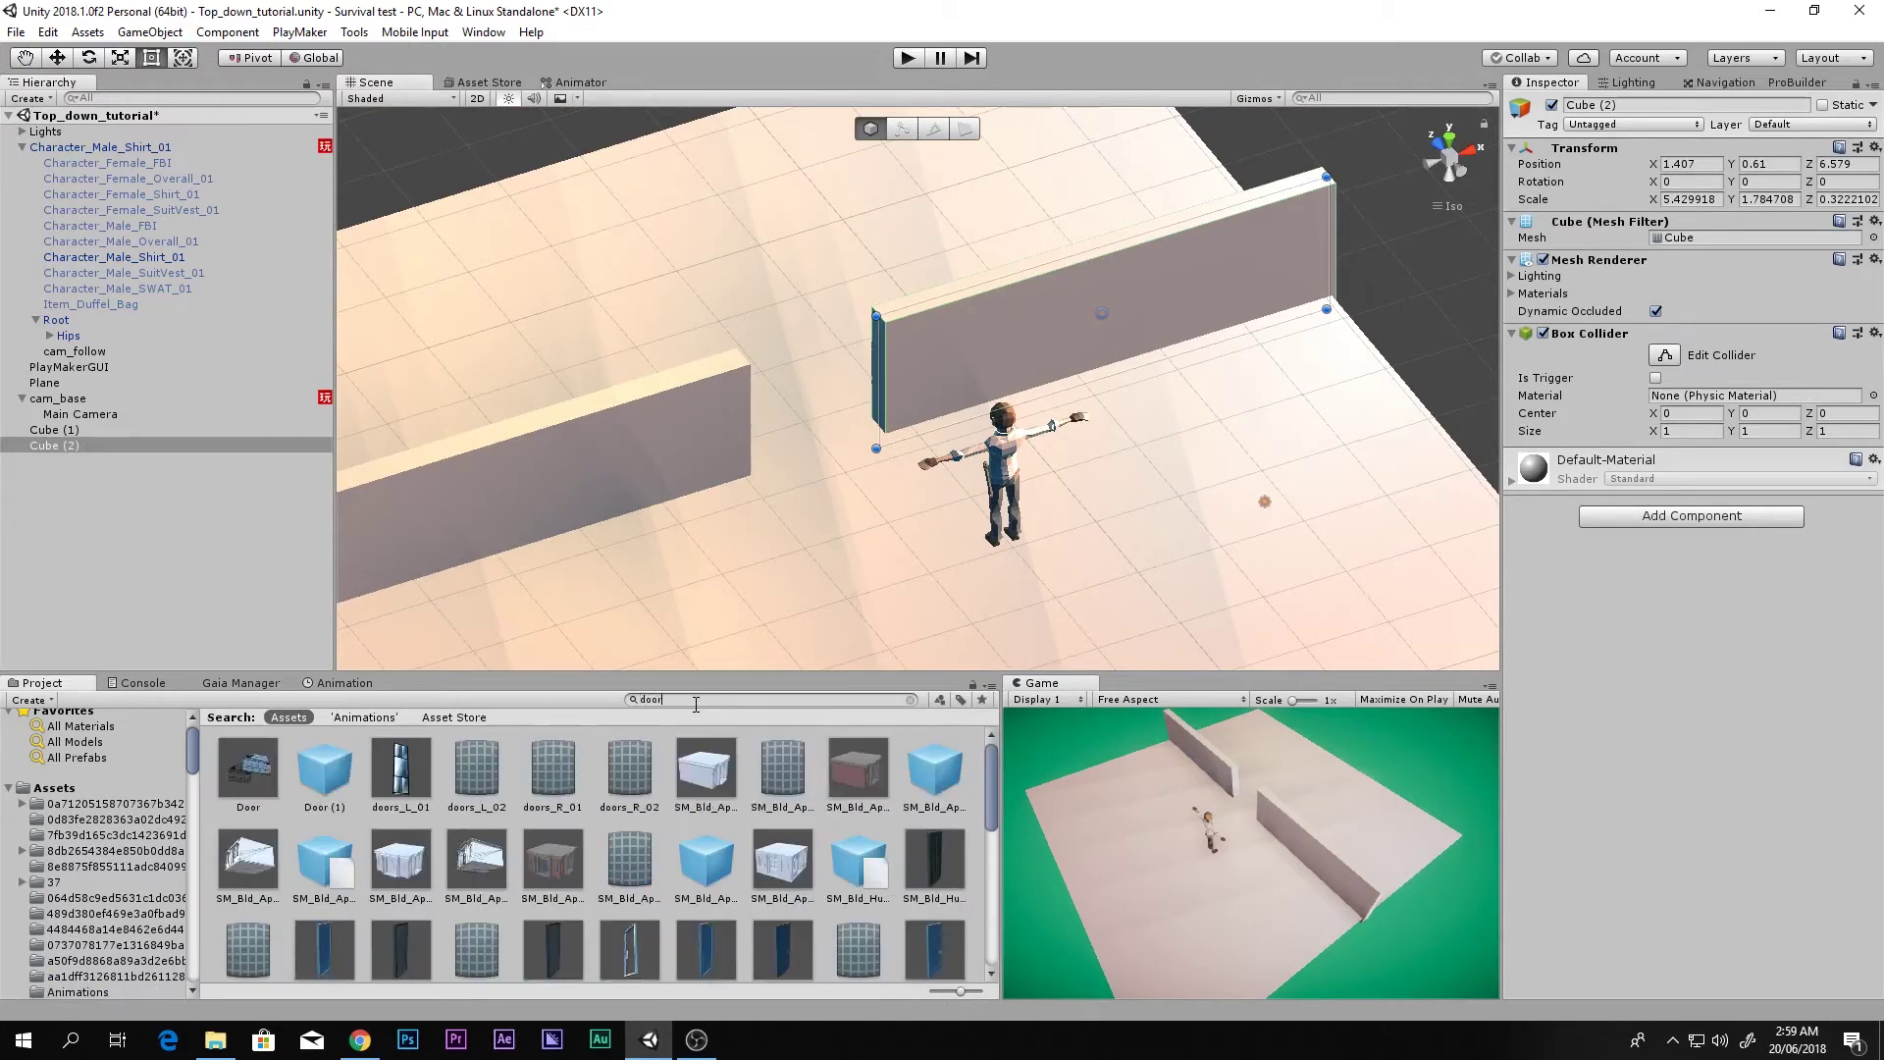
pyautogui.click(549, 771)
pyautogui.click(625, 777)
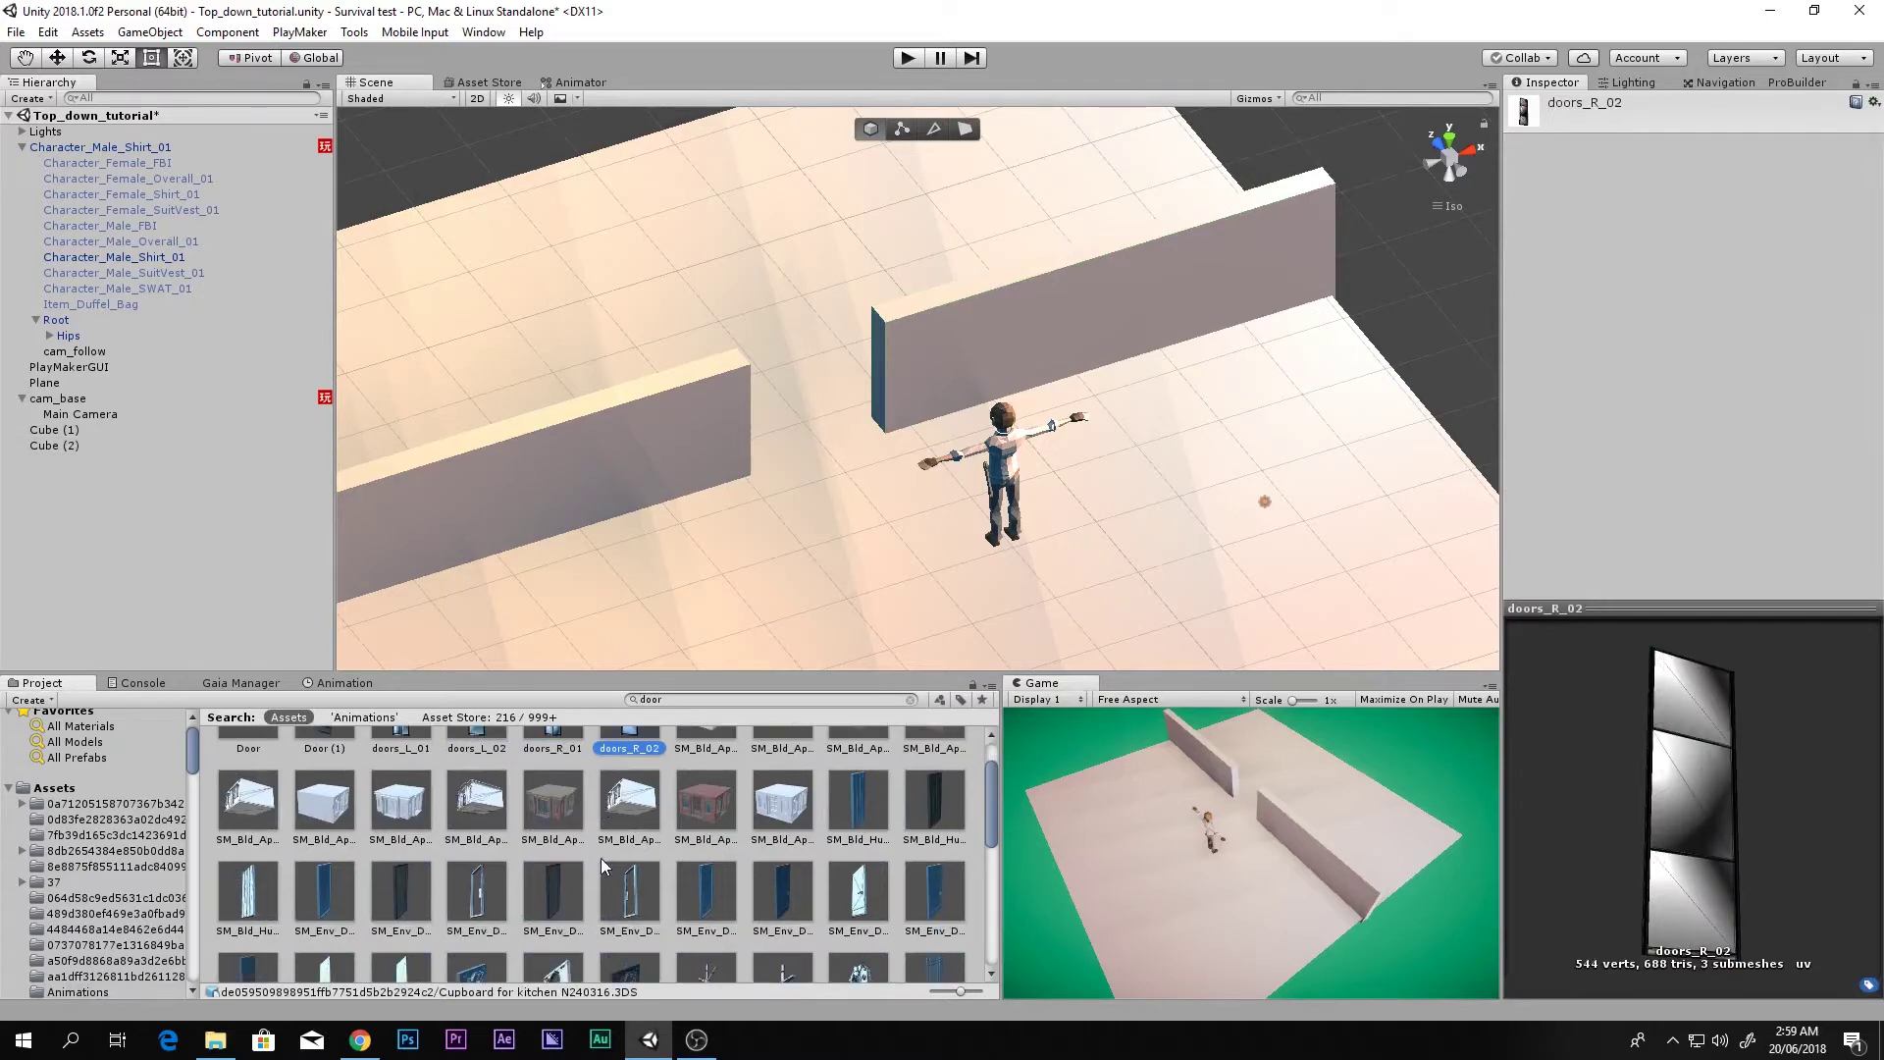
pyautogui.click(314, 775)
pyautogui.moveTo(1630, 820); pyautogui.dragTo(1671, 776)
pyautogui.scroll(-2, 897, 871)
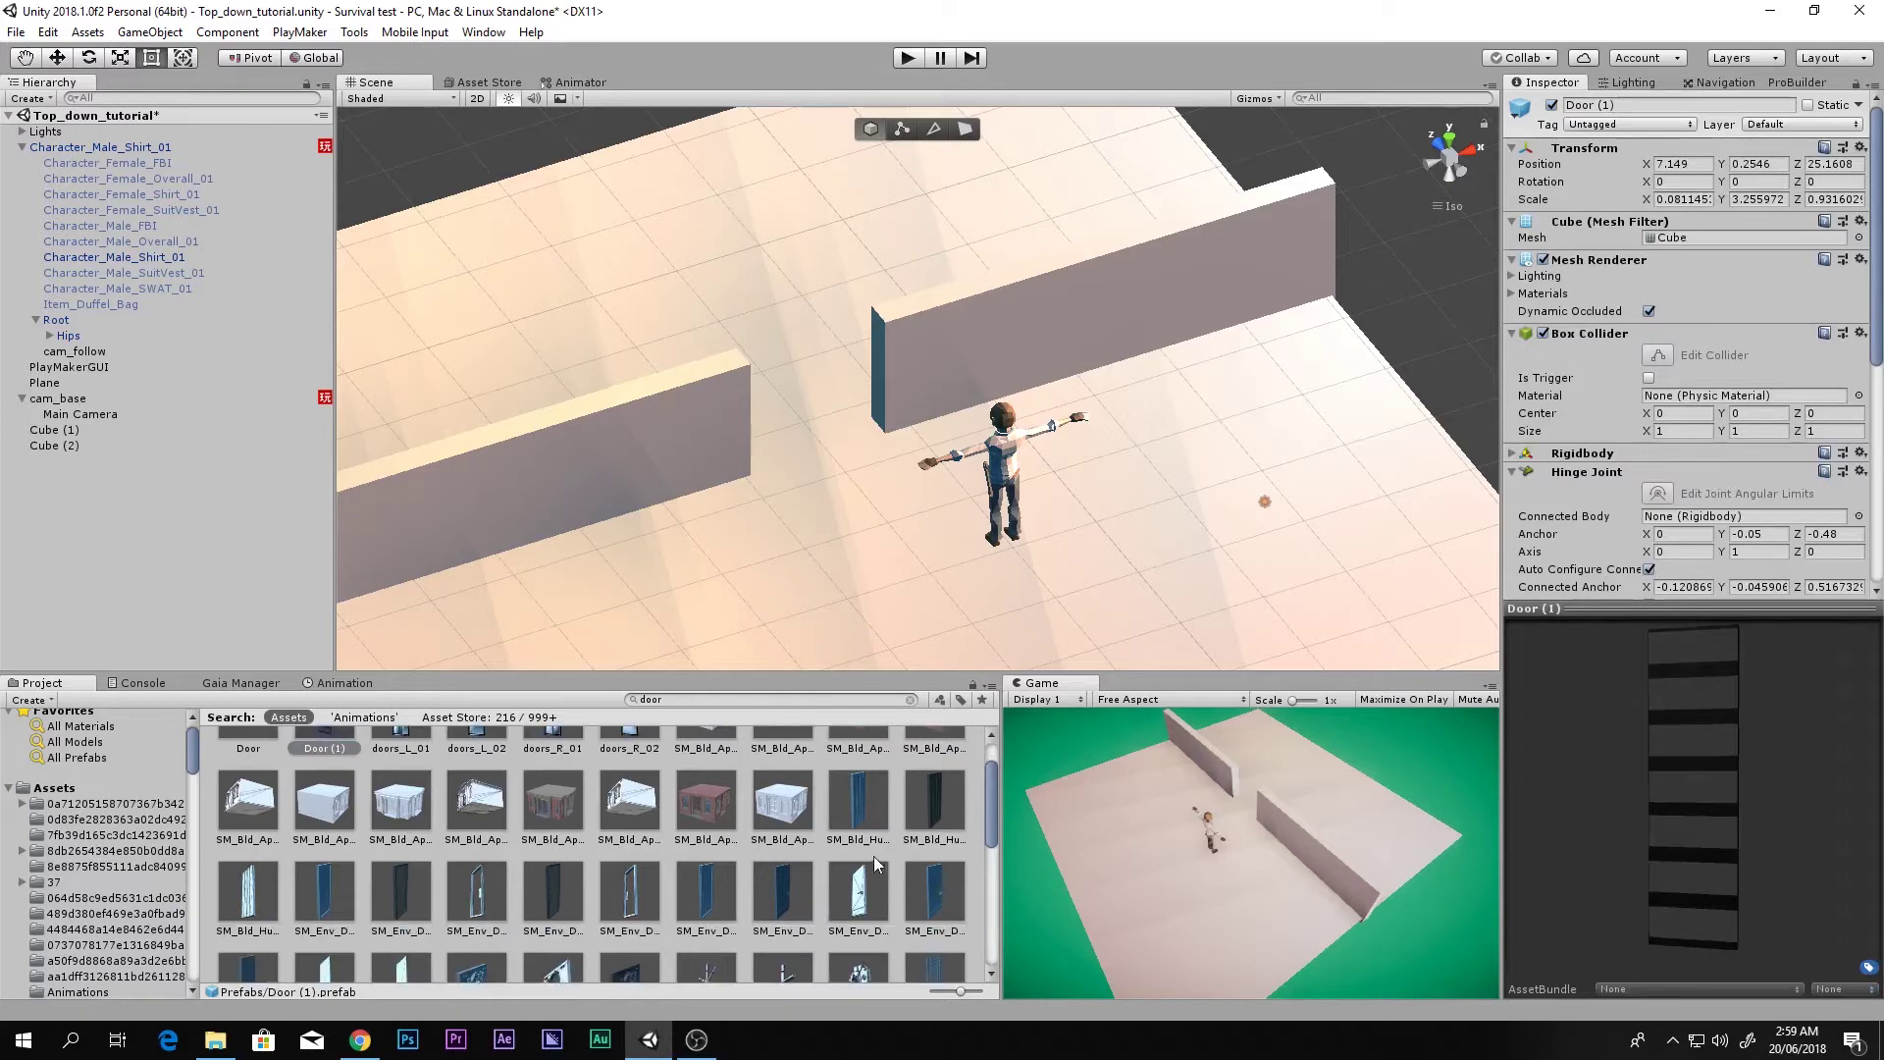
# - Preview the SM_Bld_HutDoor_01 model and other door assets in the search results to find a suitable door
pyautogui.click(871, 829)
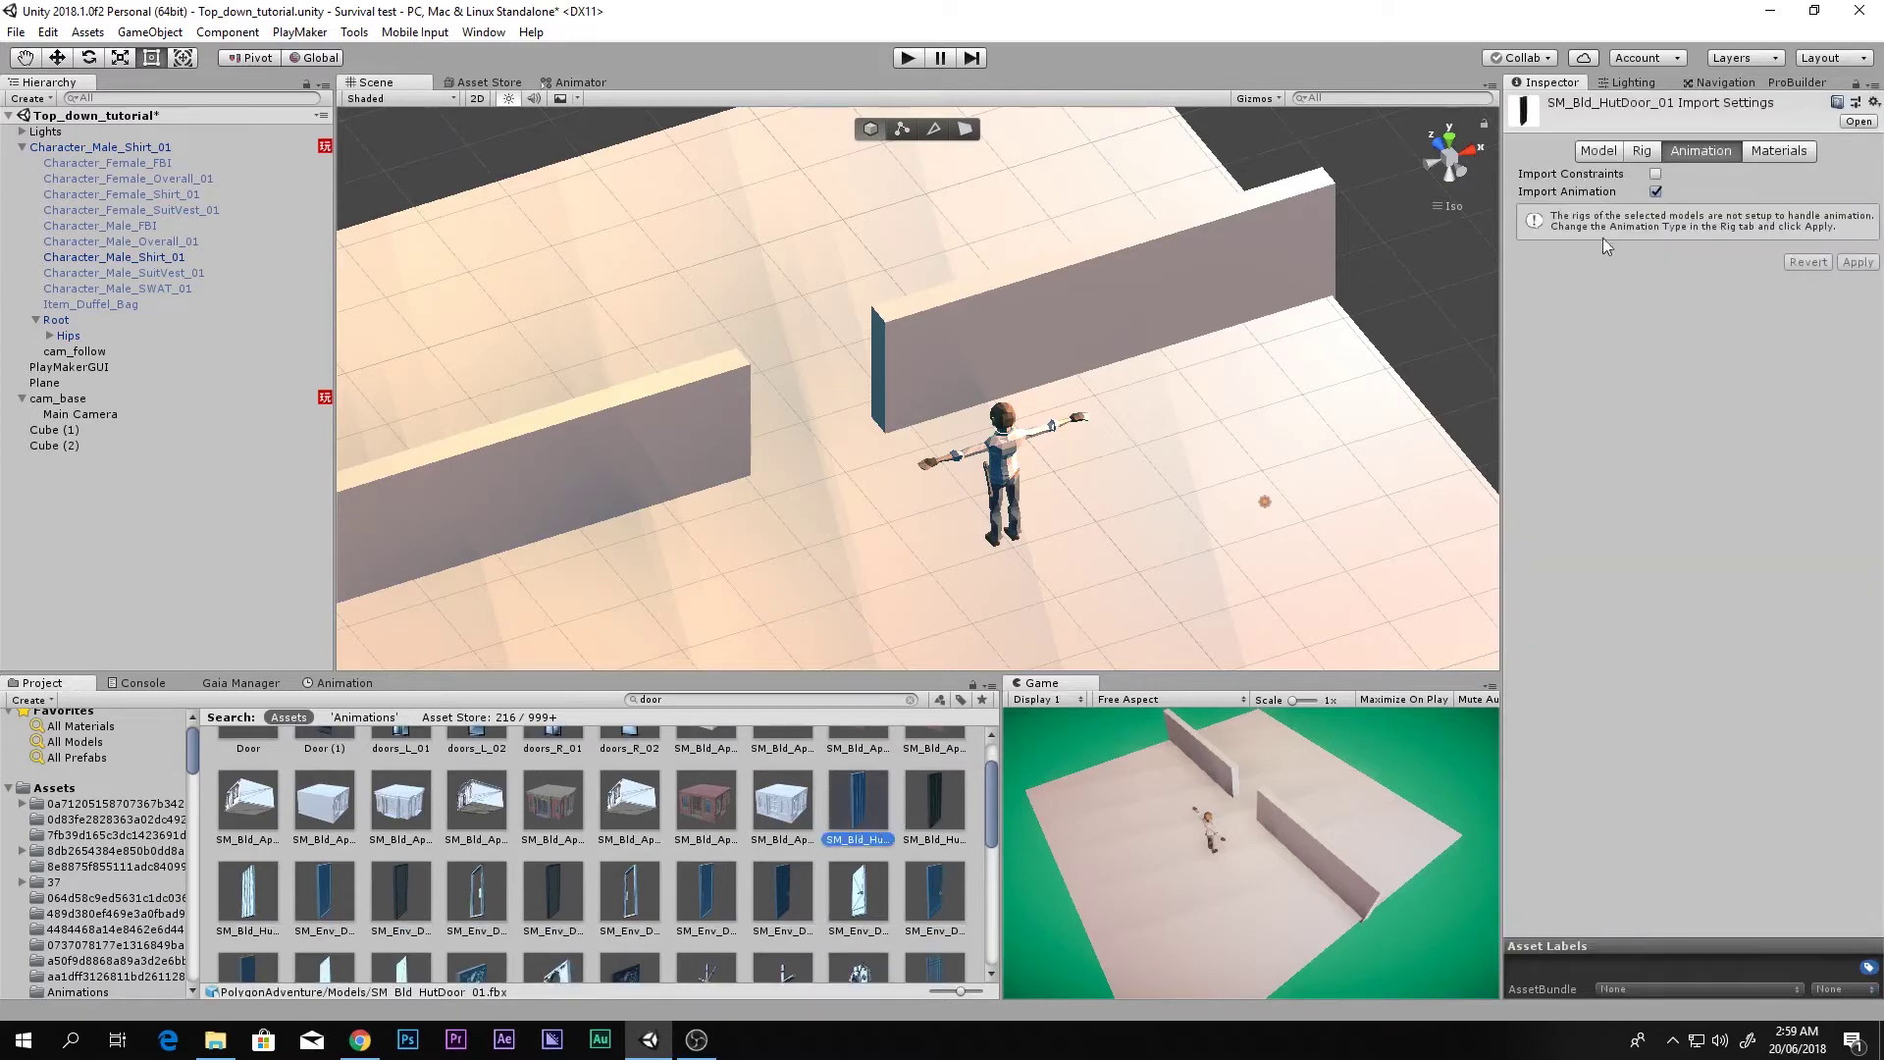
pyautogui.click(1591, 151)
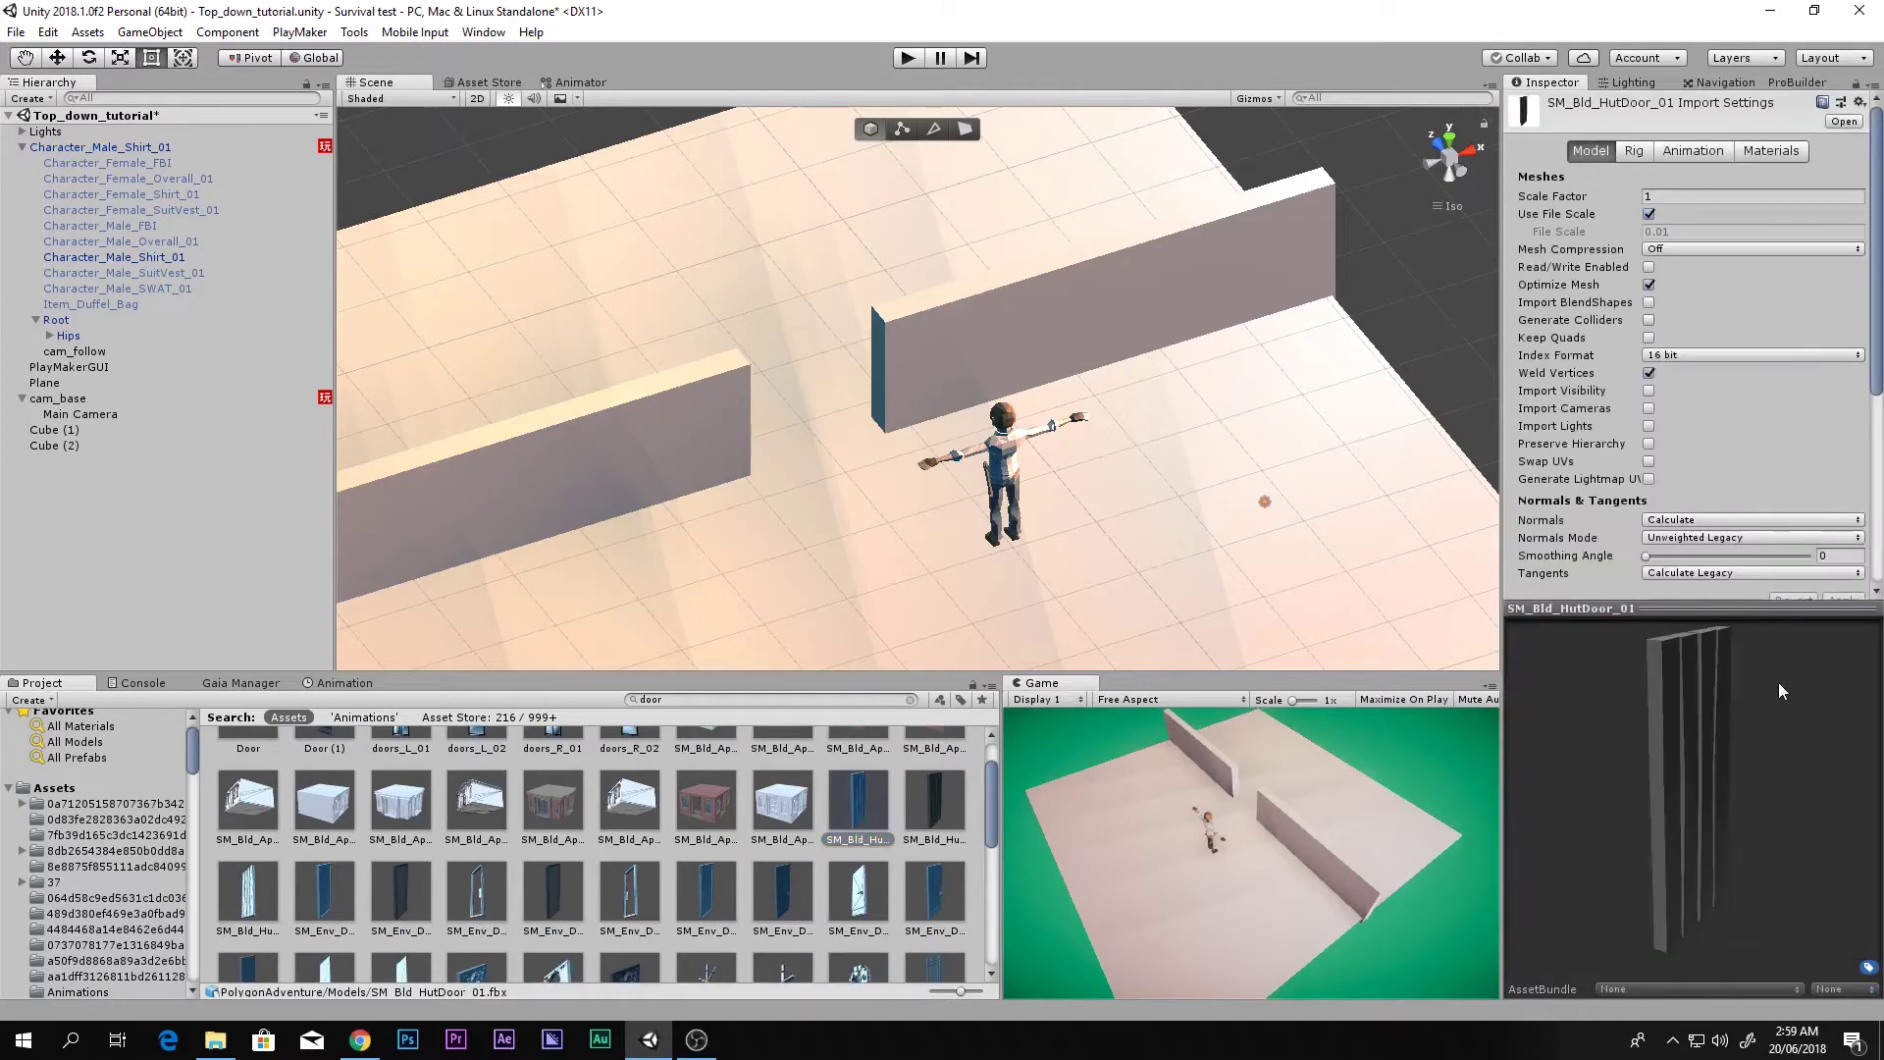
pyautogui.click(948, 823)
pyautogui.click(840, 880)
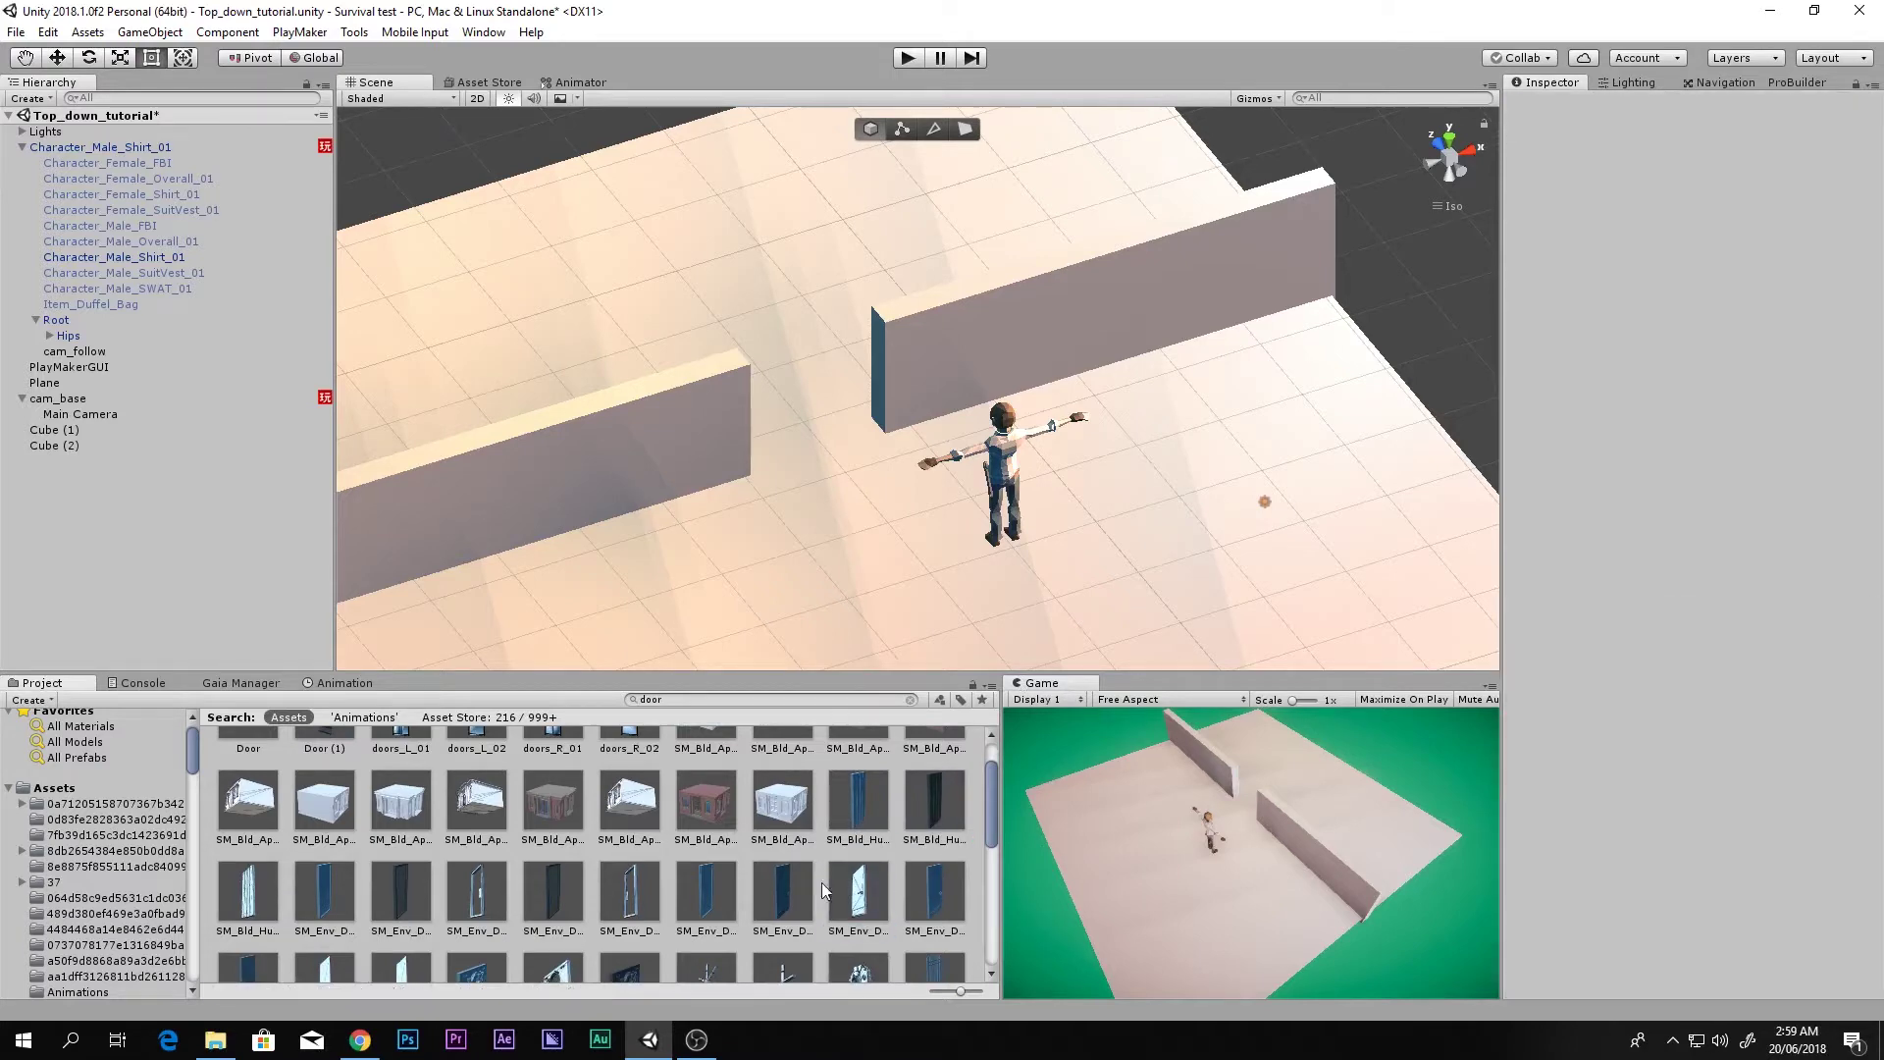
pyautogui.click(793, 887)
pyautogui.moveTo(1644, 881); pyautogui.dragTo(1453, 836)
pyautogui.scroll(1, 867, 895)
pyautogui.moveTo(782, 909); pyautogui.dragTo(842, 397)
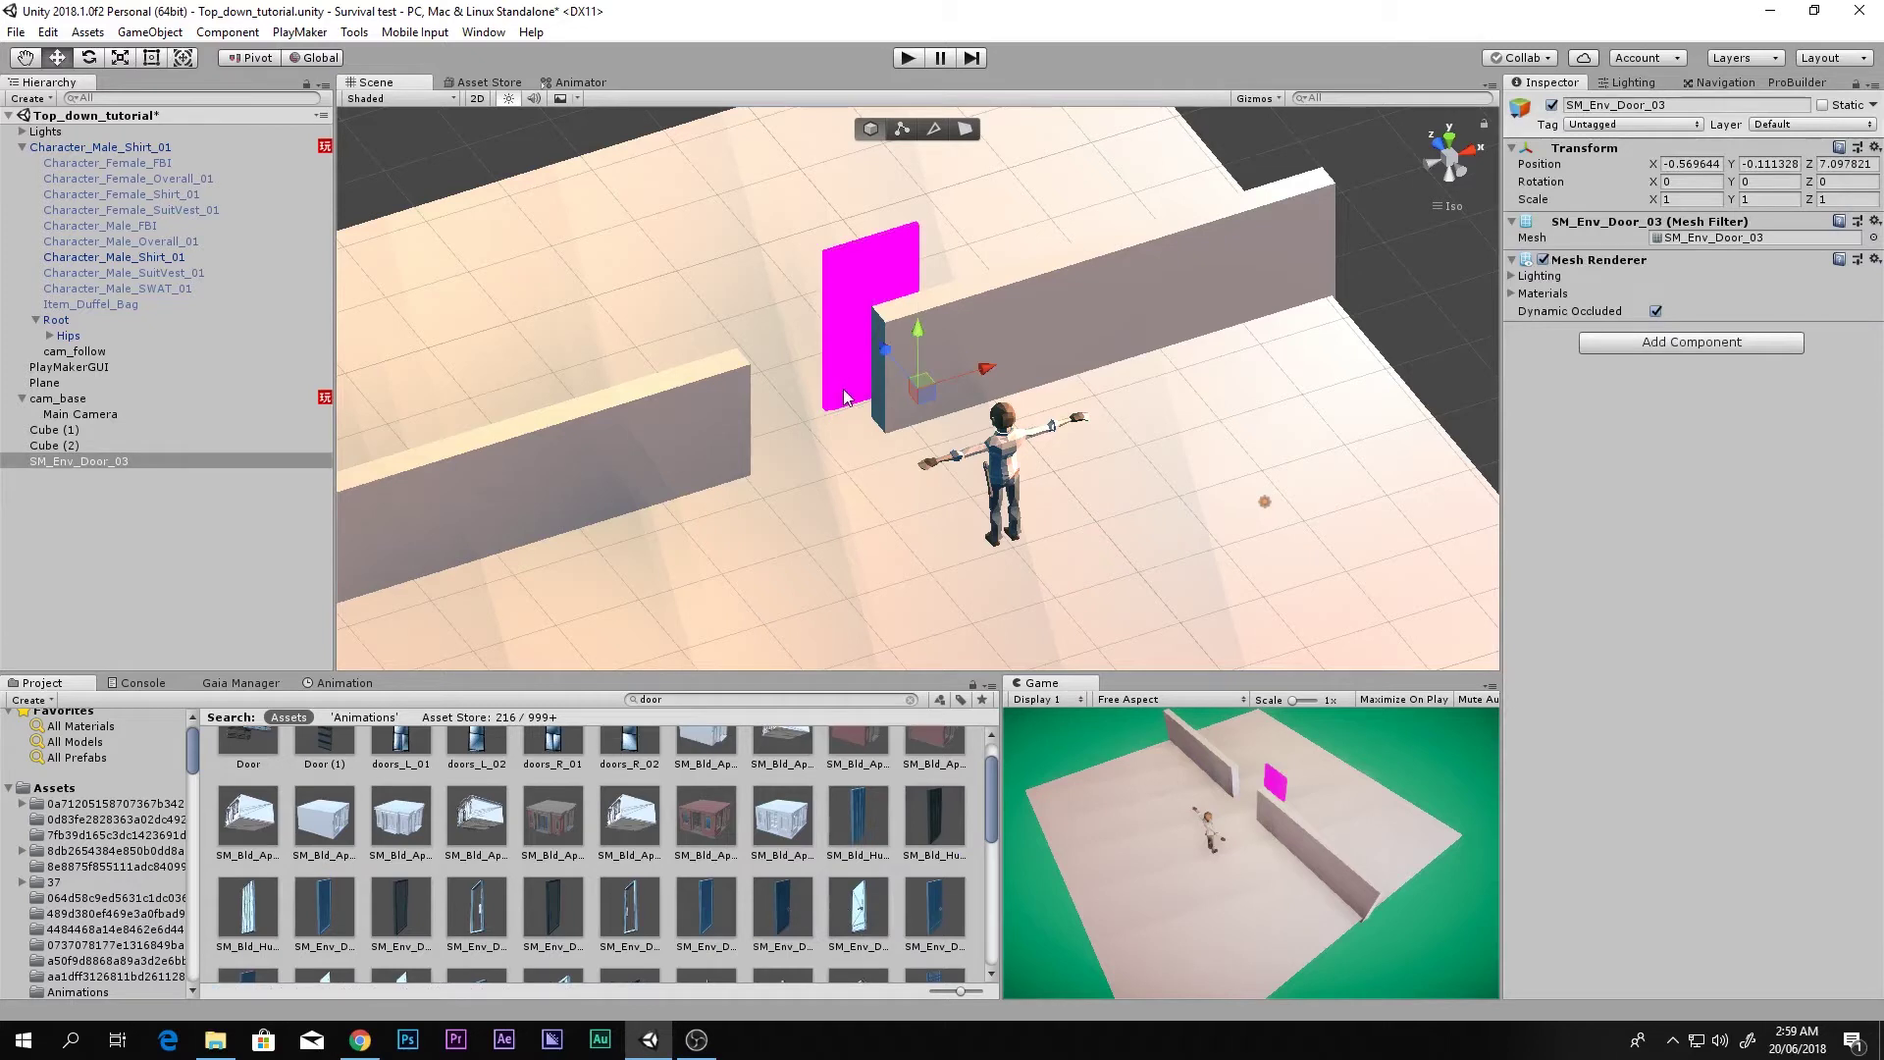
pyautogui.moveTo(968, 377); pyautogui.dragTo(878, 427)
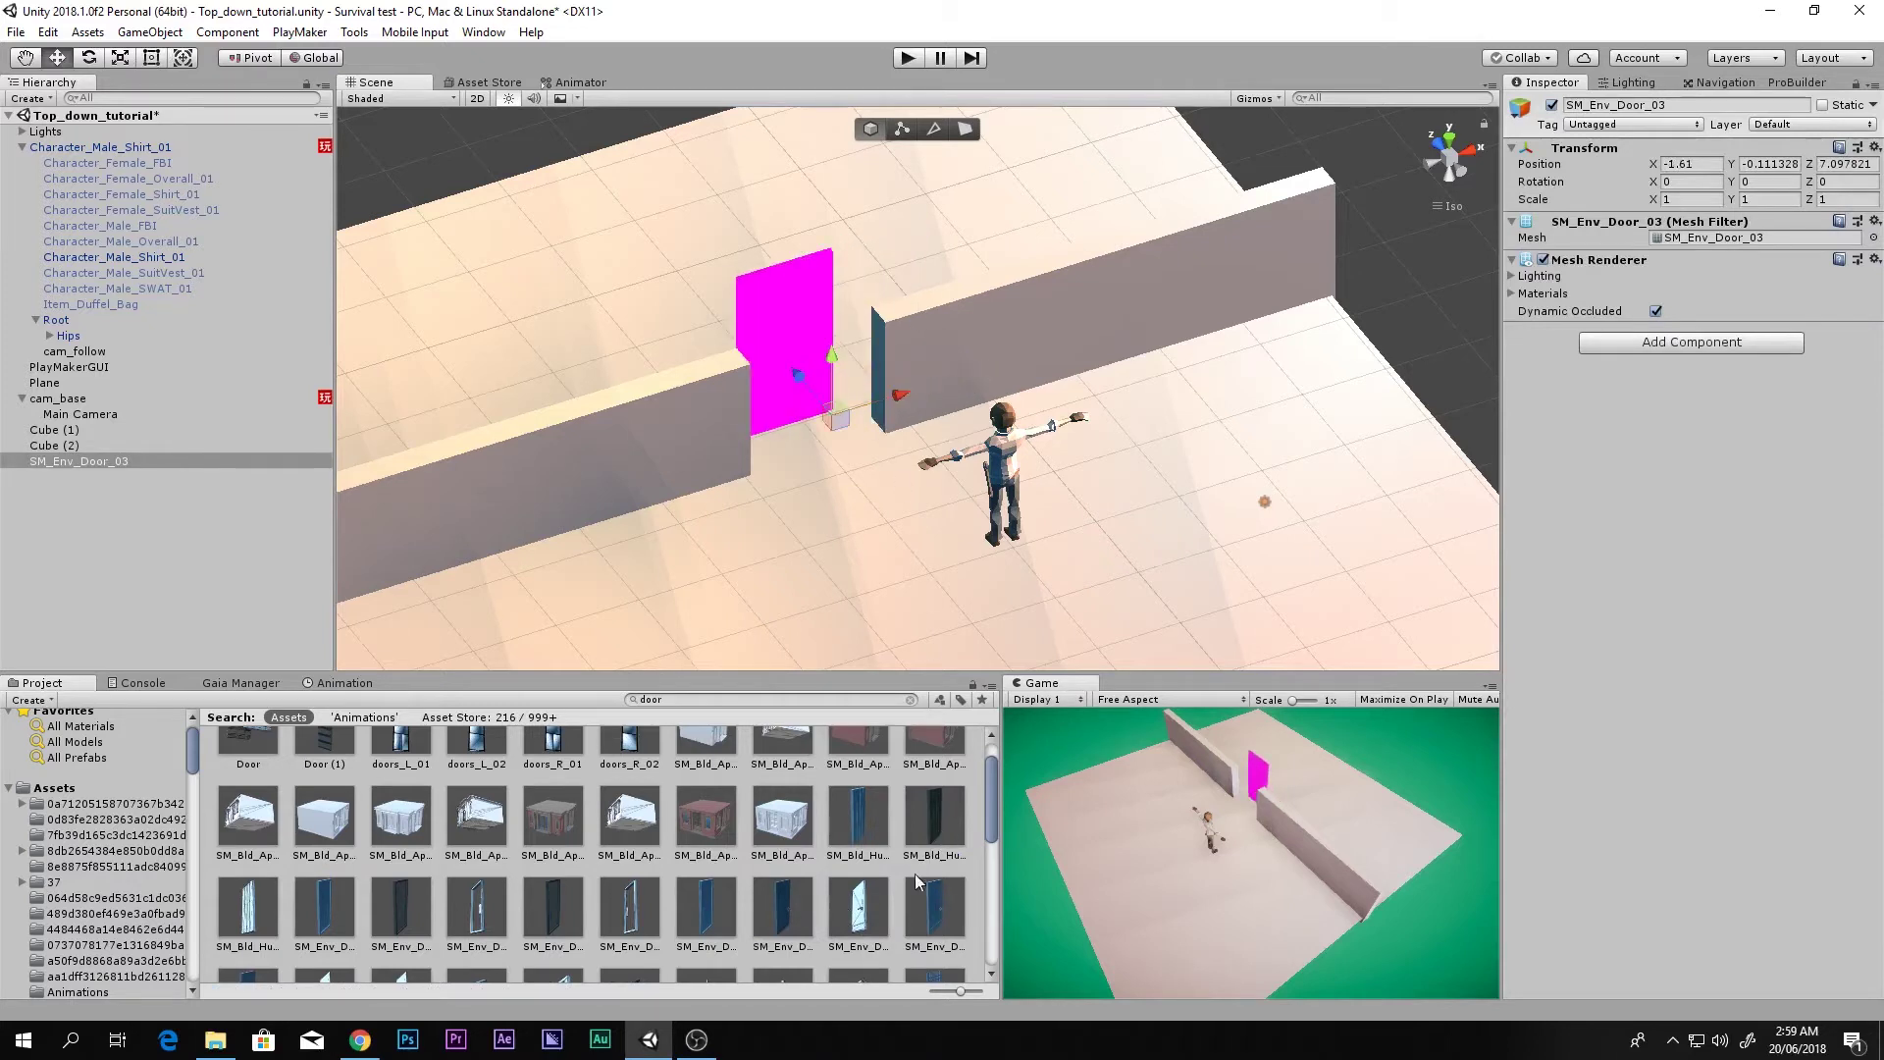
pyautogui.press('Delete')
# - Place the SM_Env_Door_03 prefab in front of the gap between the walls, at about X -1.7, Z 5.96
pyautogui.moveTo(782, 908); pyautogui.dragTo(944, 447)
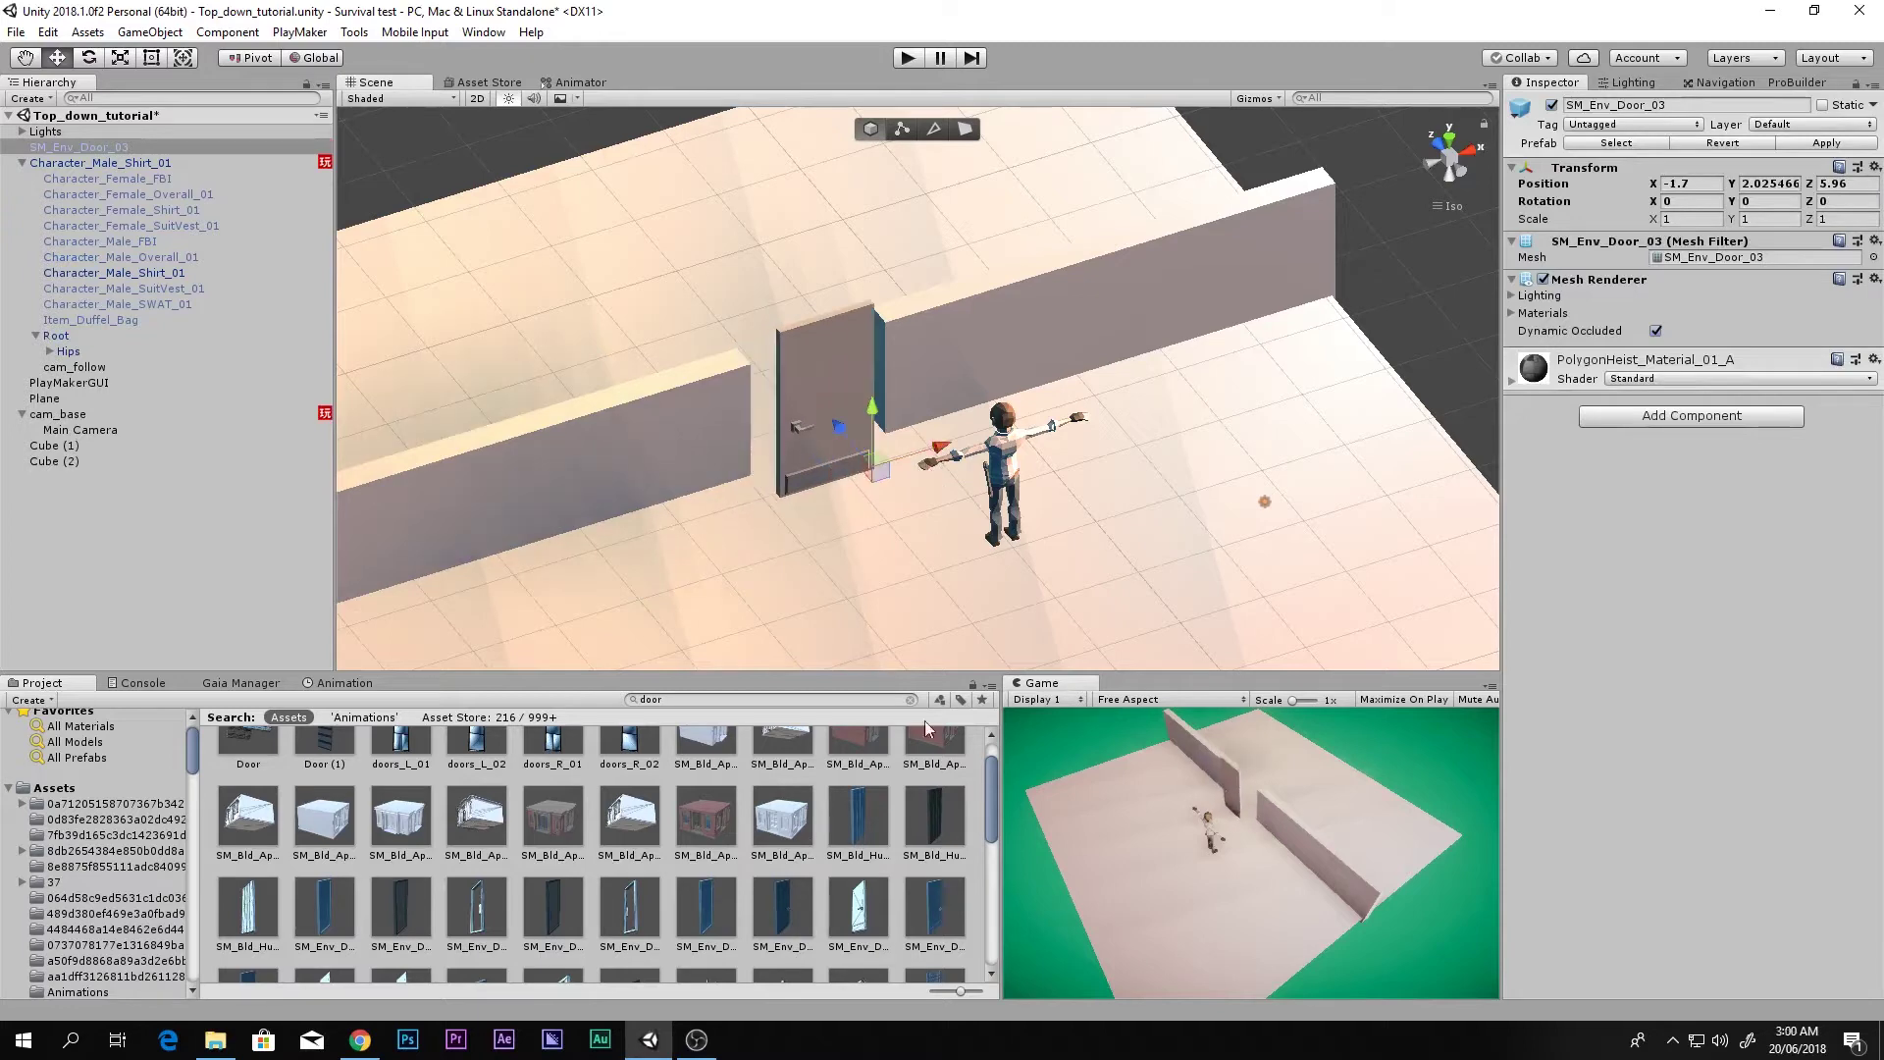
pyautogui.click(783, 908)
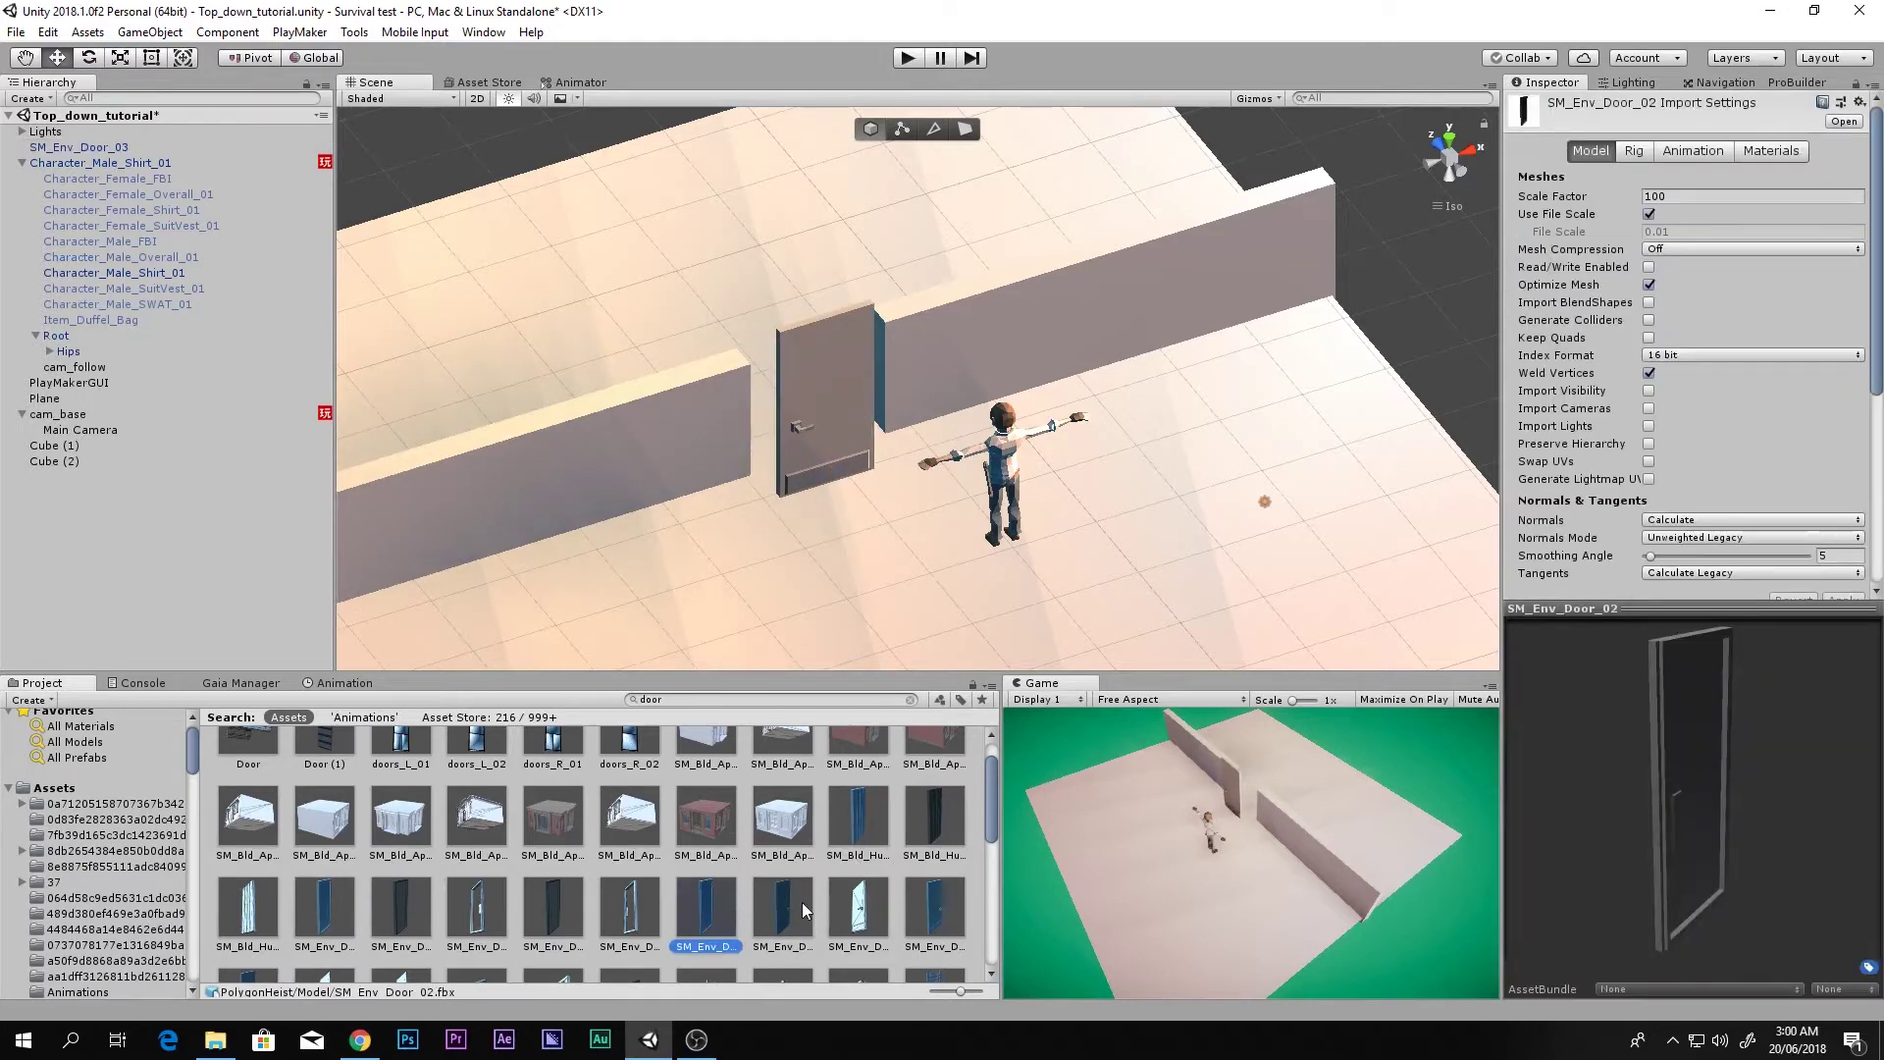
pyautogui.scroll(-3, 785, 912)
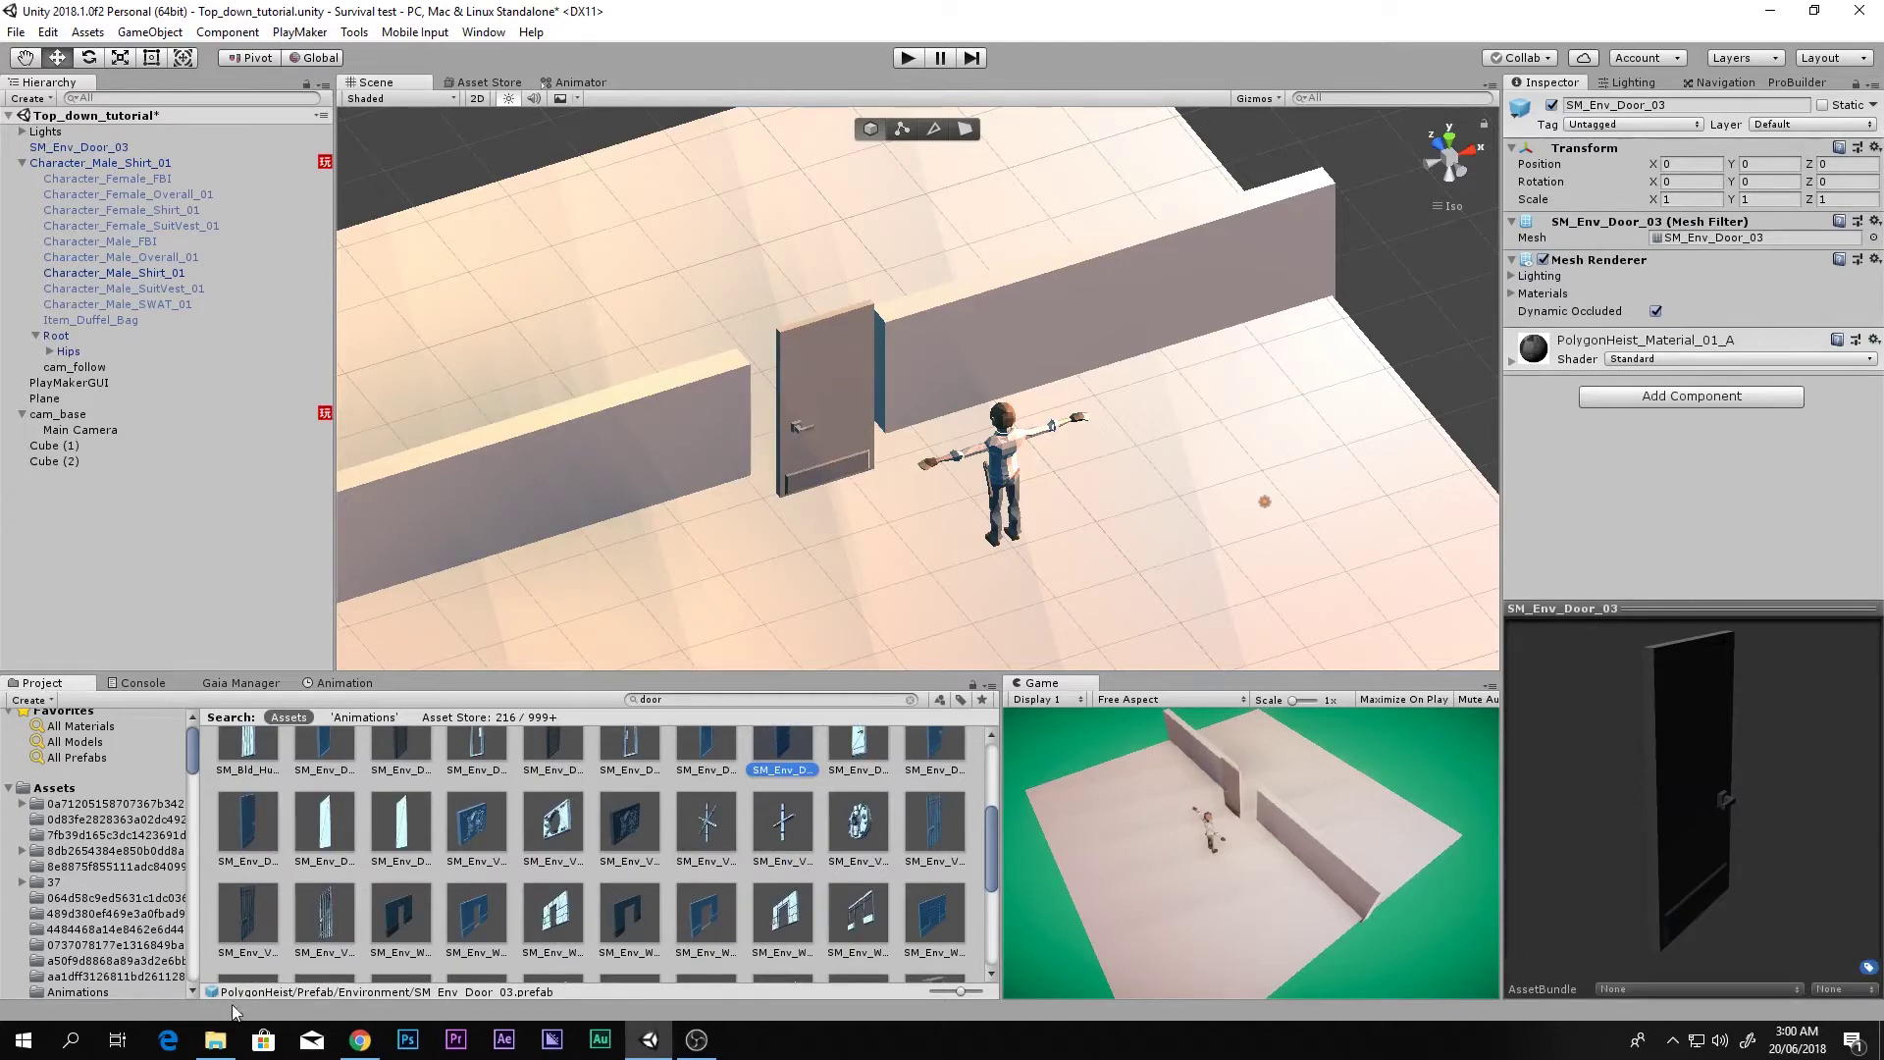
# - Switch to Chrome to review the Playmaker Asset Store page and the list of Polygon asset packs, and return to Unity
pyautogui.click(360, 1039)
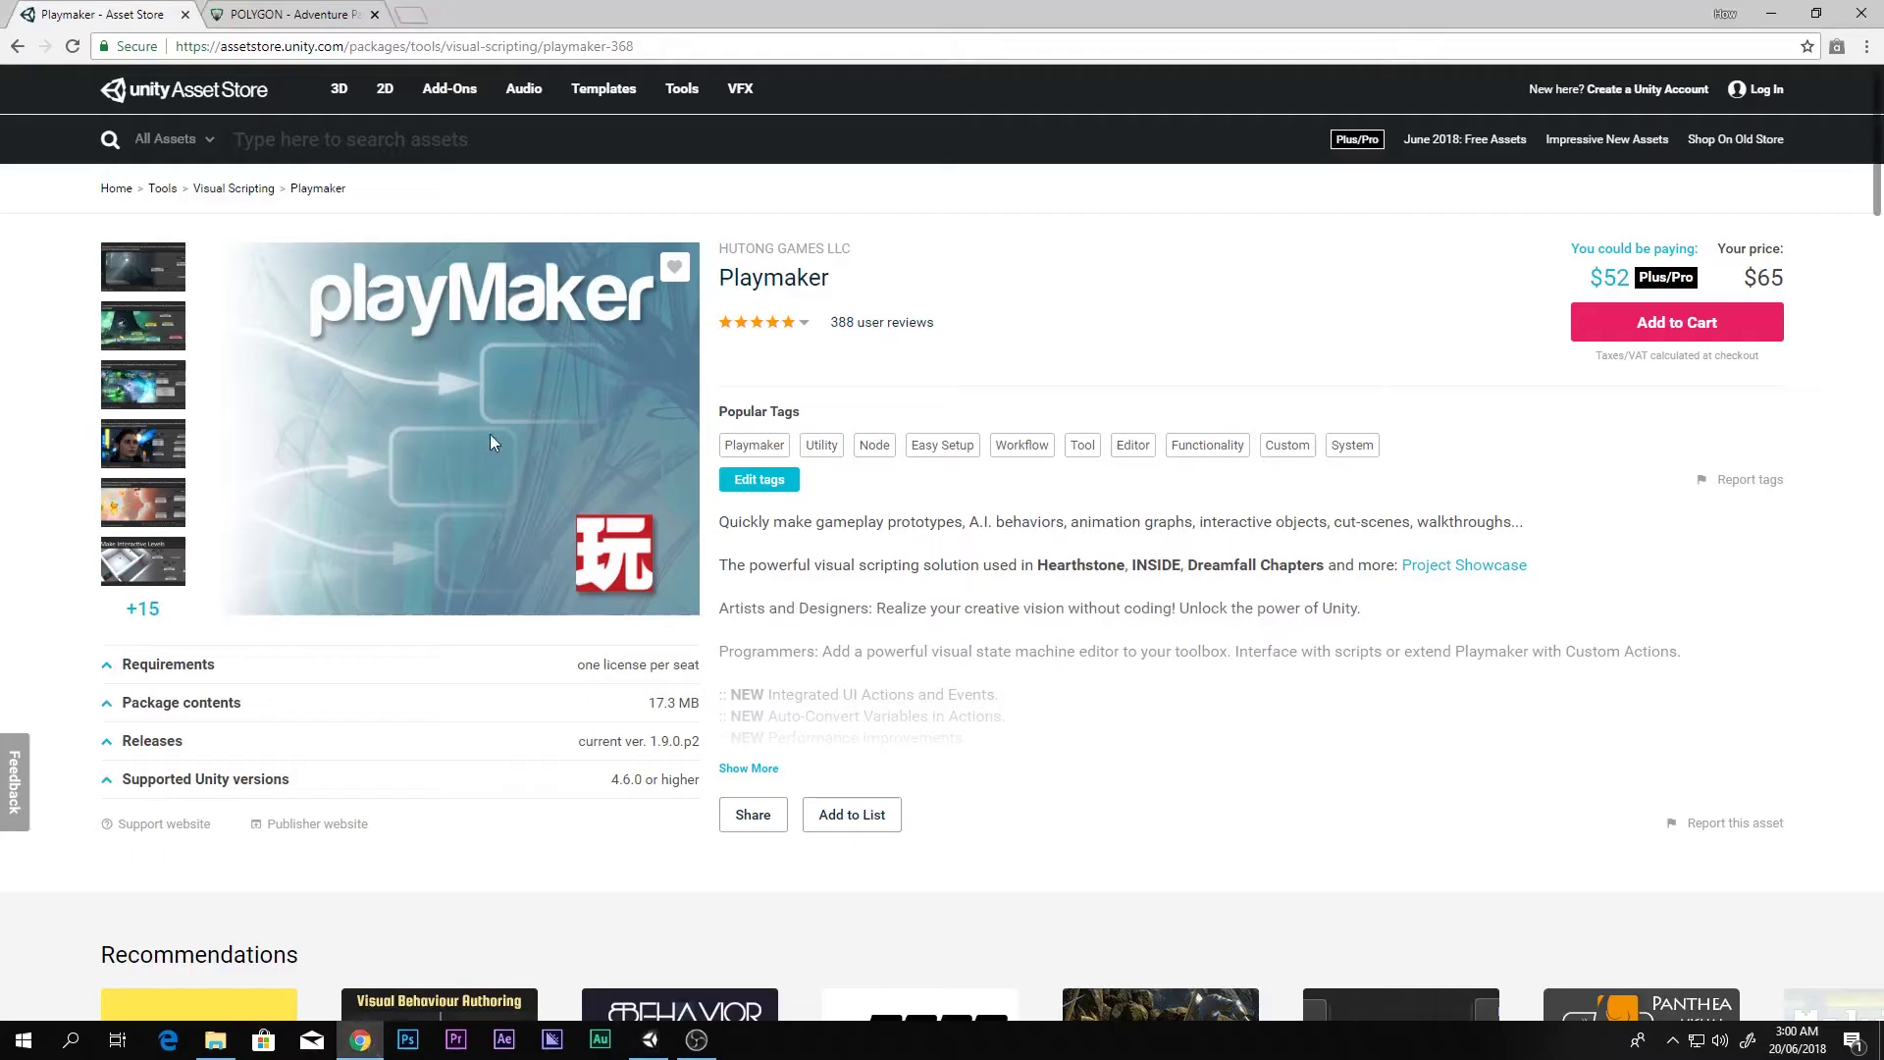
pyautogui.click(208, 10)
pyautogui.scroll(8, 595, 314)
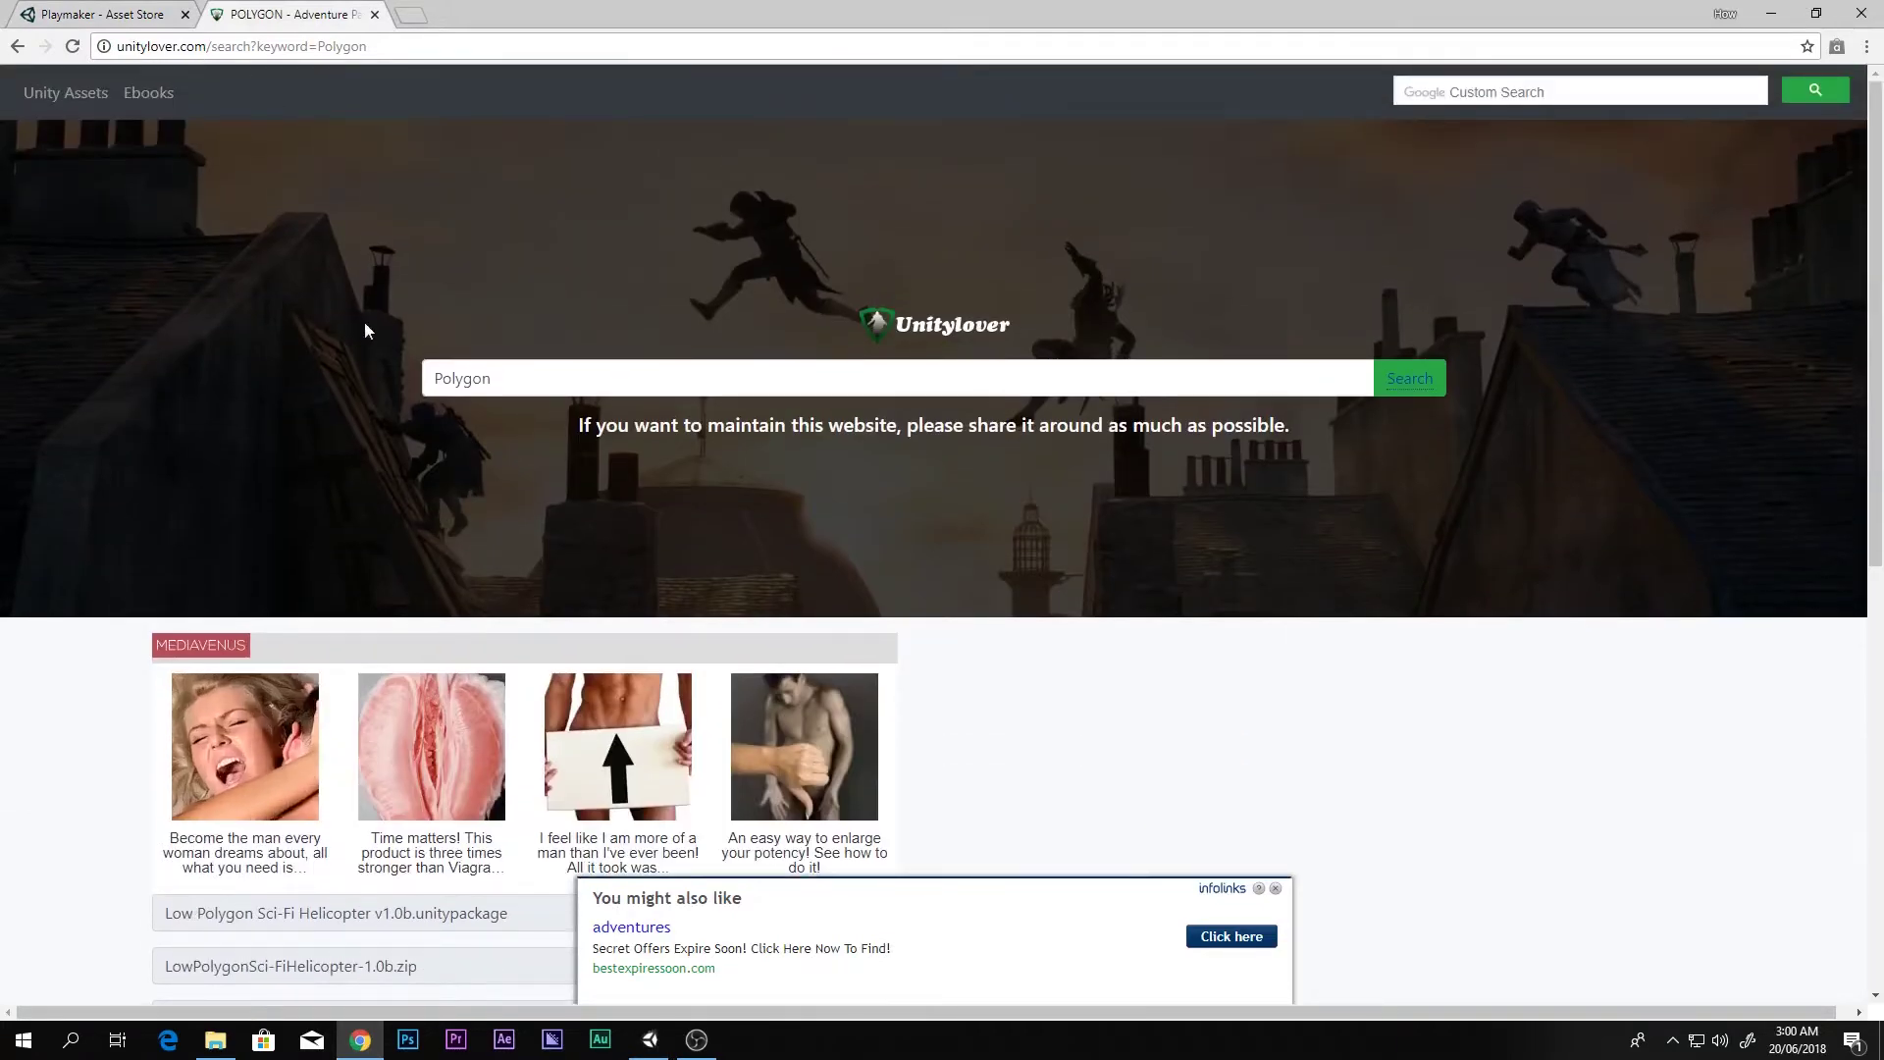
pyautogui.scroll(-6, 358, 302)
pyautogui.scroll(6, 361, 371)
pyautogui.doubleClick(503, 303)
pyautogui.scroll(-7, 397, 393)
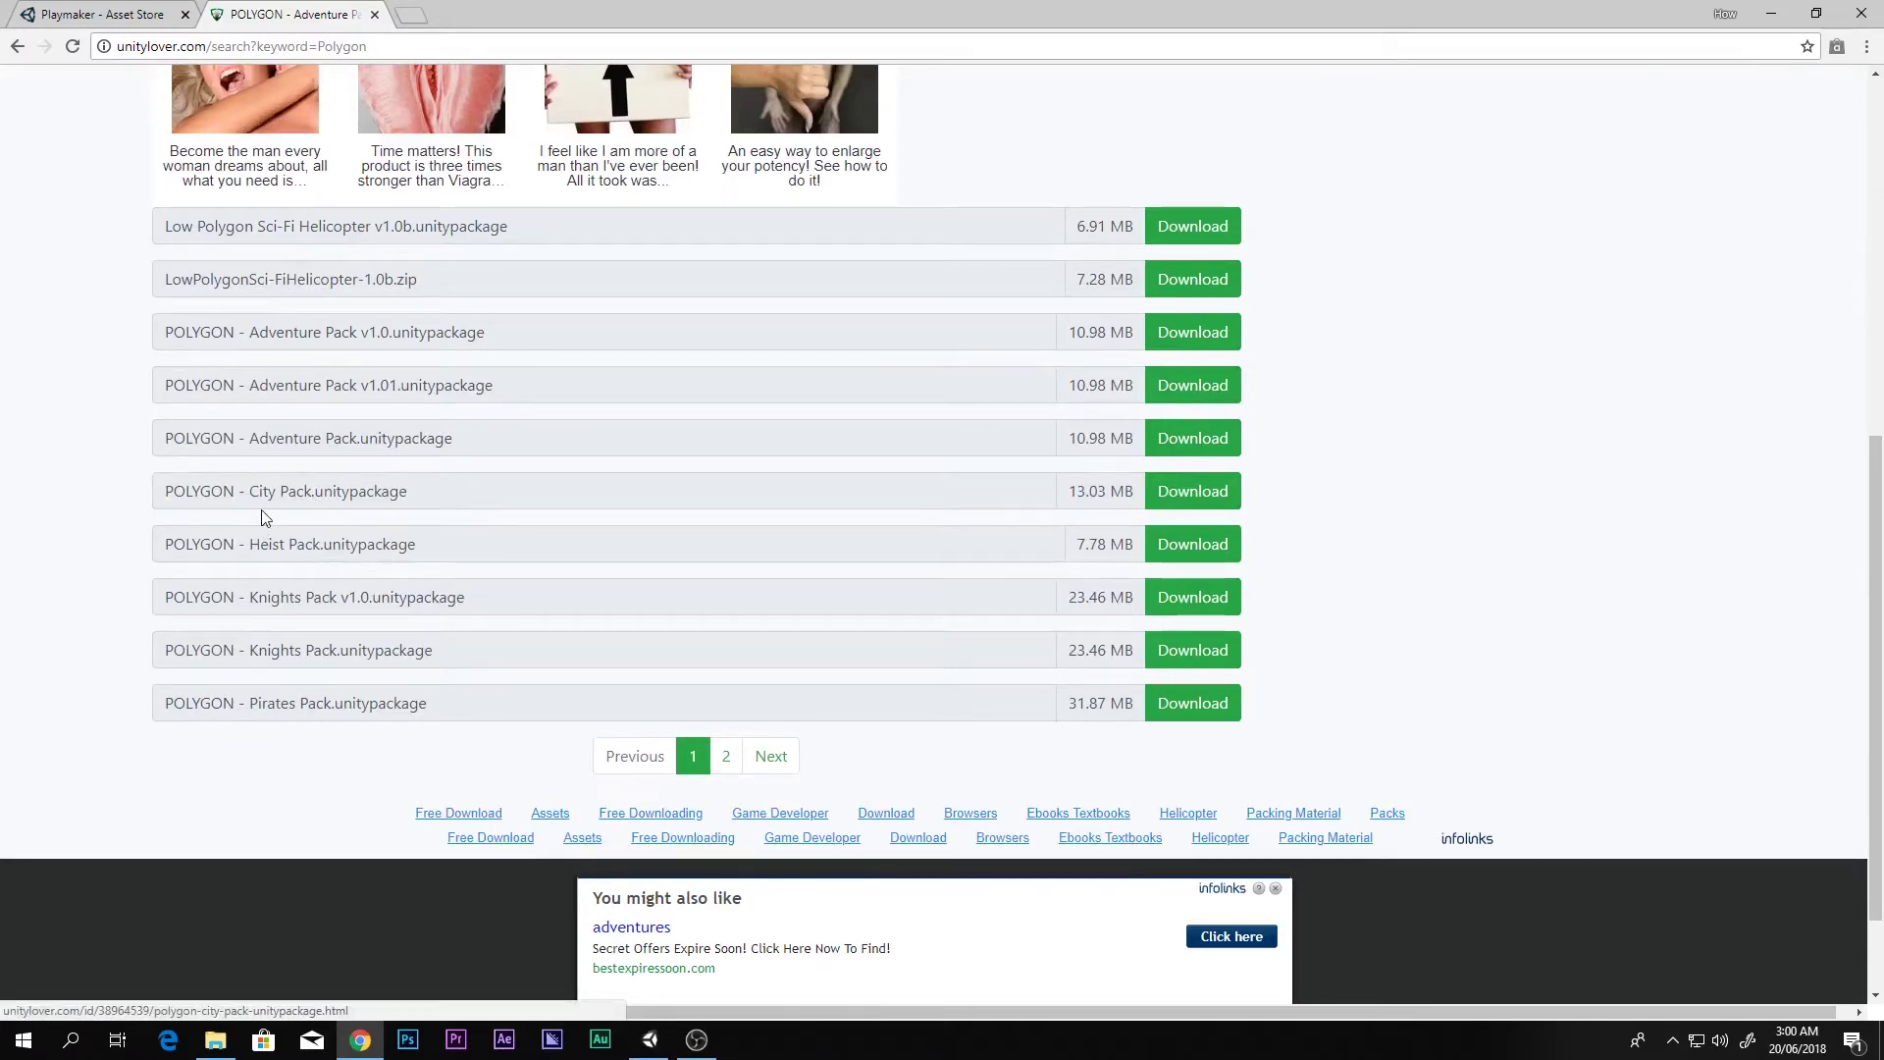
pyautogui.click(361, 1039)
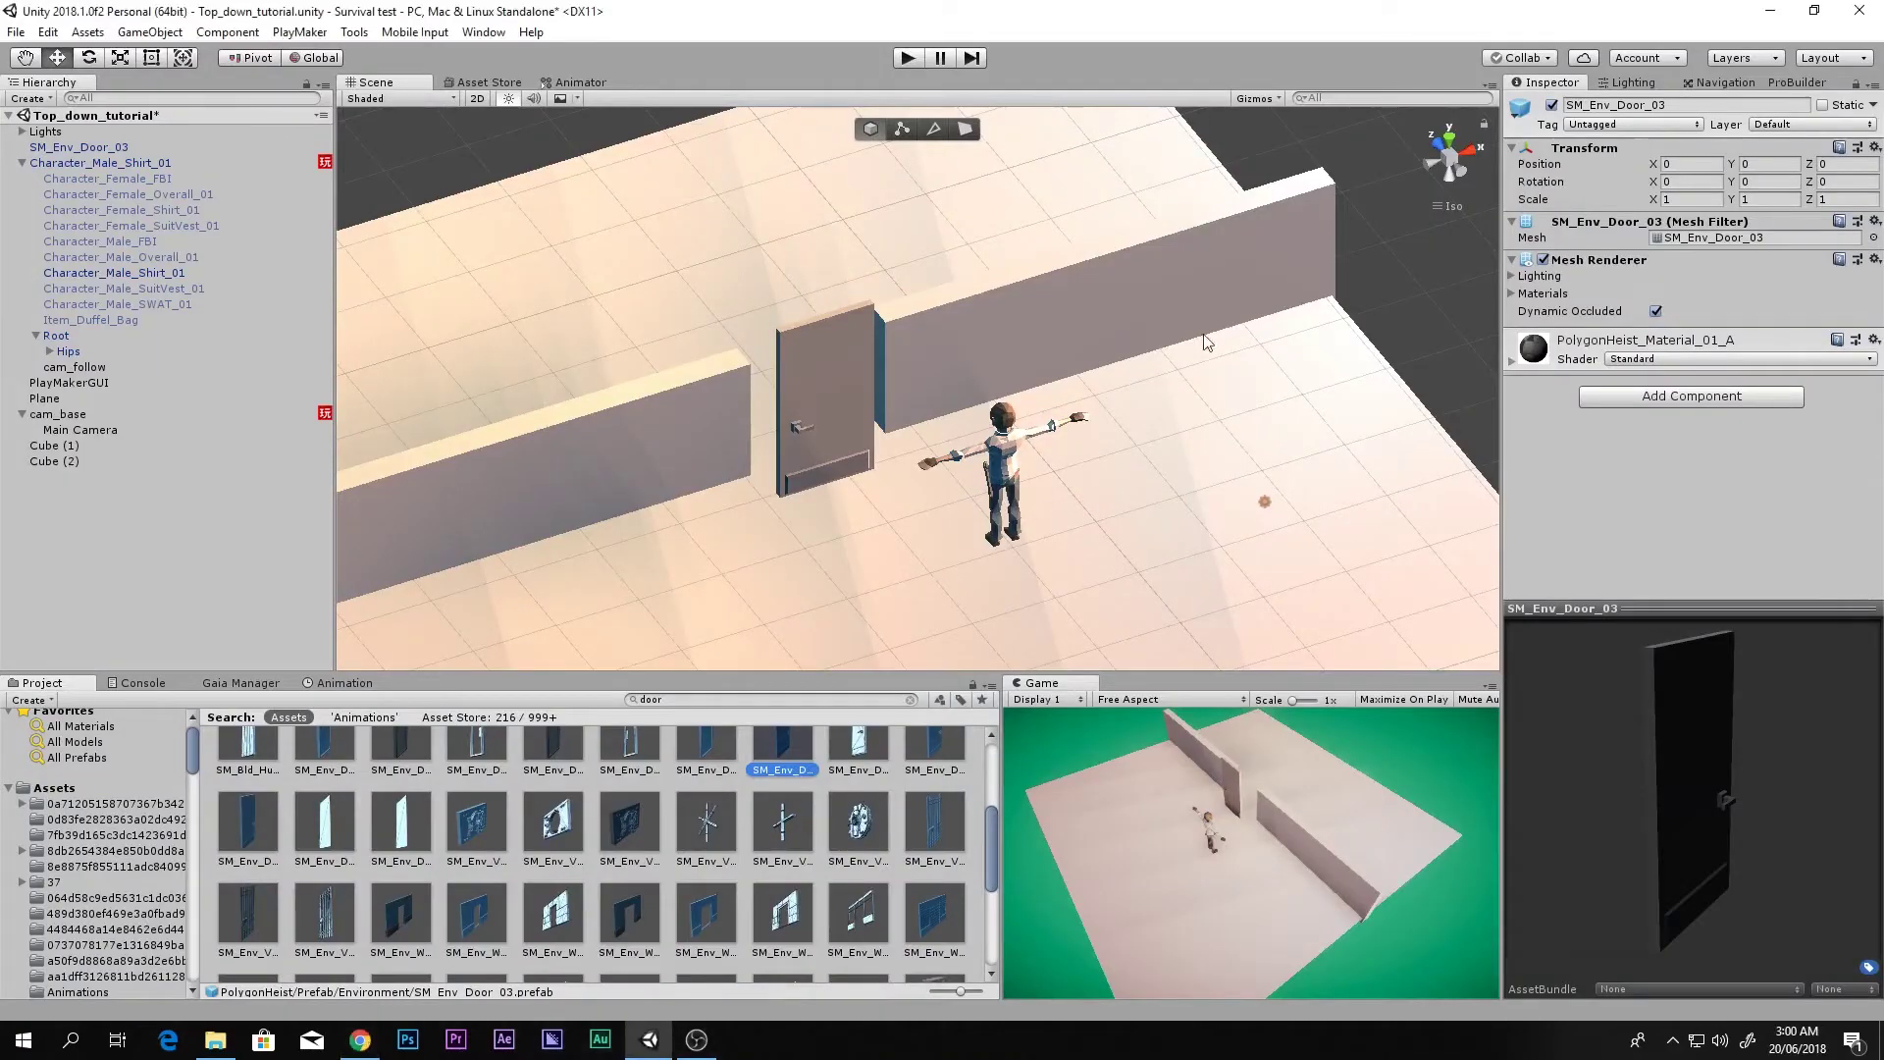
# - From the top view, move SM_Env_Door_03 into the gap between the two walls, to about X -1.53, Z 6.52
pyautogui.click(1450, 131)
pyautogui.scroll(4, 813, 469)
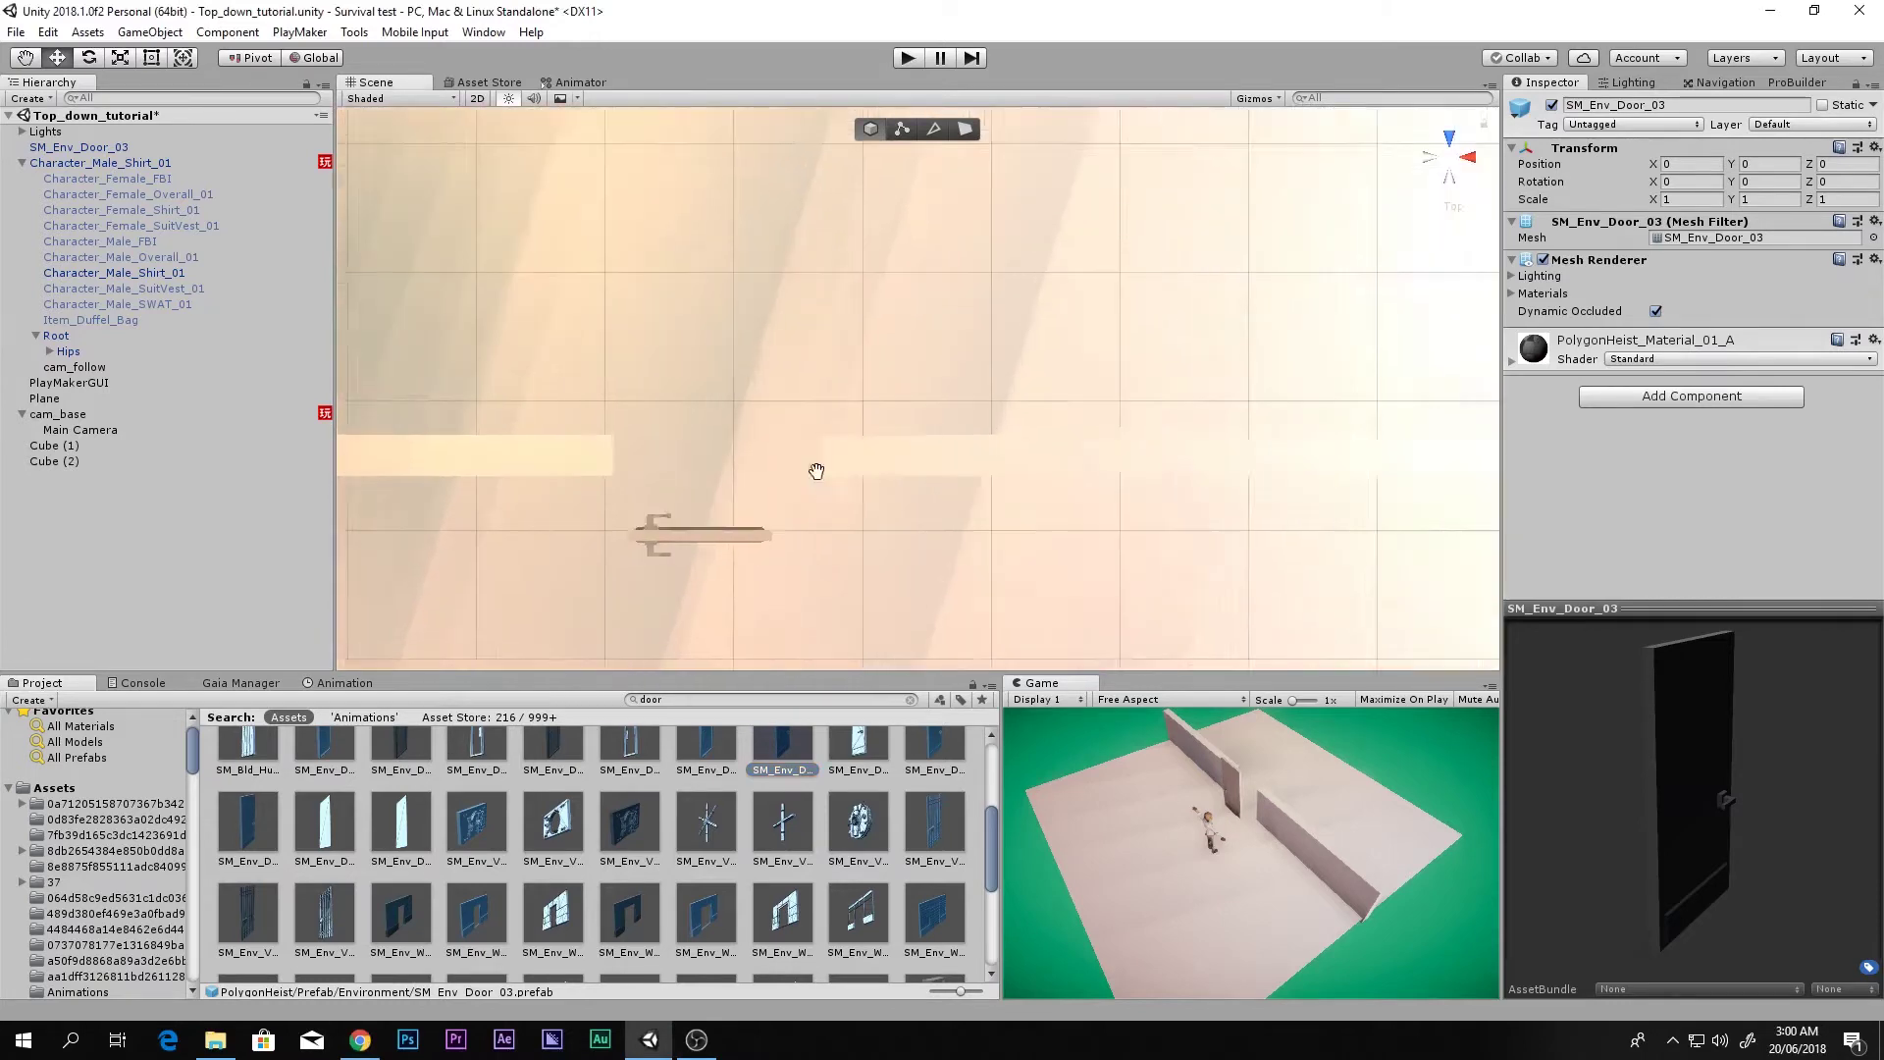
pyautogui.scroll(2, 927, 454)
pyautogui.click(892, 491)
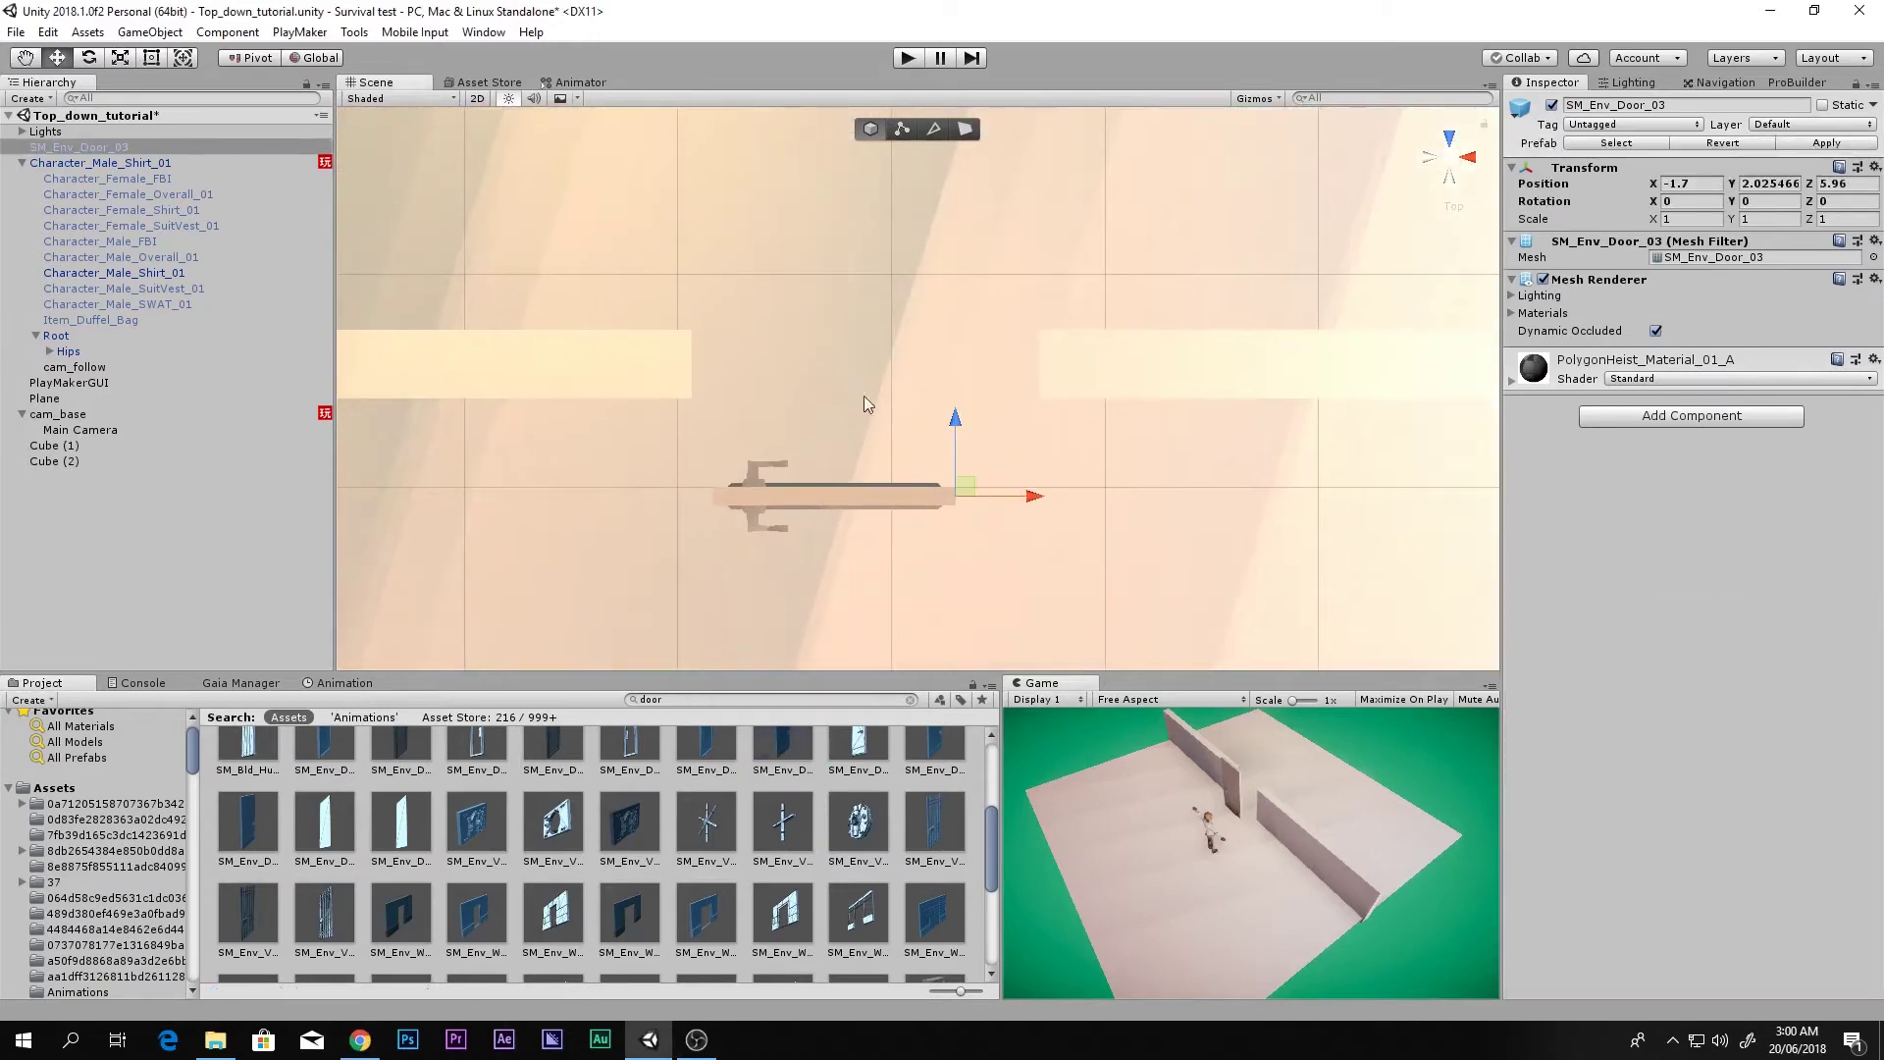
pyautogui.moveTo(959, 422); pyautogui.dragTo(1073, 375)
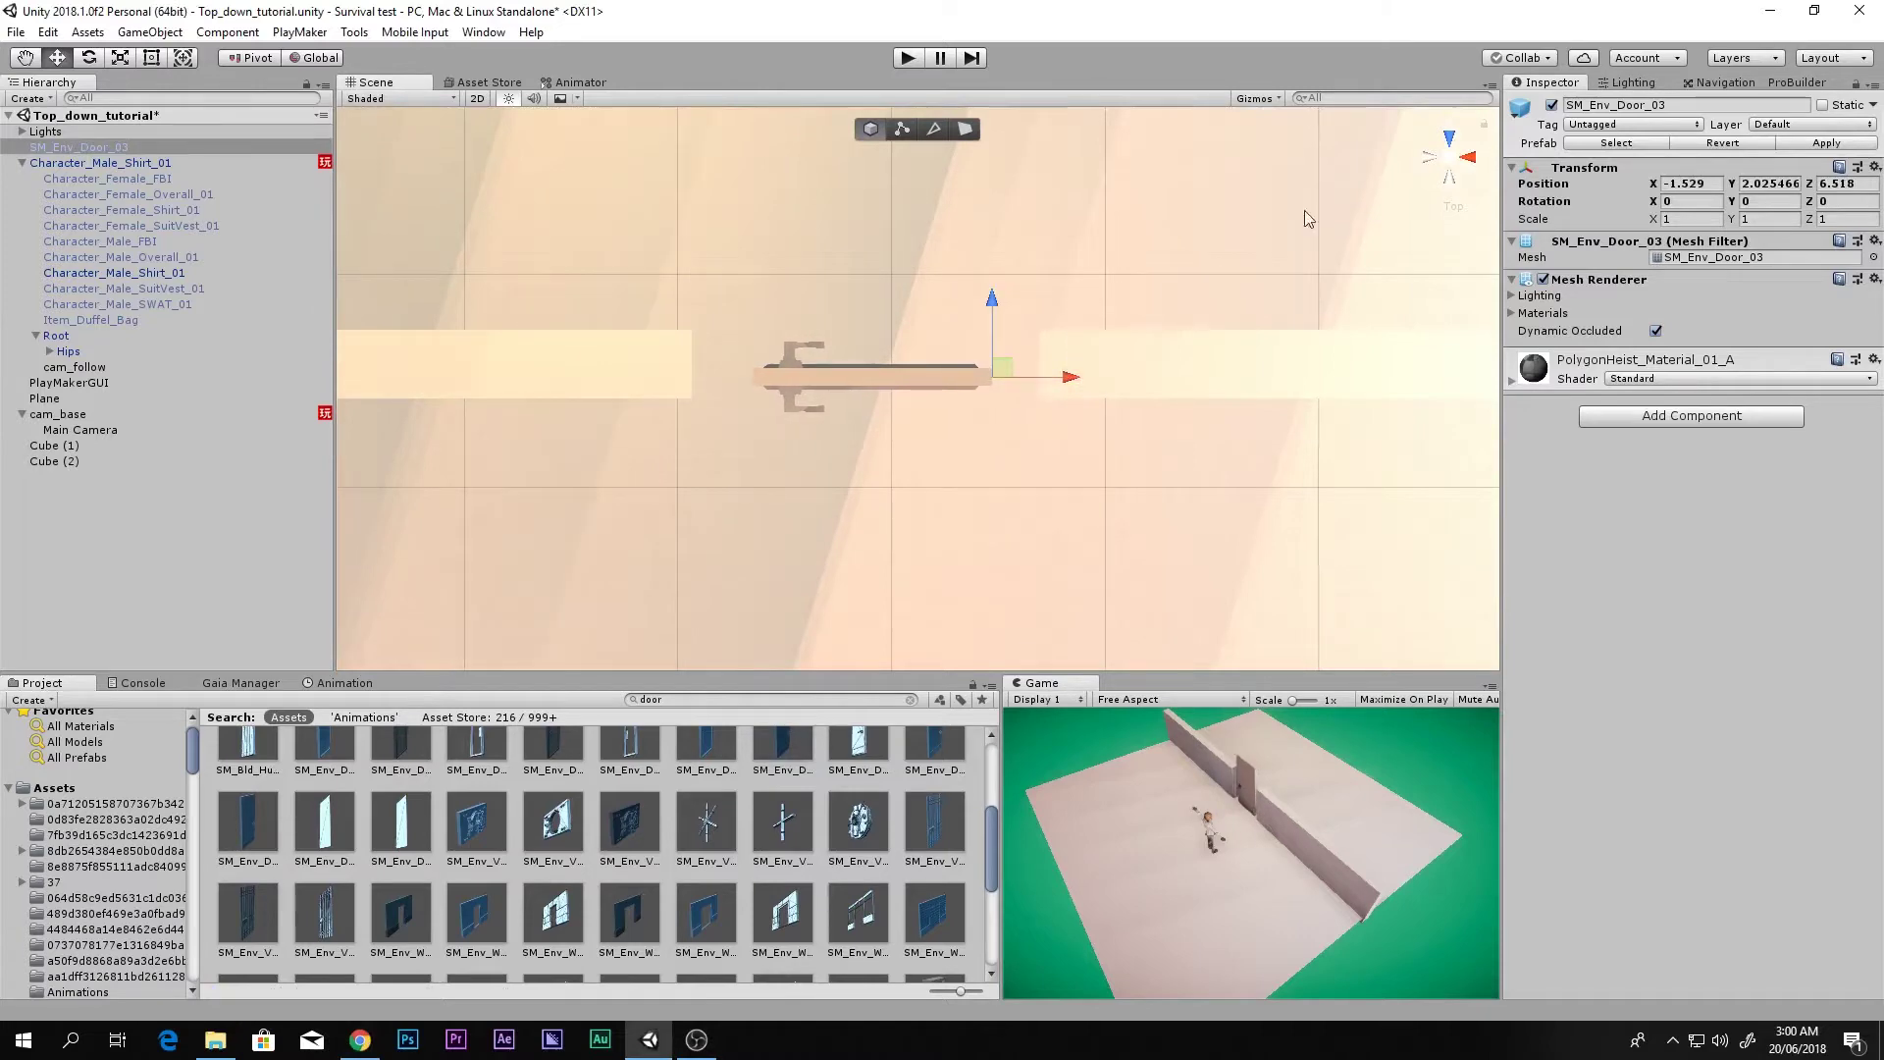
pyautogui.click(1450, 185)
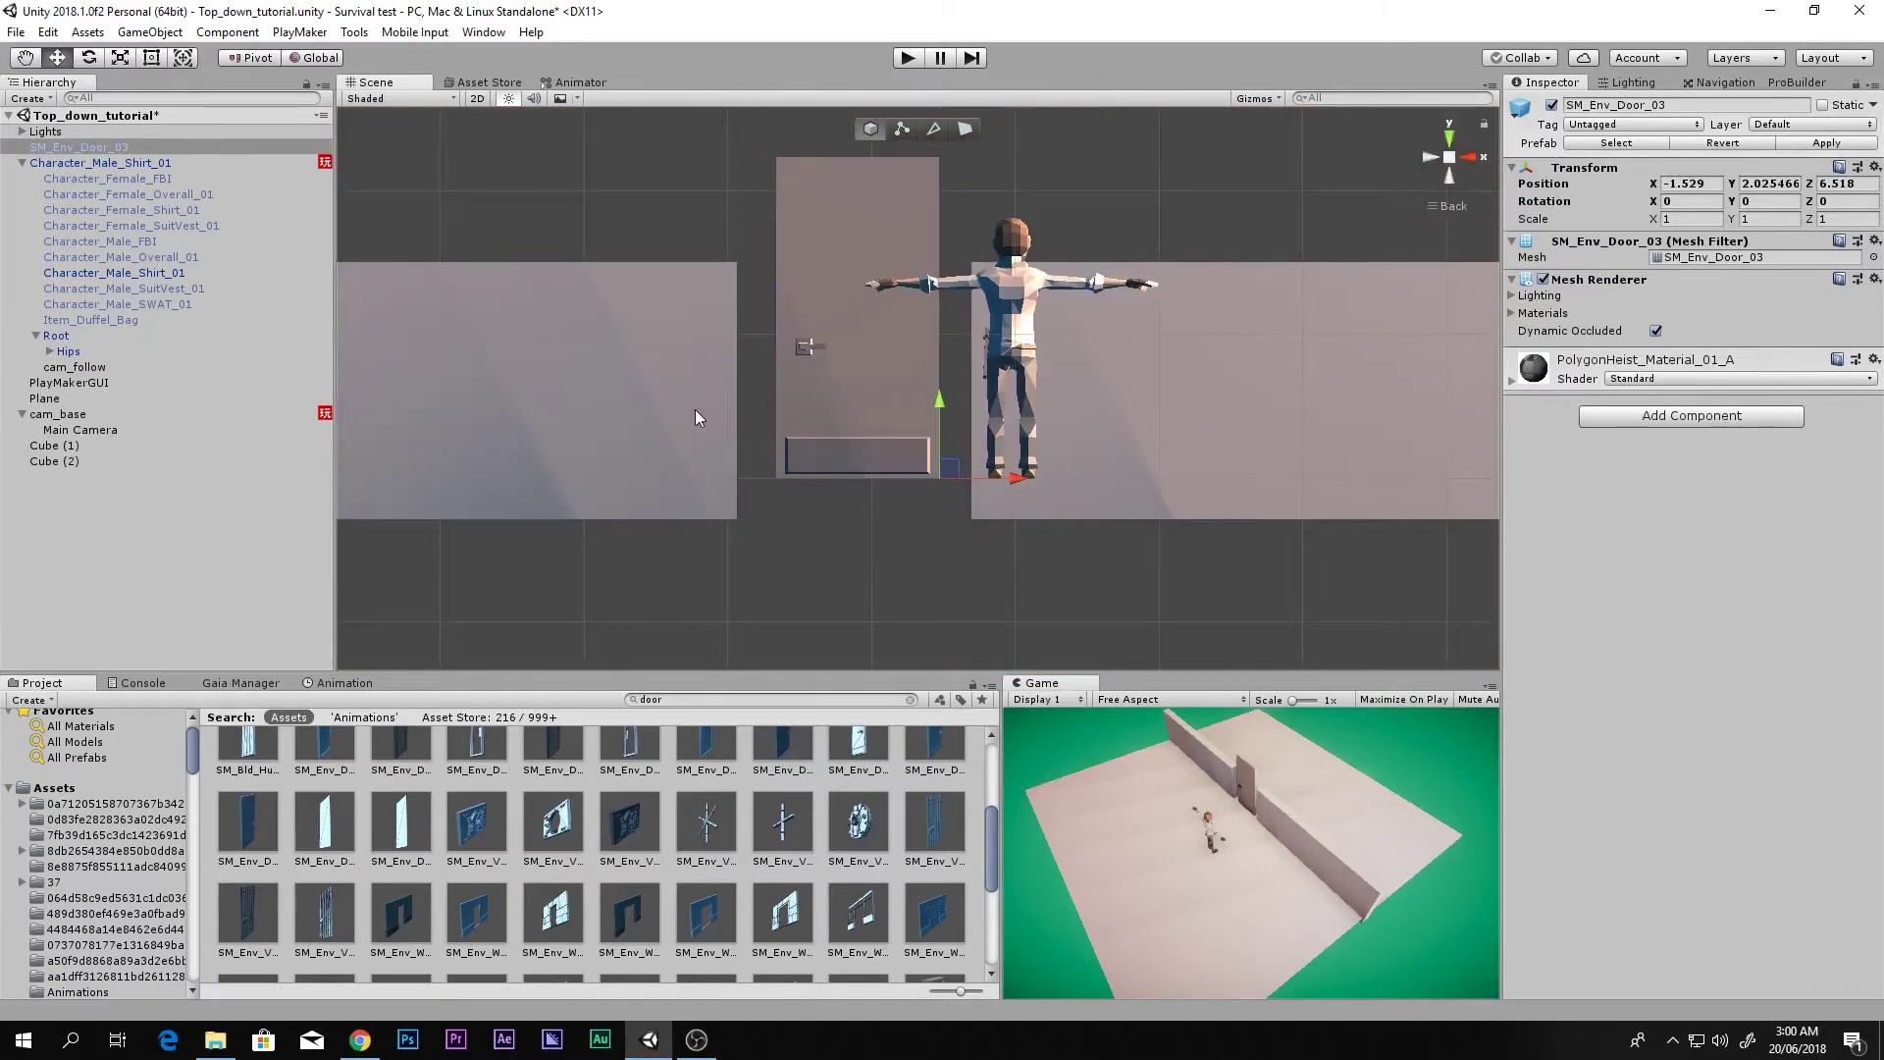
# - Raise the height of both wall cubes together to a Y scale of about 2.37, keeping their bases in place
pyautogui.click(695, 409)
pyautogui.keyDown('shift'); pyautogui.click(1161, 397); pyautogui.keyUp('shift')
pyautogui.scroll(-2, 1148, 395)
pyautogui.moveTo(1135, 392); pyautogui.dragTo(1101, 479, button='middle')
pyautogui.press('r')
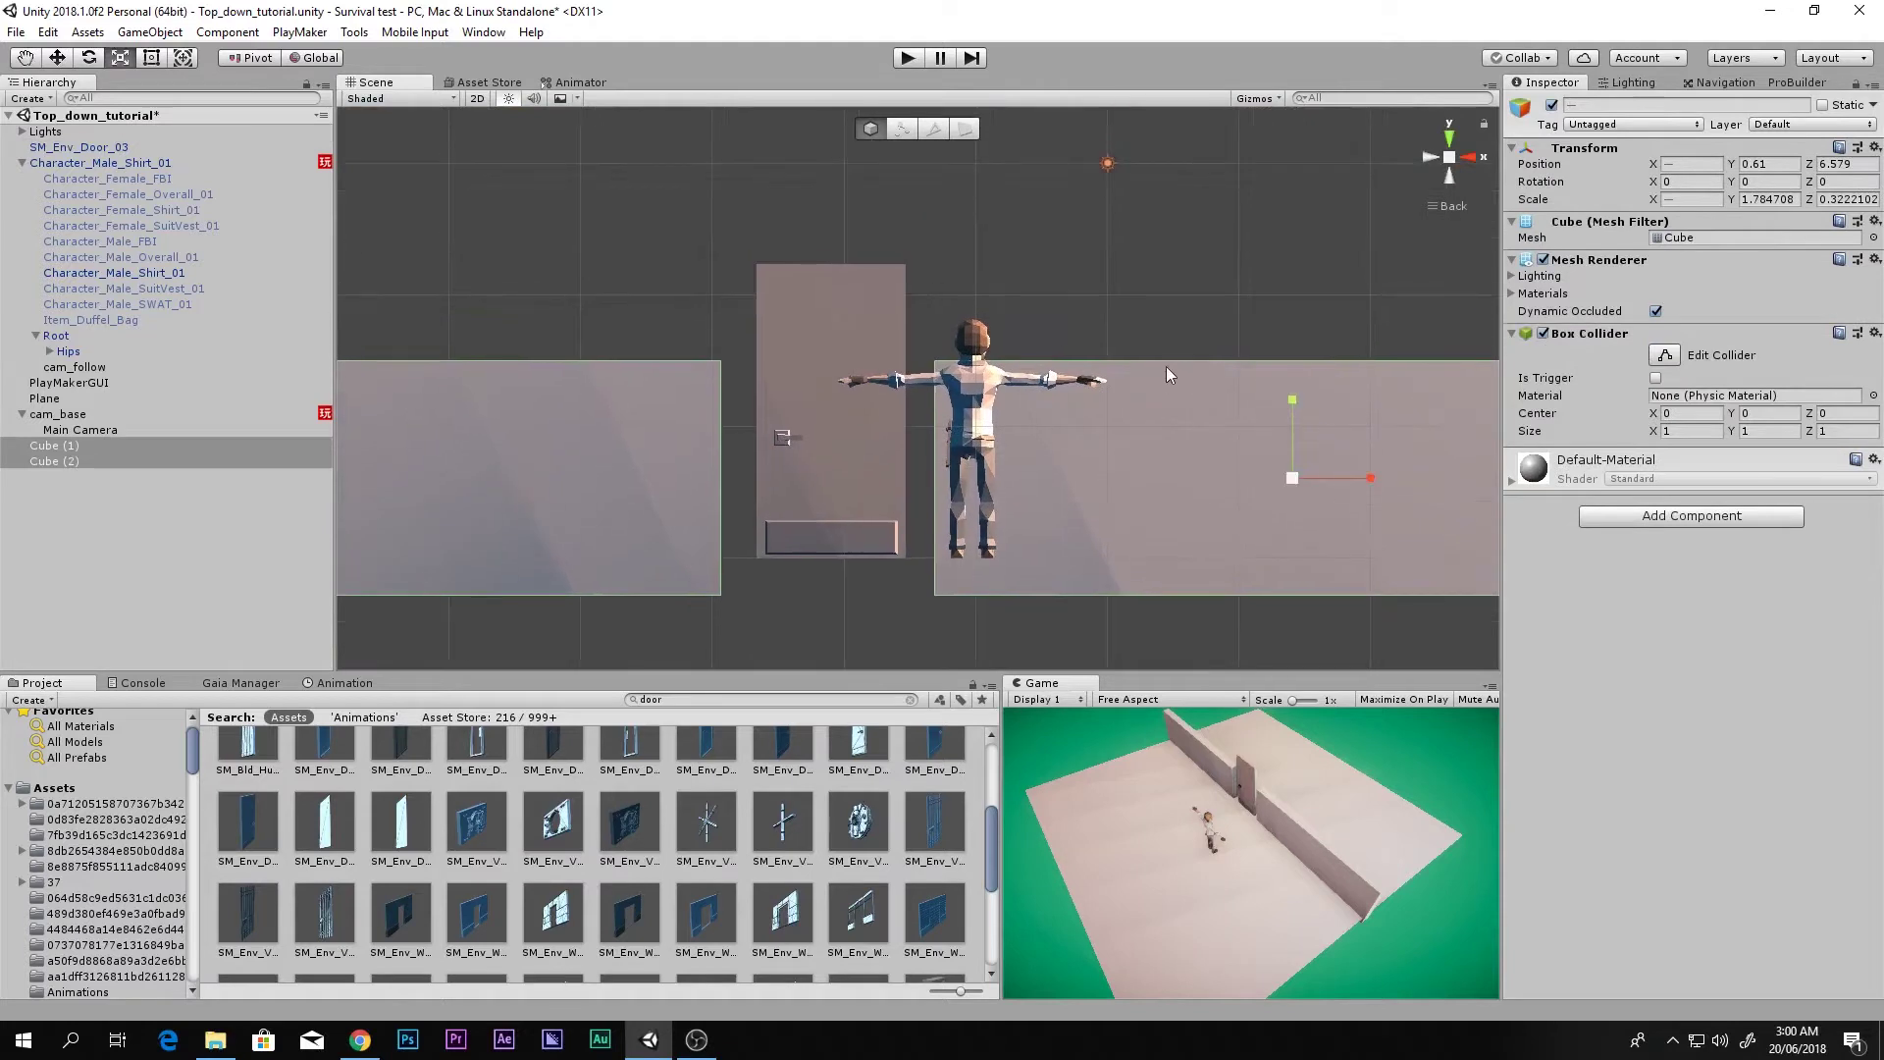
pyautogui.press('y')
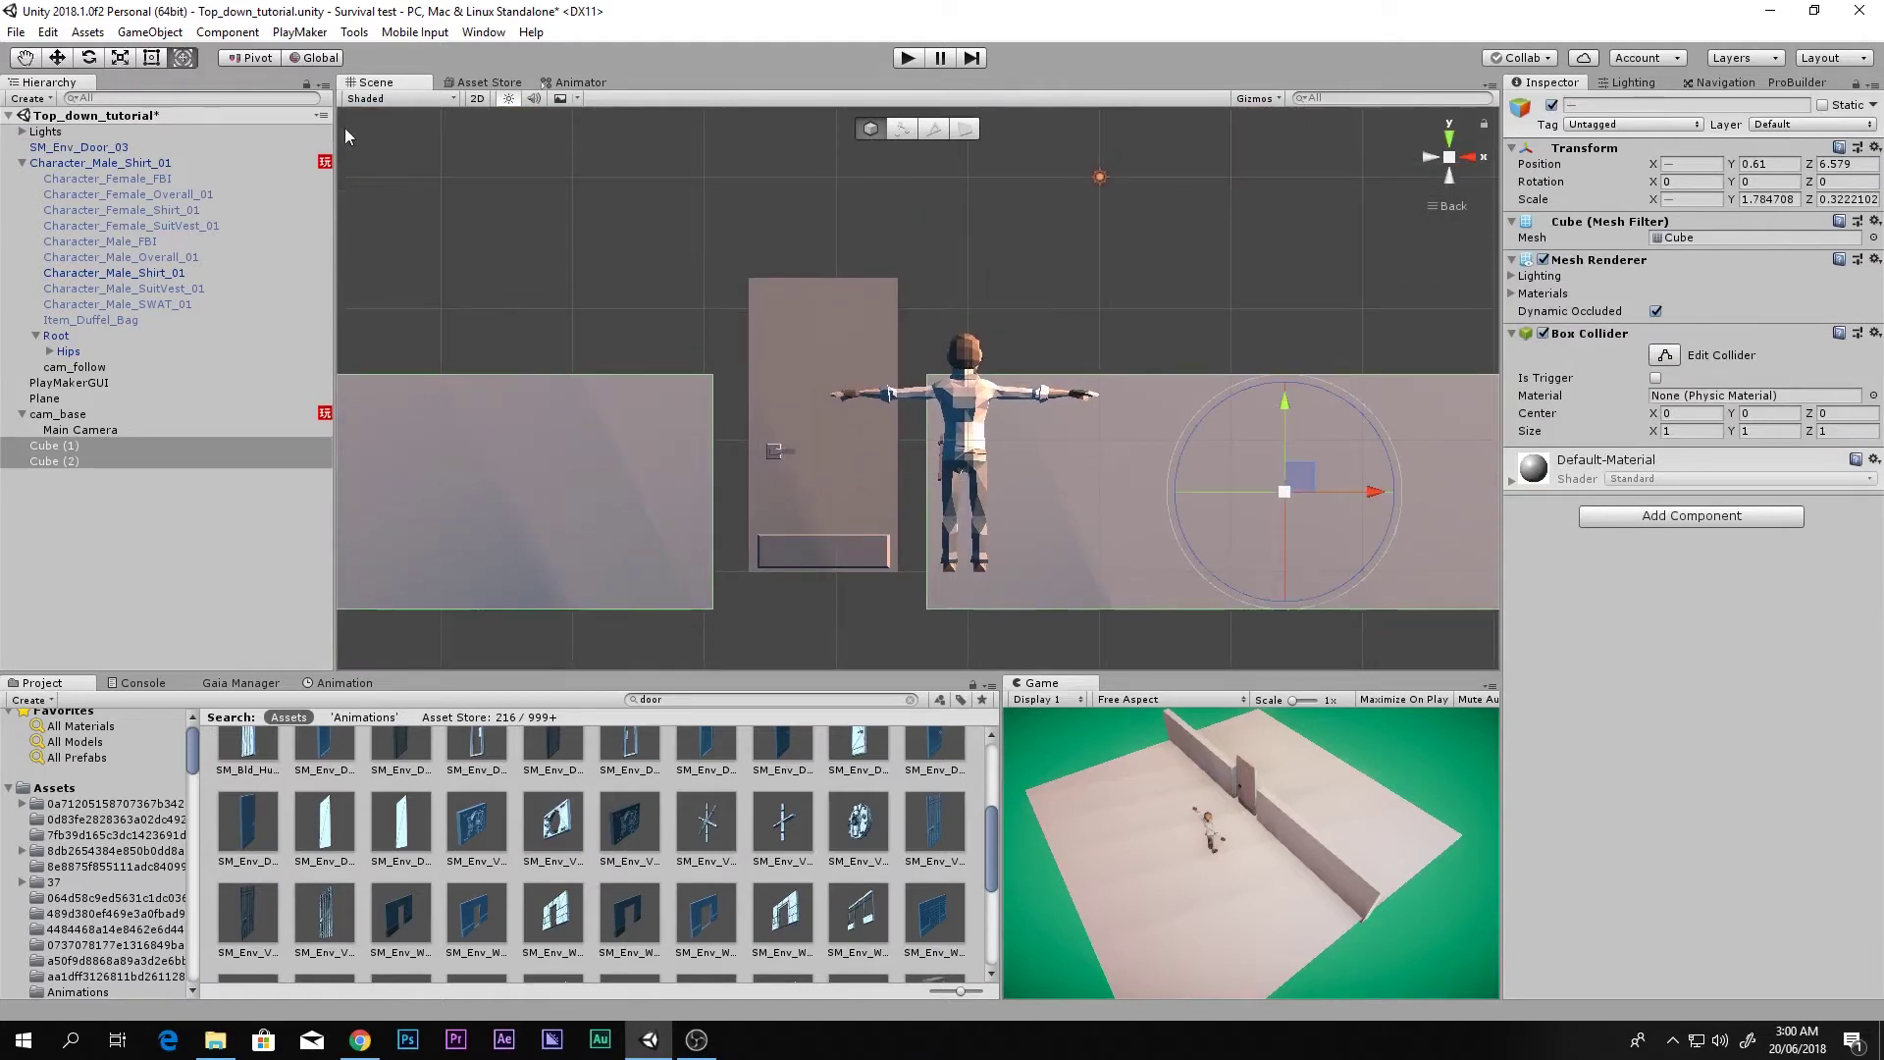
pyautogui.click(156, 59)
pyautogui.moveTo(643, 373); pyautogui.dragTo(674, 298)
pyautogui.click(821, 333)
pyautogui.press('w')
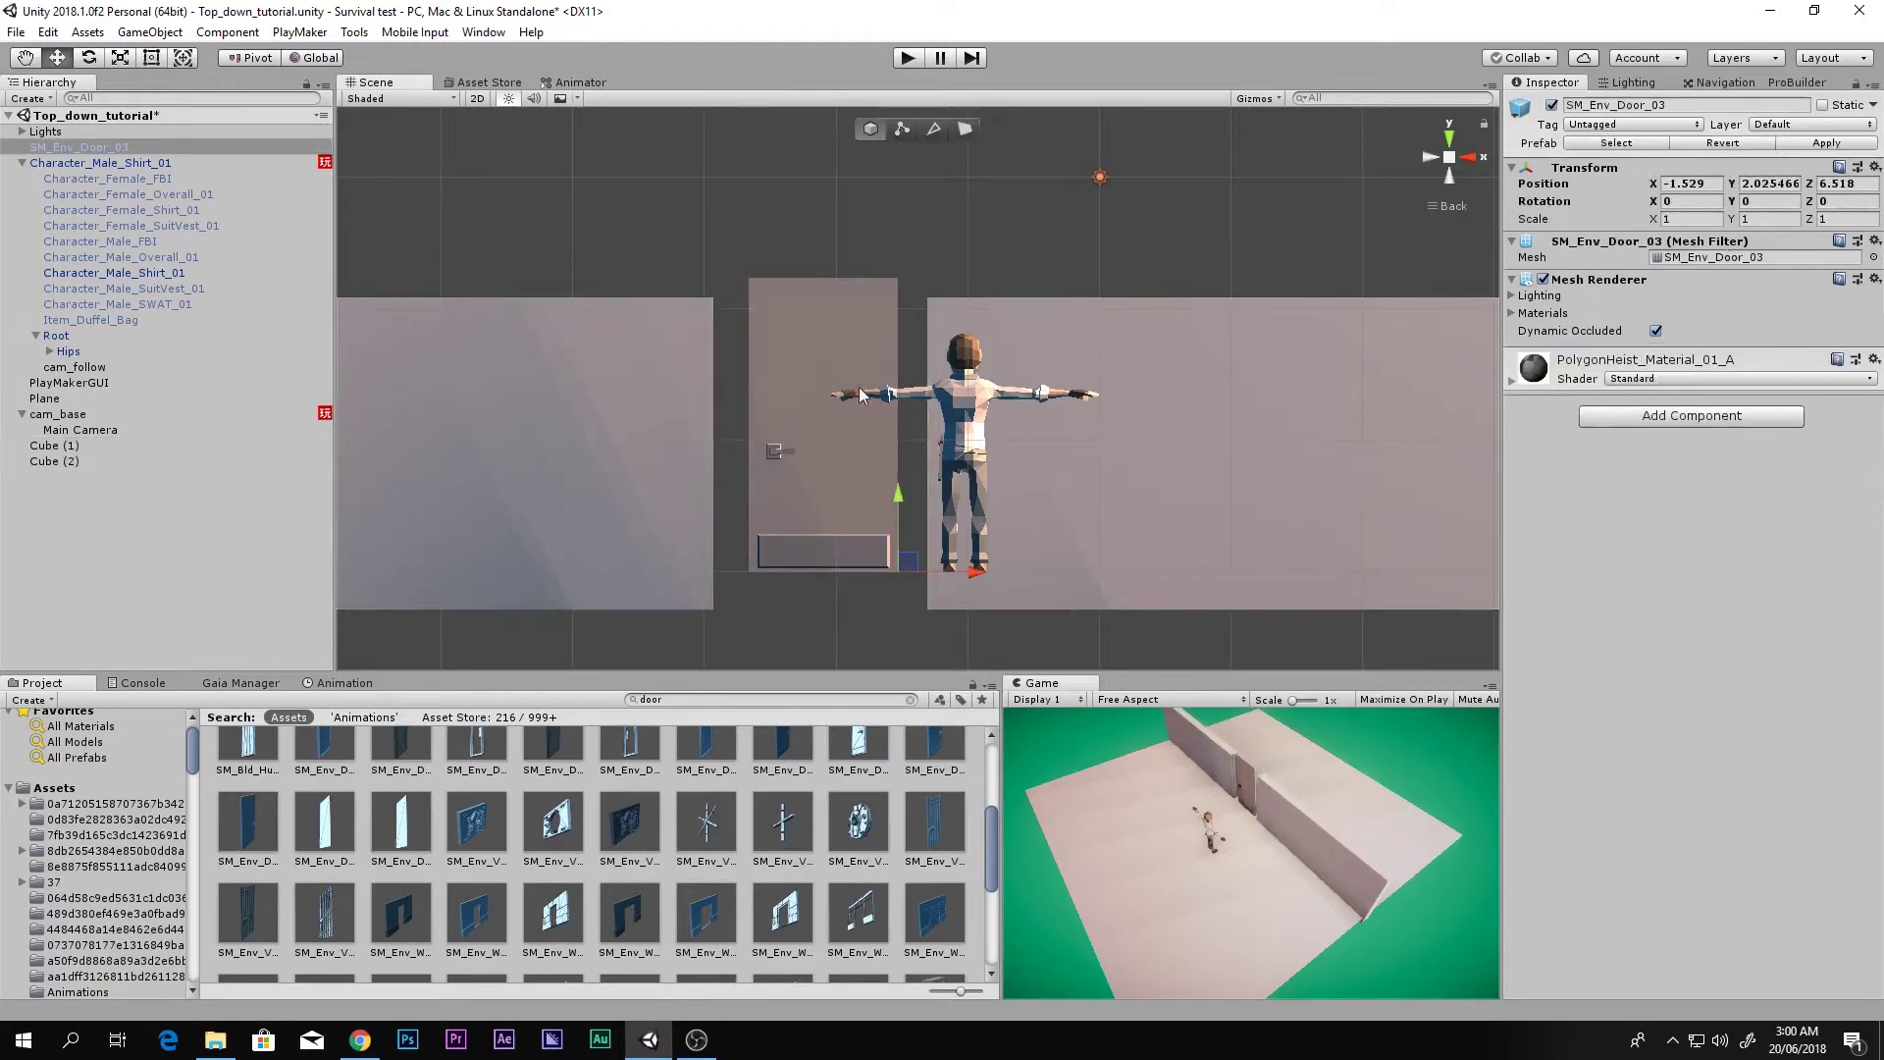
pyautogui.click(901, 480)
pyautogui.keyDown('alt'); pyautogui.moveTo(899, 480); pyautogui.dragTo(879, 461); pyautogui.keyUp('alt')
# - Raise both wall cubes slightly above the door's top edge, to a Y scale of about 2.56
pyautogui.click(1116, 399)
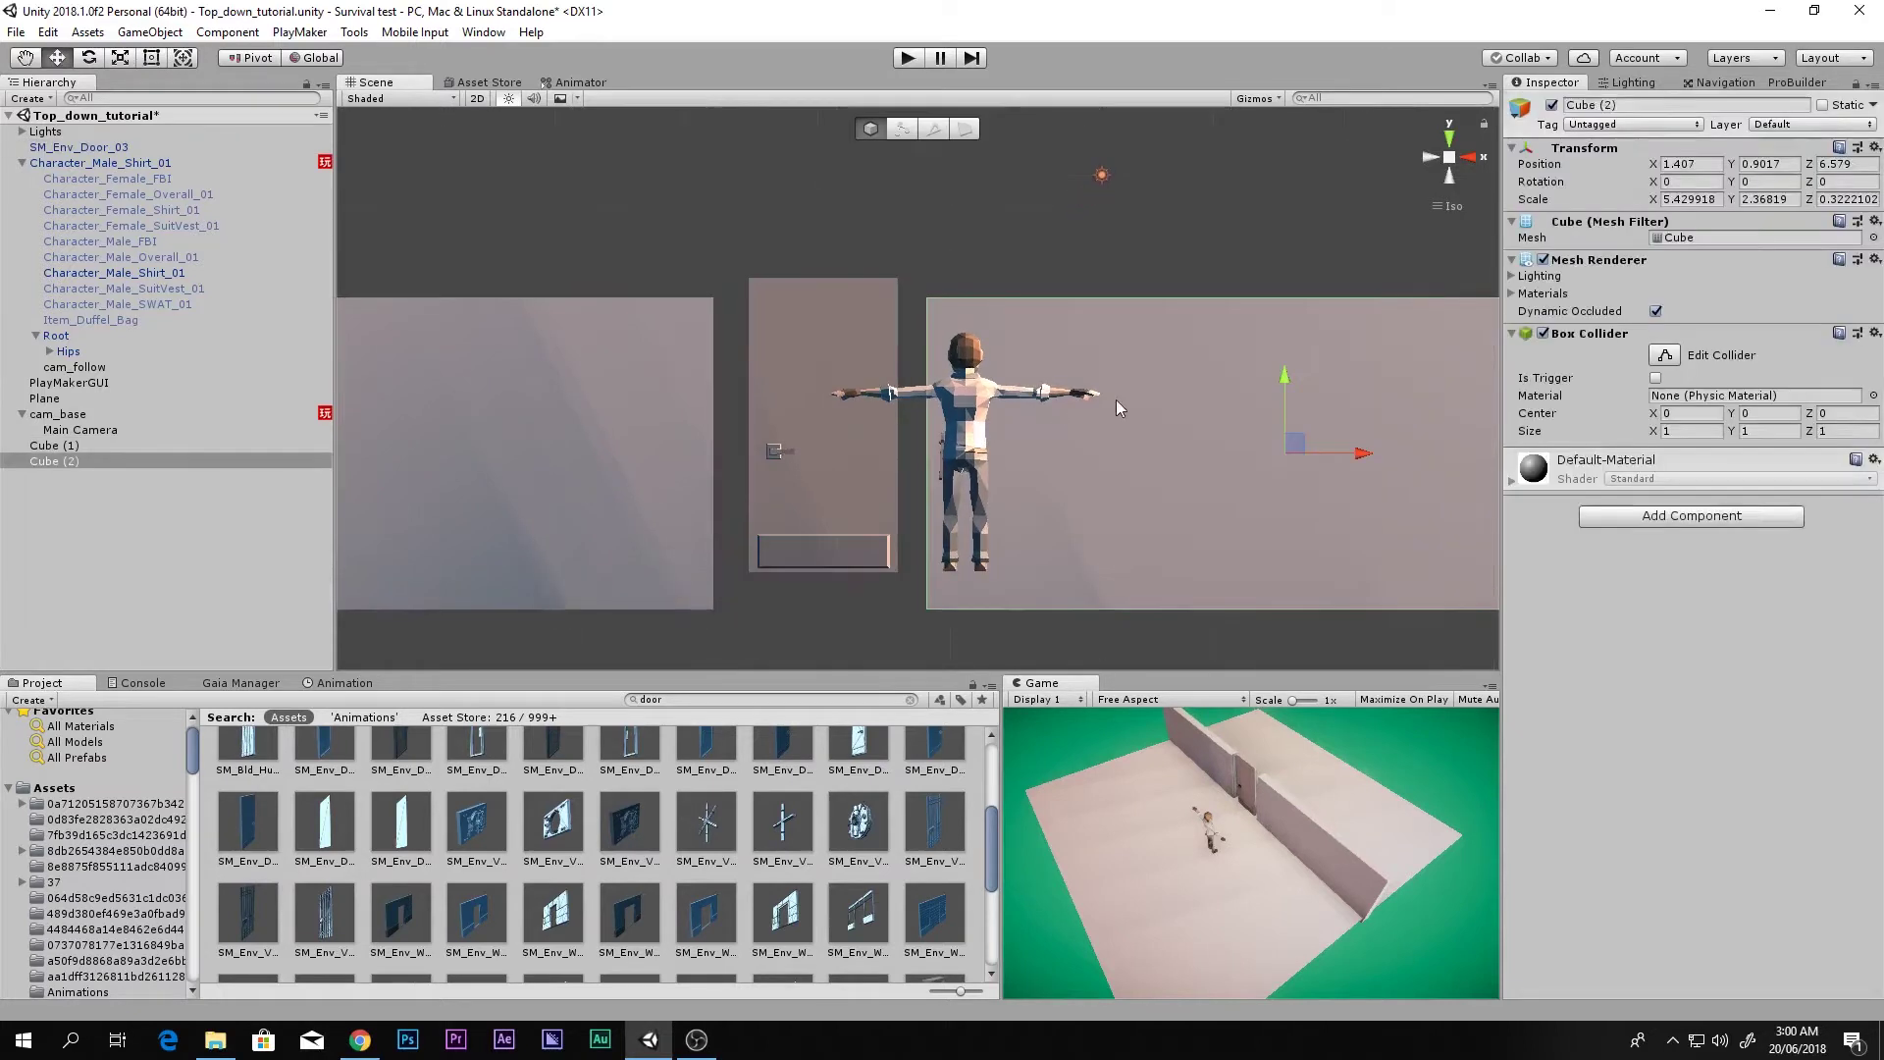
pyautogui.keyDown('shift'); pyautogui.click(634, 379); pyautogui.keyUp('shift')
pyautogui.press('r')
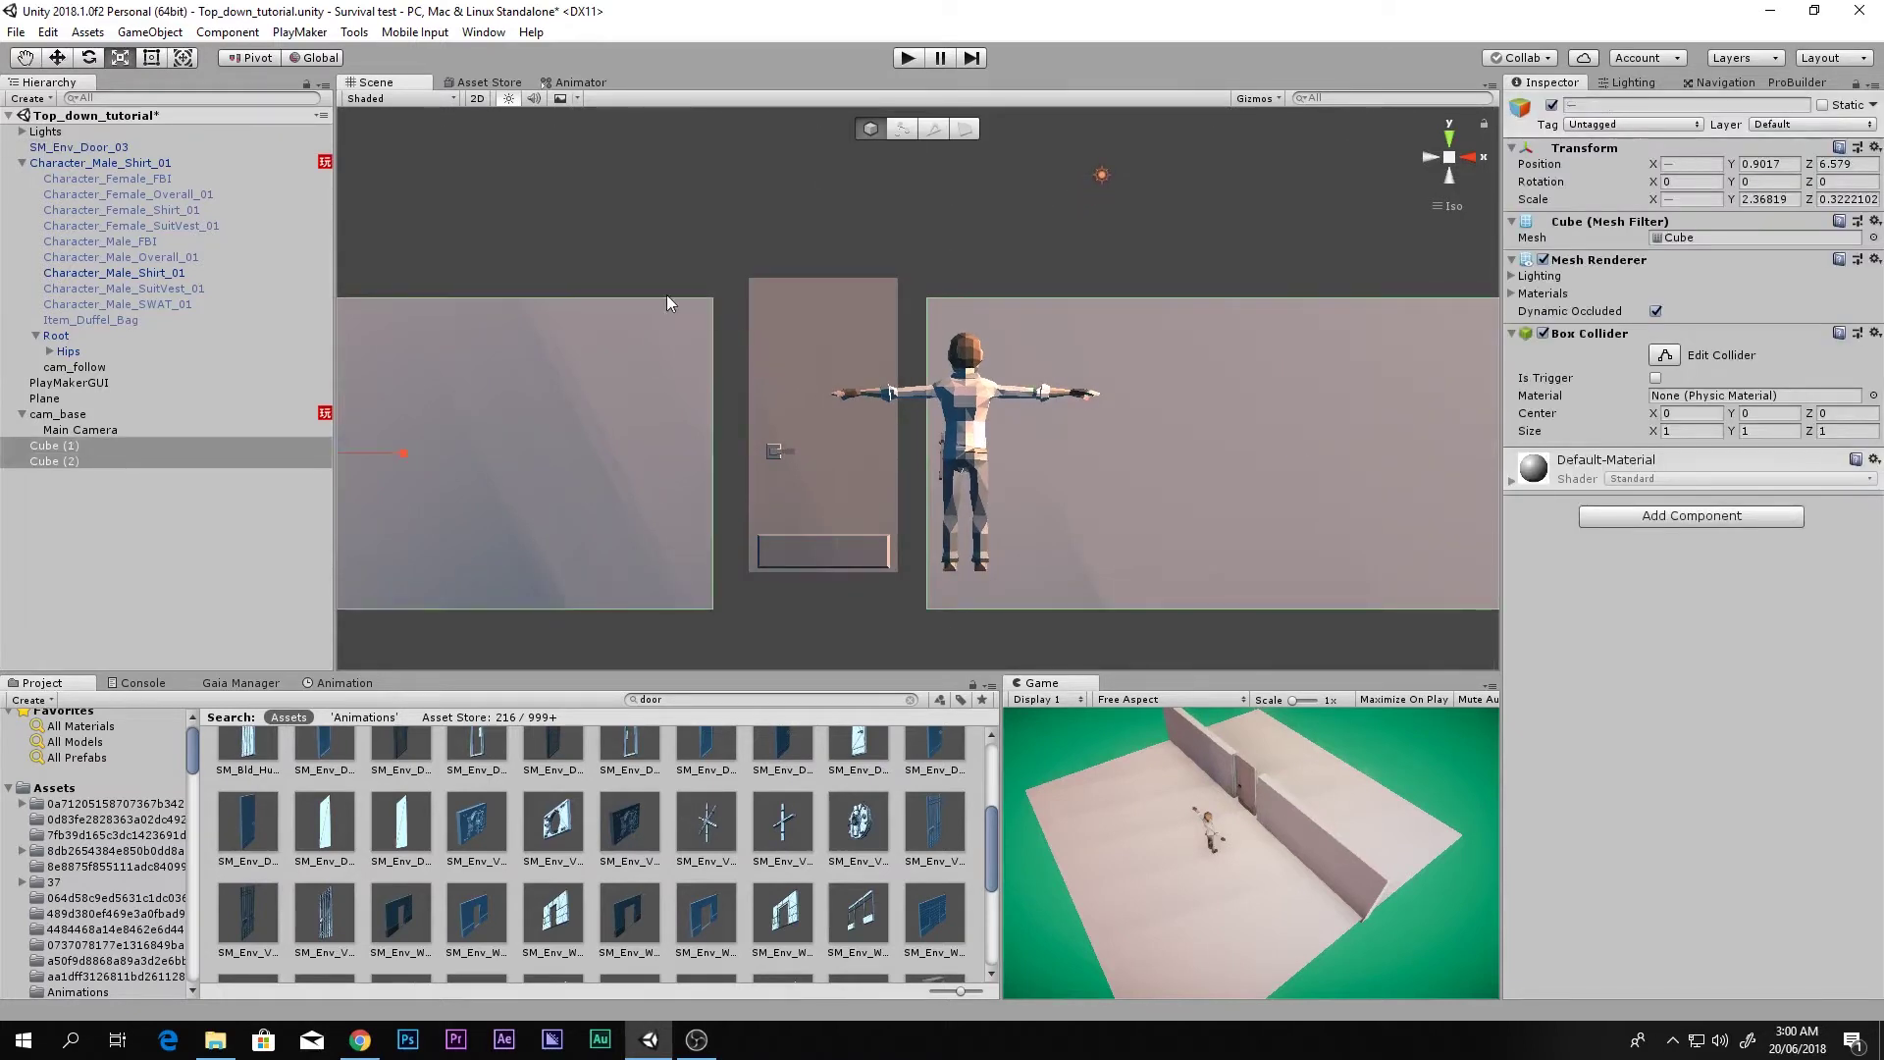
pyautogui.click(149, 61)
pyautogui.click(1446, 173)
pyautogui.moveTo(1147, 299); pyautogui.dragTo(1153, 279)
# - Widen SM_Env_Door_03 to an X scale of about 1.13 and shift it beside the right-hand wall, at about X -1.36
pyautogui.click(840, 349)
pyautogui.keyDown('alt'); pyautogui.moveTo(1075, 396); pyautogui.dragTo(1082, 503); pyautogui.keyUp('alt')
pyautogui.moveTo(897, 390); pyautogui.dragTo(909, 391)
pyautogui.moveTo(744, 398); pyautogui.dragTo(738, 399)
pyautogui.press('w')
pyautogui.moveTo(972, 570); pyautogui.dragTo(983, 570)
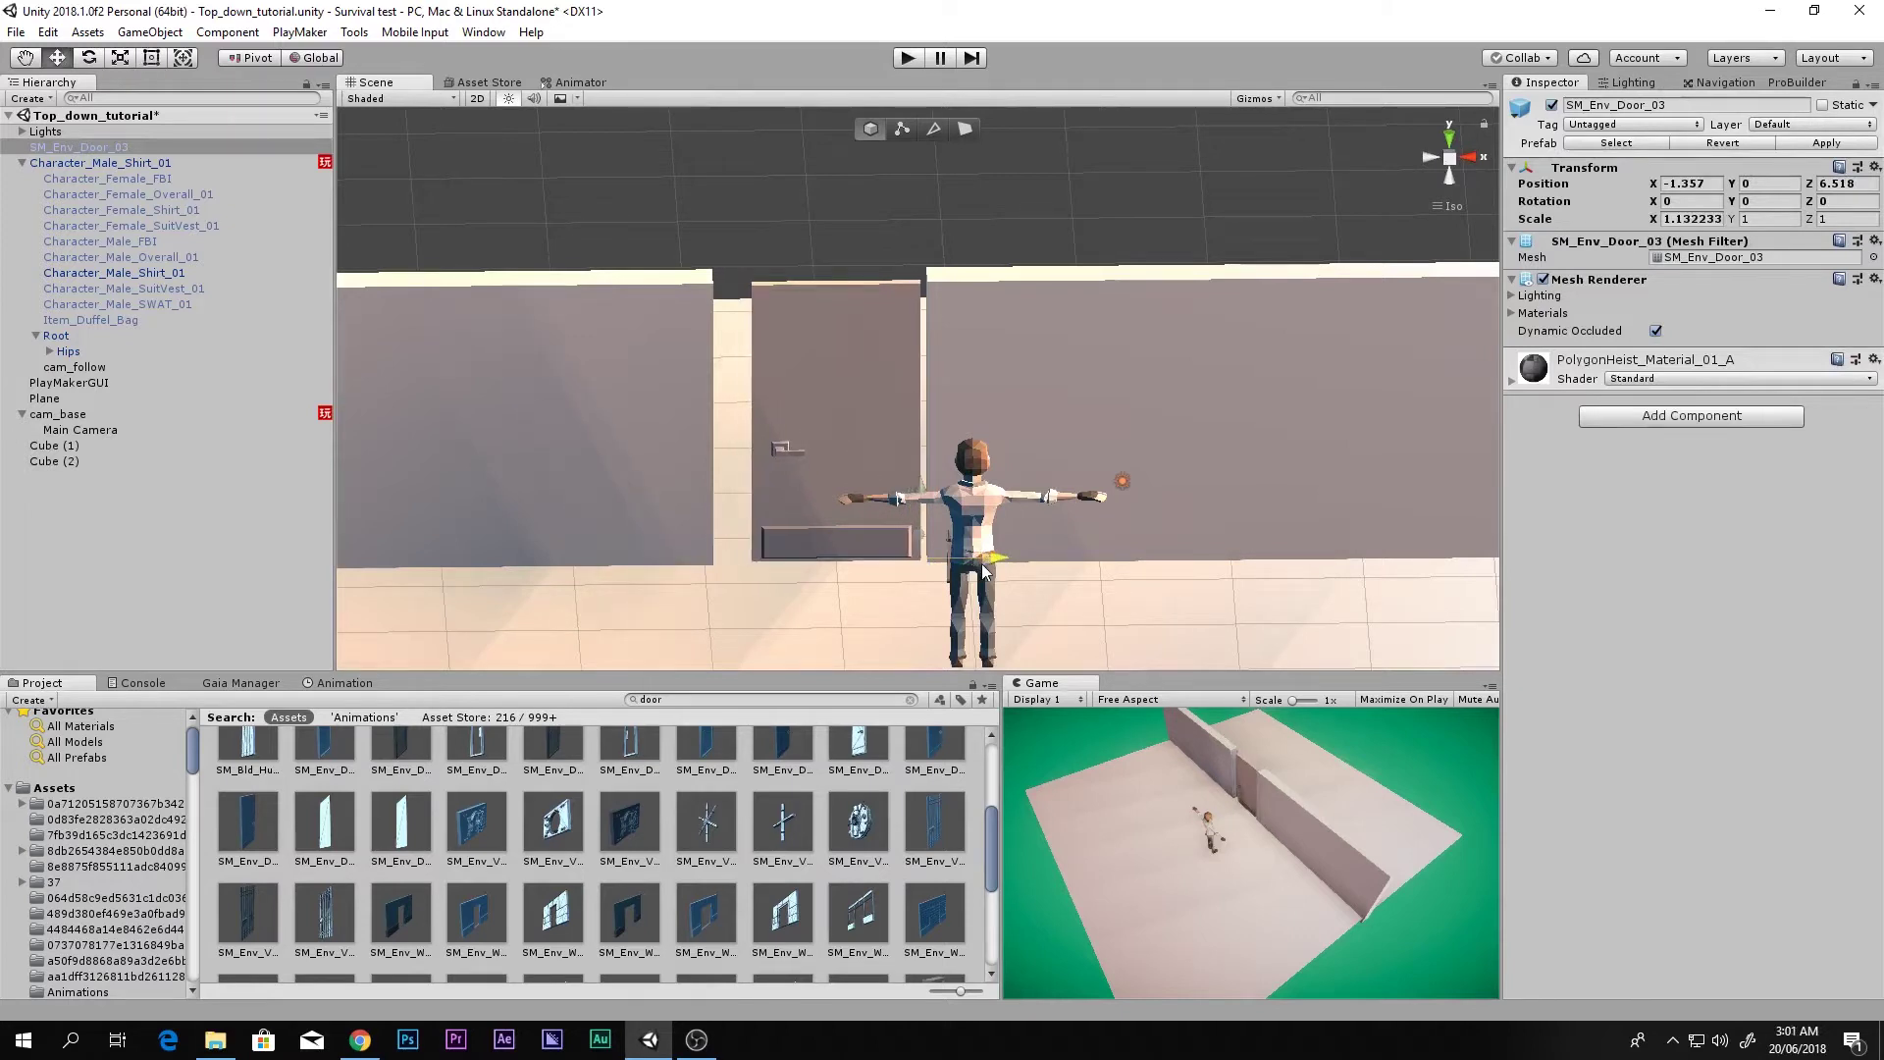
# - Extend the left wall, Cube (1), toward the door to an X scale of about 6.08
pyautogui.click(597, 491)
pyautogui.press('r')
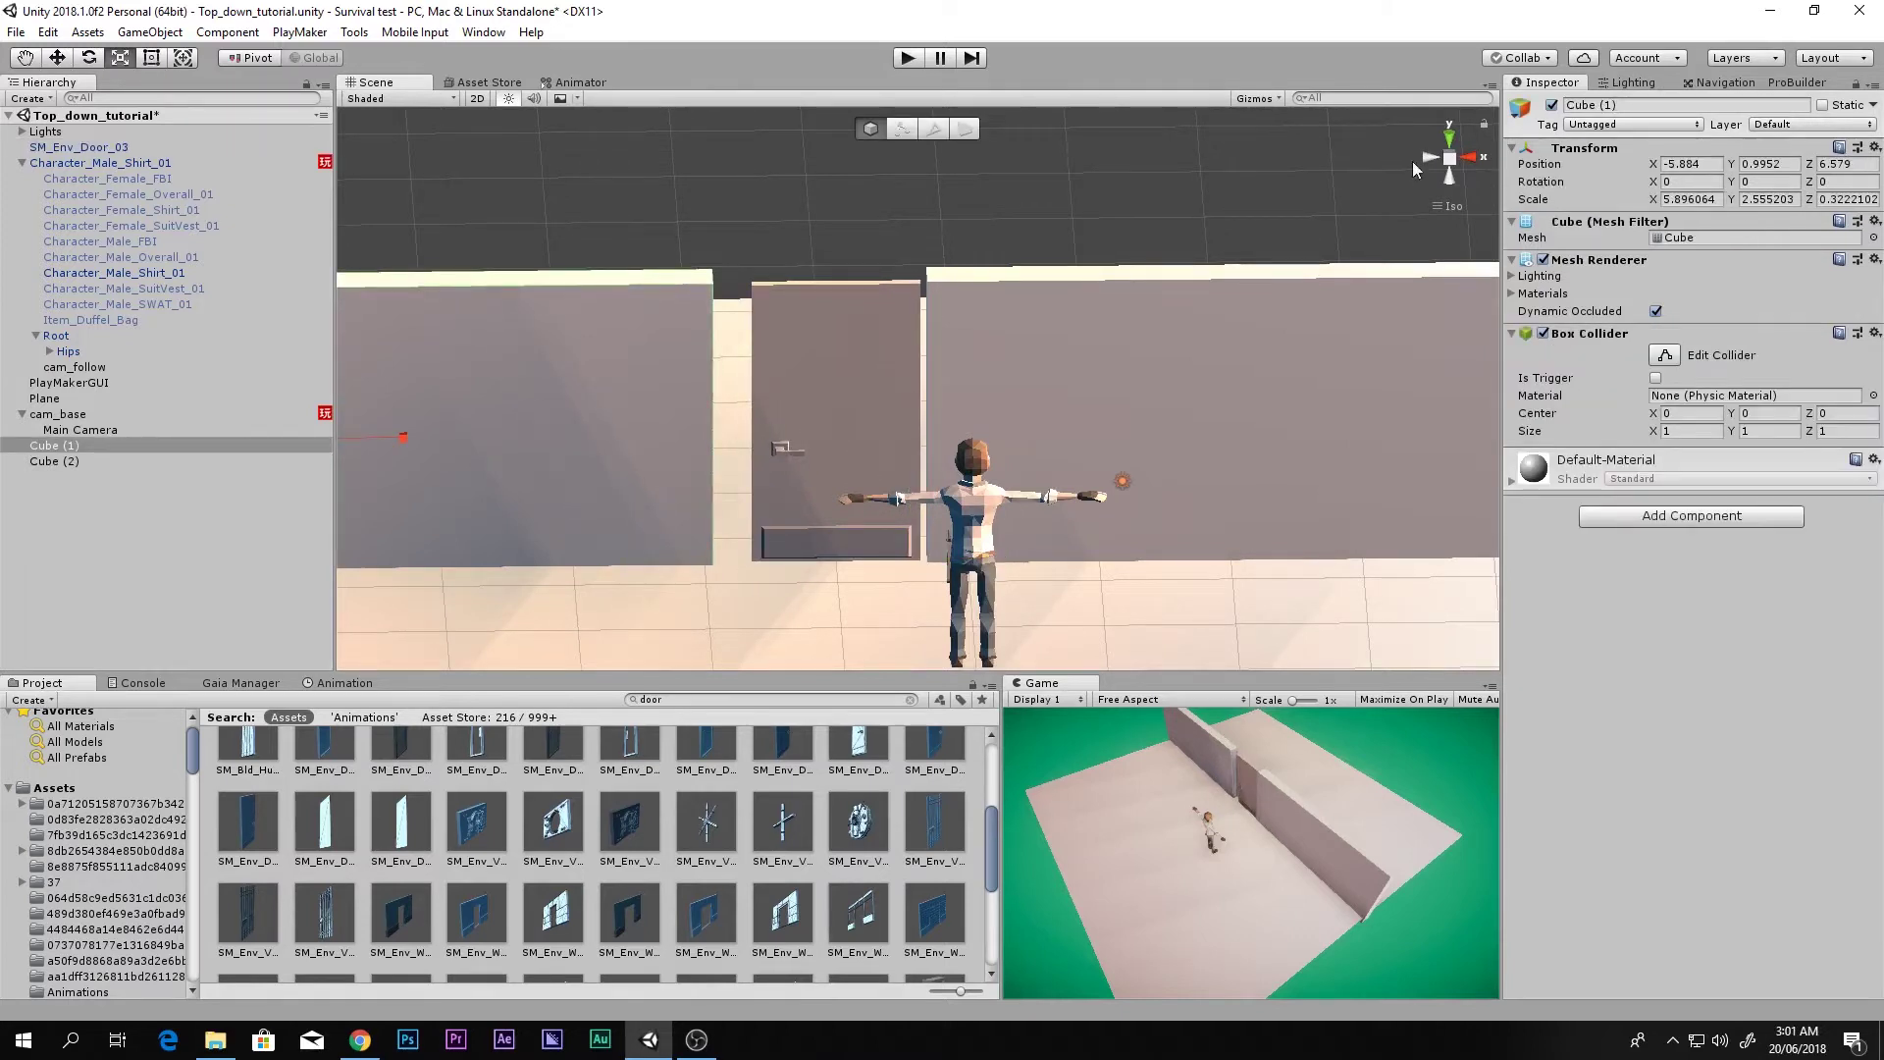
pyautogui.press('t')
pyautogui.moveTo(707, 433); pyautogui.dragTo(735, 430)
pyautogui.click(1448, 140)
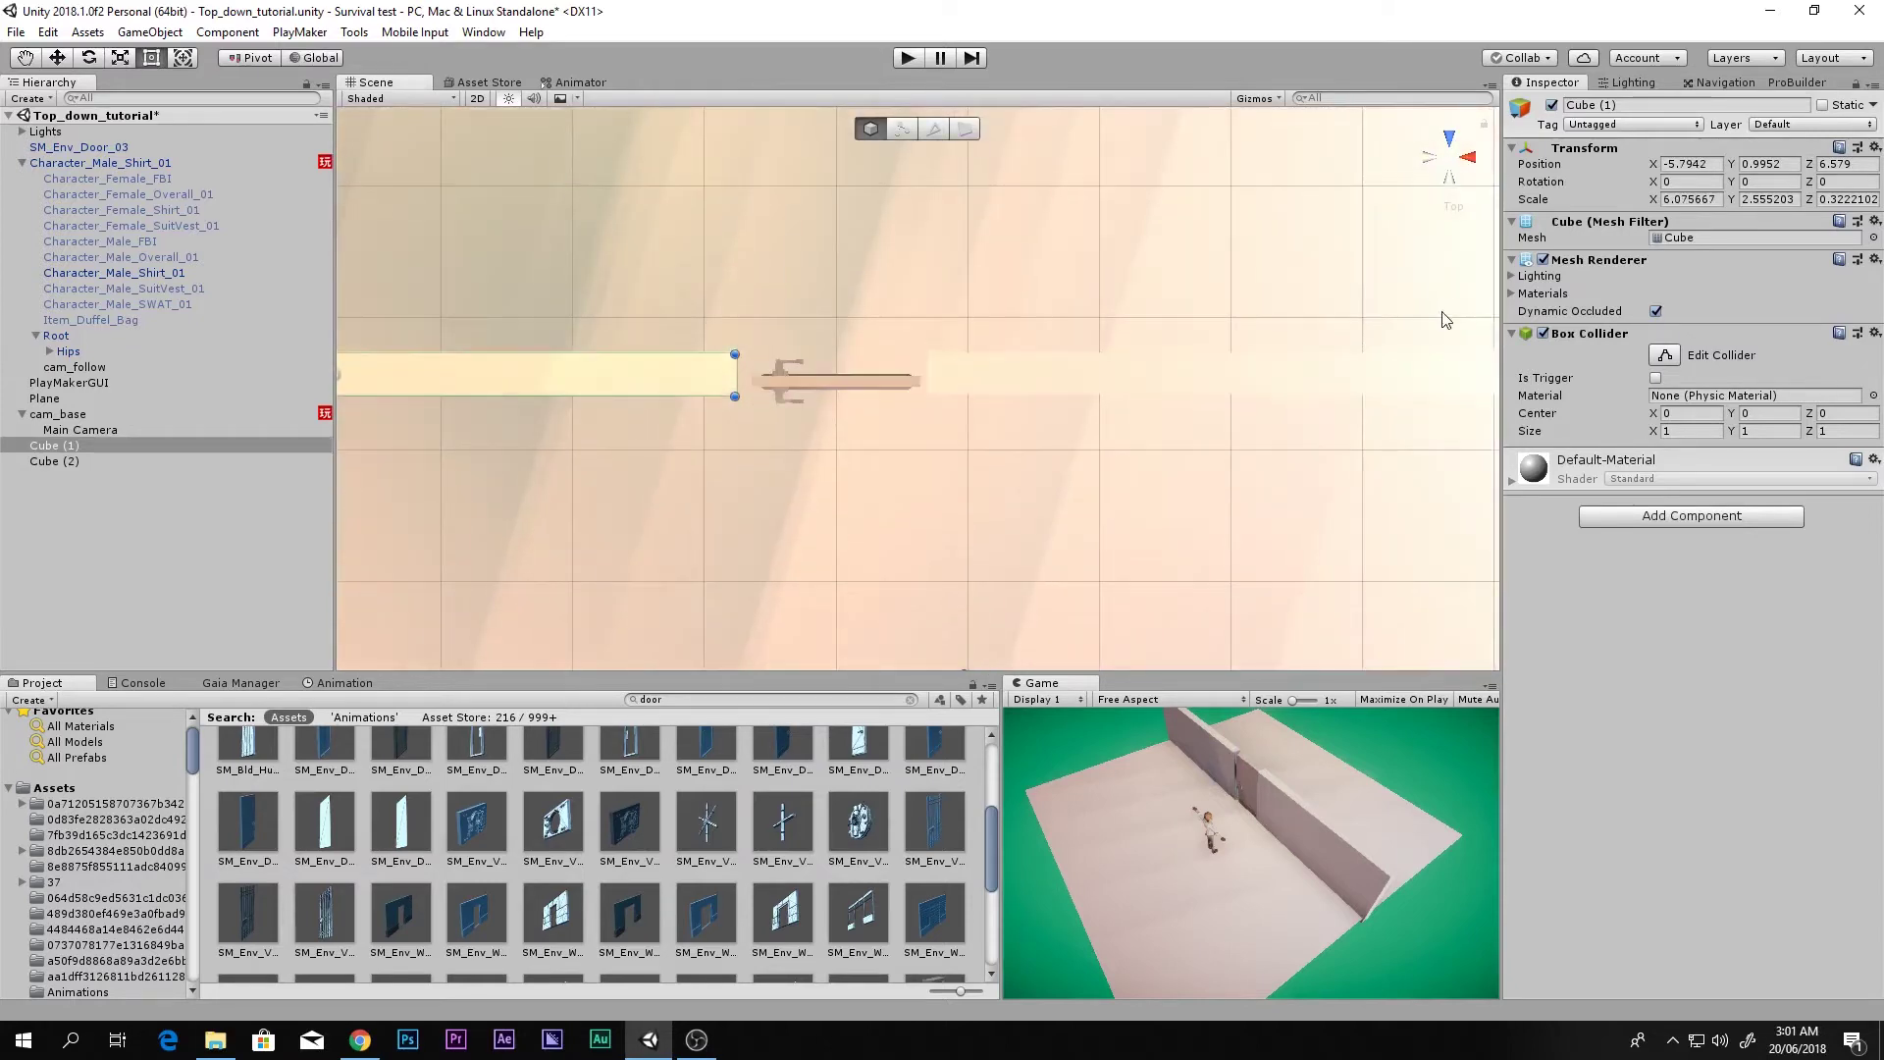
# - Rename both wall cubes to "wall"
pyautogui.scroll(4, 876, 421)
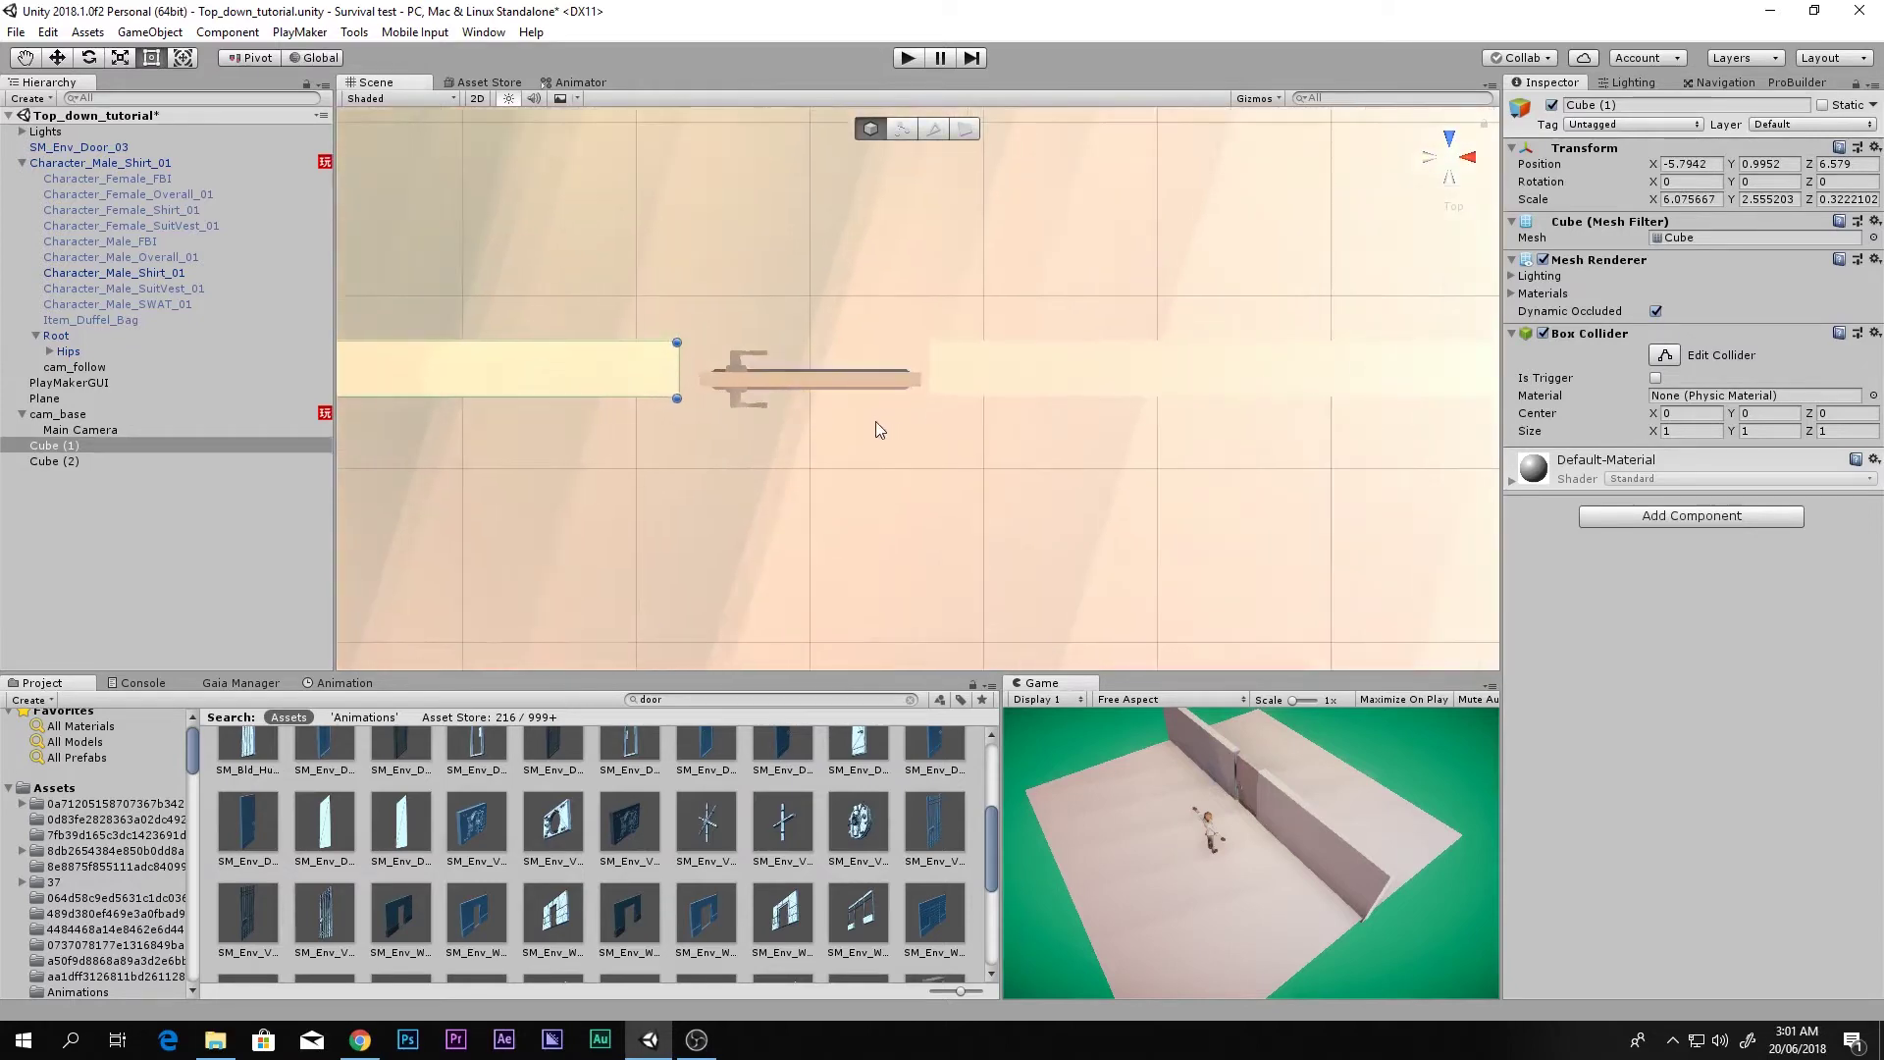
pyautogui.keyDown('shift'); pyautogui.click(1105, 383); pyautogui.keyUp('shift')
pyautogui.click(1584, 103)
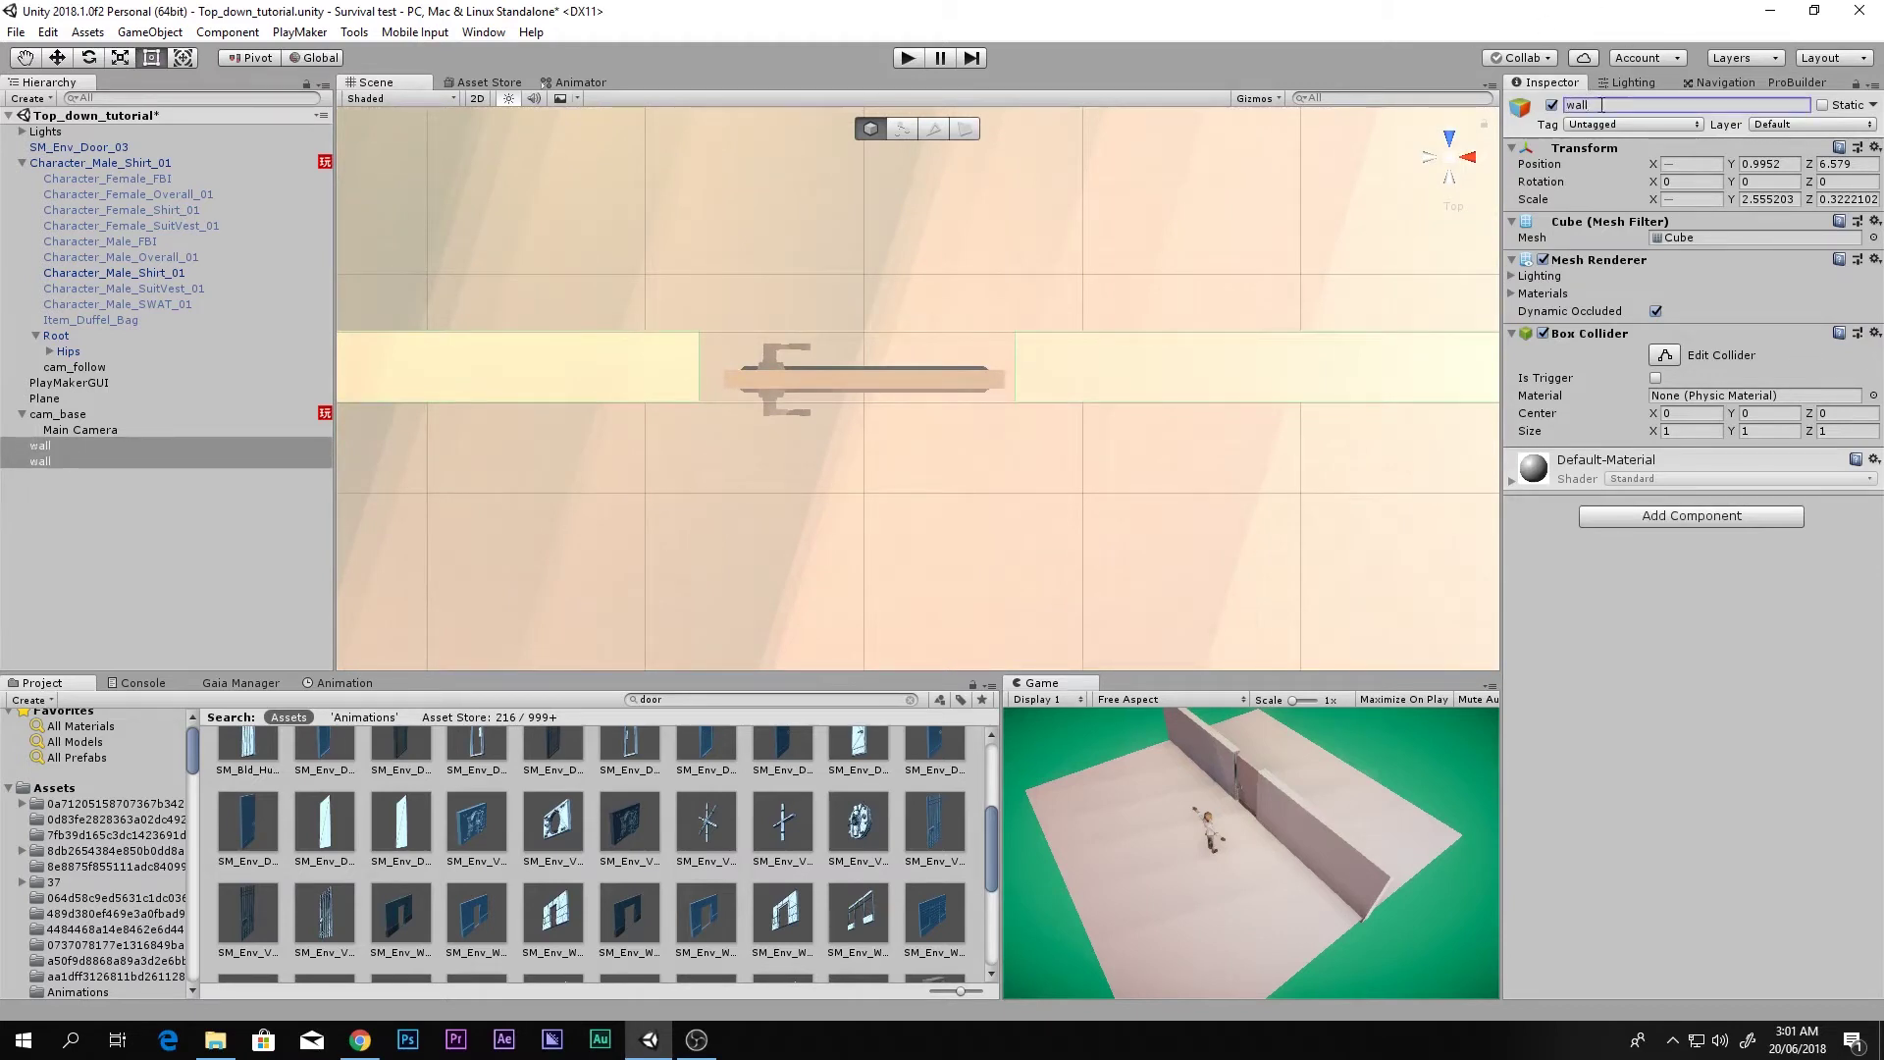
pyautogui.click(1624, 520)
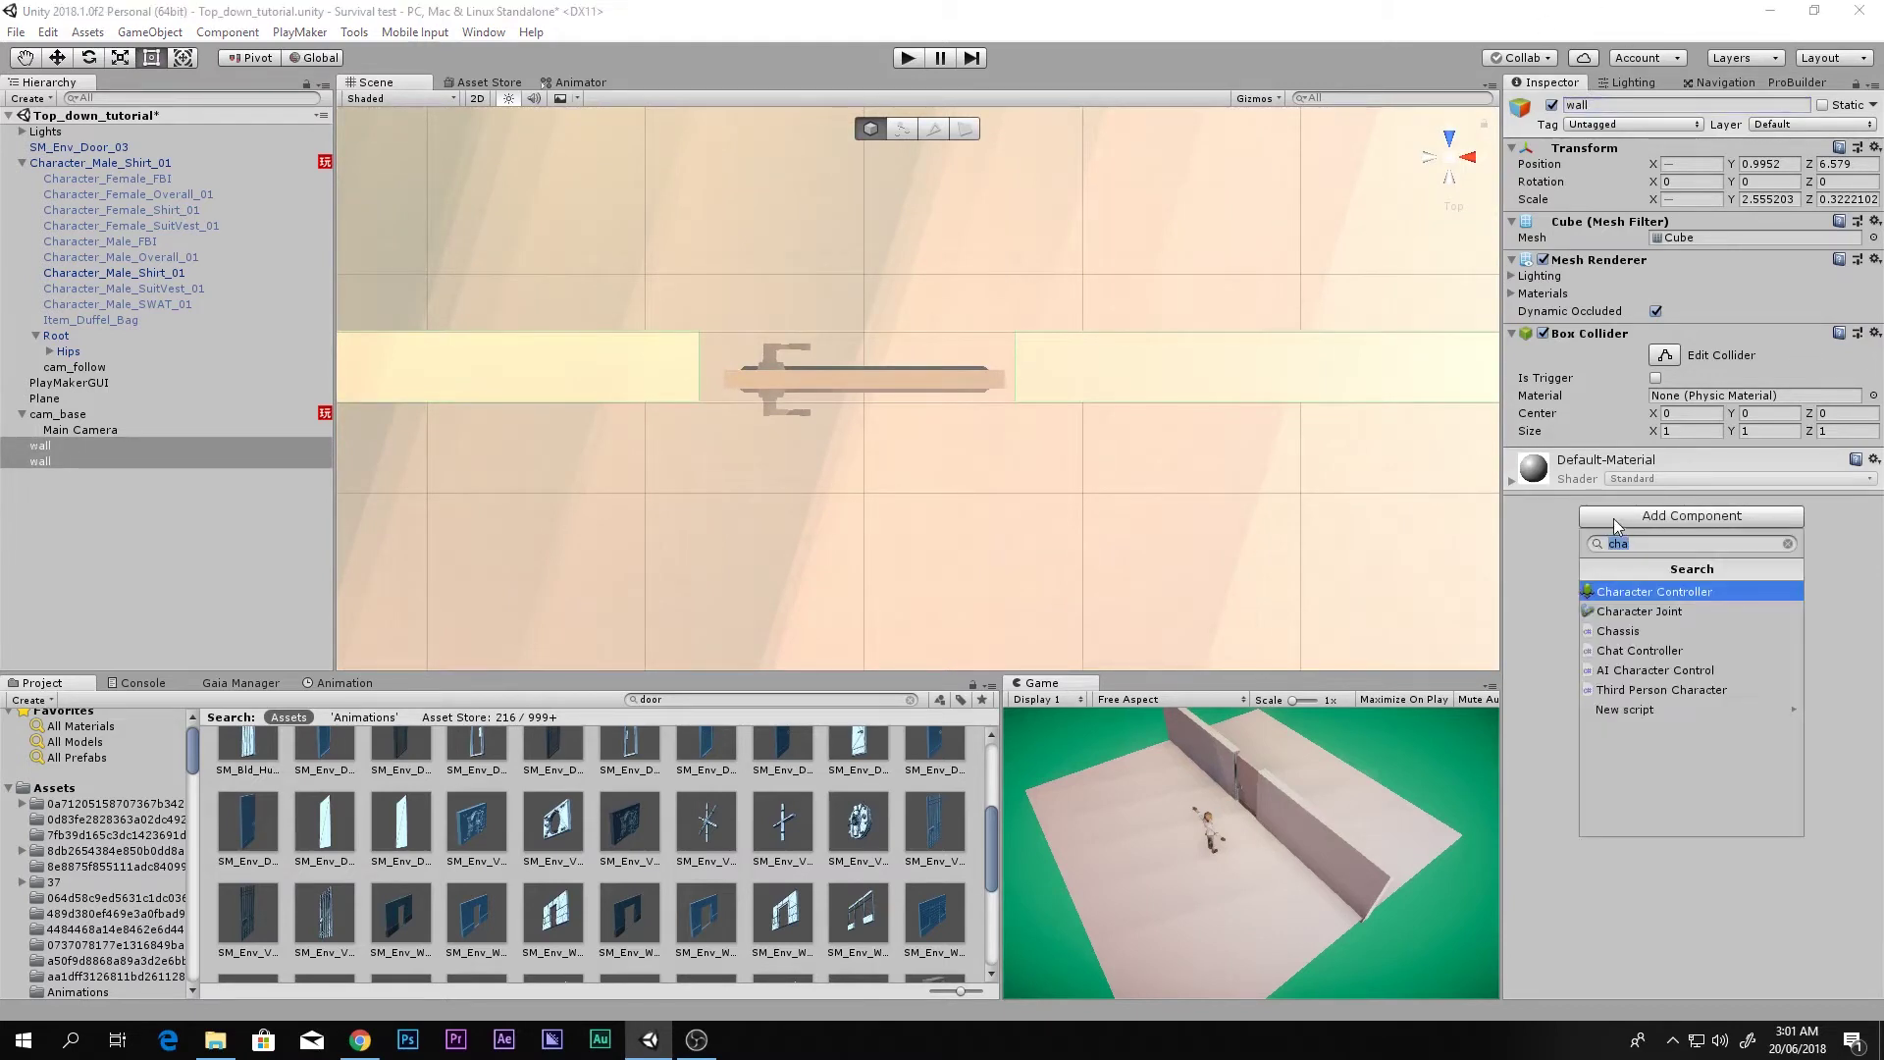
pyautogui.click(693, 392)
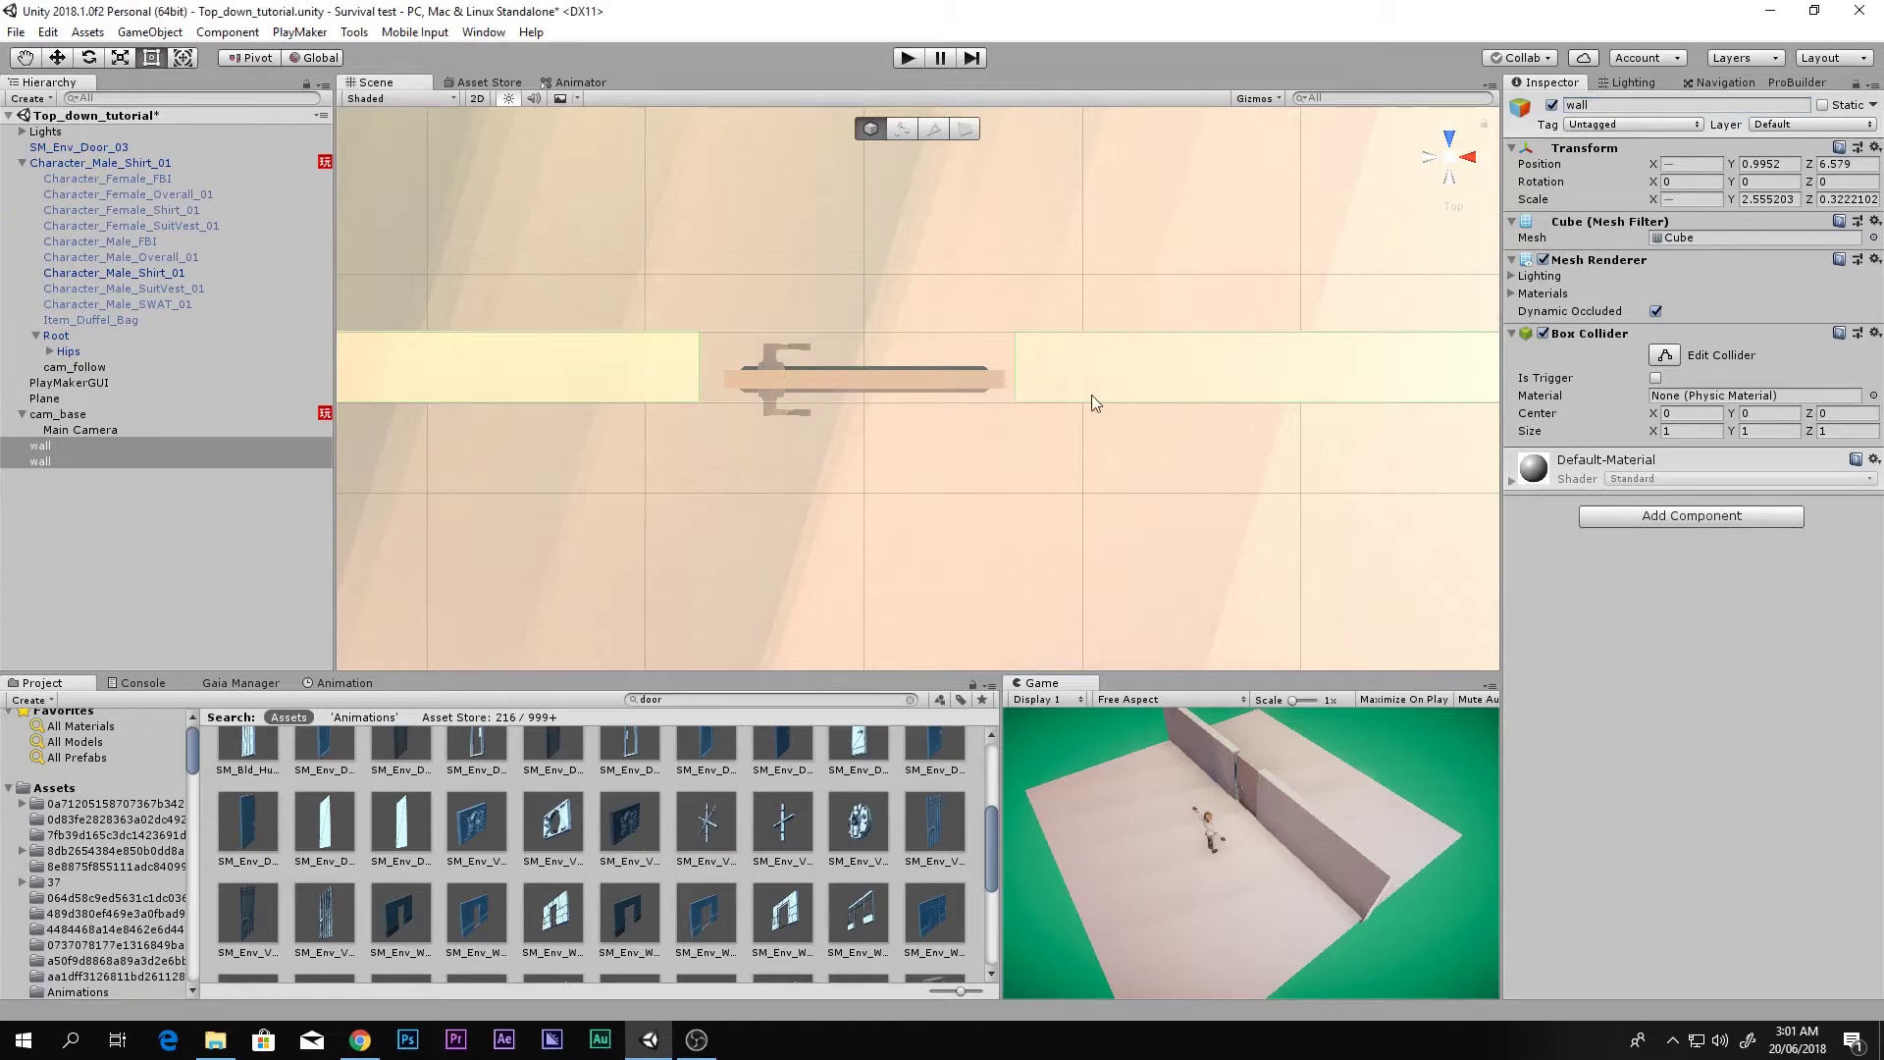
# - Add a Rigidbody to the wall right of the door and enable its Is Kinematic option
pyautogui.click(1043, 271)
pyautogui.scroll(2, 962, 367)
pyautogui.scroll(4, 961, 367)
pyautogui.moveTo(962, 367); pyautogui.dragTo(873, 367, button='middle')
pyautogui.scroll(3, 873, 367)
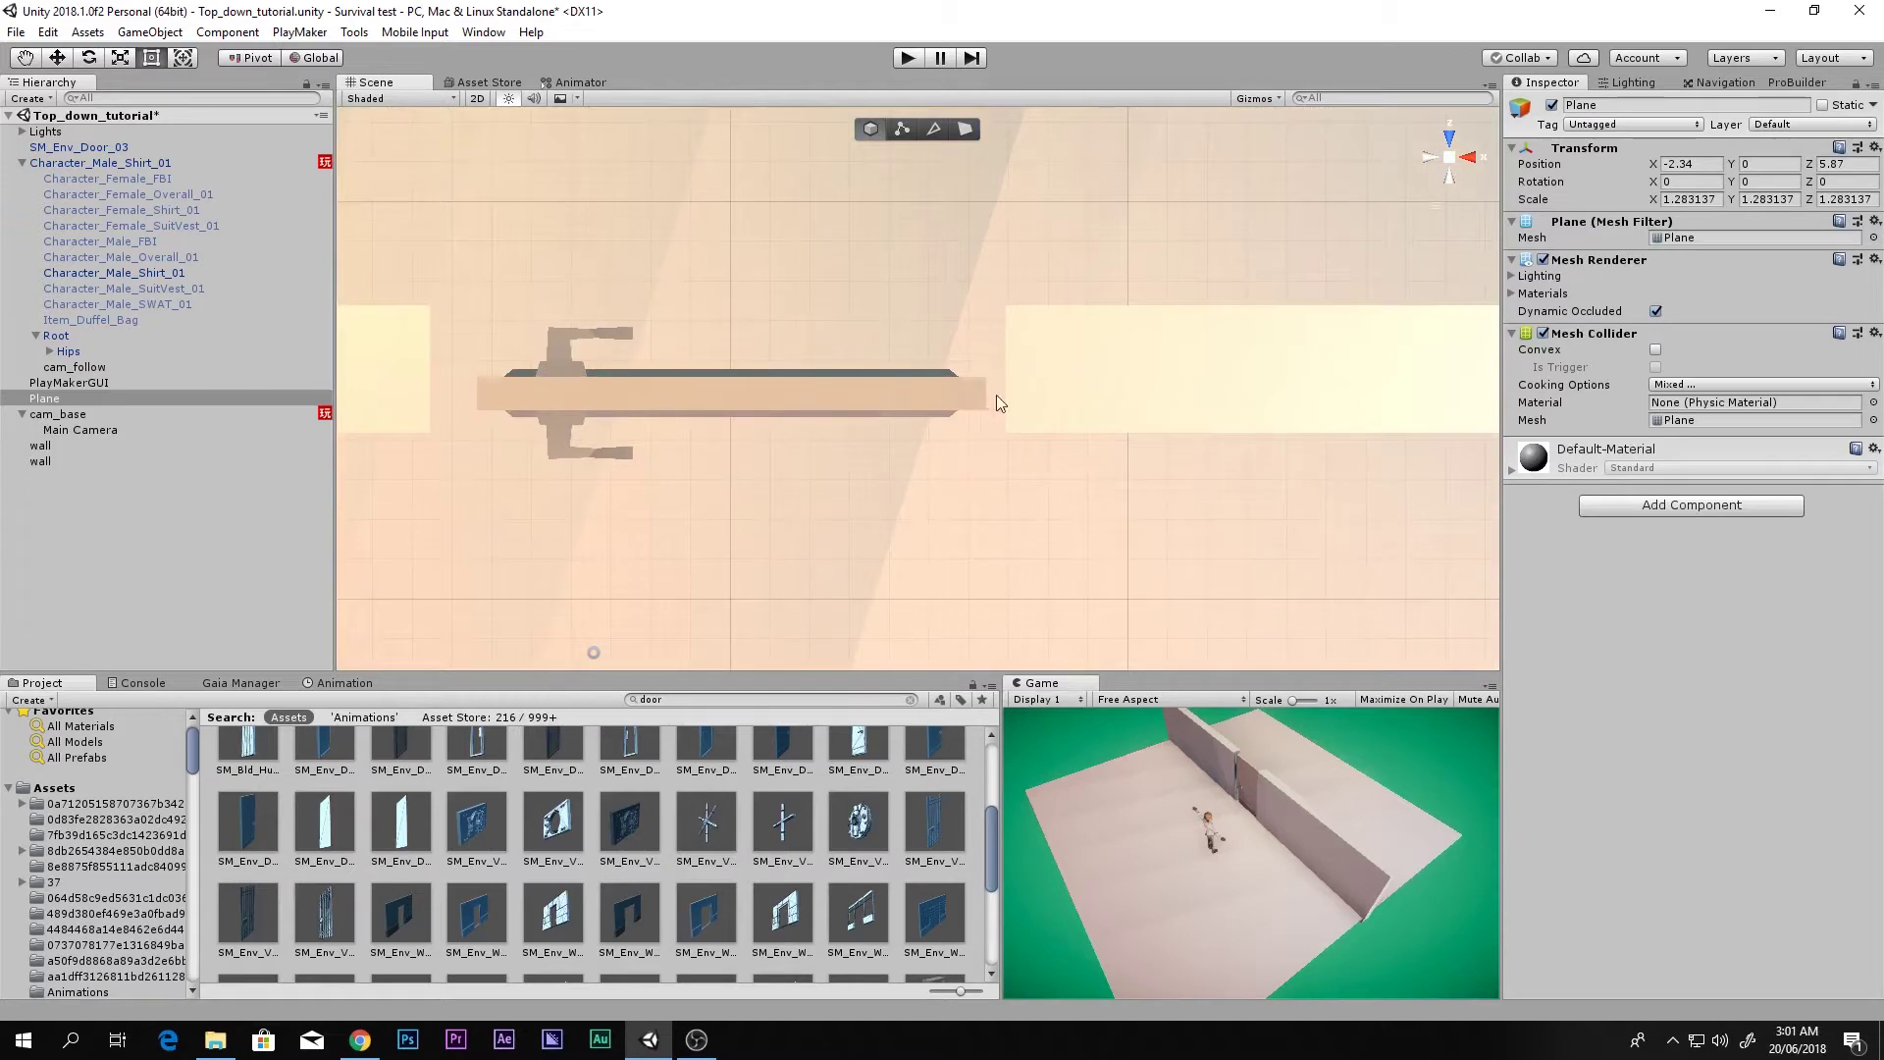
pyautogui.click(1081, 368)
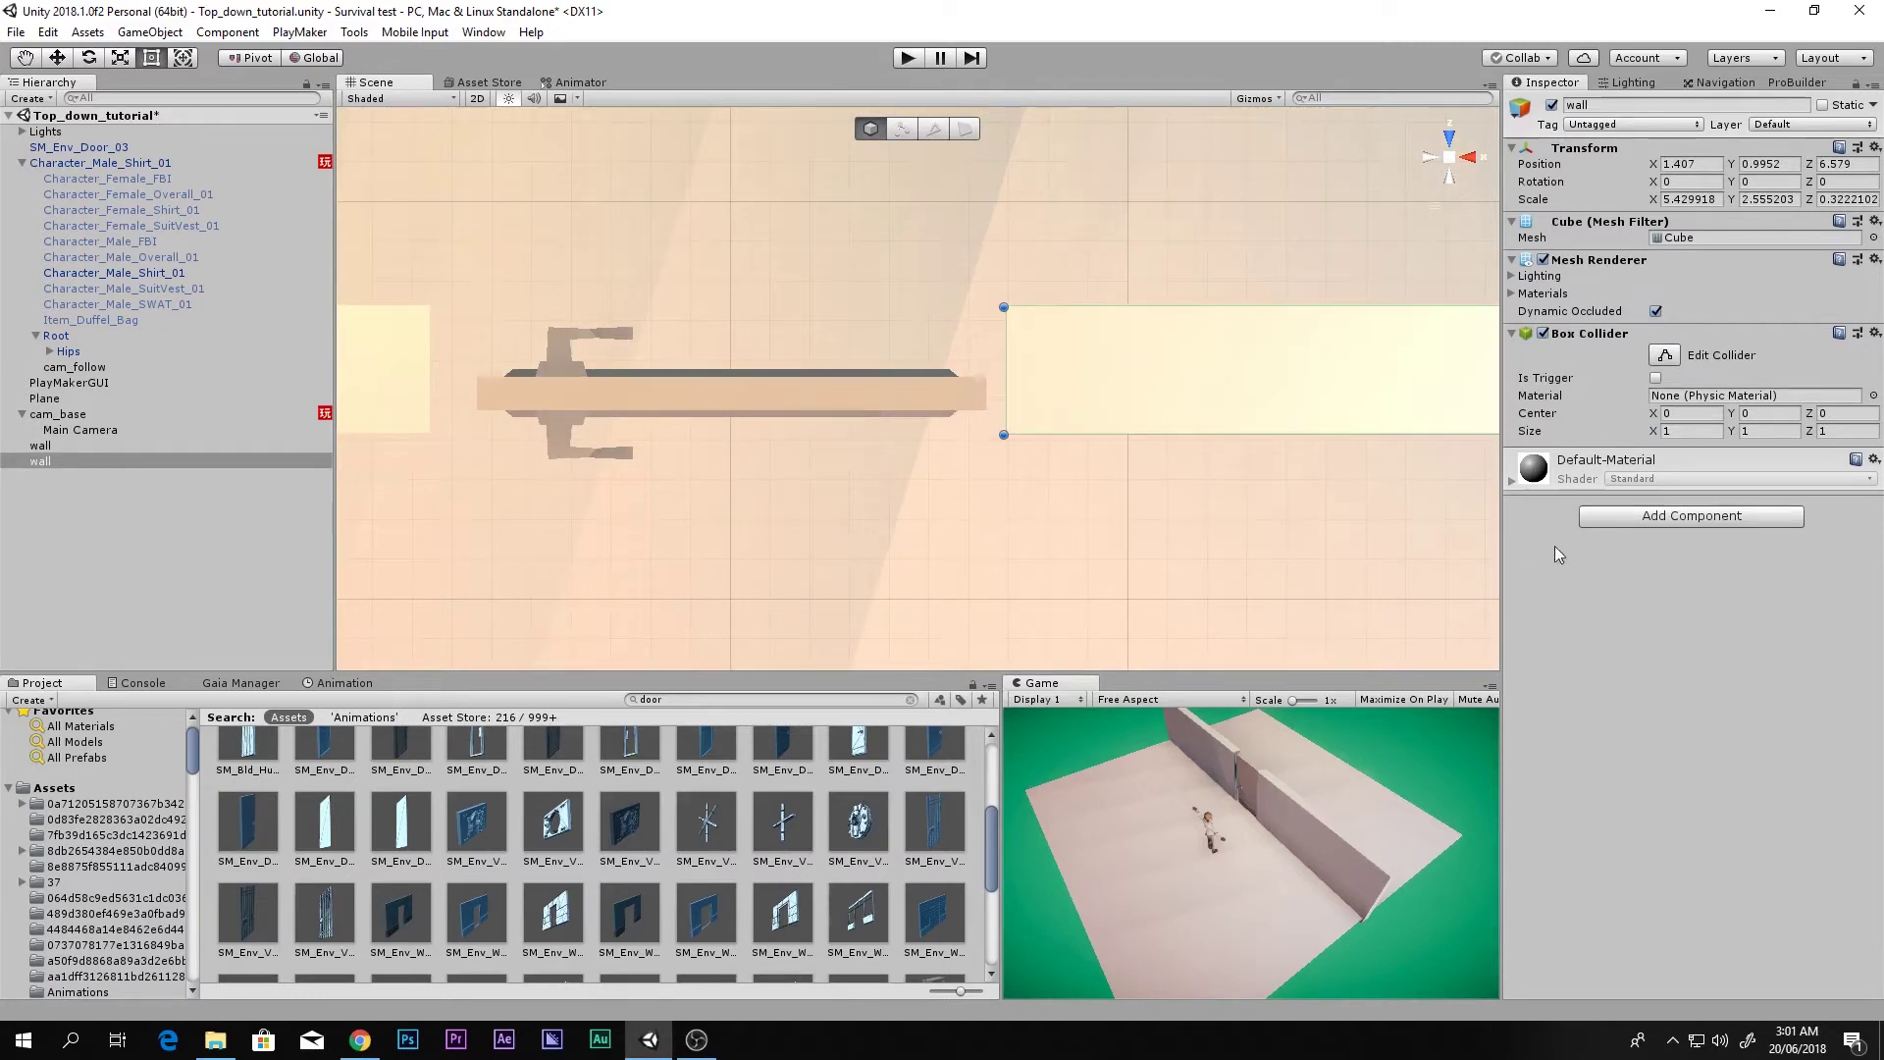
pyautogui.click(1601, 517)
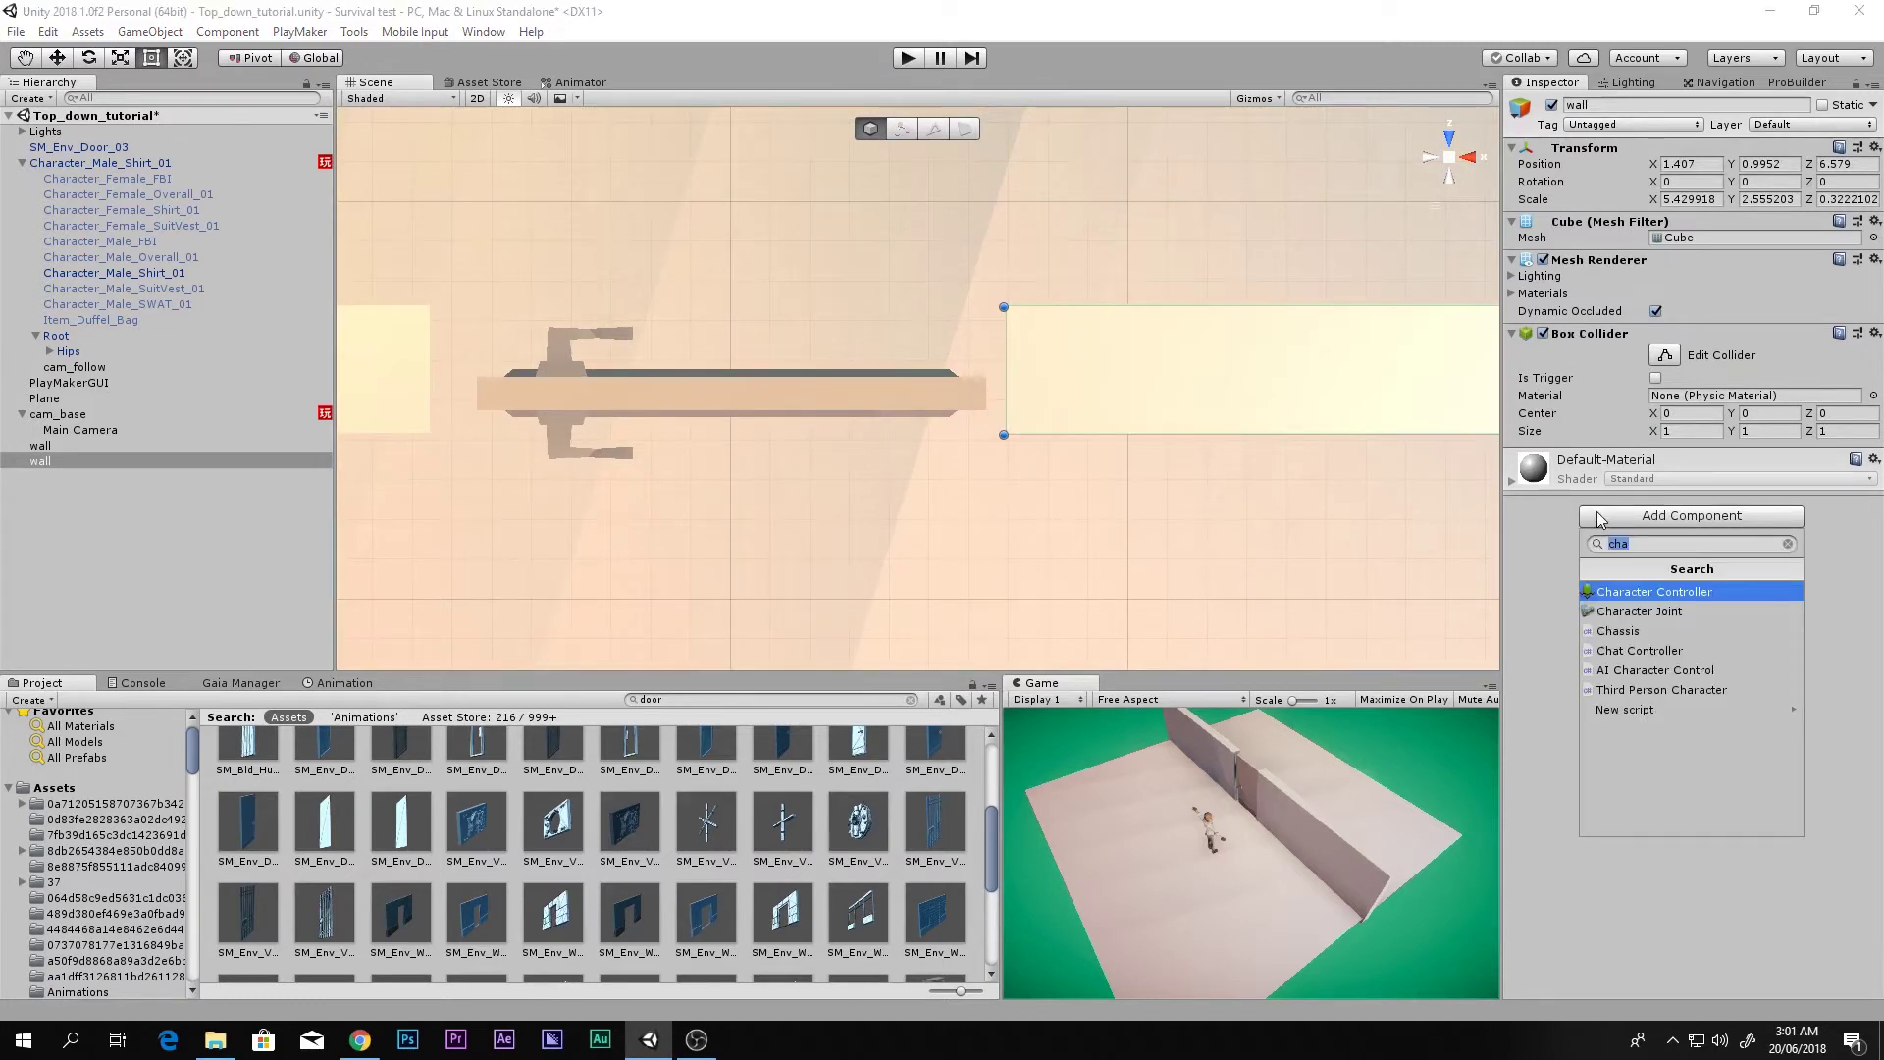
pyautogui.write('r')
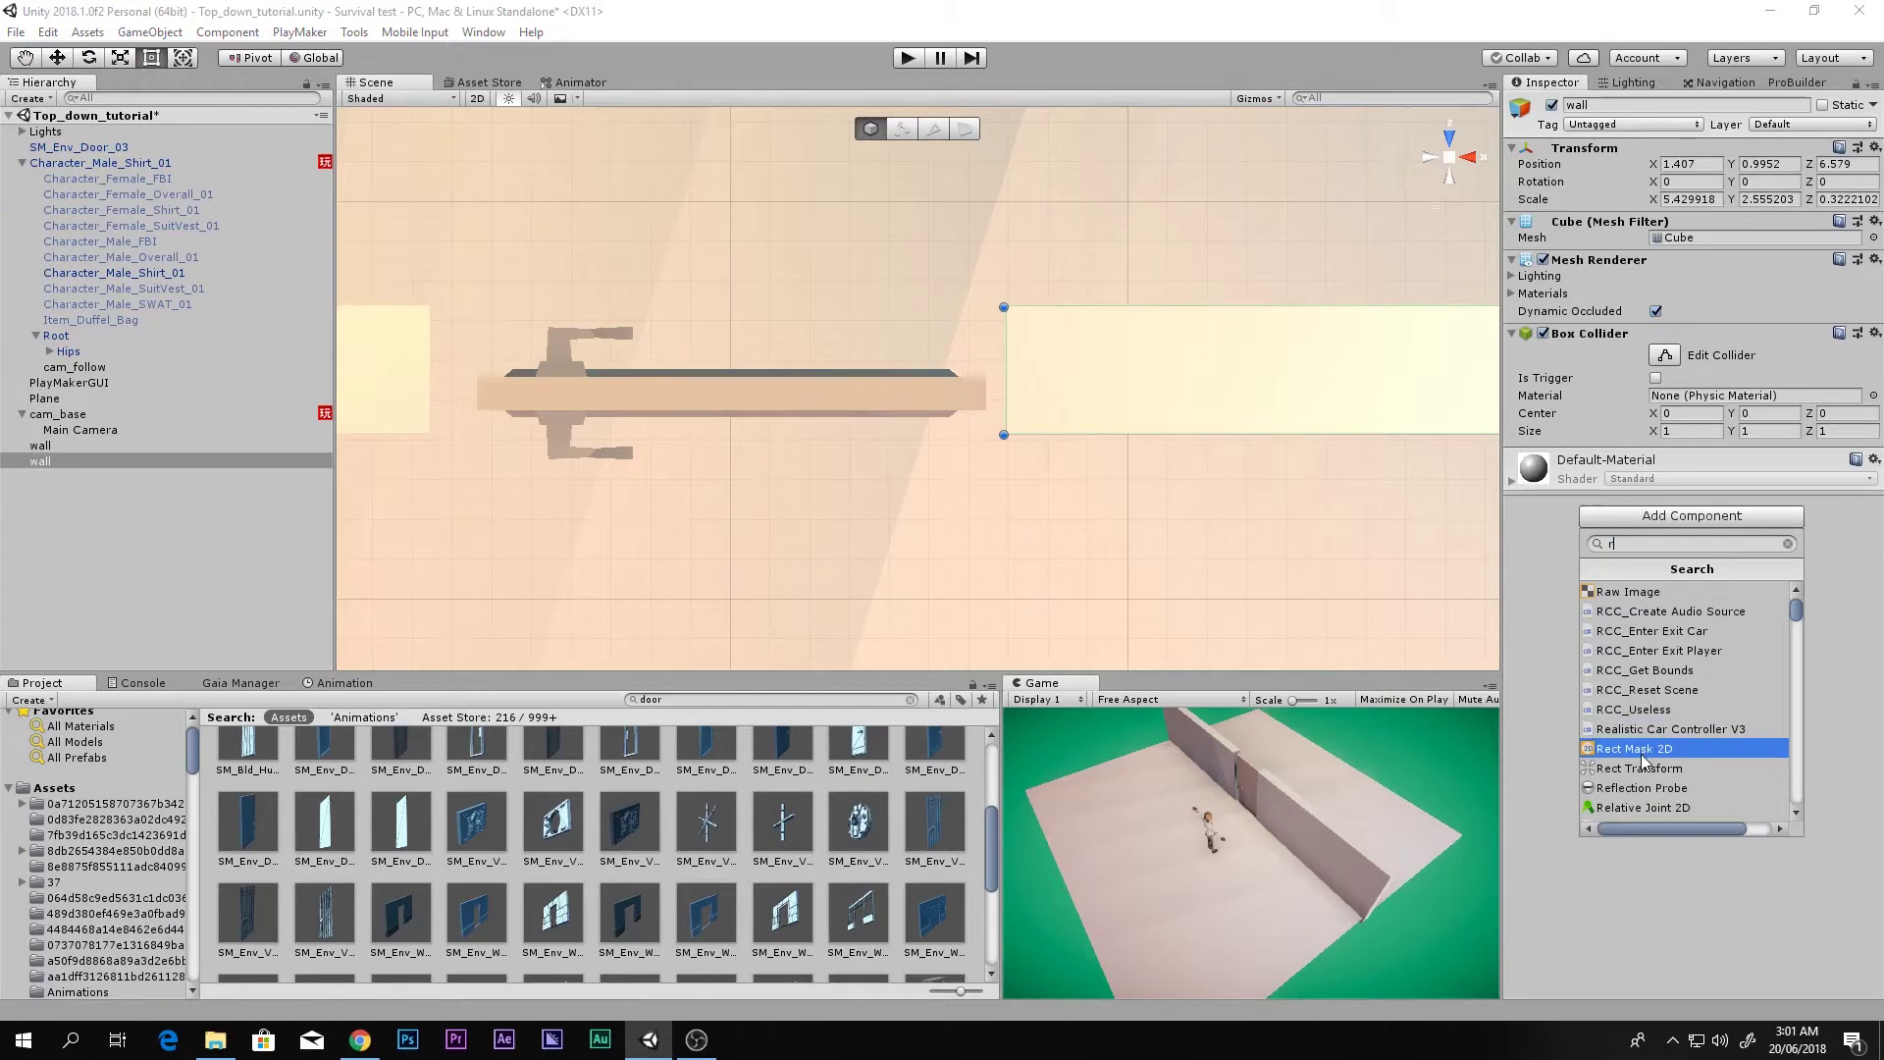
pyautogui.write('i')
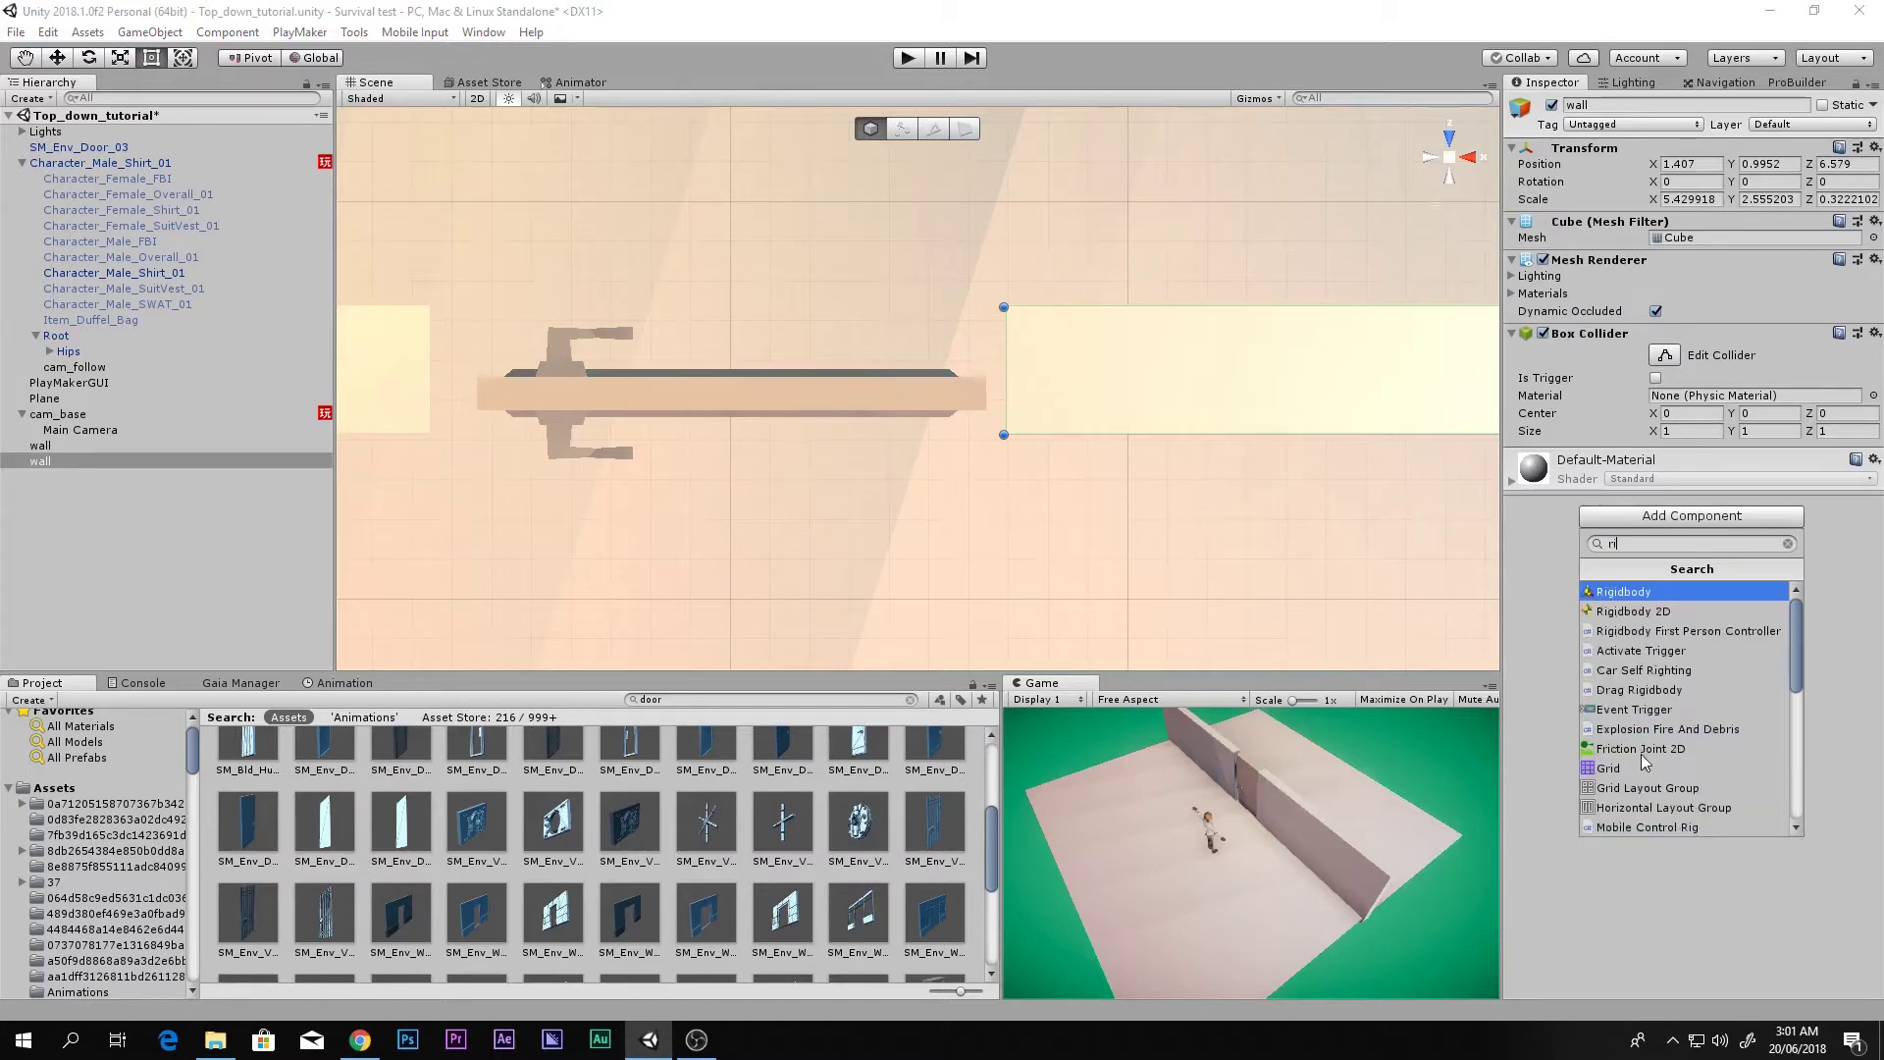
pyautogui.click(1654, 597)
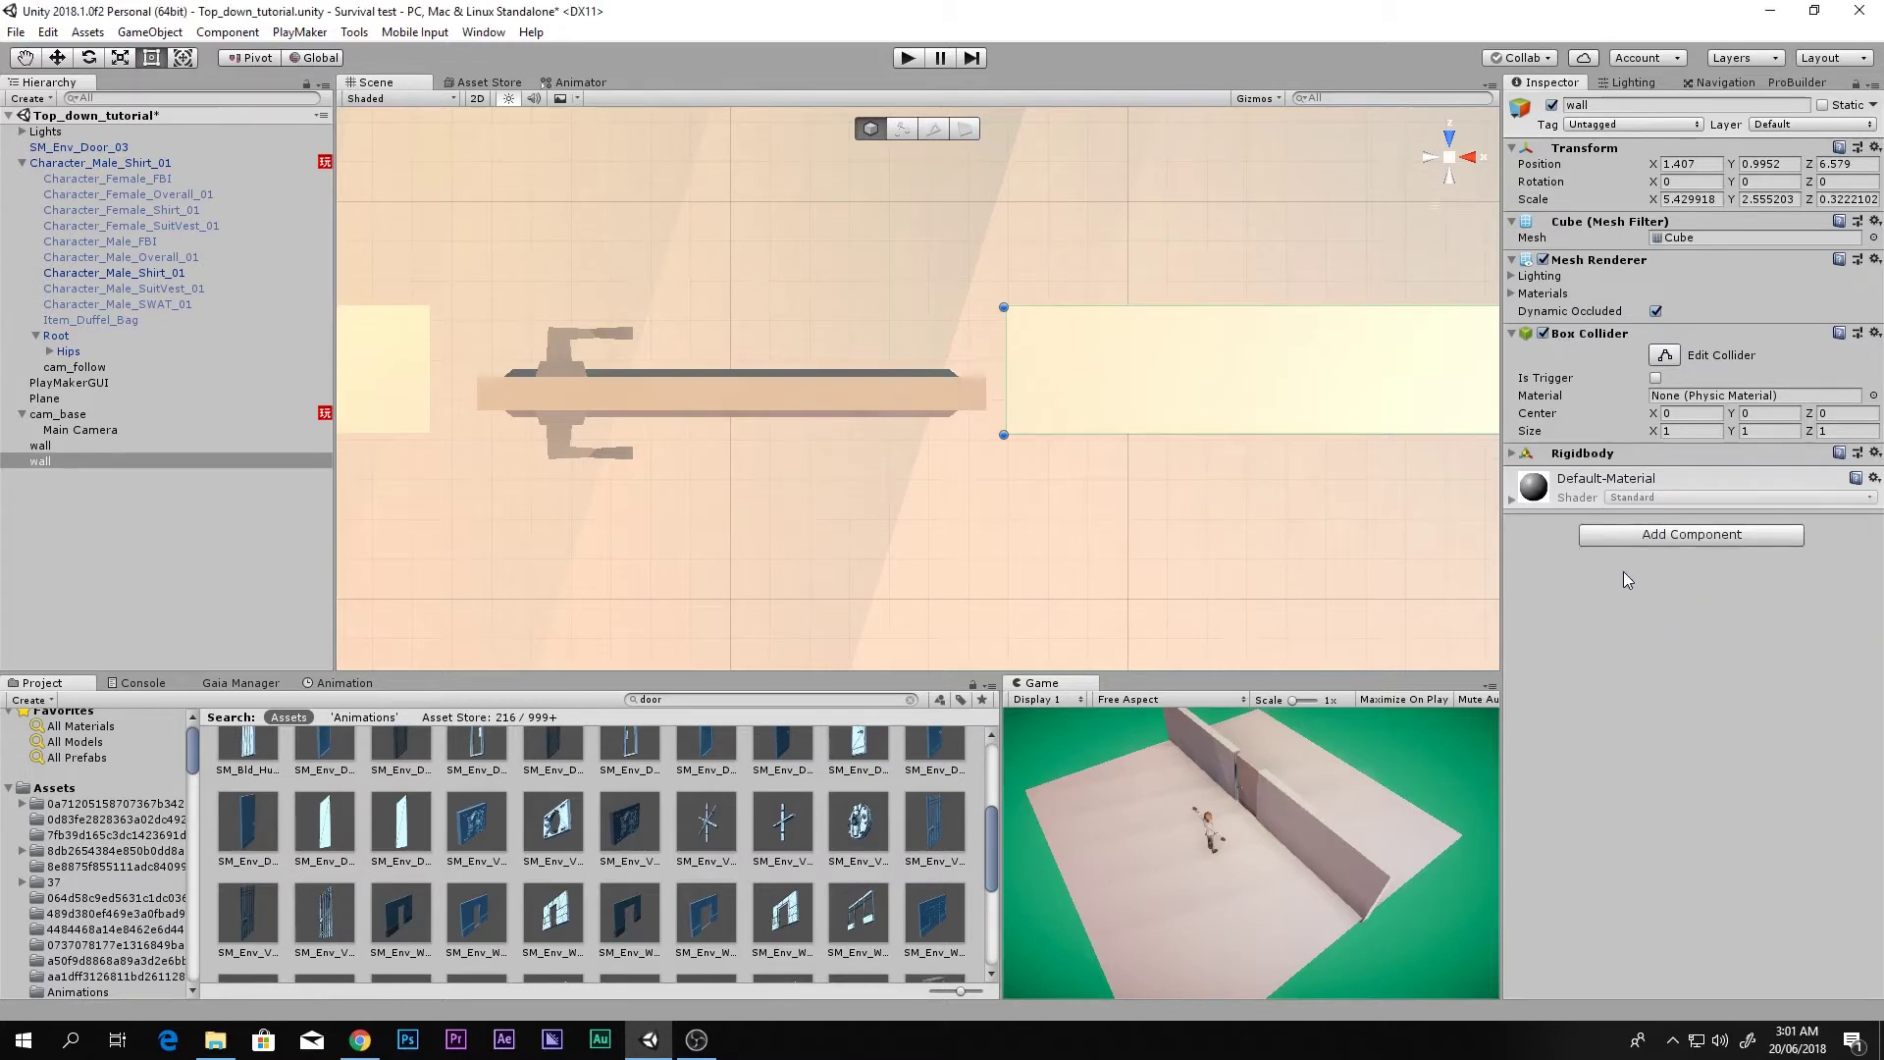
pyautogui.click(1519, 456)
pyautogui.click(1656, 540)
# - Align the right-hand wall with the door's centreline by moving it to about Z 6.55
pyautogui.scroll(-4, 840, 444)
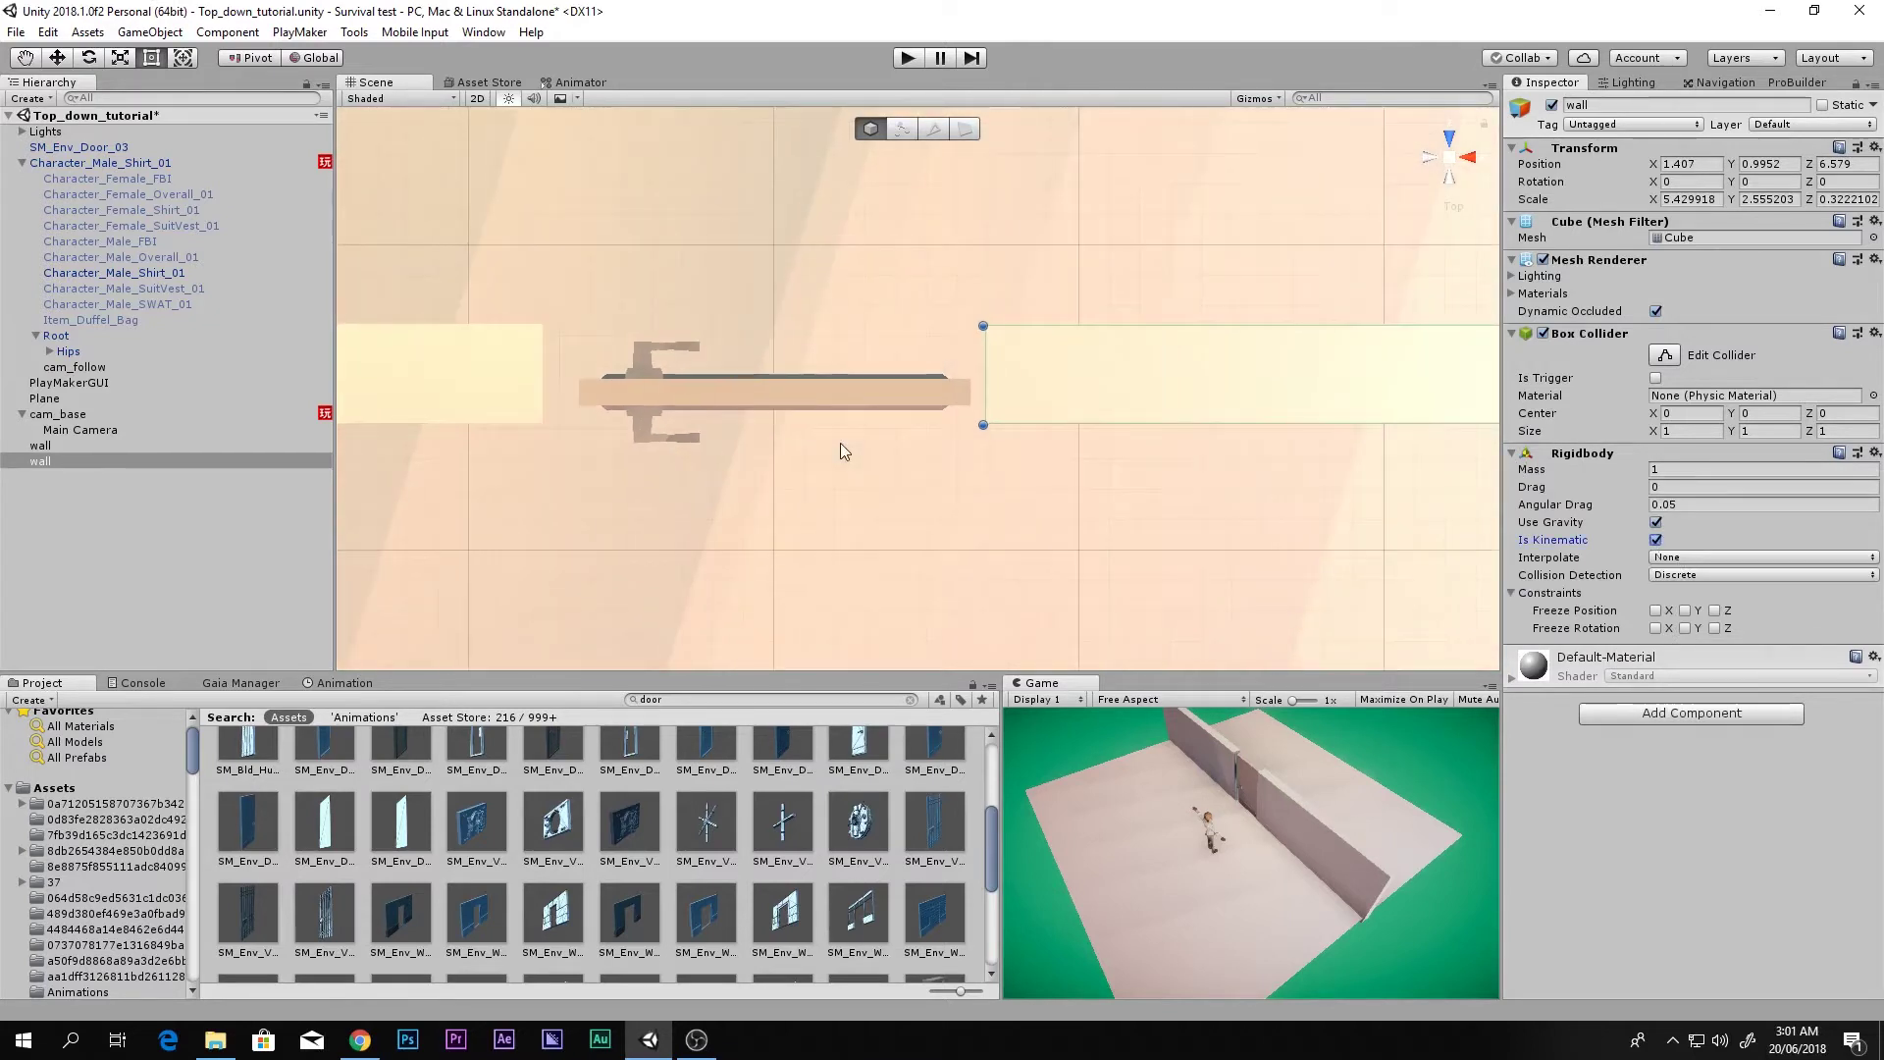
pyautogui.scroll(-2, 1139, 408)
pyautogui.press('w')
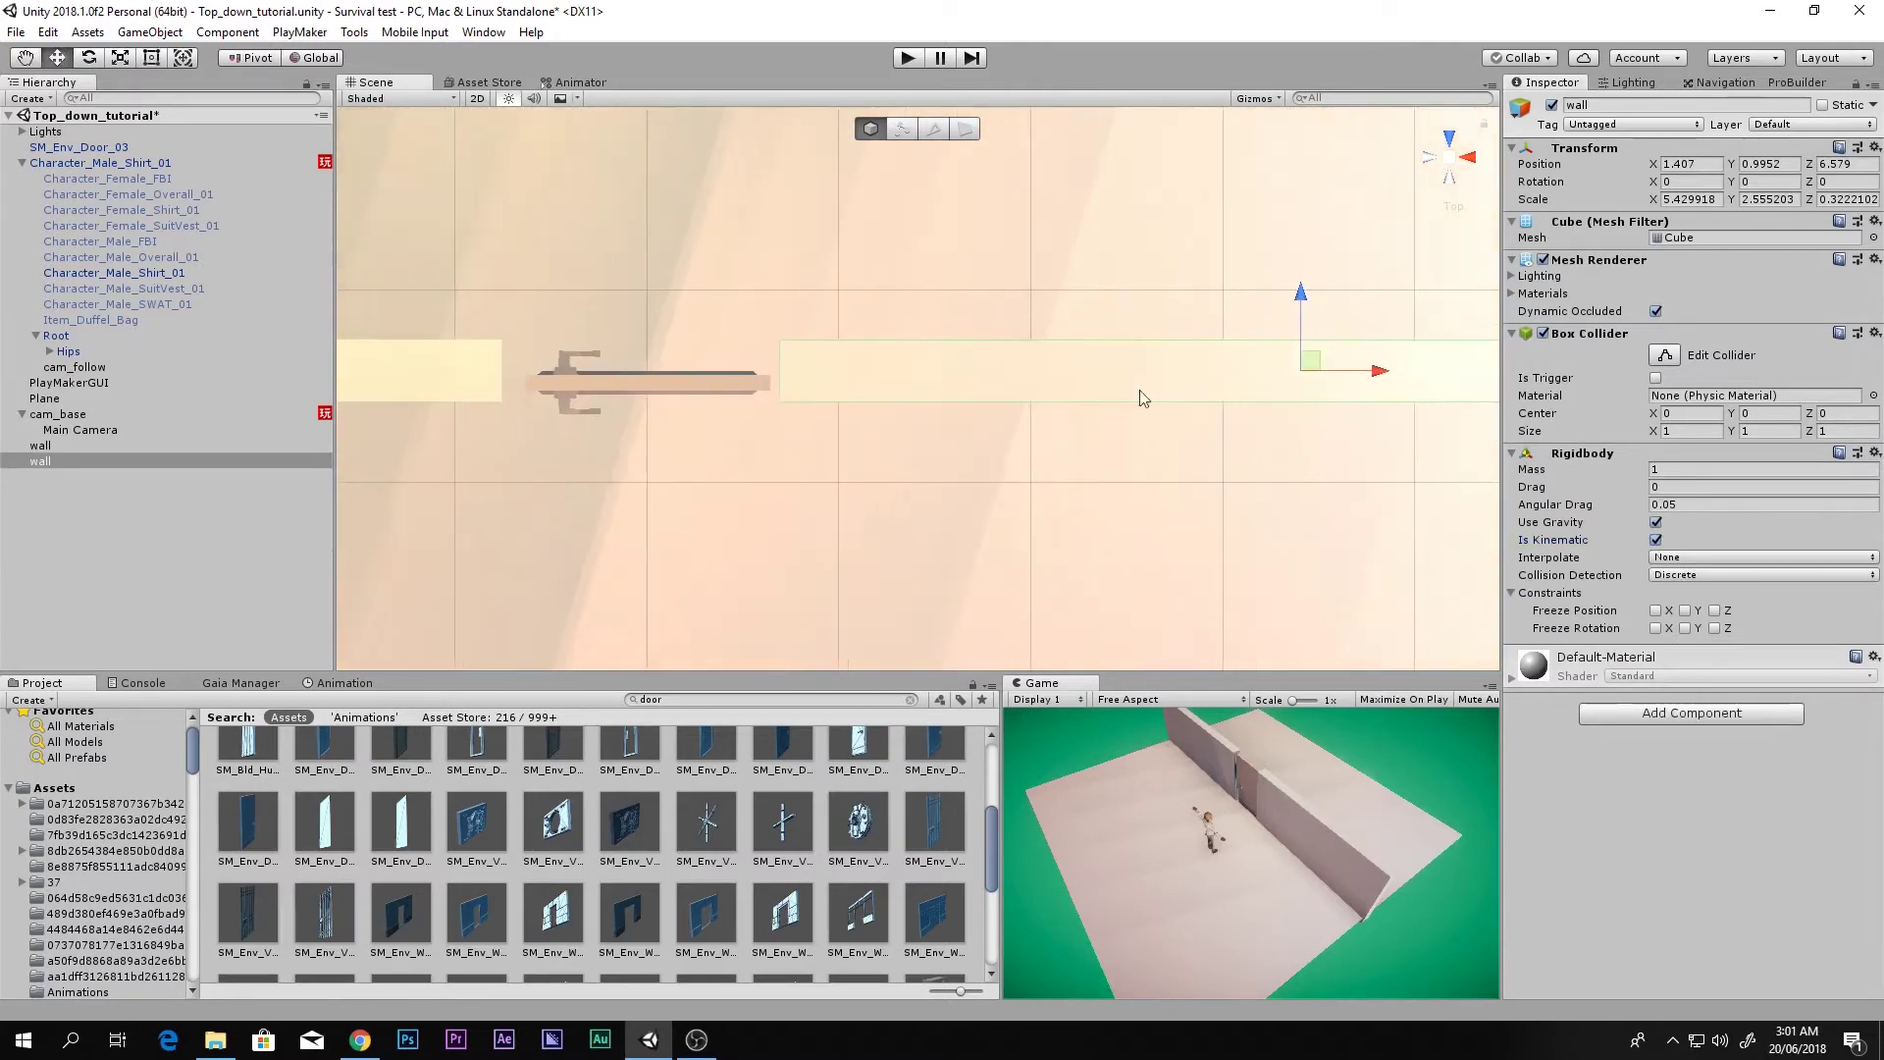
pyautogui.moveTo(1300, 298); pyautogui.dragTo(1299, 304)
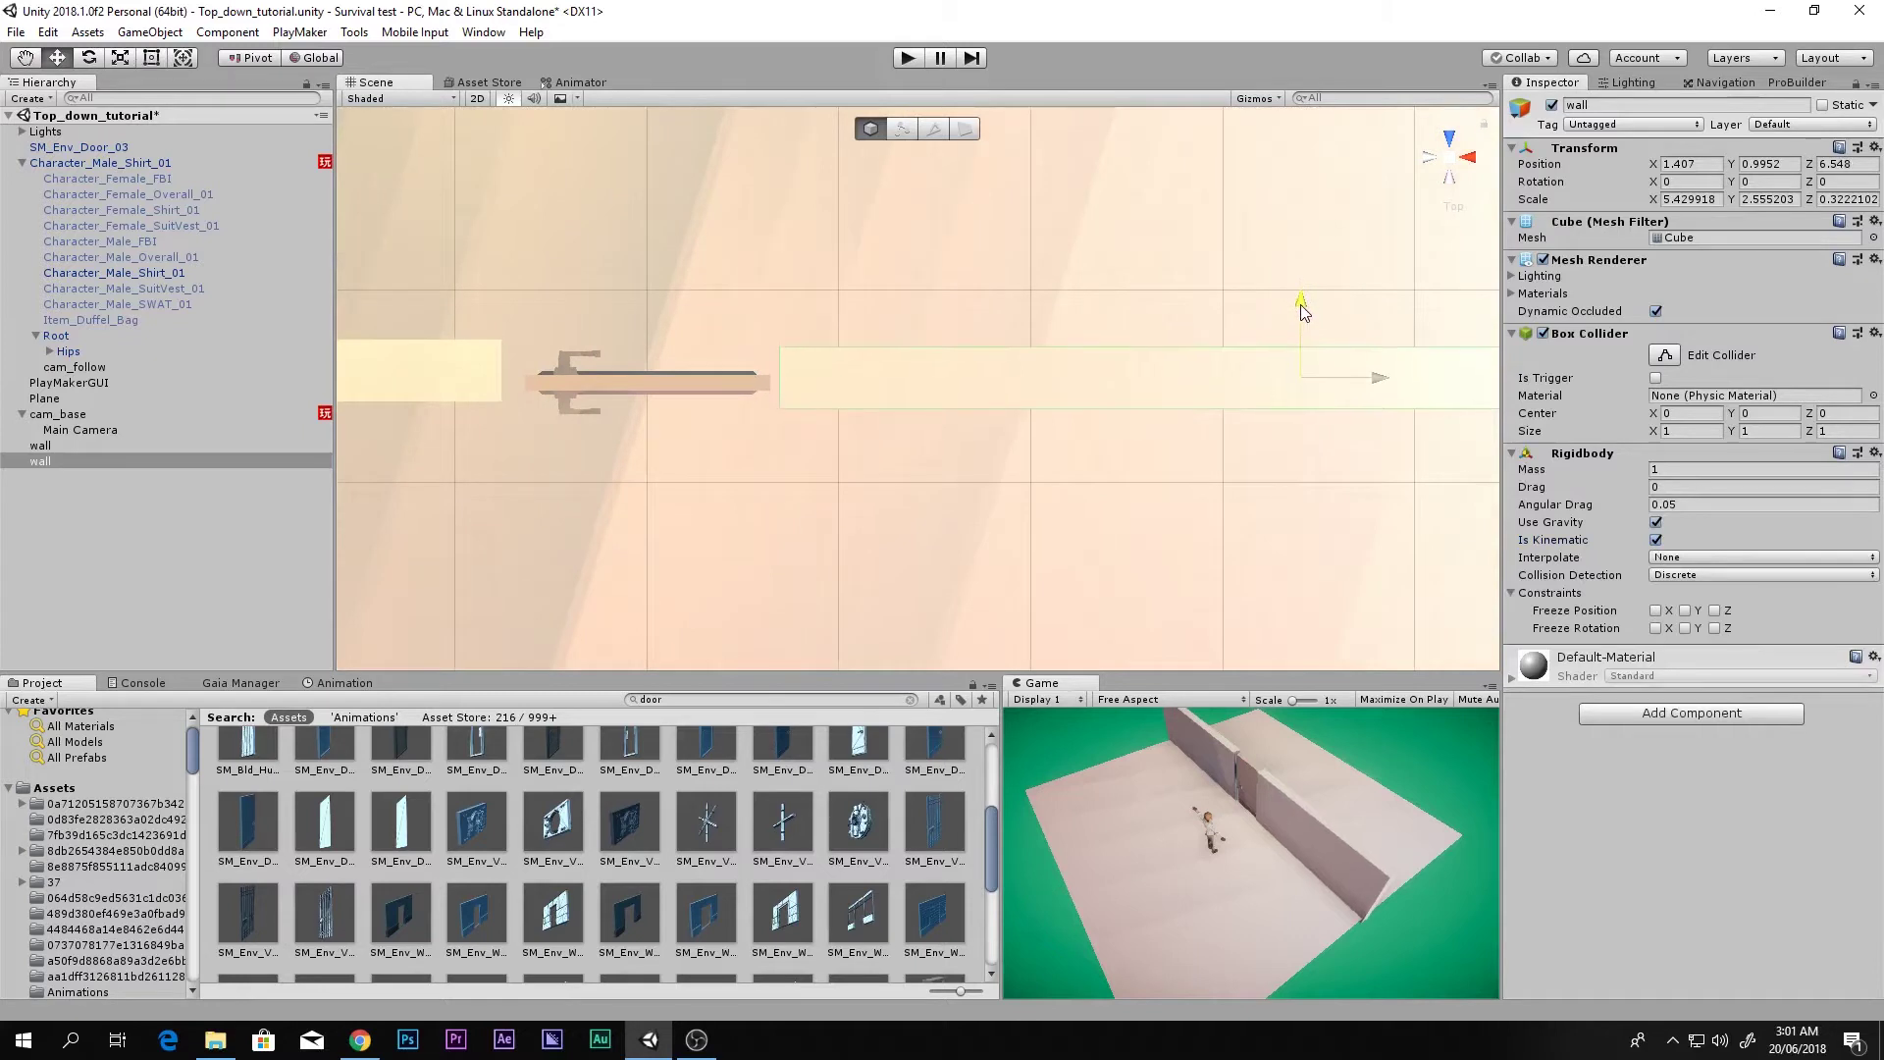
# - Add a Box Collider to SM_Env_Door_03
pyautogui.click(733, 388)
pyautogui.scroll(2, 574, 362)
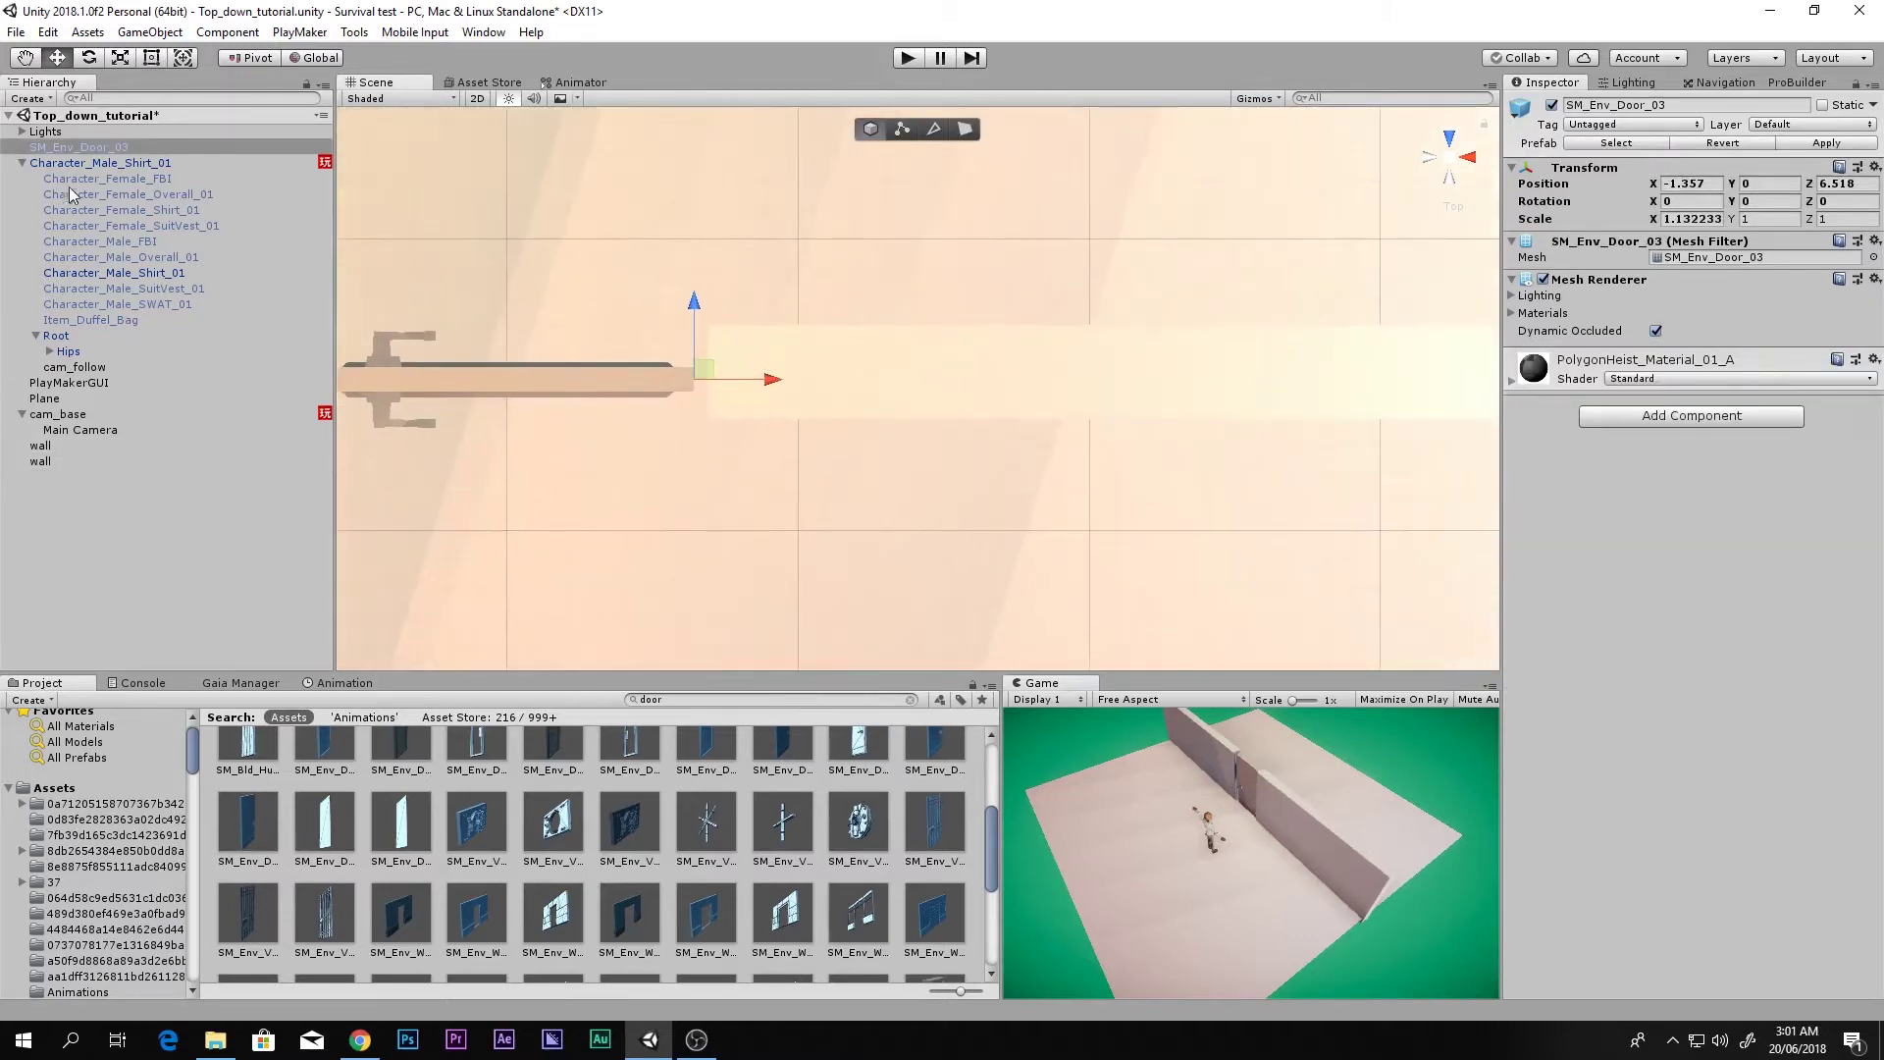
pyautogui.click(1631, 416)
pyautogui.scroll(-1, 703, 434)
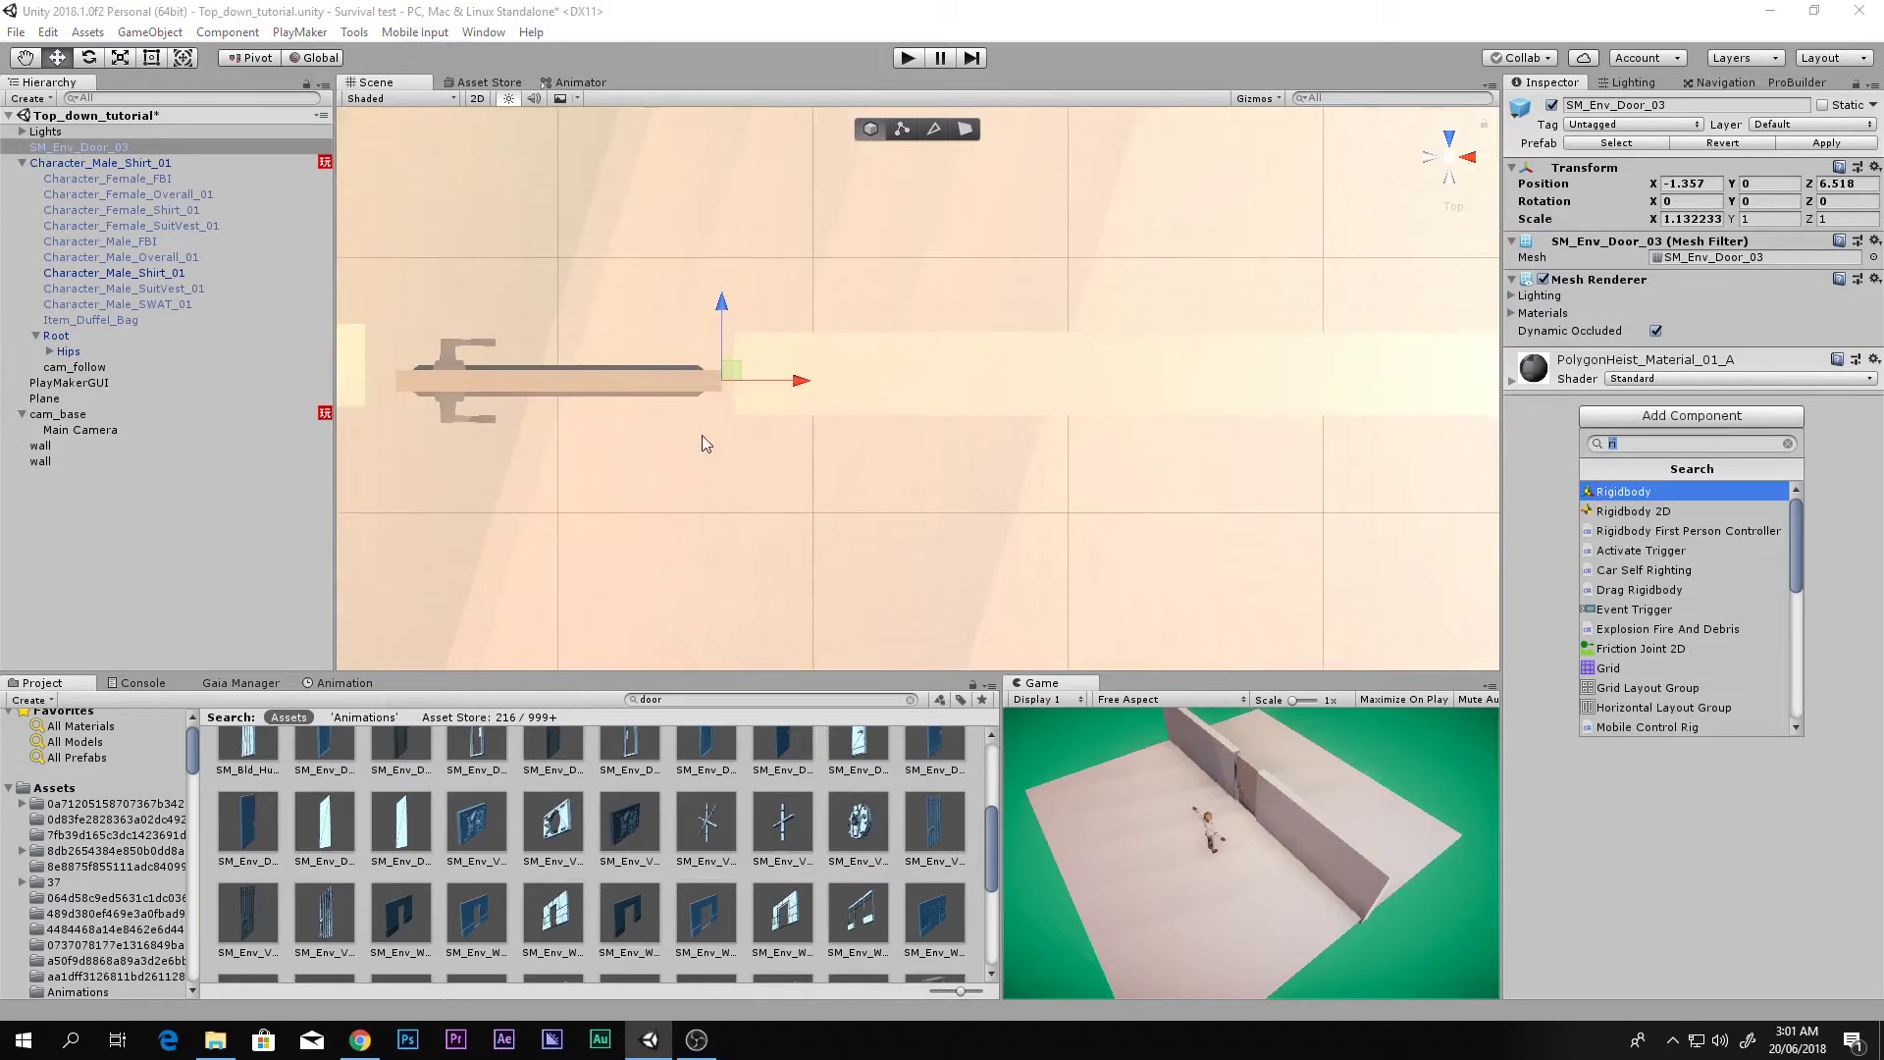
pyautogui.click(1625, 416)
pyautogui.write('b')
pyautogui.scroll(-3, 1653, 618)
pyautogui.click(1619, 549)
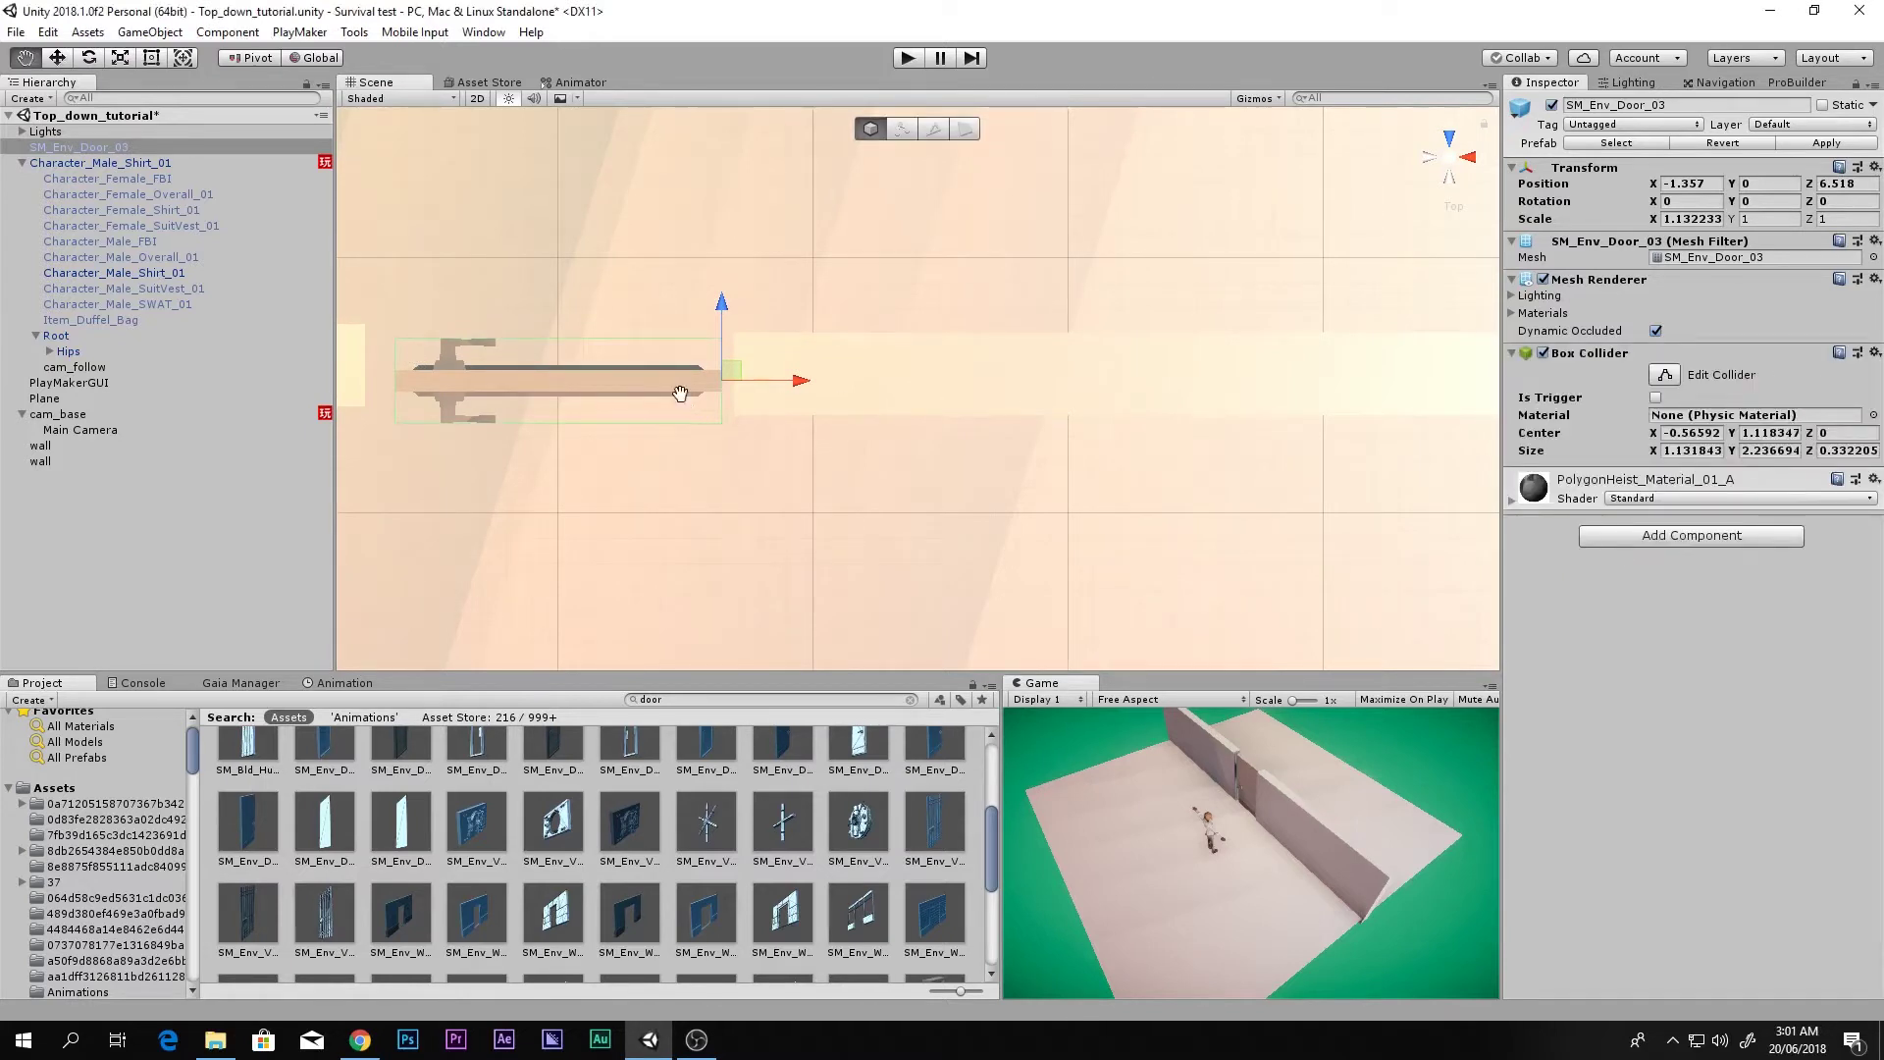
# - Shrink the door's Box Collider around the door panel, to a size of about X 1.07 and Z 0.16
pyautogui.moveTo(680, 394); pyautogui.dragTo(909, 402, button='middle')
pyautogui.scroll(6, 909, 402)
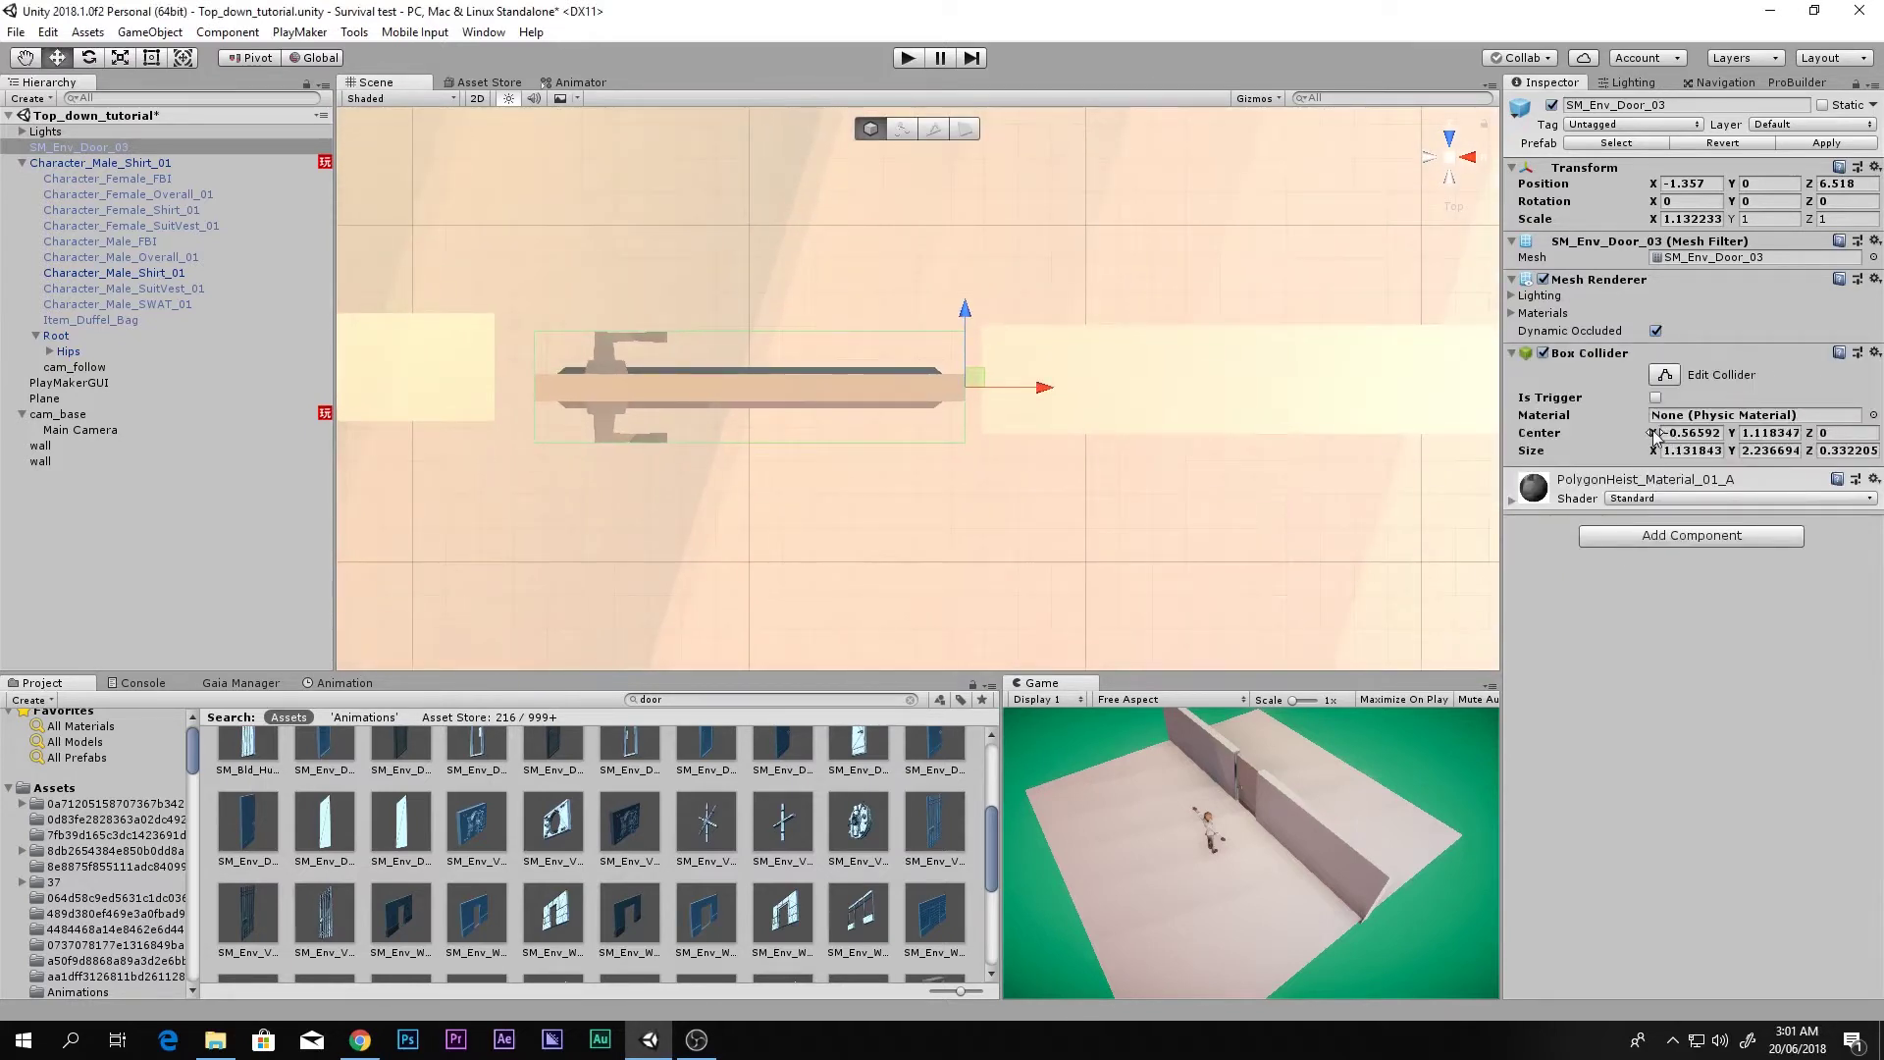
pyautogui.click(1665, 375)
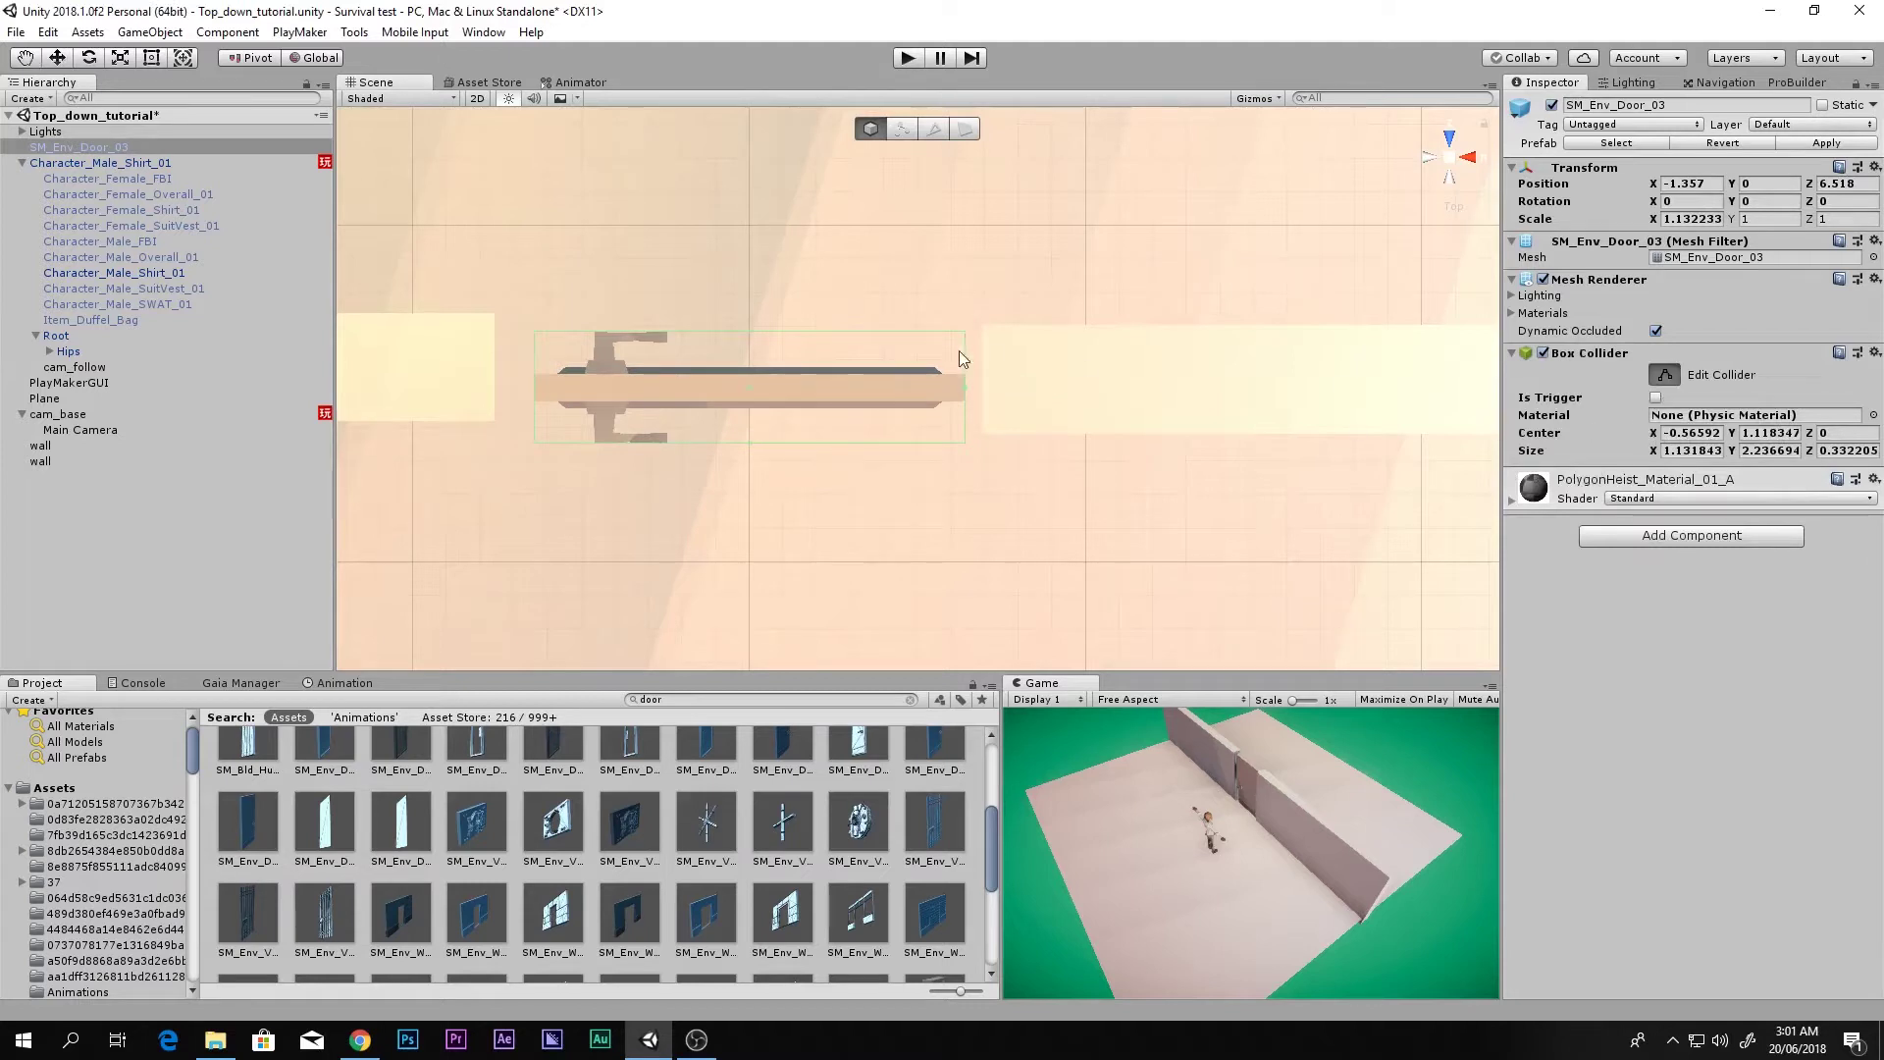
pyautogui.moveTo(748, 332); pyautogui.dragTo(750, 356)
pyautogui.moveTo(746, 441); pyautogui.dragTo(757, 409)
pyautogui.moveTo(965, 385); pyautogui.dragTo(952, 387)
pyautogui.moveTo(540, 387); pyautogui.dragTo(545, 389)
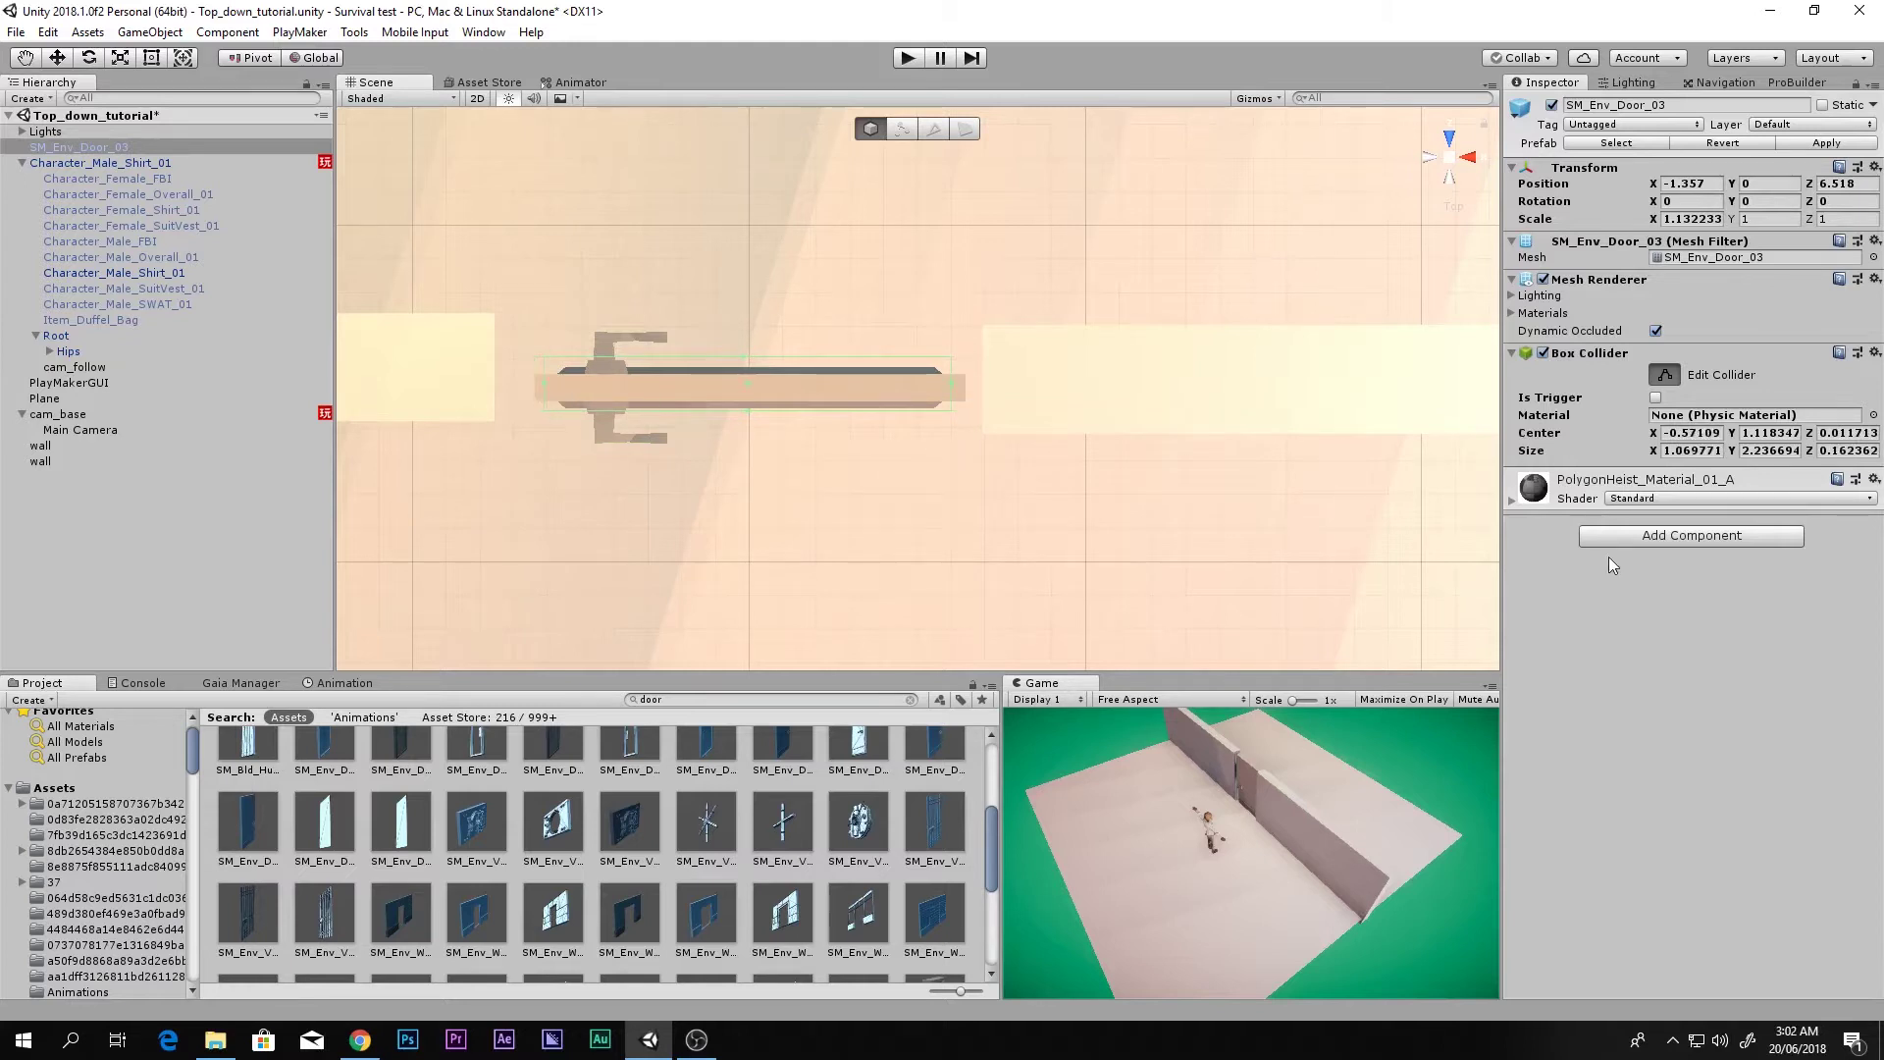
pyautogui.click(1664, 374)
# - Add a Rigidbody to SM_Env_Door_03
pyautogui.click(1654, 536)
pyautogui.write('r')
pyautogui.press('Down')
pyautogui.press('Down')
pyautogui.press('Down')
pyautogui.press('Down')
pyautogui.press('Down')
pyautogui.press('Down')
pyautogui.press('Down')
pyautogui.press('Down')
pyautogui.press('Down')
pyautogui.press('Down')
pyautogui.press('Down')
pyautogui.press('Down')
pyautogui.press('Down')
pyautogui.press('Down')
pyautogui.press('Down')
pyautogui.press('Down')
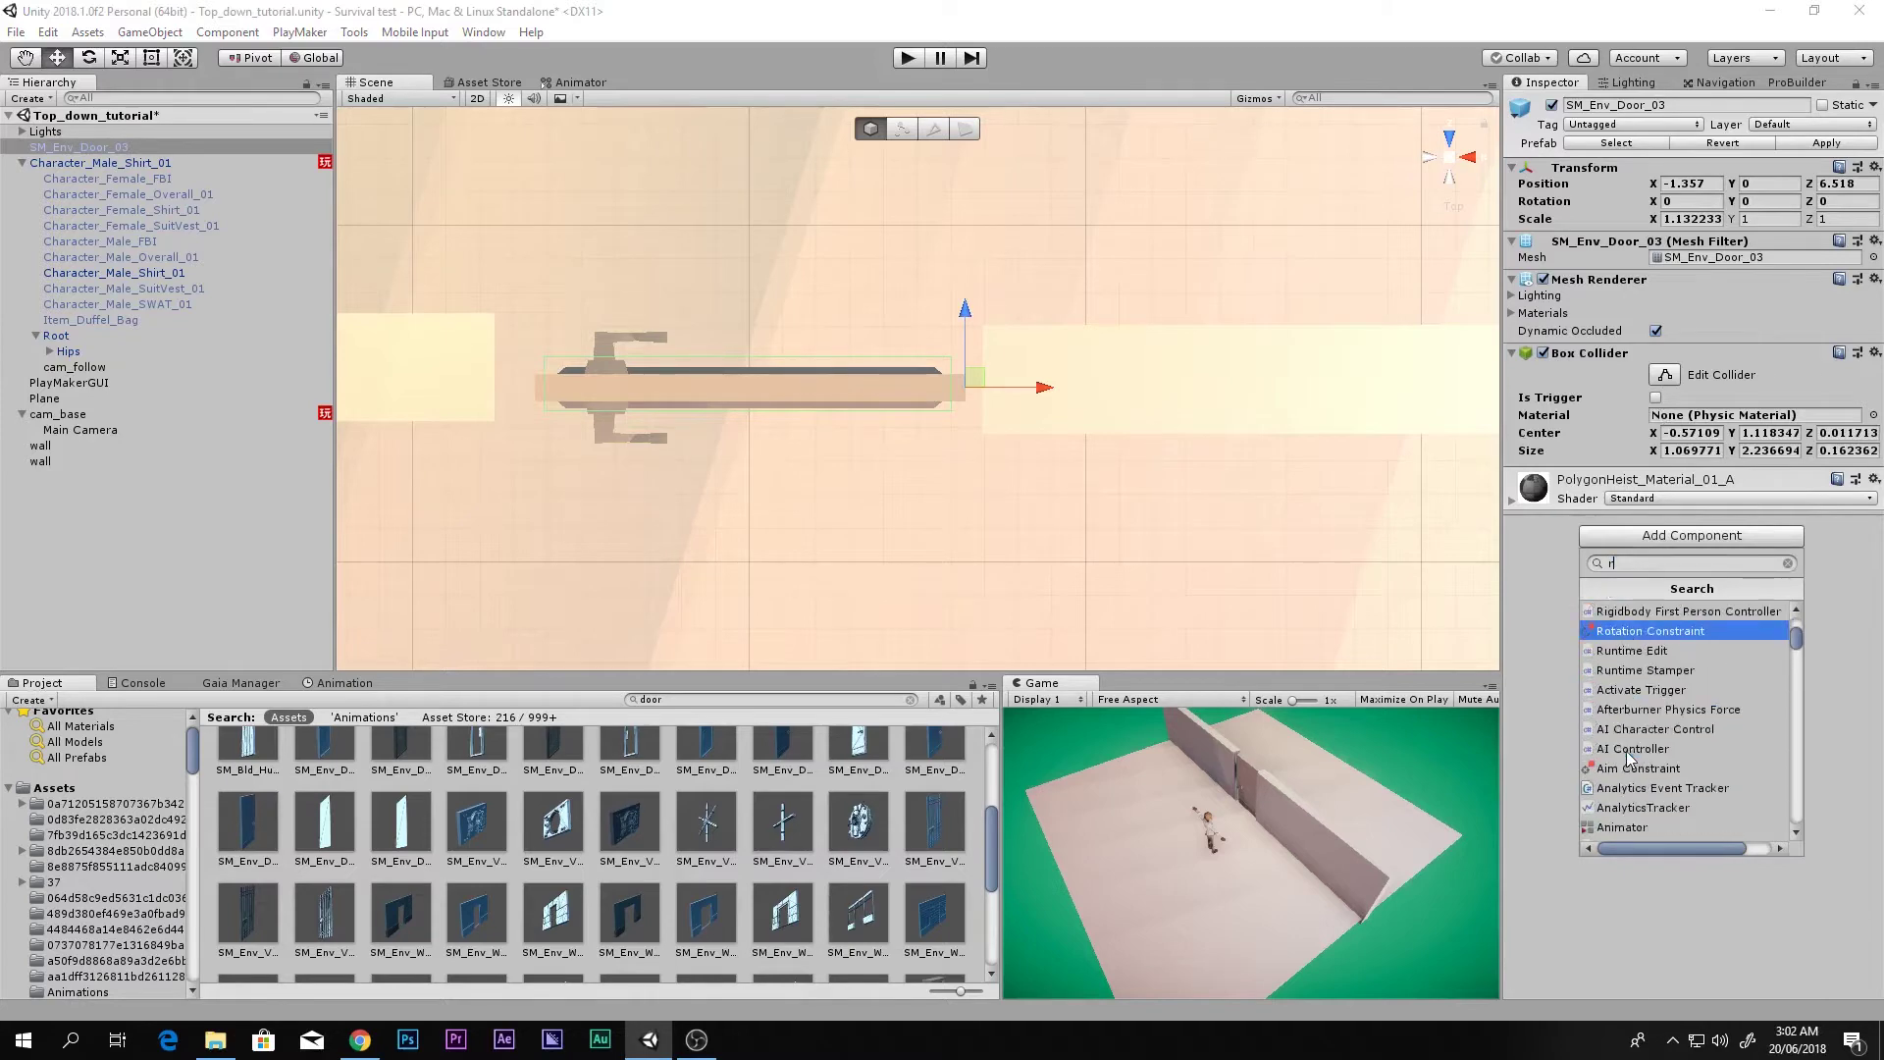
pyautogui.click(1624, 631)
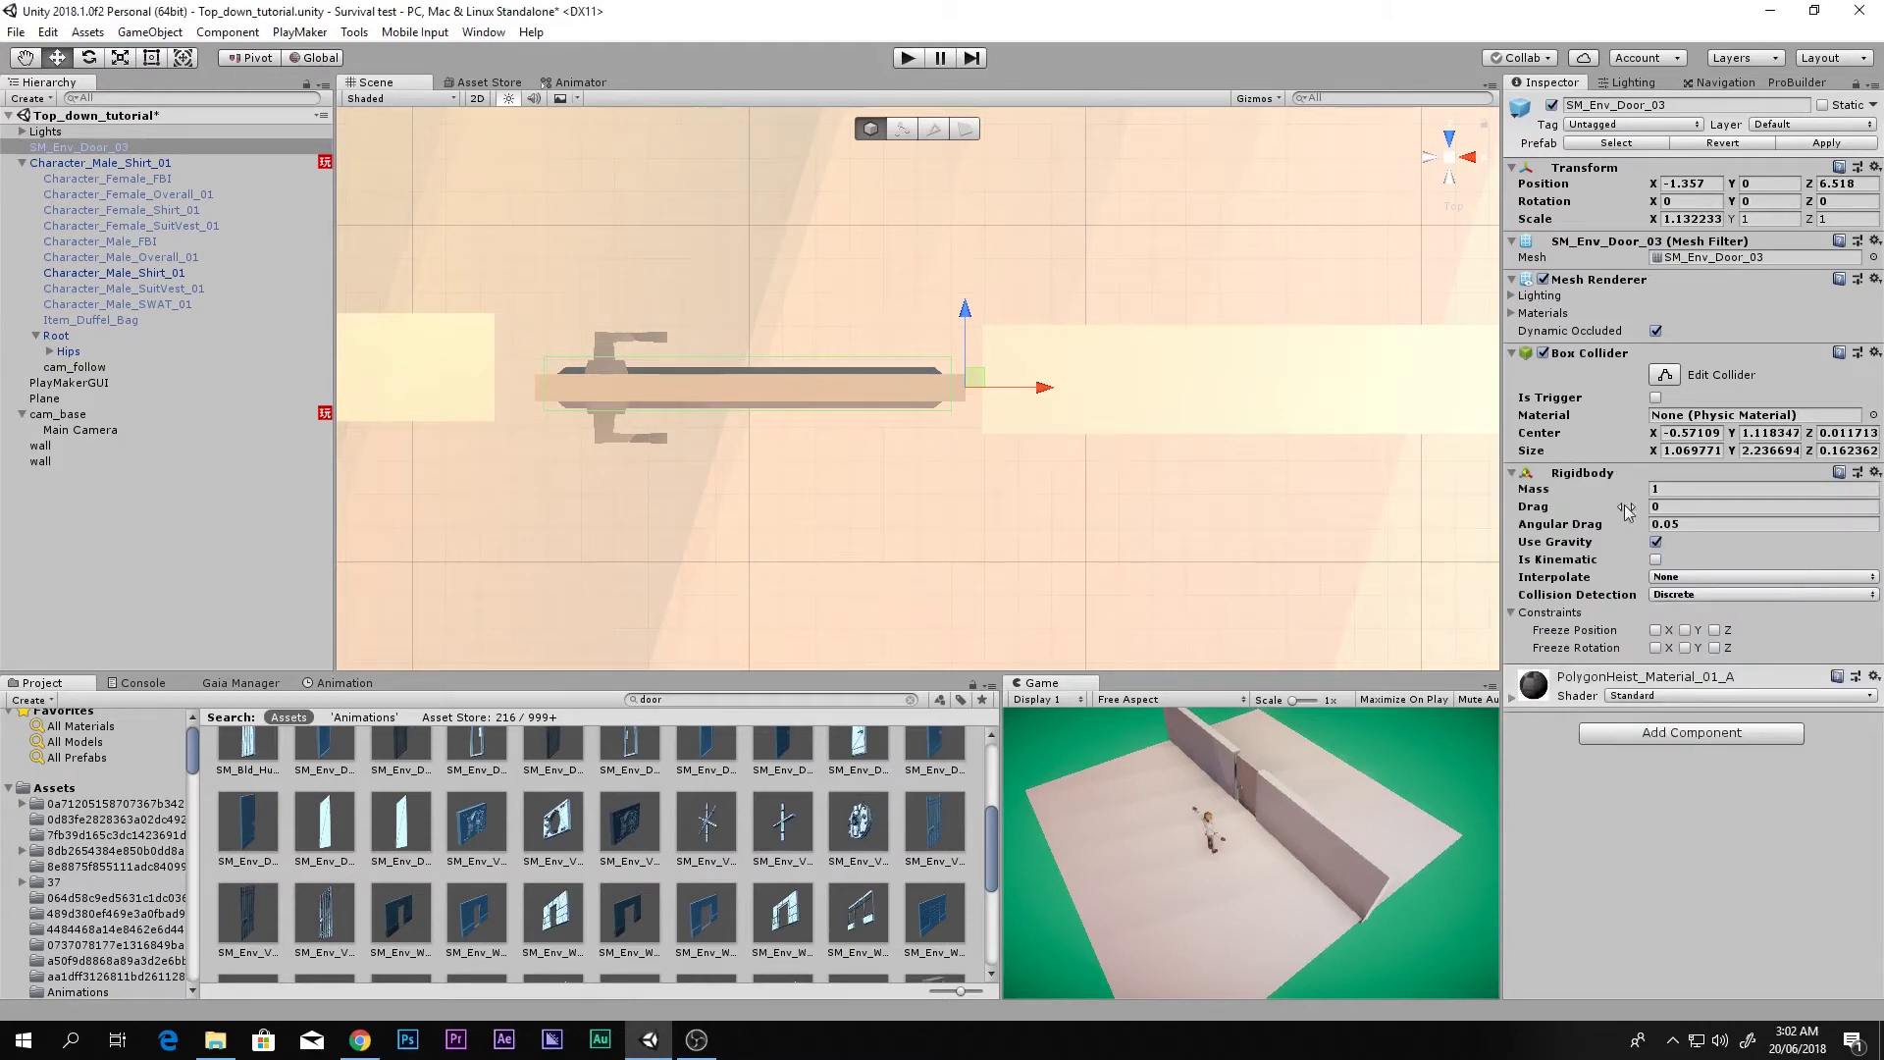
# - Add a Hinge Joint to SM_Env_Door_03 and show the joint's settings
pyautogui.scroll(6, 527, 462)
pyautogui.moveTo(698, 444); pyautogui.dragTo(818, 453, button='middle')
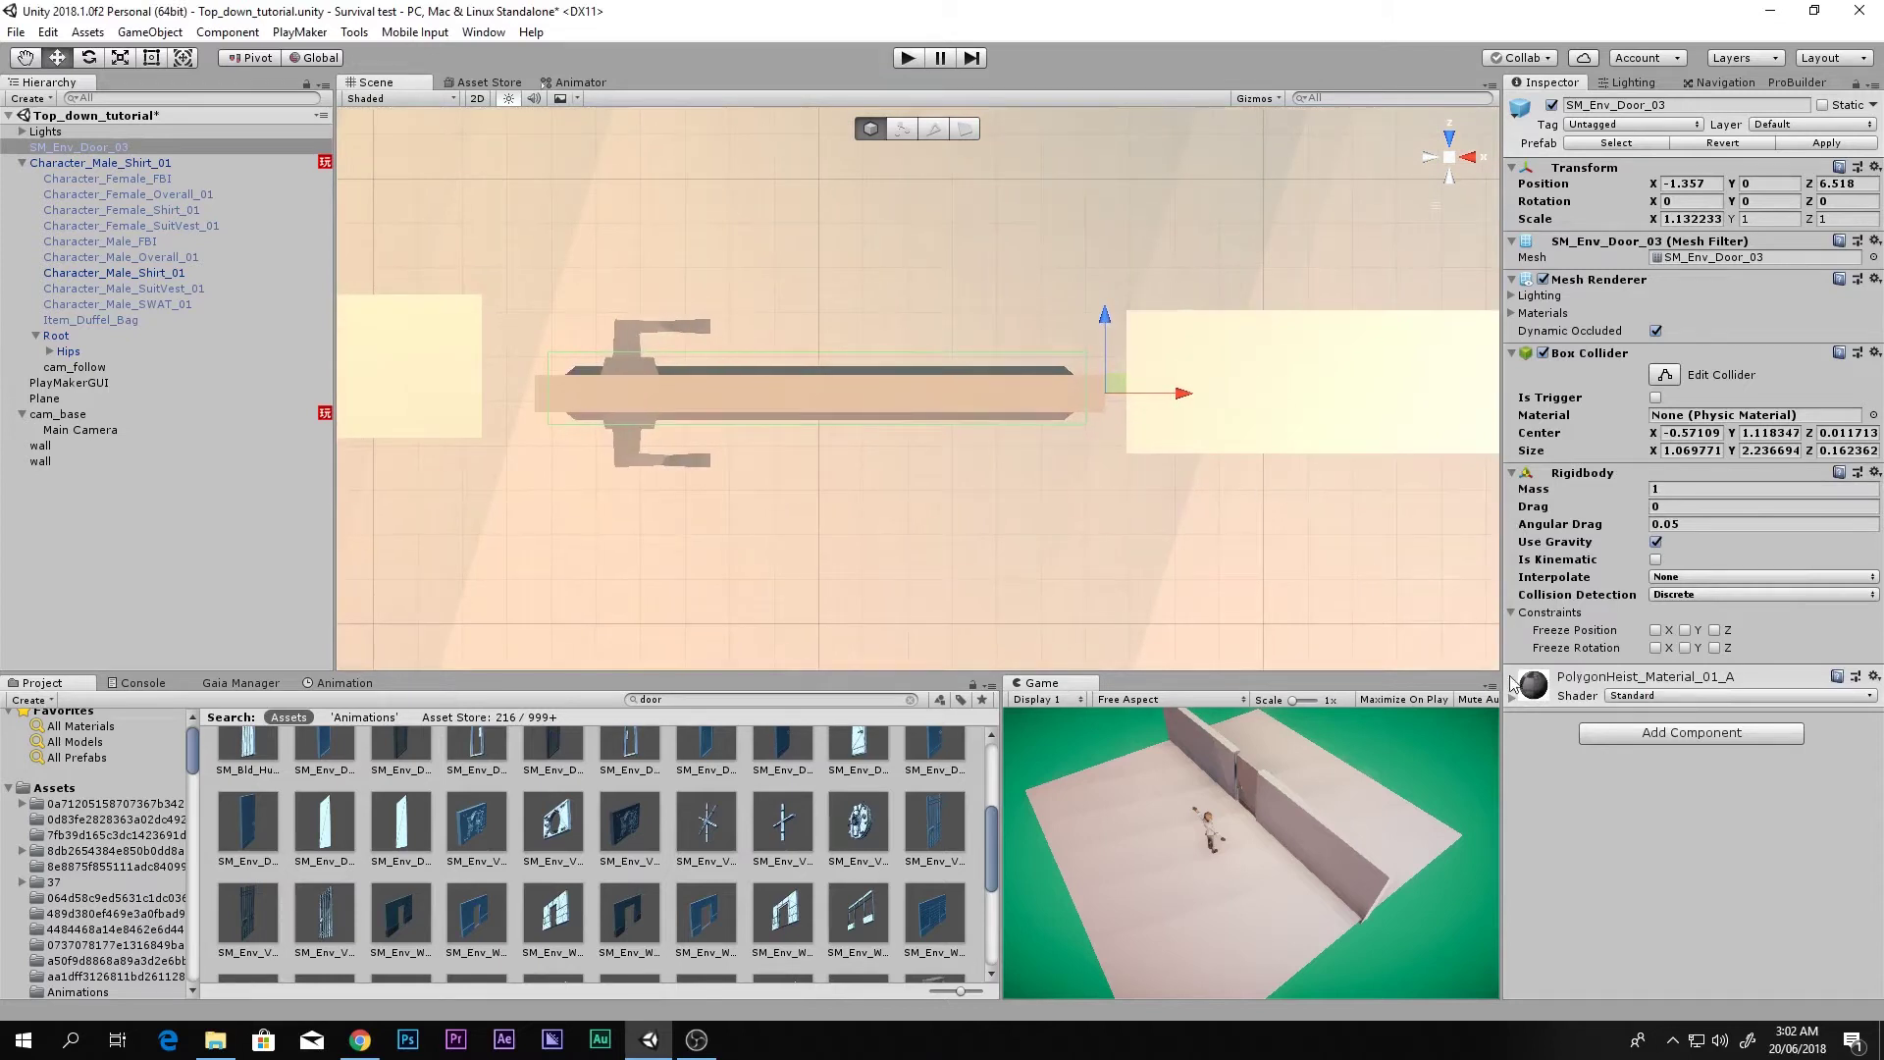
pyautogui.click(1624, 736)
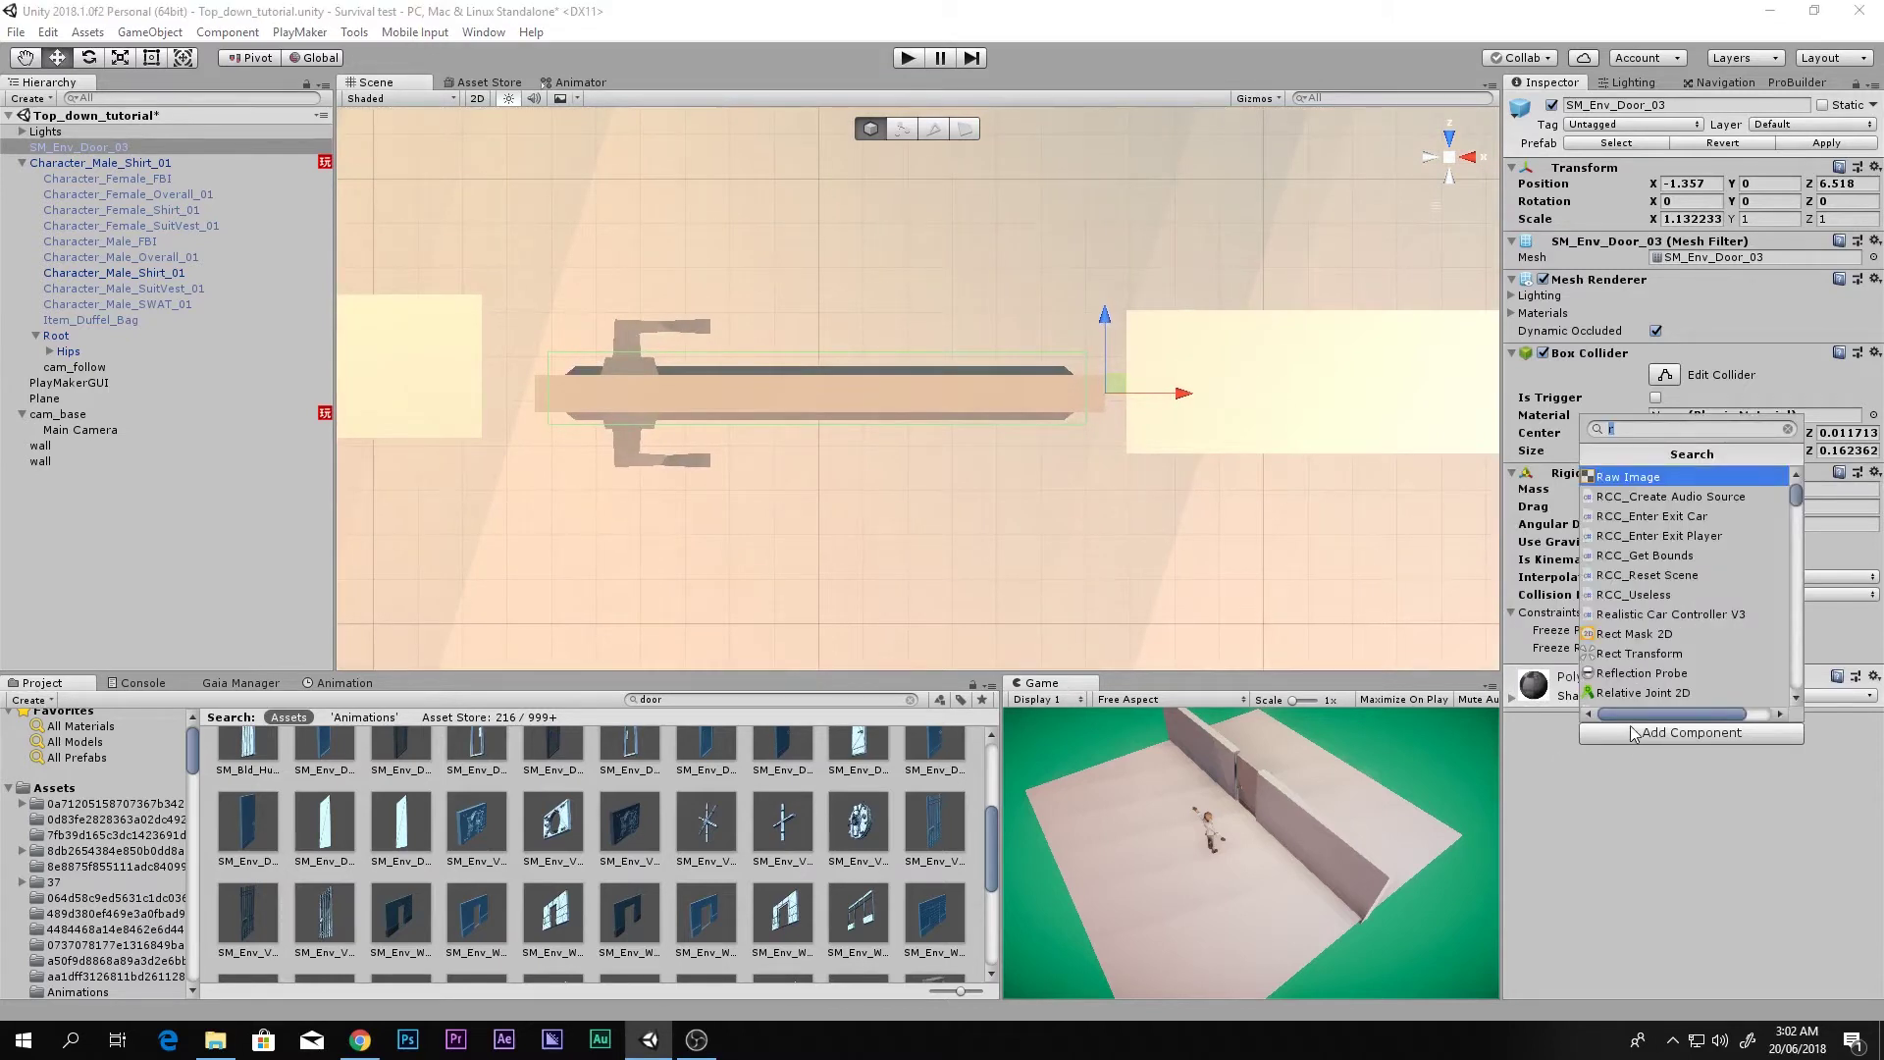
pyautogui.write('hi')
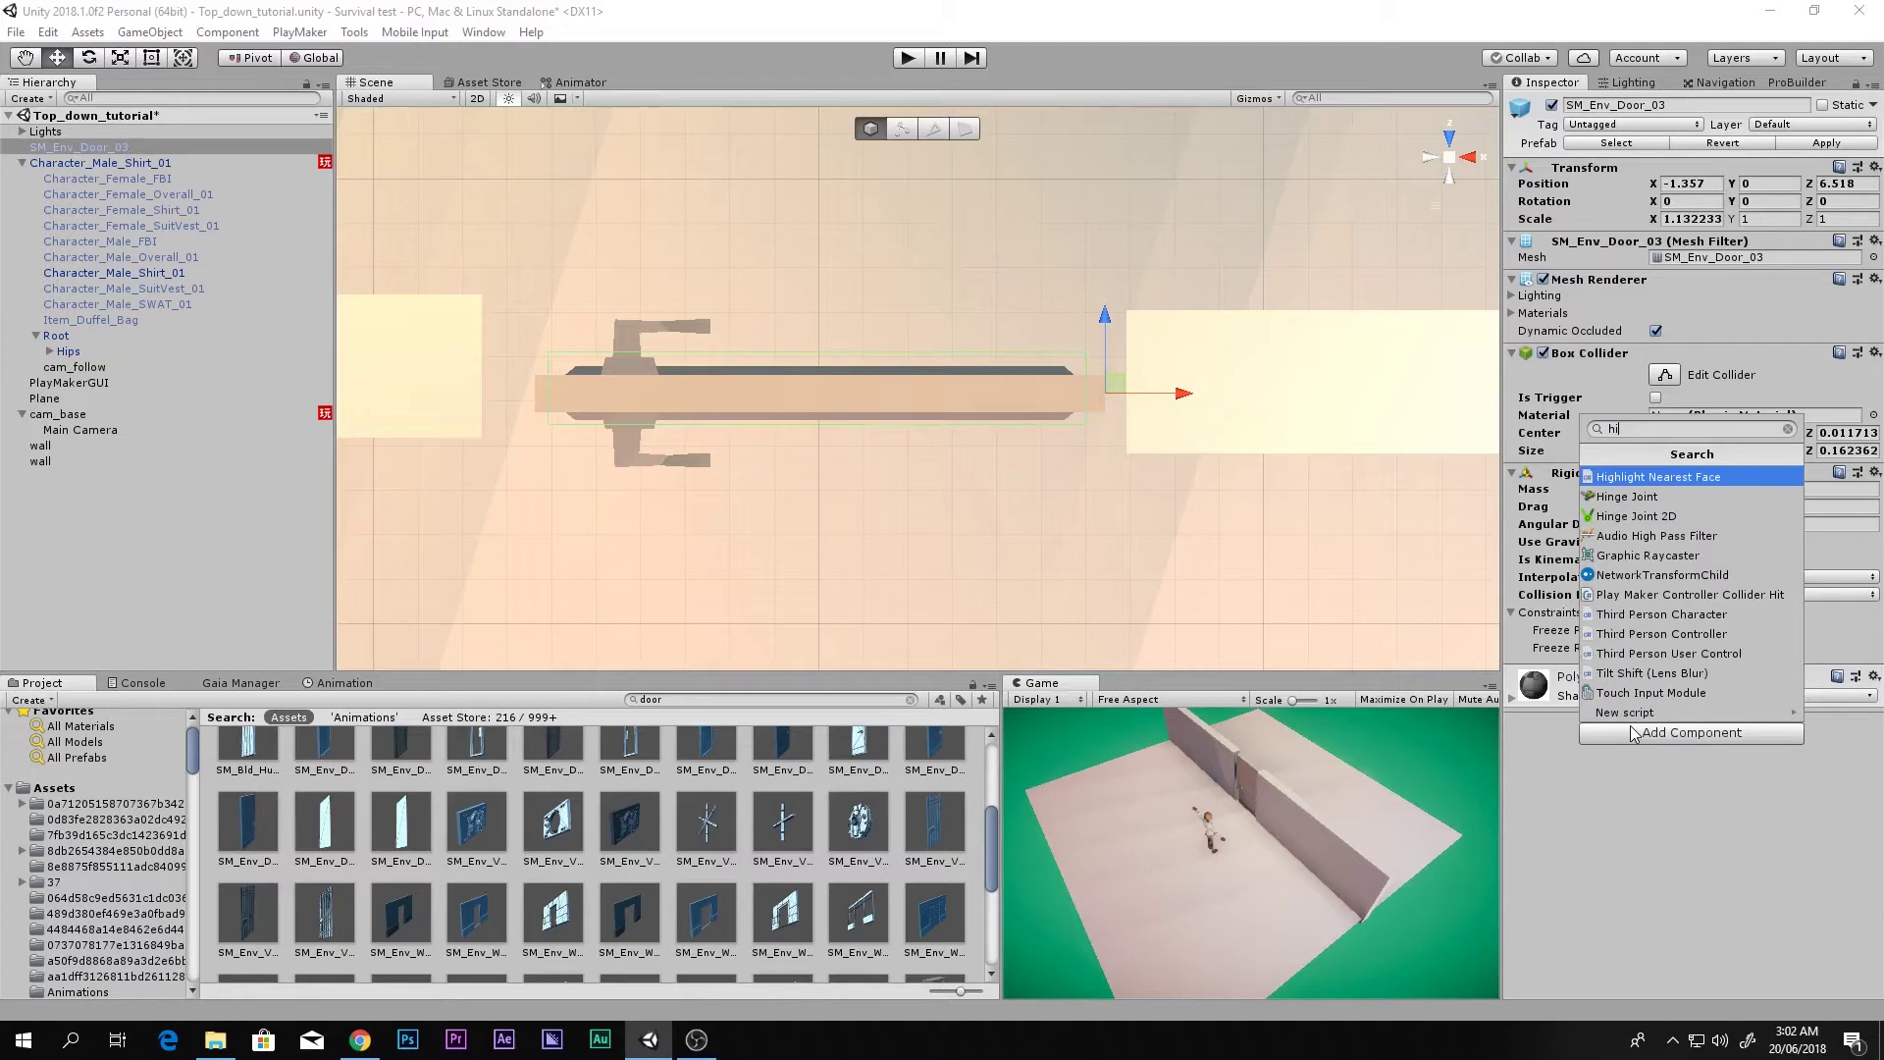
pyautogui.press('Down')
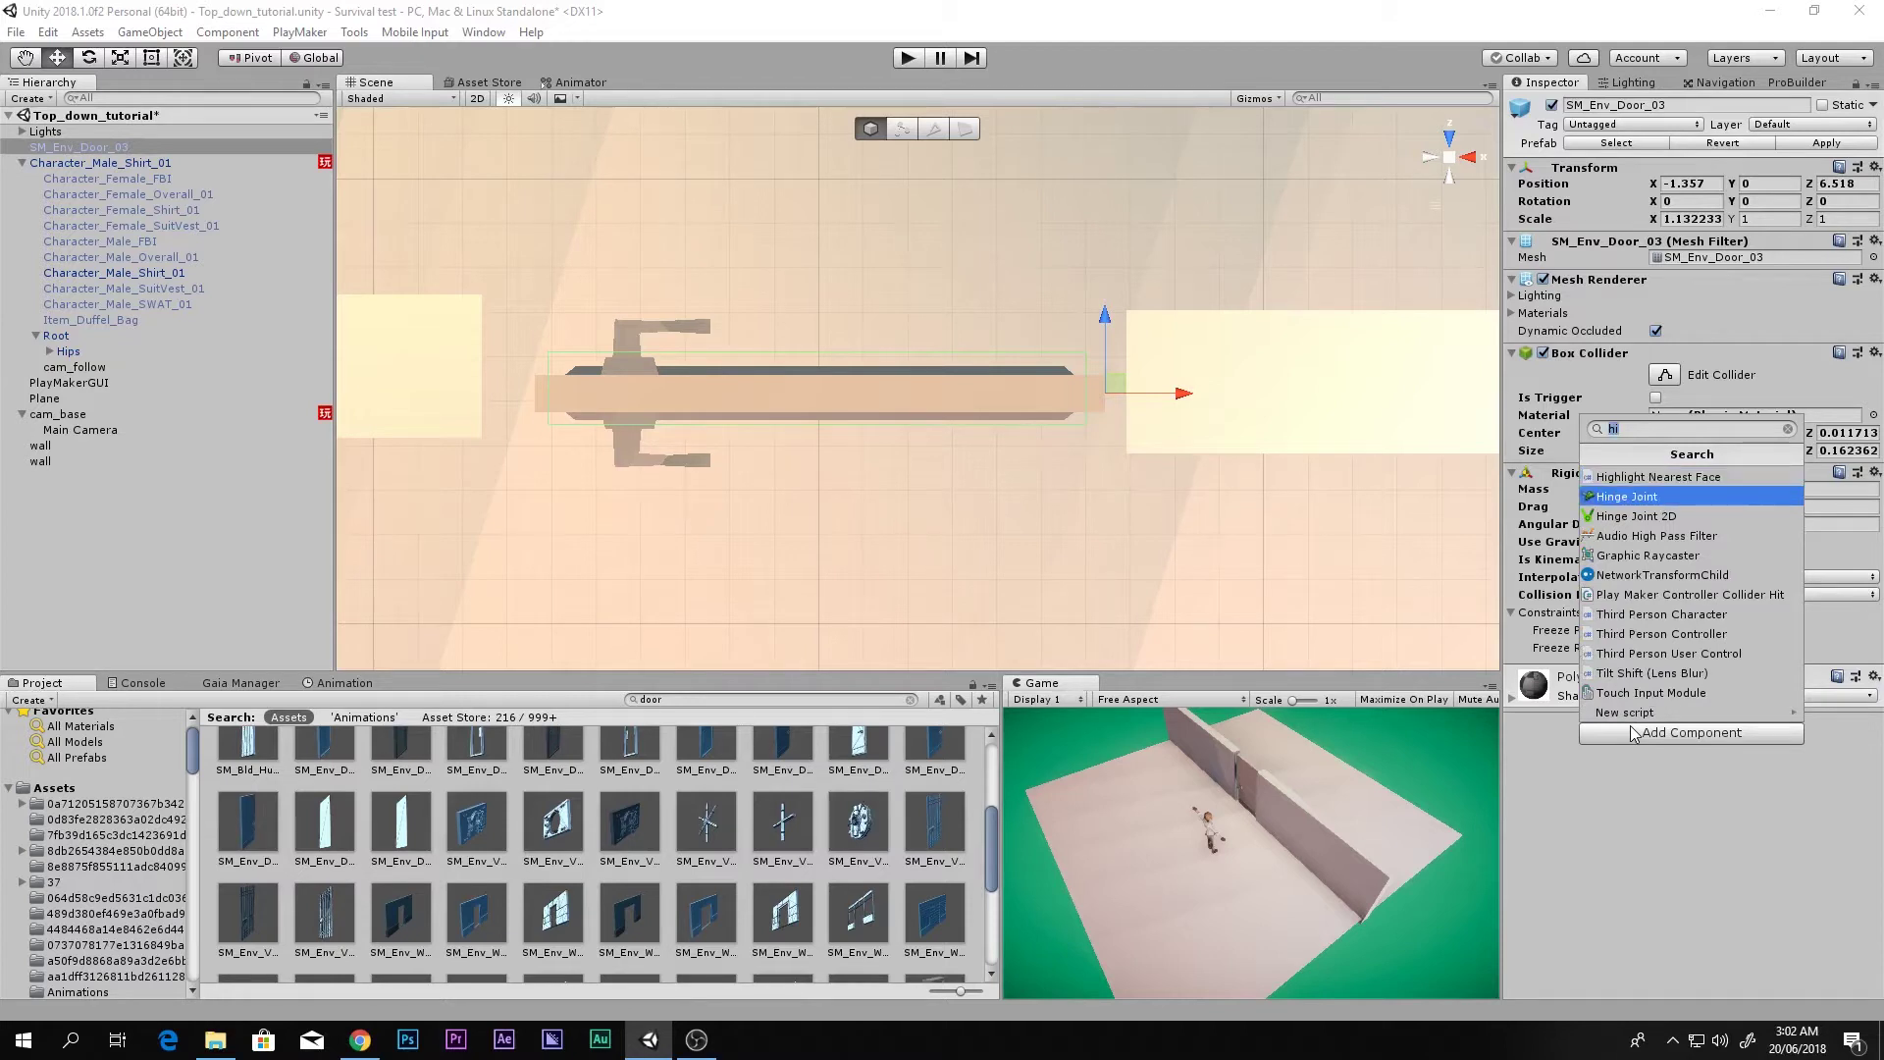
pyautogui.press('Return')
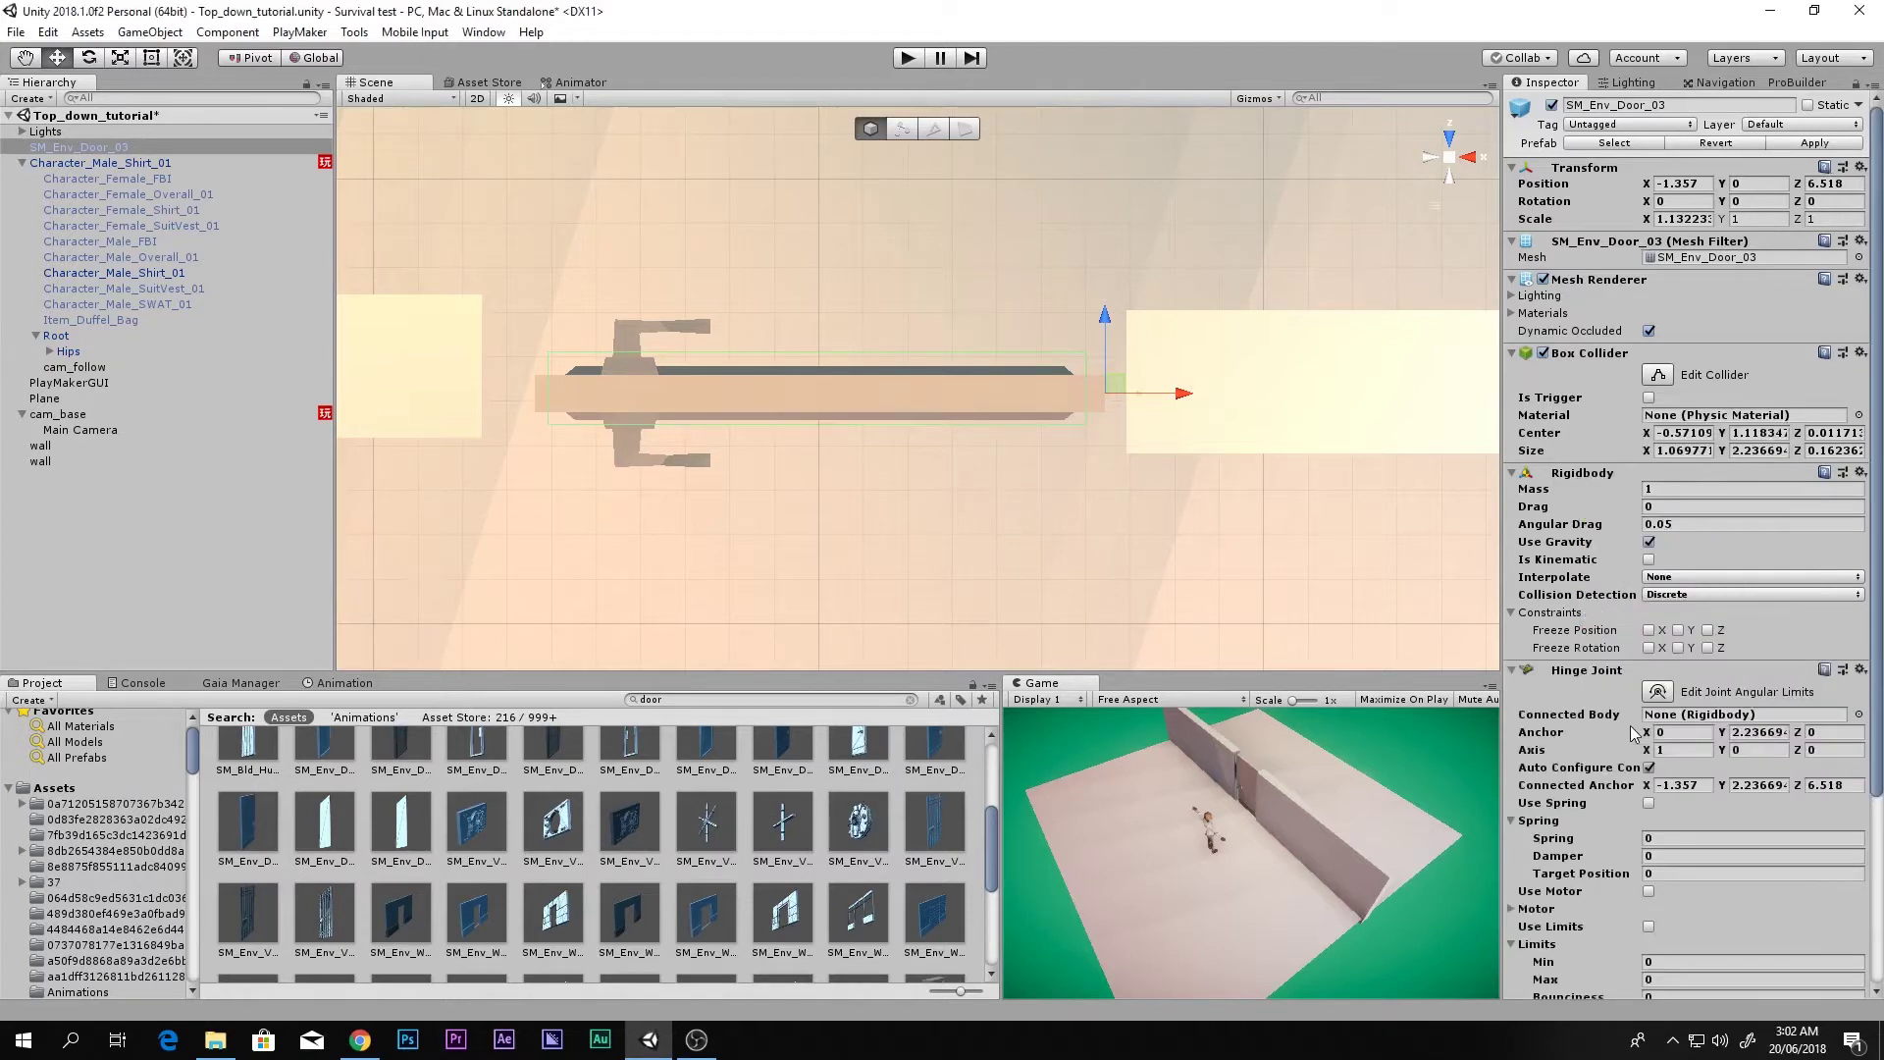
pyautogui.scroll(-1, 1621, 716)
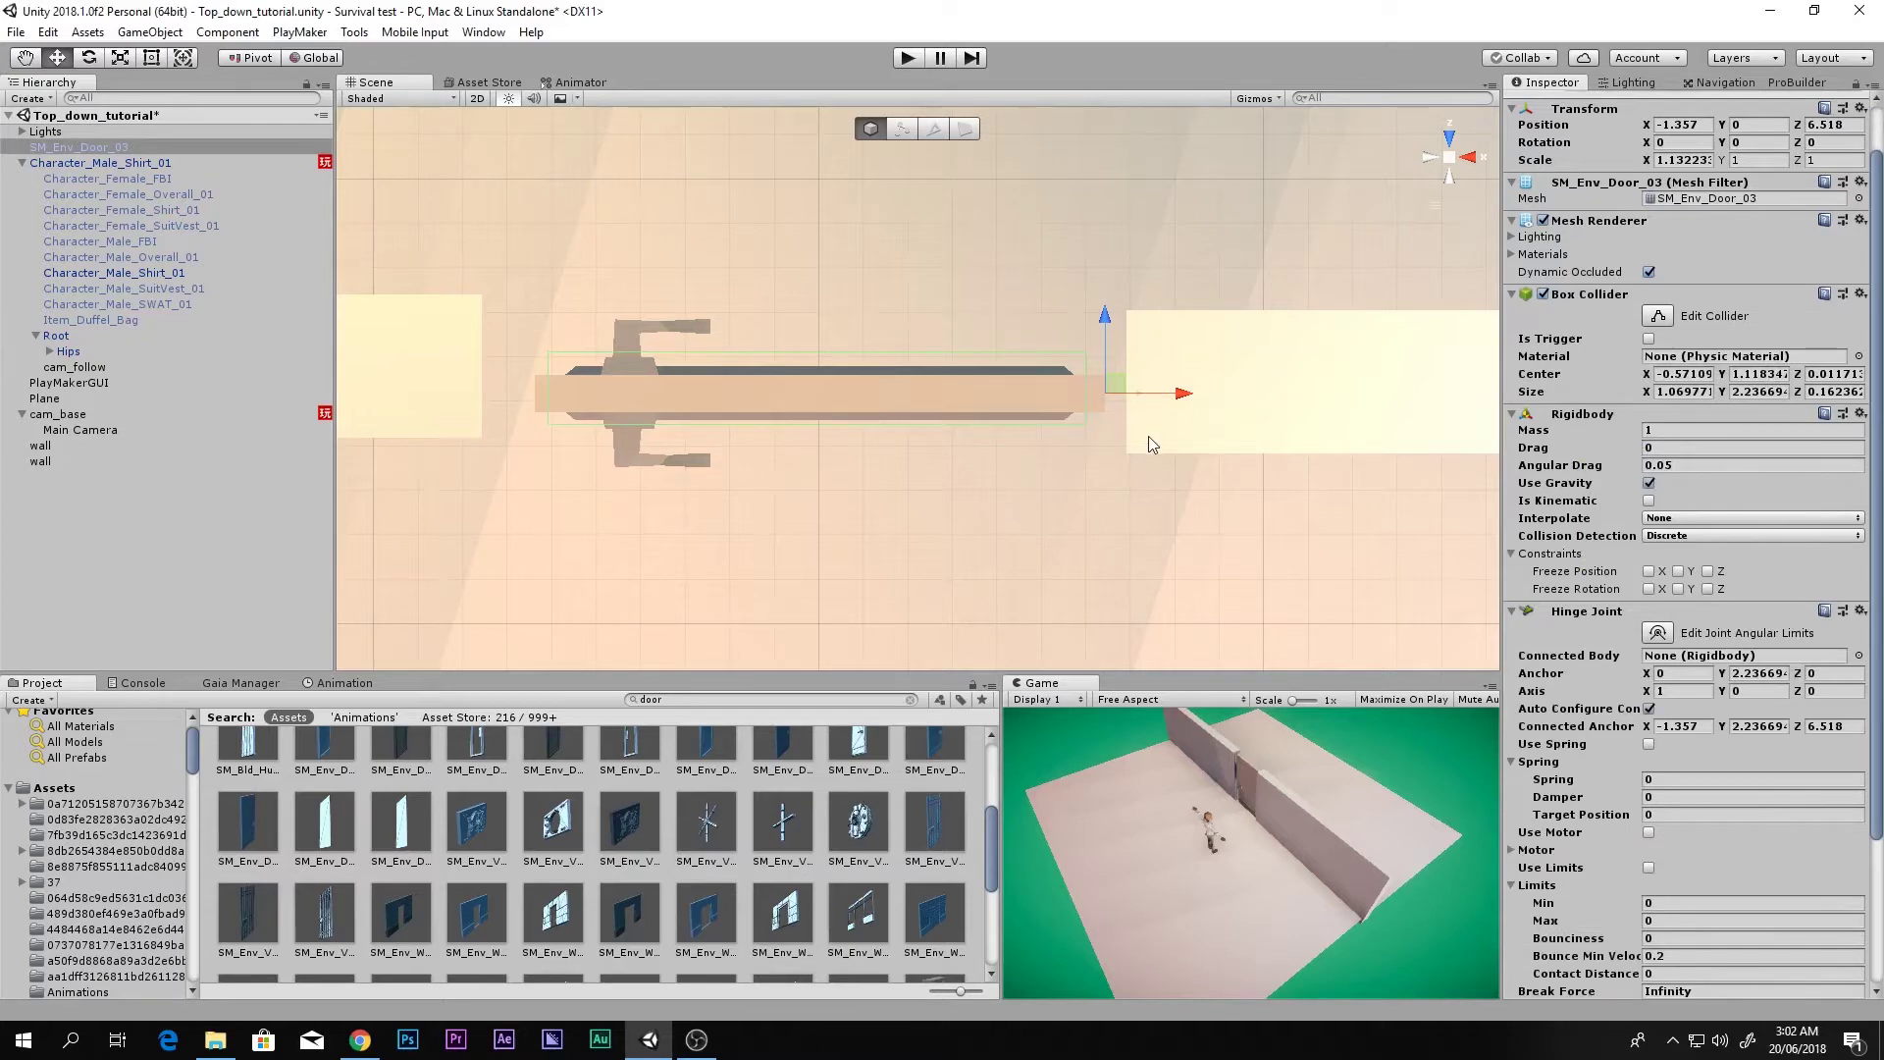
pyautogui.scroll(12, 1149, 435)
pyautogui.moveTo(1198, 448); pyautogui.dragTo(829, 494, button='middle')
pyautogui.scroll(7, 829, 494)
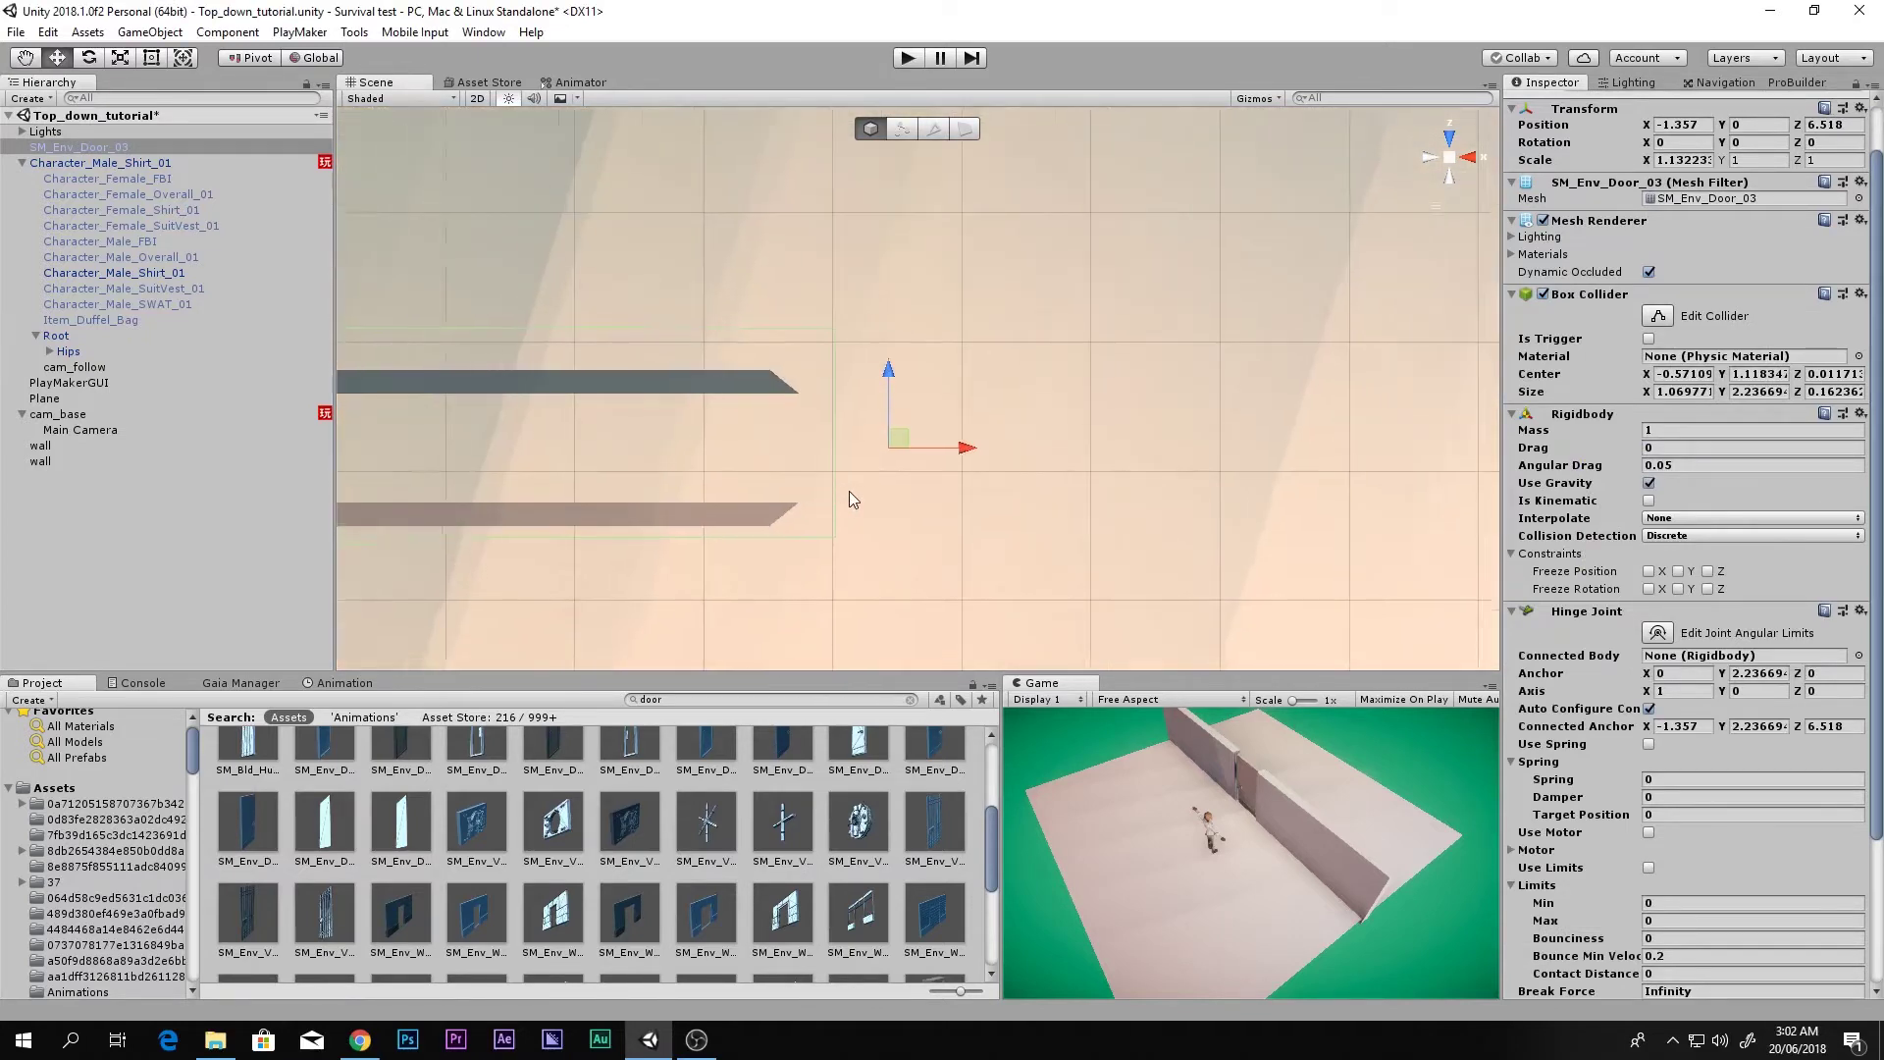
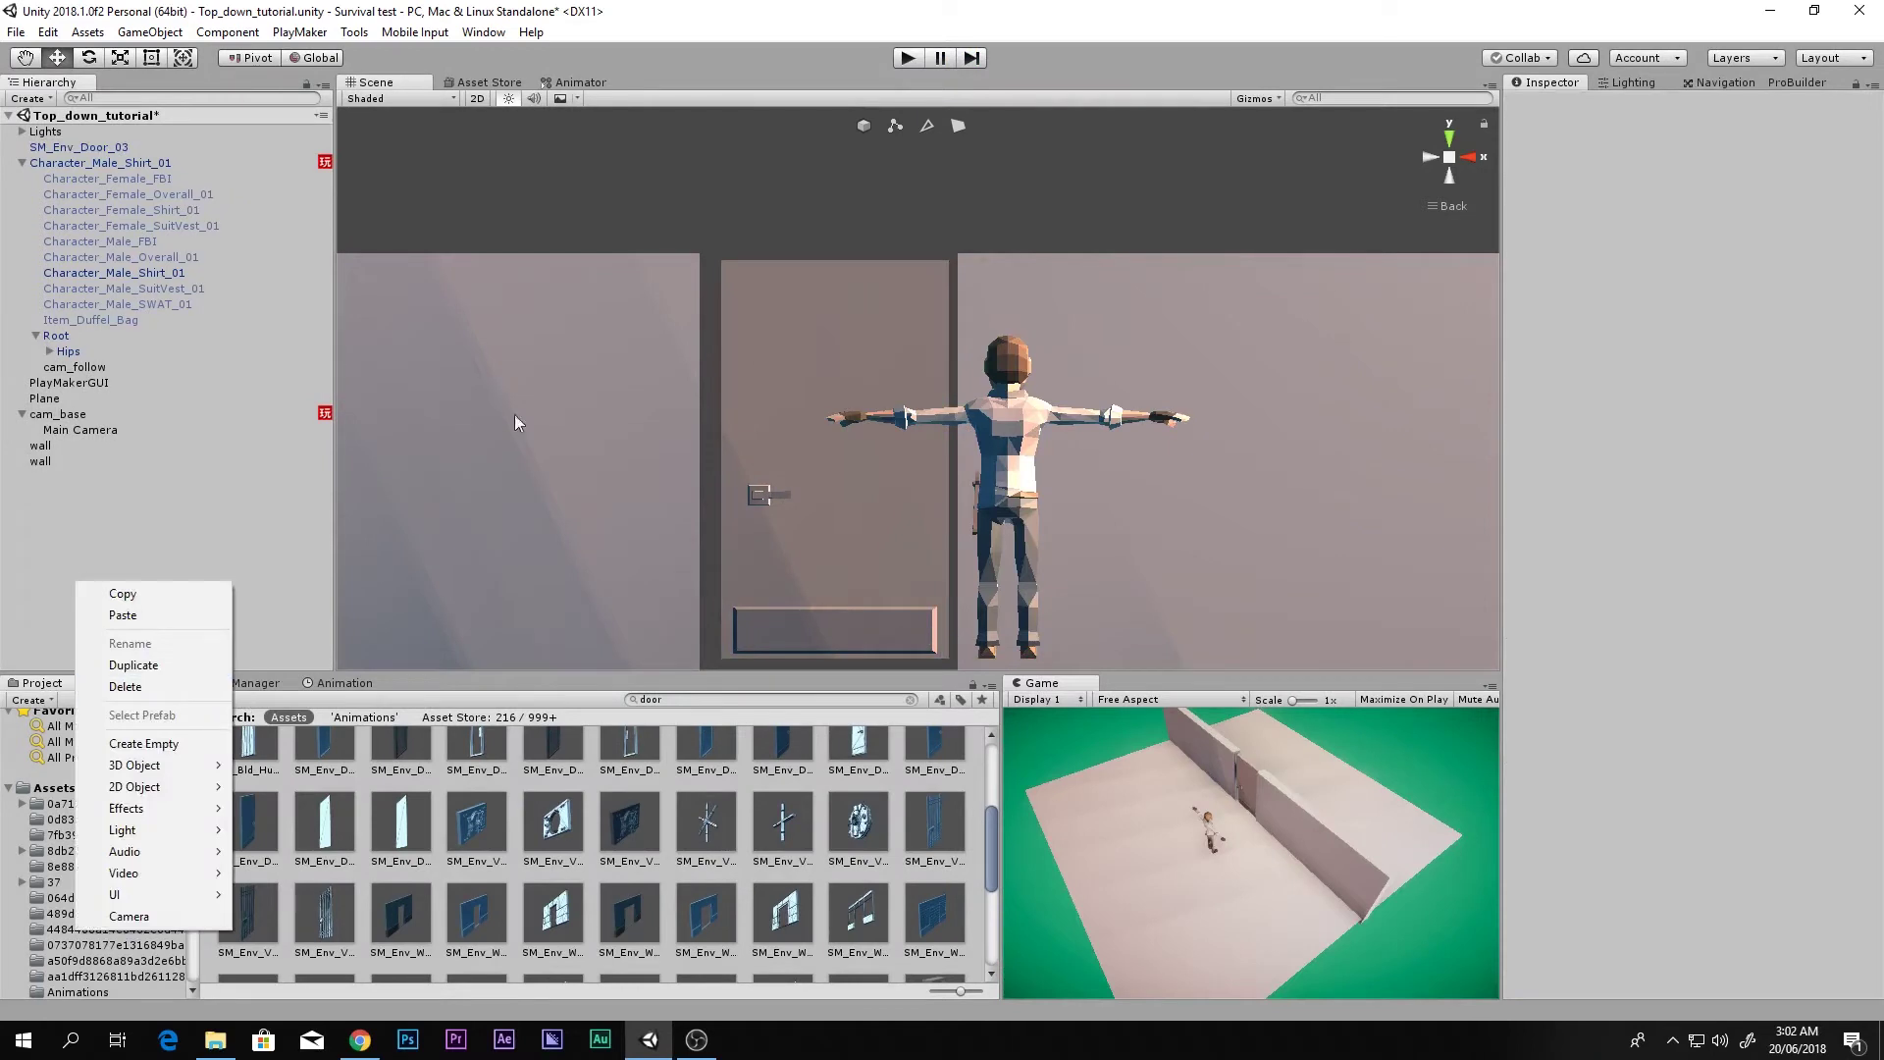
# - Create a cube in front of the doorway and add a Rigidbody component to it
pyautogui.moveTo(147, 765)
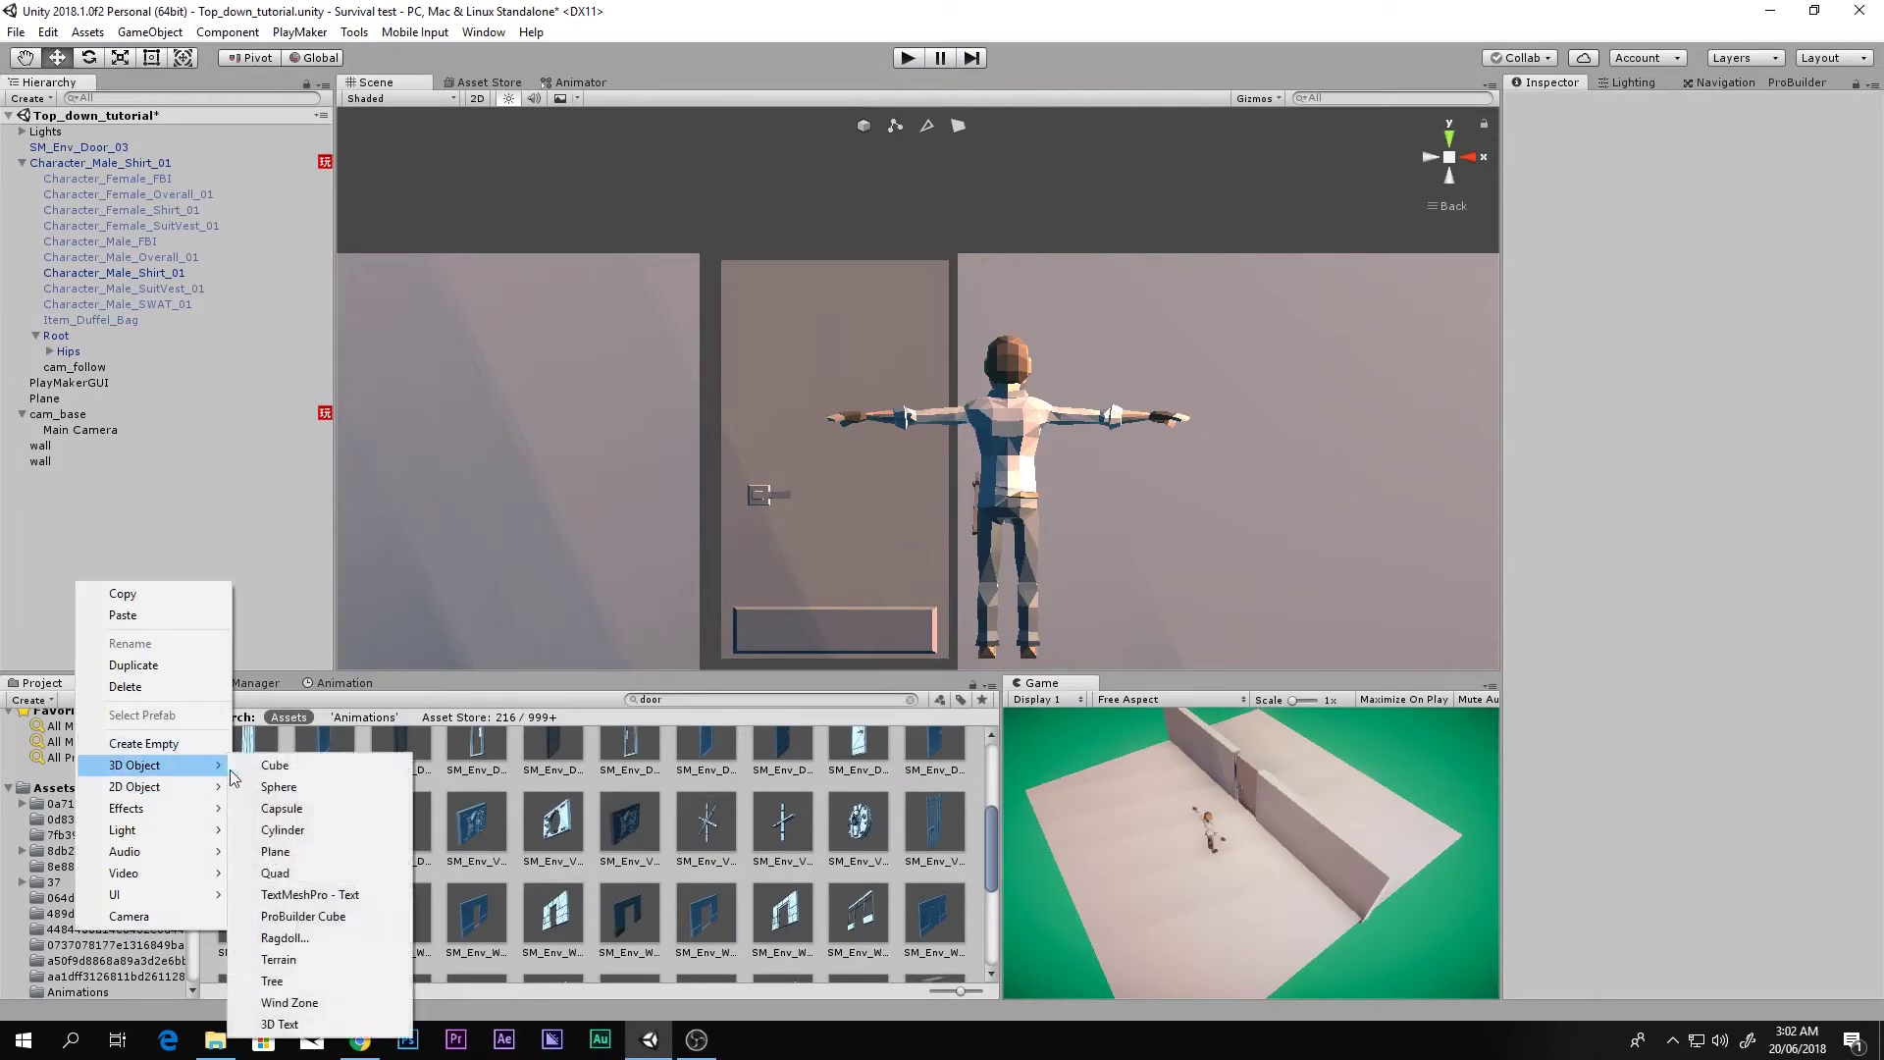
pyautogui.click(267, 766)
pyautogui.moveTo(974, 403); pyautogui.dragTo(719, 429)
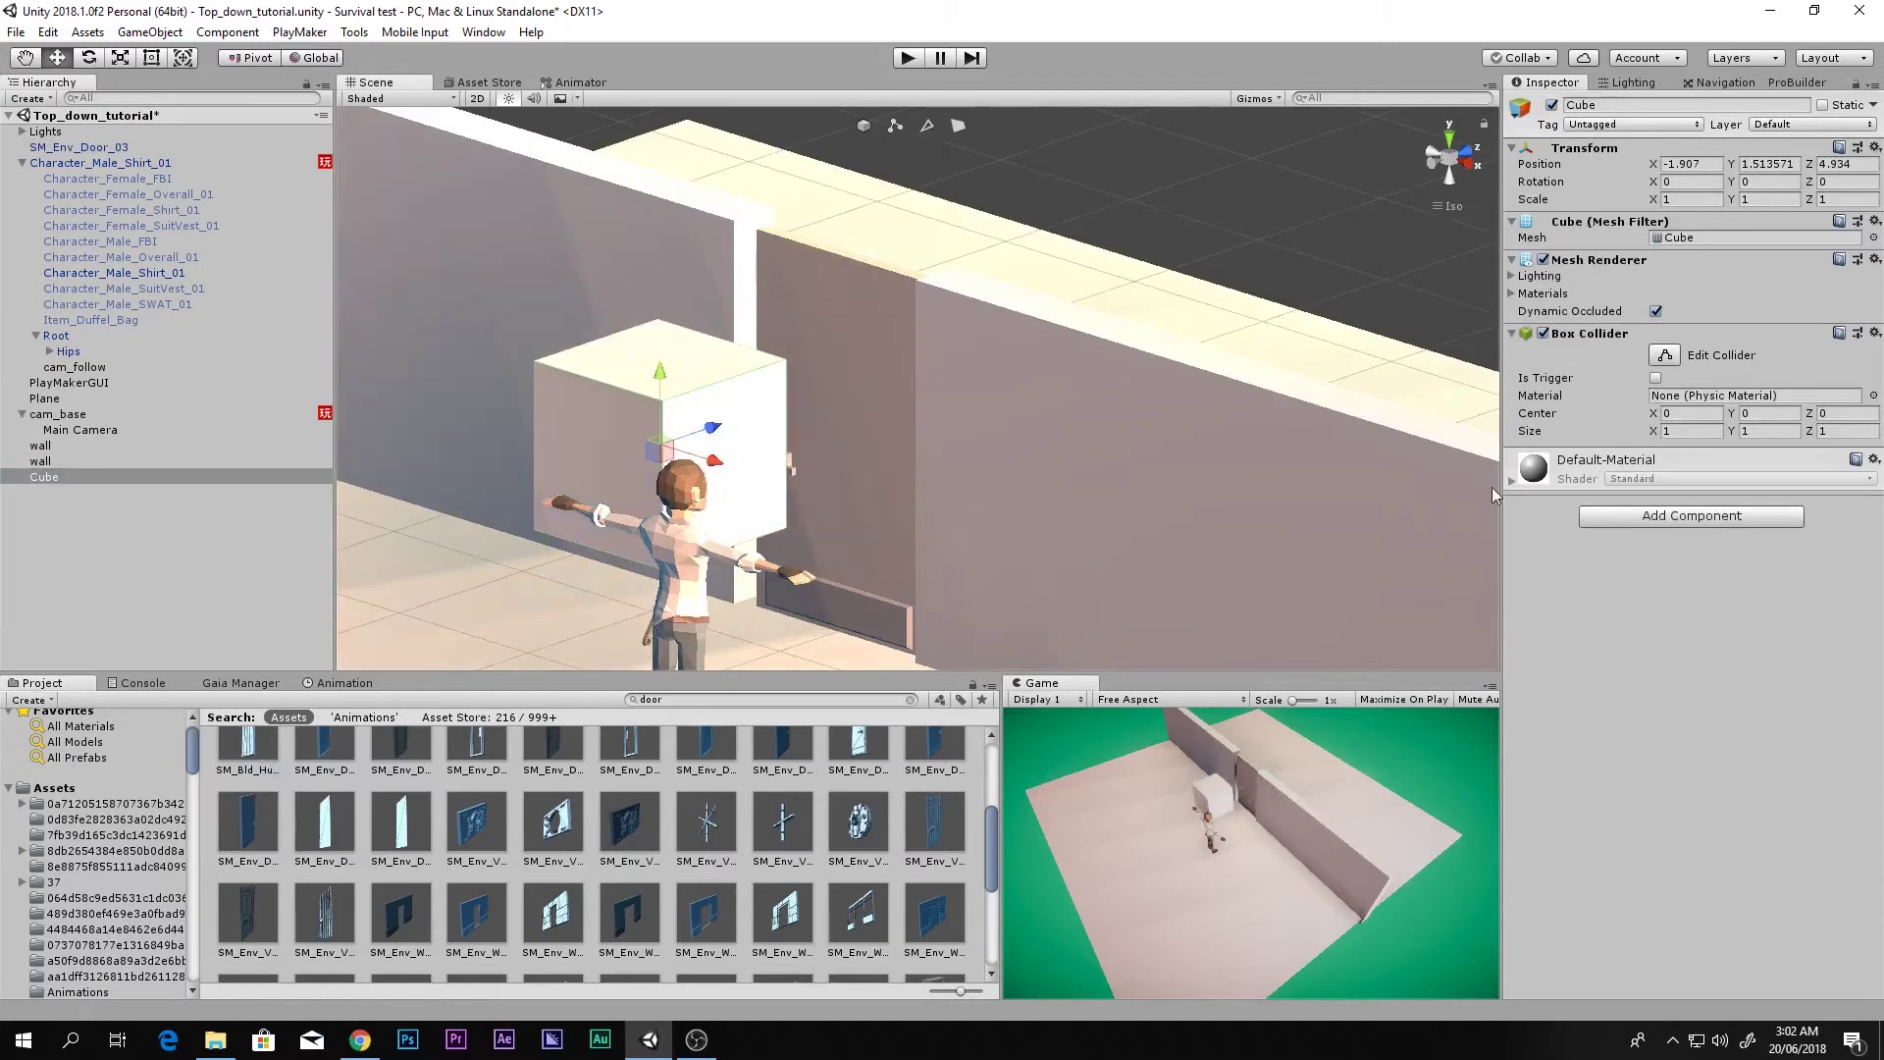
pyautogui.click(1691, 515)
pyautogui.write('hi')
pyautogui.write('r')
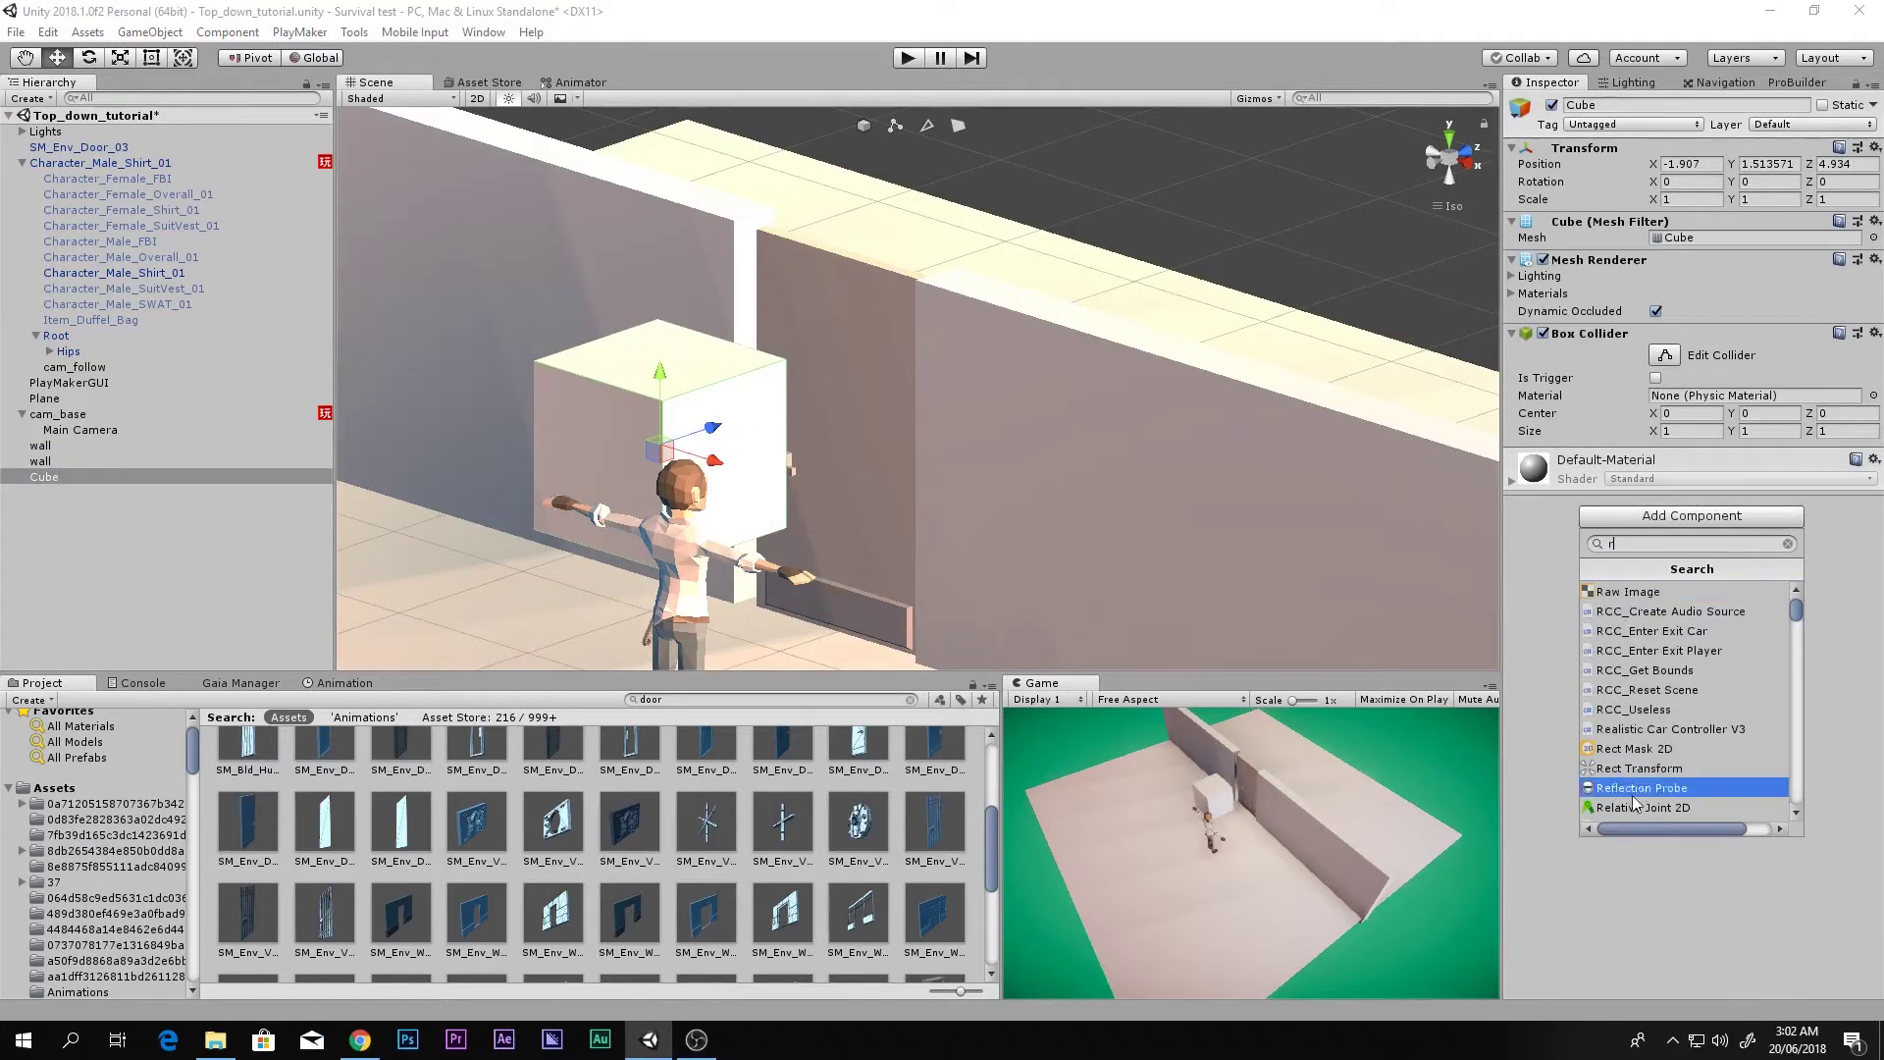
pyautogui.click(1625, 729)
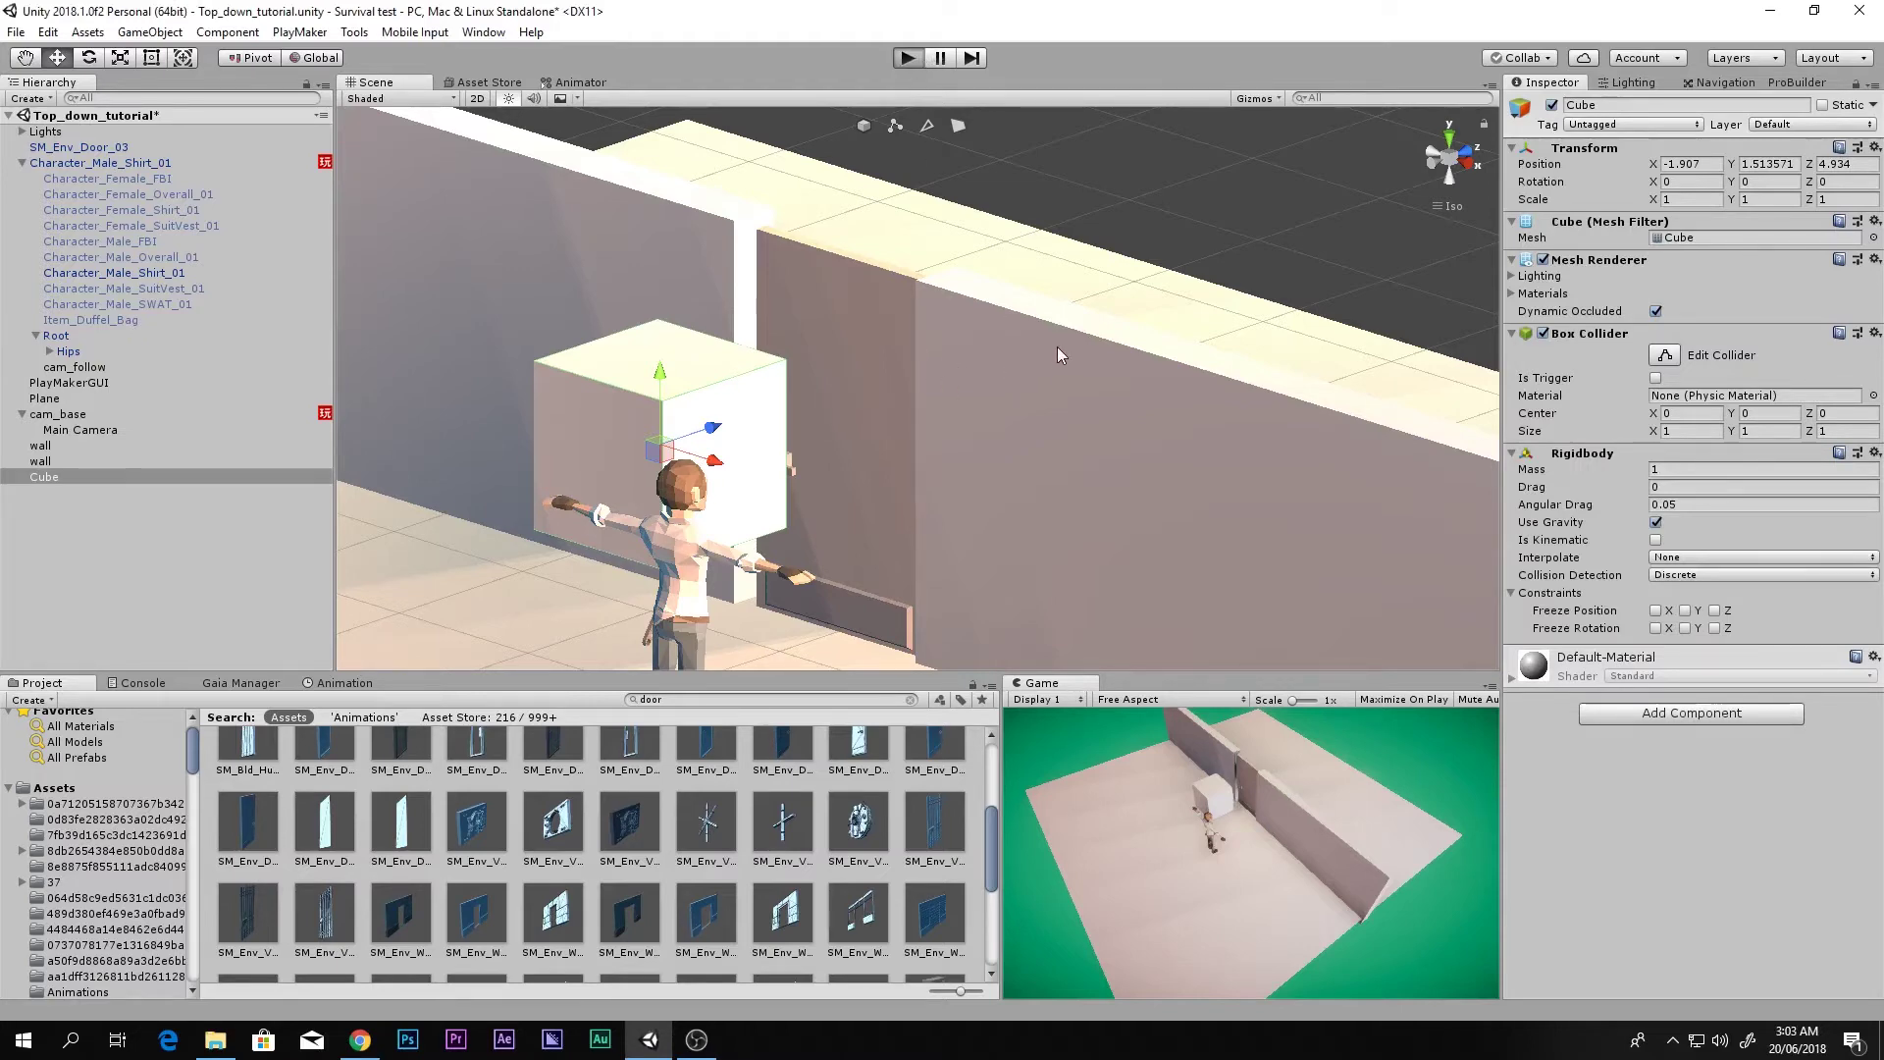
# - Play-test how the cube and door react to each other, and move the cube clear of the doorway to X -3.701
pyautogui.keyDown('alt'); pyautogui.moveTo(1057, 346); pyautogui.dragTo(638, 620); pyautogui.keyUp('alt')
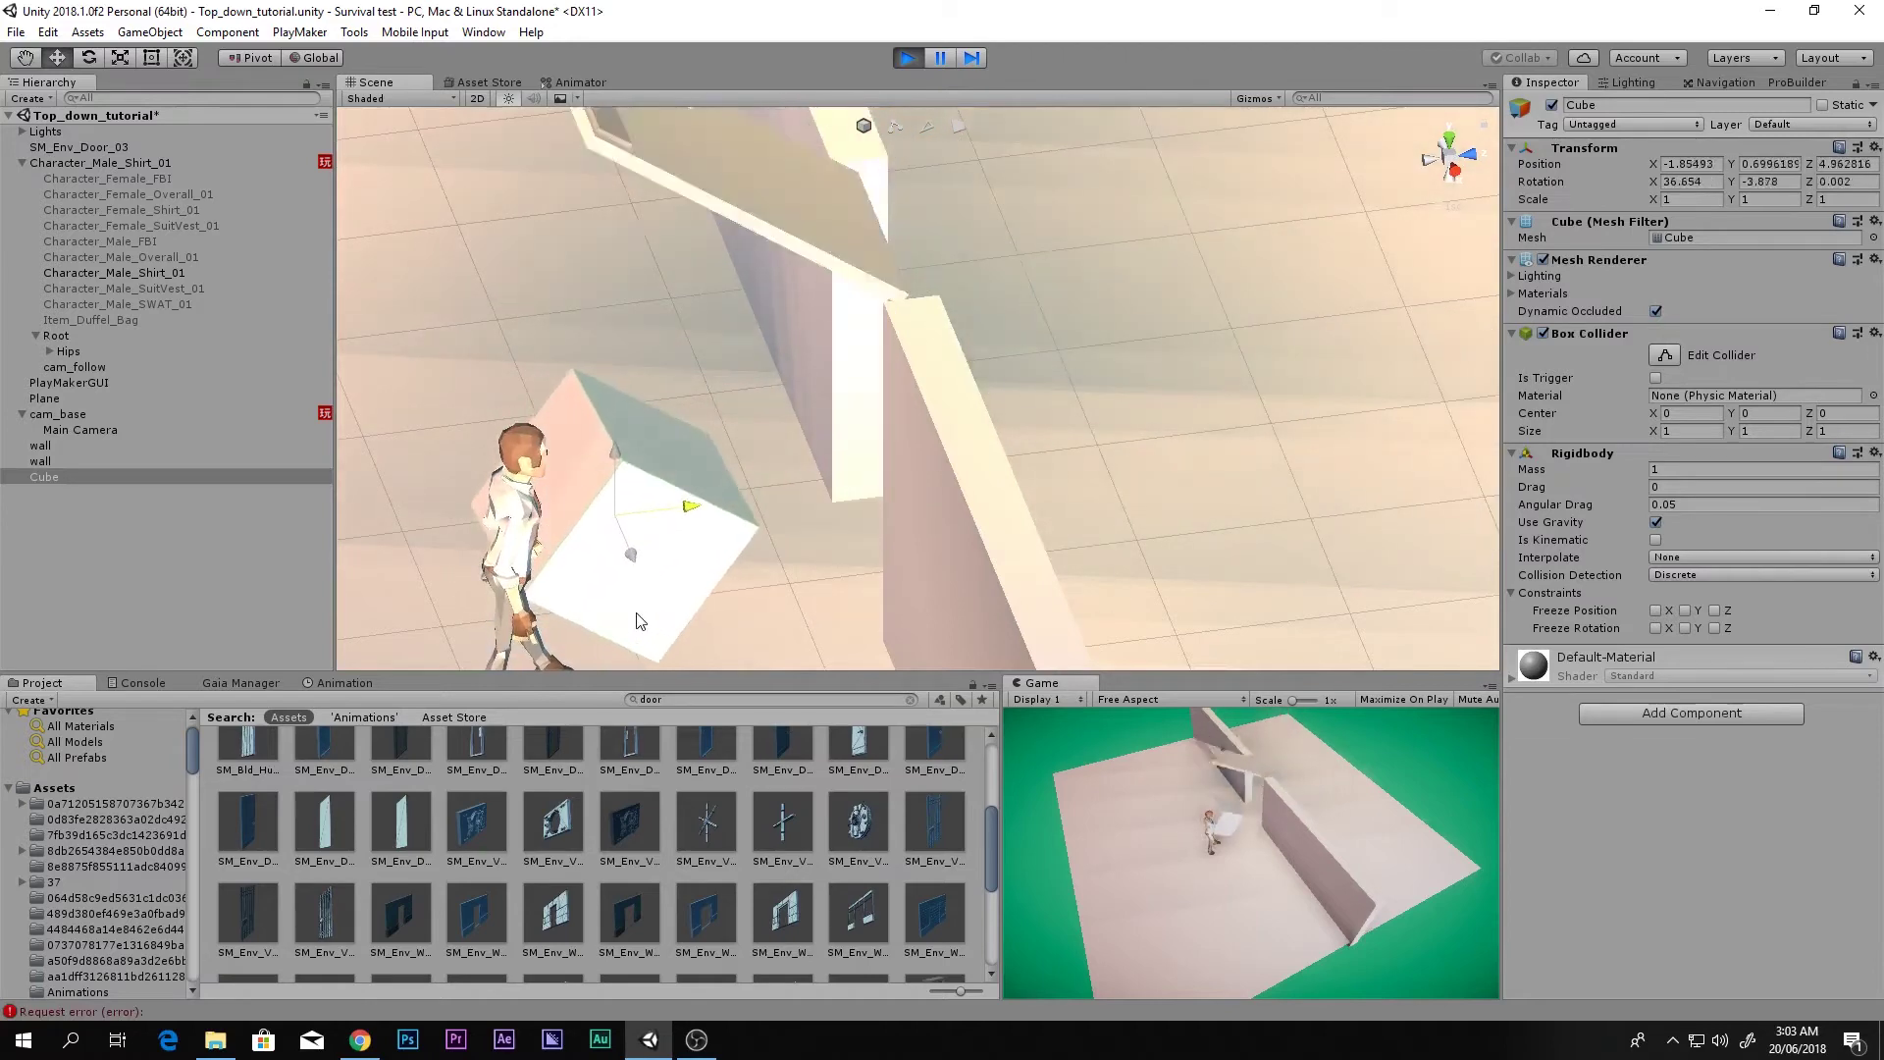
pyautogui.click(905, 57)
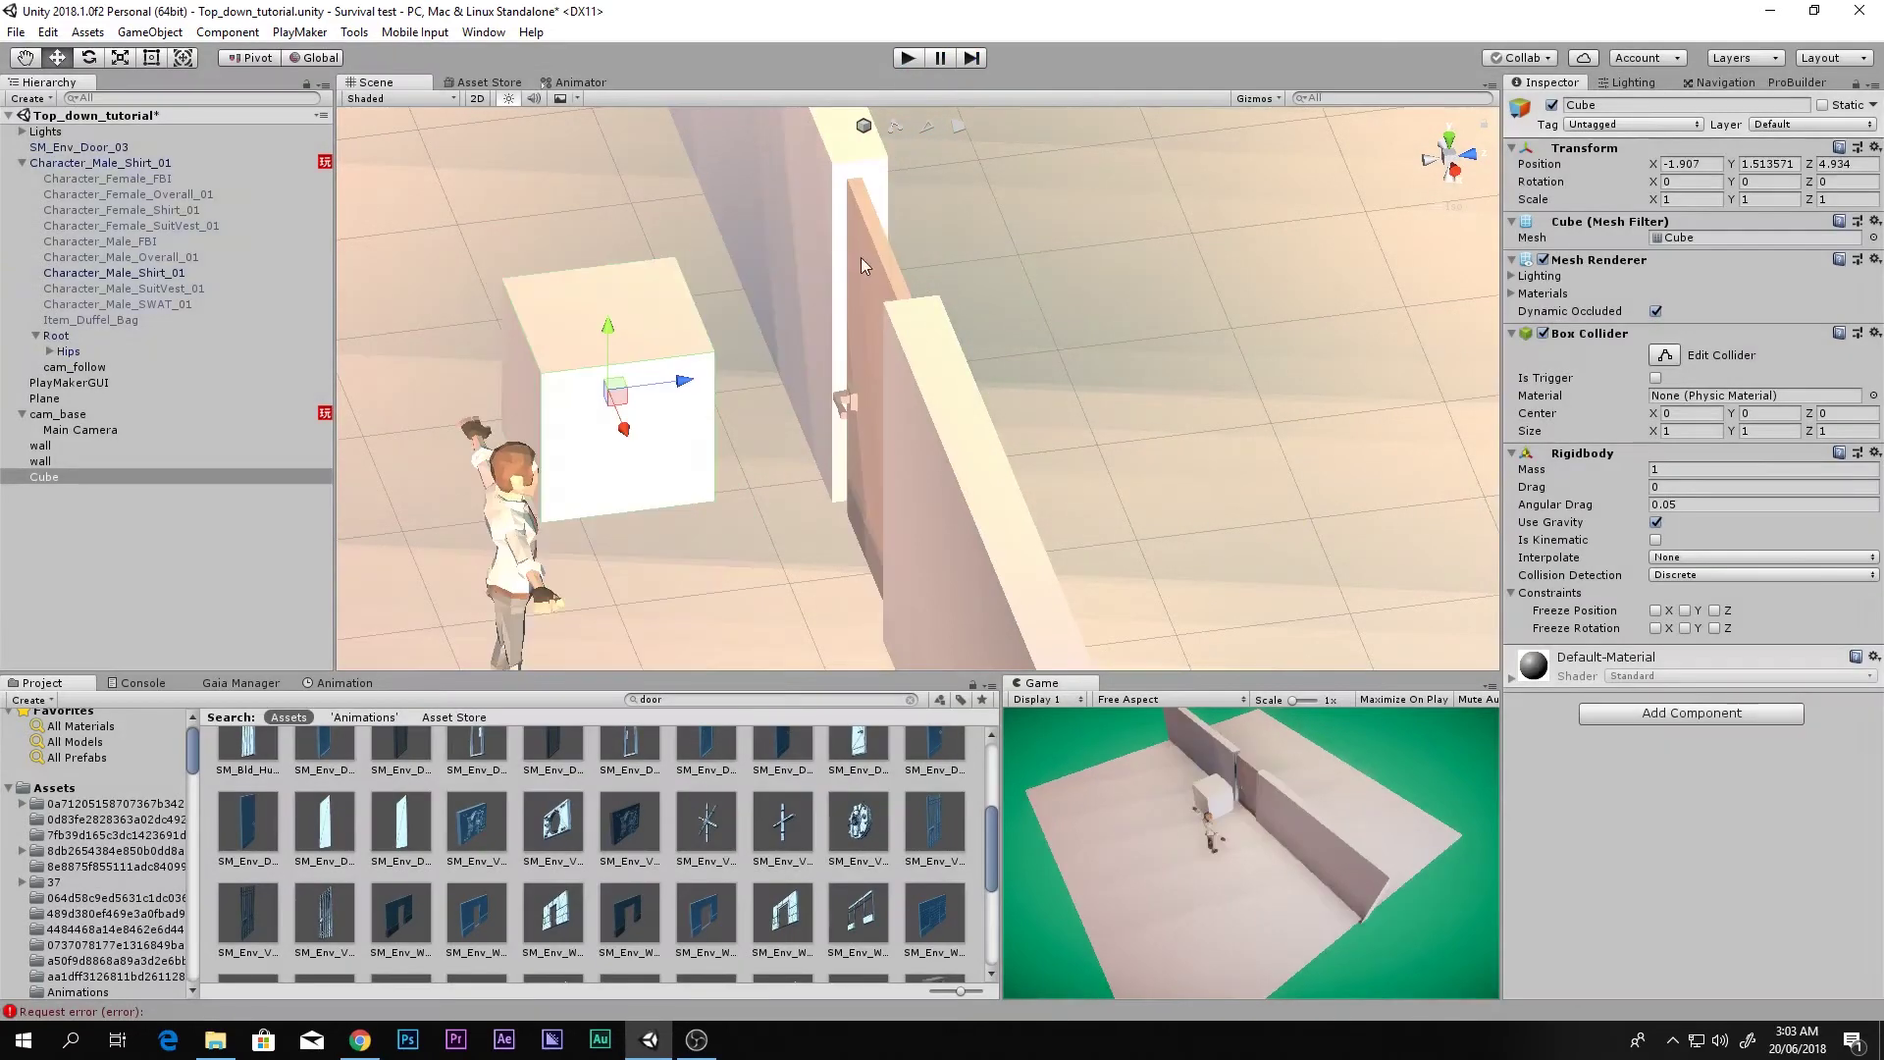
pyautogui.moveTo(914, 296); pyautogui.dragTo(1286, 218, button='right')
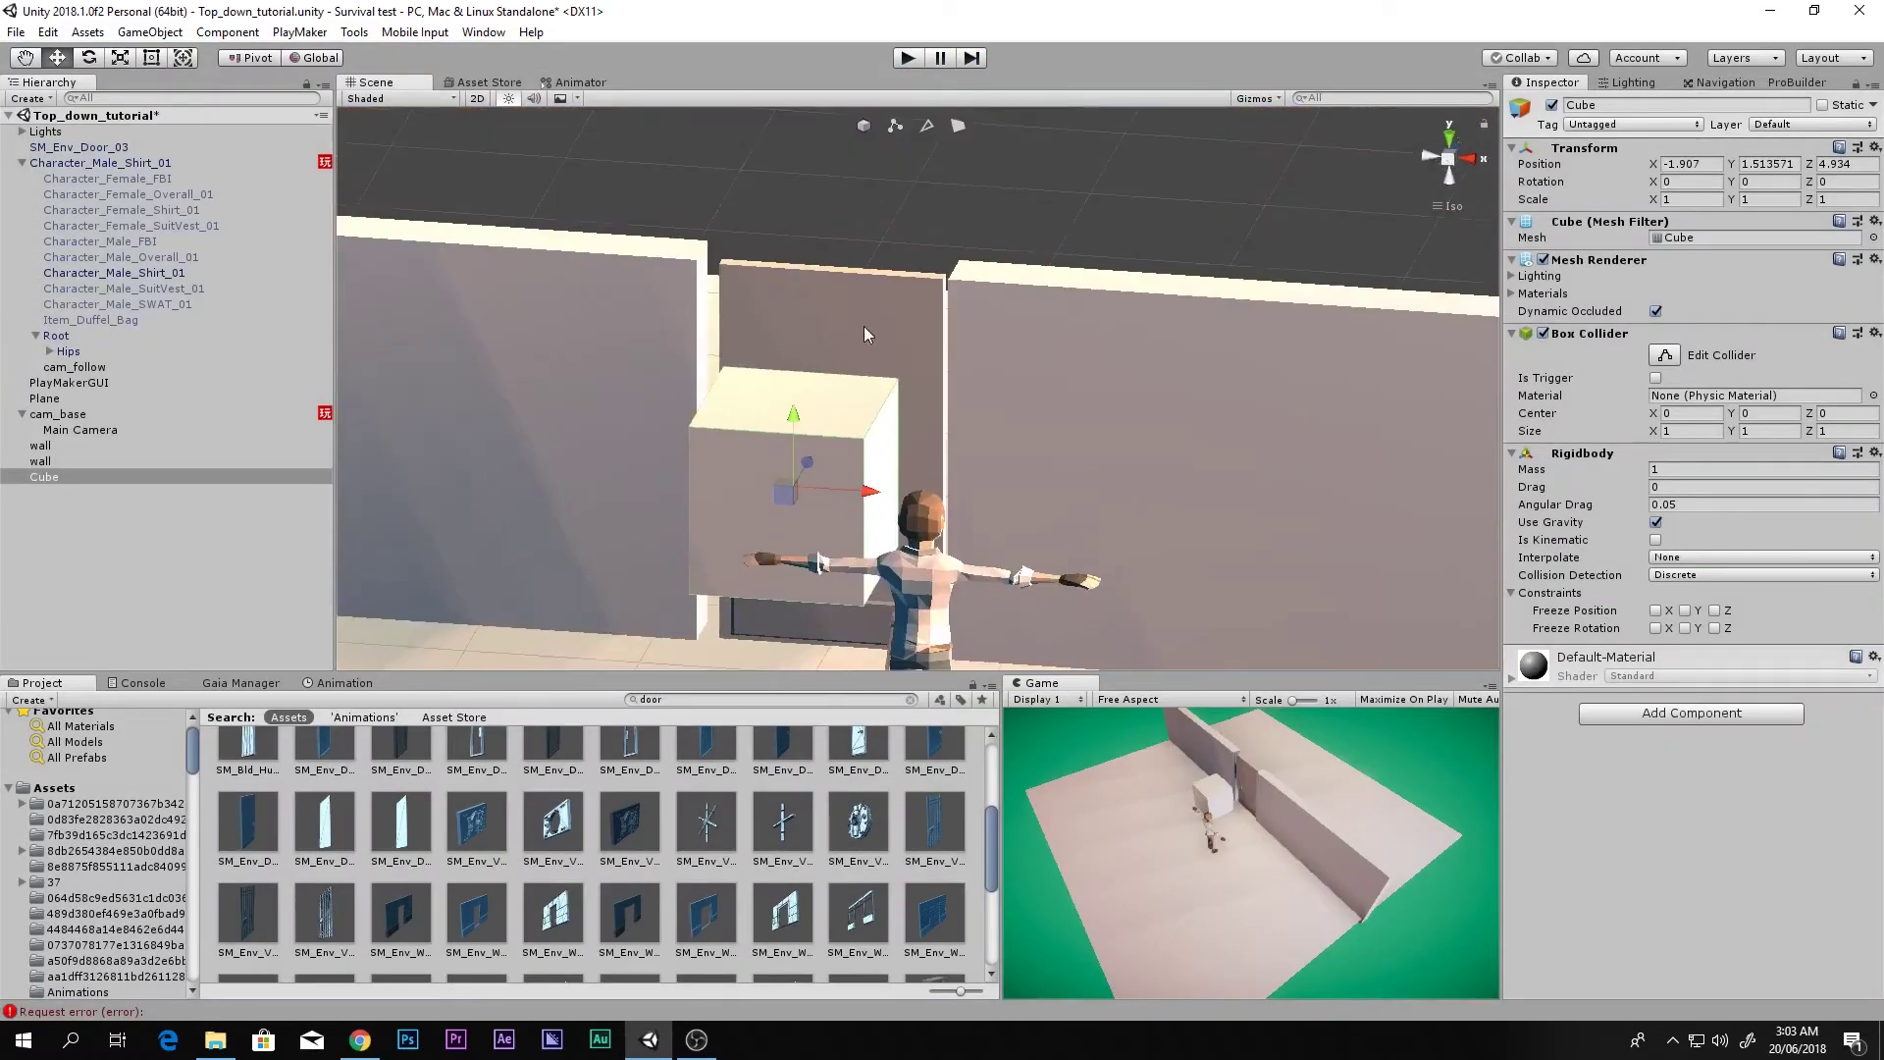
pyautogui.moveTo(869, 497); pyautogui.dragTo(554, 476)
pyautogui.moveTo(800, 420); pyautogui.dragTo(863, 367, button='right')
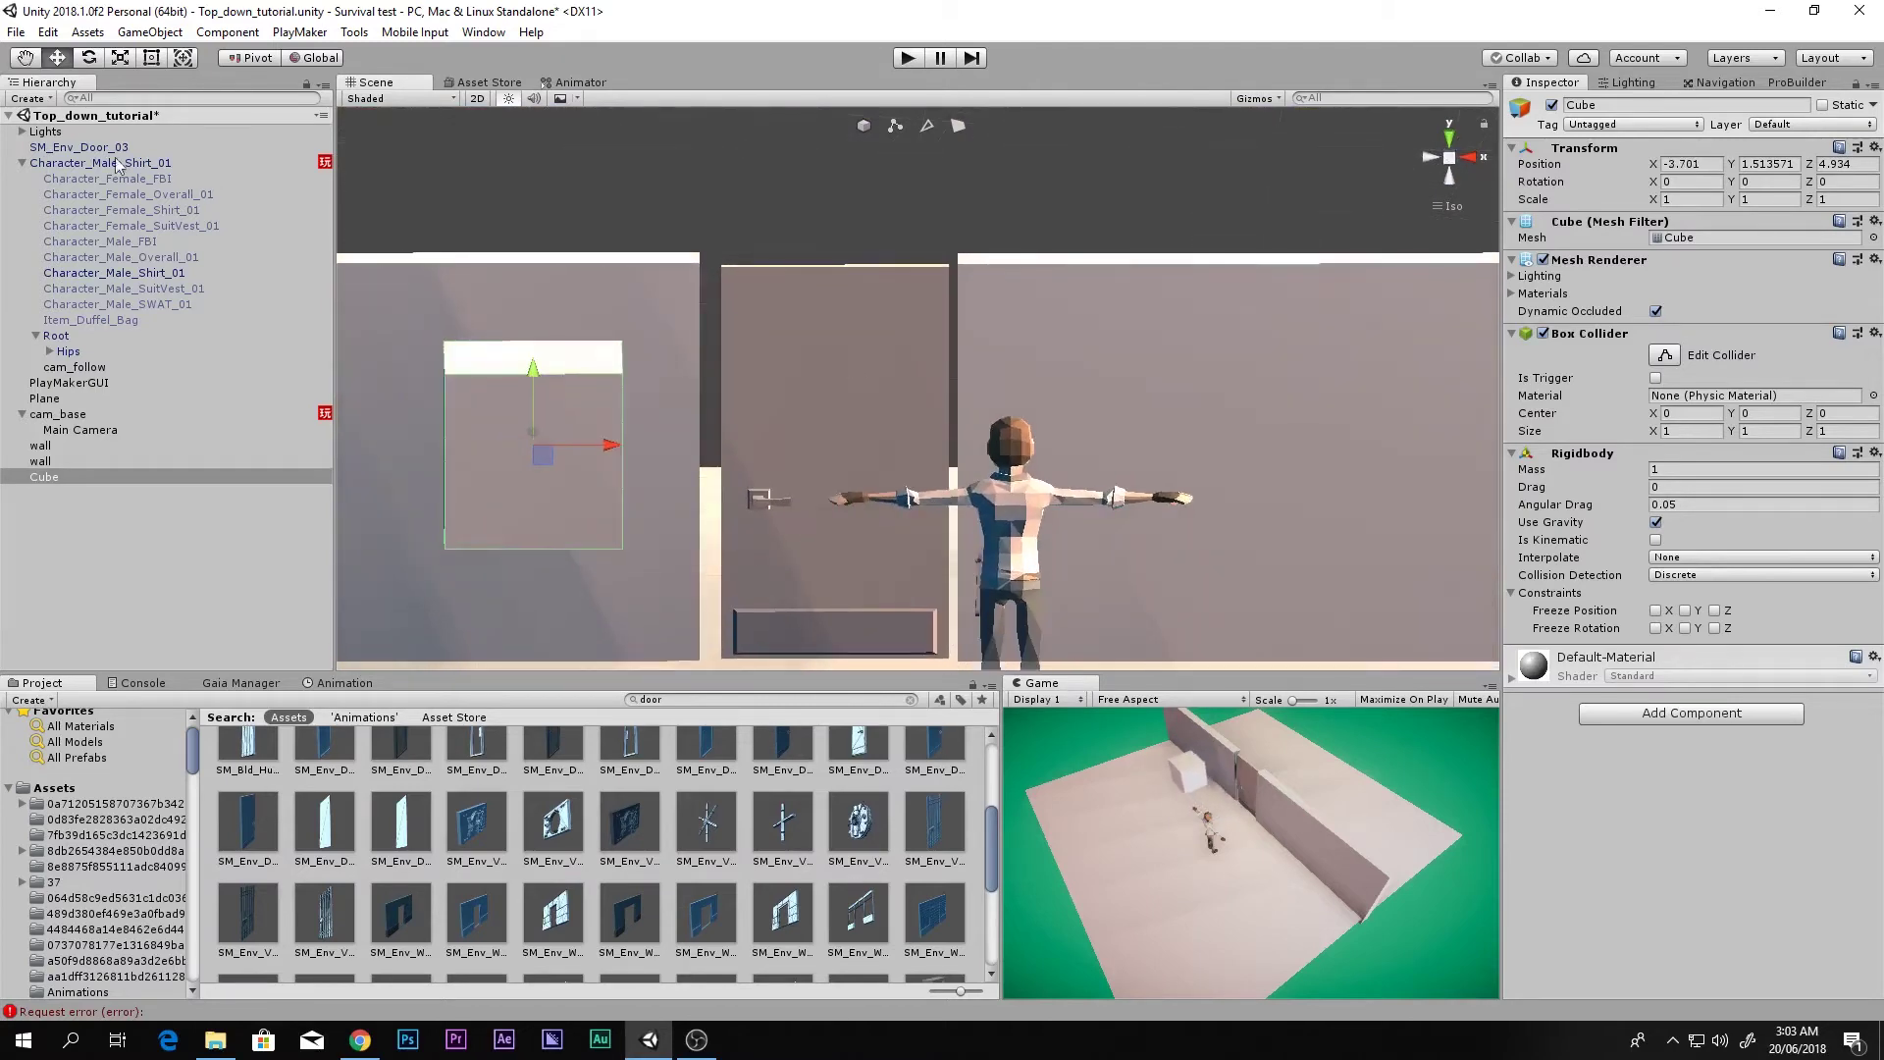
# - Set the Hinge Joint axis of SM_Env_Door_03 to X 0, Y 1
pyautogui.click(102, 155)
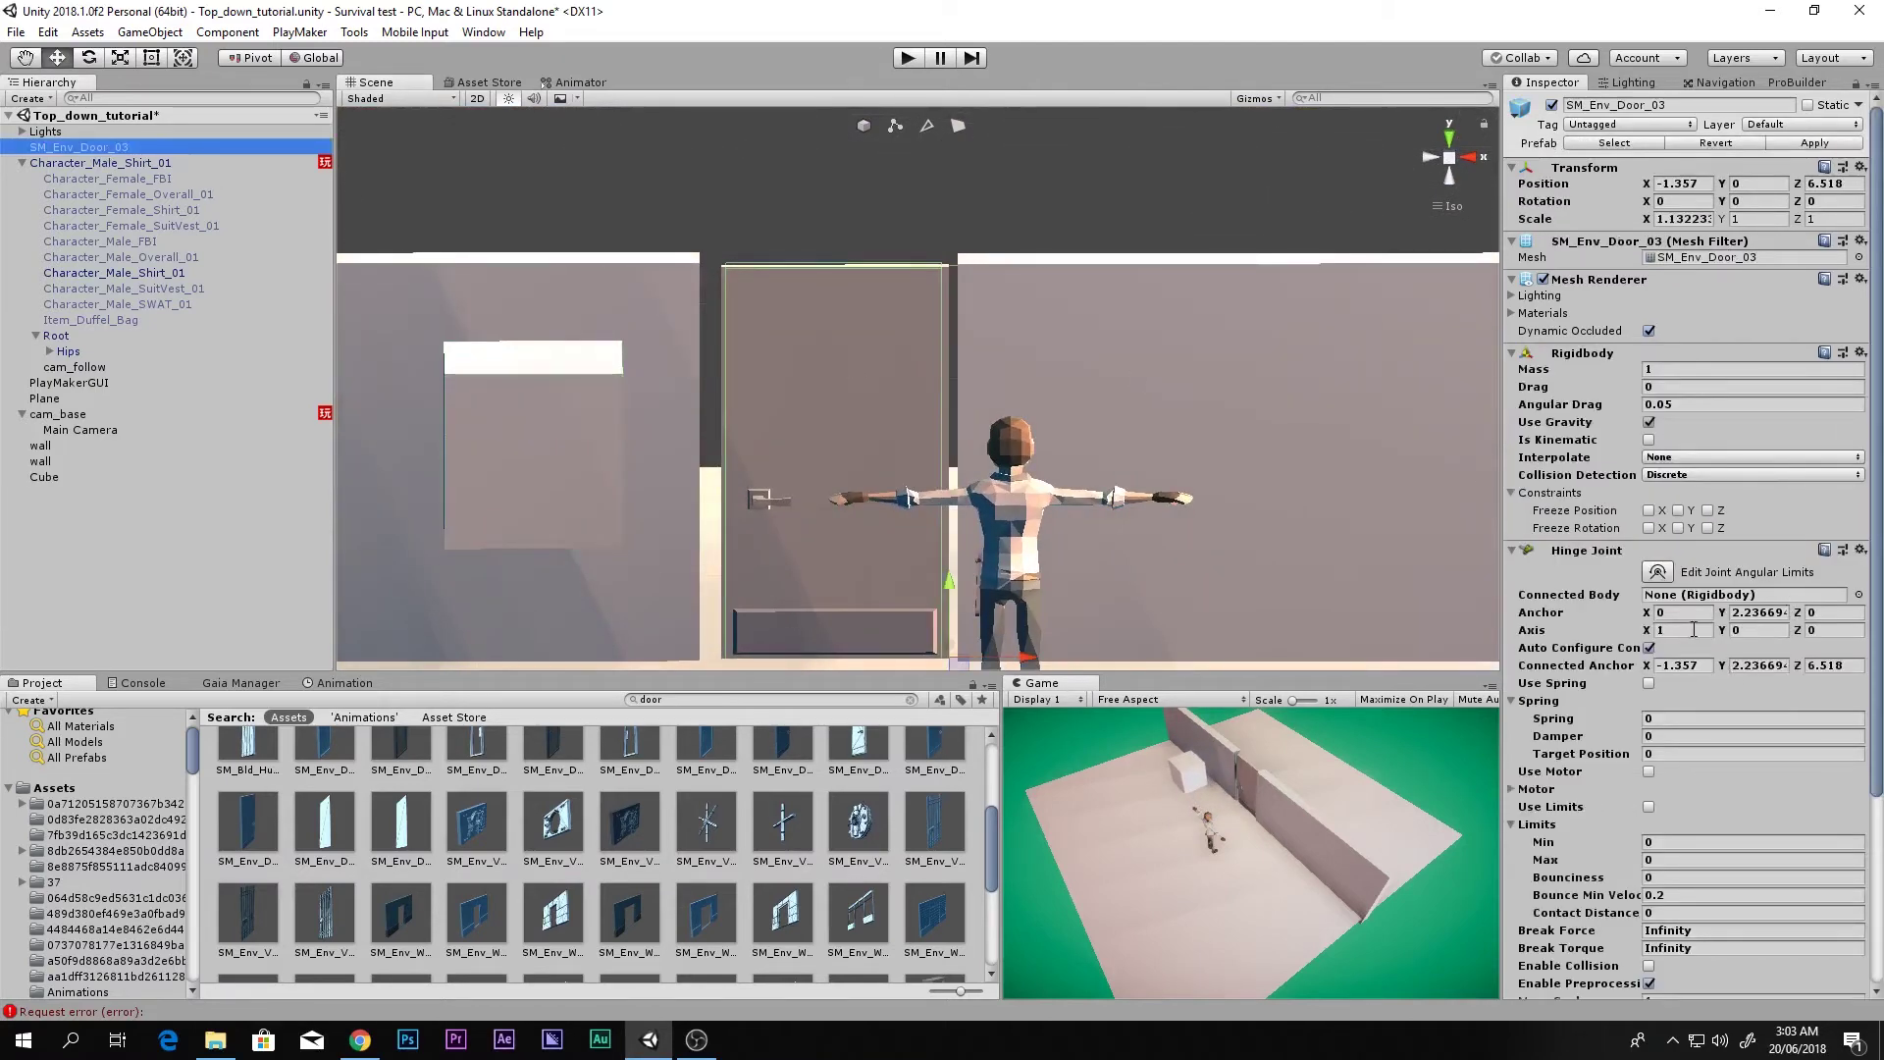
pyautogui.click(1694, 630)
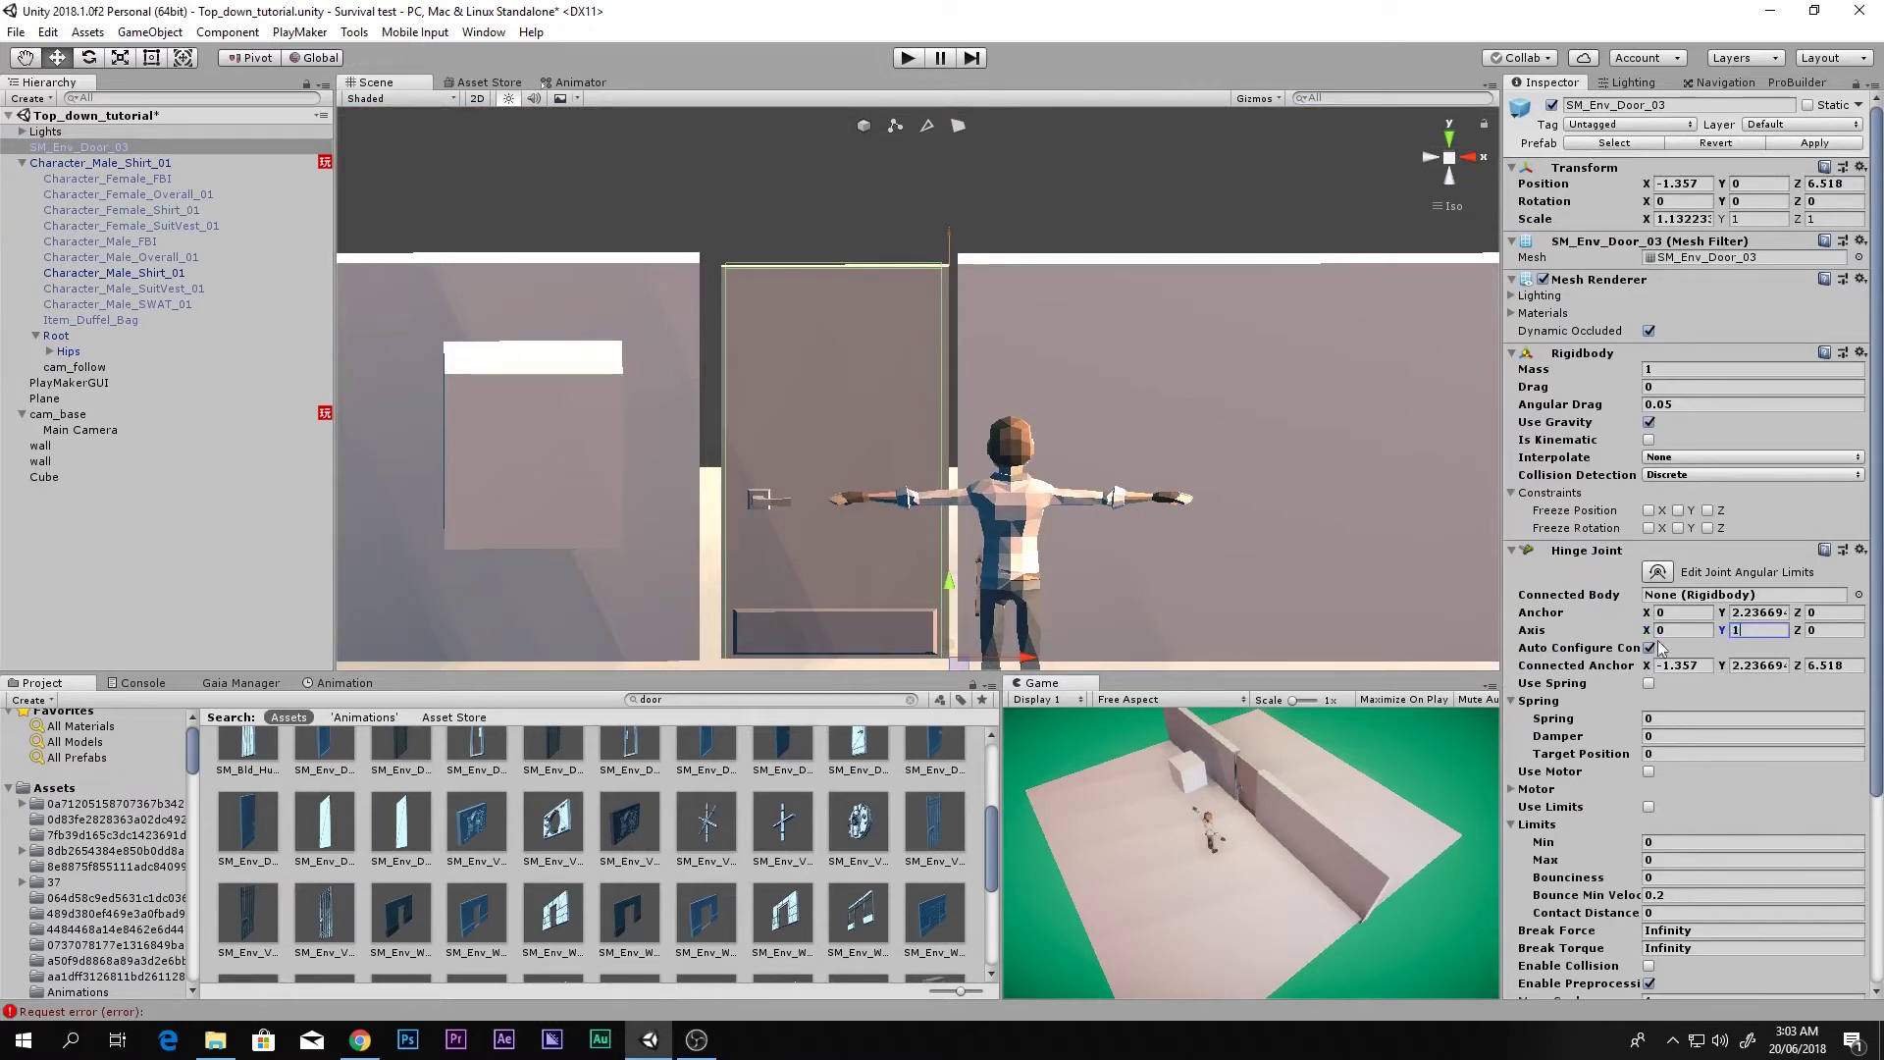
# - Play-test the hinged door by moving the cube against it and watching the swing, and end the test
pyautogui.click(923, 58)
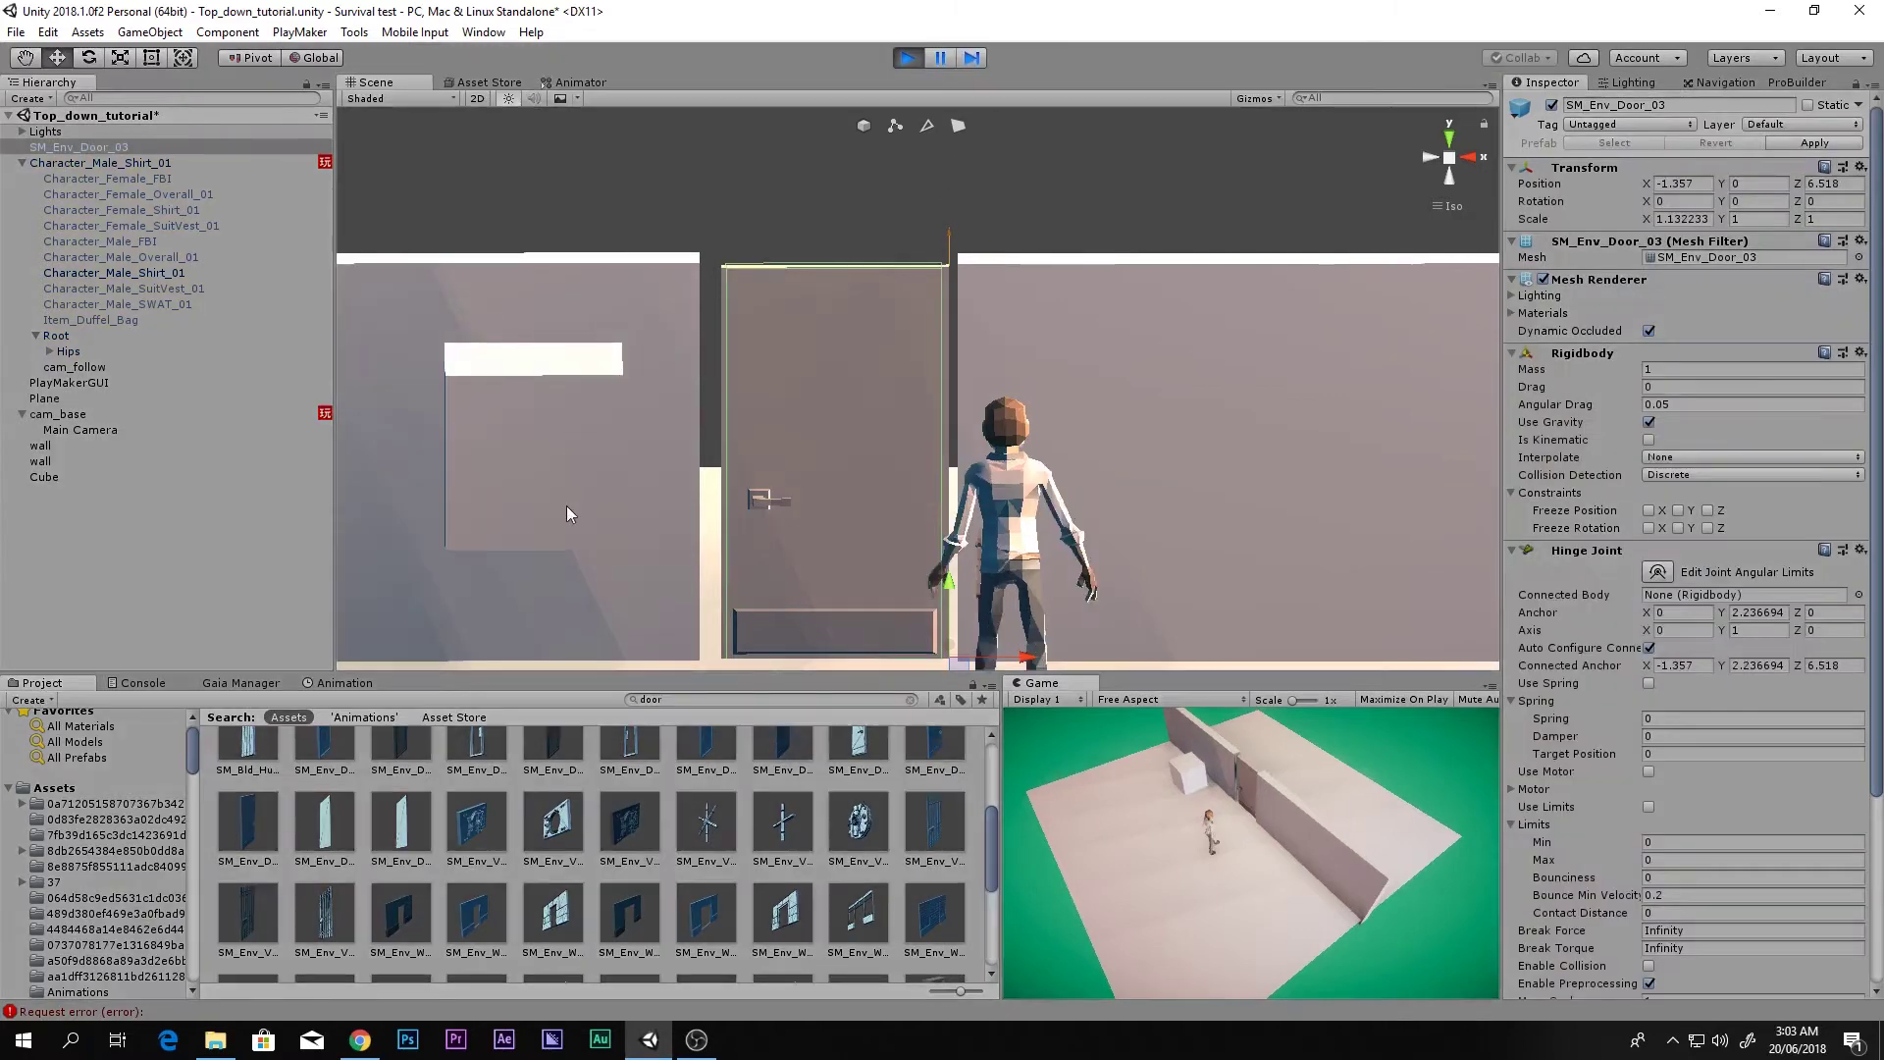
pyautogui.click(562, 616)
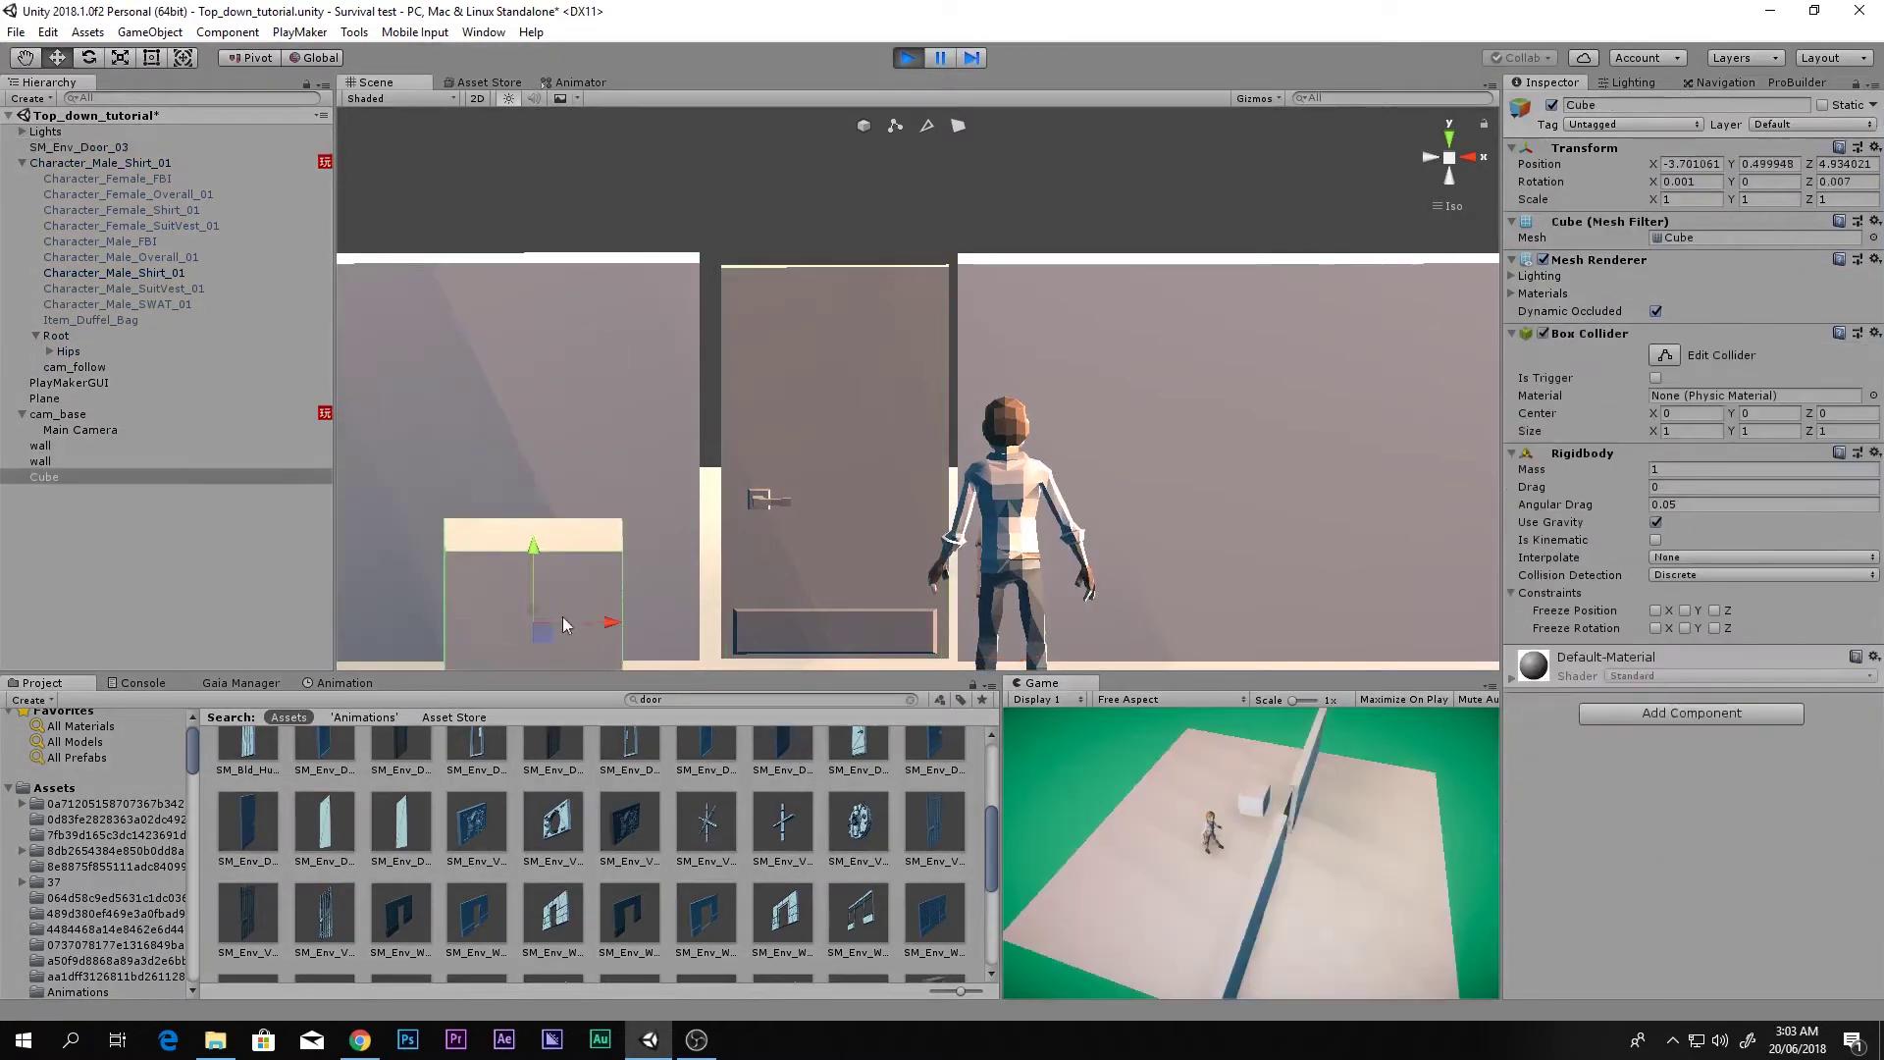
pyautogui.moveTo(591, 618); pyautogui.dragTo(820, 622)
pyautogui.click(600, 623)
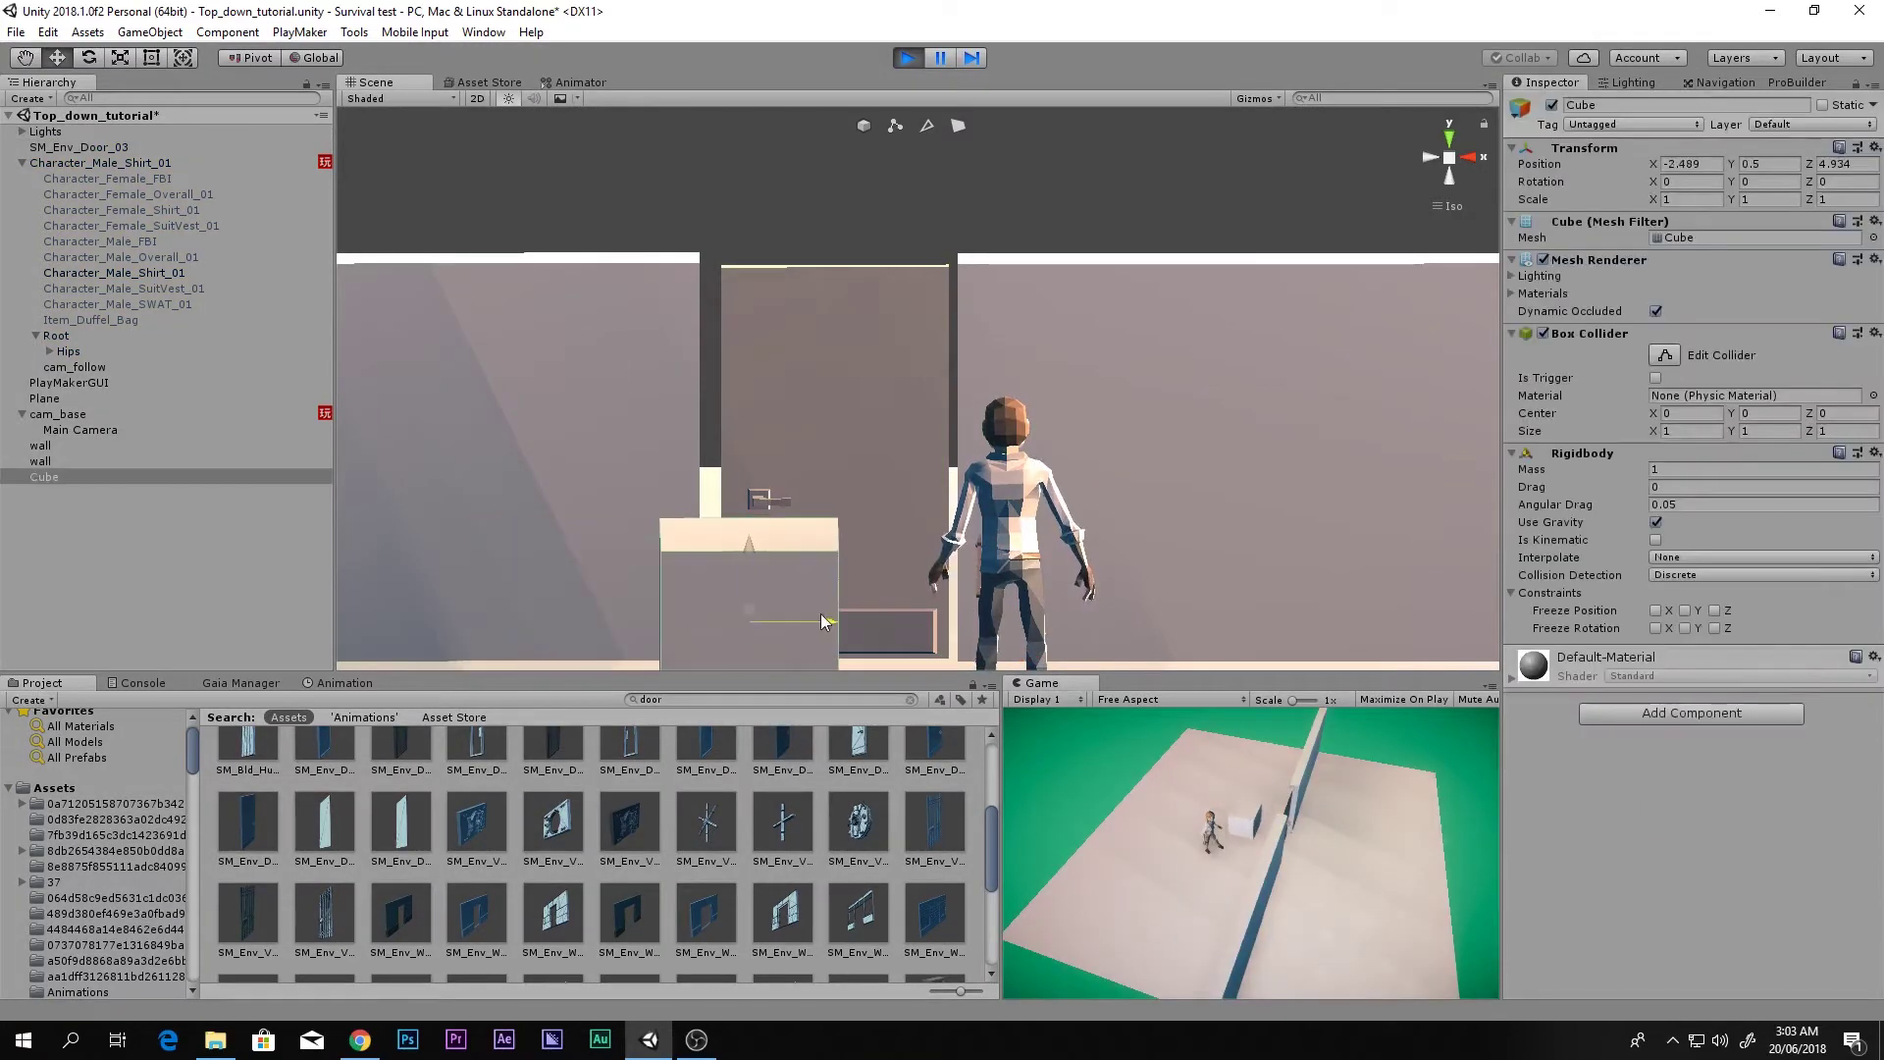
pyautogui.moveTo(1129, 510); pyautogui.dragTo(862, 586, button='right')
pyautogui.moveTo(613, 596)
pyautogui.mouseDown()
pyautogui.moveTo(664, 628)
pyautogui.moveTo(710, 577)
pyautogui.moveTo(1084, 480)
pyautogui.moveTo(694, 607)
pyautogui.moveTo(1085, 463)
pyautogui.moveTo(579, 584)
pyautogui.moveTo(620, 569)
pyautogui.mouseUp()
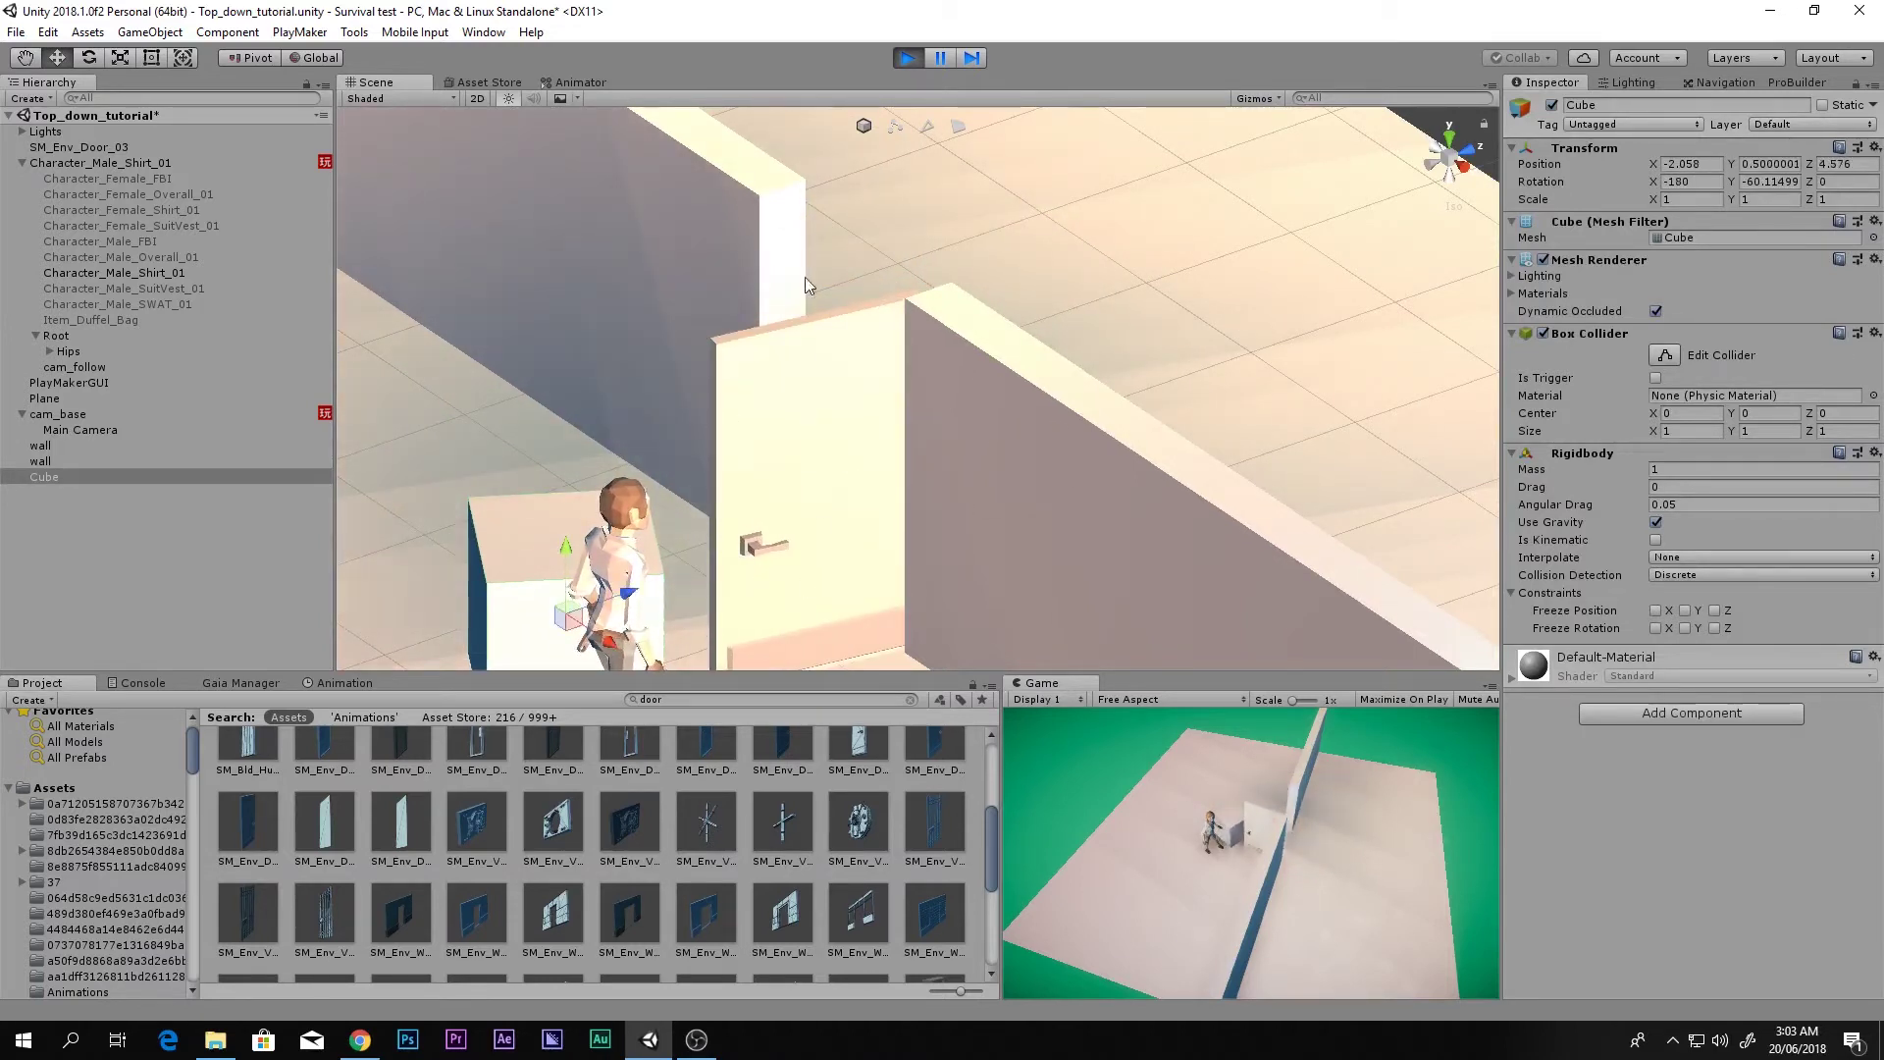
pyautogui.click(906, 59)
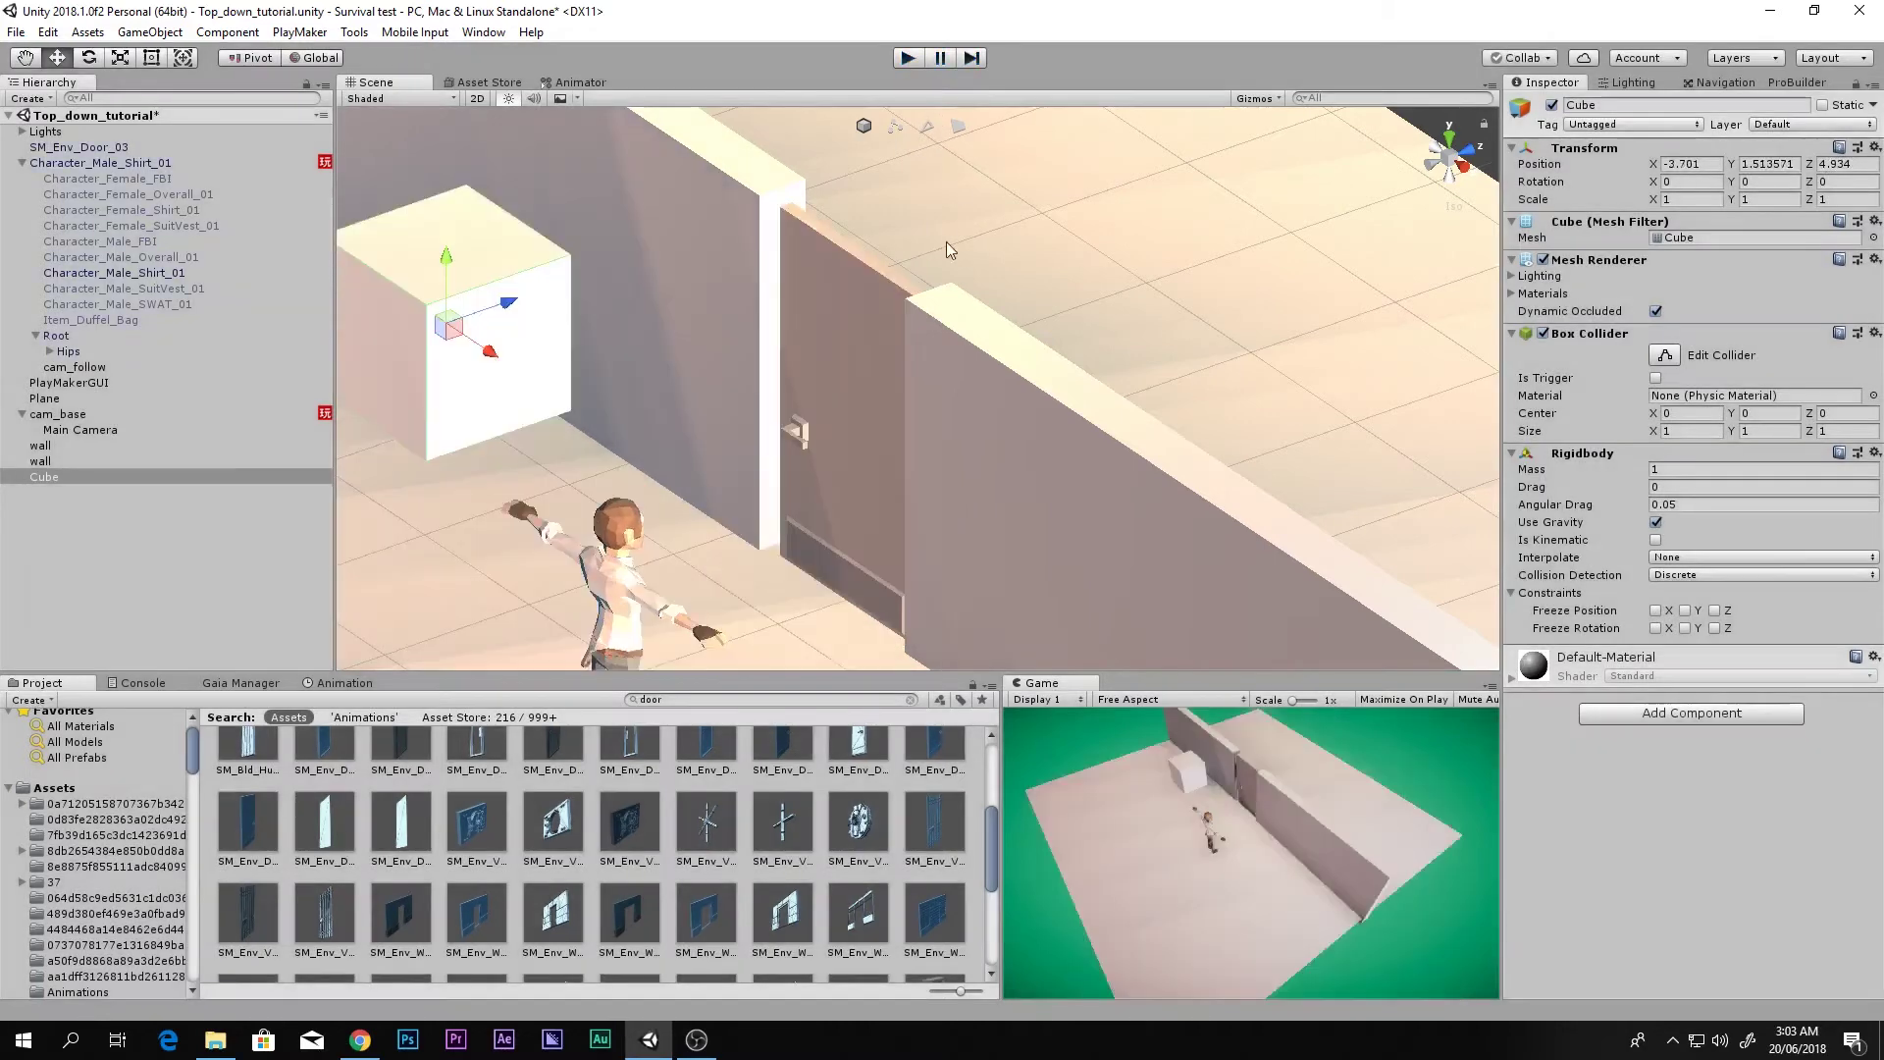
# - Enable Use Spring on the Hinge Joint of SM_Env_Door_03 with a Spring value of 8
pyautogui.click(821, 293)
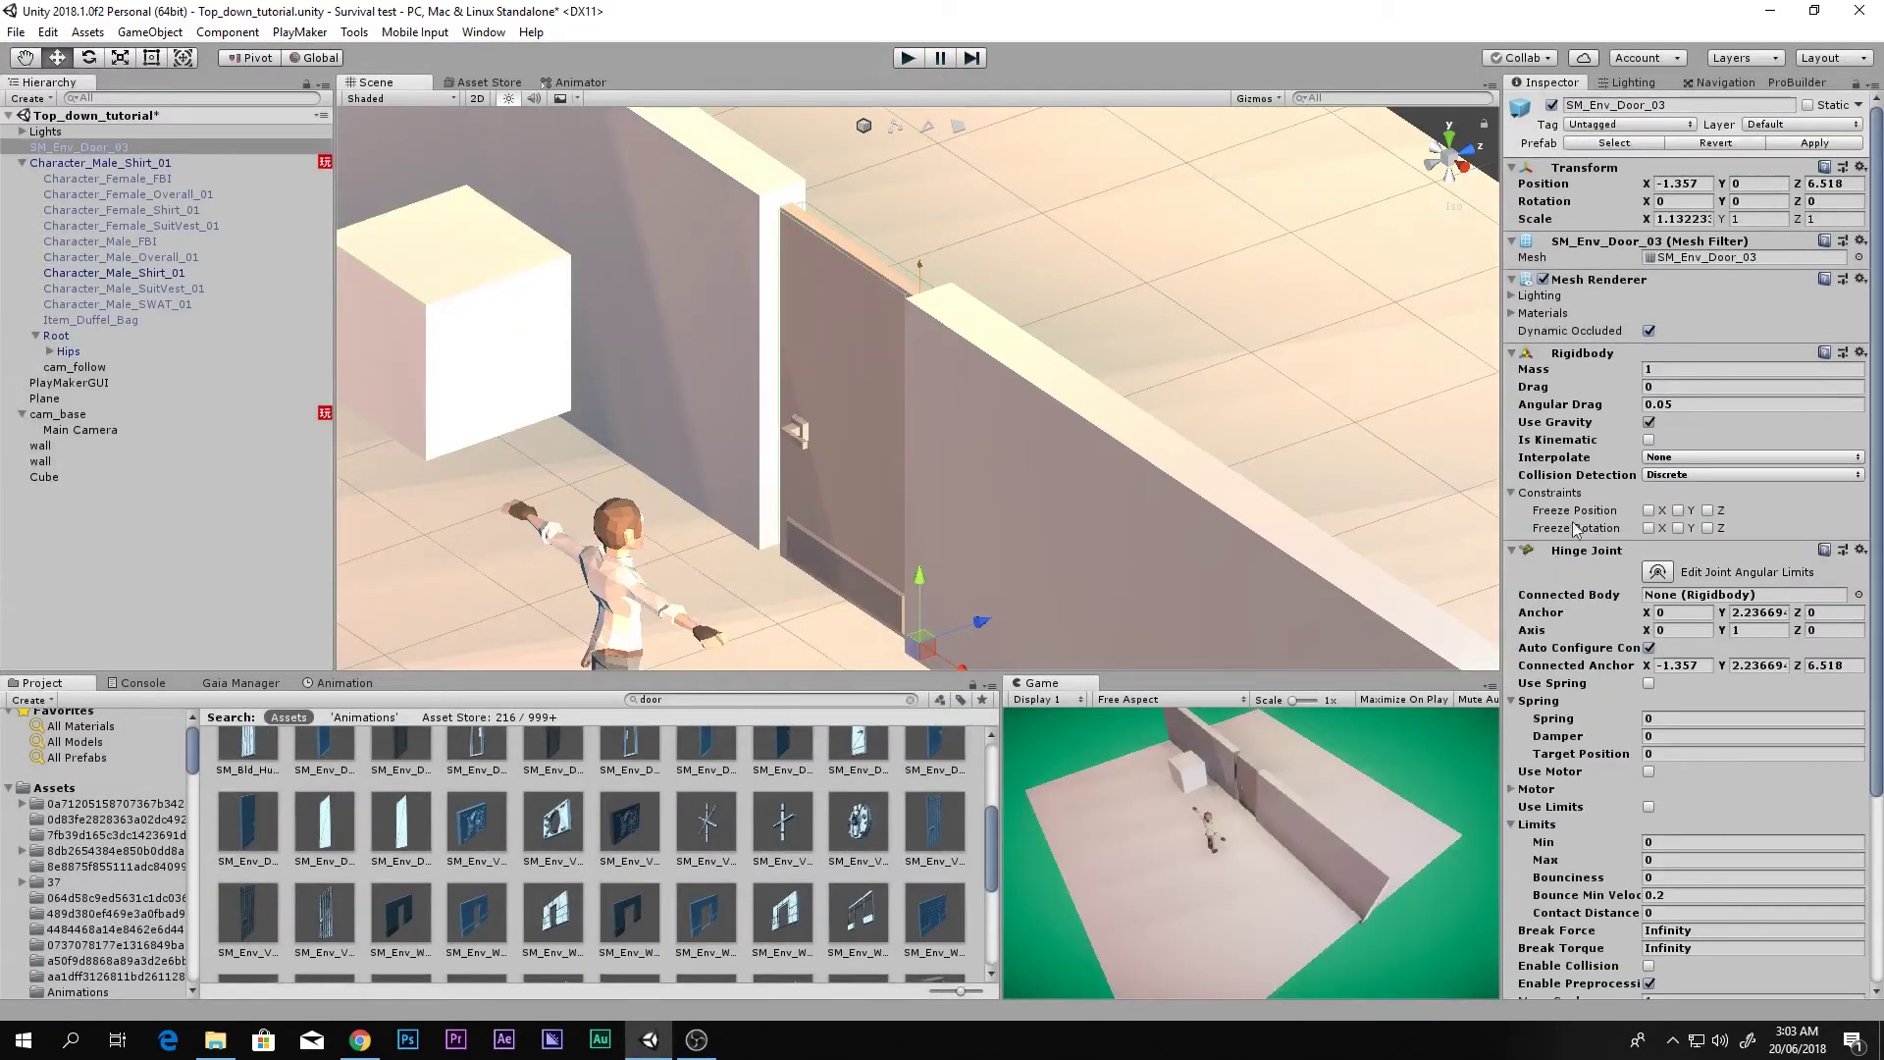
pyautogui.click(1649, 684)
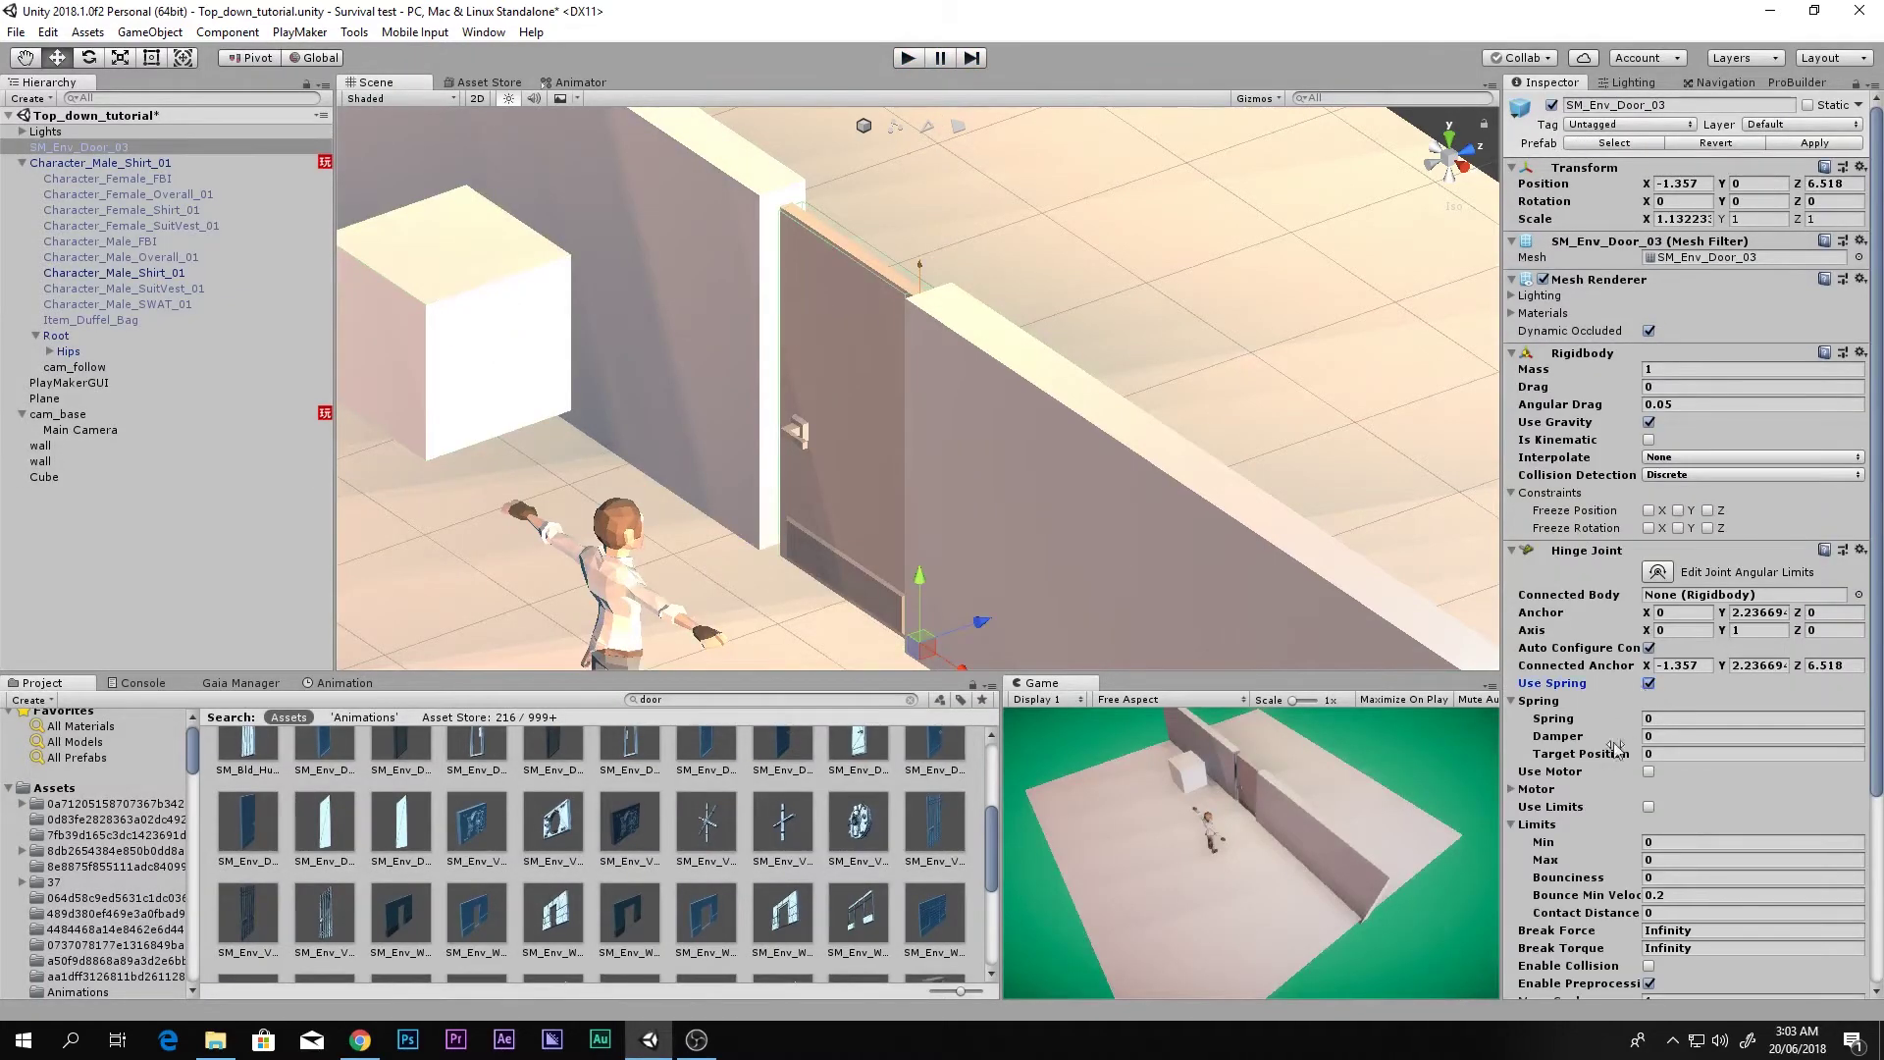
pyautogui.click(1687, 723)
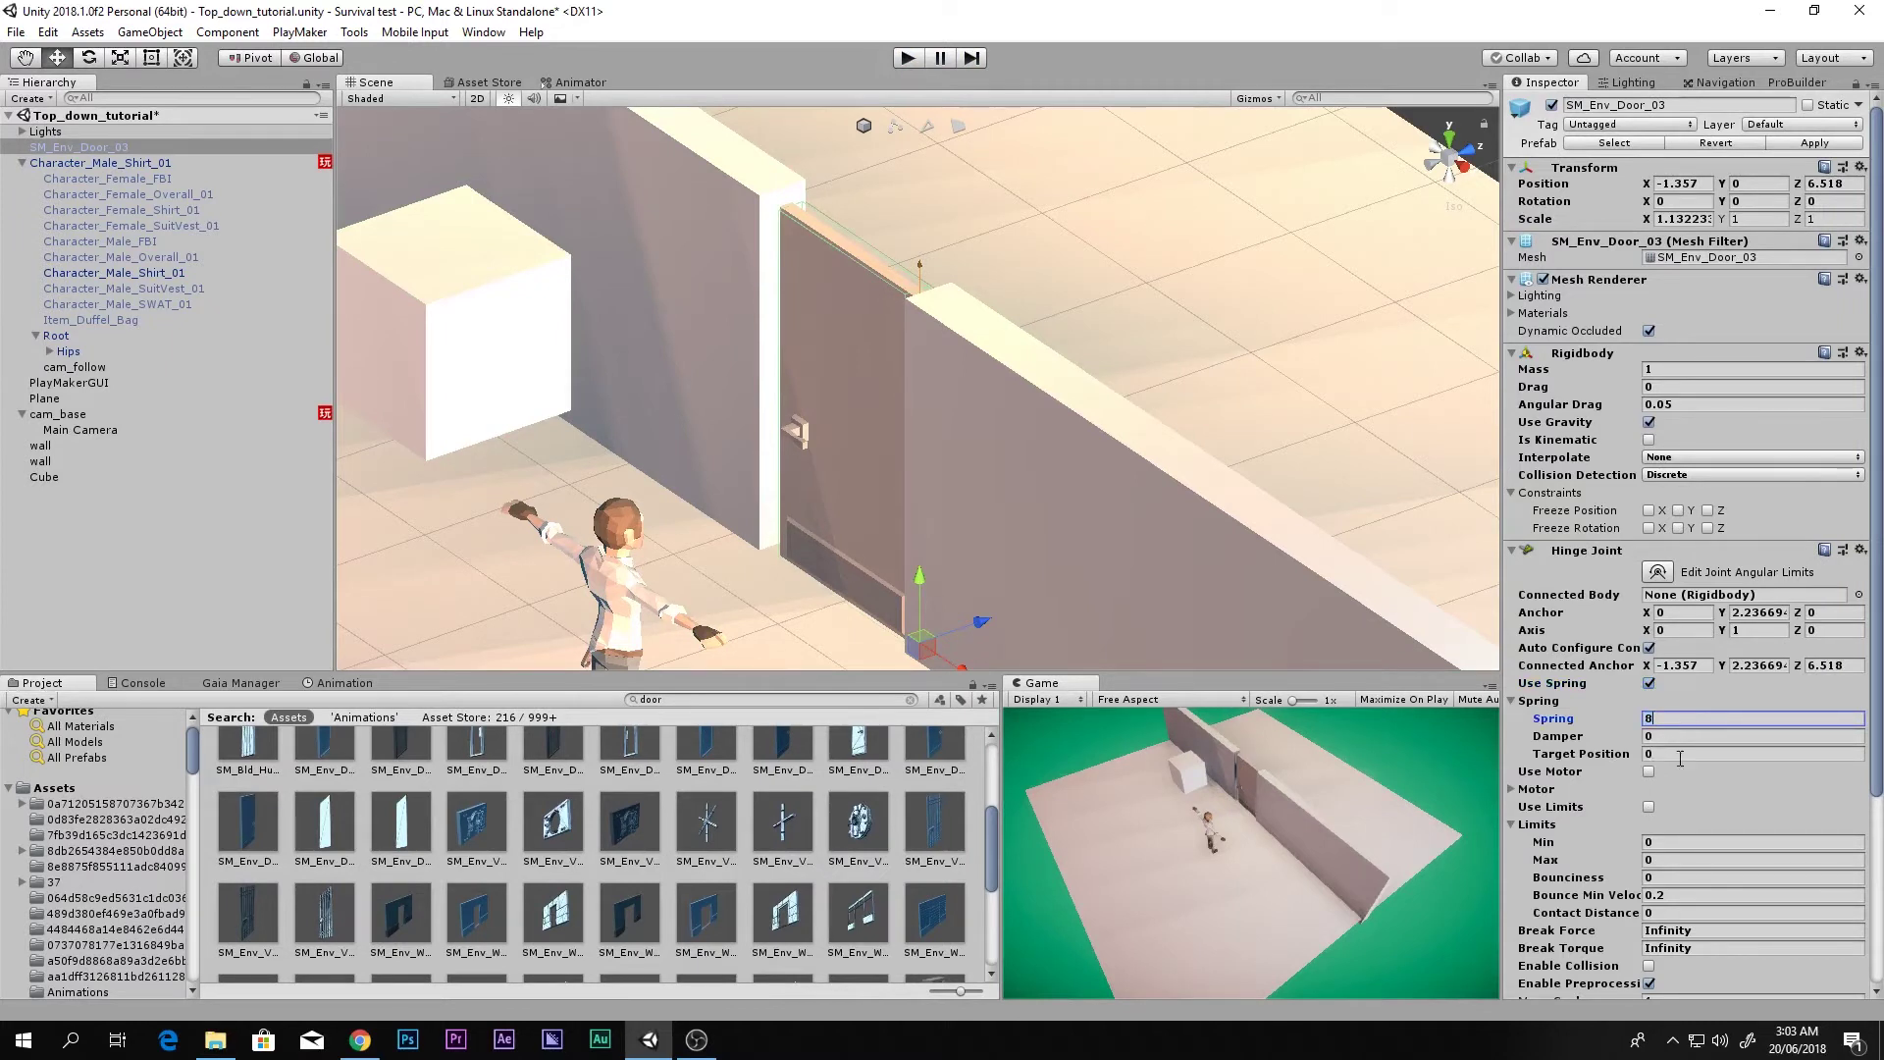
# - Enable Use Limits on the door's Hinge Joint with Min -90 and Max 90
pyautogui.click(1648, 807)
pyautogui.click(1600, 843)
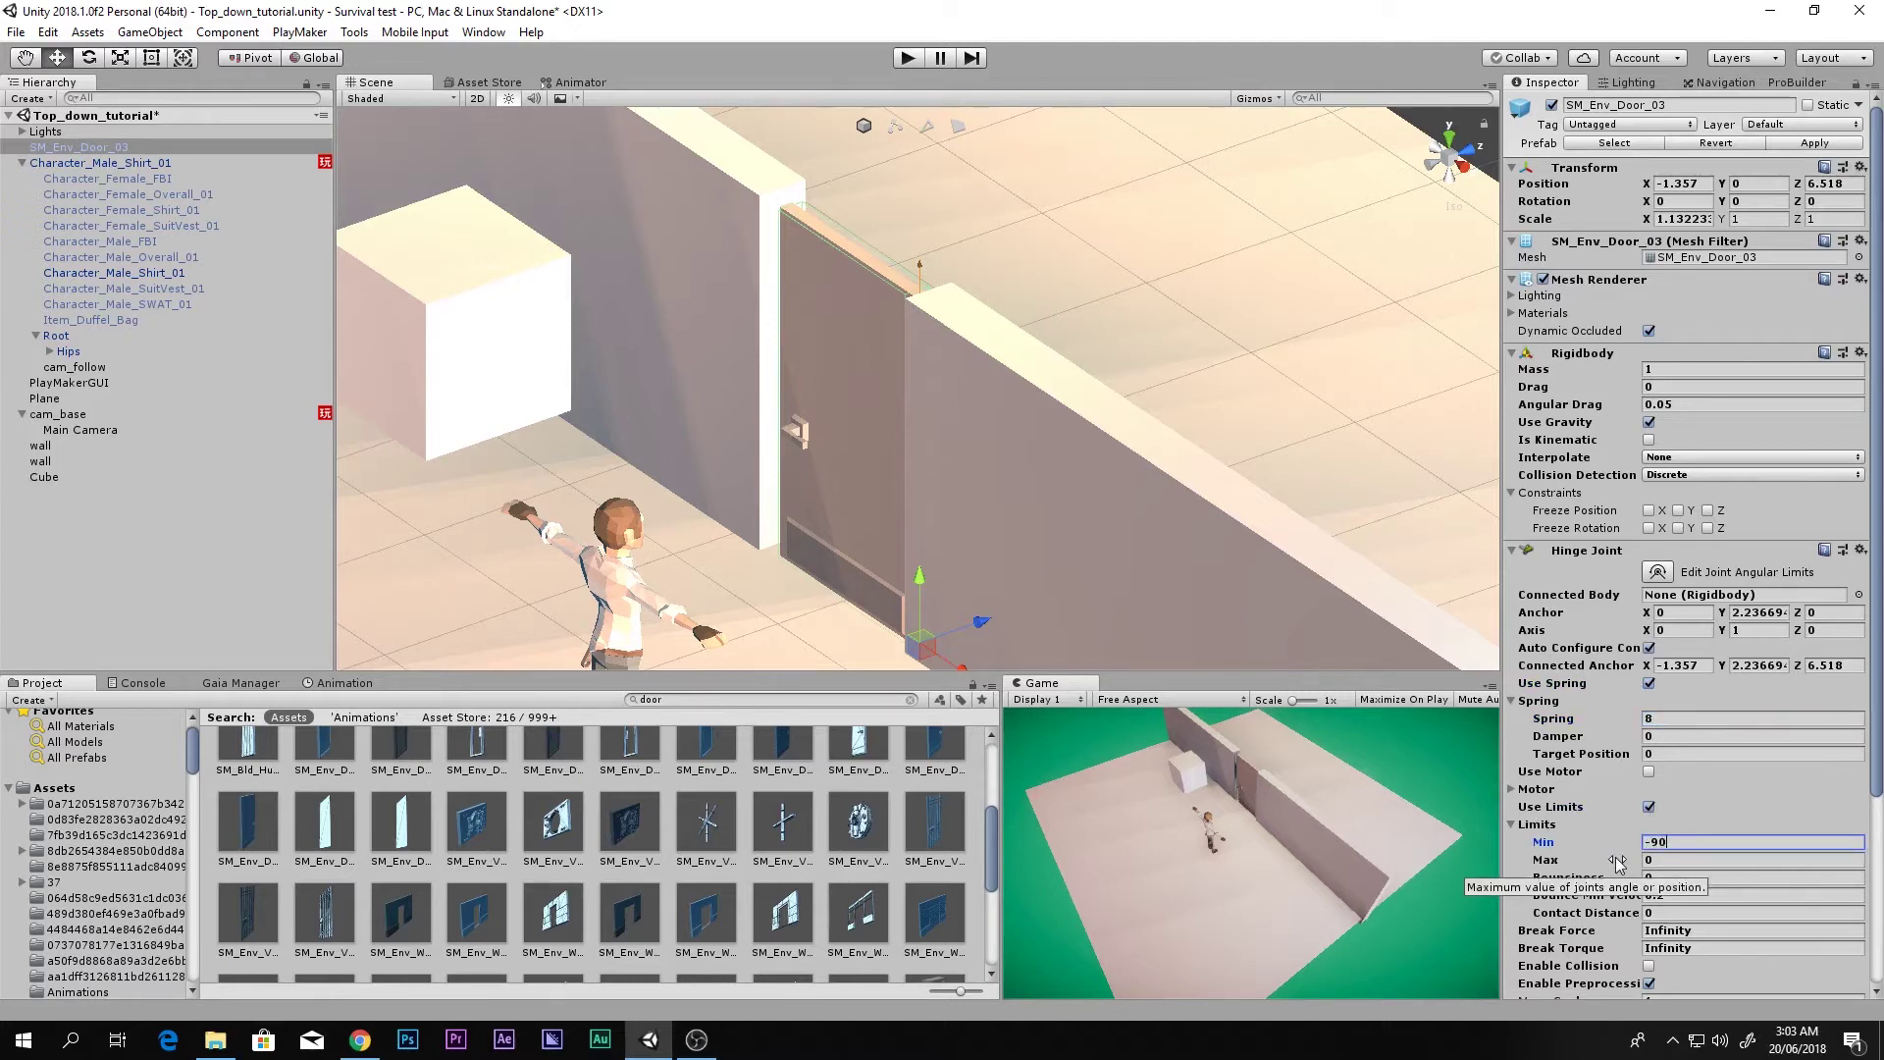
pyautogui.write('-90')
pyautogui.click(1670, 863)
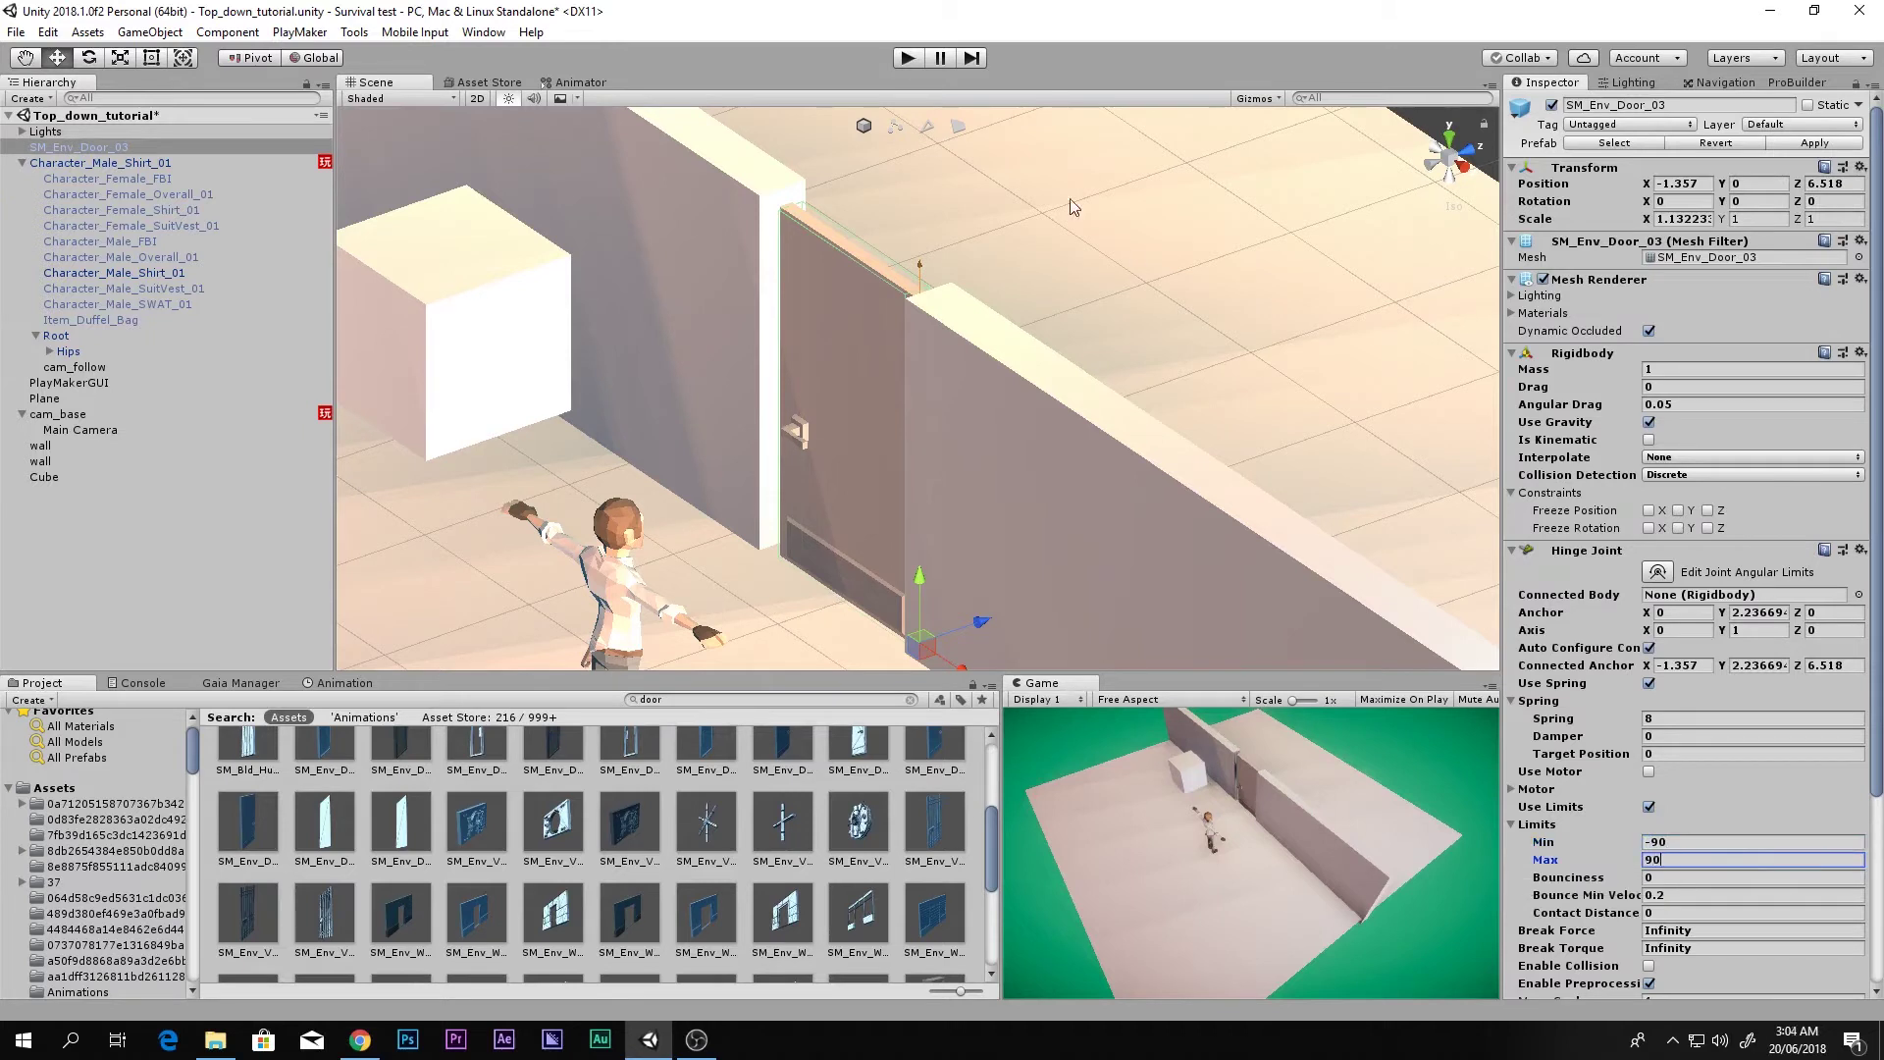
# - Play-test the sprung door by pushing the cube through the doorway in both directions and rotating the door by hand
pyautogui.click(897, 64)
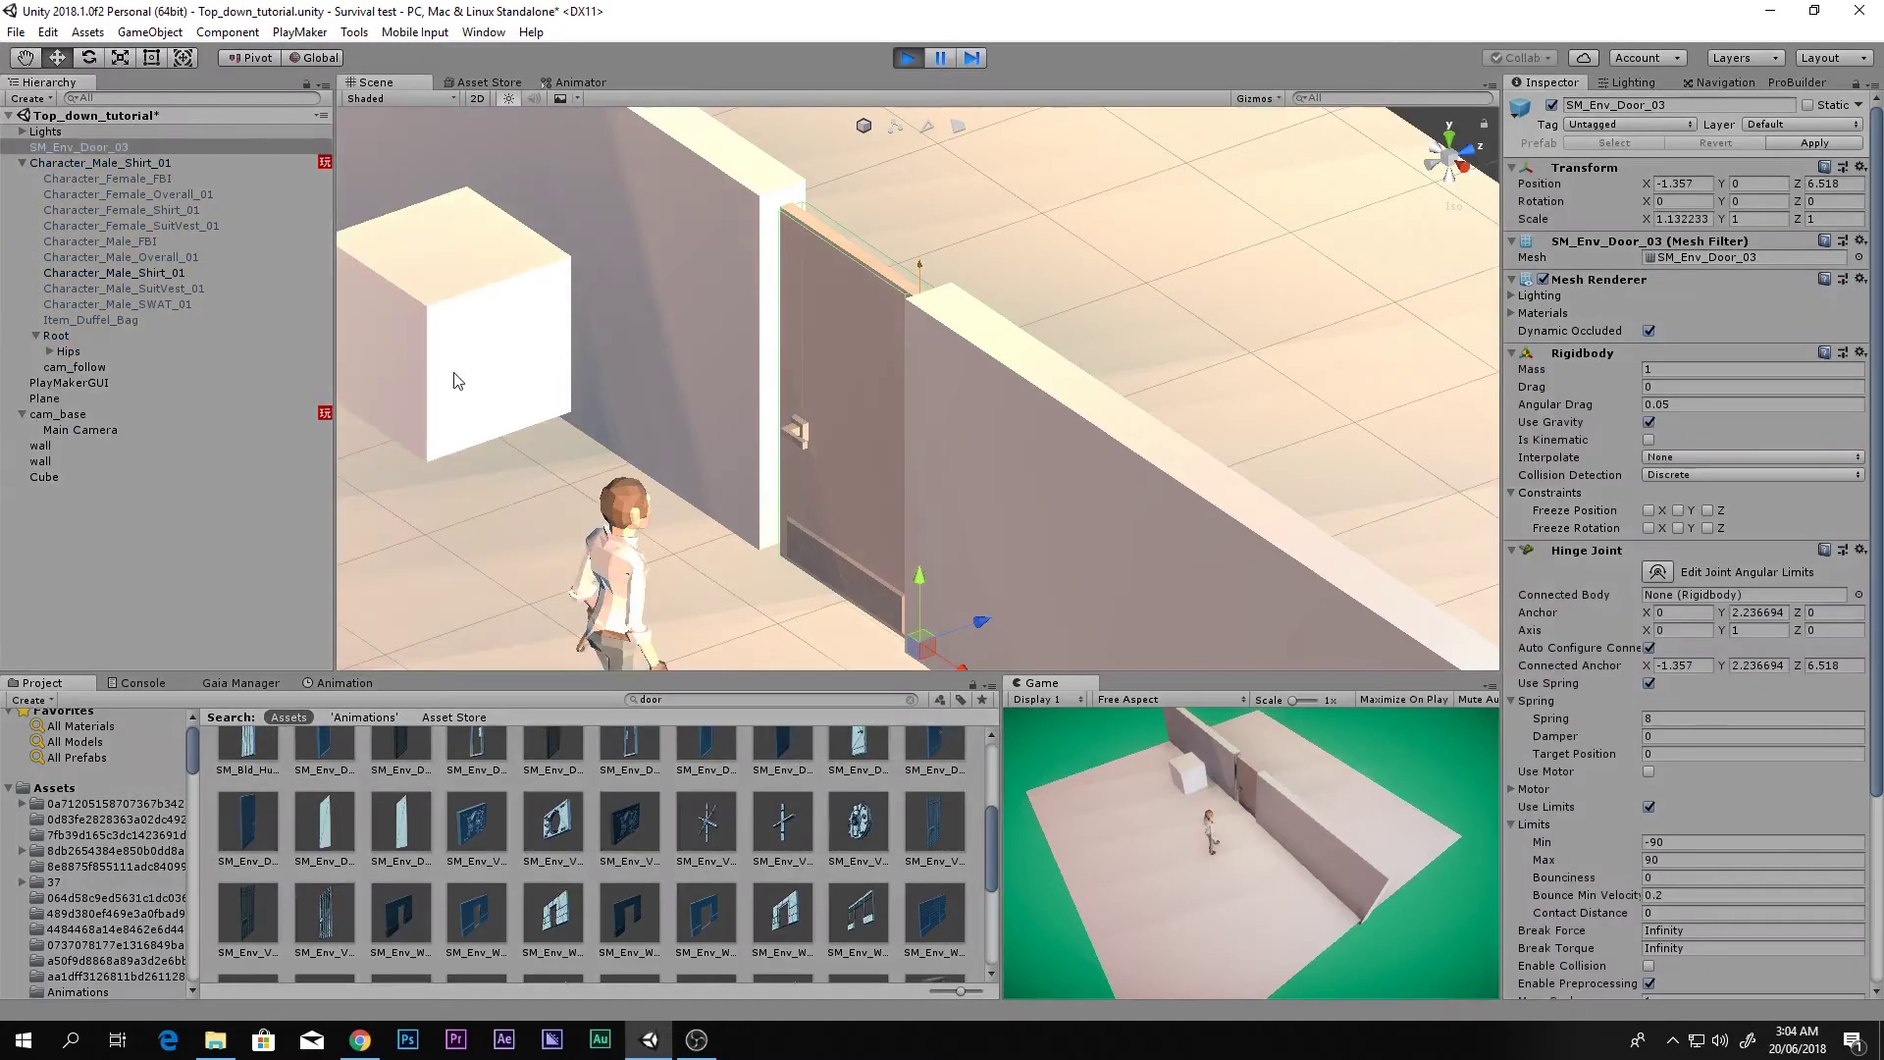
pyautogui.click(456, 383)
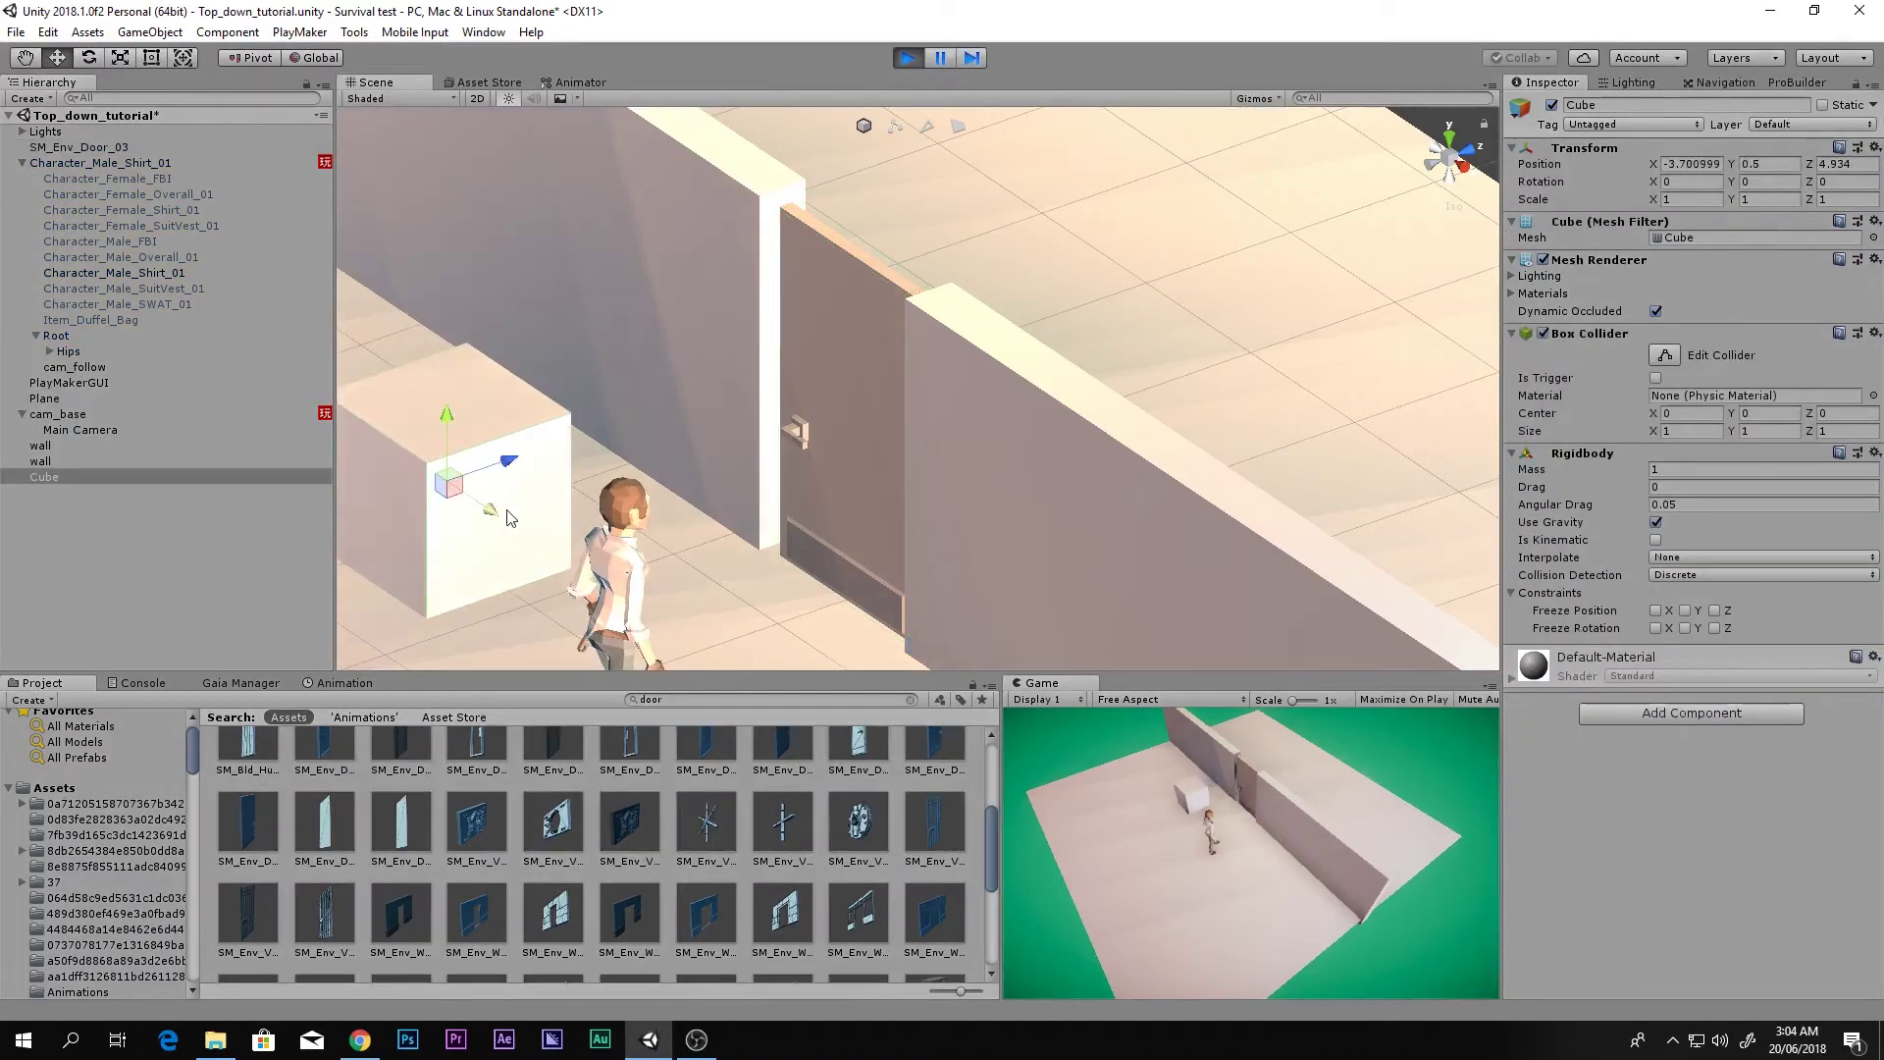
pyautogui.moveTo(510, 517); pyautogui.dragTo(1279, 370)
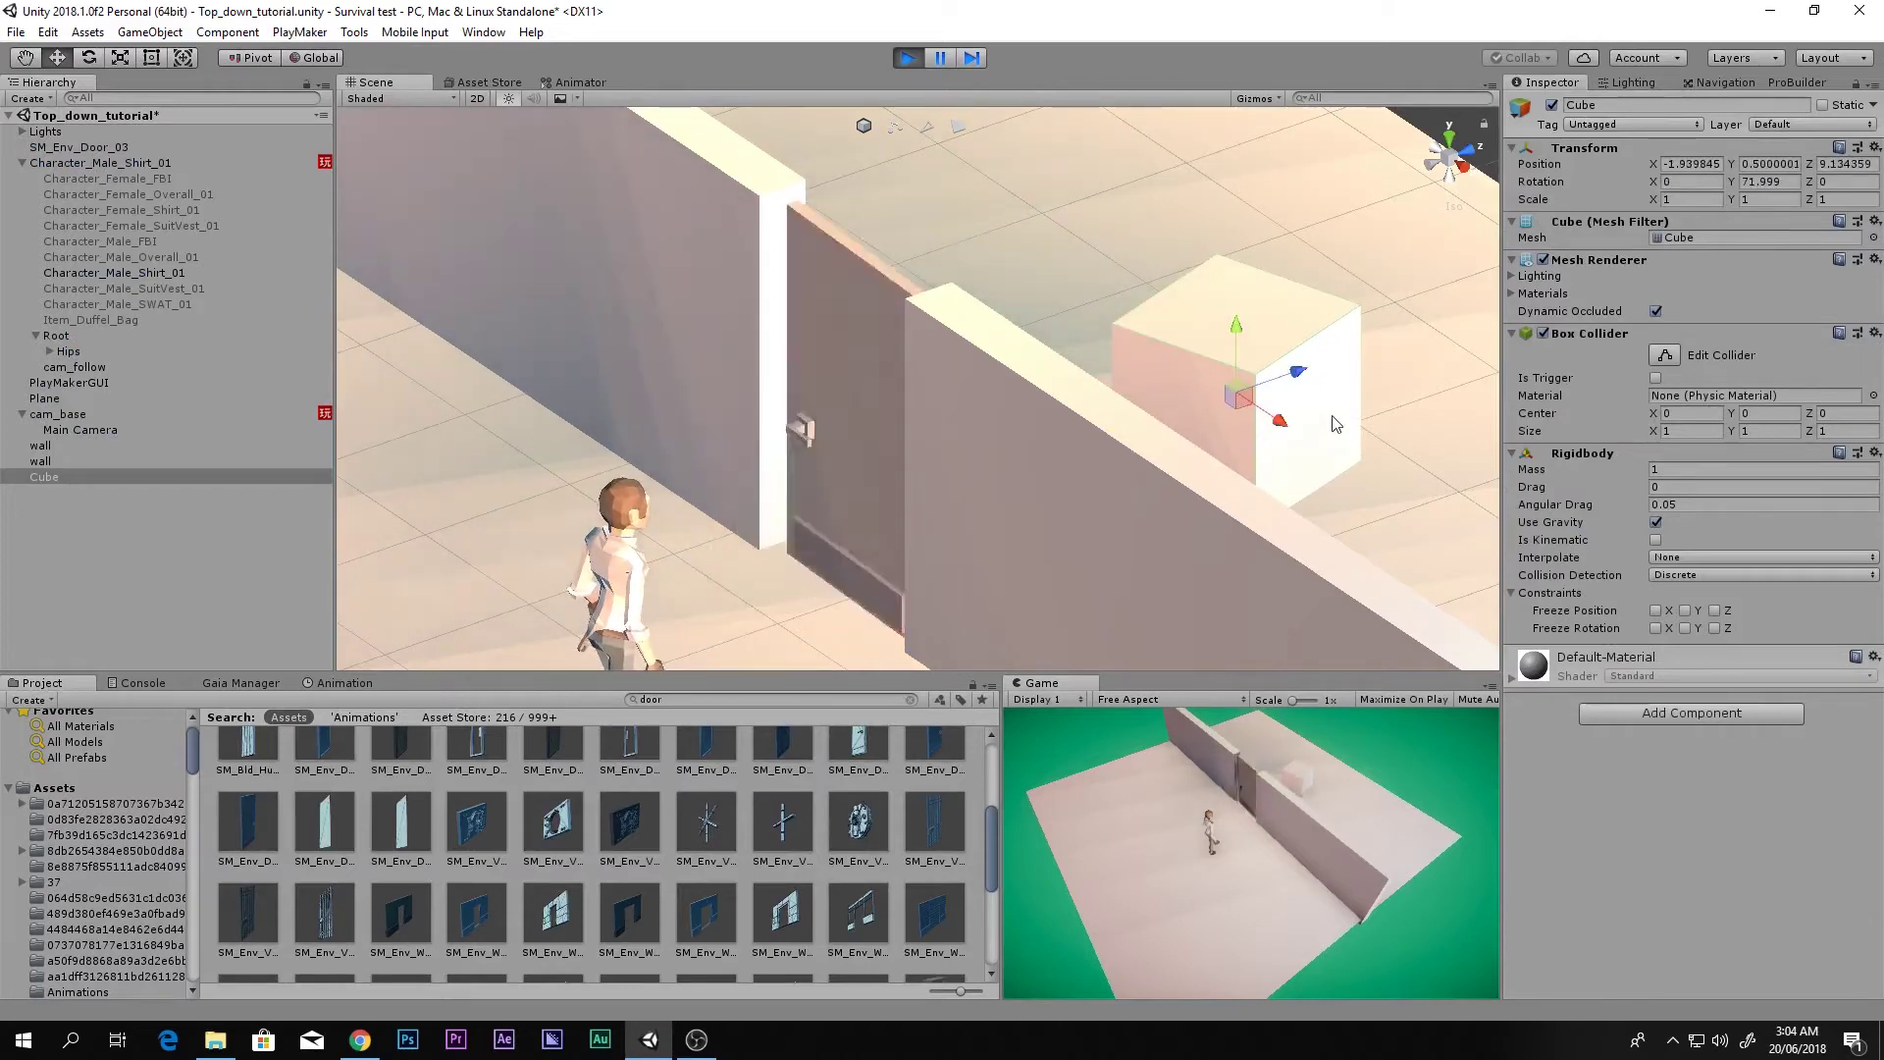
pyautogui.moveTo(1298, 370); pyautogui.dragTo(734, 499)
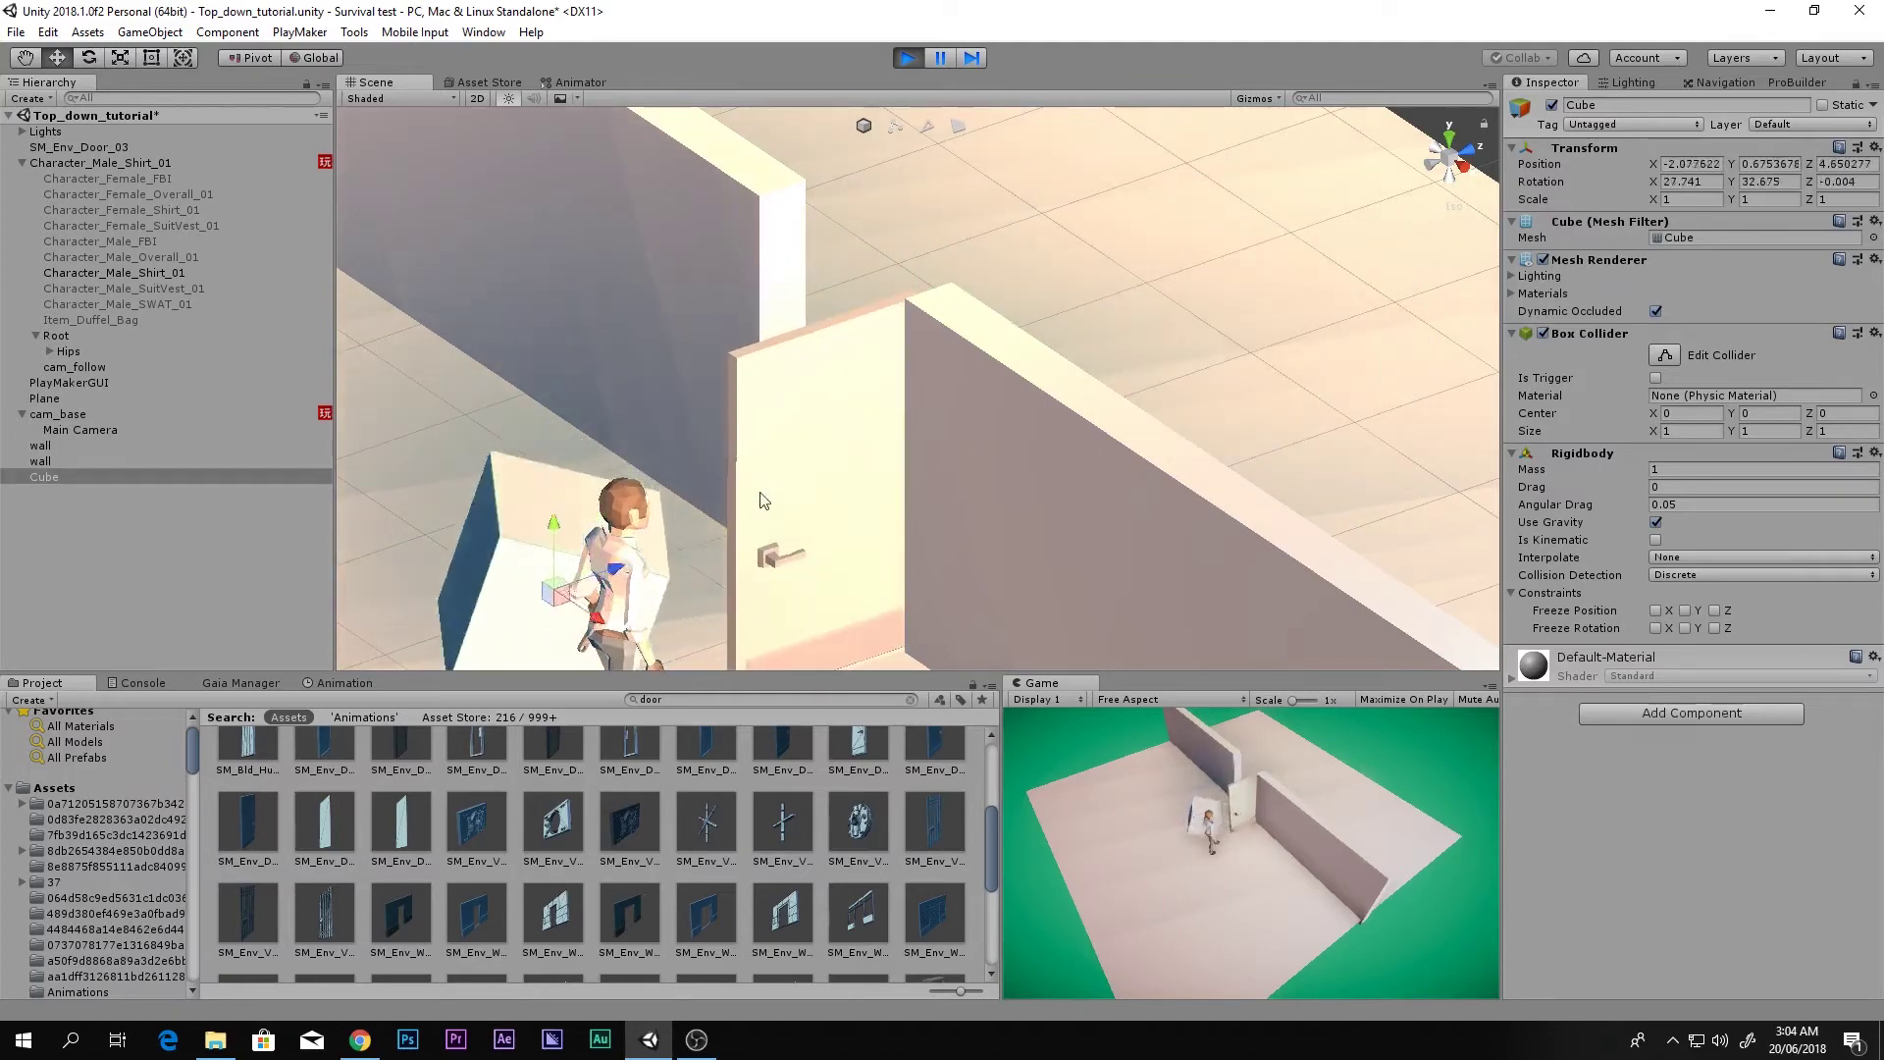
pyautogui.keyDown('alt'); pyautogui.moveTo(849, 496); pyautogui.dragTo(966, 306); pyautogui.keyUp('alt')
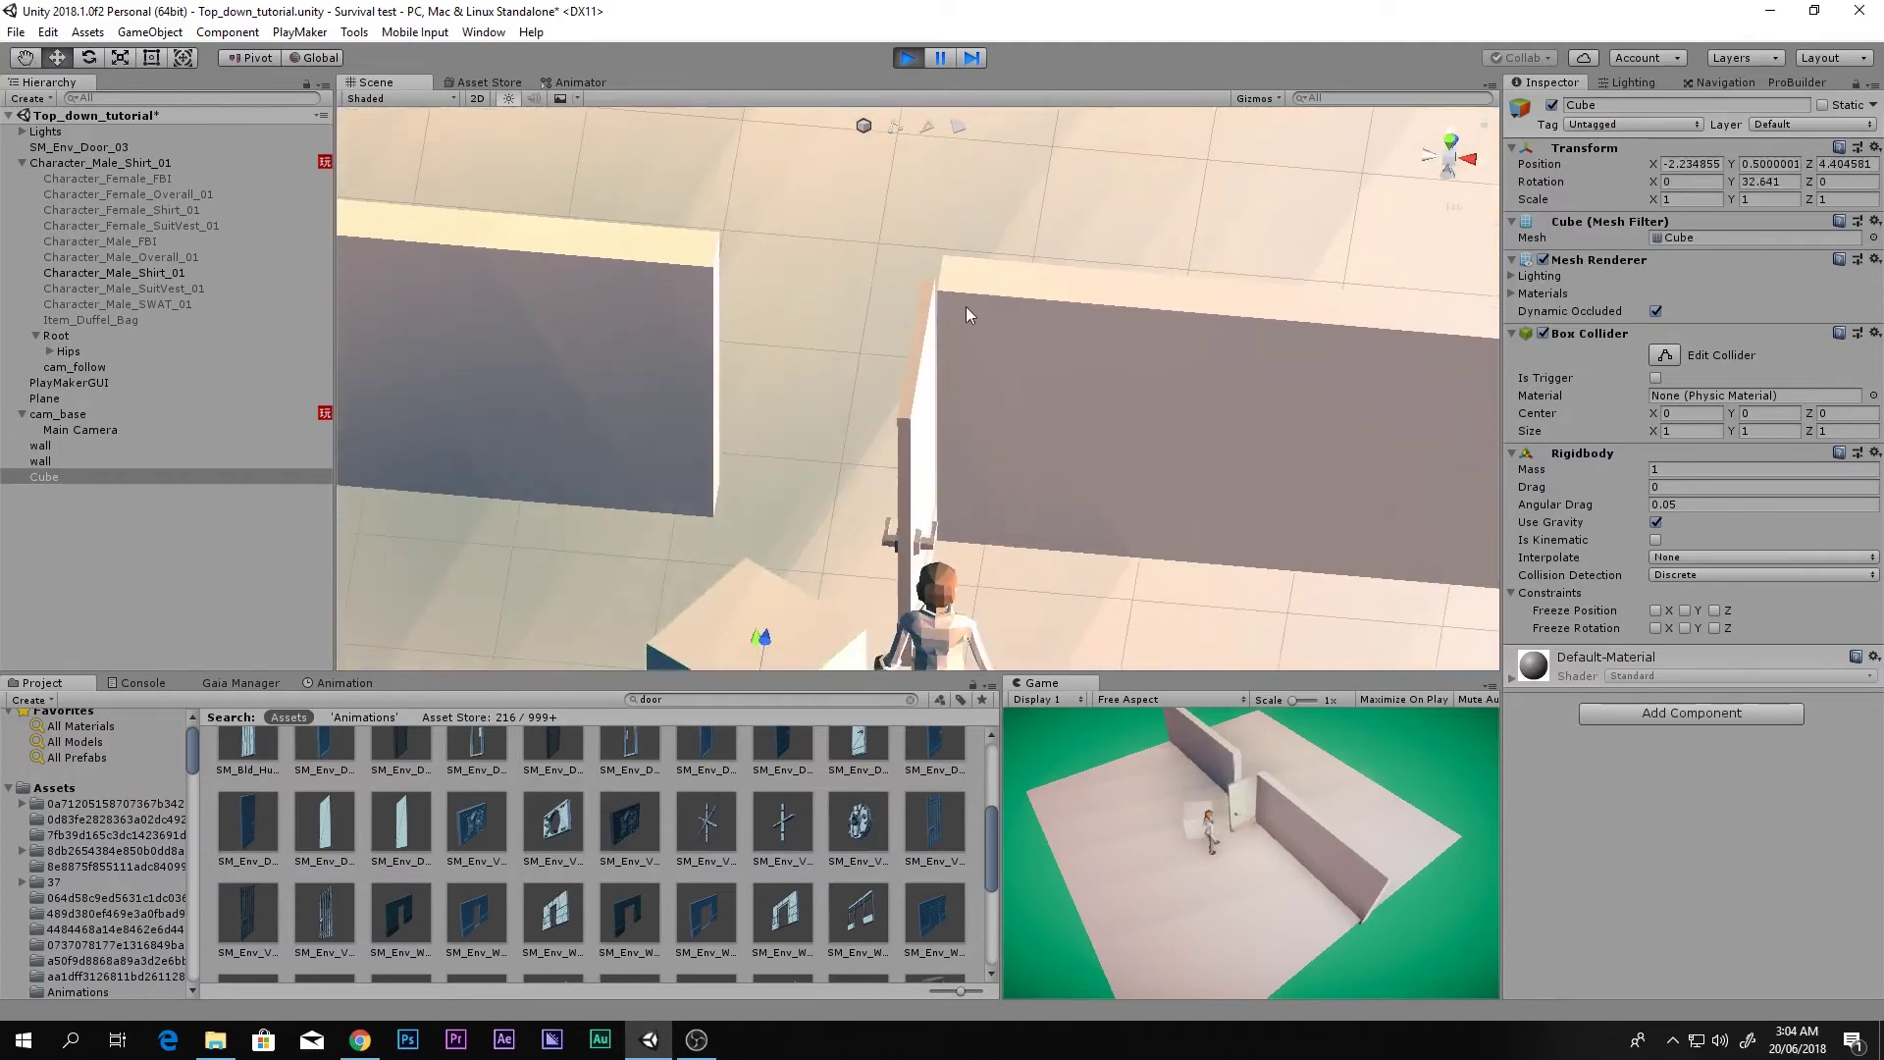
pyautogui.click(927, 393)
pyautogui.press('e')
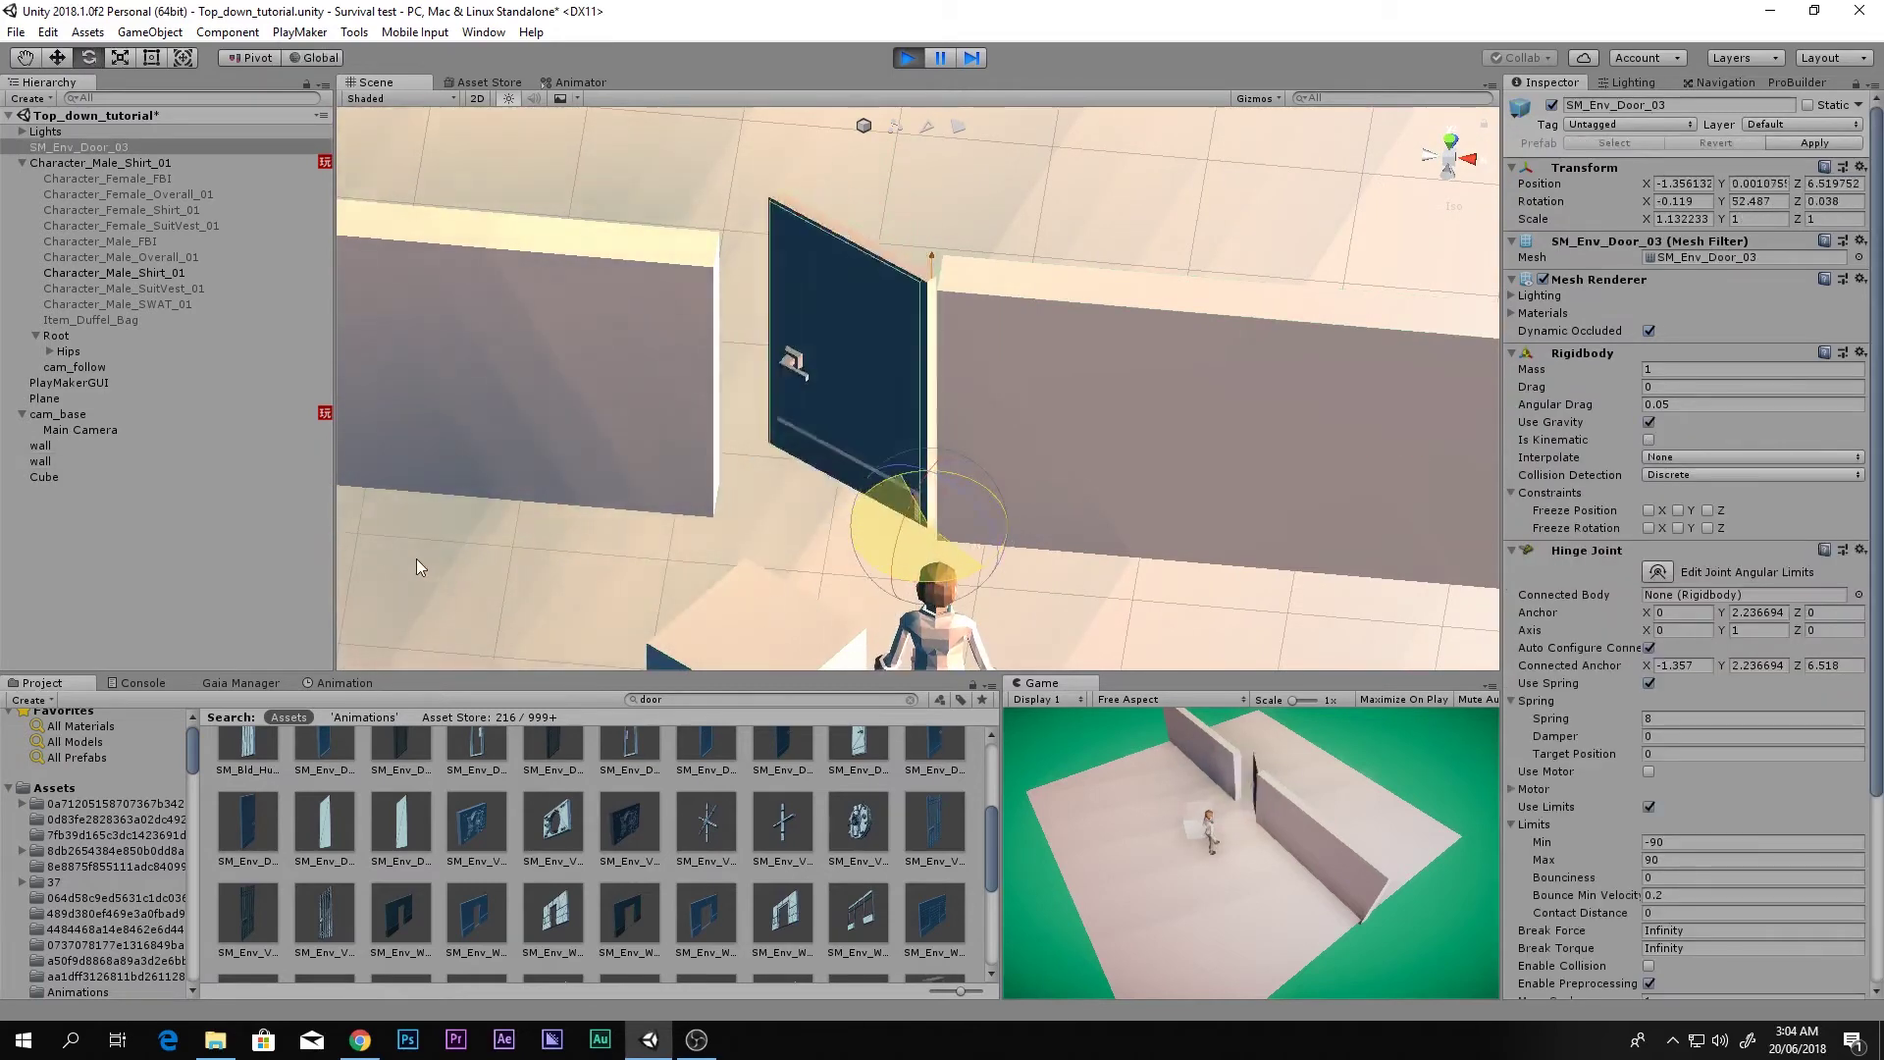
pyautogui.click(909, 59)
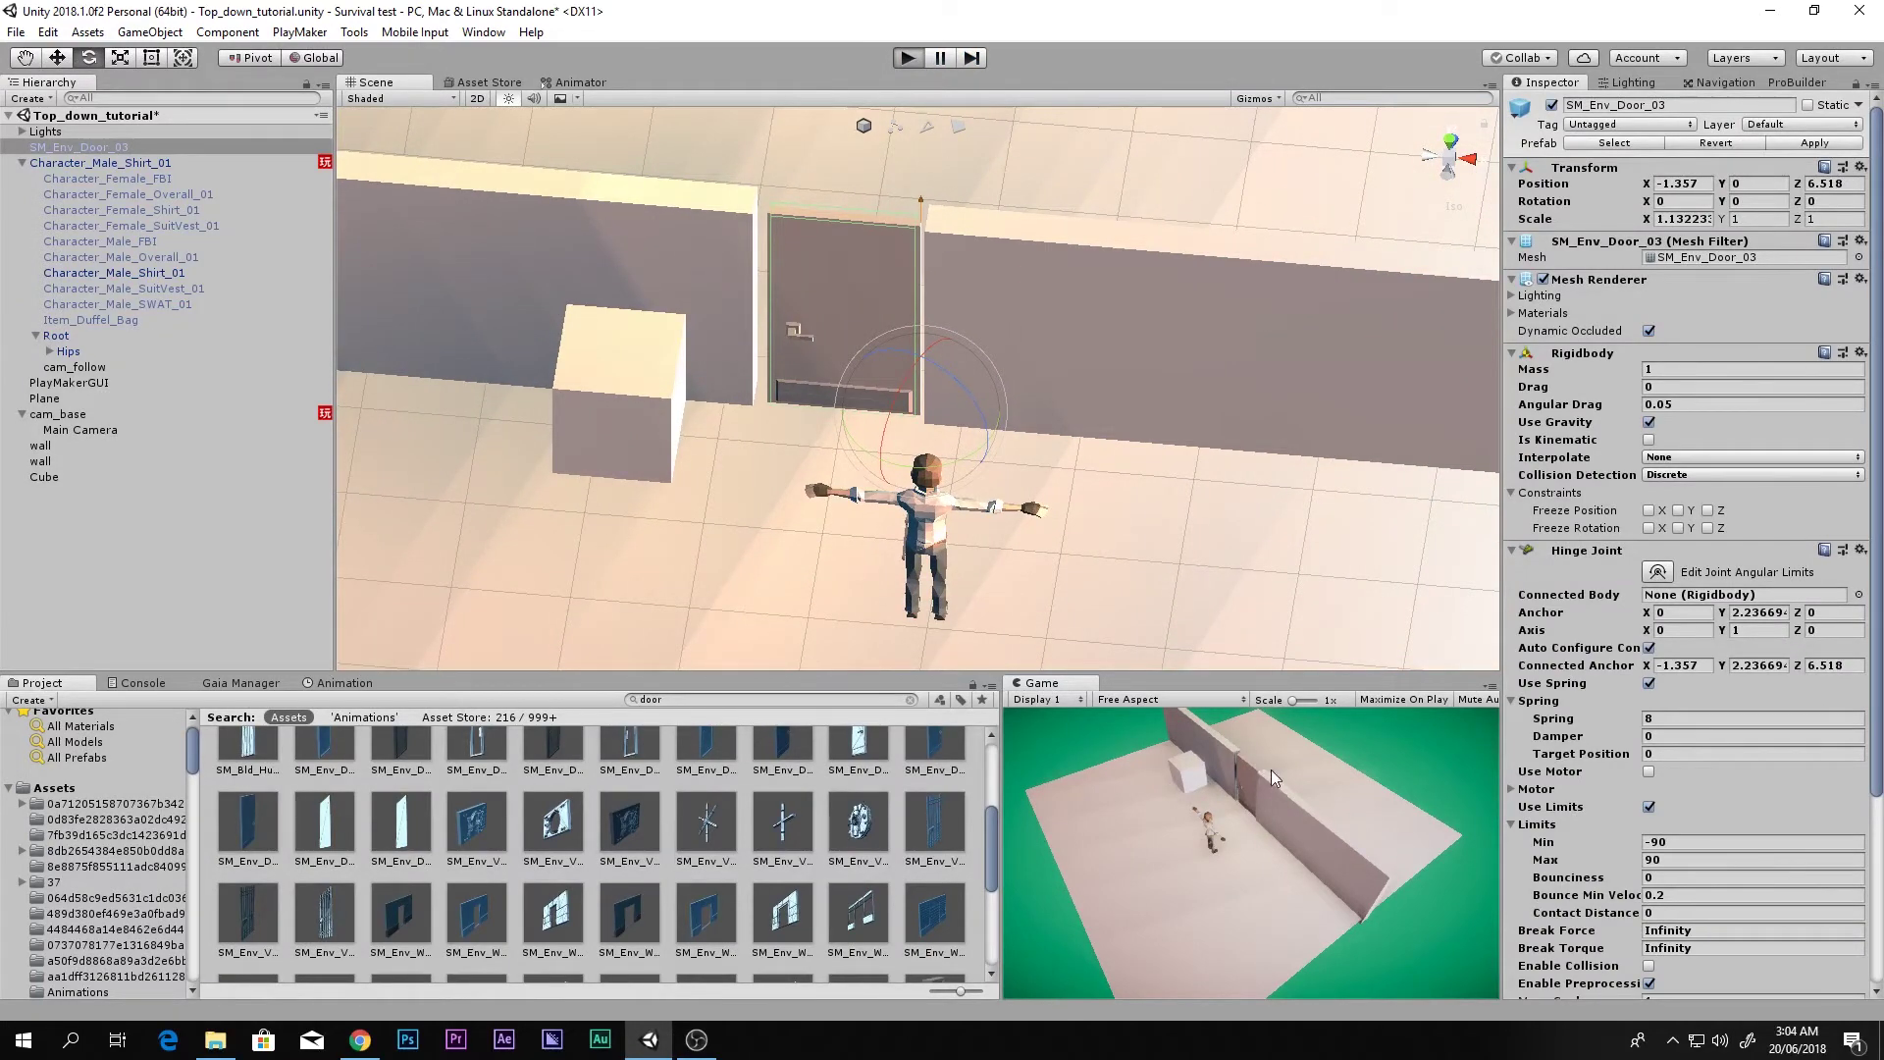
# - Play-test the door with the character by walking it up to the doorway
pyautogui.hotkey('ctrl', 'p')
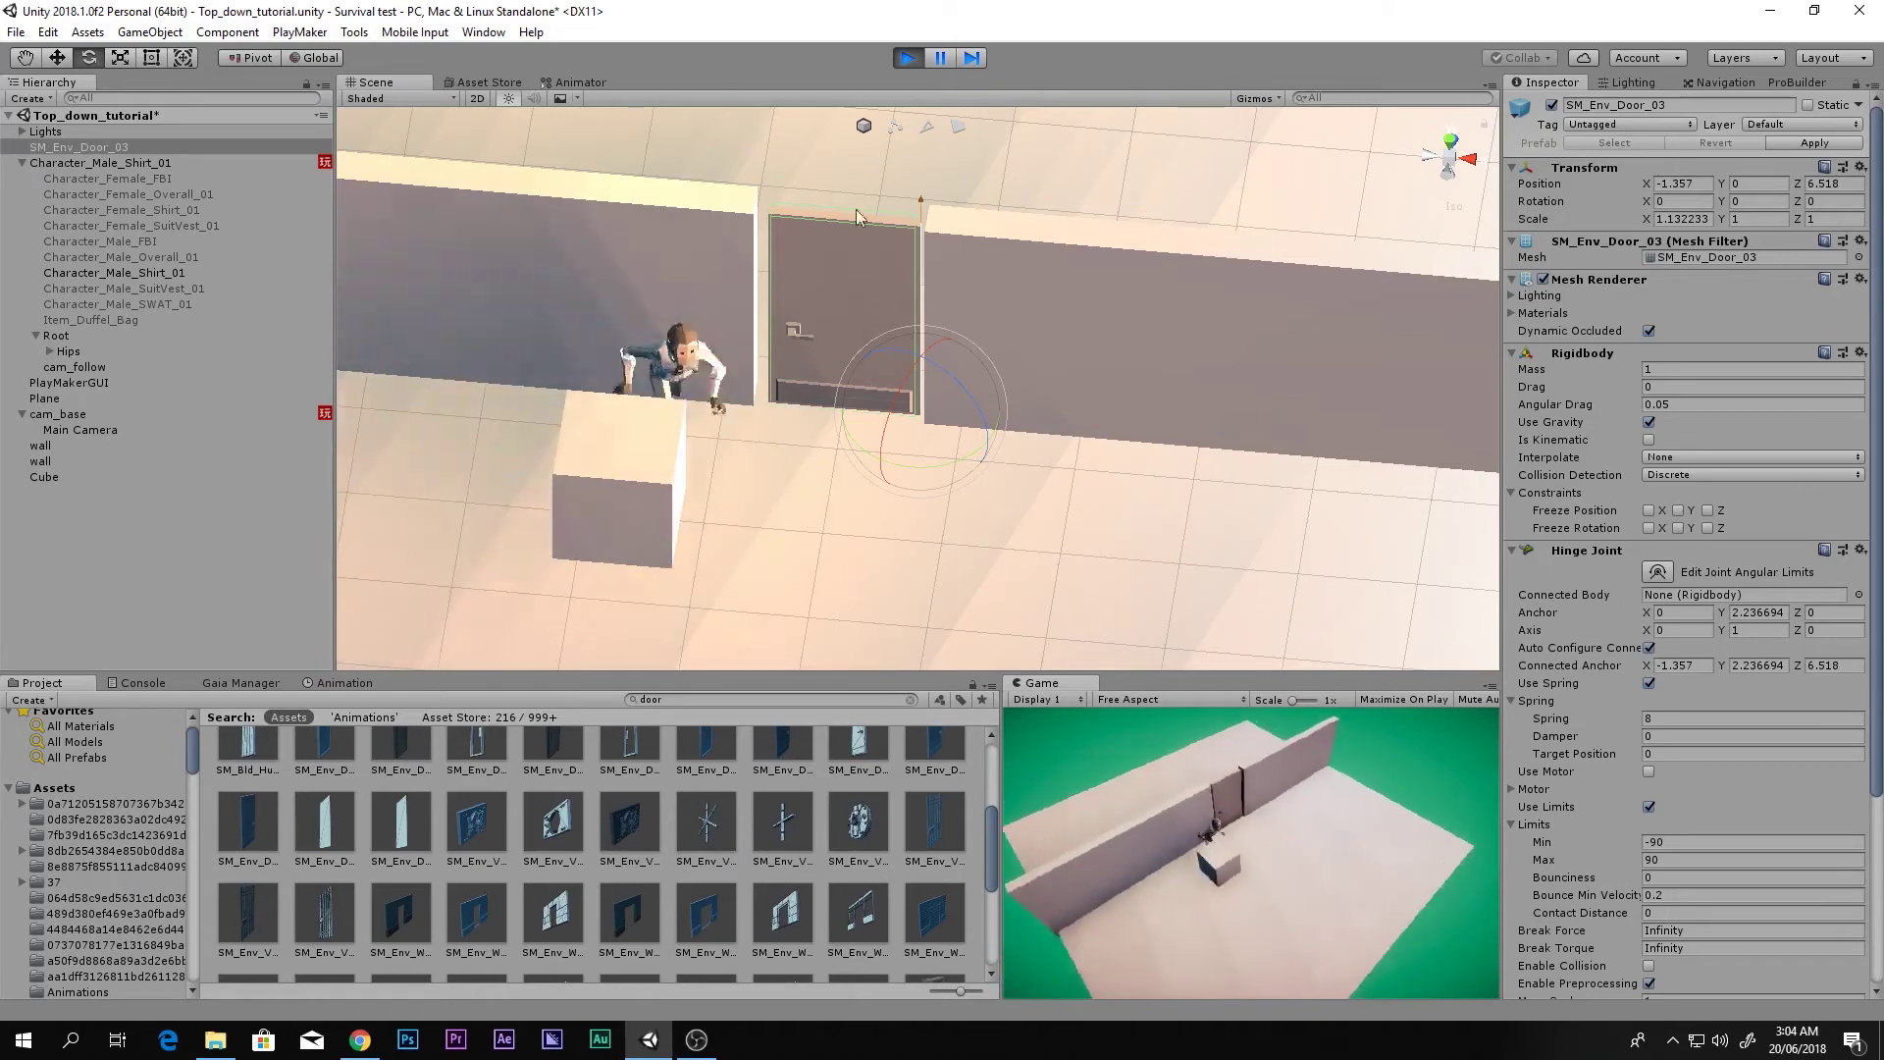
pyautogui.click(910, 58)
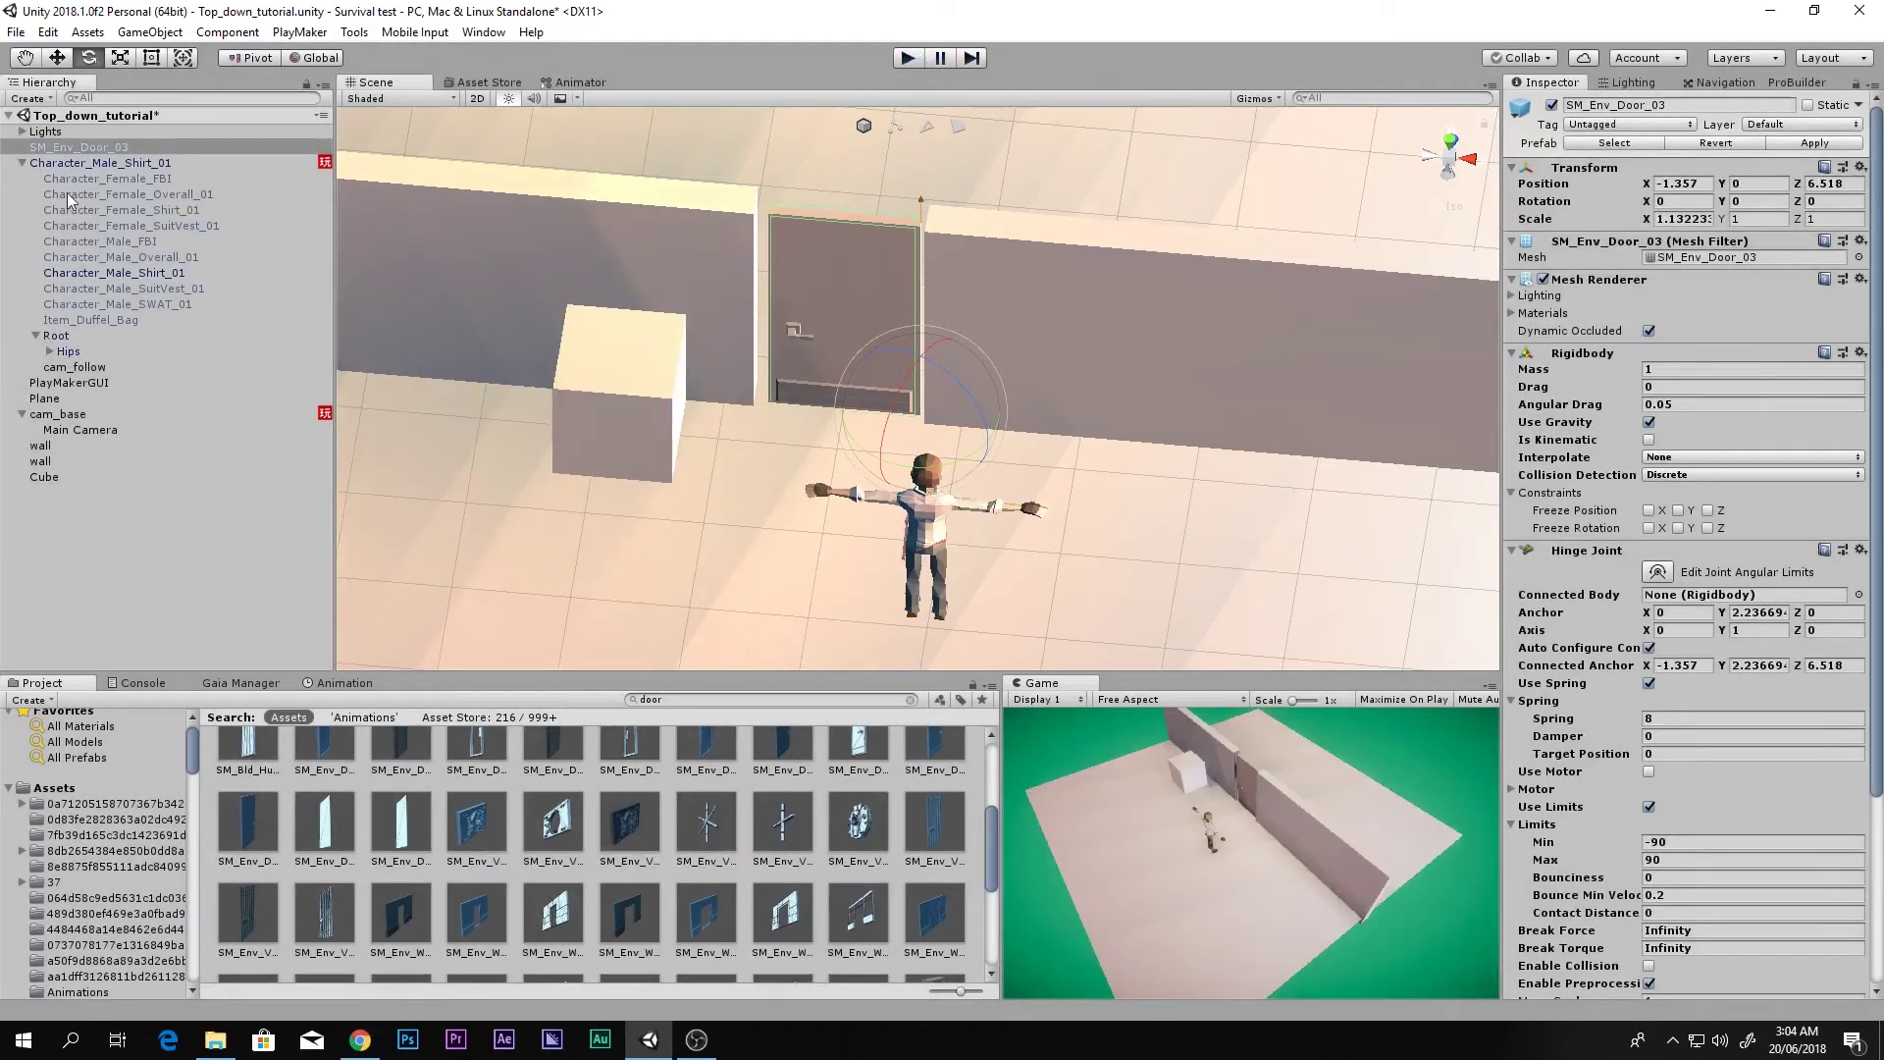
# - Add a Rigidbody component to Character_Male_Shirt_01
pyautogui.click(27, 167)
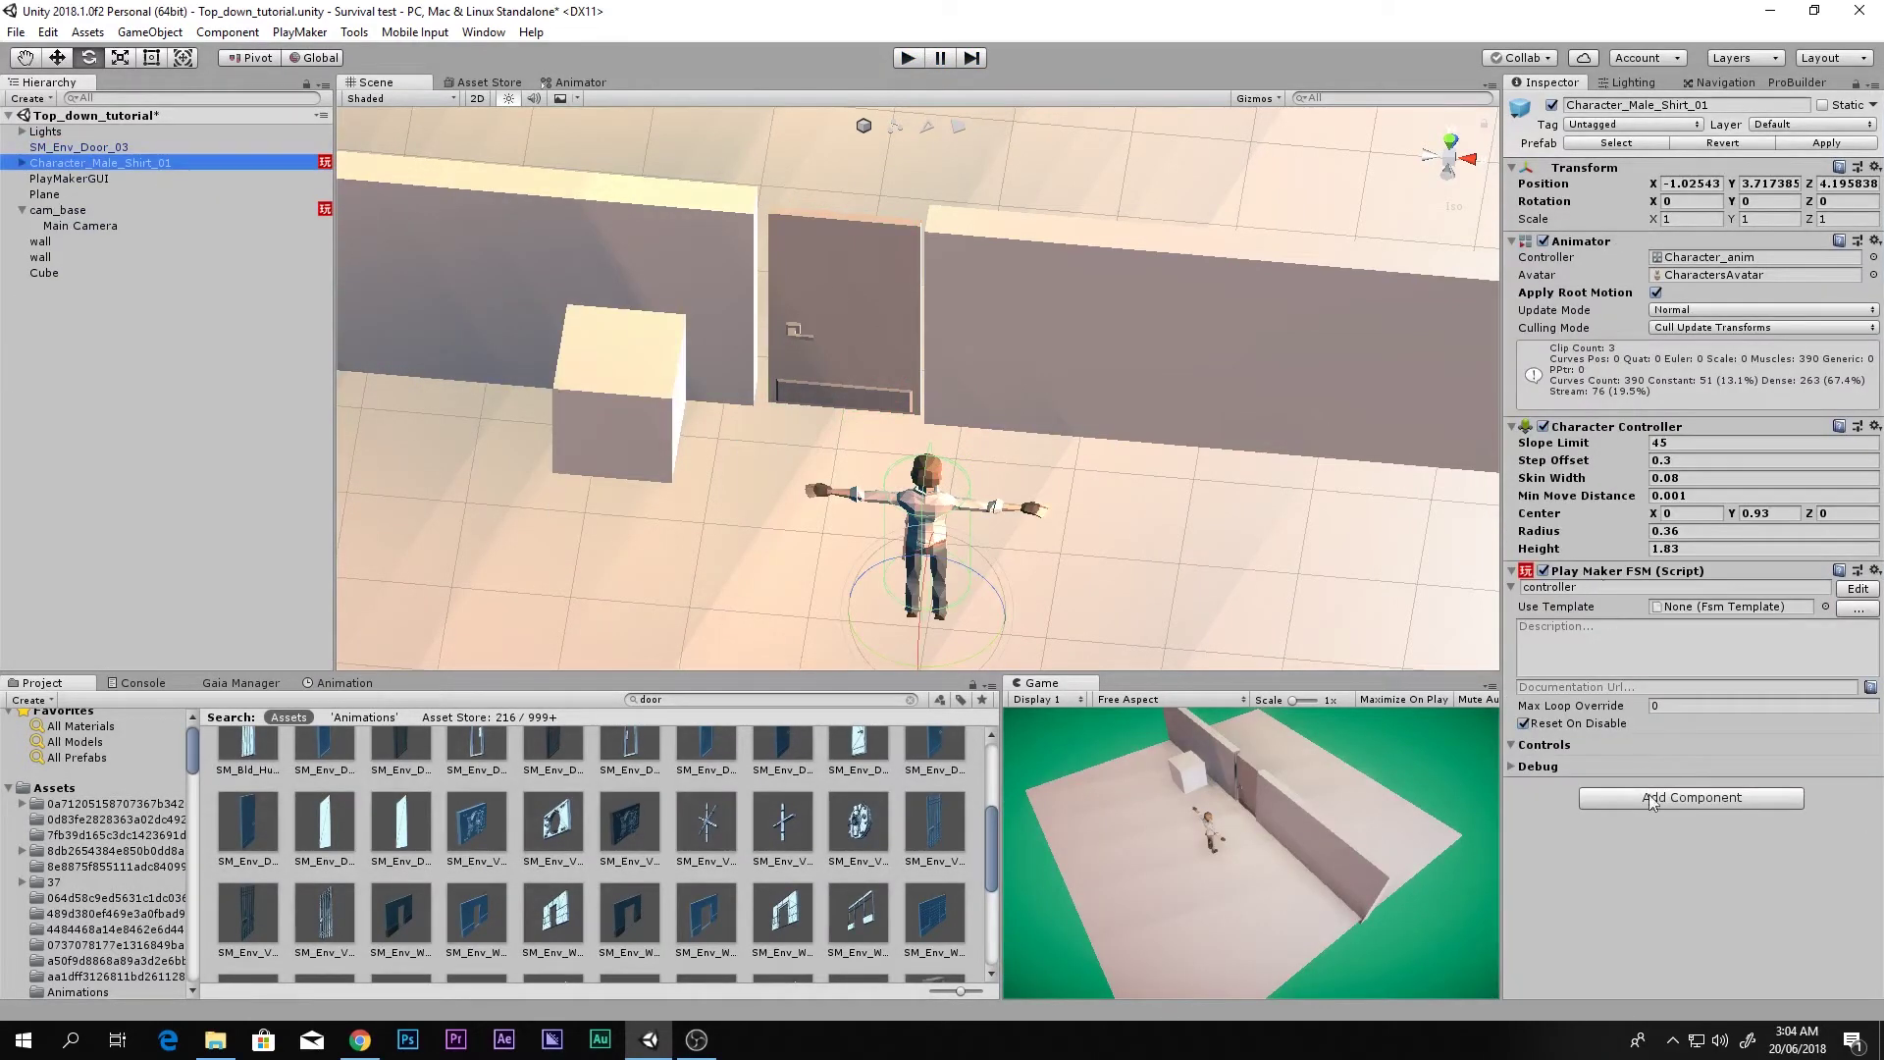
pyautogui.click(1653, 799)
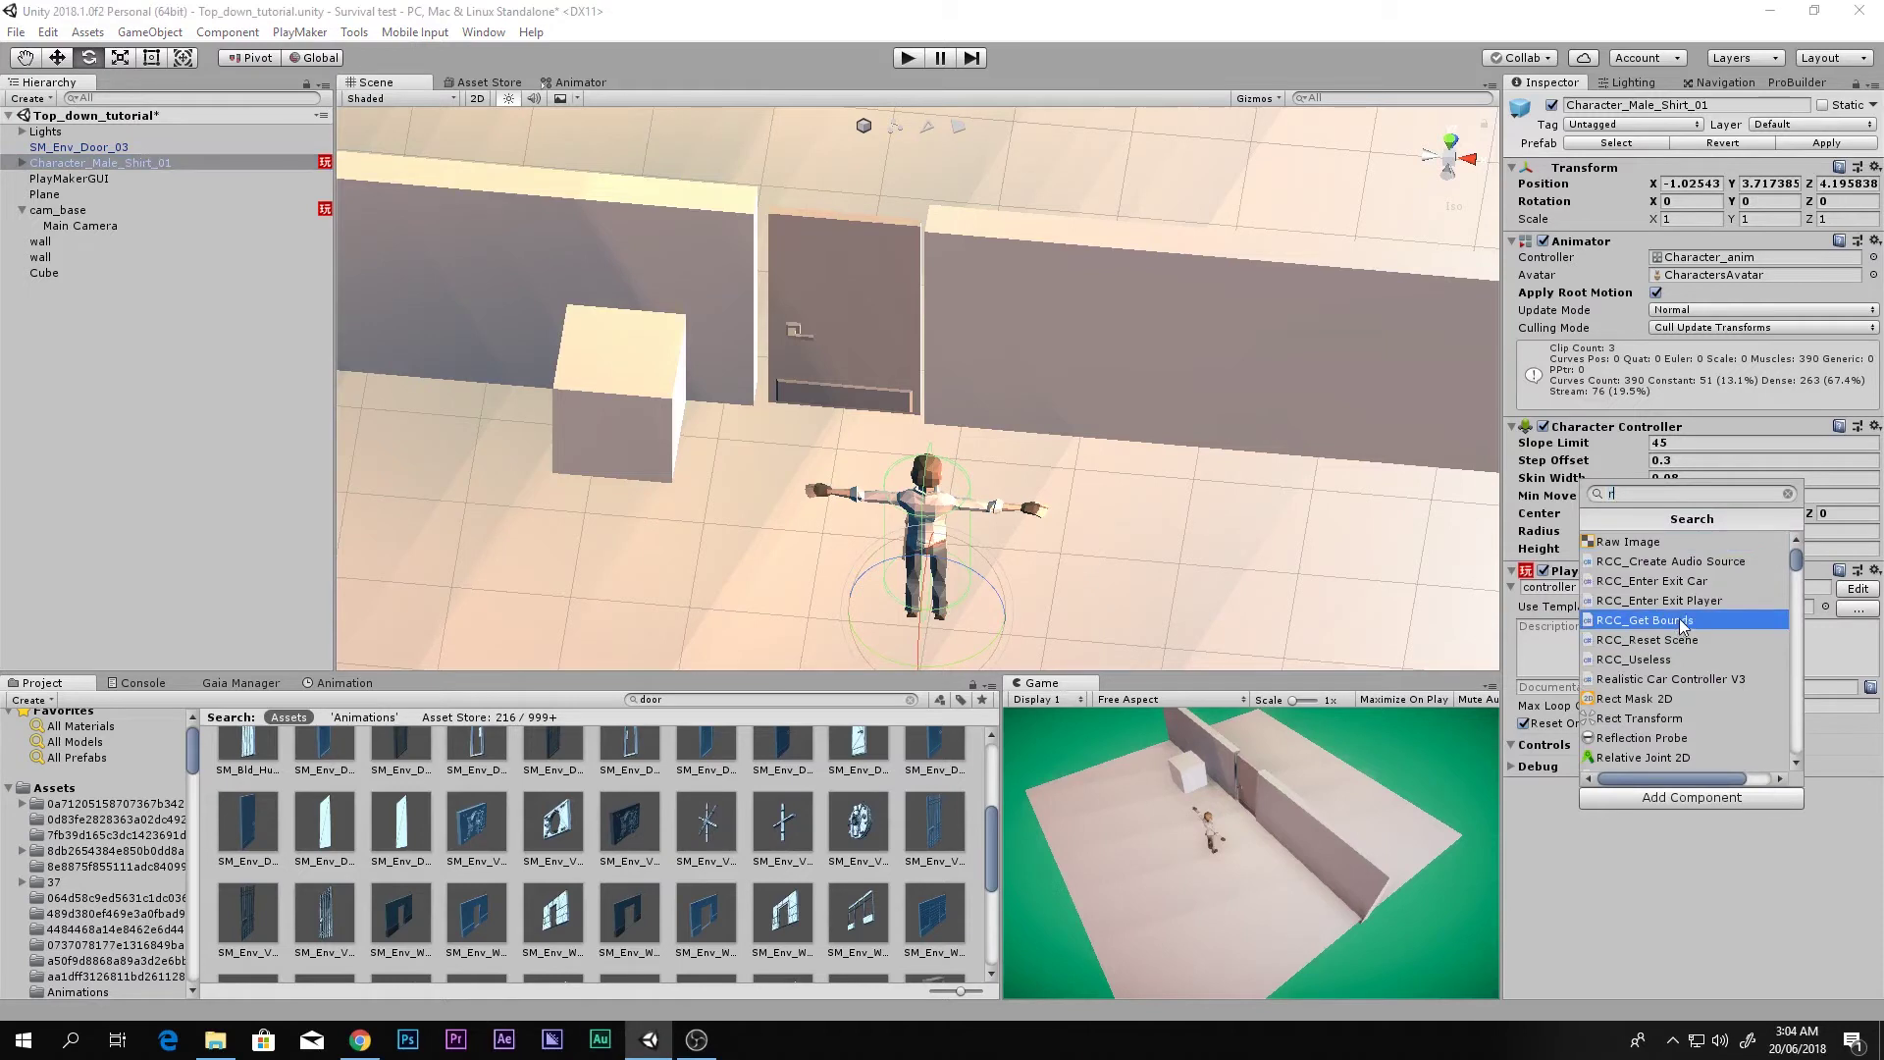
pyautogui.write('ig')
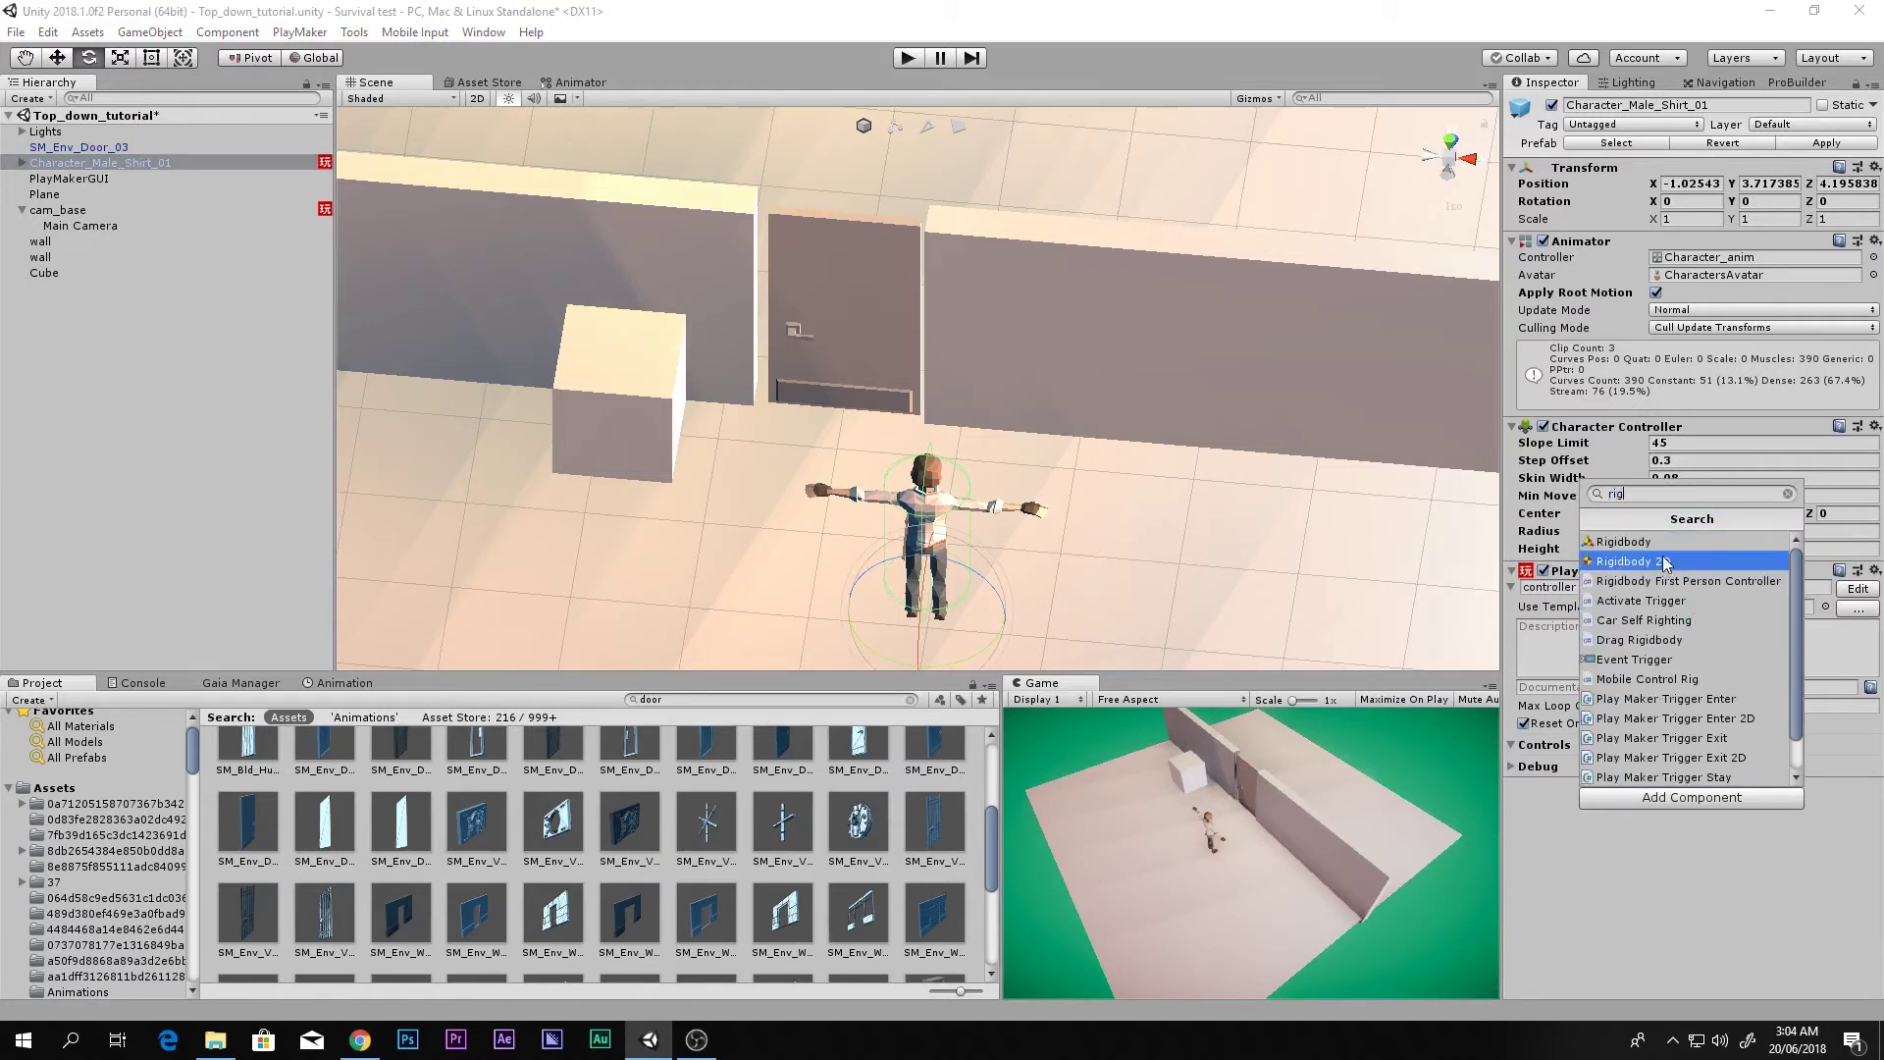
pyautogui.click(1629, 542)
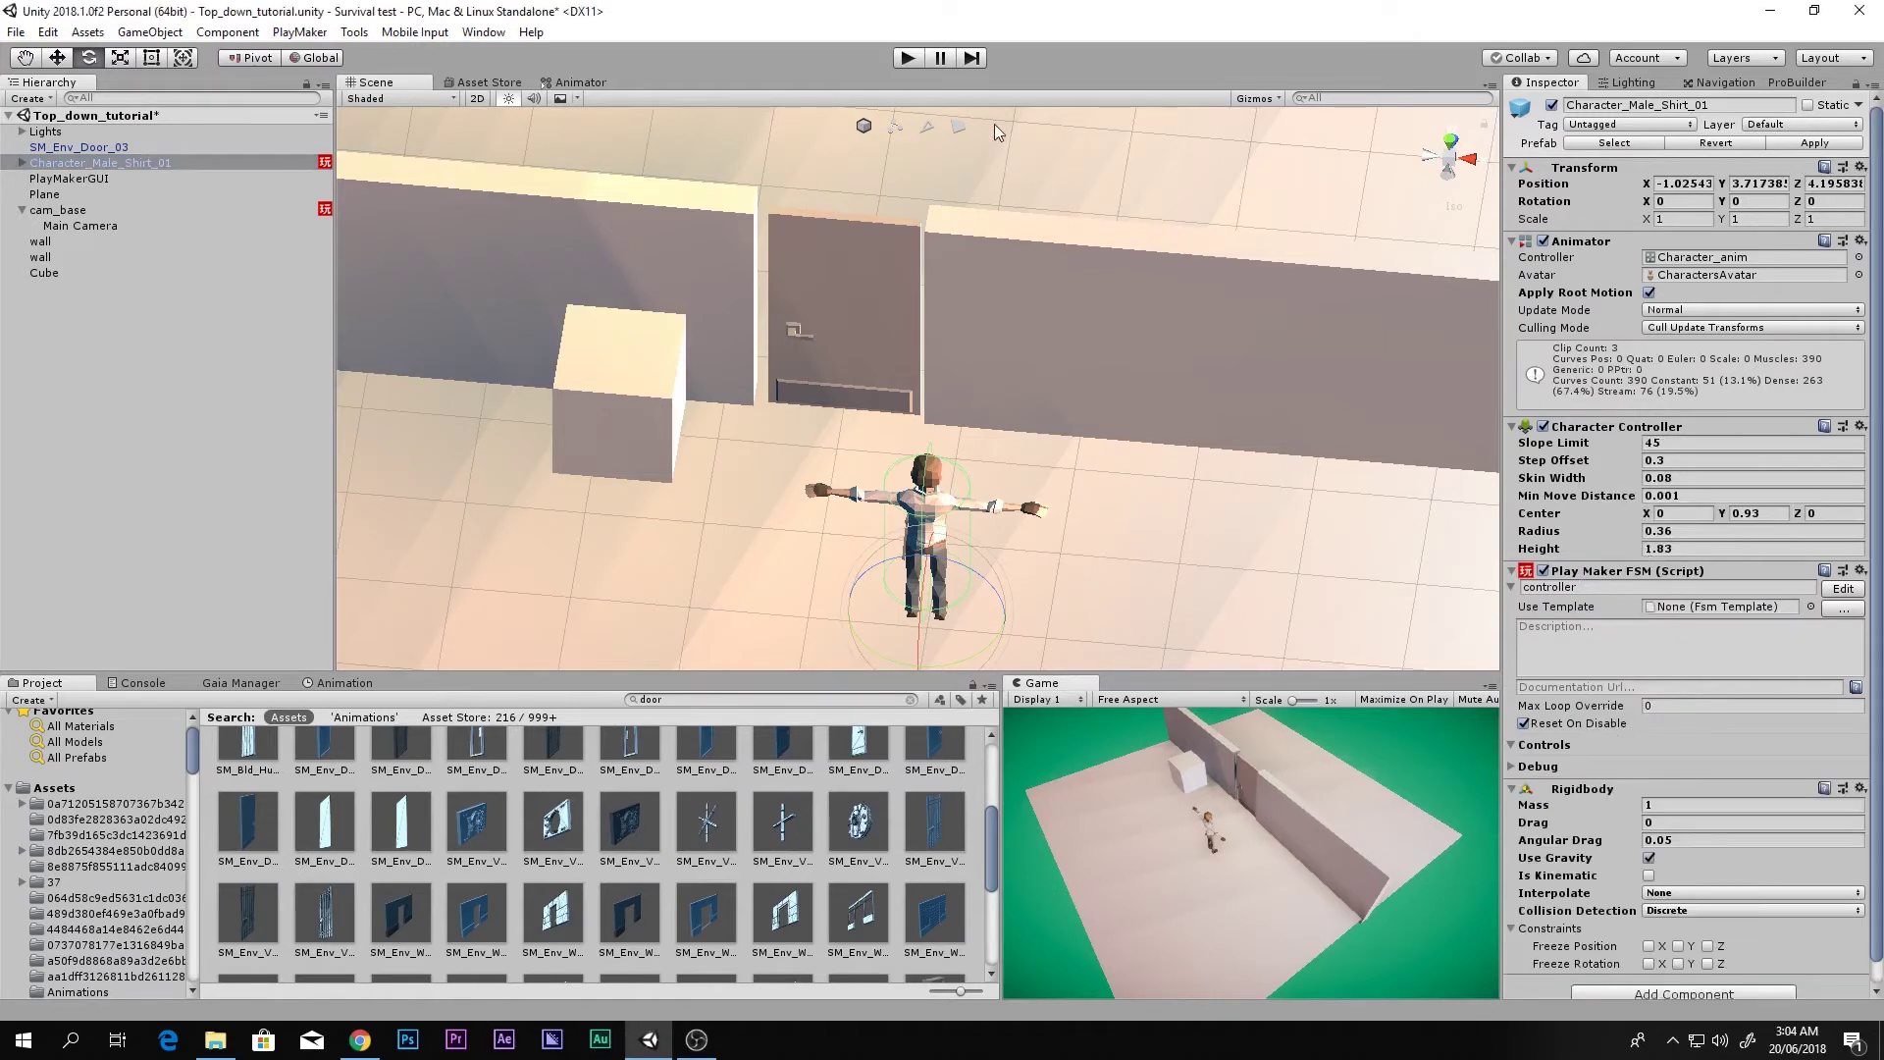
# - Play-test the character with its new Rigidbody by running it into the door and around the cube
pyautogui.click(908, 57)
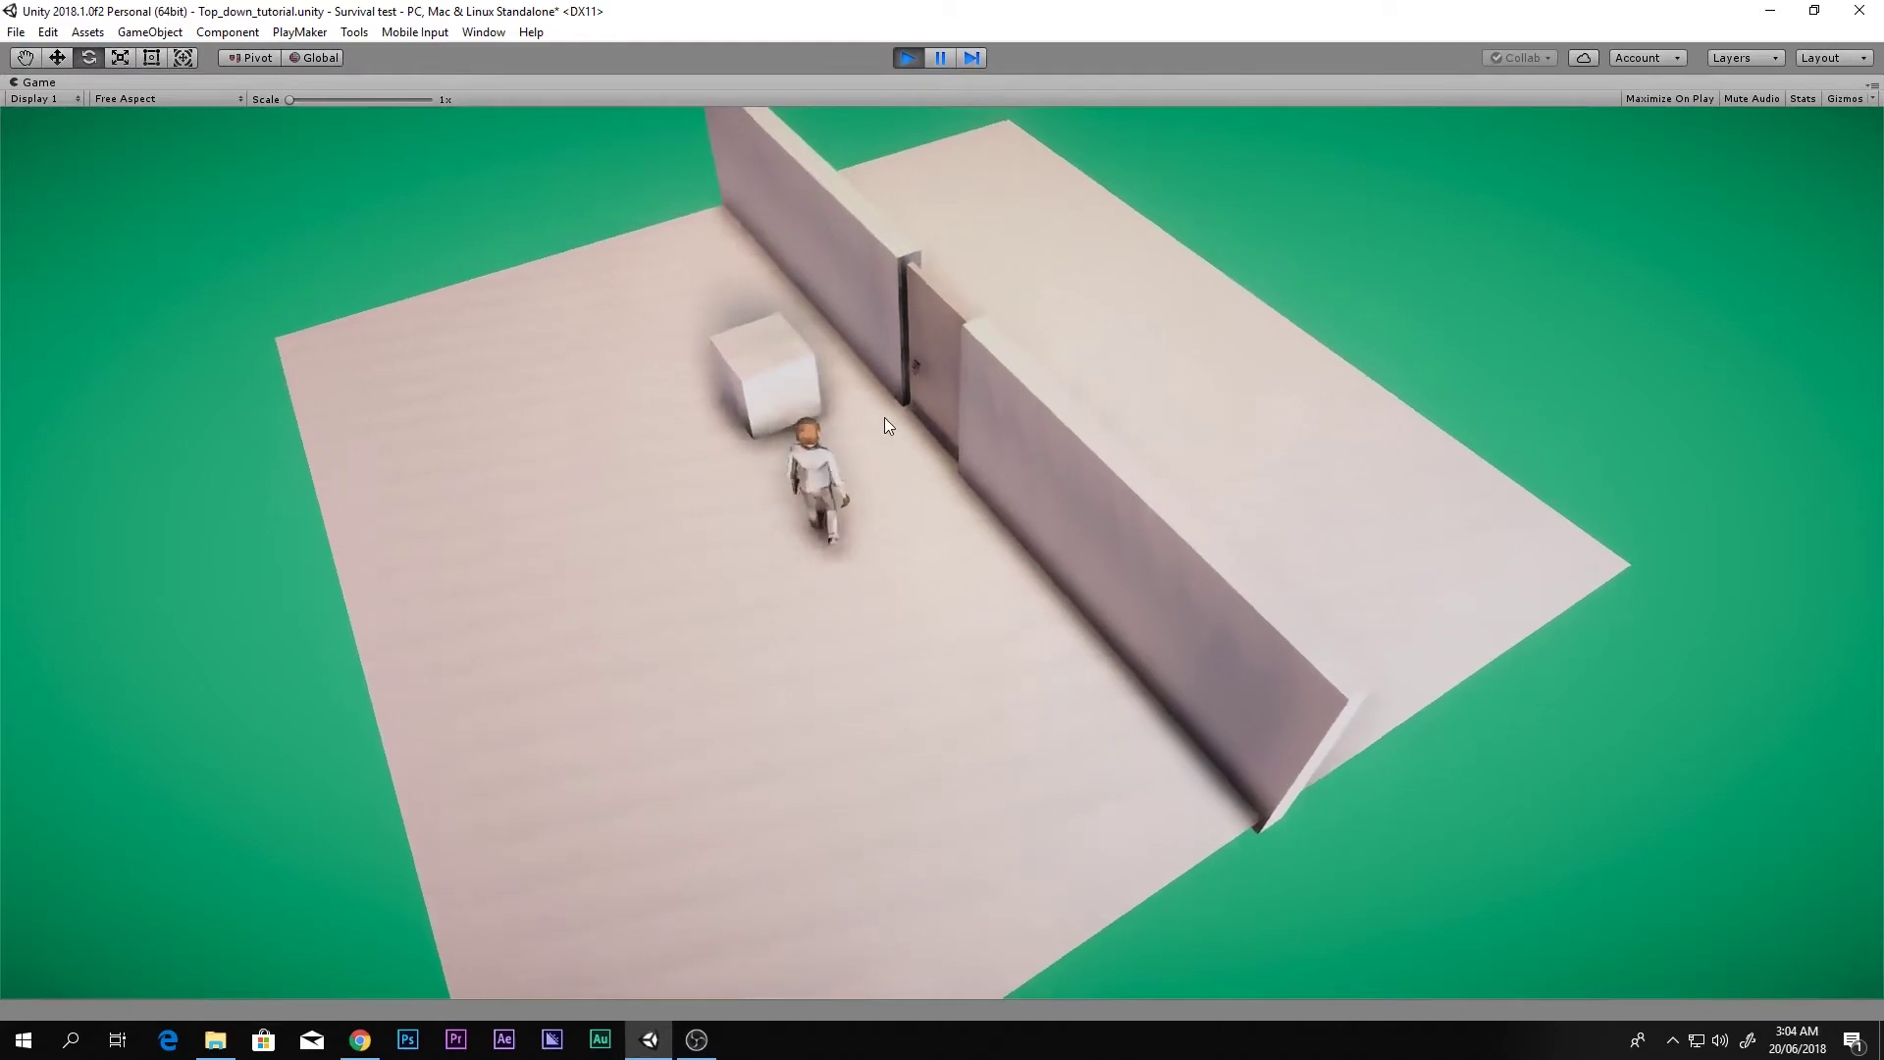
pyautogui.press('w')
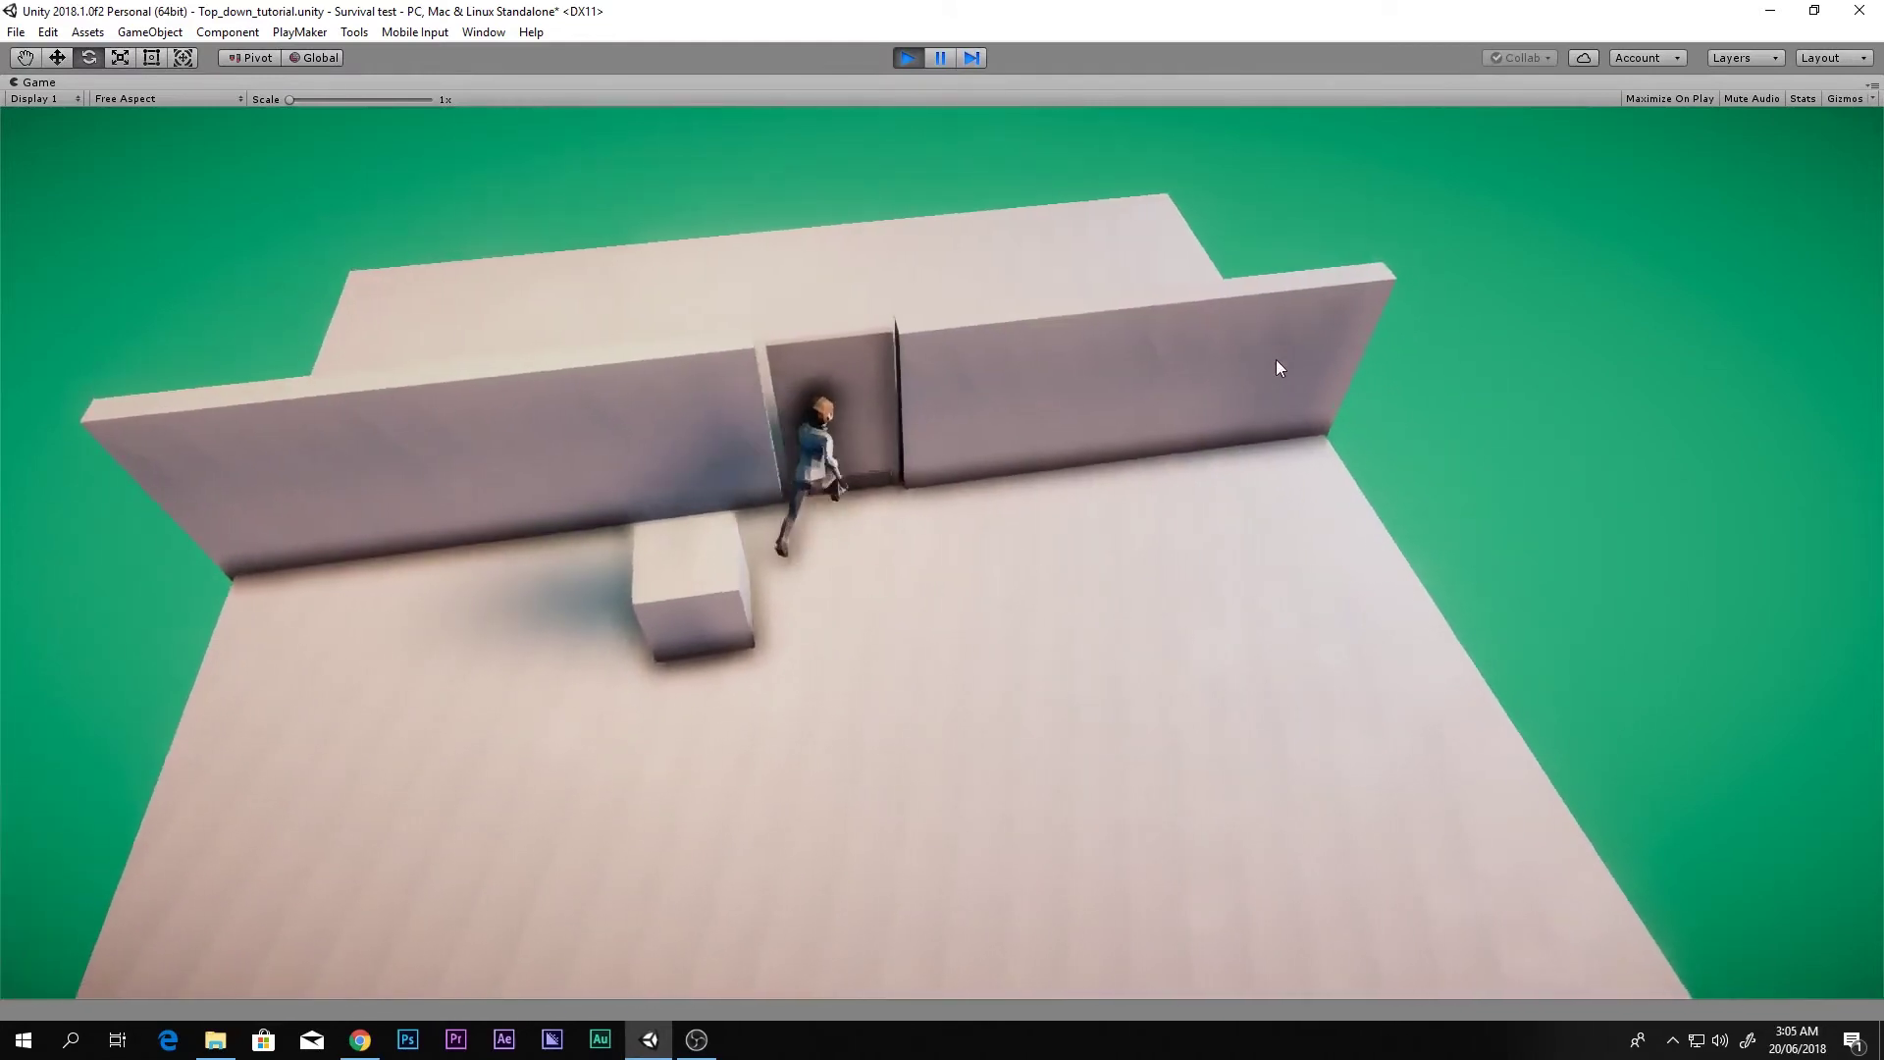
pyautogui.press('s')
pyautogui.press('a')
pyautogui.press('s')
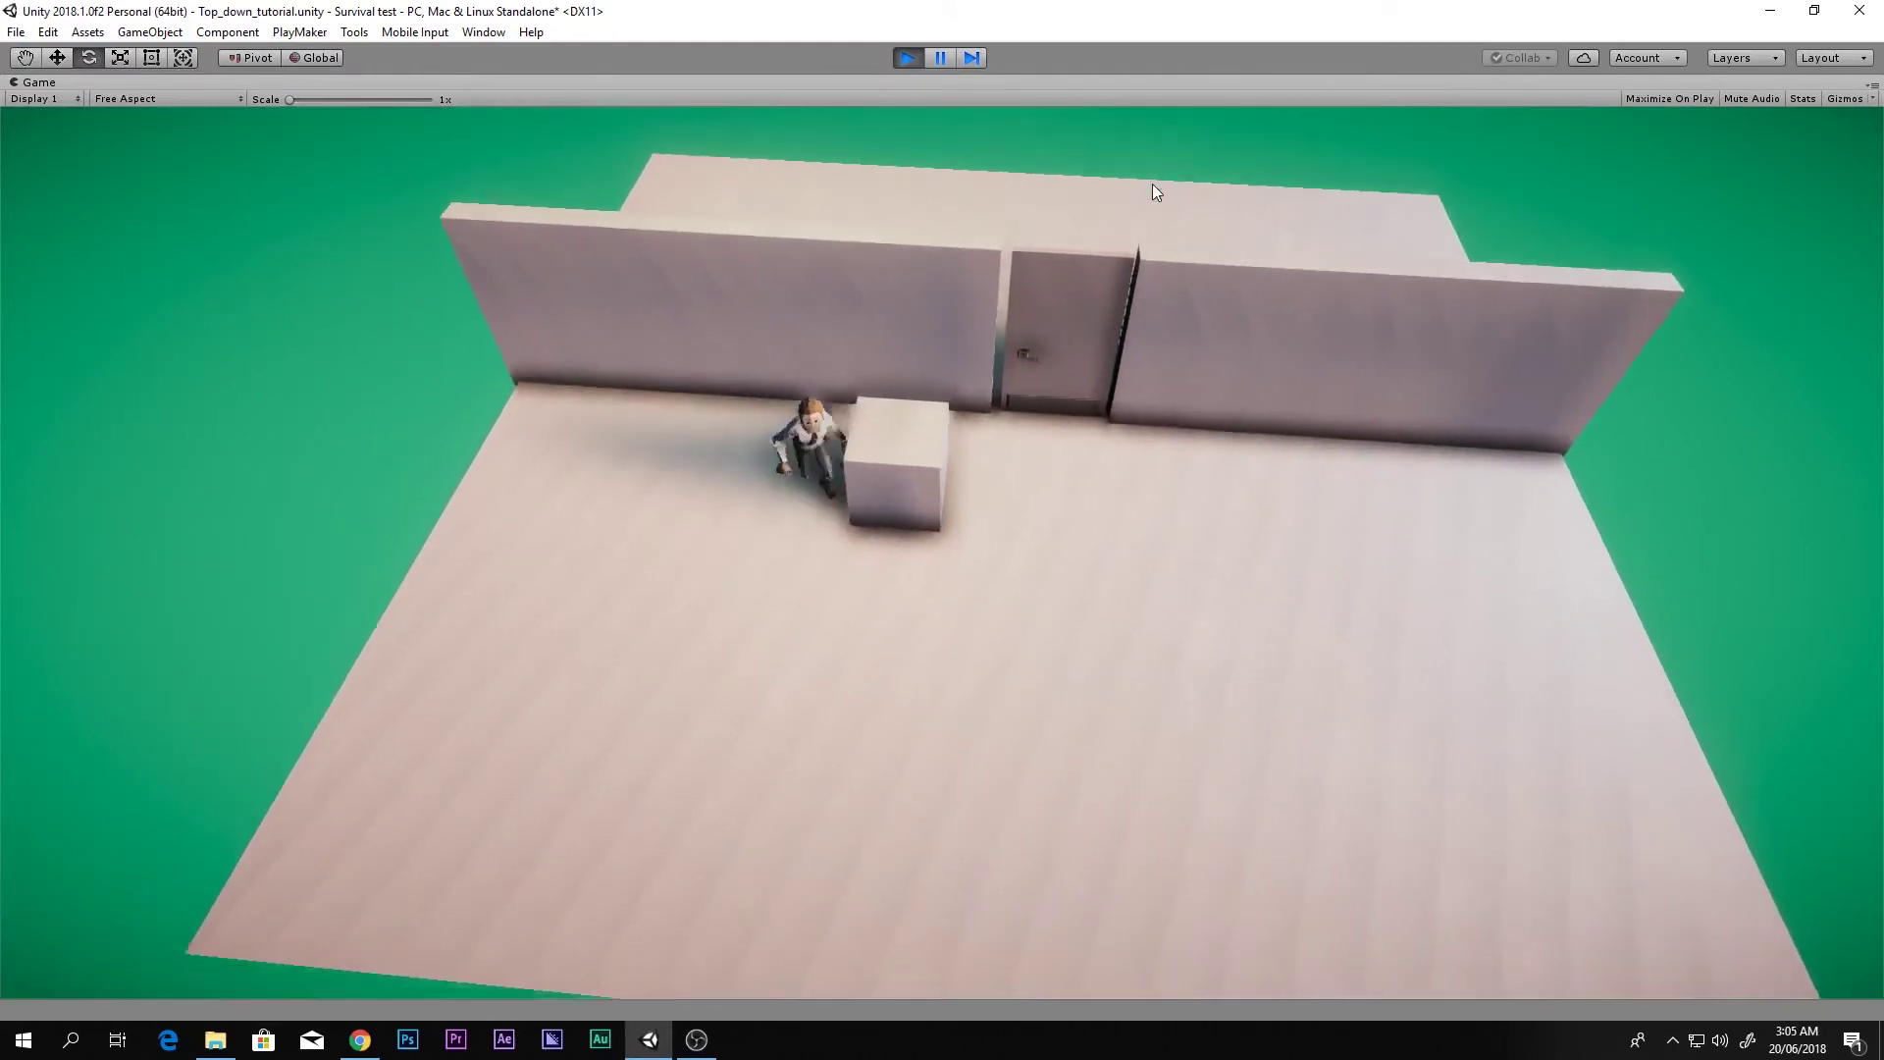
pyautogui.press('s')
pyautogui.press('w')
pyautogui.press('d')
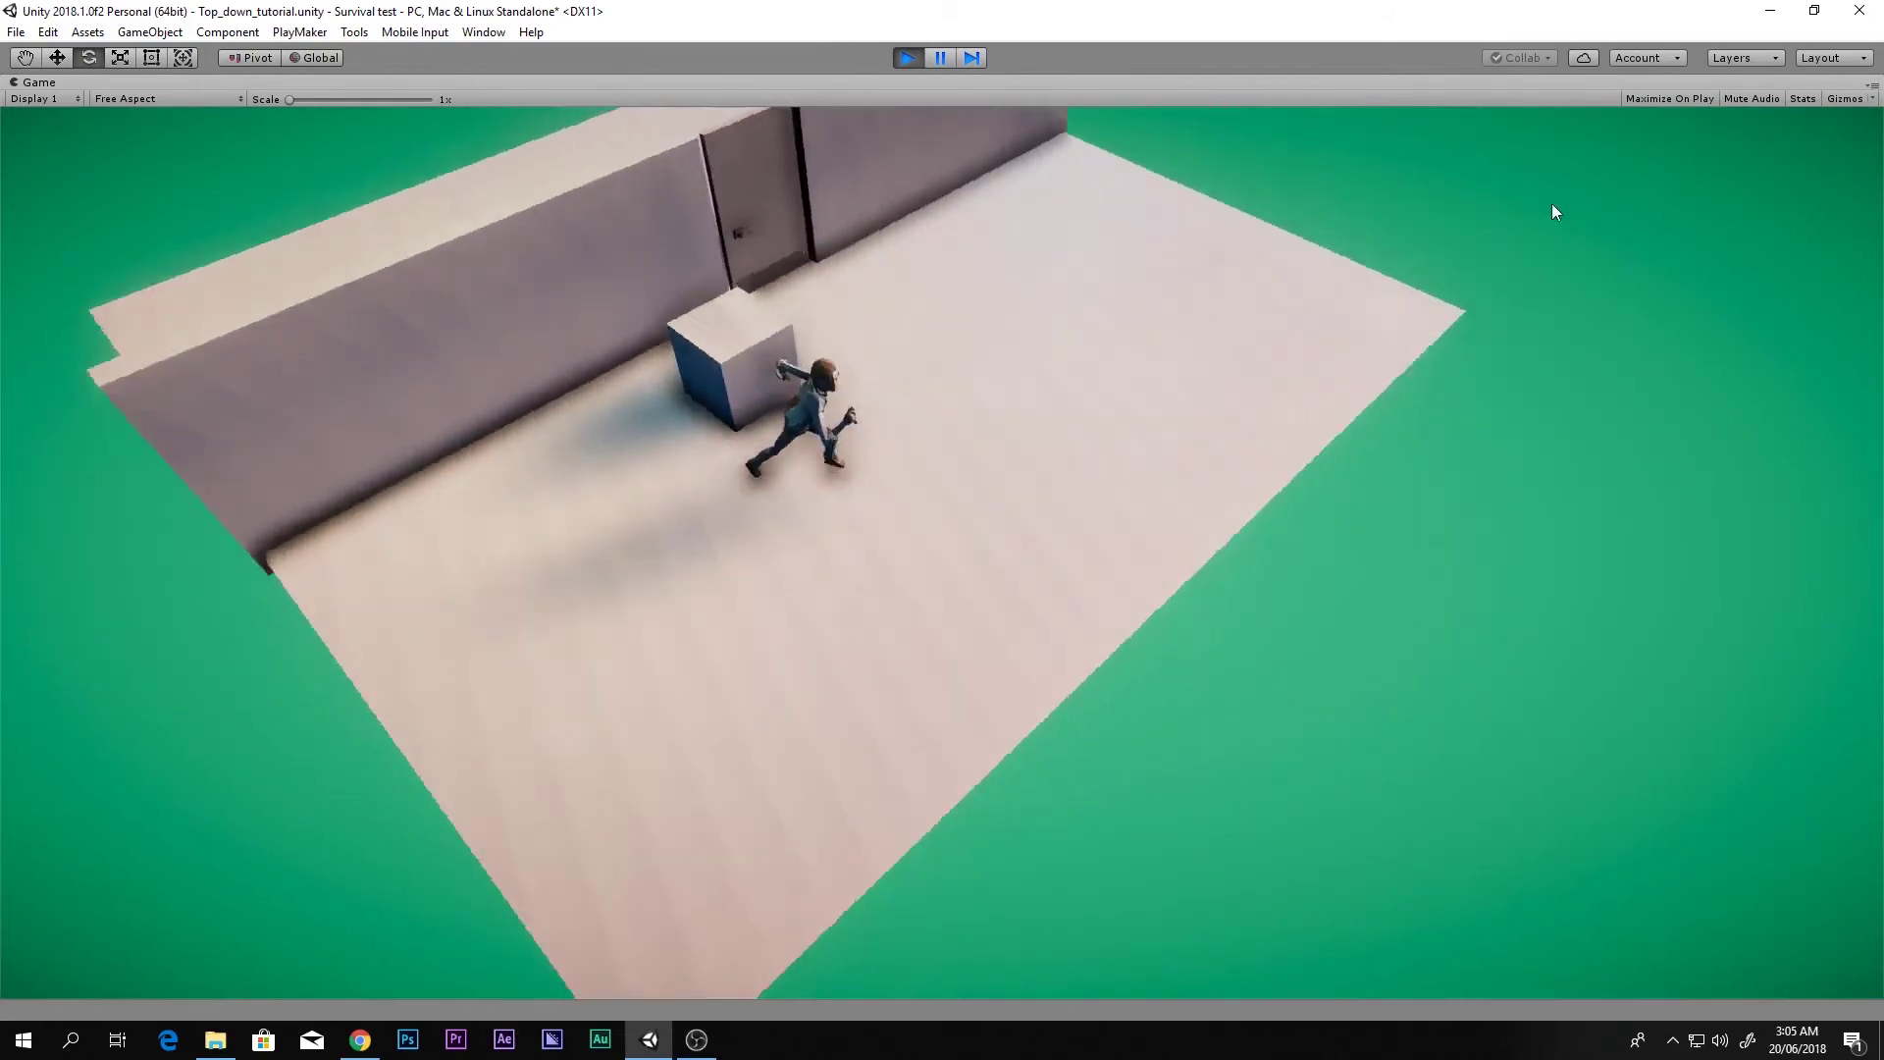
pyautogui.click(908, 57)
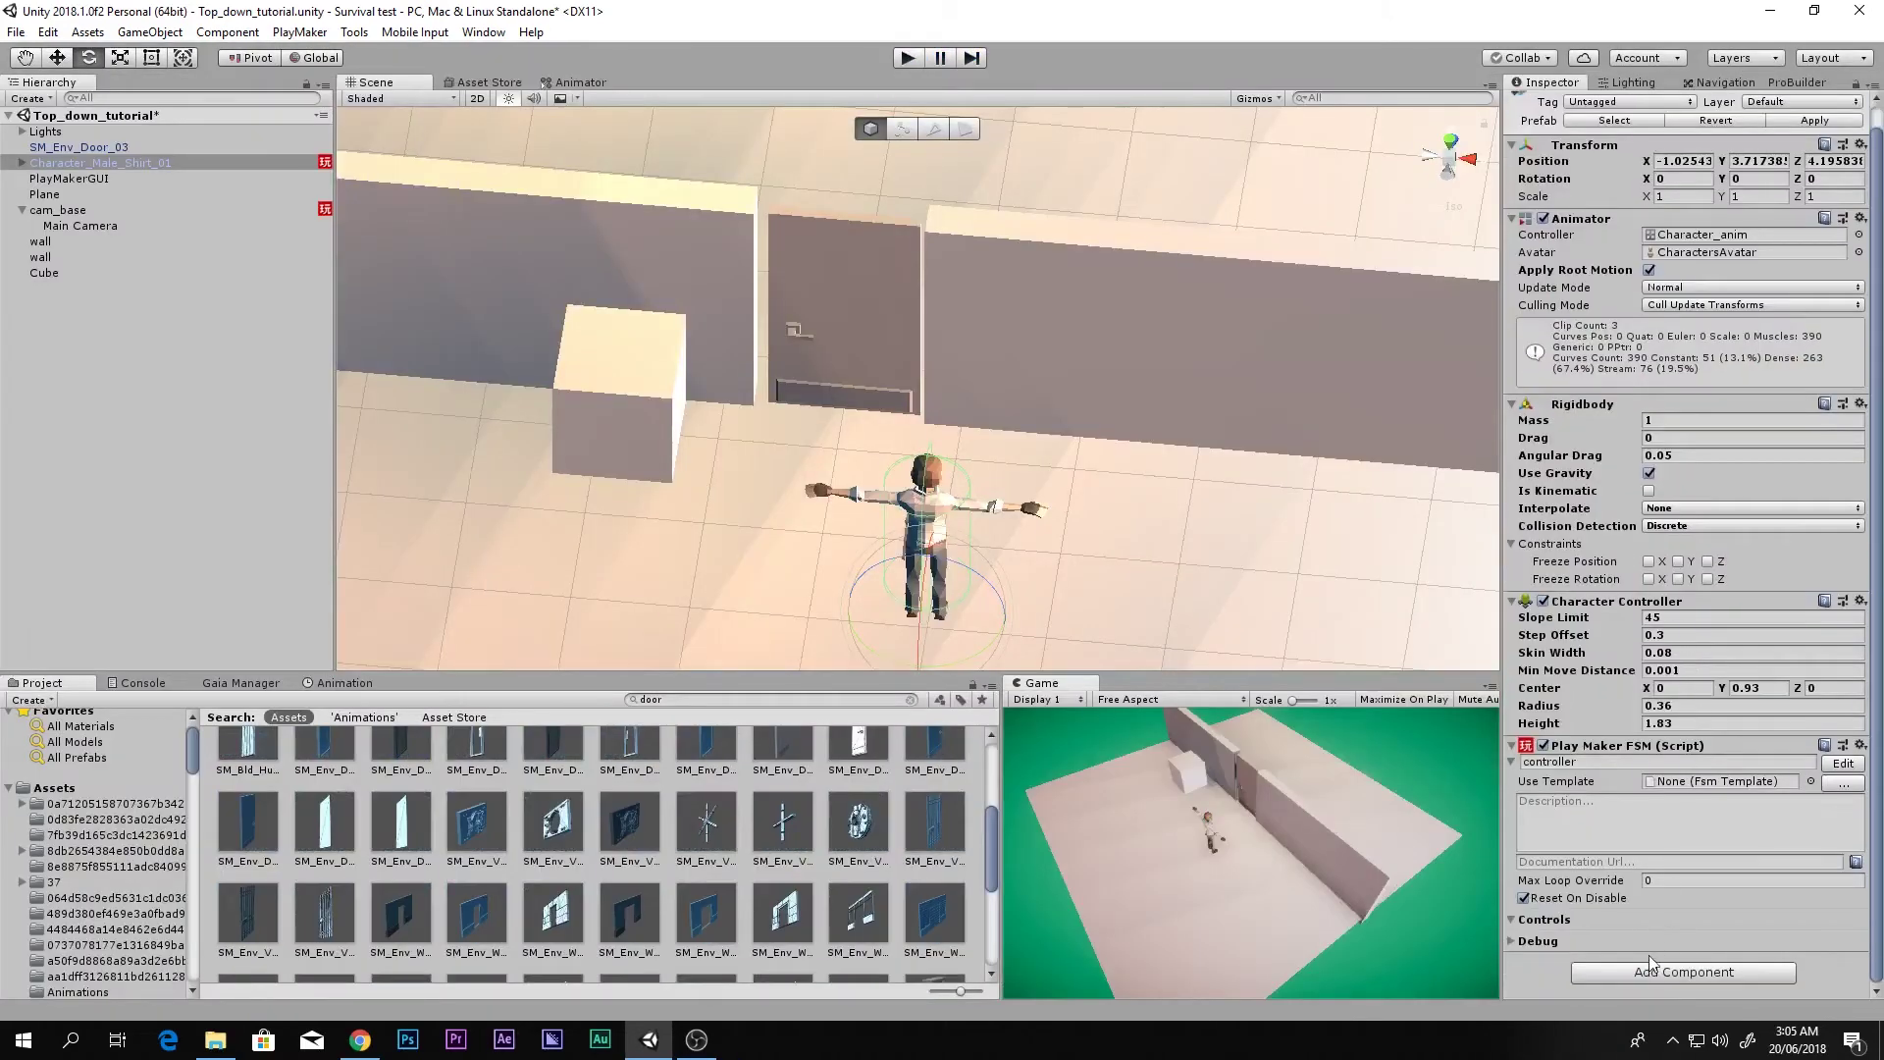
# - Add a Capsule Collider component to Character_Male_Shirt_01
pyautogui.click(1649, 971)
pyautogui.write('ca')
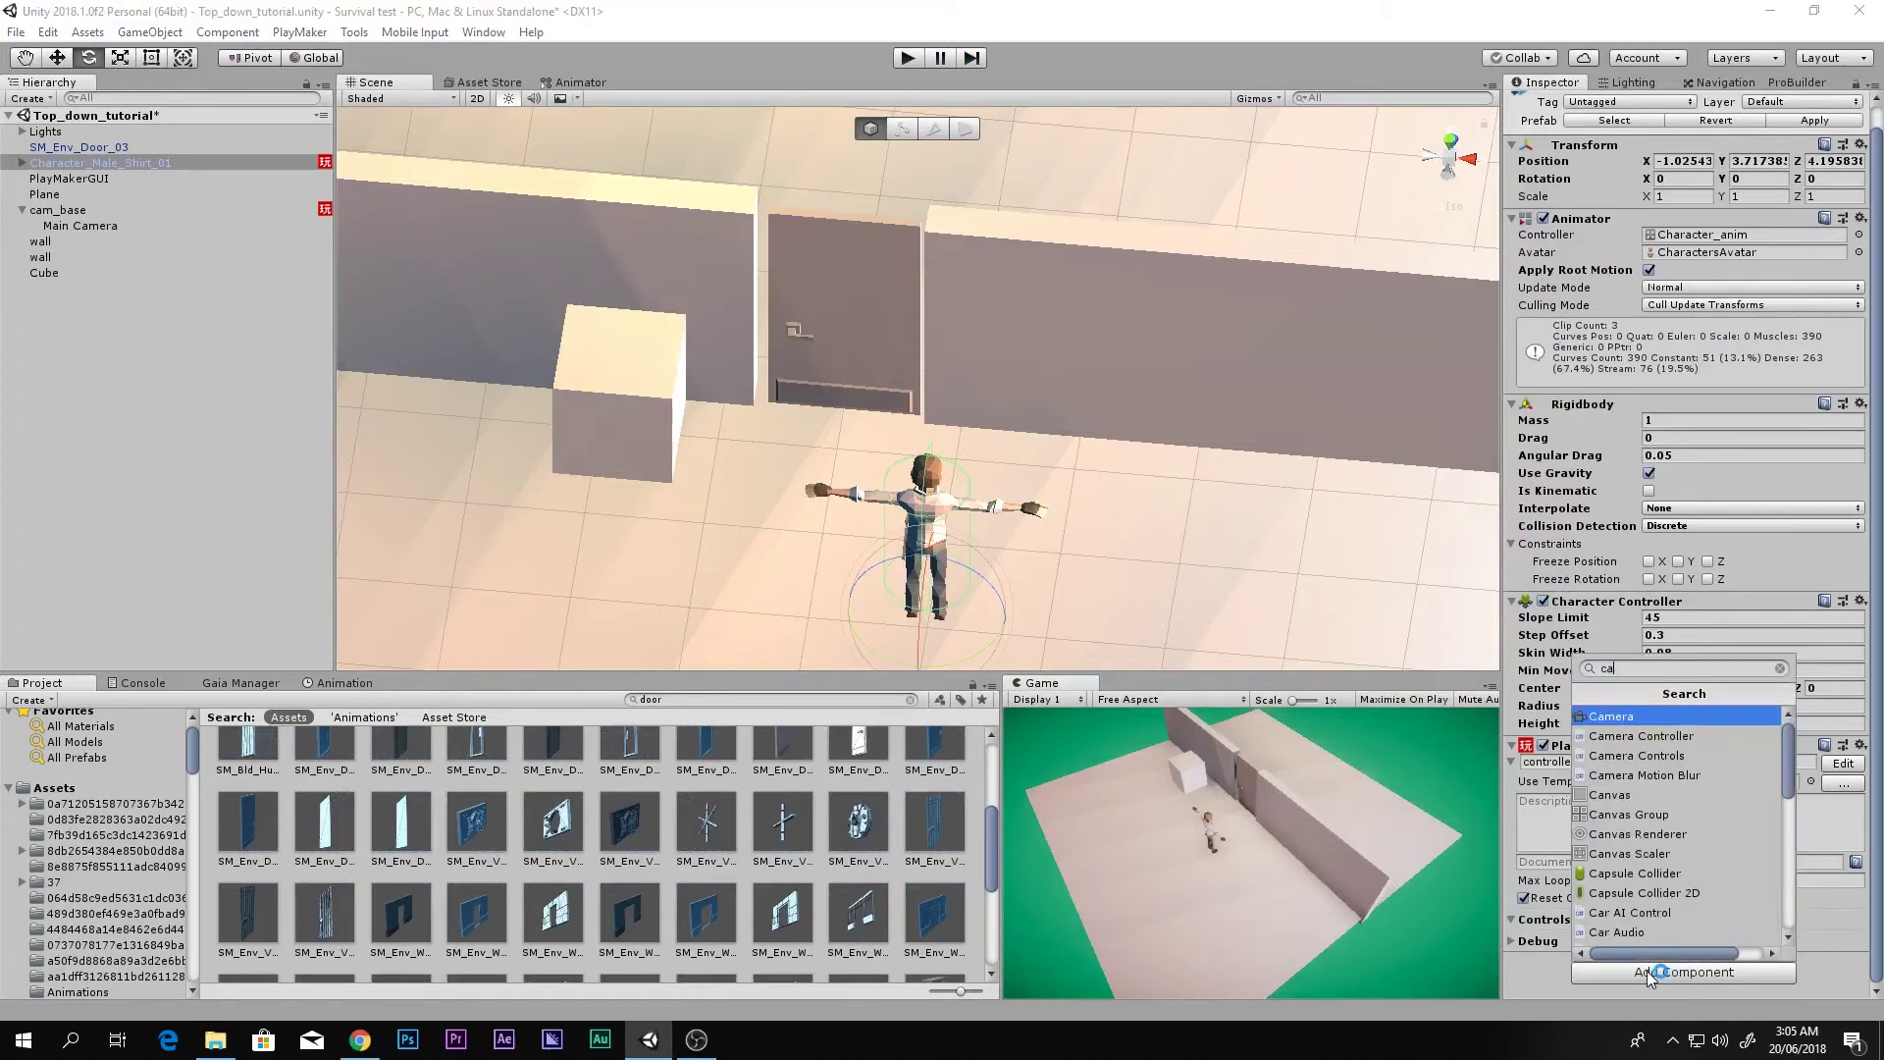
pyautogui.write('psu')
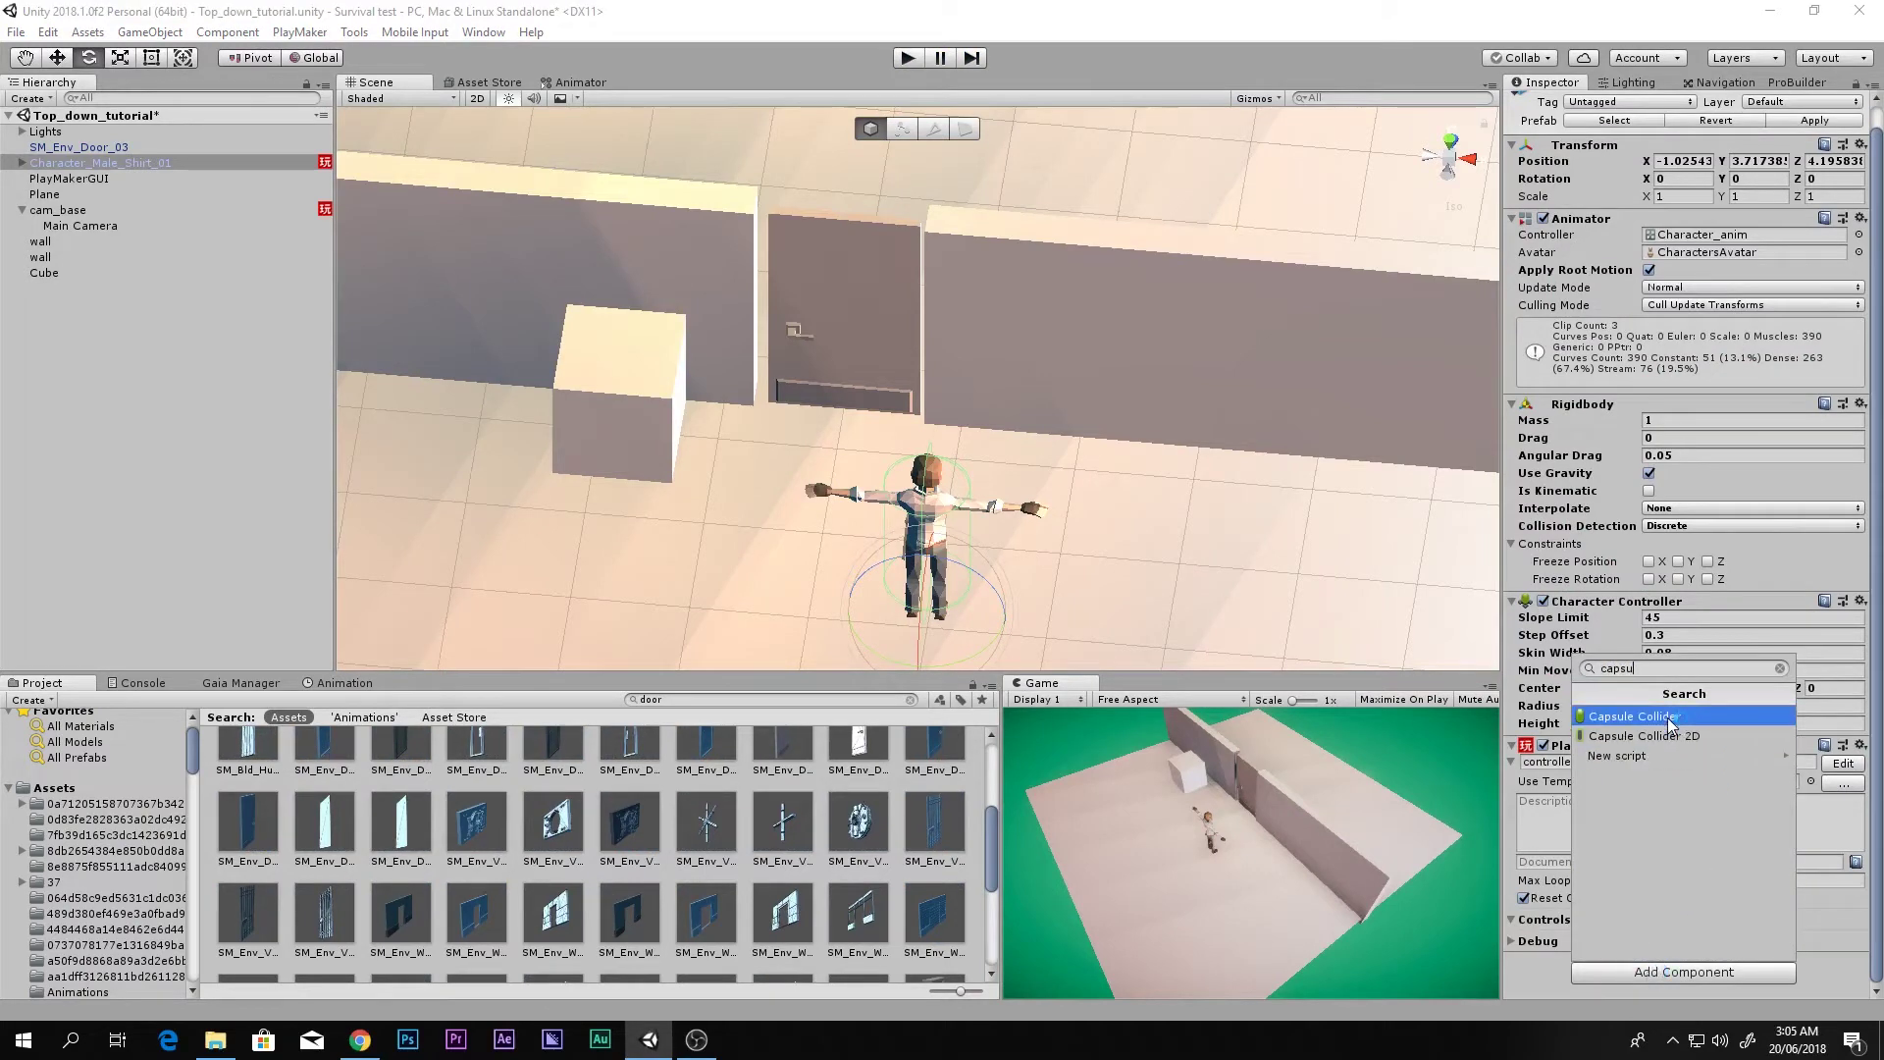
pyautogui.click(1668, 717)
# - Play-test the character with the Capsule Collider attached, framing it in the scene to watch its movement
pyautogui.click(1450, 170)
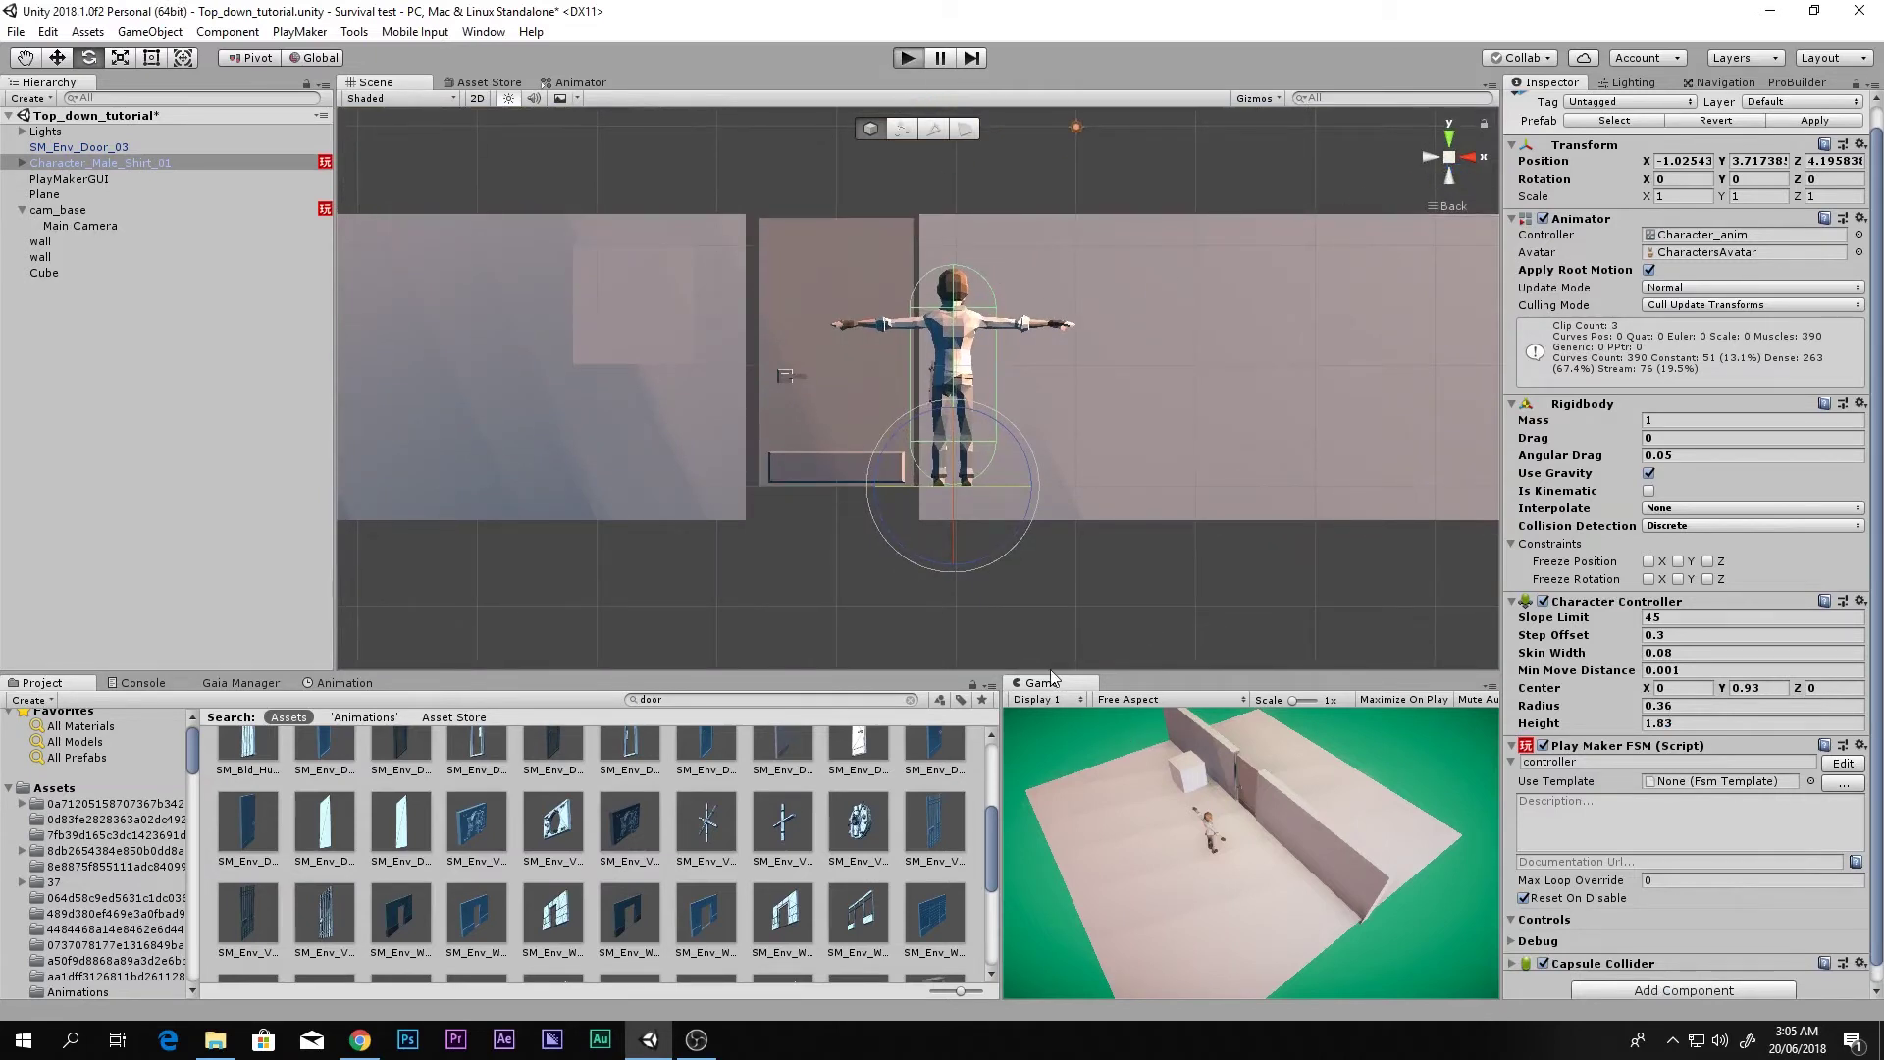
pyautogui.hotkey('ctrl', 'p')
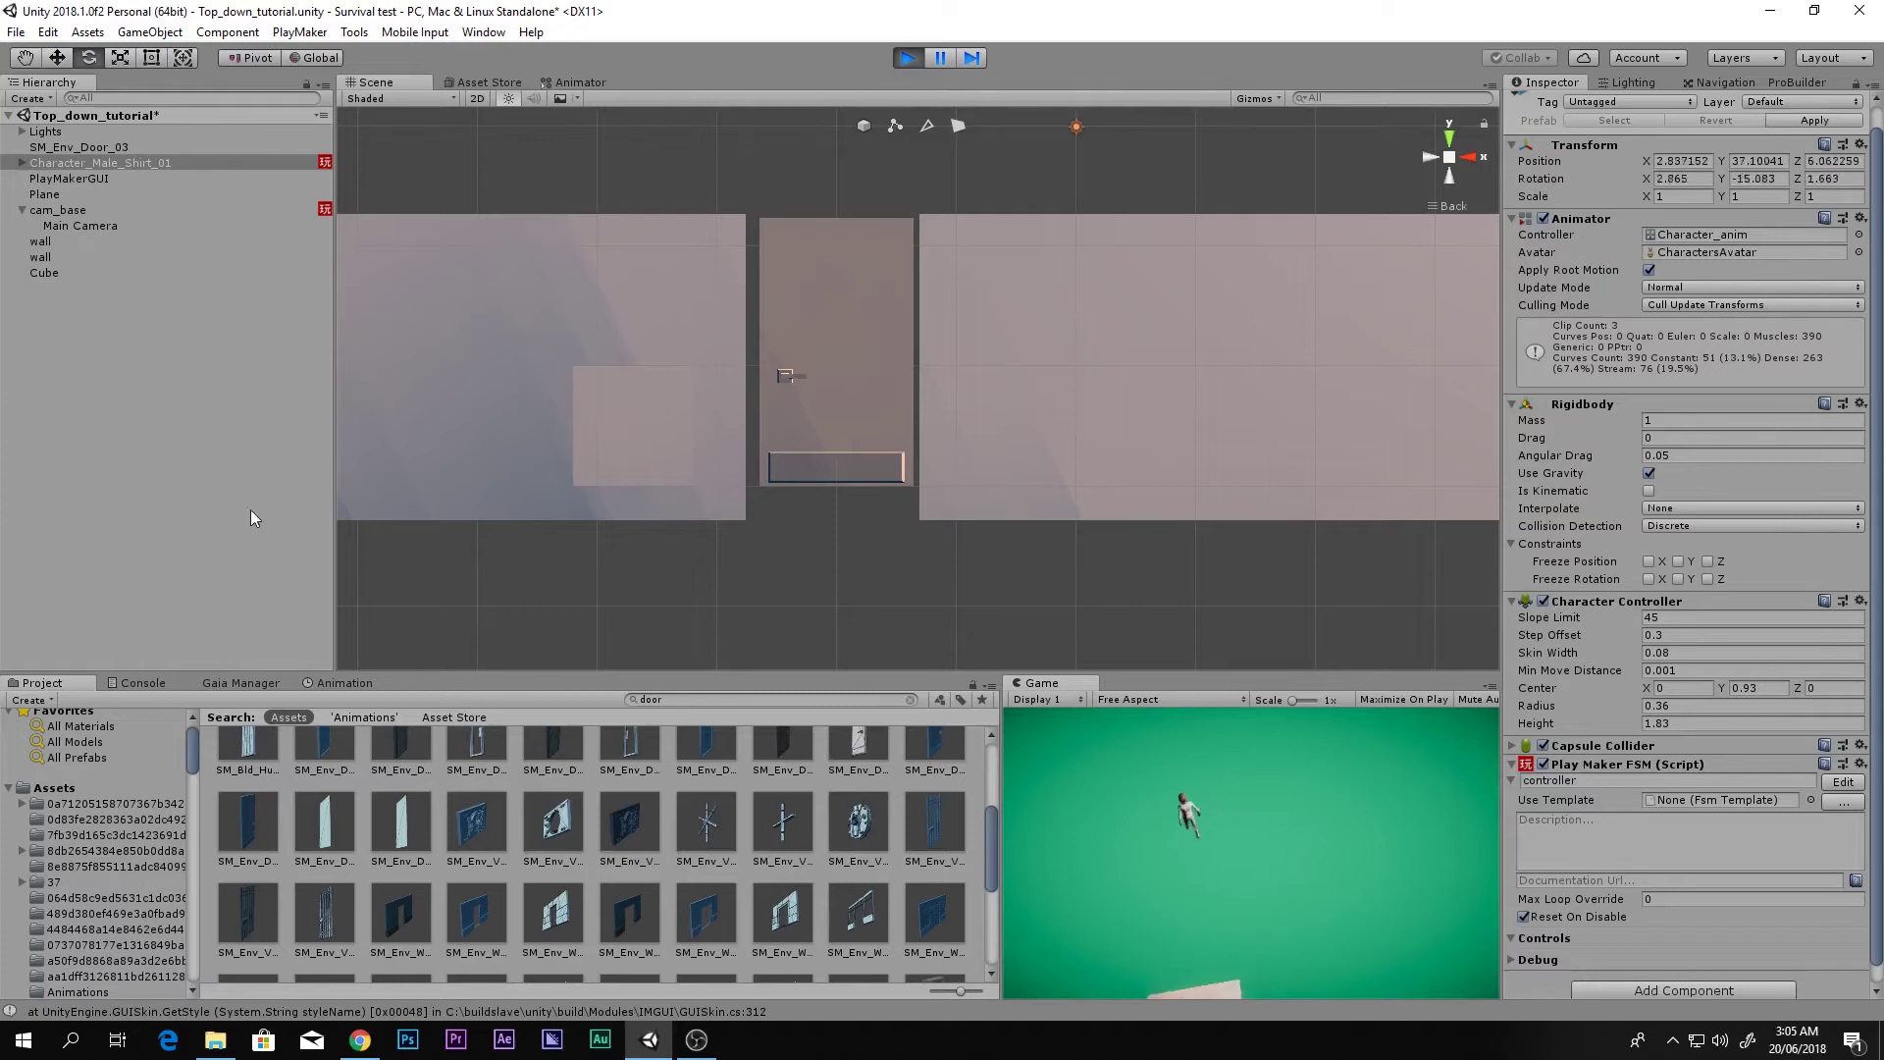
pyautogui.press('f')
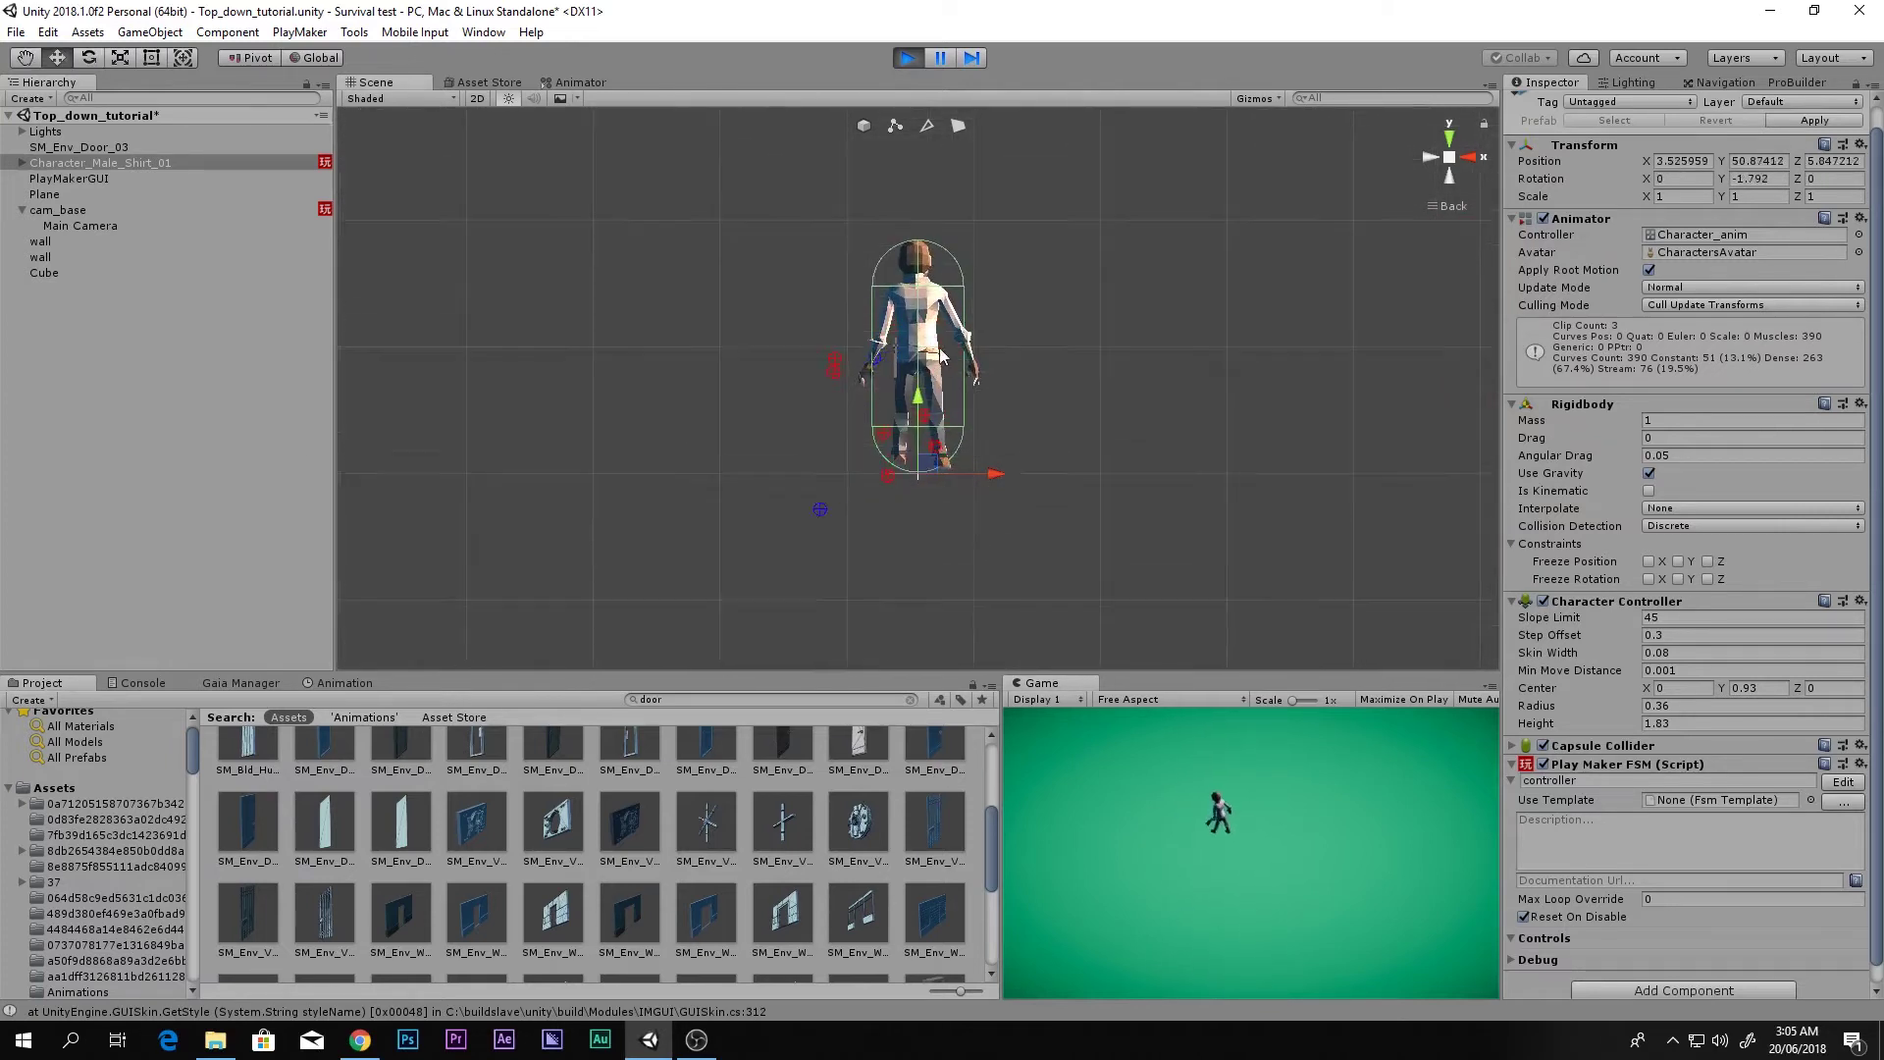
# - Play-test the character with its Character Controller disabled, and re-enable the component after the test
pyautogui.click(1544, 602)
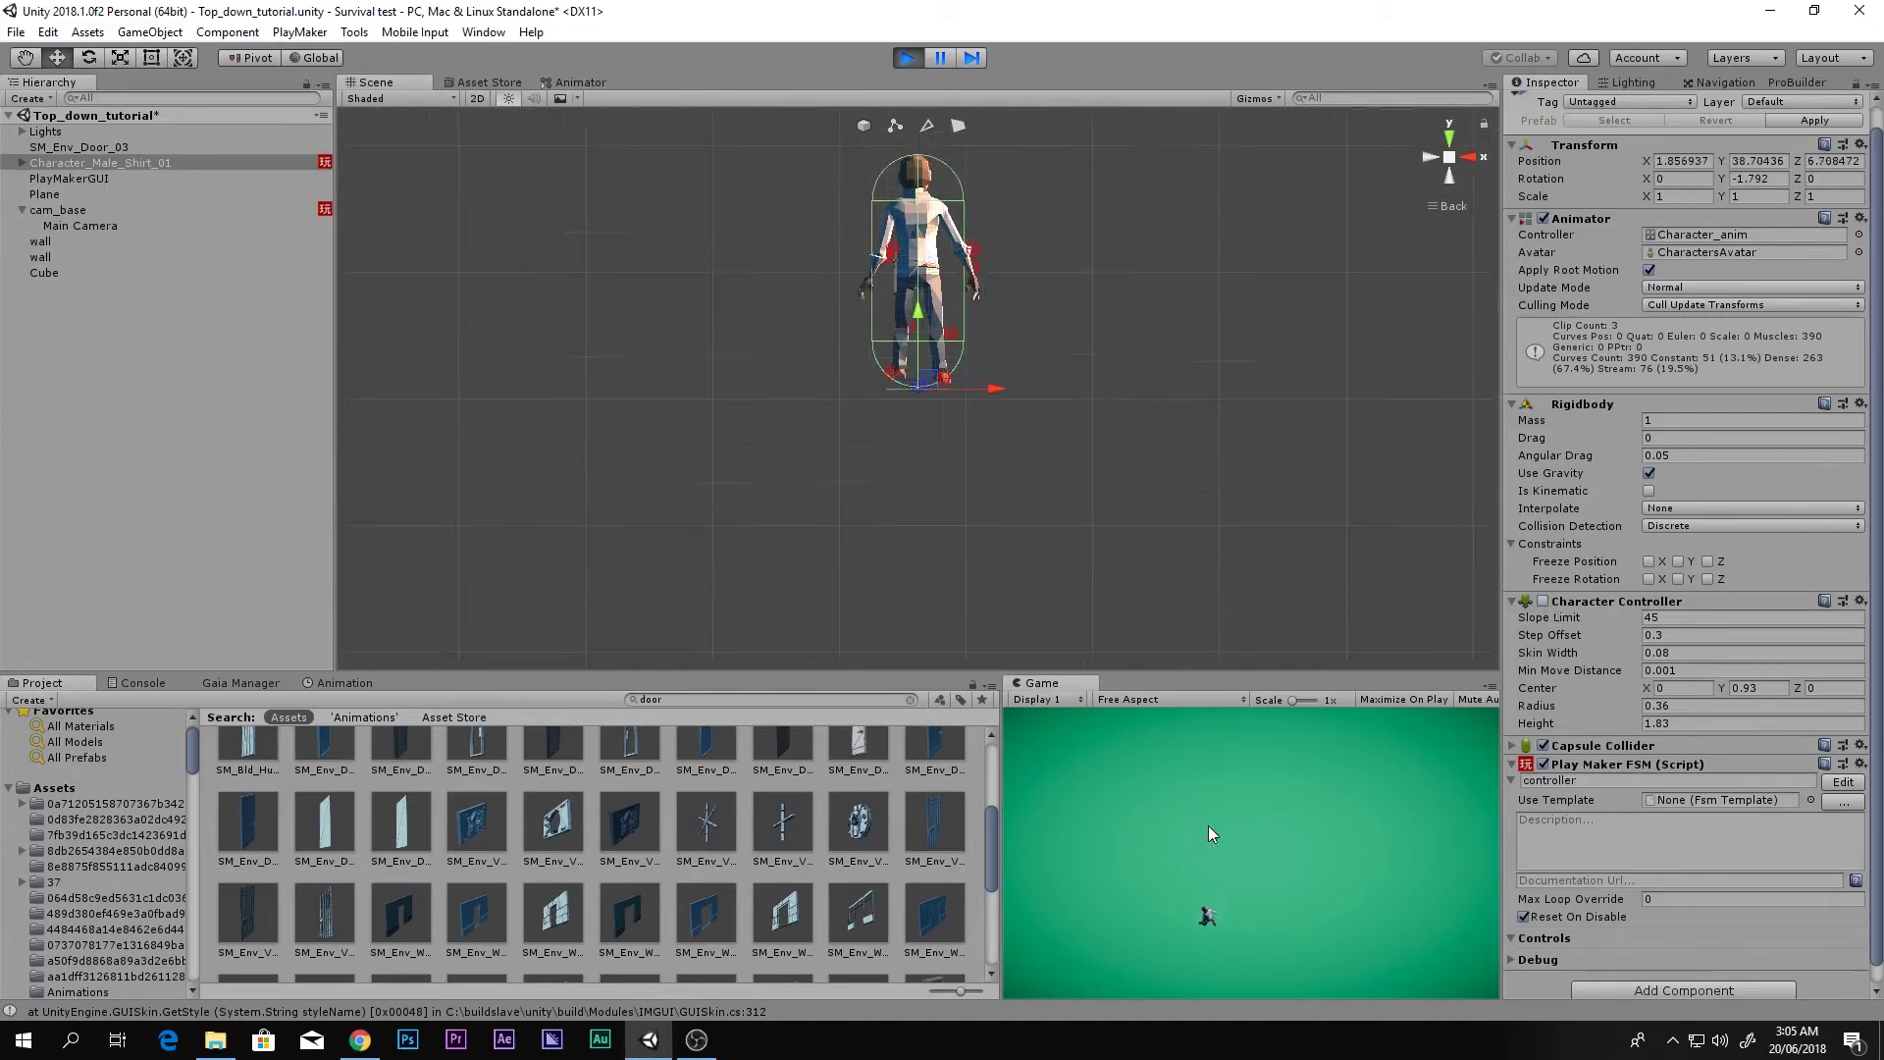
pyautogui.hotkey('ctrl', 'p')
pyautogui.click(1545, 602)
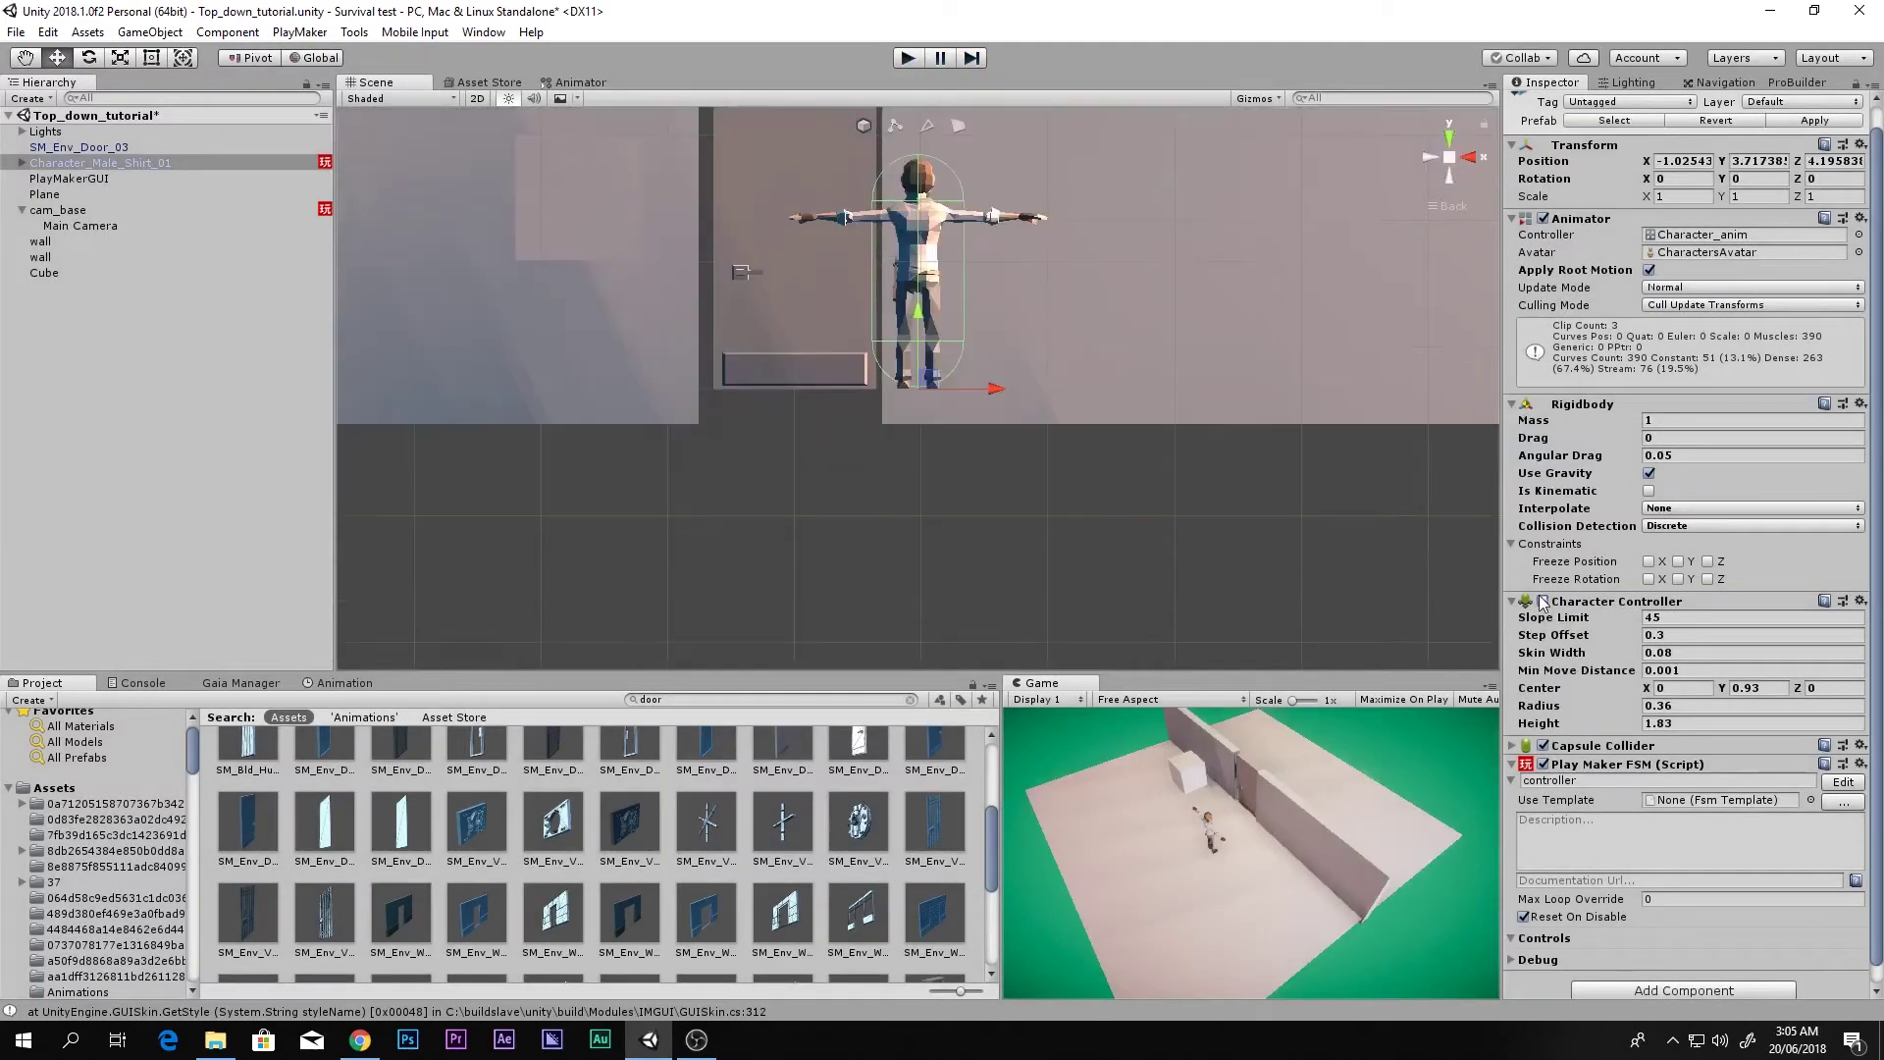
pyautogui.hotkey('ctrl', 'p')
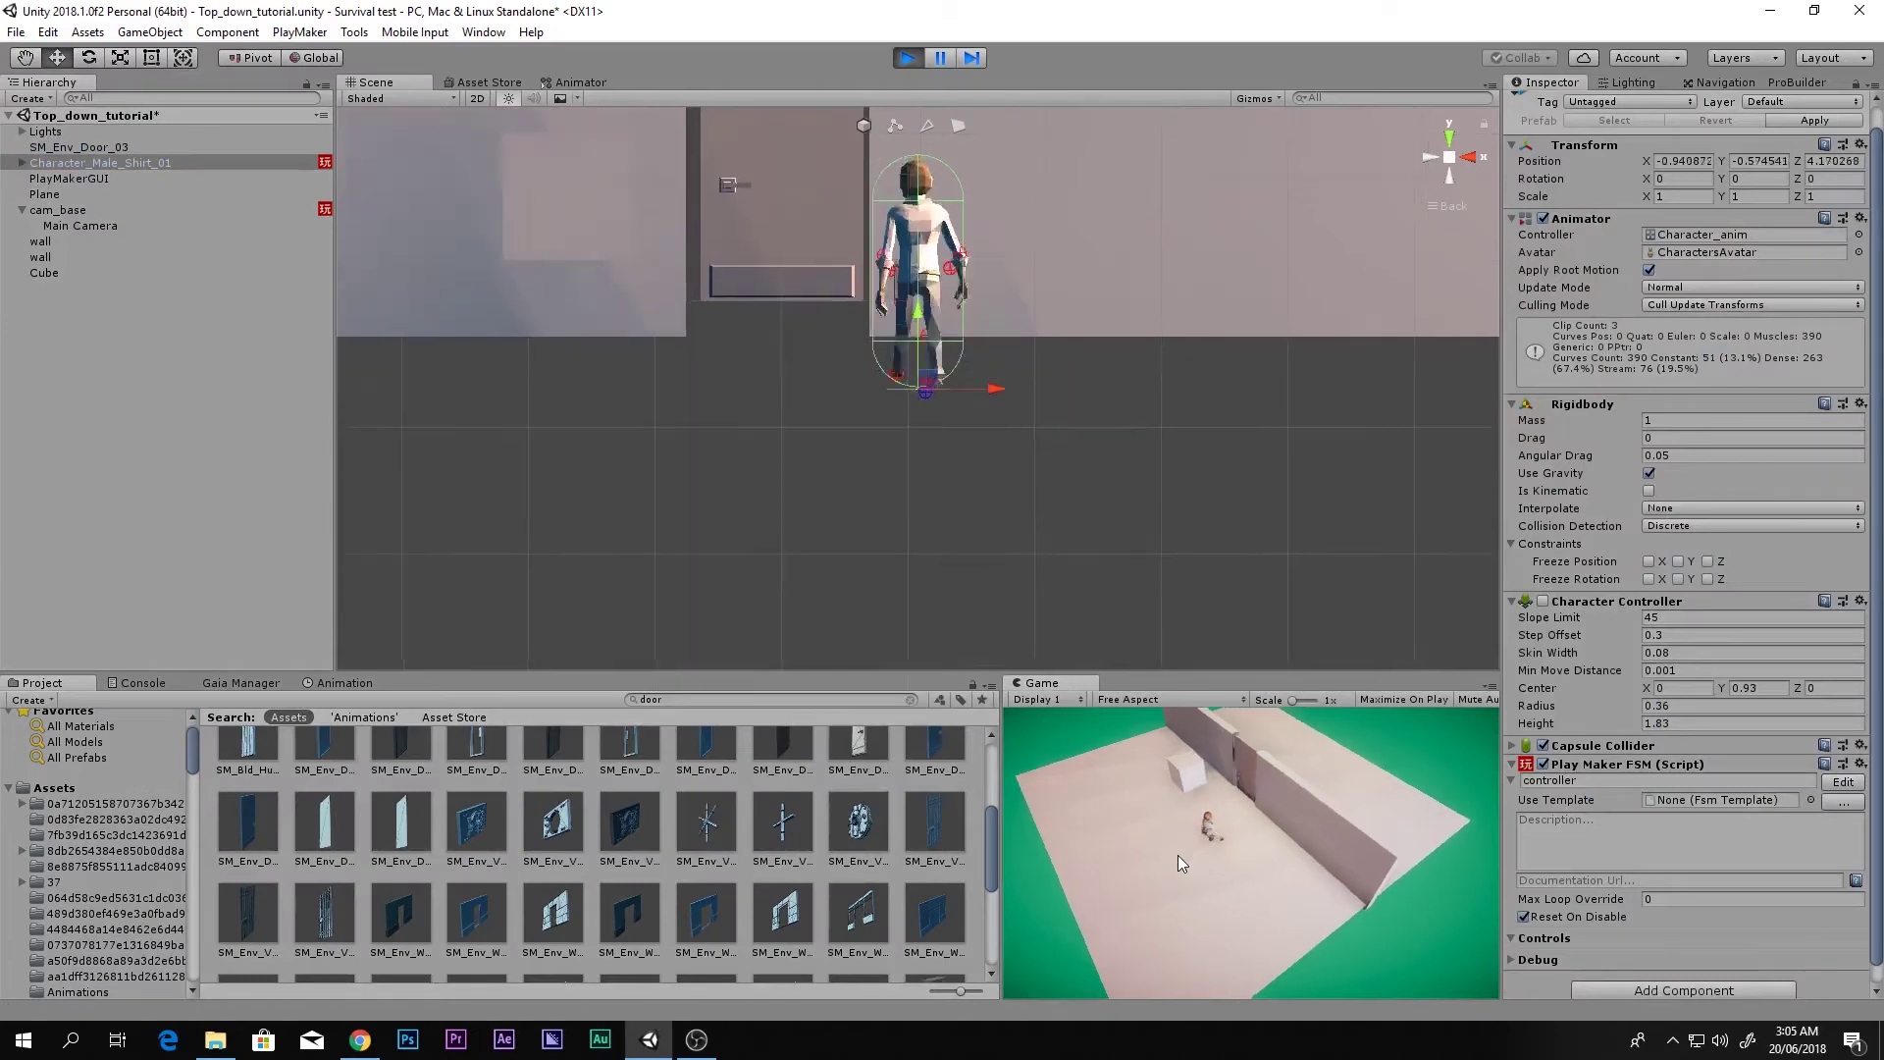
pyautogui.click(908, 58)
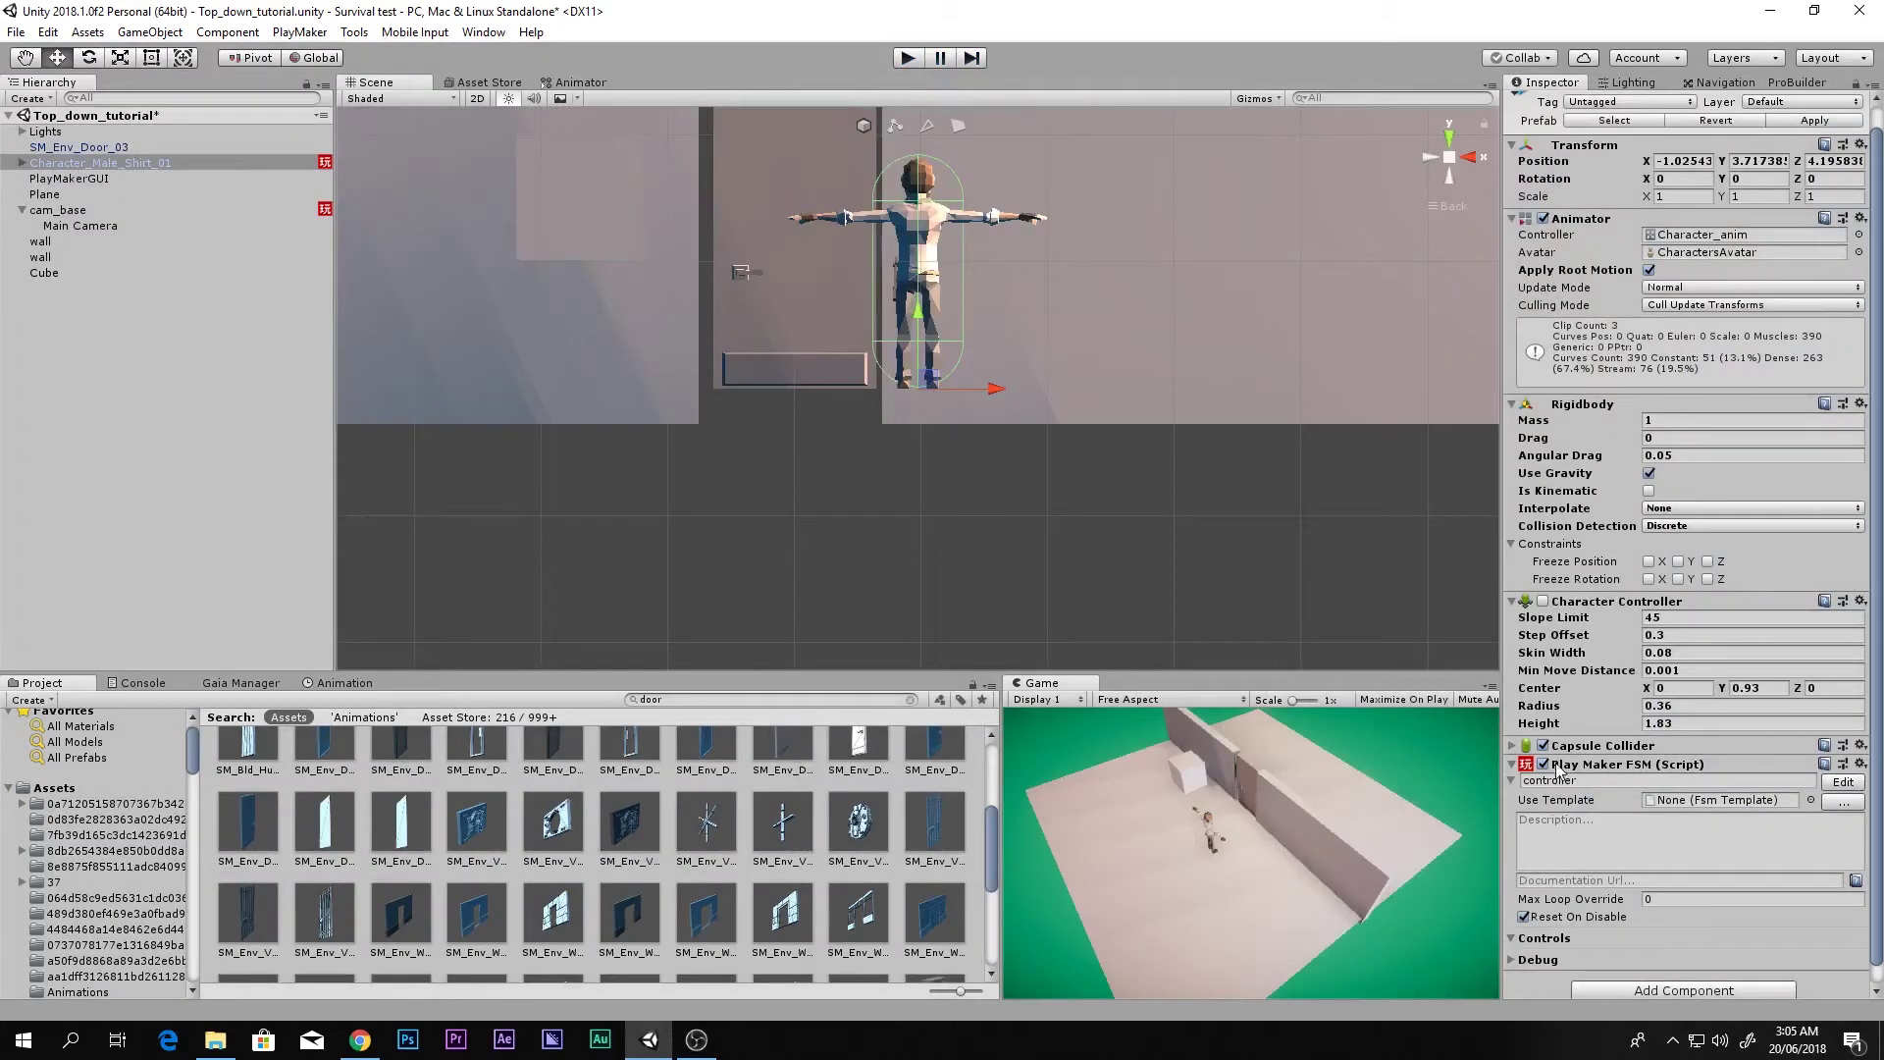
pyautogui.click(1544, 602)
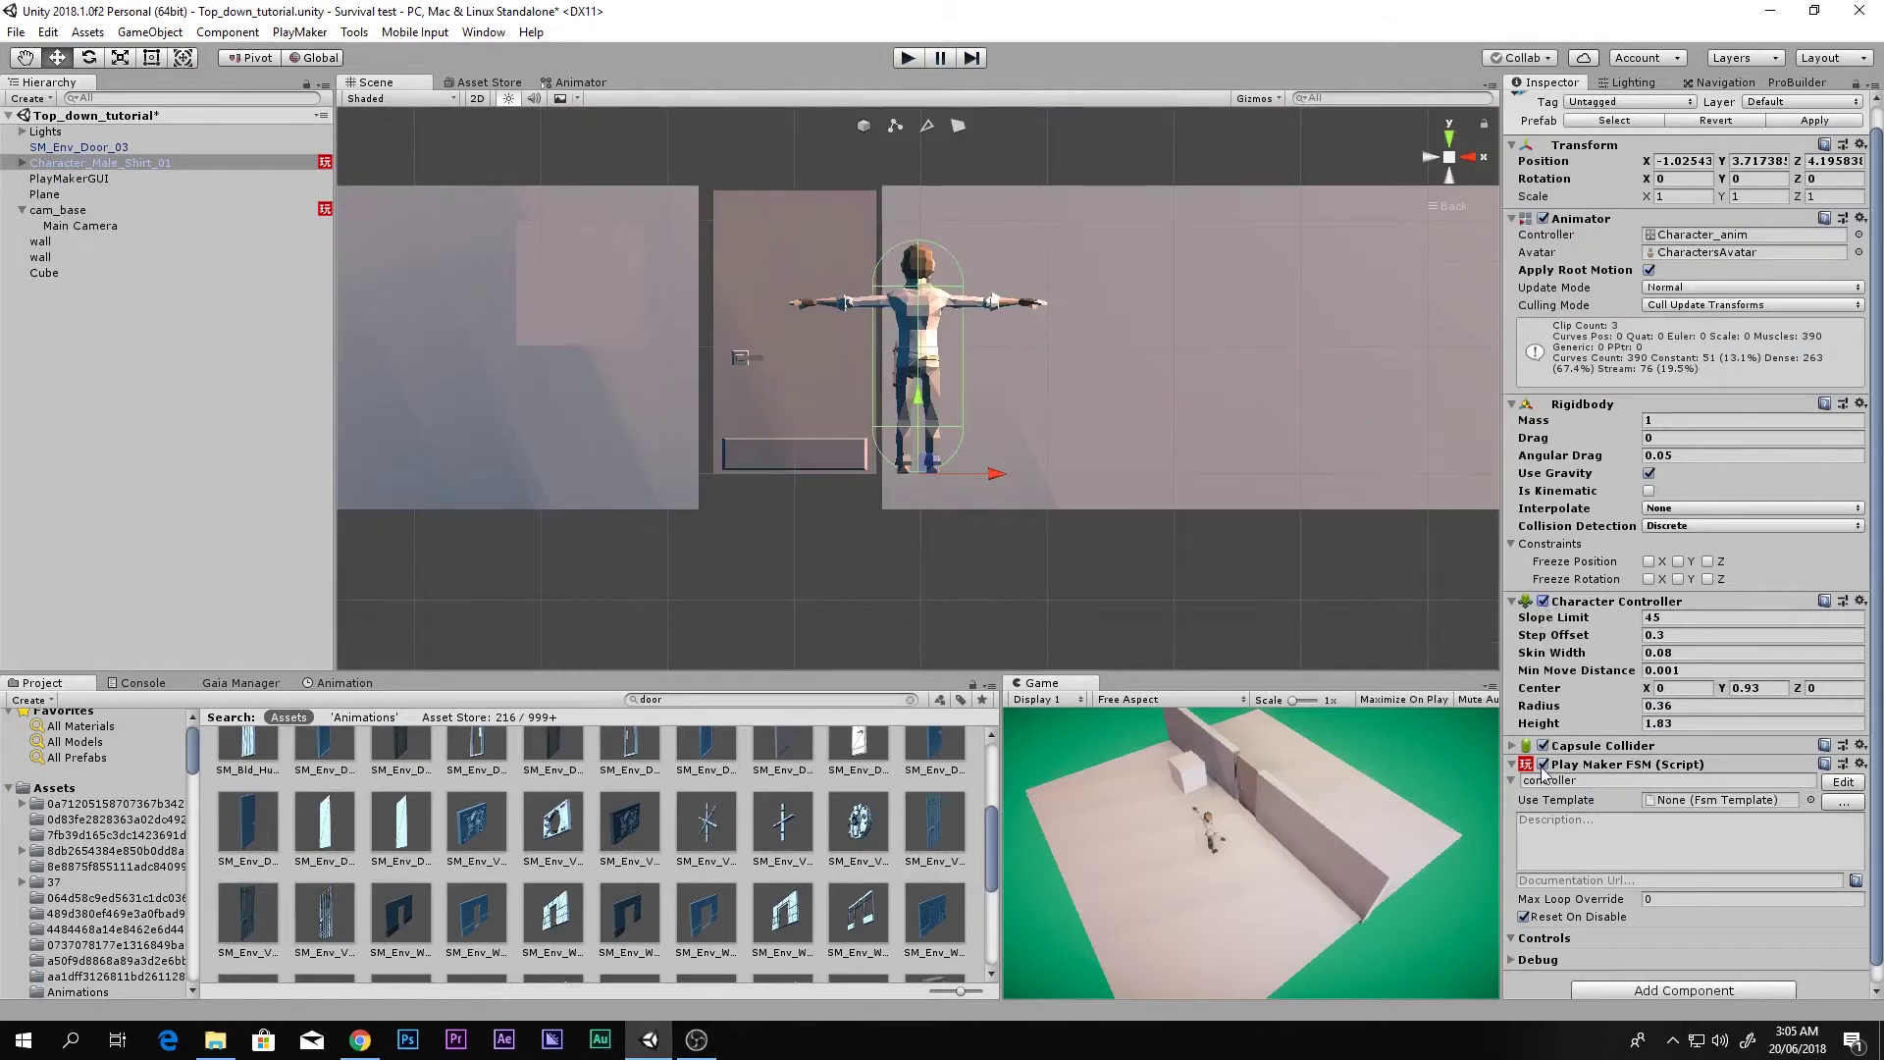
# - Remove the Rigidbody and Capsule Collider components from Character_Male_Shirt_01
pyautogui.click(1860, 405)
pyautogui.click(1831, 496)
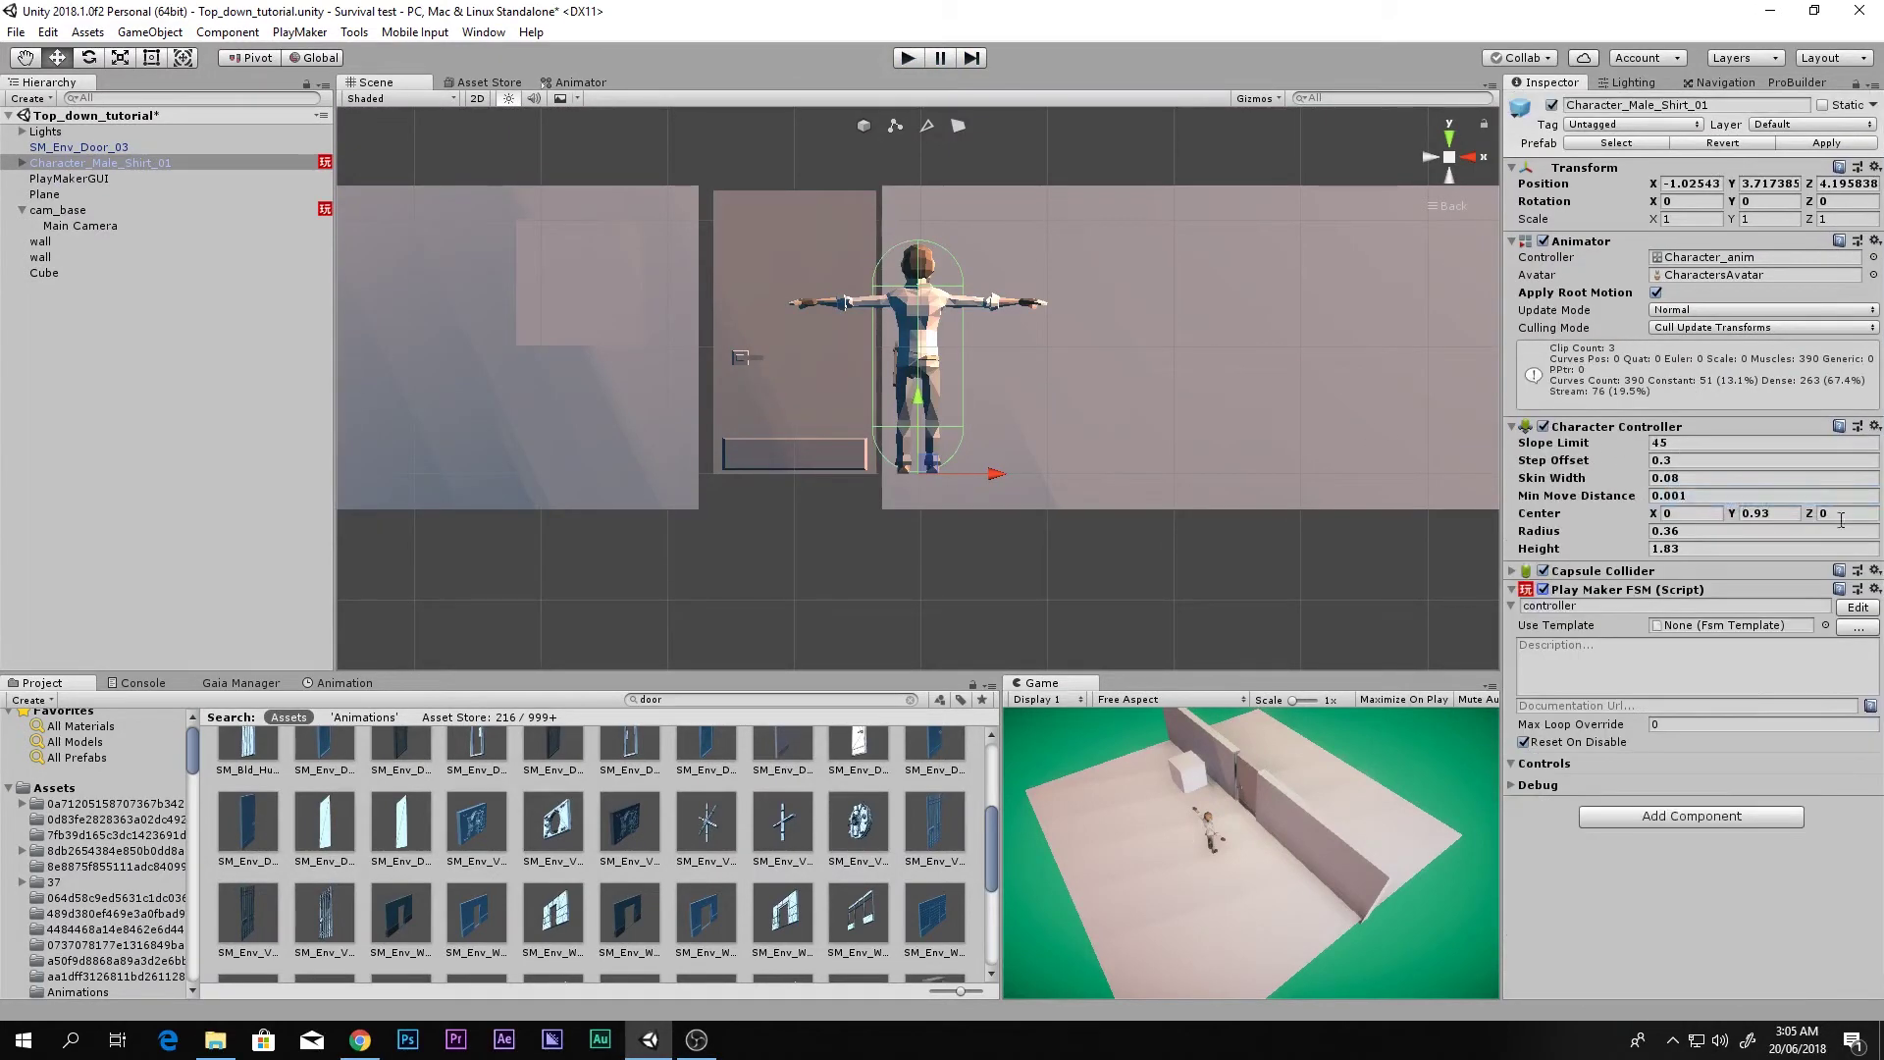
pyautogui.click(1870, 569)
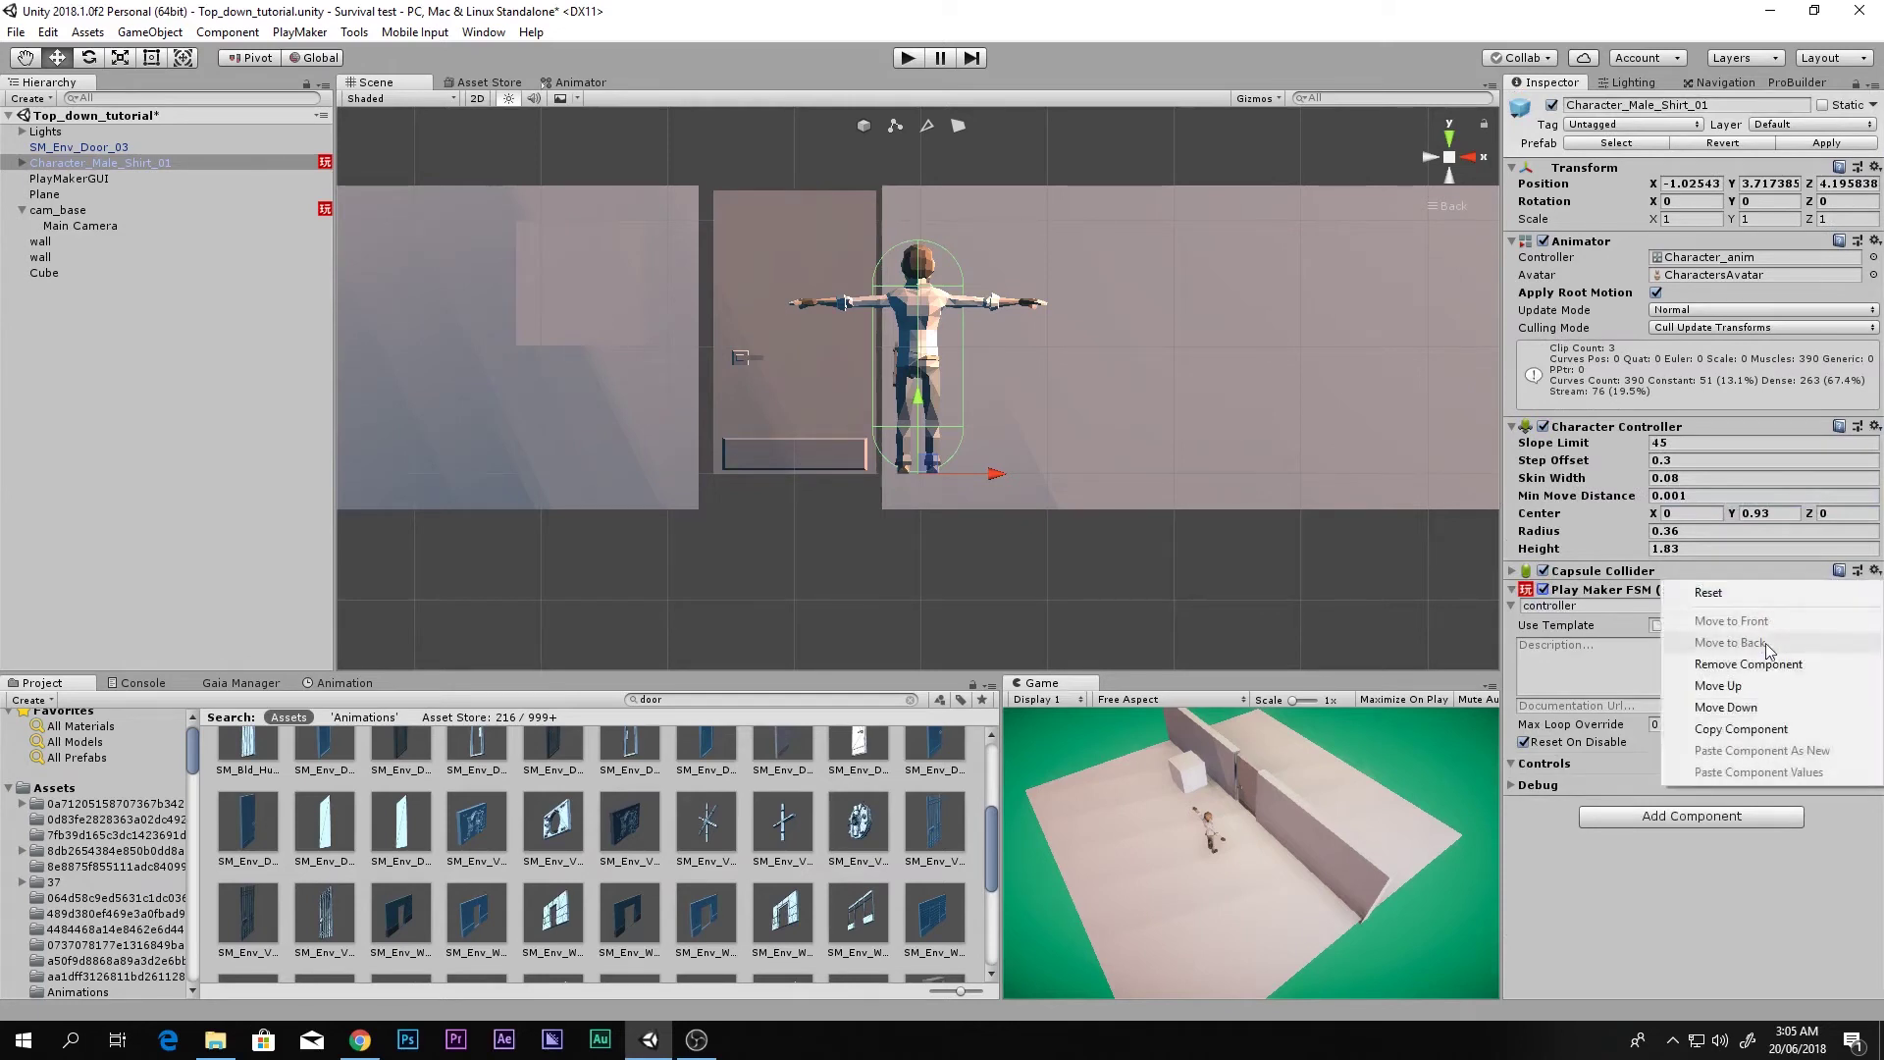
pyautogui.click(1728, 661)
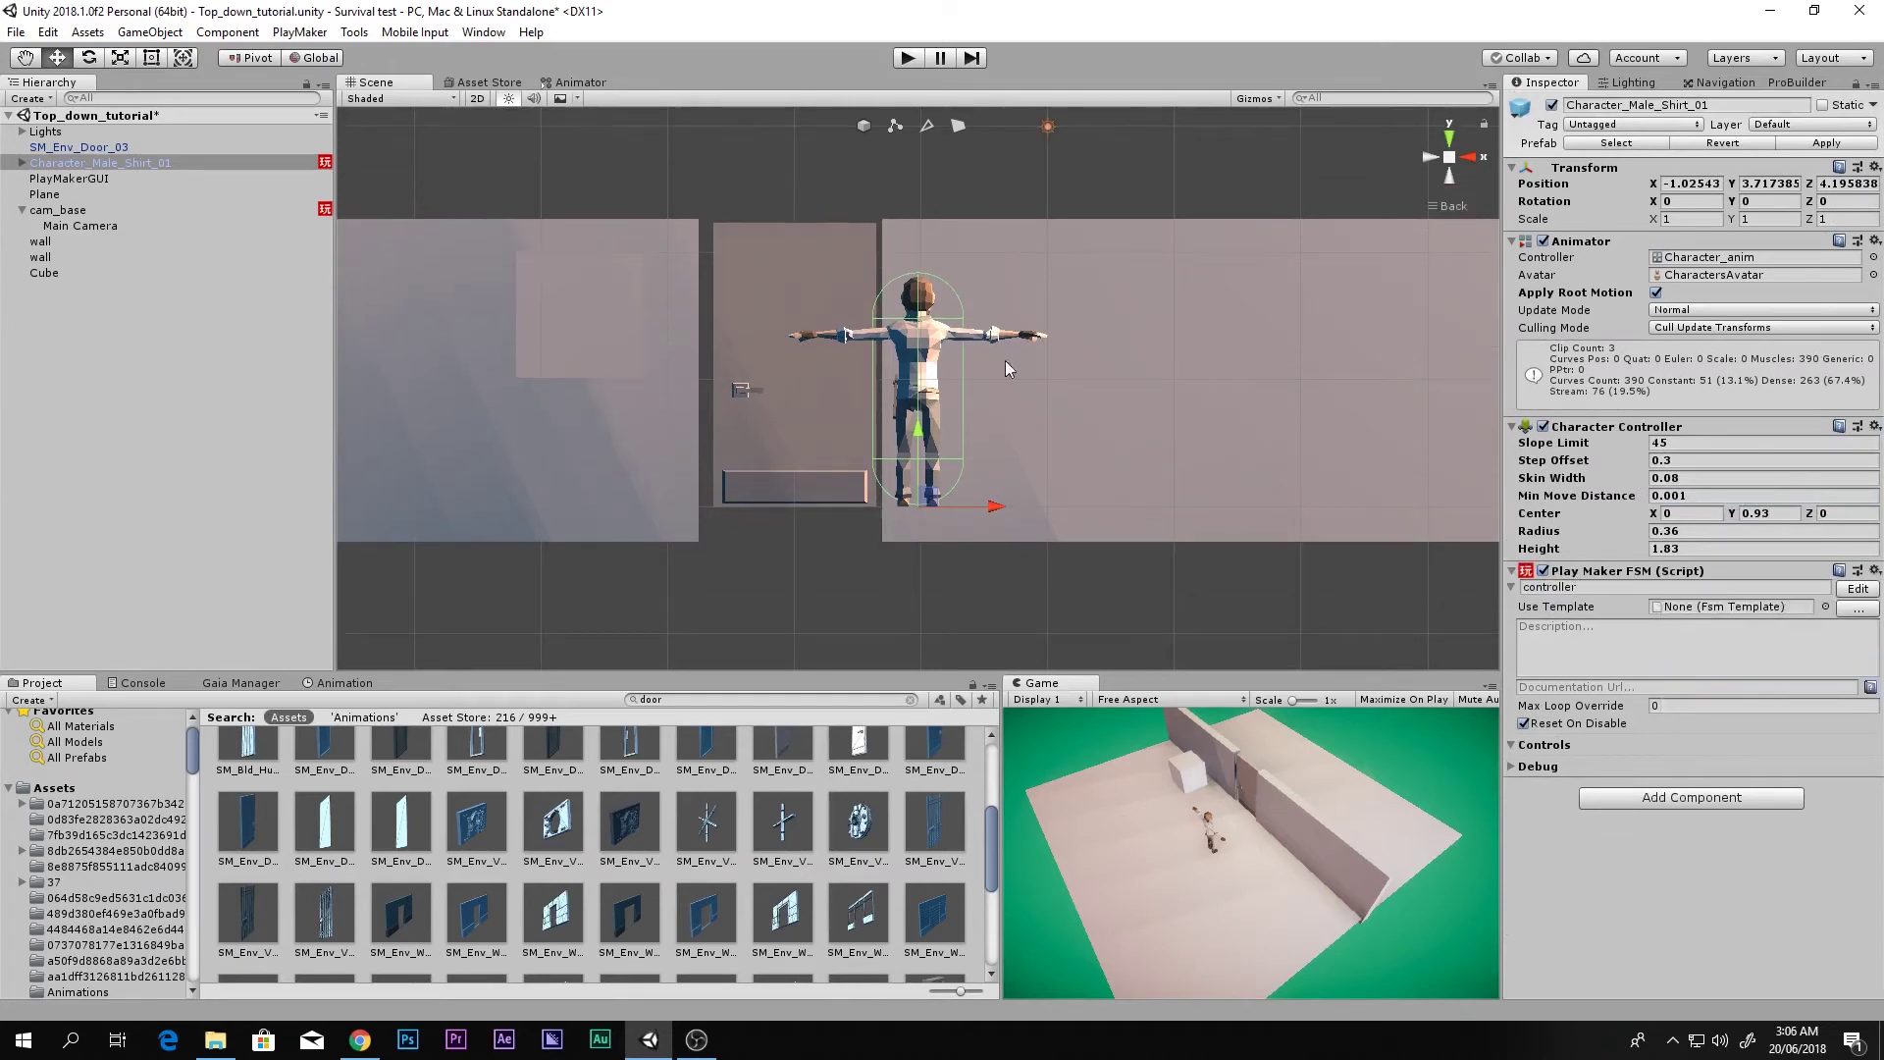
# - Add a 3D capsule as a child of Character_Male_Shirt_01 and raise it to about Y 0.925 around the body
pyautogui.rightClick(49, 166)
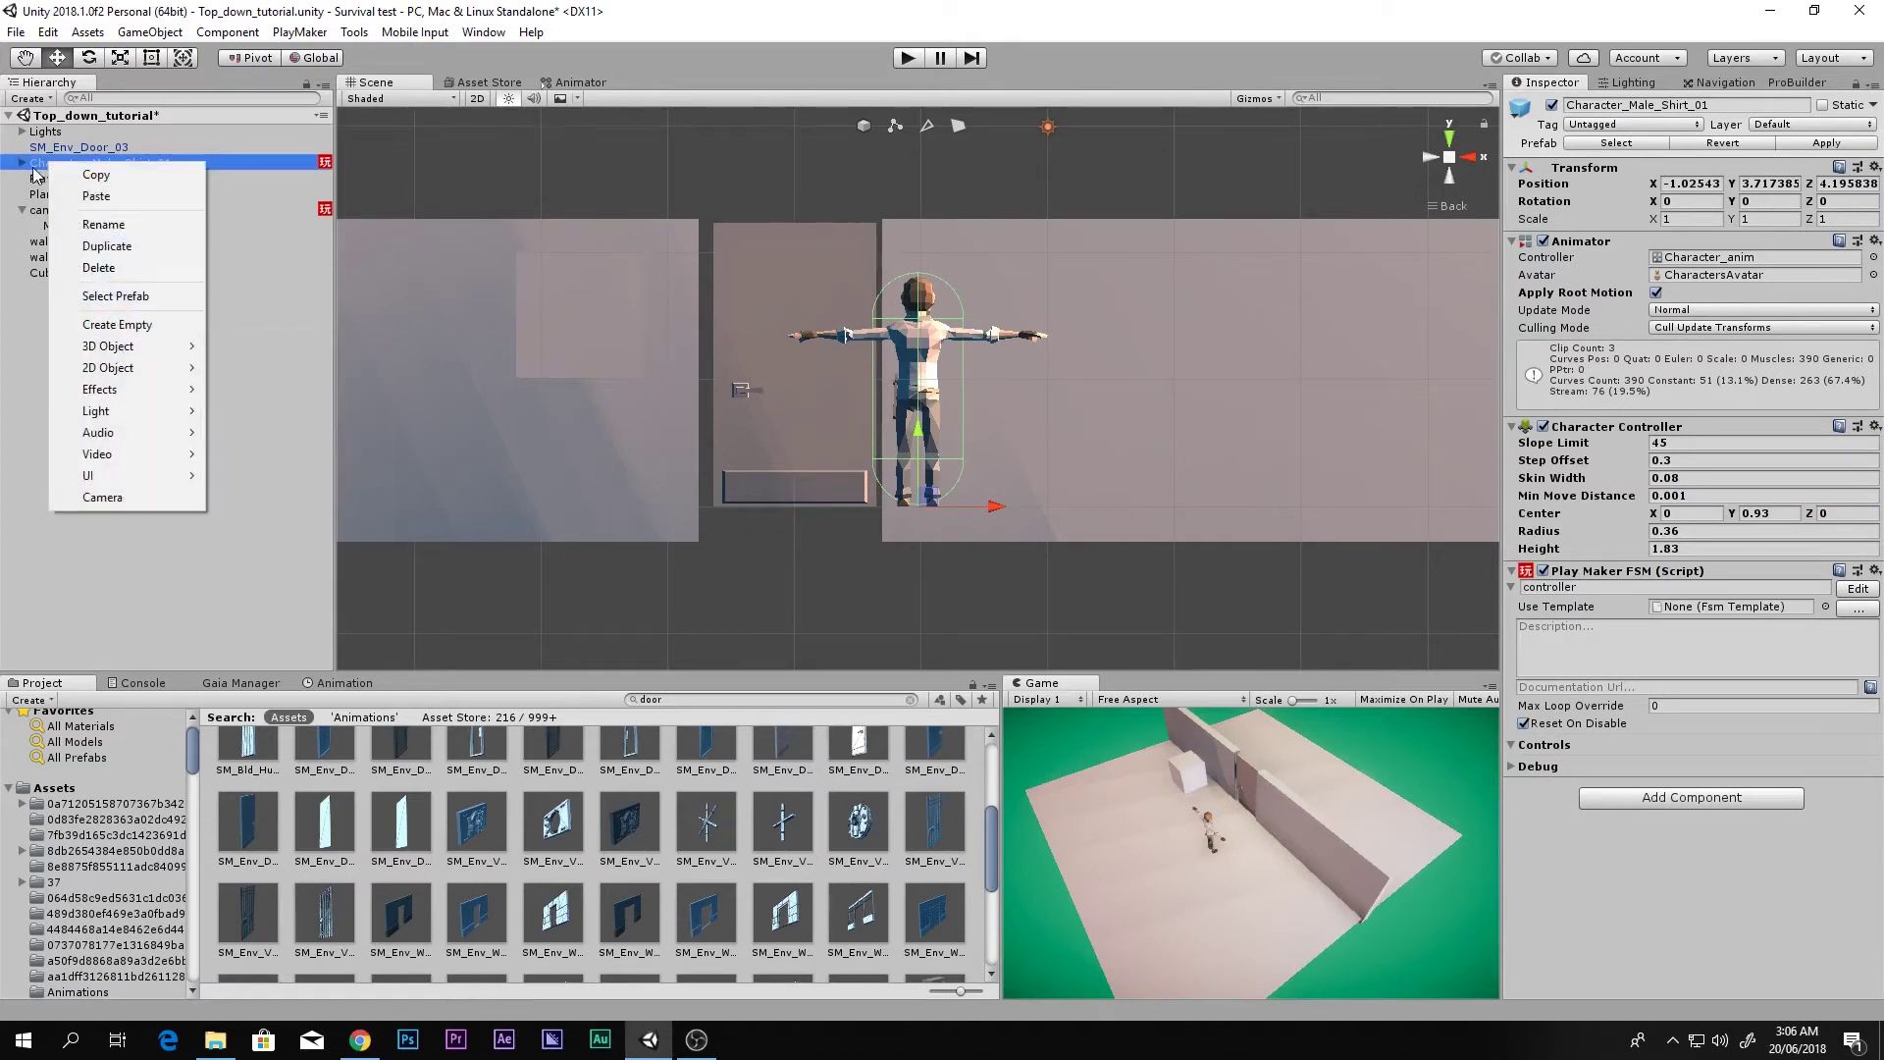
pyautogui.moveTo(152, 349)
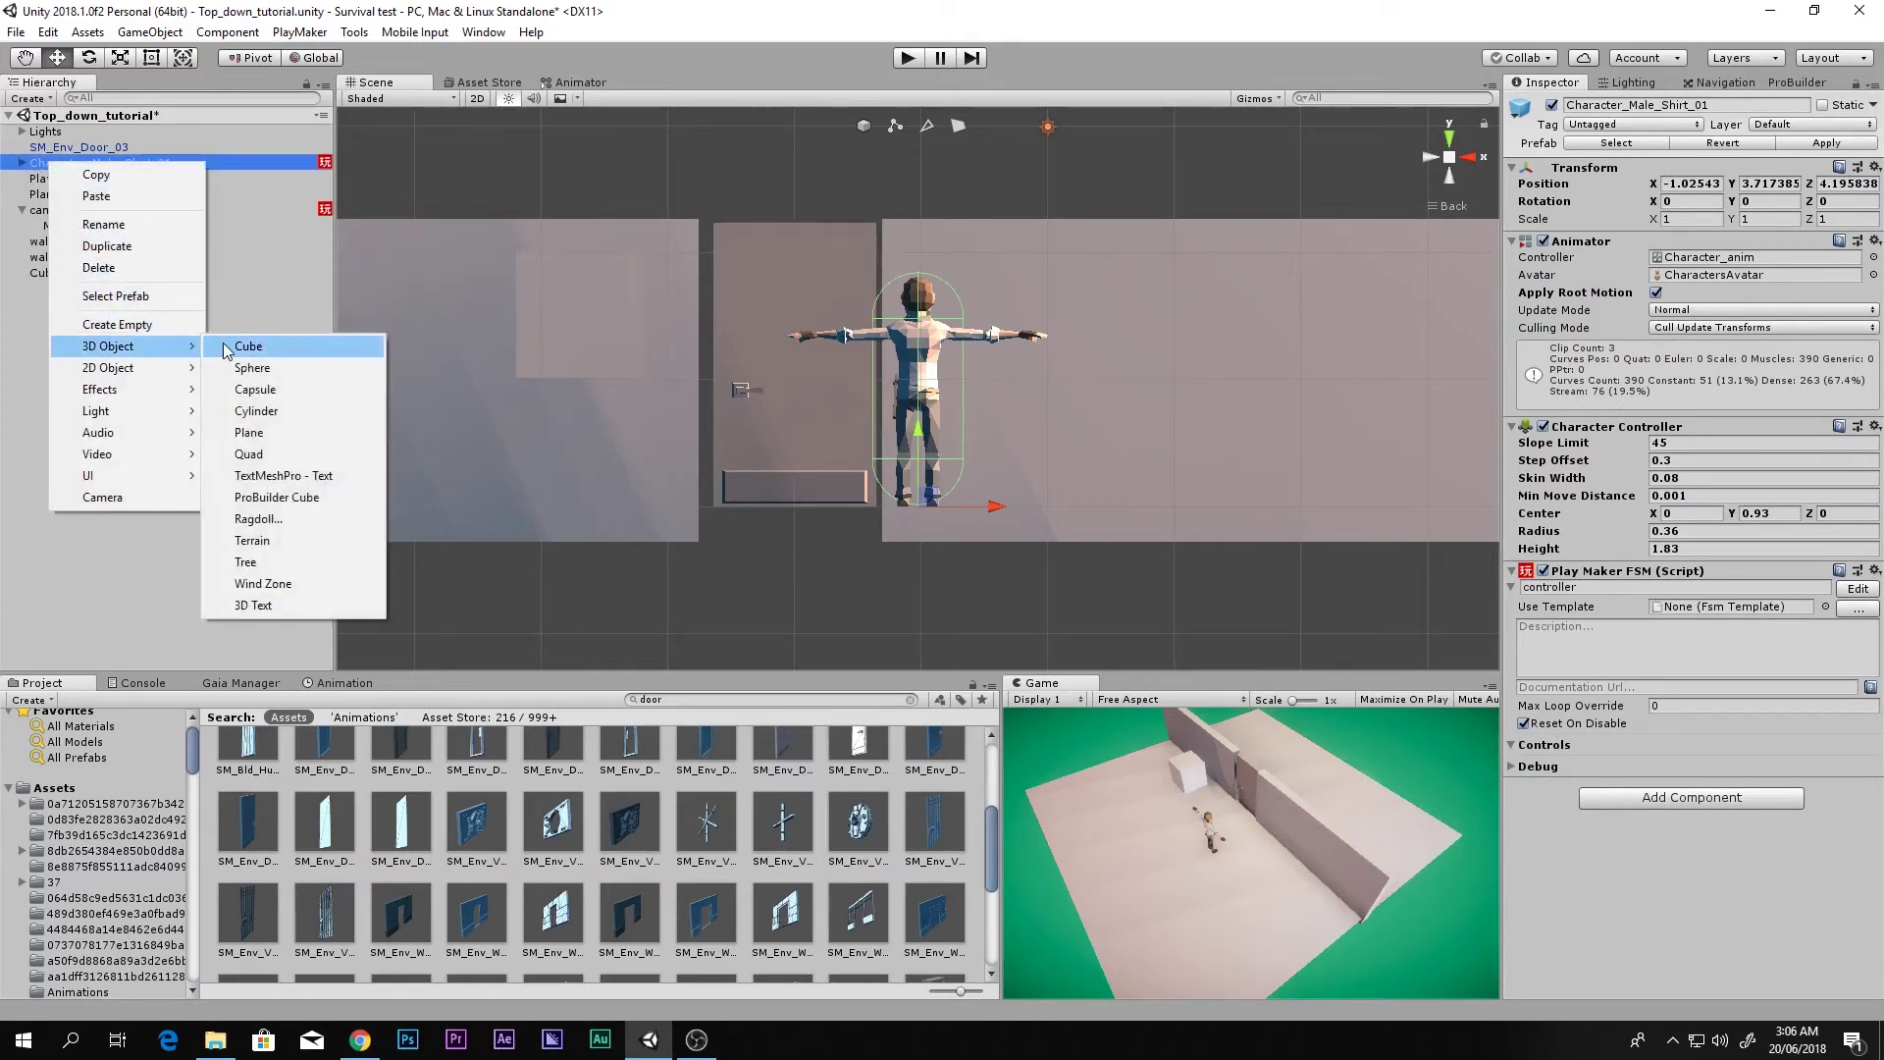
pyautogui.click(255, 388)
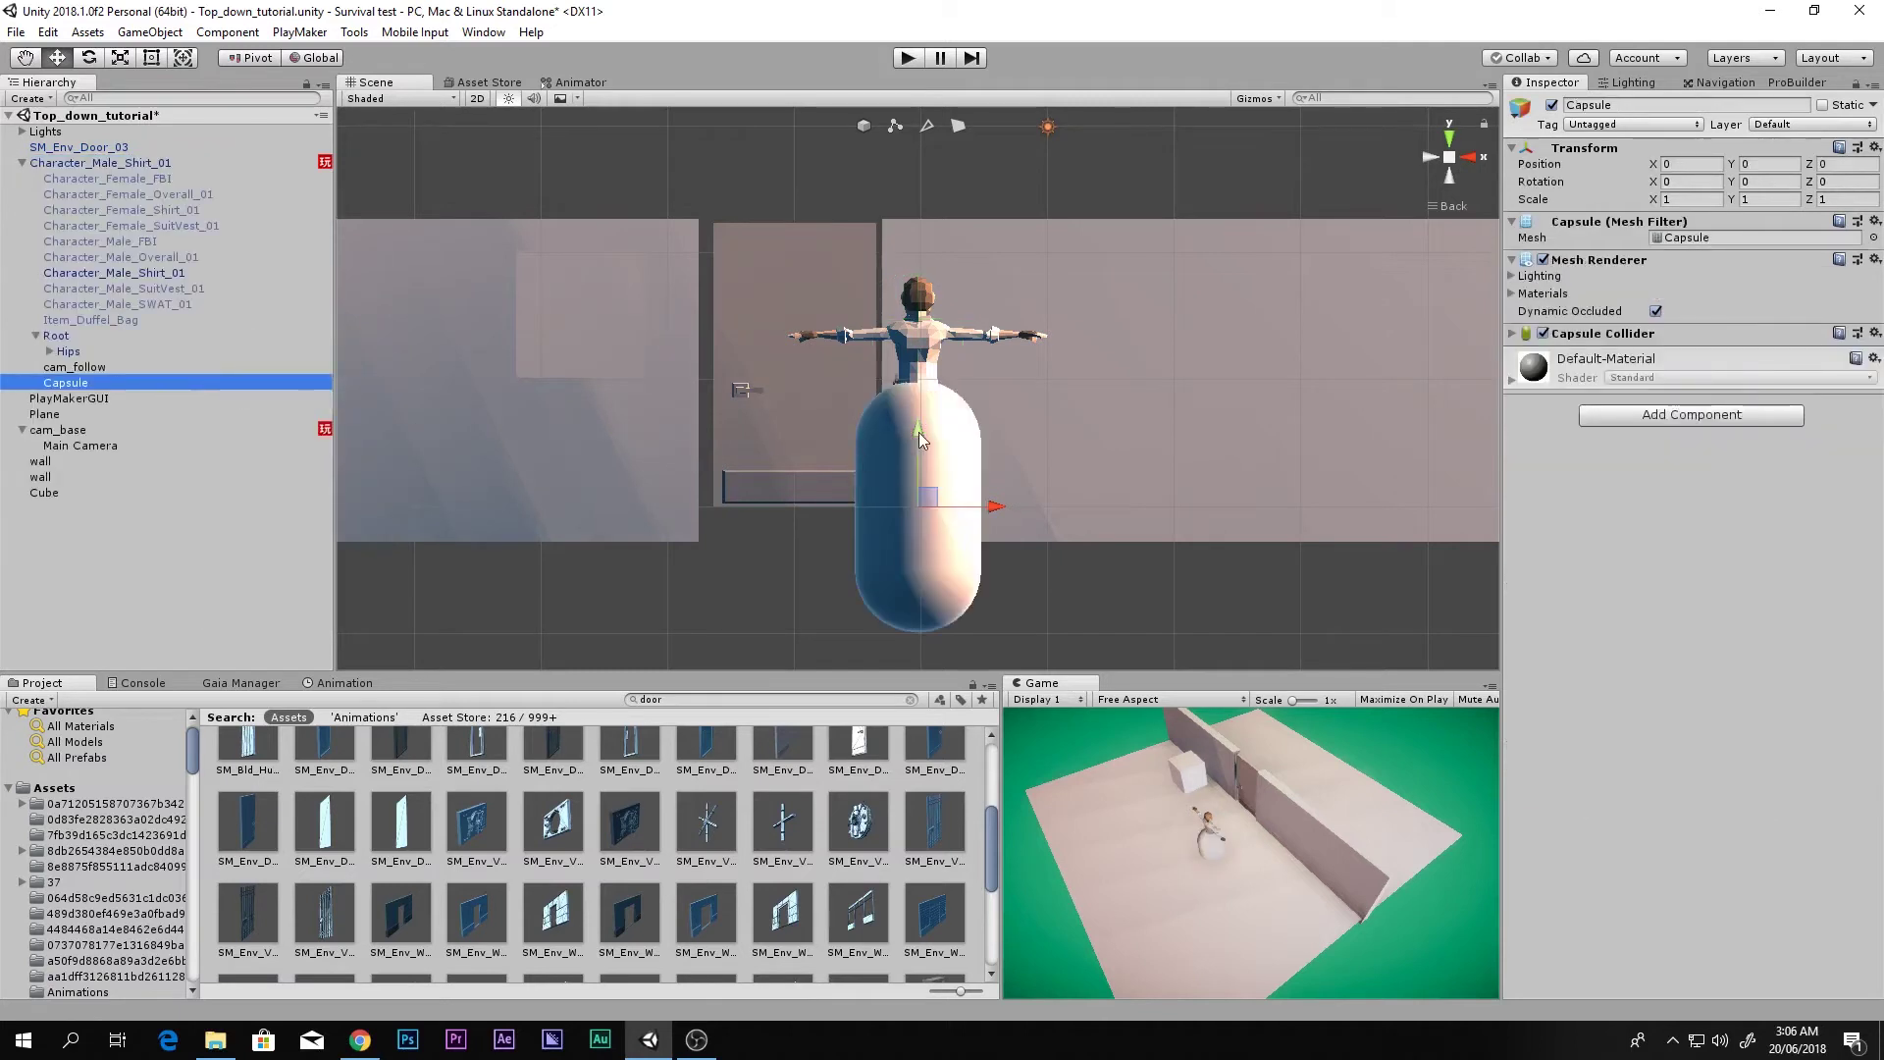
pyautogui.moveTo(920, 439); pyautogui.dragTo(921, 338)
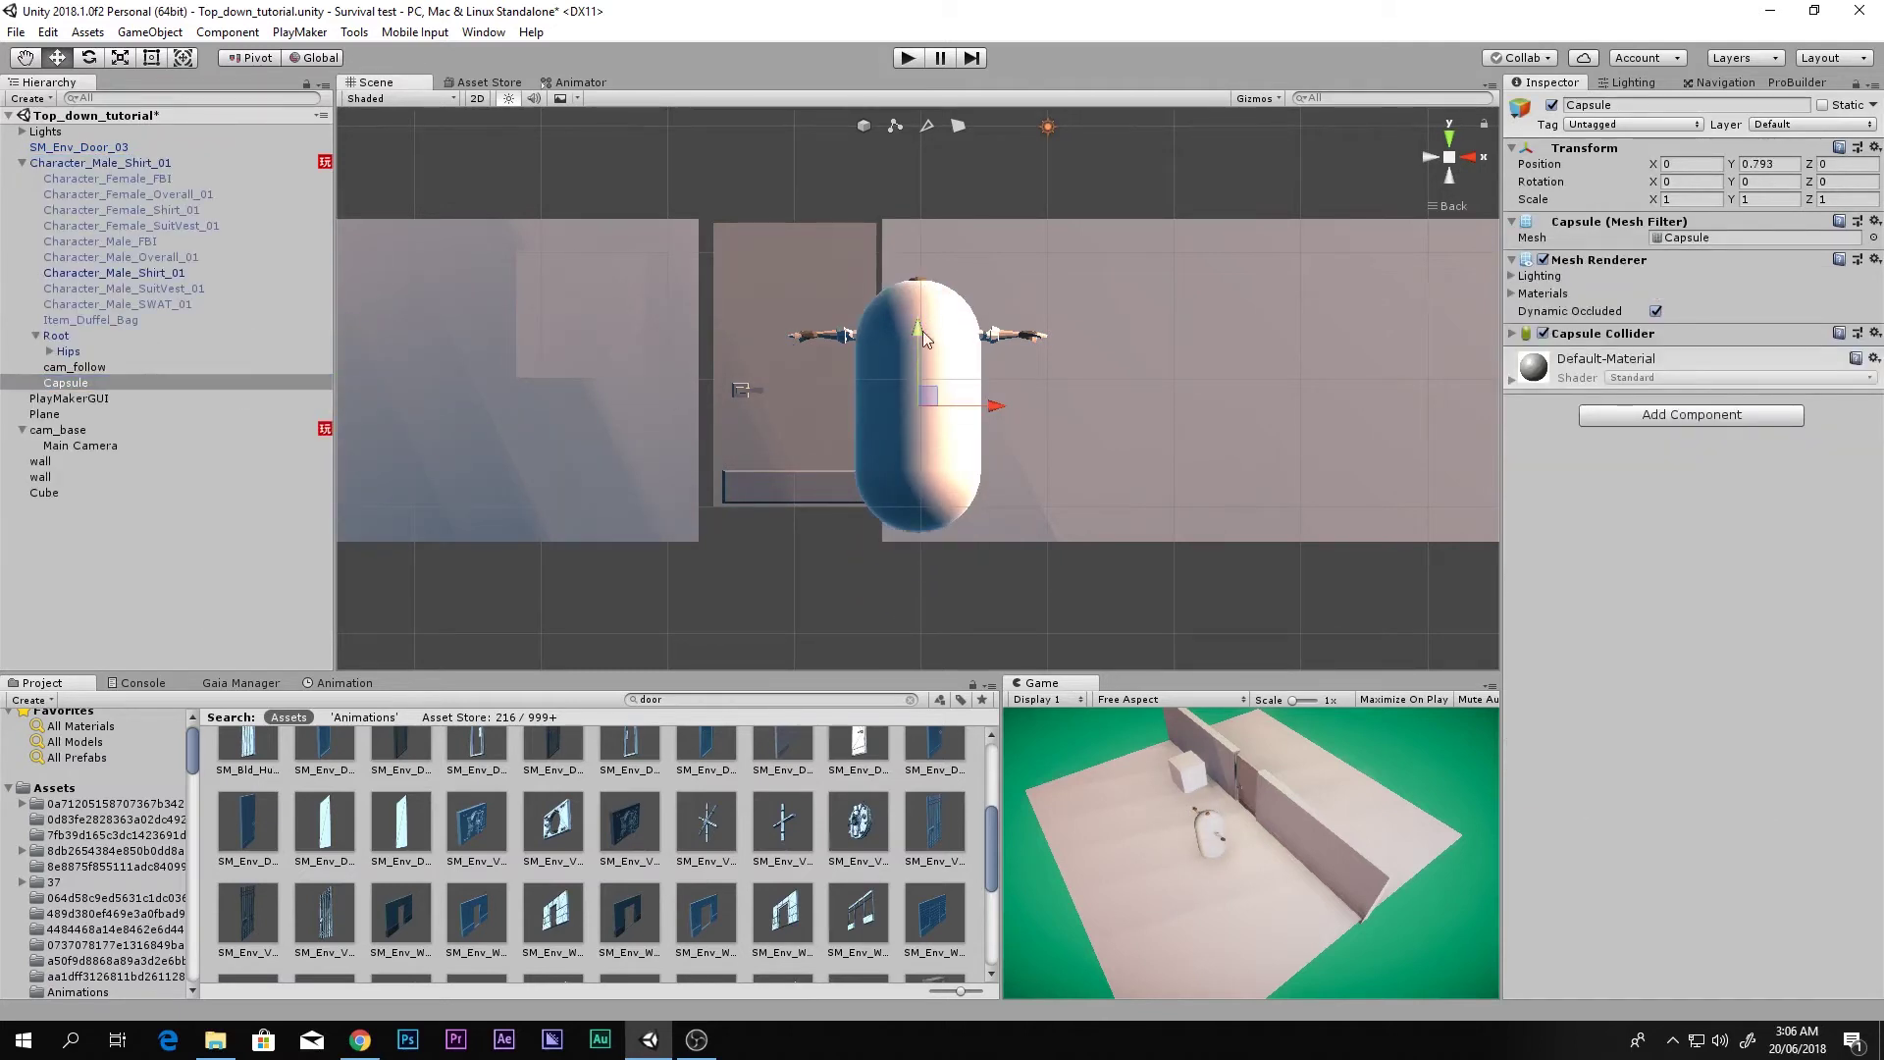
pyautogui.moveTo(922, 332); pyautogui.dragTo(920, 316)
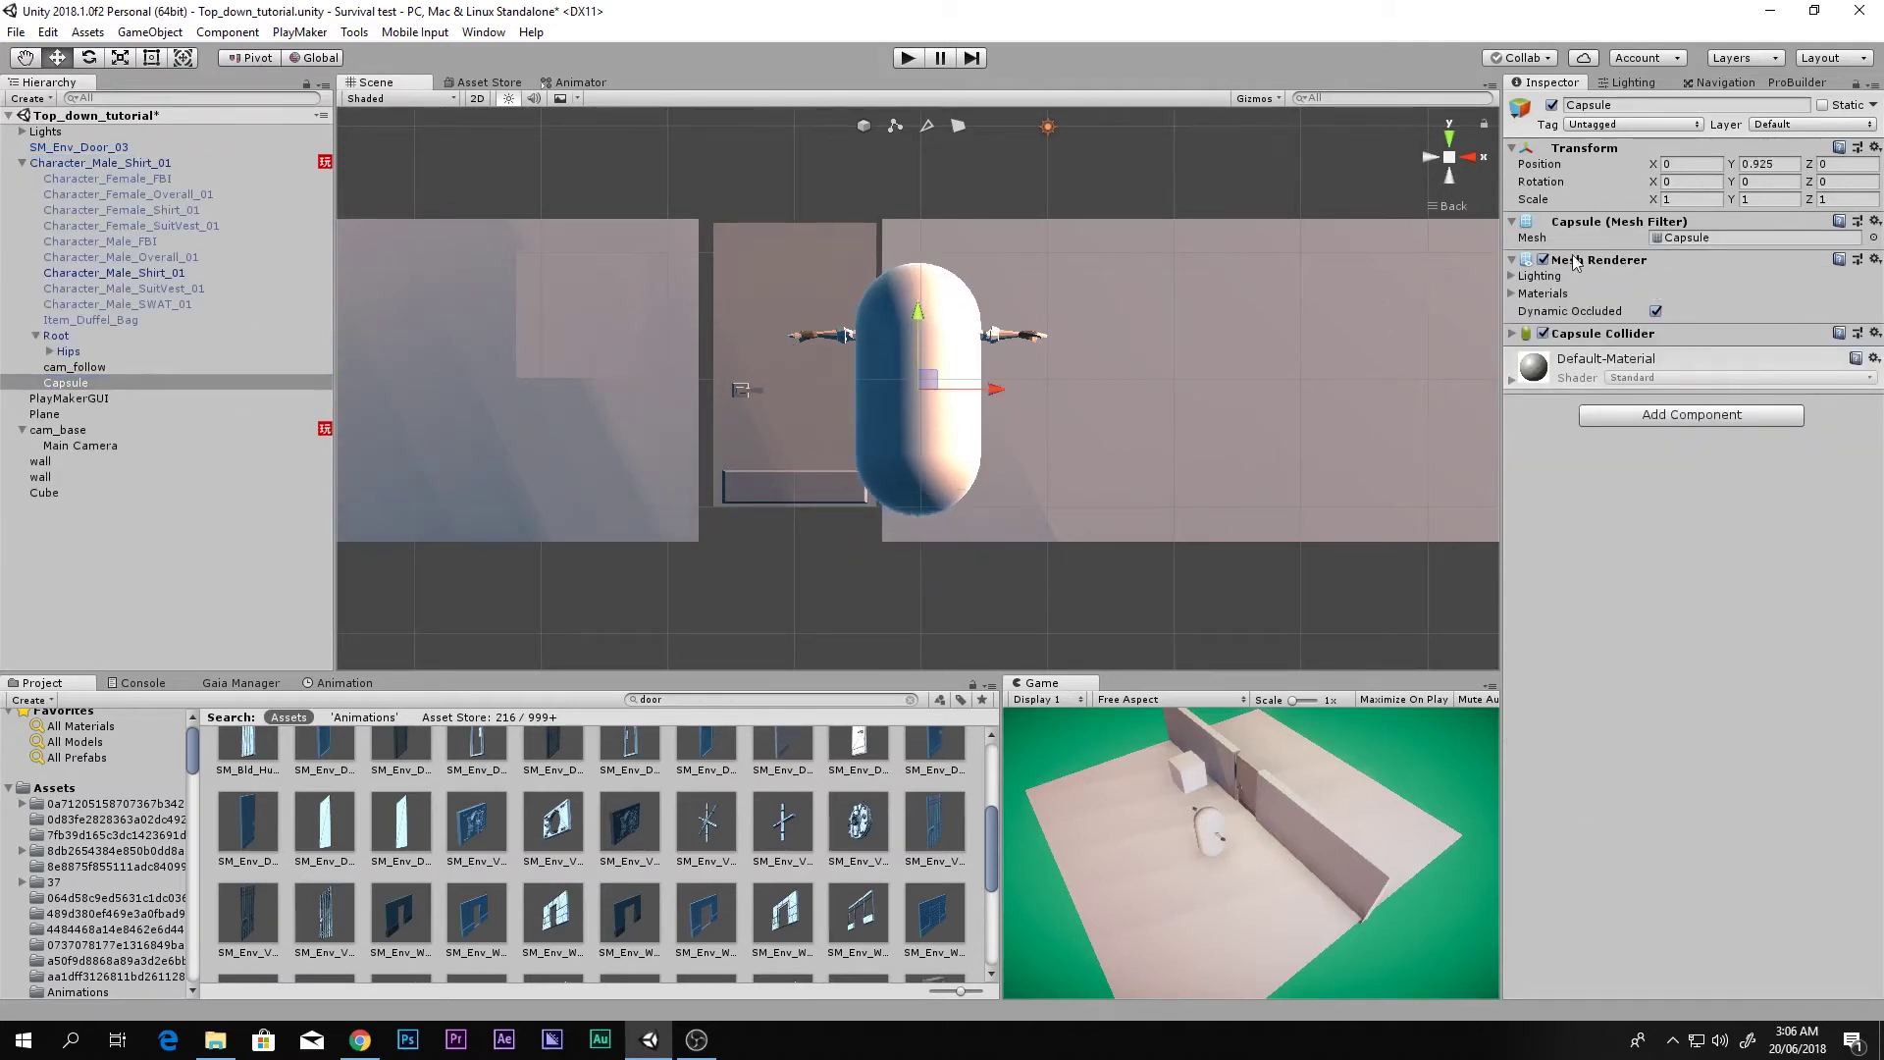
# - Turn off the capsule's Mesh Renderer and expand its Capsule Collider settings
pyautogui.click(1545, 260)
pyautogui.scroll(3, 1034, 412)
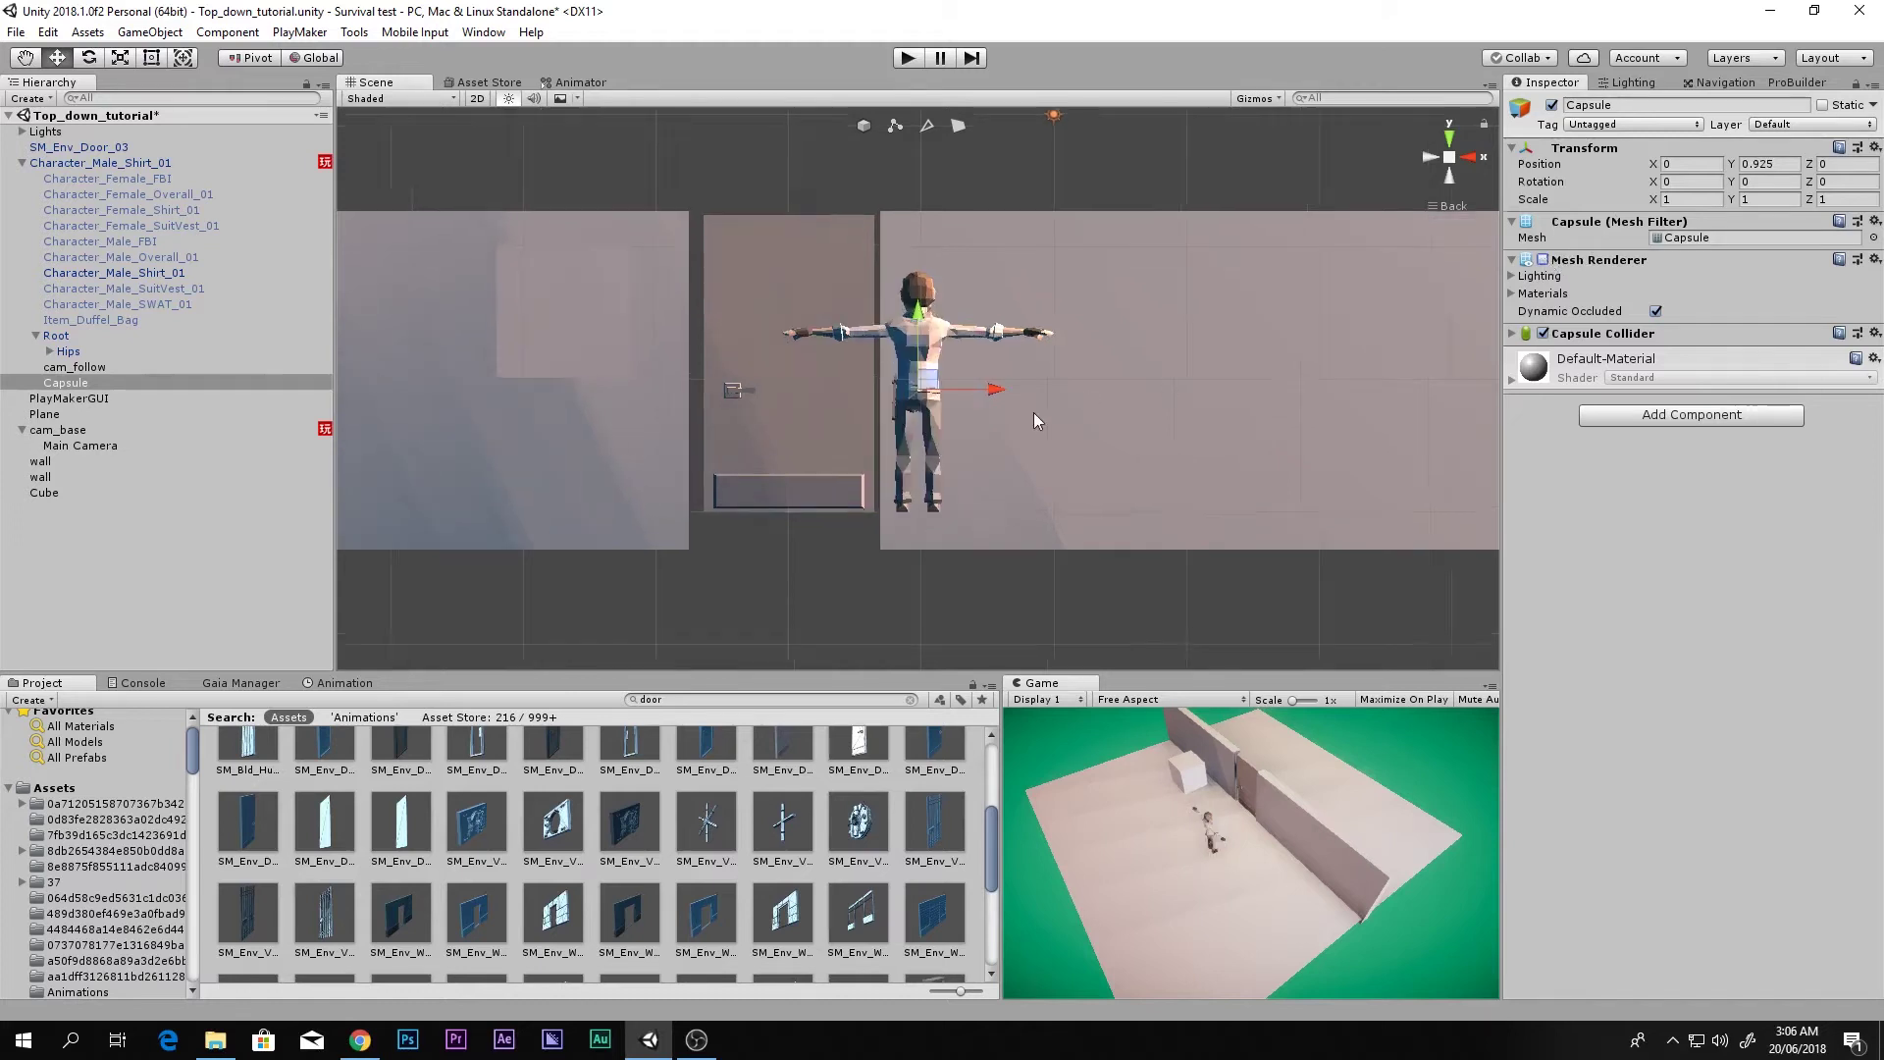
pyautogui.click(1511, 334)
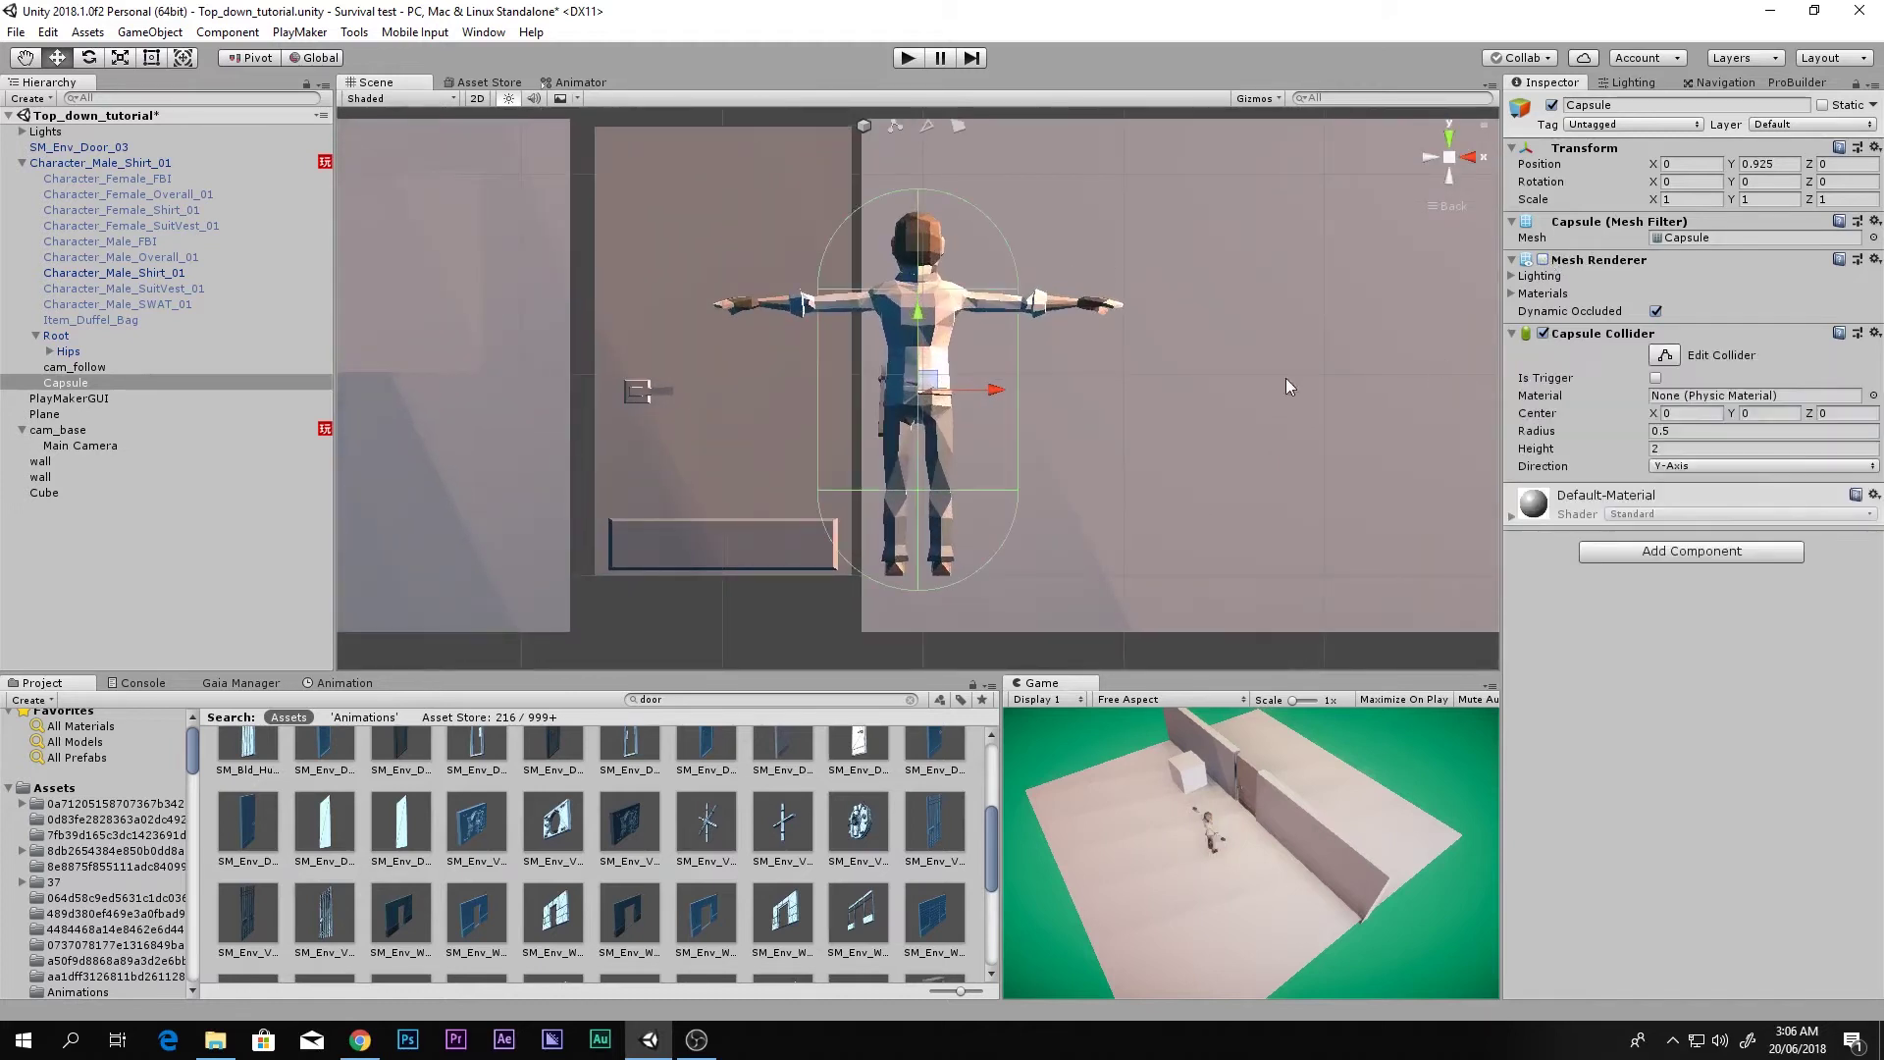
# - Scale the capsule uniformly to 0.96 and reduce its Capsule Collider radius to 0.38
pyautogui.press('r')
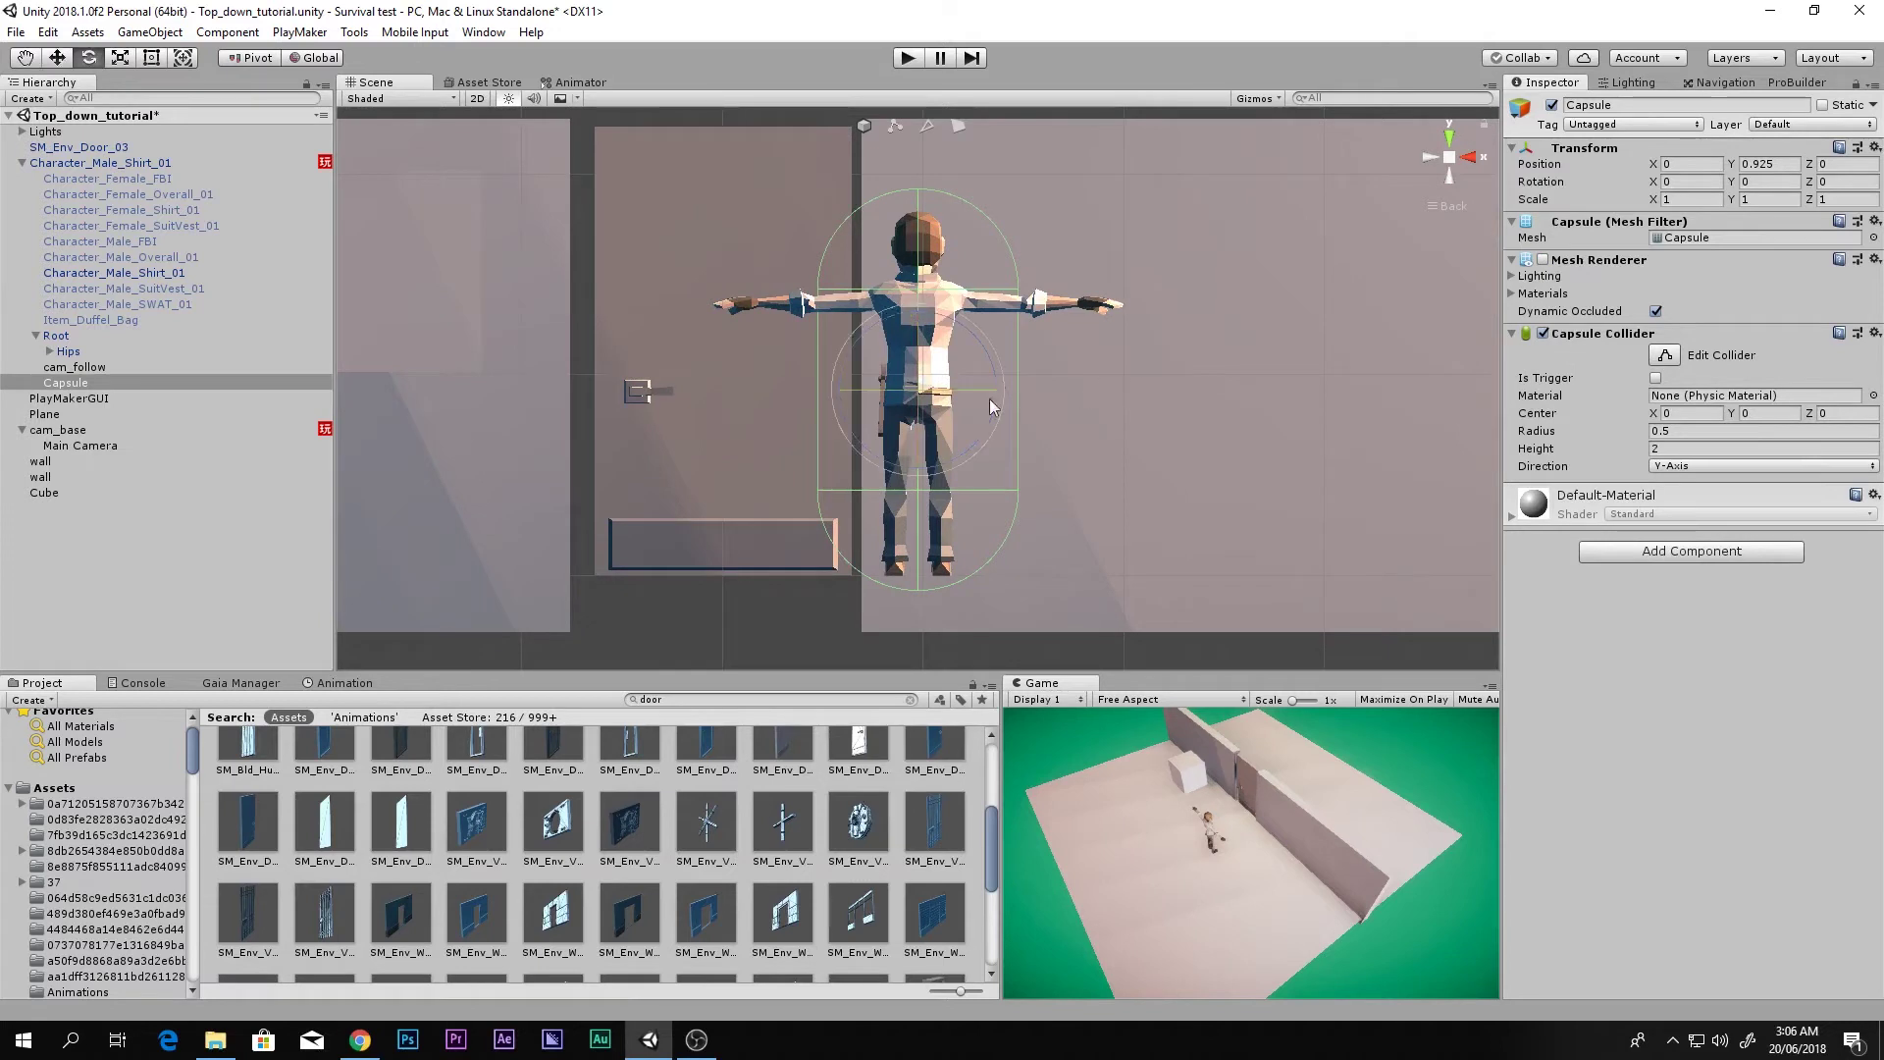
pyautogui.moveTo(918, 389); pyautogui.dragTo(918, 398)
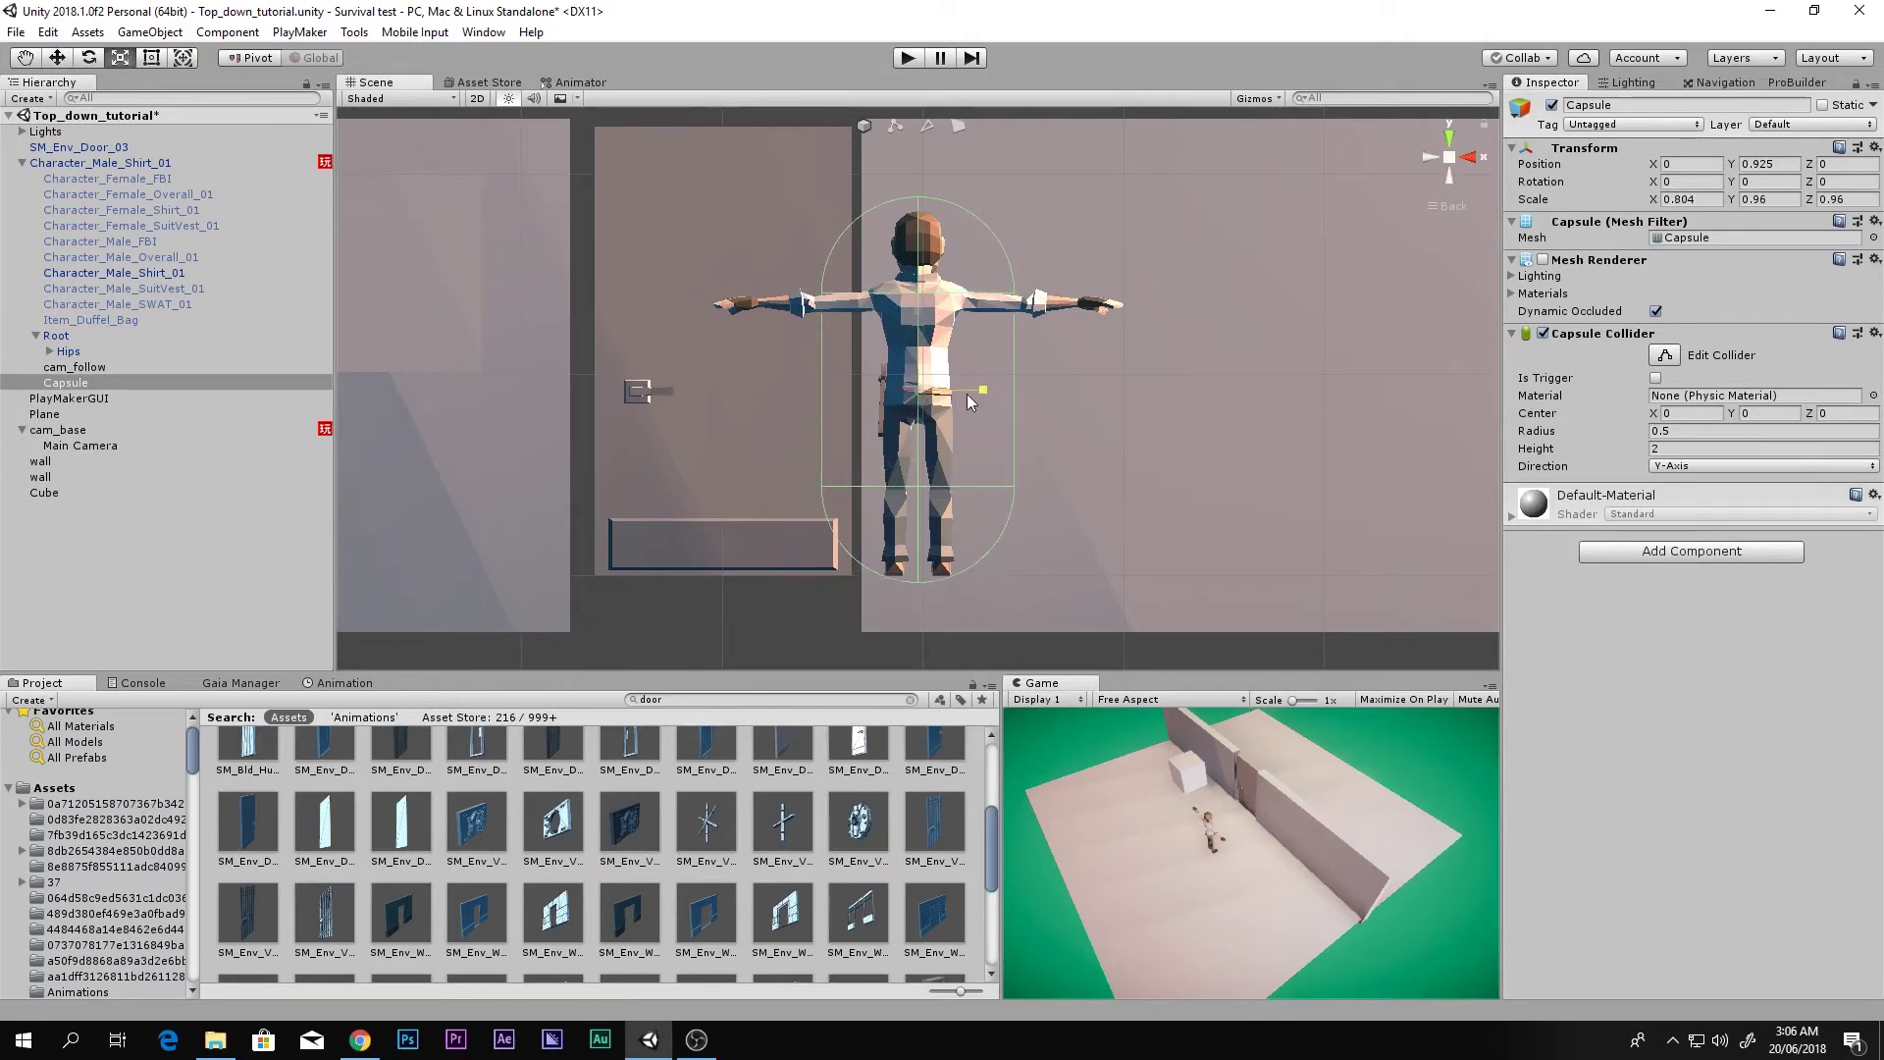
pyautogui.hotkey('ctrl', 'z')
pyautogui.moveTo(1646, 439); pyautogui.dragTo(1632, 436)
pyautogui.click(1426, 160)
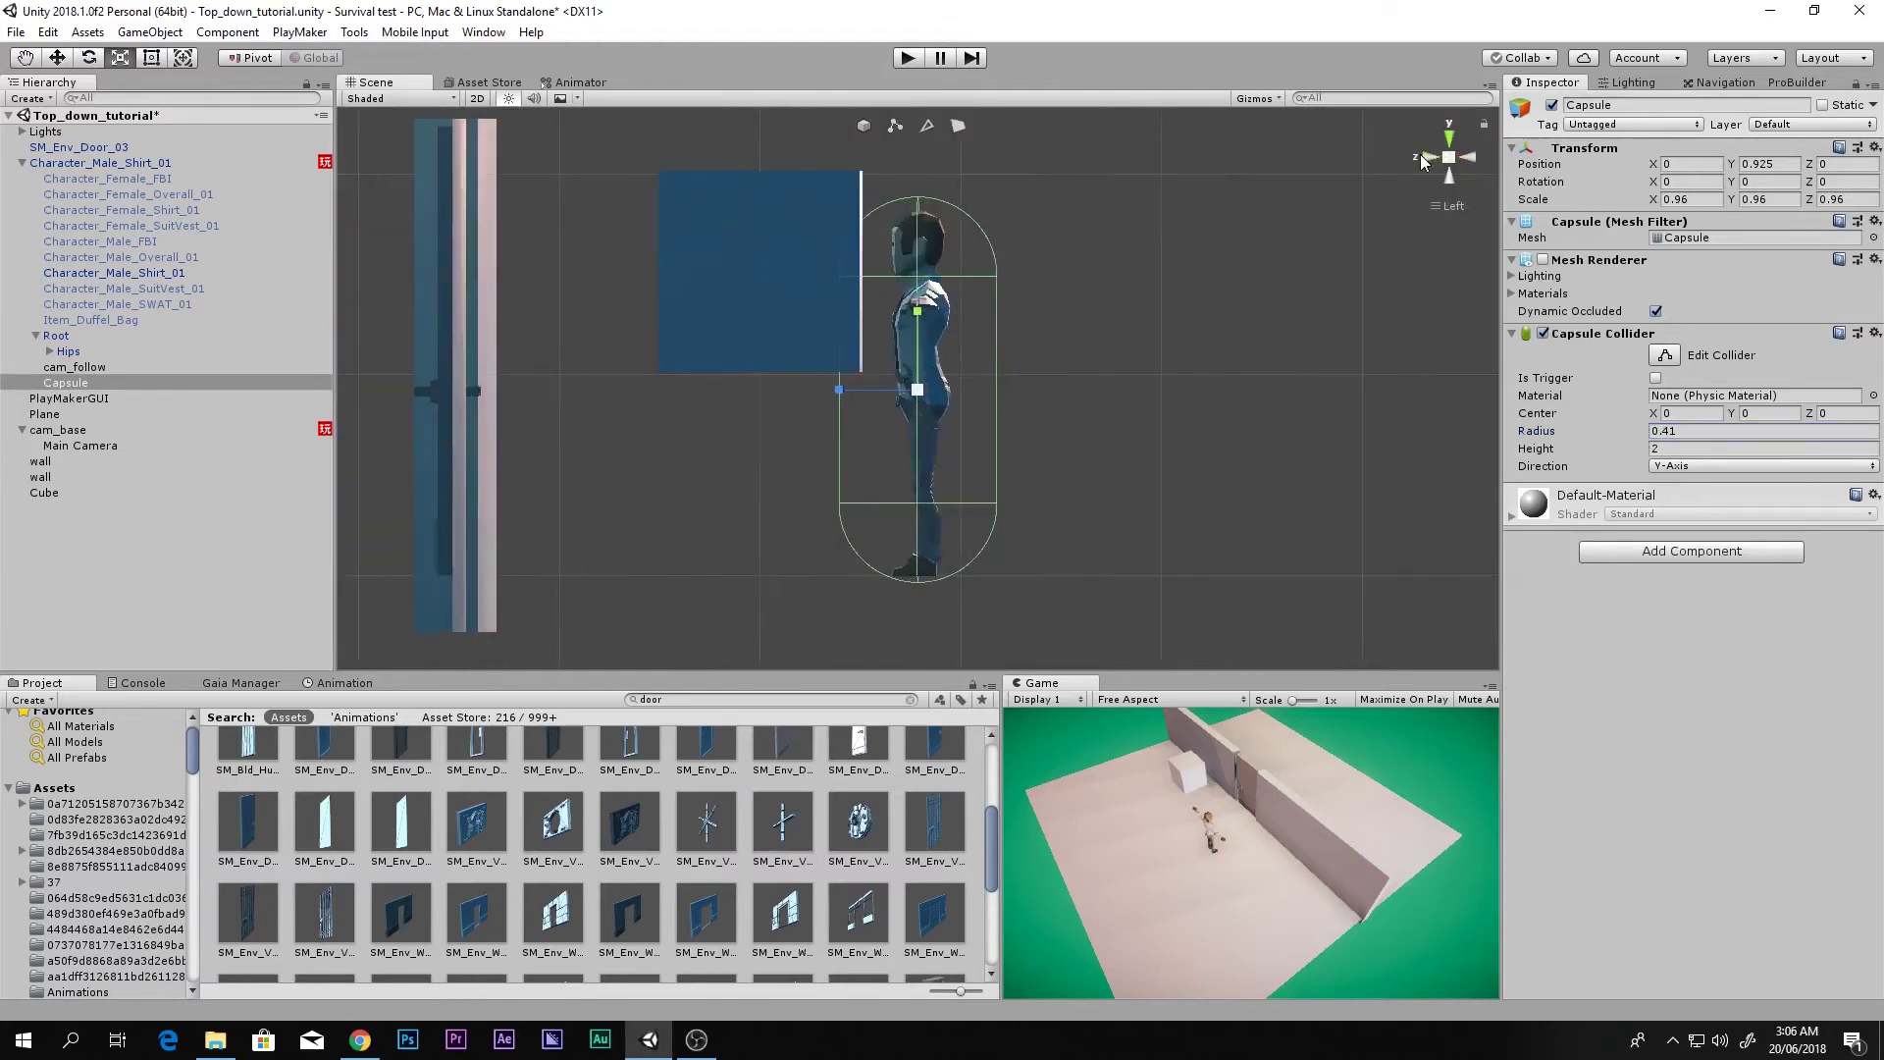
pyautogui.moveTo(1655, 435); pyautogui.dragTo(1641, 432)
# - Add a Rigidbody component to the capsule
pyautogui.click(1675, 552)
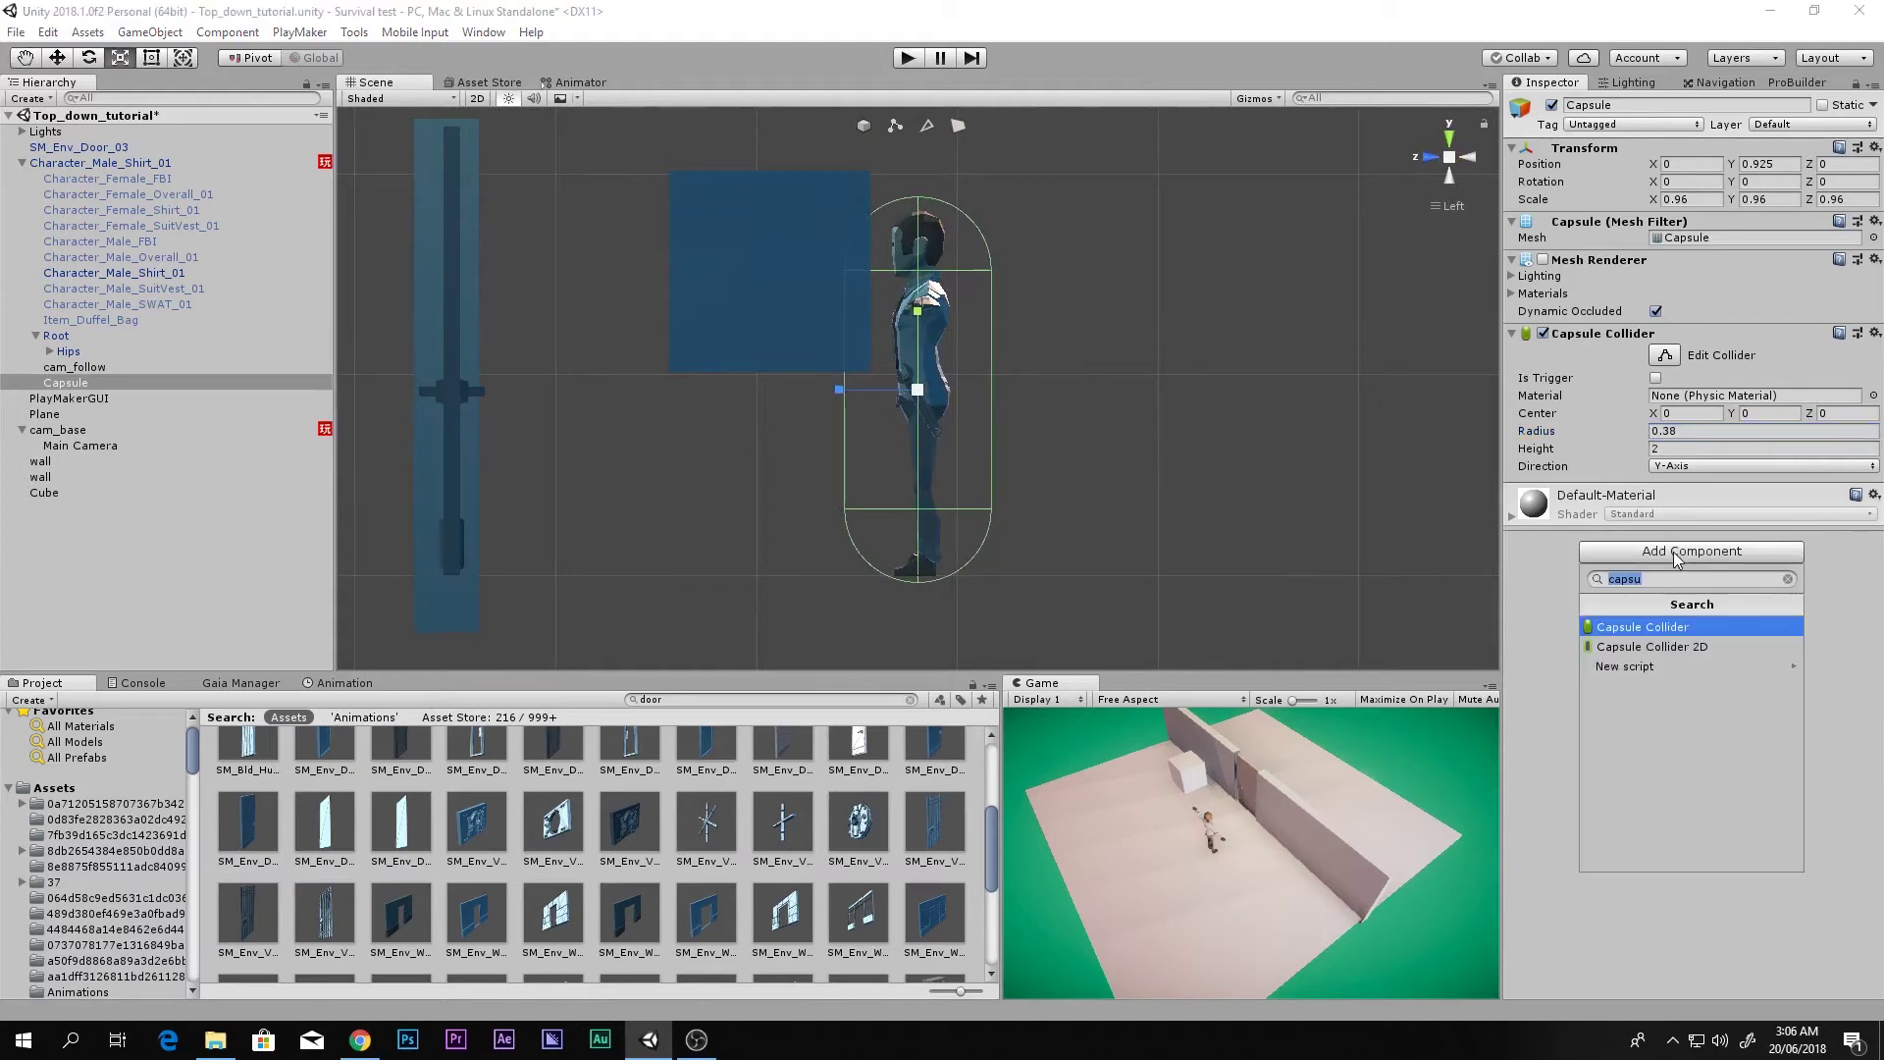
pyautogui.write('rigid')
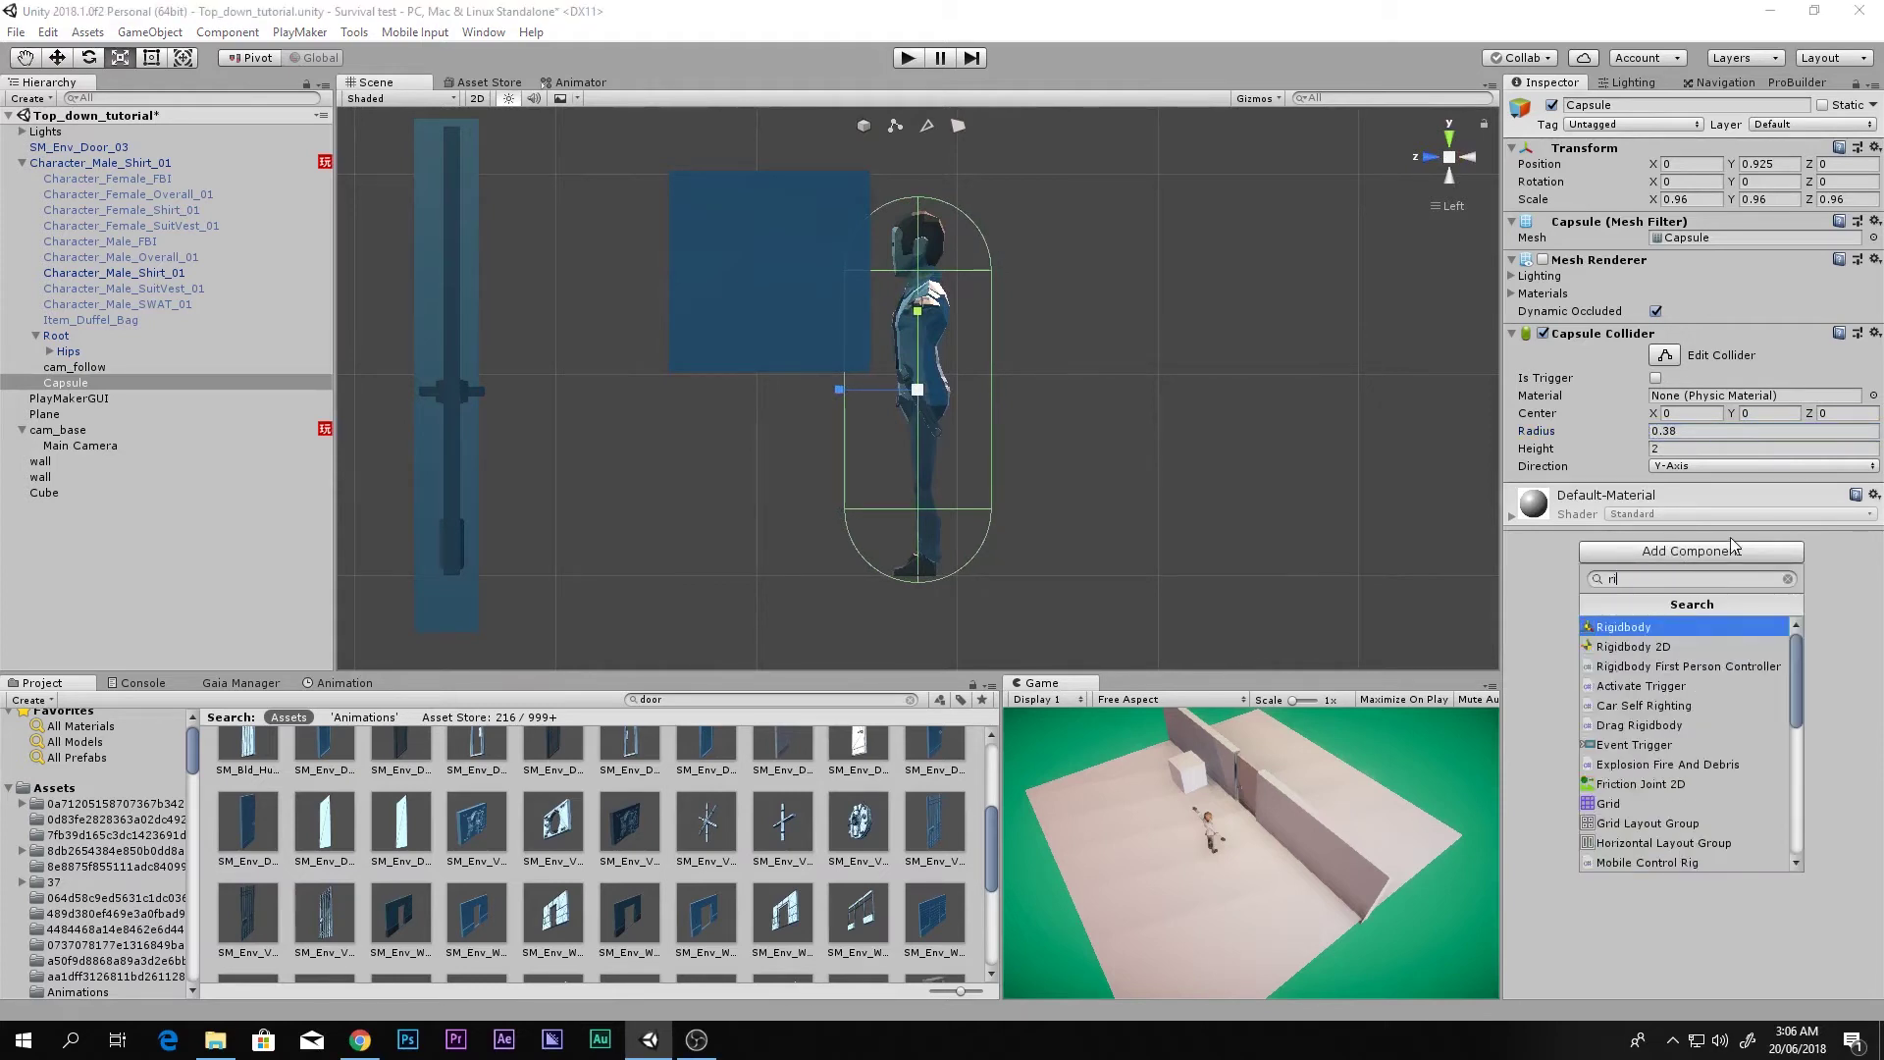
pyautogui.press('Return')
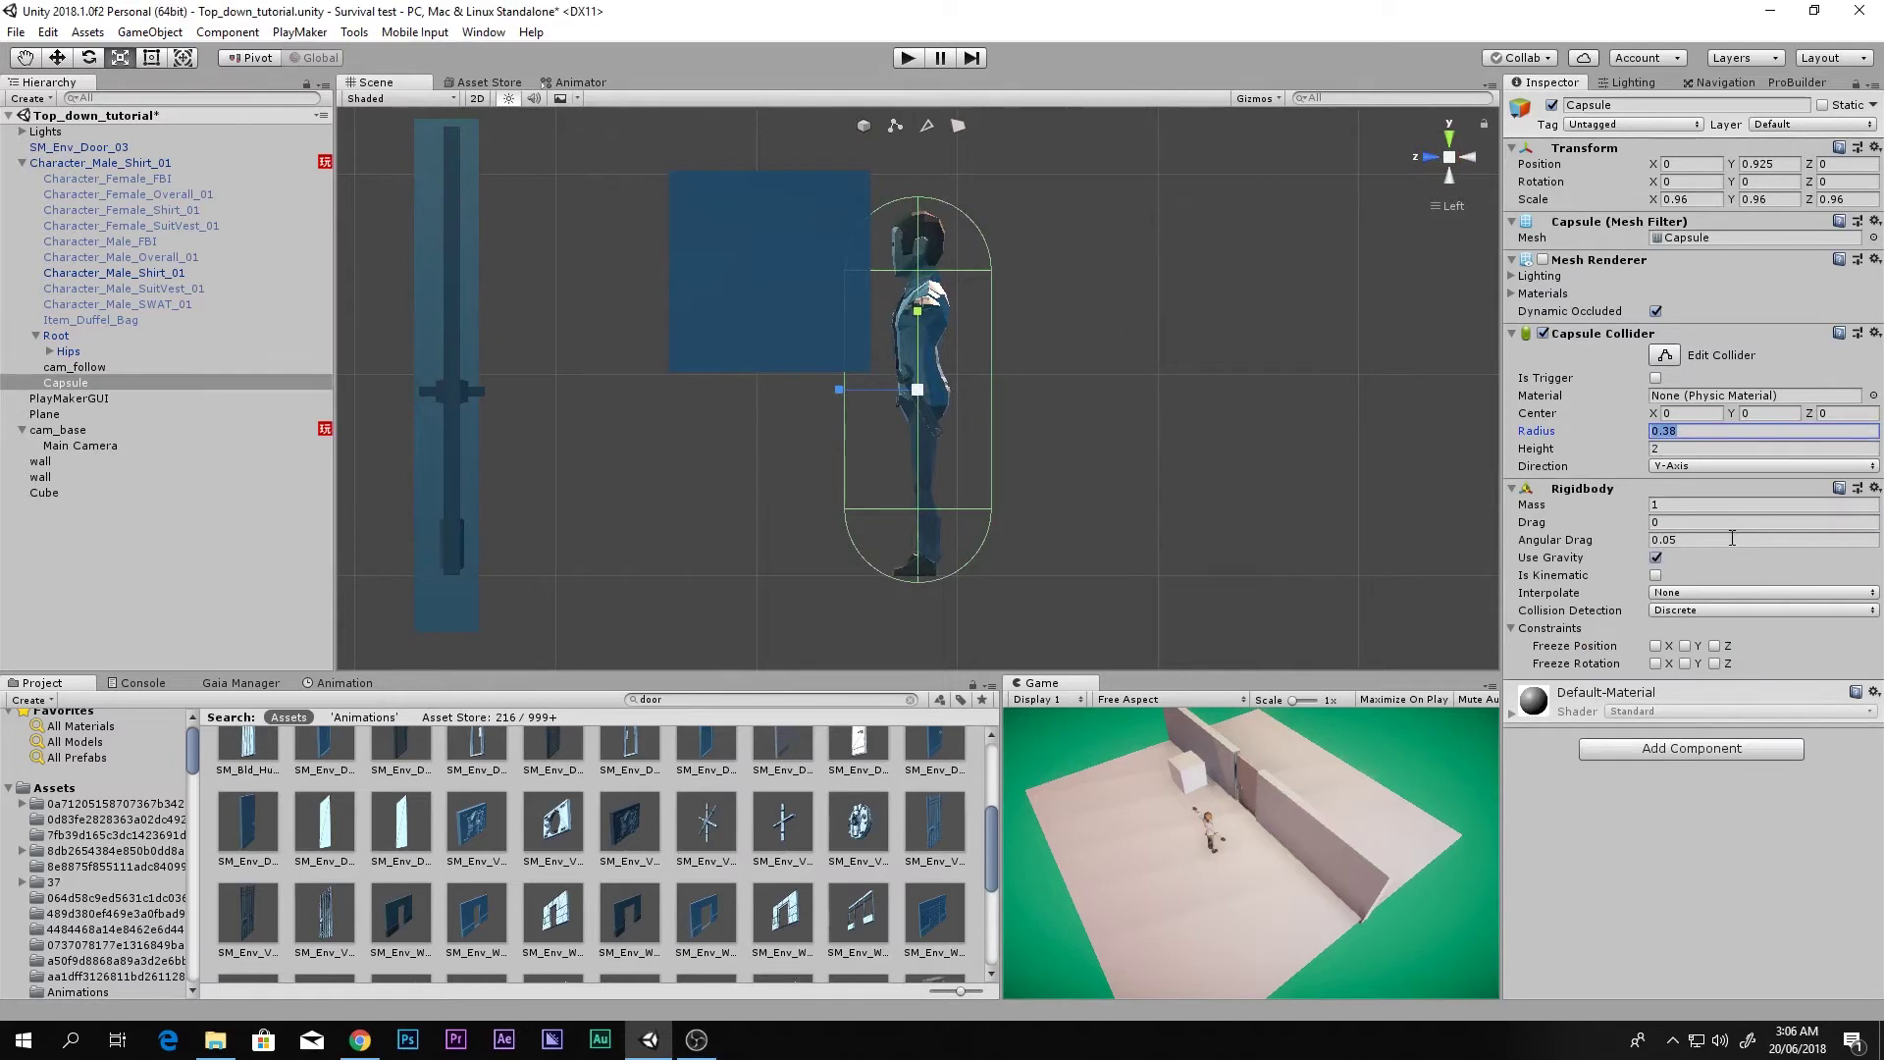
# - Turn off Use Gravity on the capsule's Rigidbody and freeze its position and rotation on X, Y and Z
pyautogui.click(1655, 557)
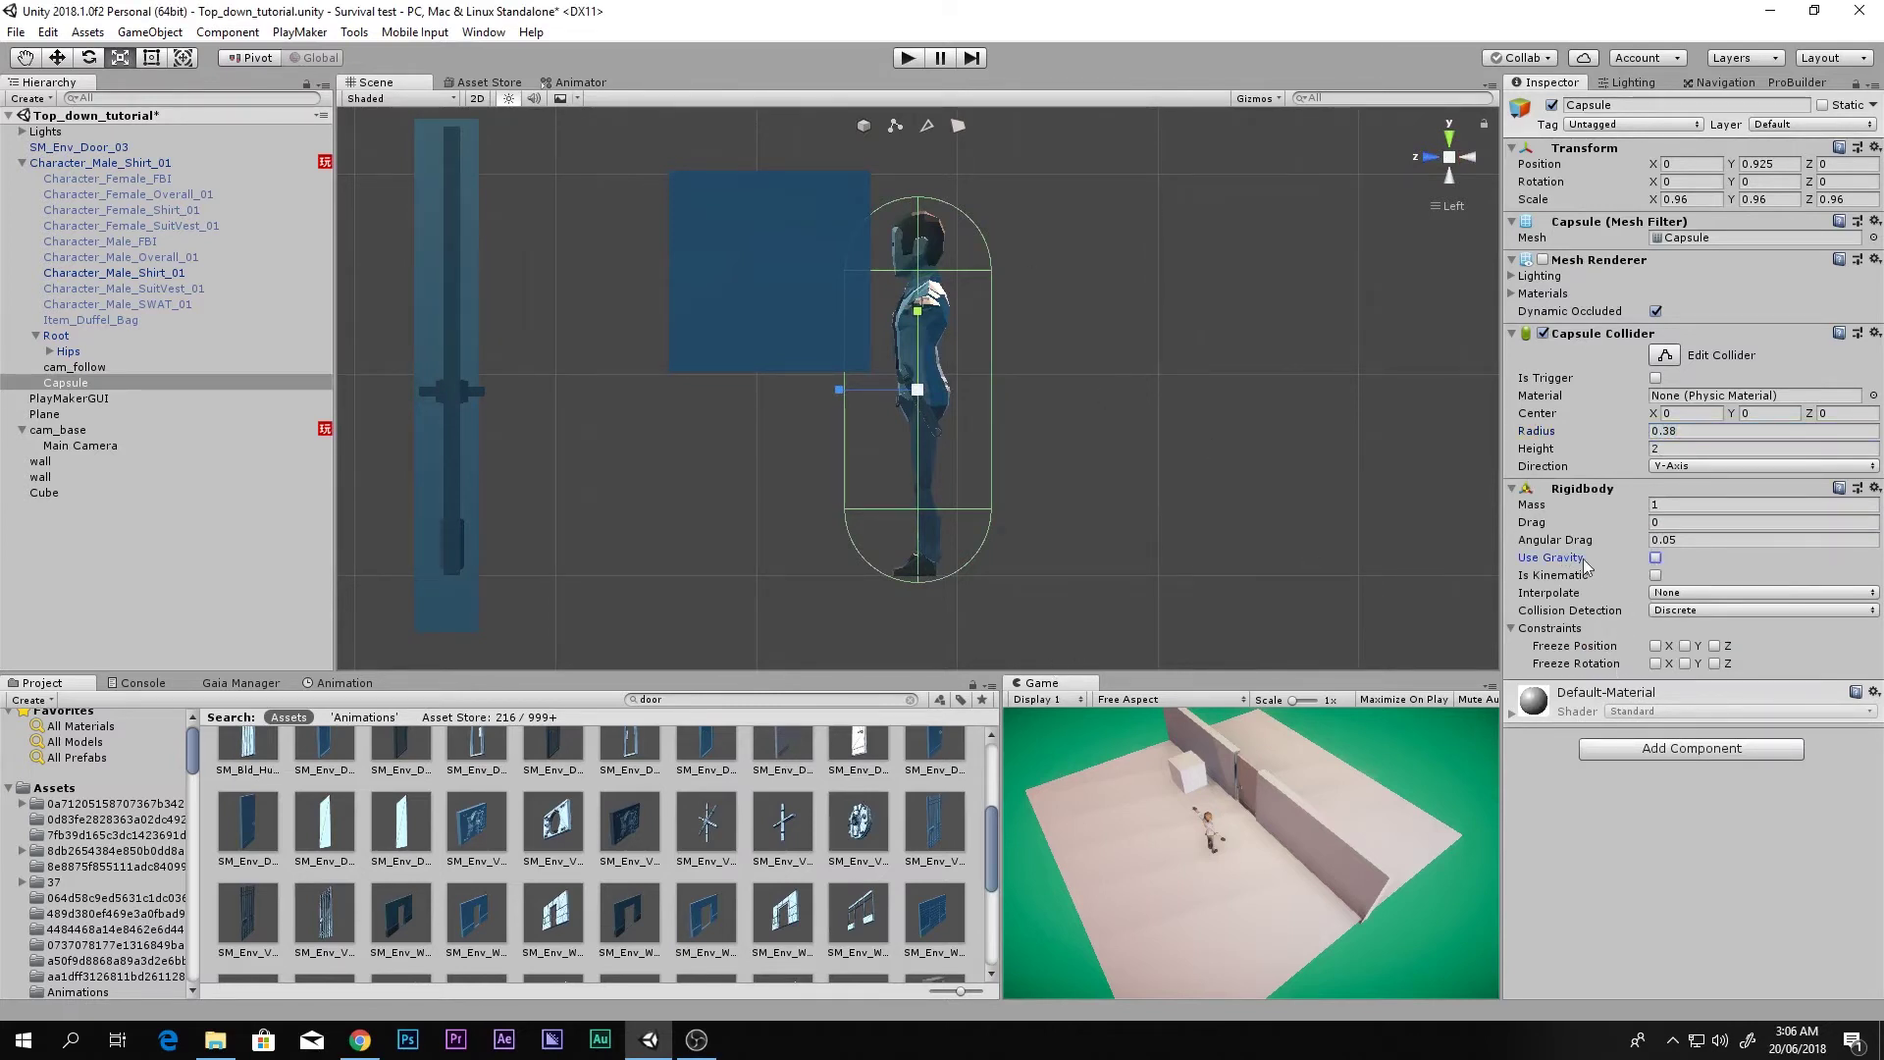
pyautogui.click(1698, 663)
pyautogui.click(1715, 663)
pyautogui.keyDown('alt'); pyautogui.moveTo(1001, 537); pyautogui.dragTo(673, 481); pyautogui.keyUp('alt')
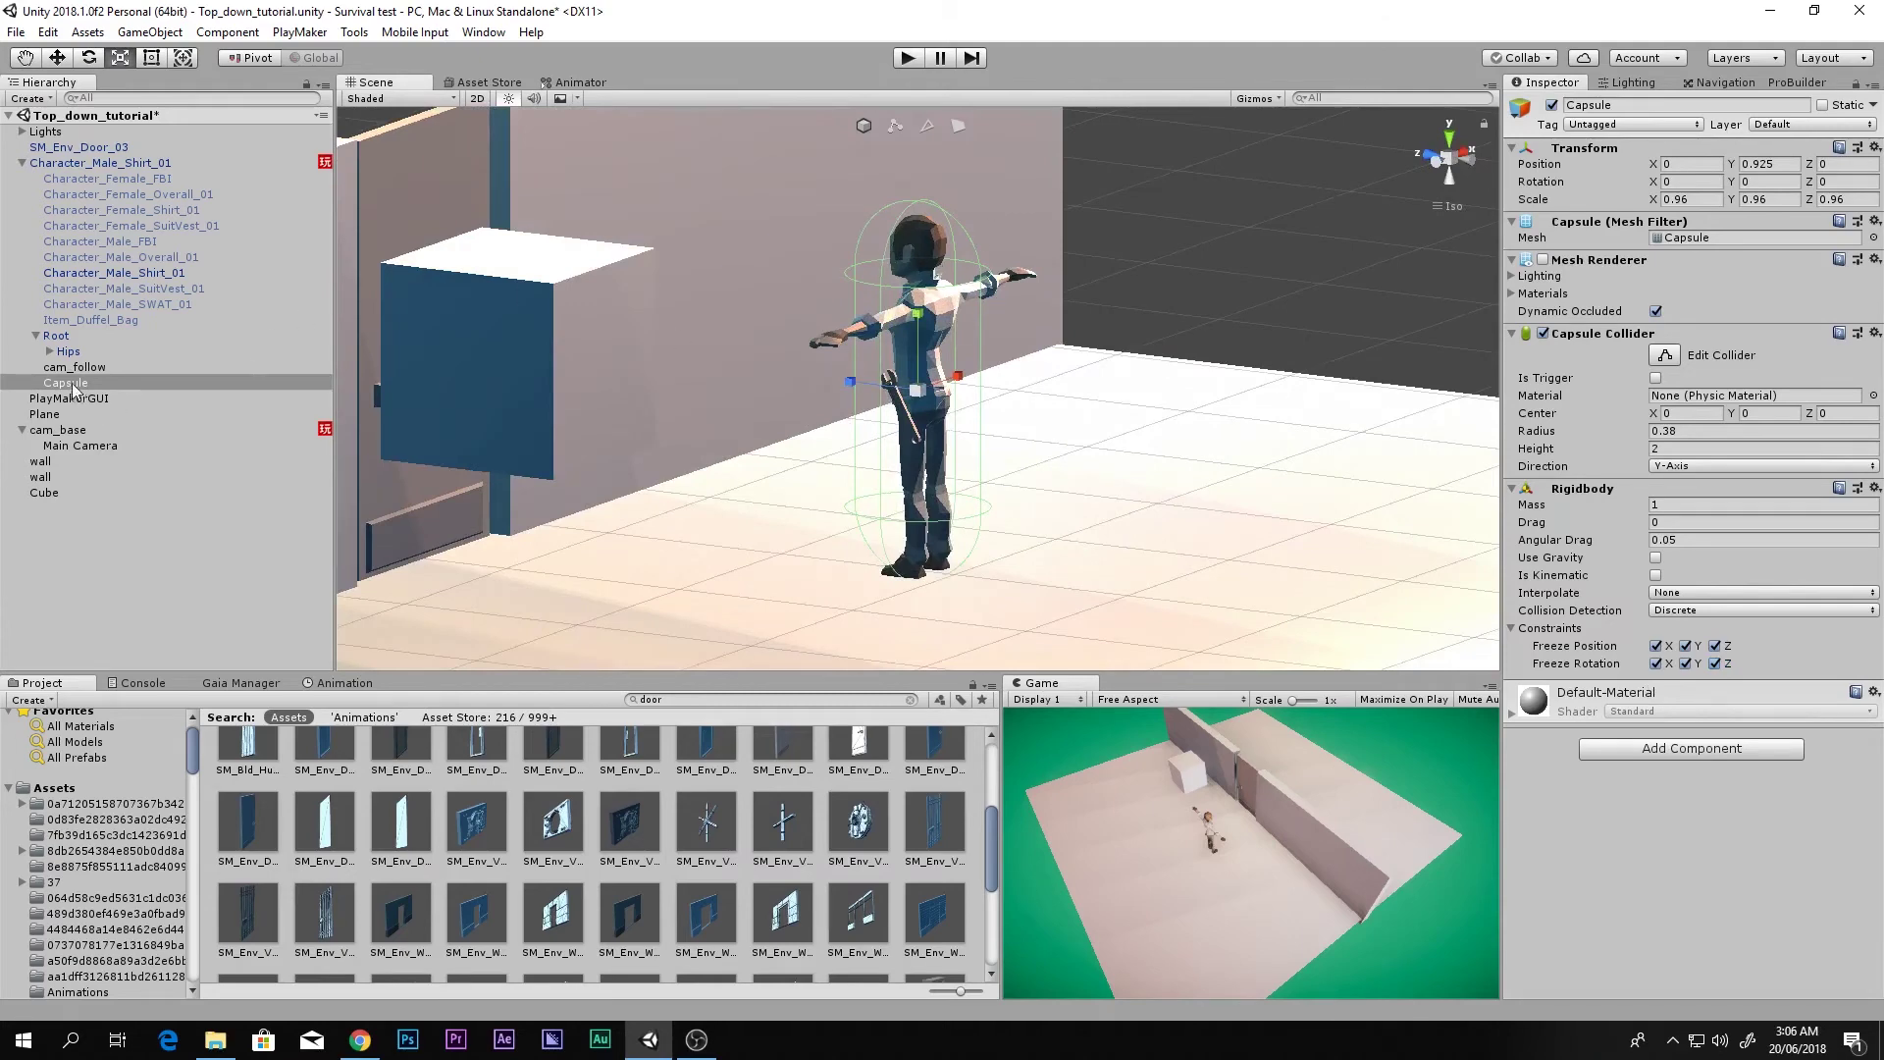
# - Try moving the parent Character_Male_Shirt_01 with its child capsule across the floor, and undo the move
pyautogui.click(70, 164)
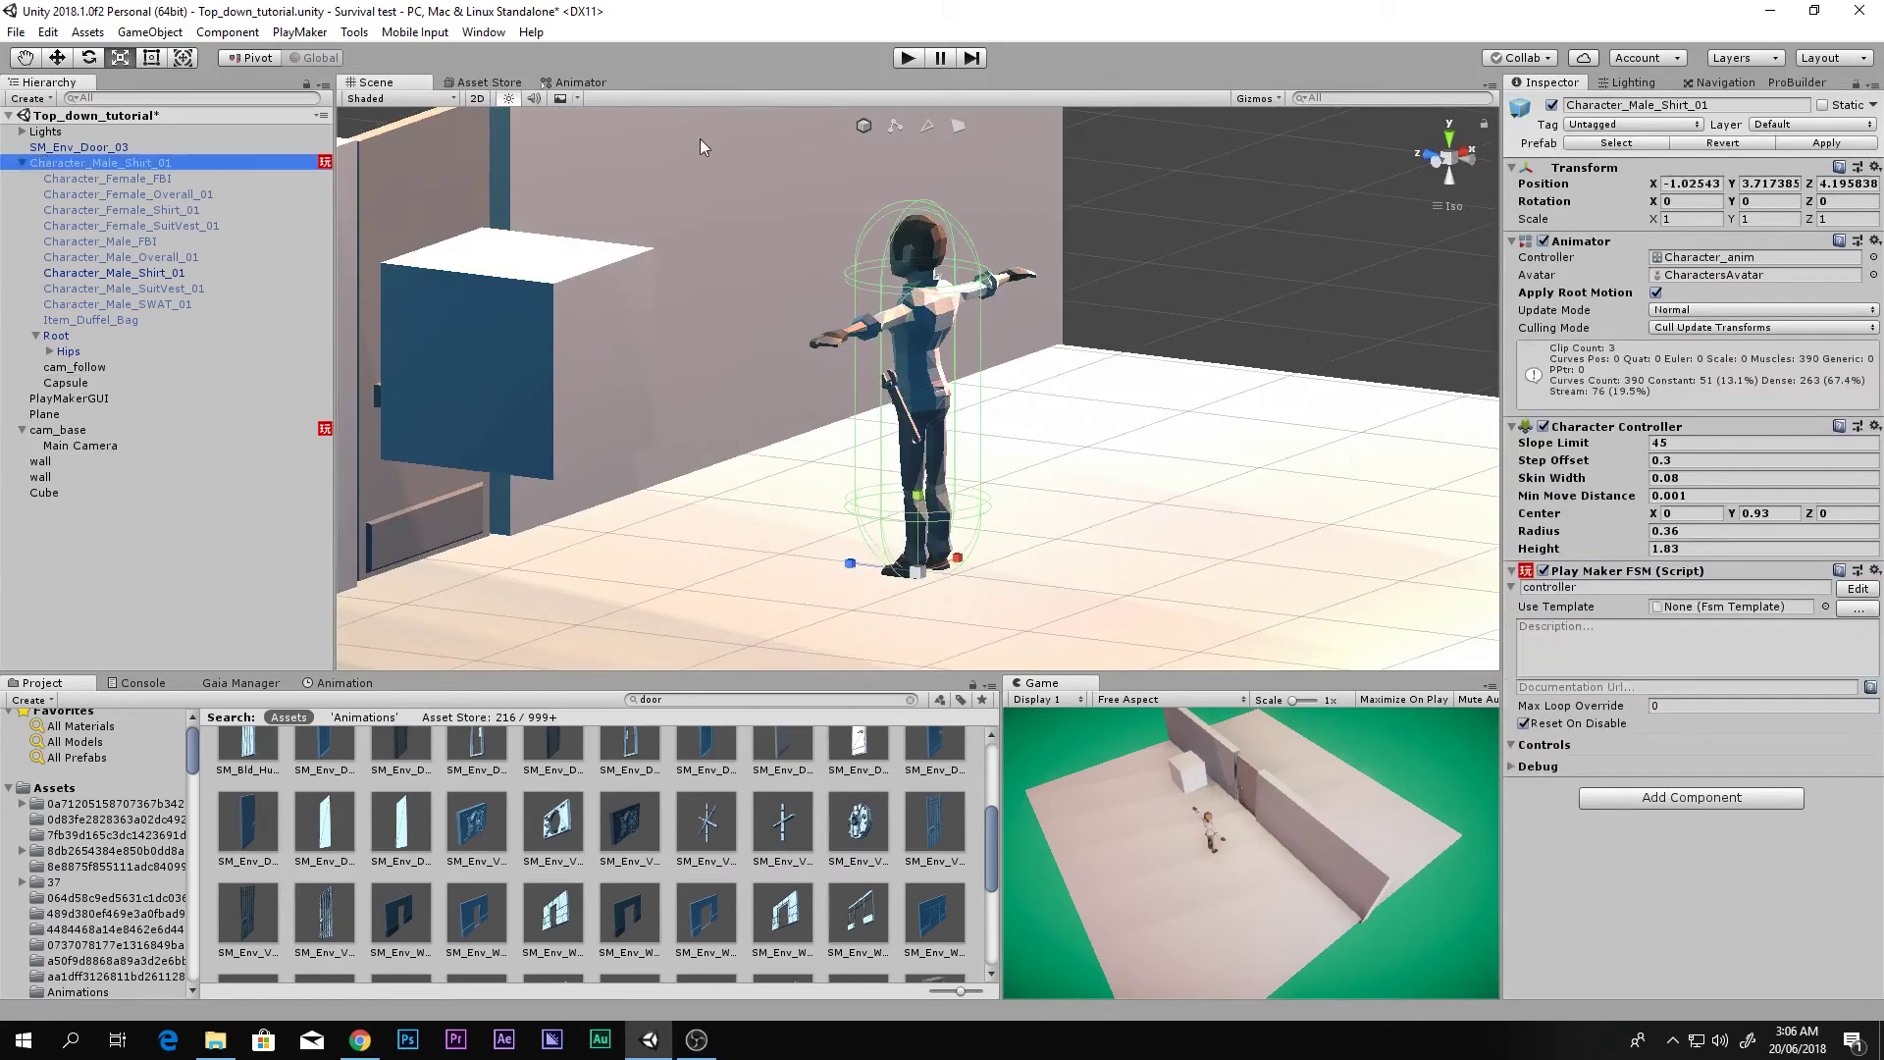
pyautogui.moveTo(883, 482); pyautogui.dragTo(884, 481, button='middle')
pyautogui.press('w')
pyautogui.moveTo(887, 566); pyautogui.dragTo(780, 526)
pyautogui.hotkey('ctrl', 'z')
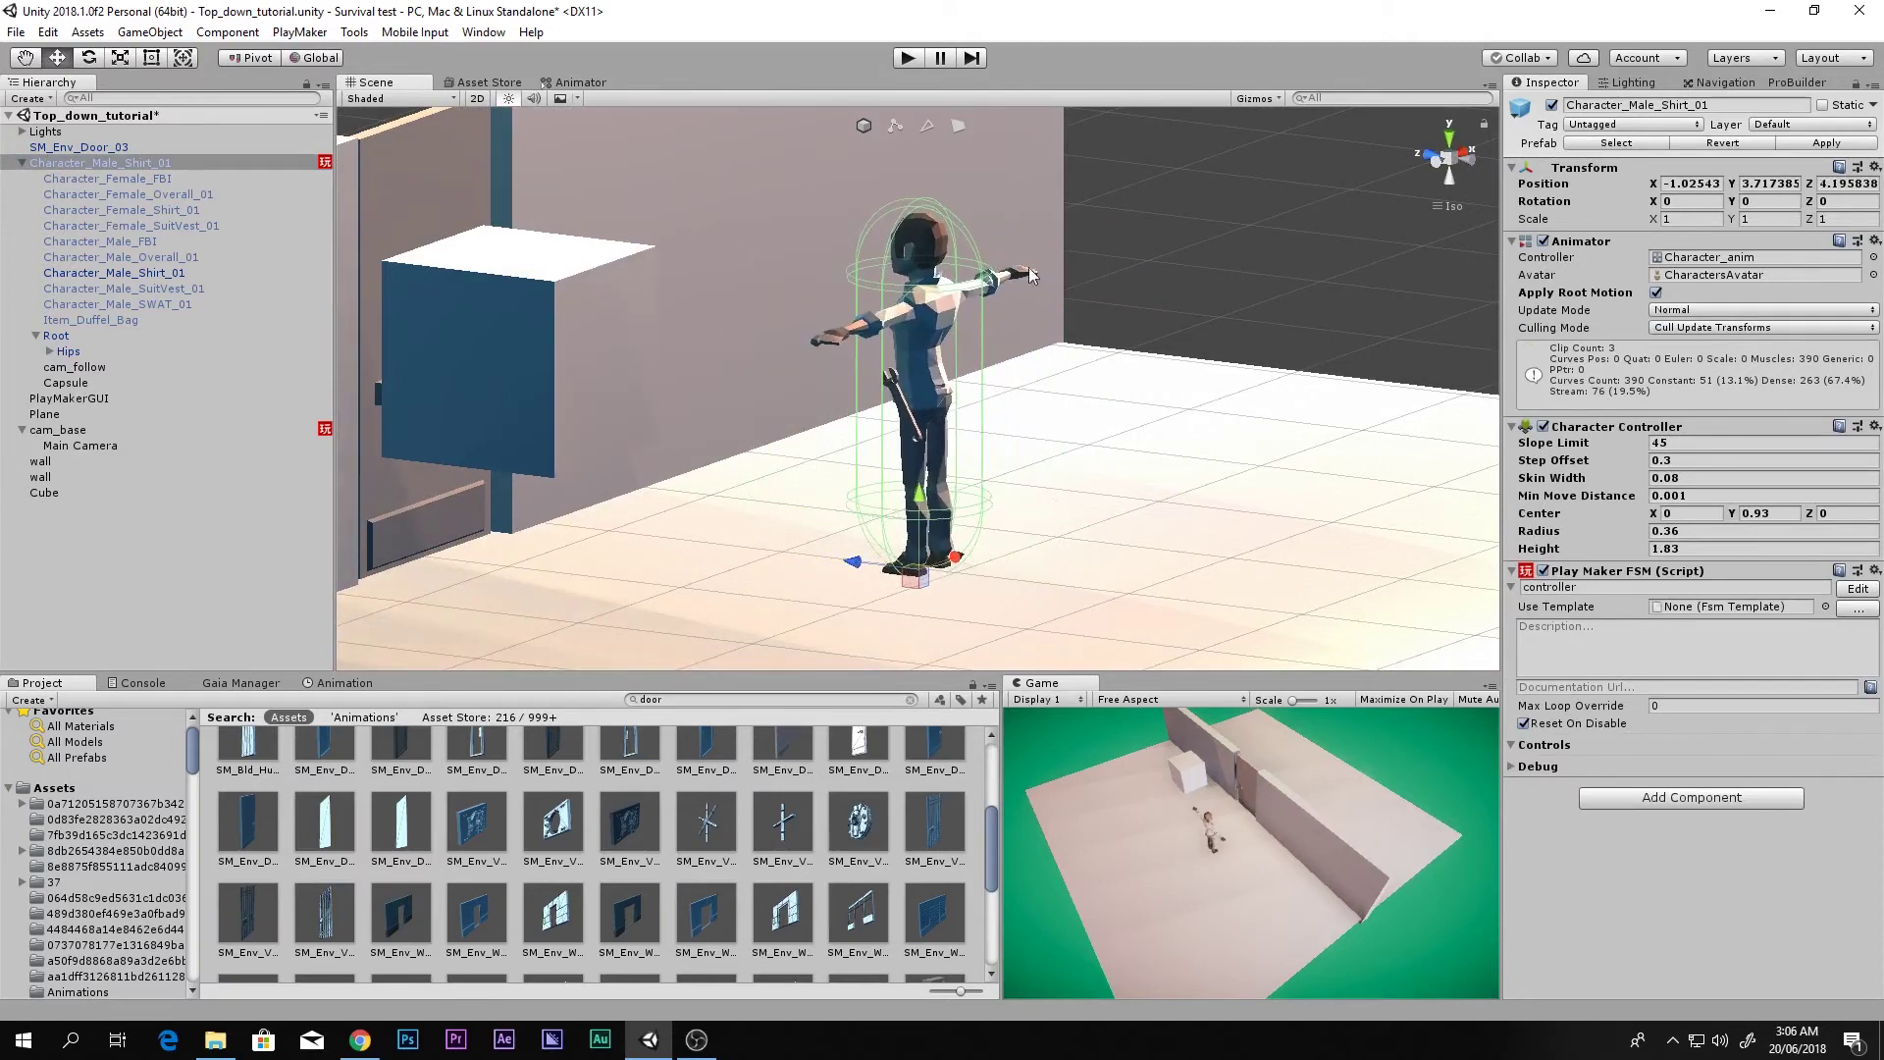
# - Play-test the scene and walk the character towards the door
pyautogui.keyDown('alt'); pyautogui.moveTo(1030, 275); pyautogui.dragTo(826, 137); pyautogui.keyUp('alt')
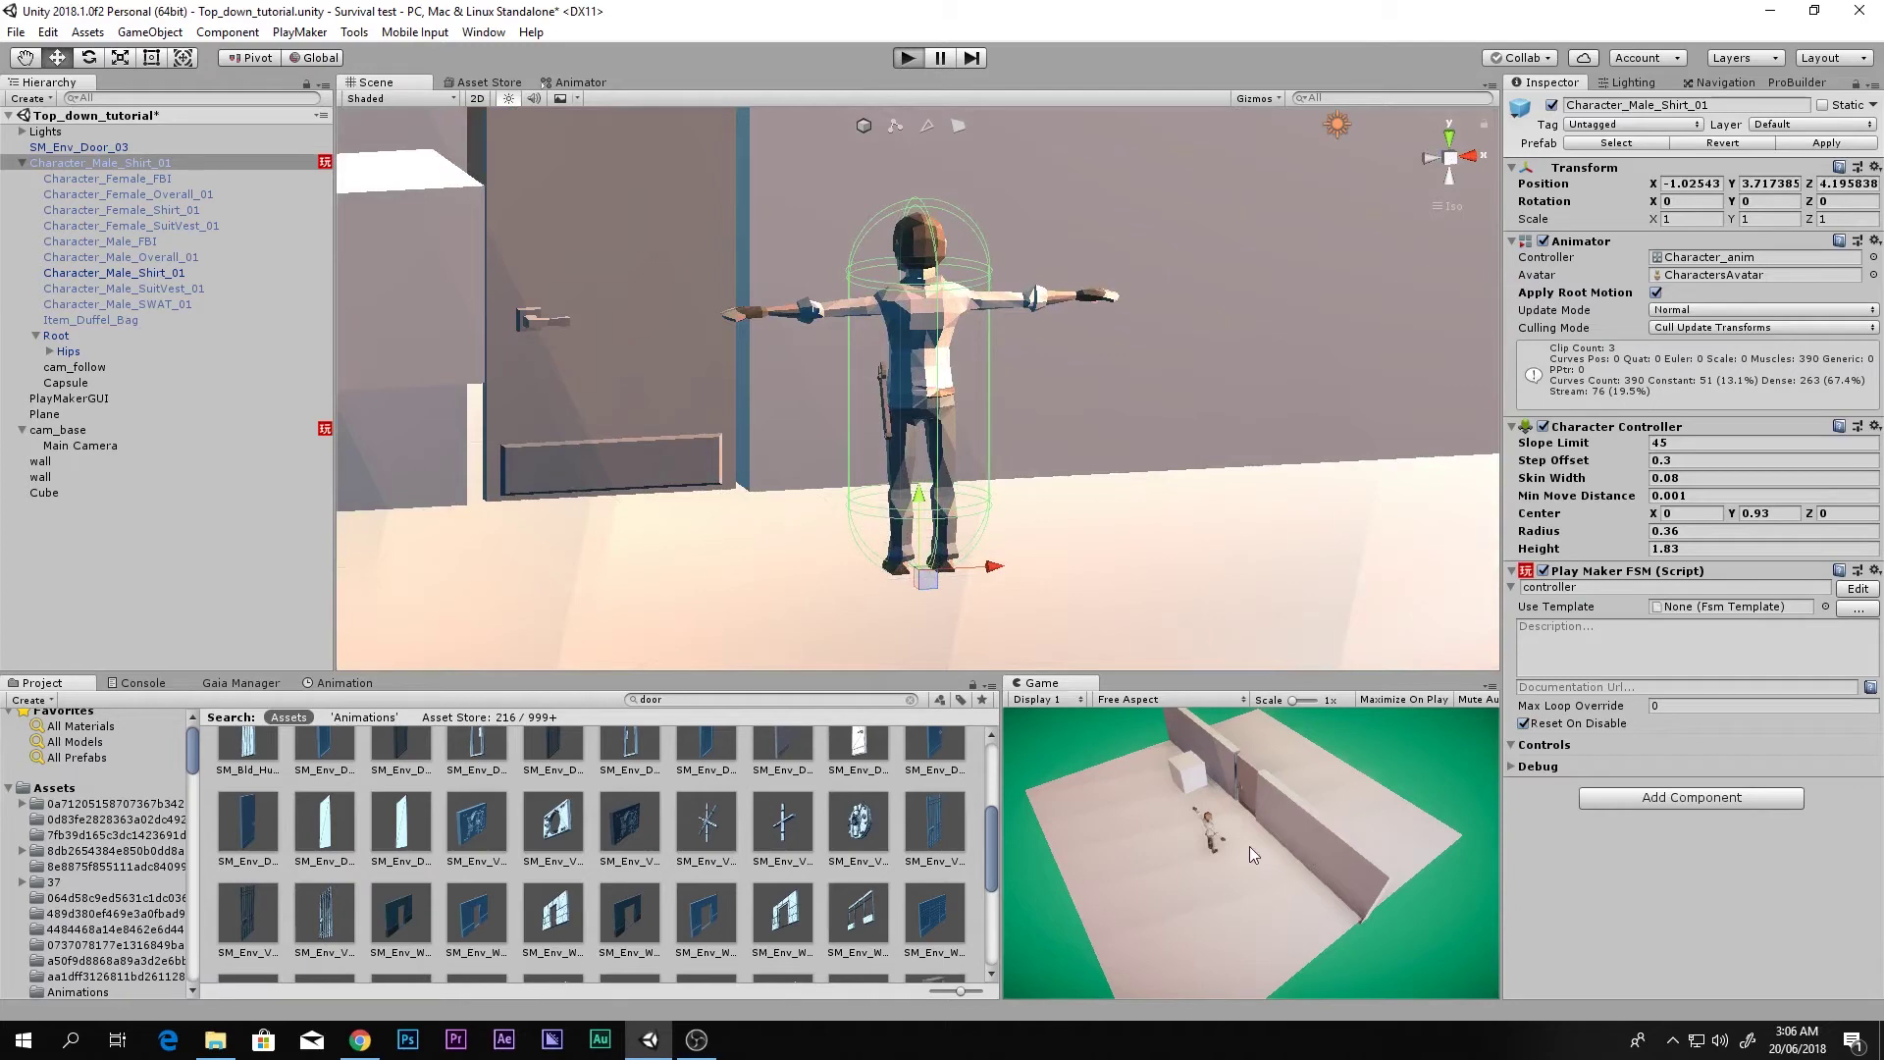
pyautogui.hotkey('ctrl', 'p')
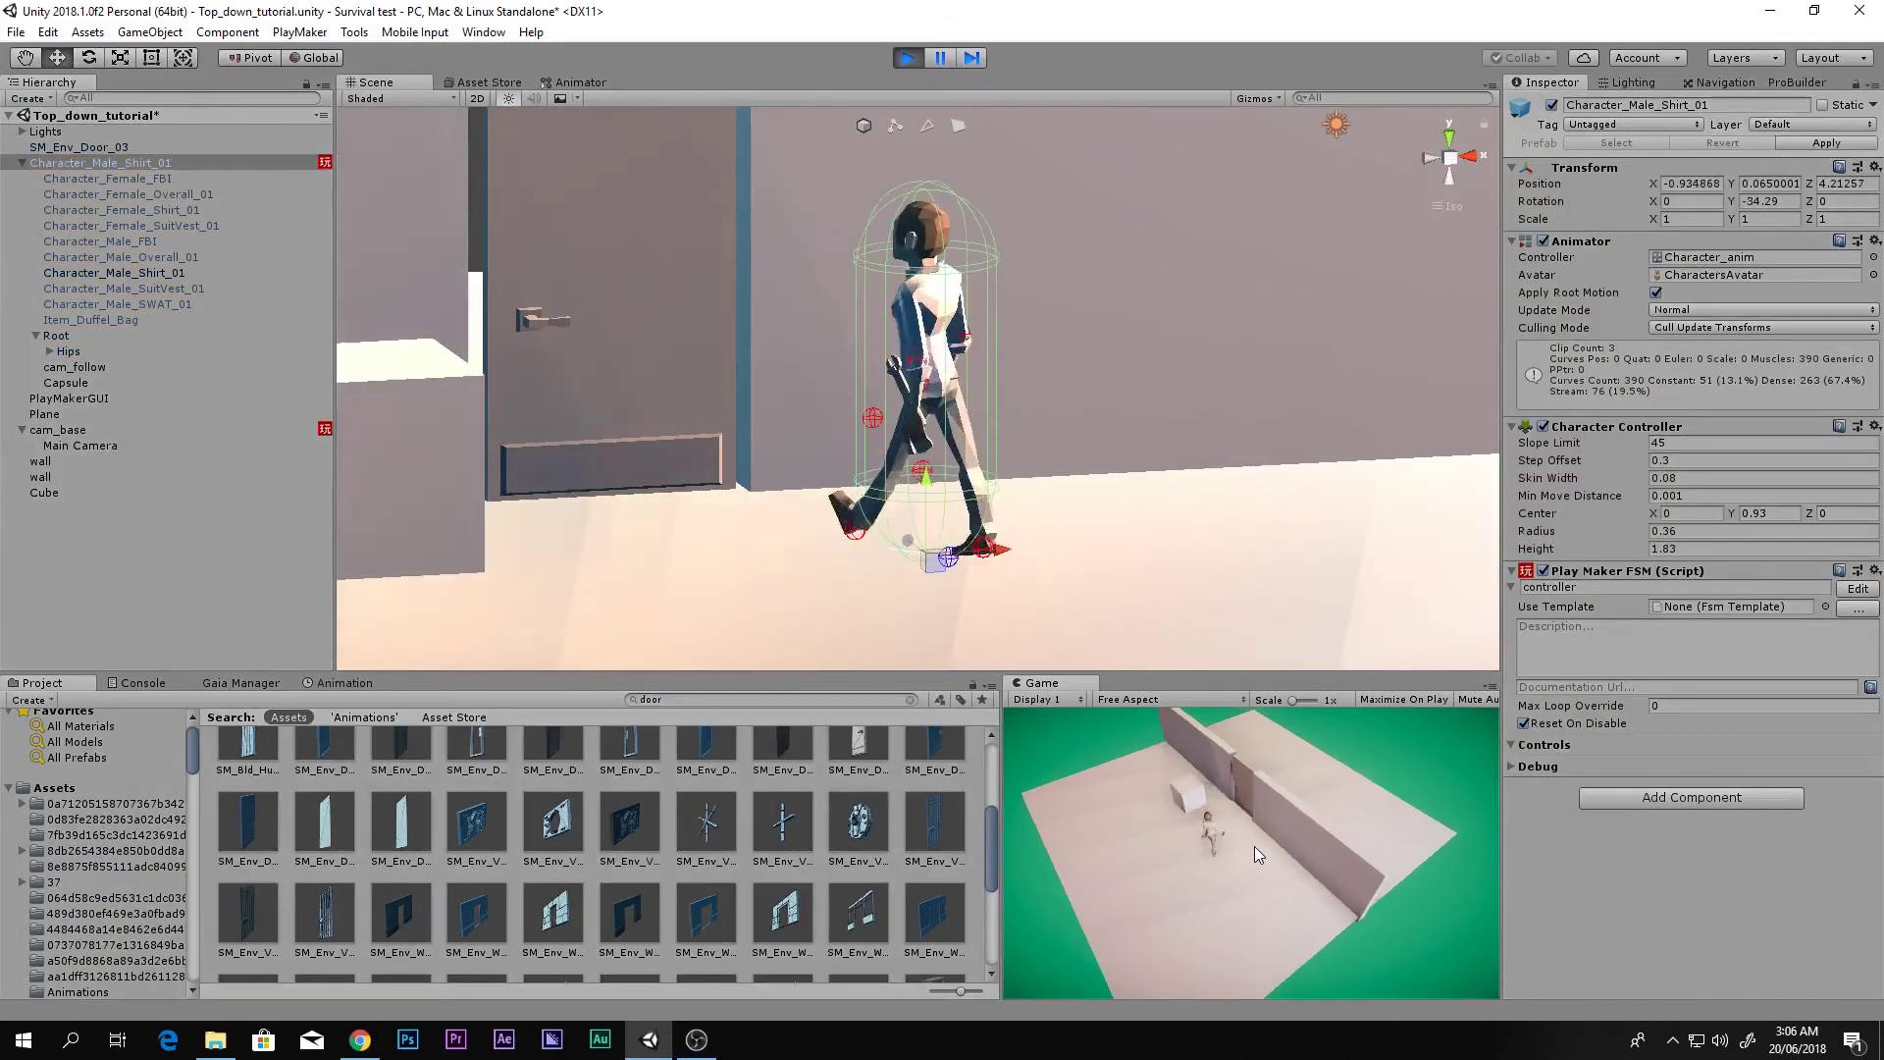
pyautogui.press('w')
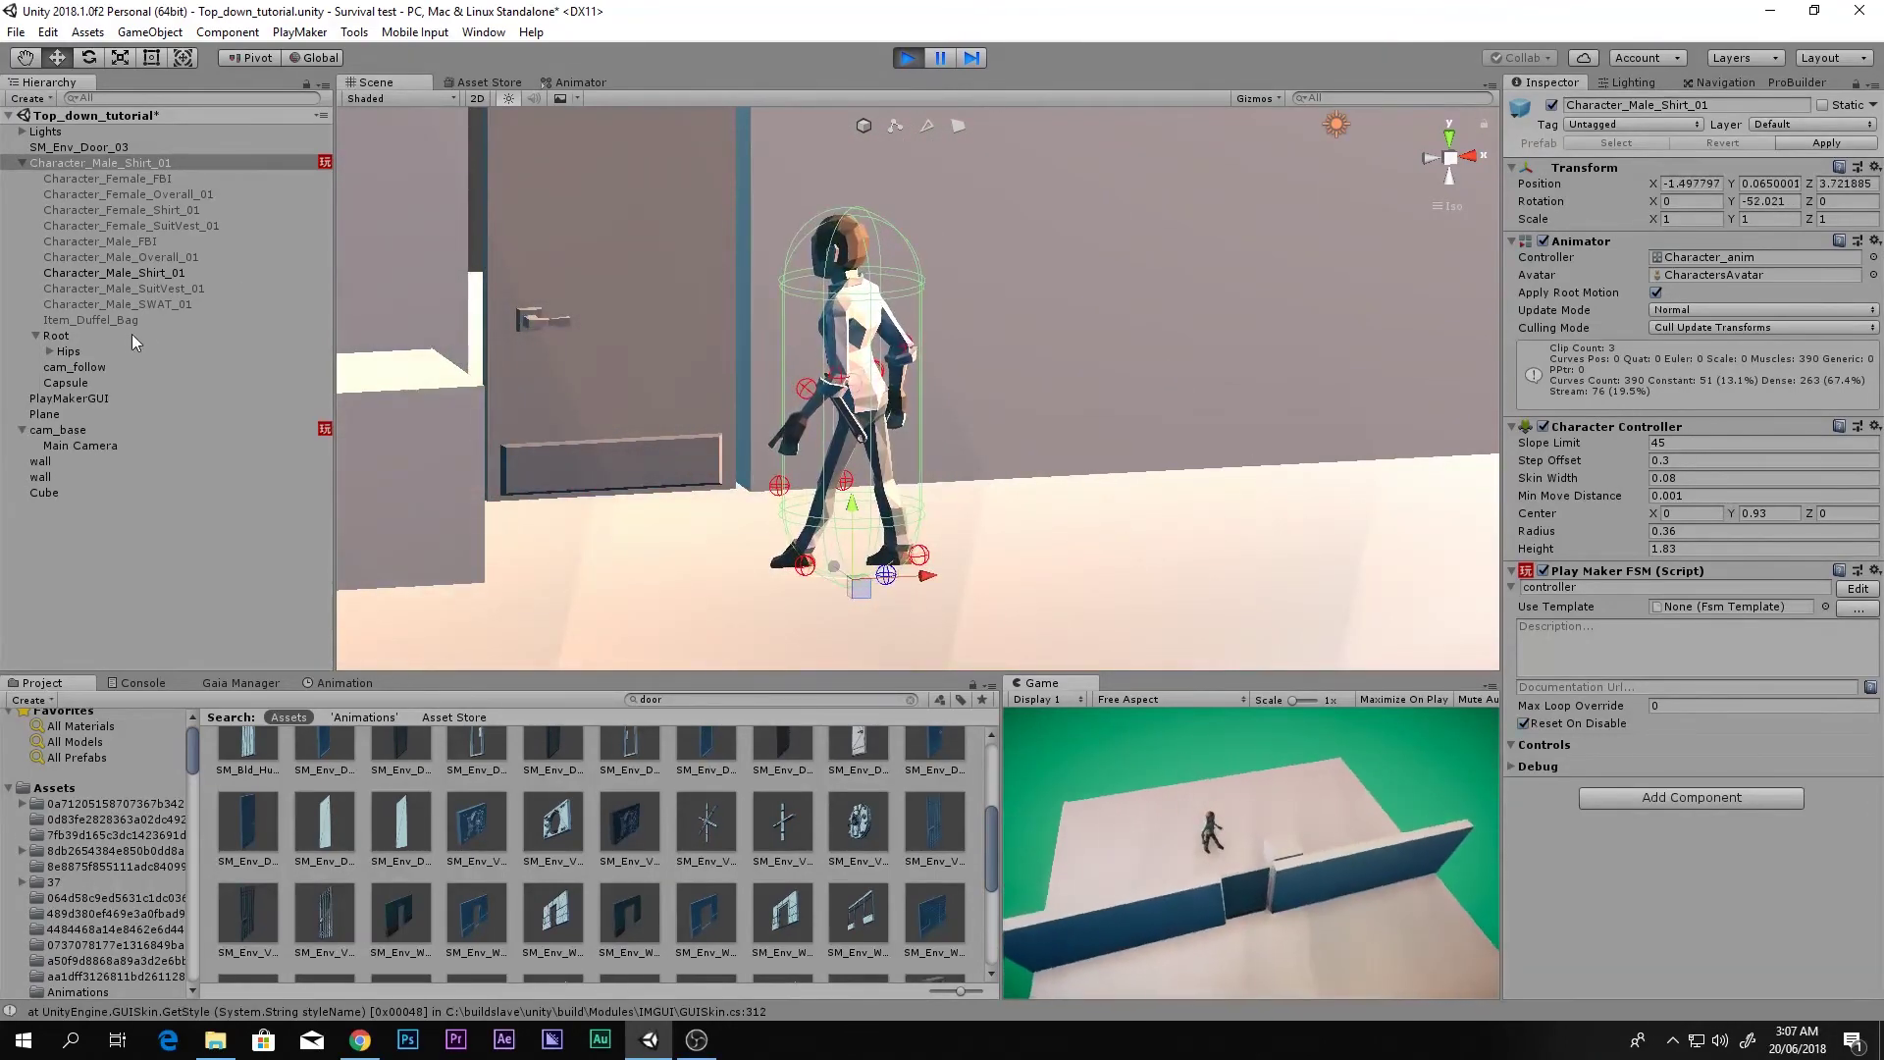
# - Try a Capsule Collider radius of 0.57 on the capsule during play mode, walking the character through the door
pyautogui.click(84, 353)
pyautogui.click(65, 383)
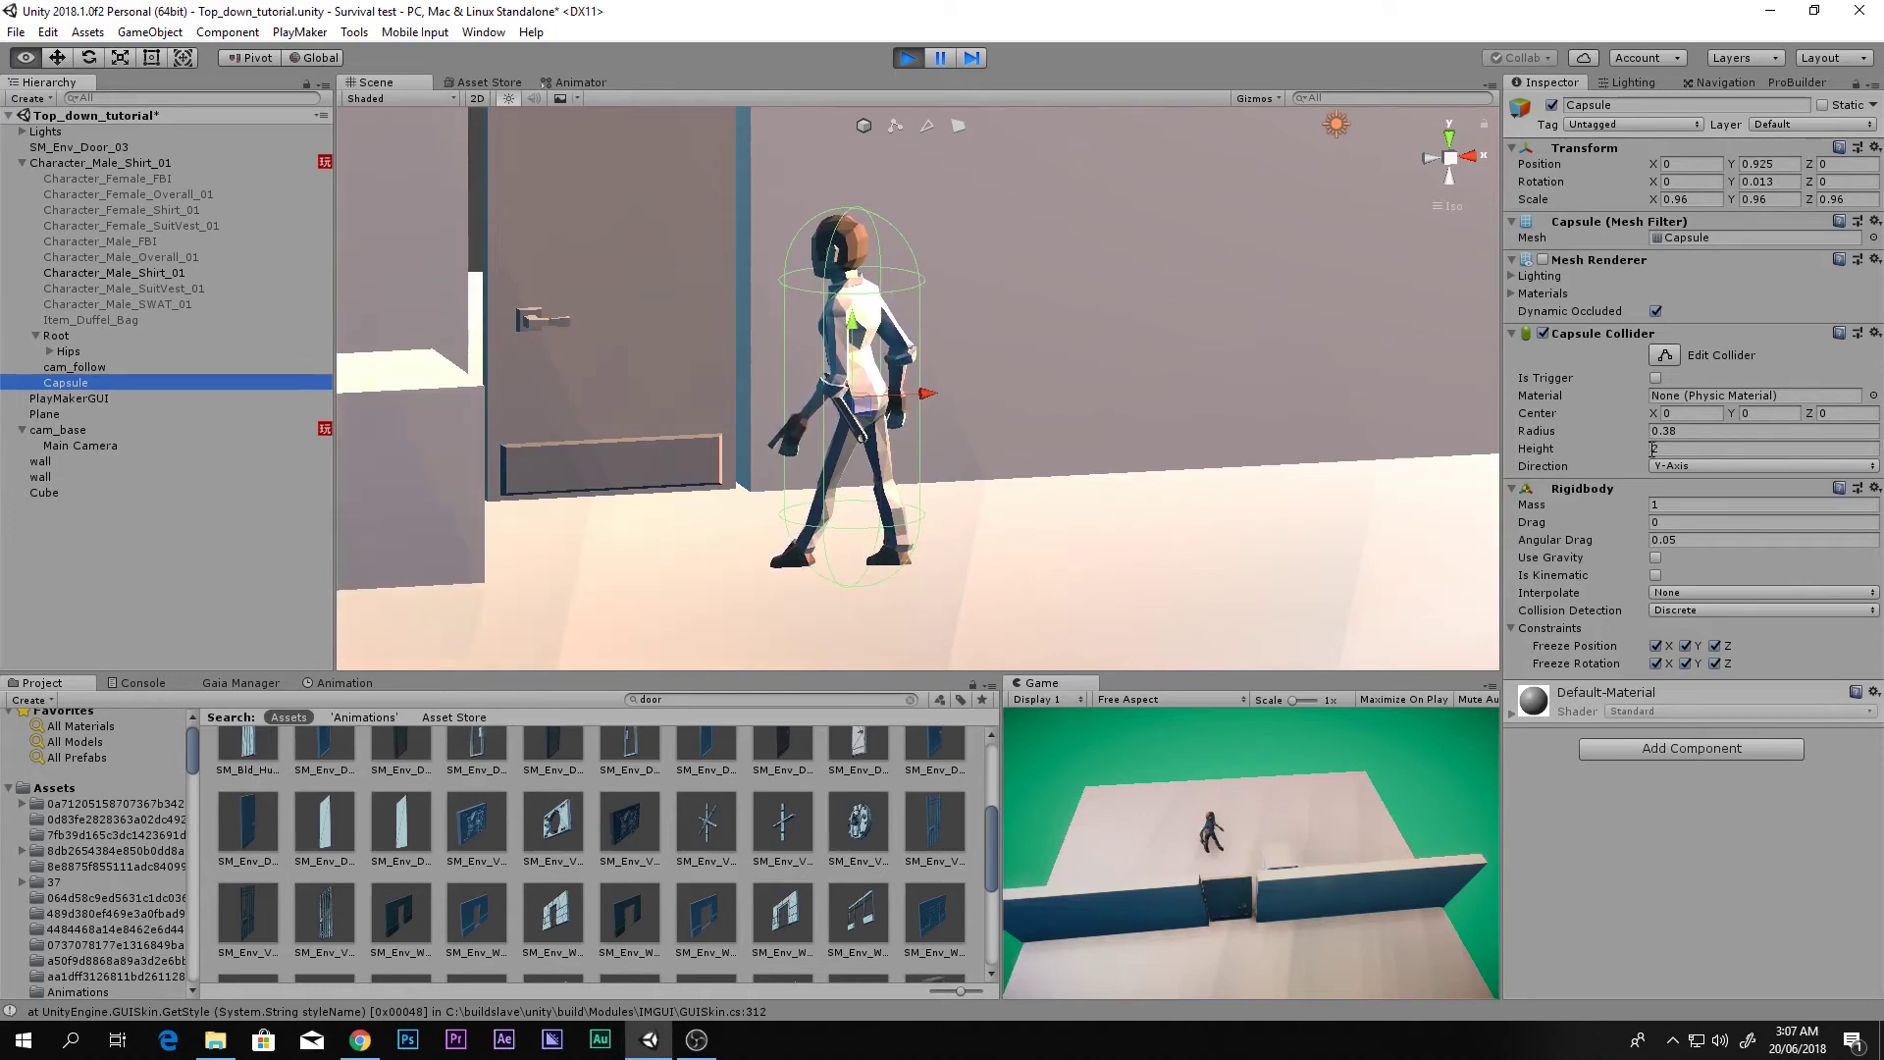
pyautogui.moveTo(1652, 432); pyautogui.dragTo(1879, 699)
pyautogui.click(1227, 770)
pyautogui.press('w')
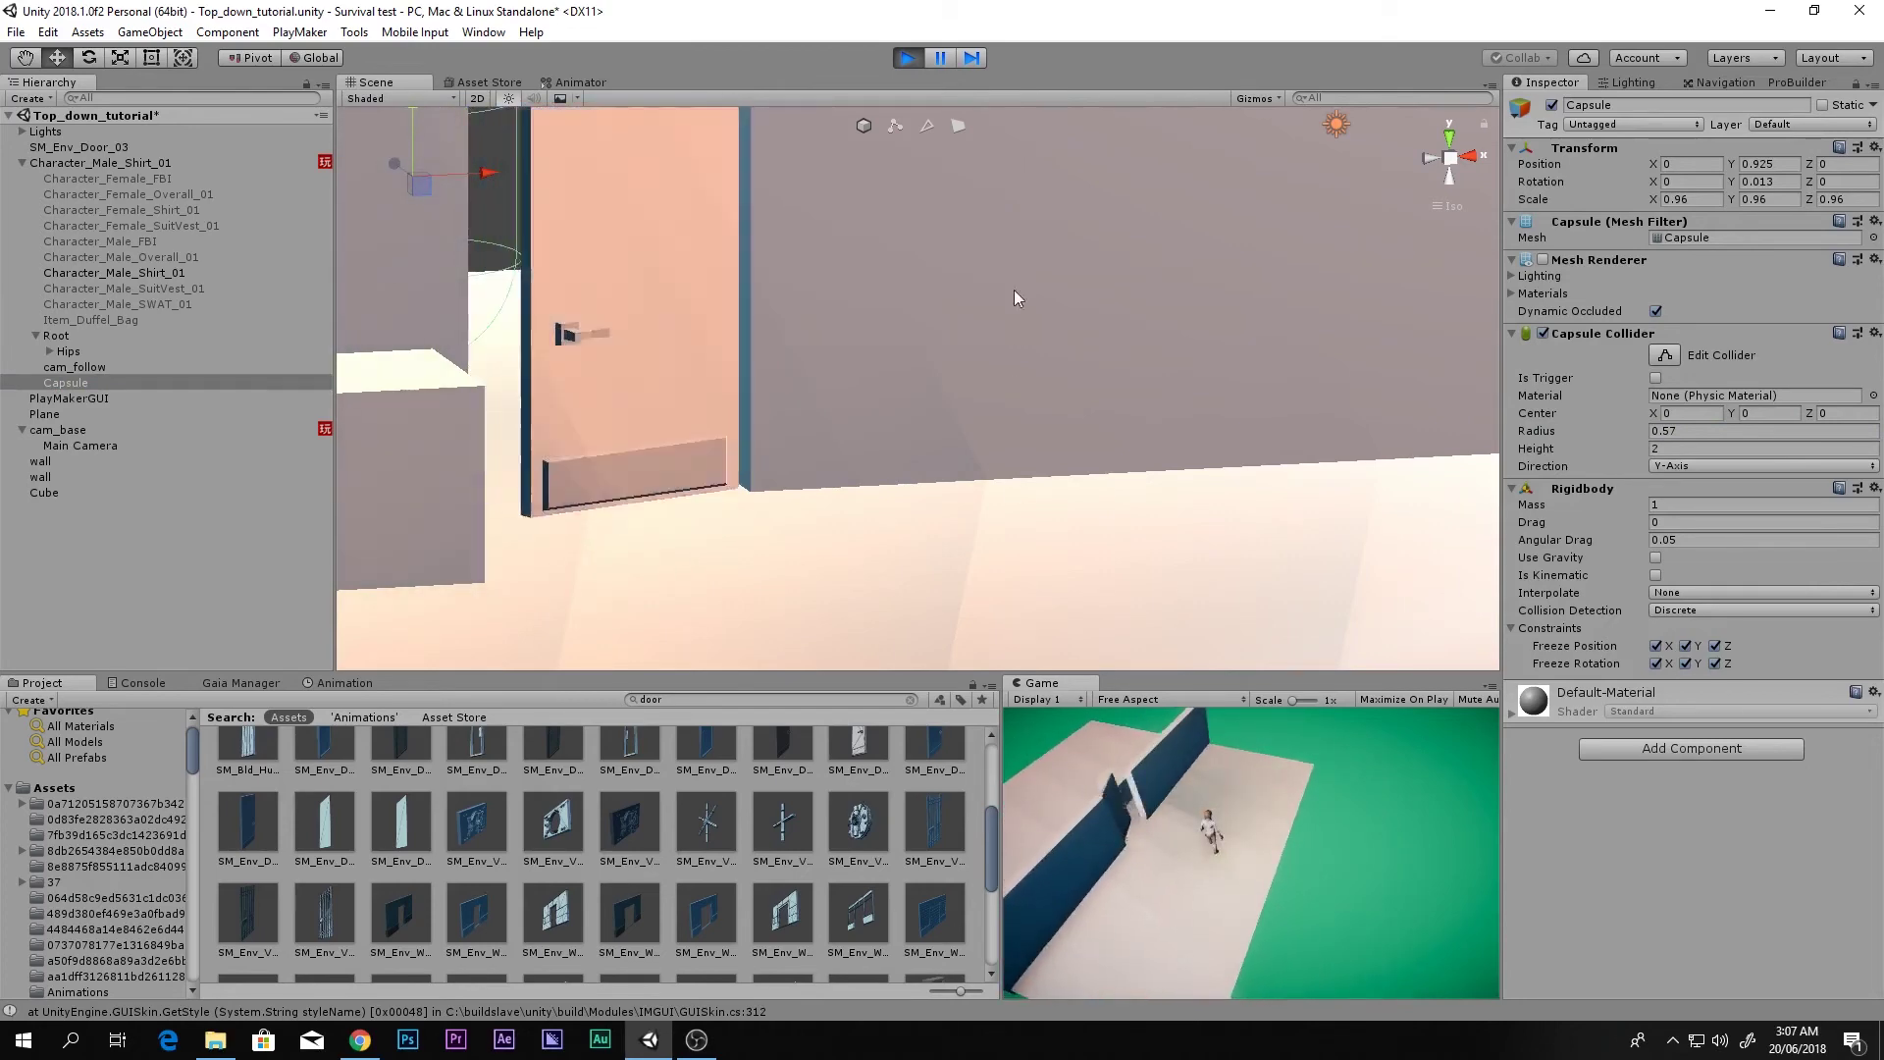
pyautogui.click(909, 57)
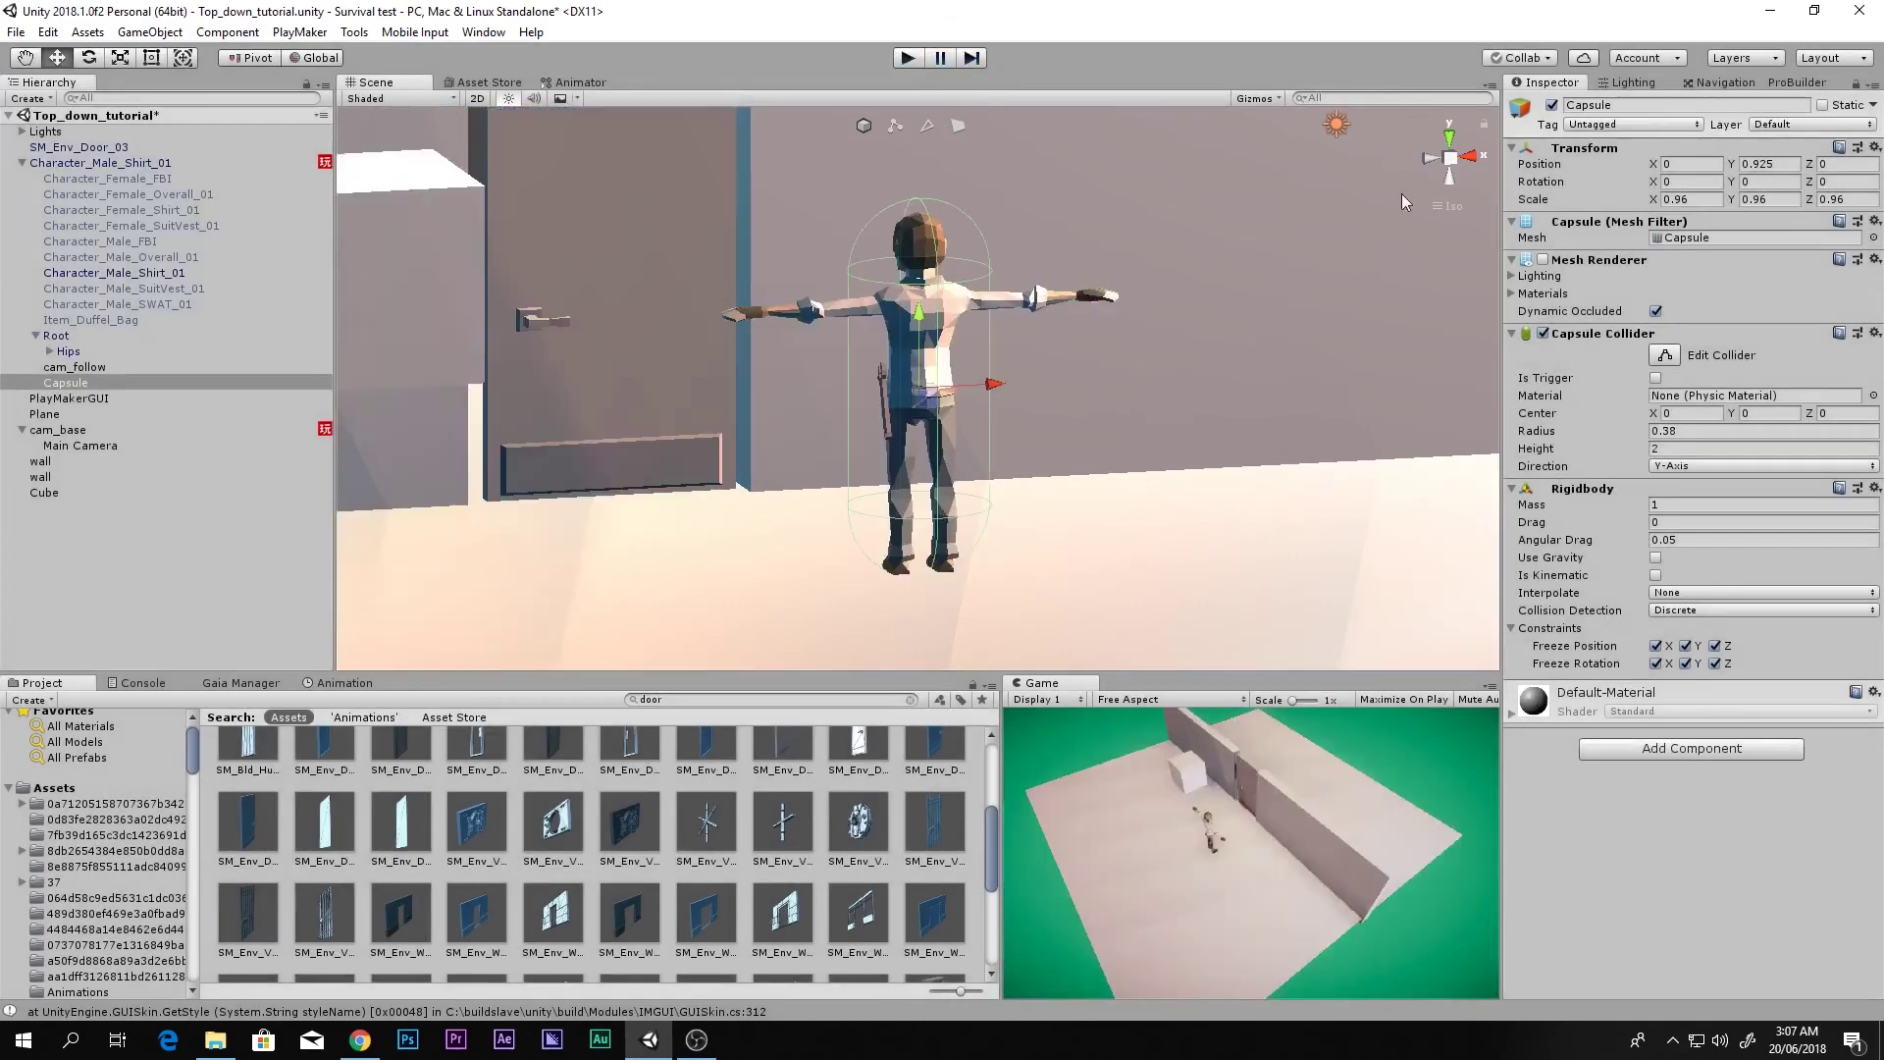
# - Set the Character Controller radius of the parent Character_Male_Shirt_01 to 0.35
pyautogui.click(1448, 146)
pyautogui.doubleClick(101, 177)
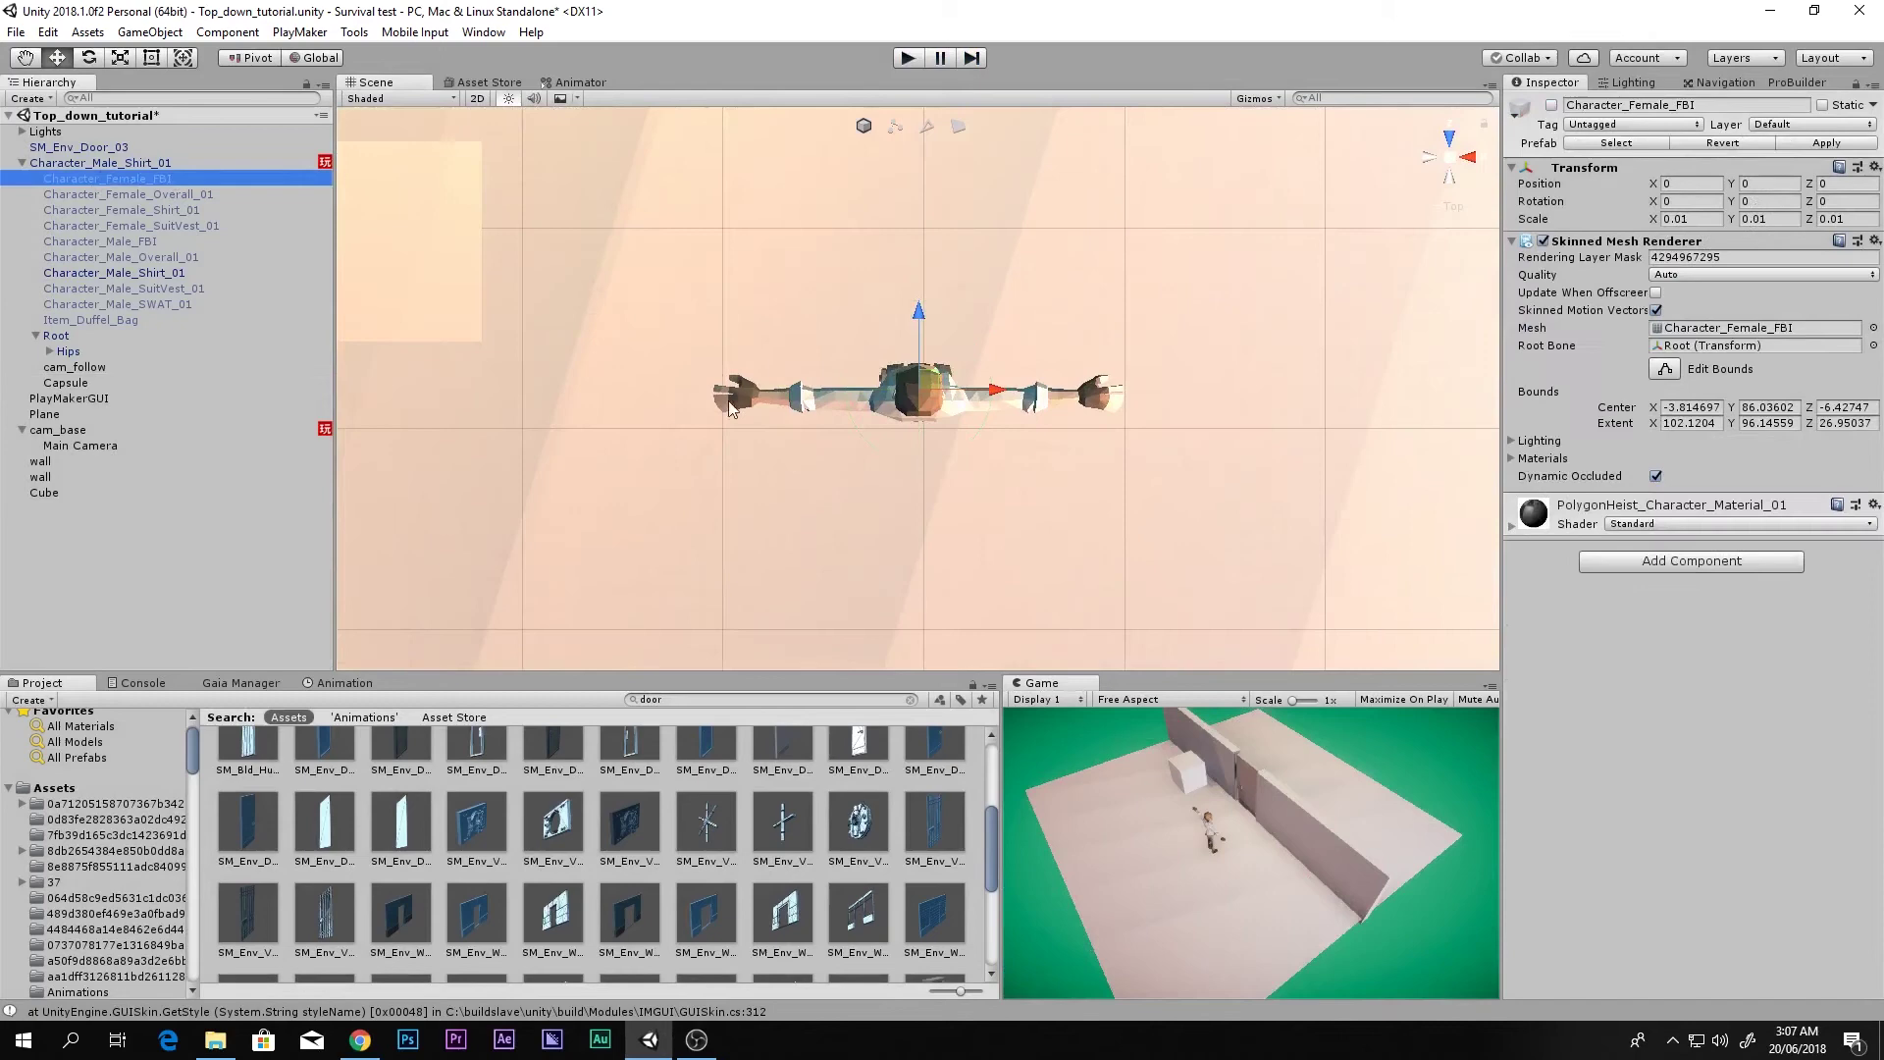
pyautogui.click(137, 162)
pyautogui.scroll(6, 793, 373)
pyautogui.scroll(5, 792, 373)
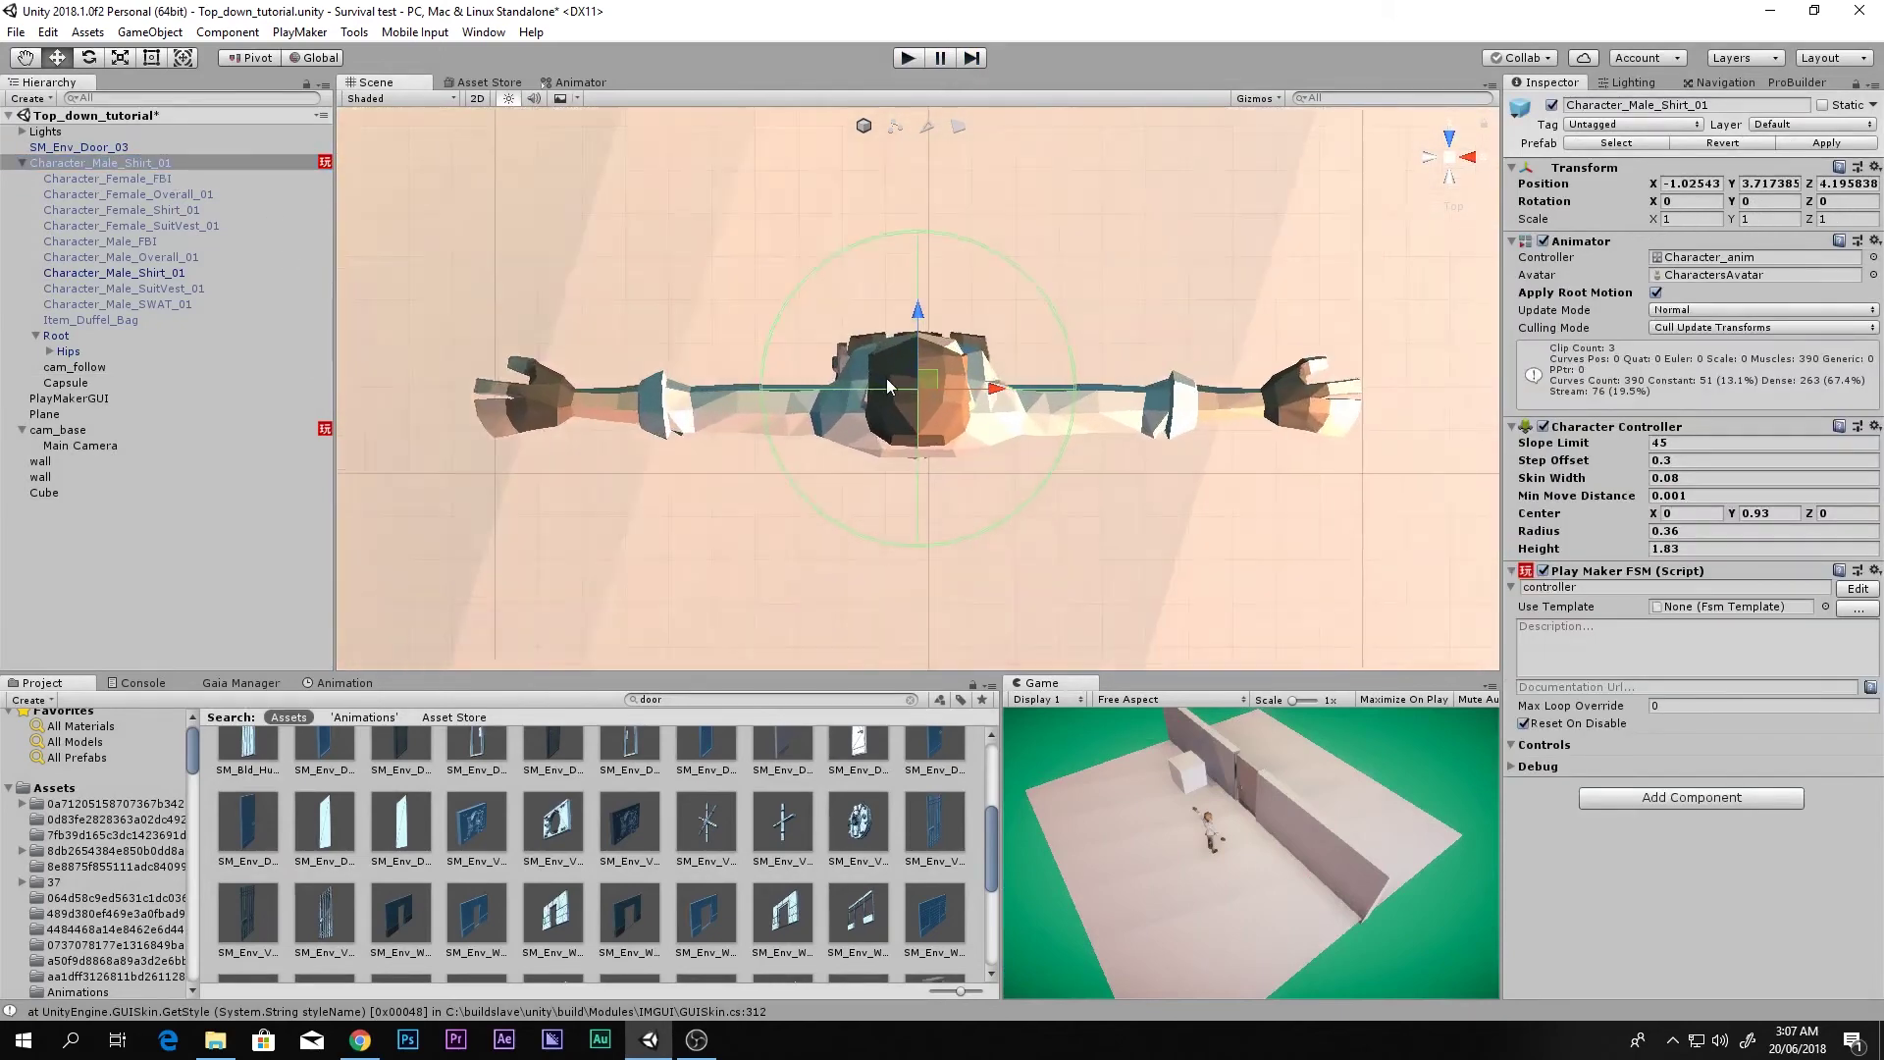
pyautogui.scroll(4, 852, 244)
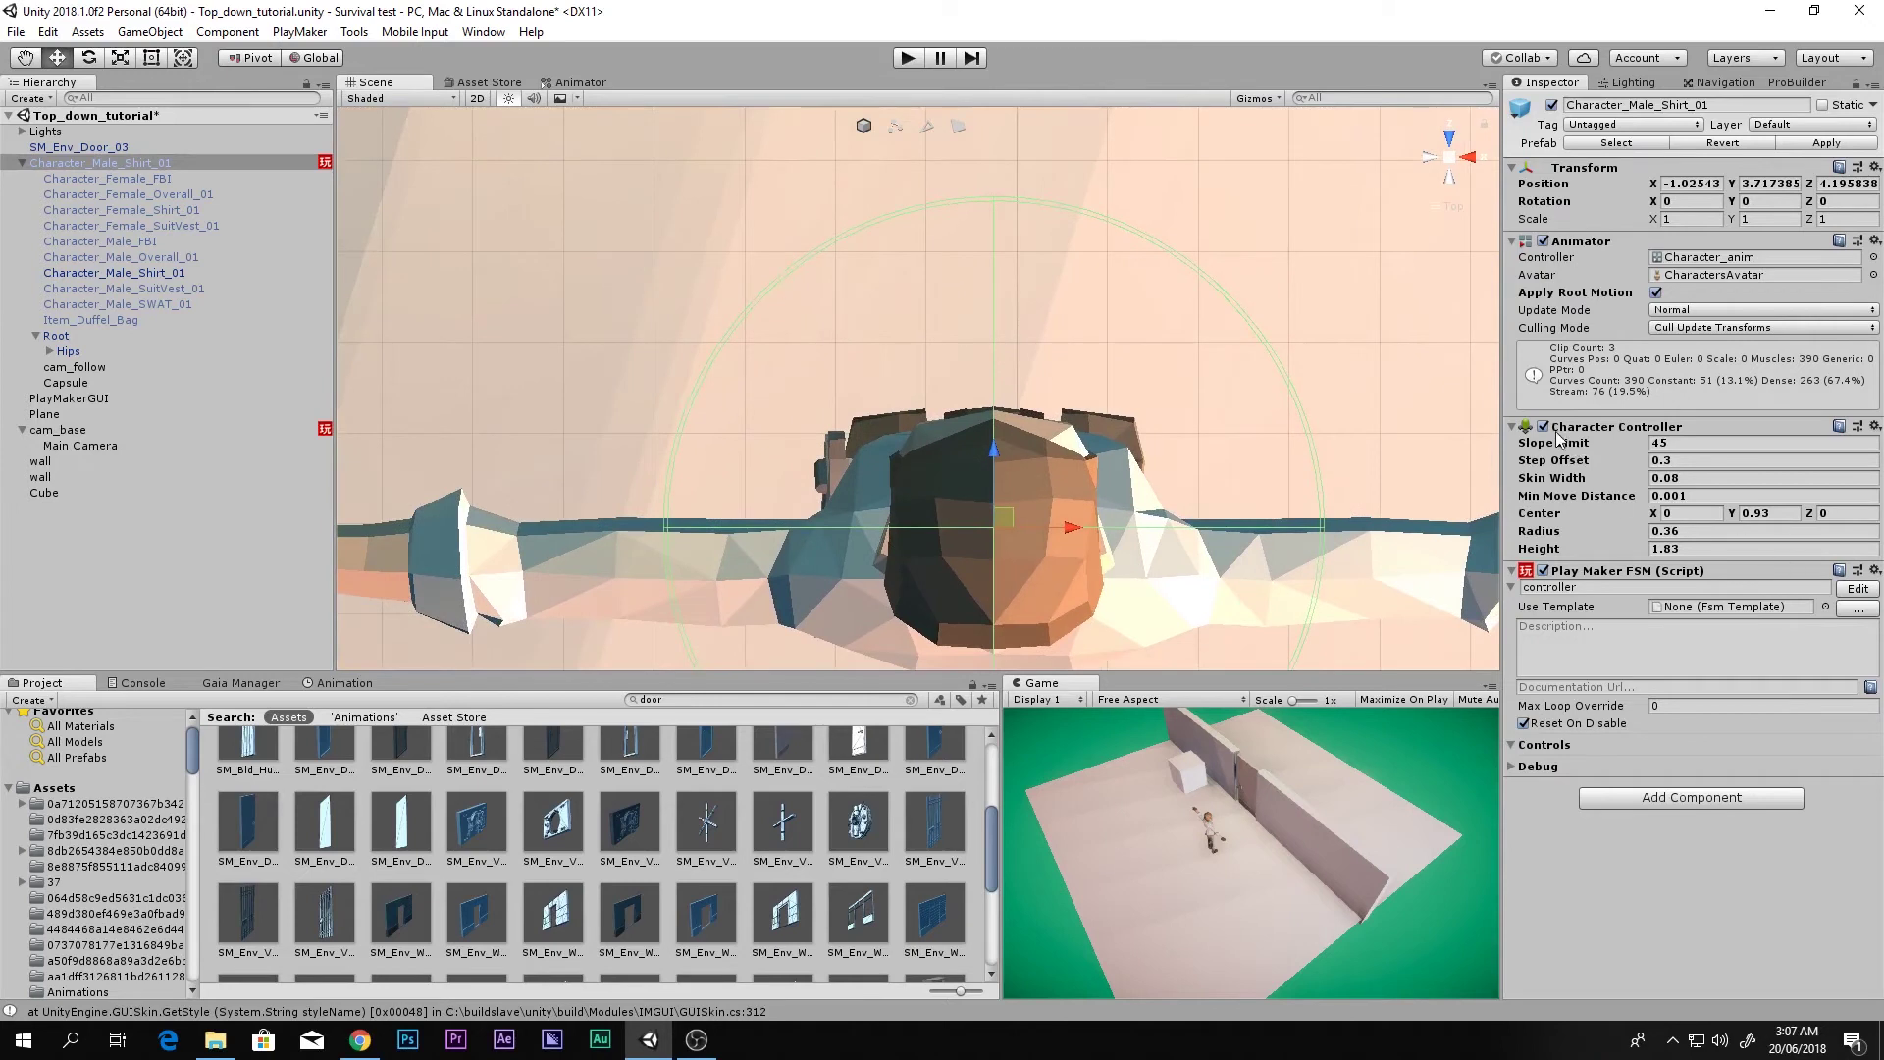
pyautogui.click(1649, 533)
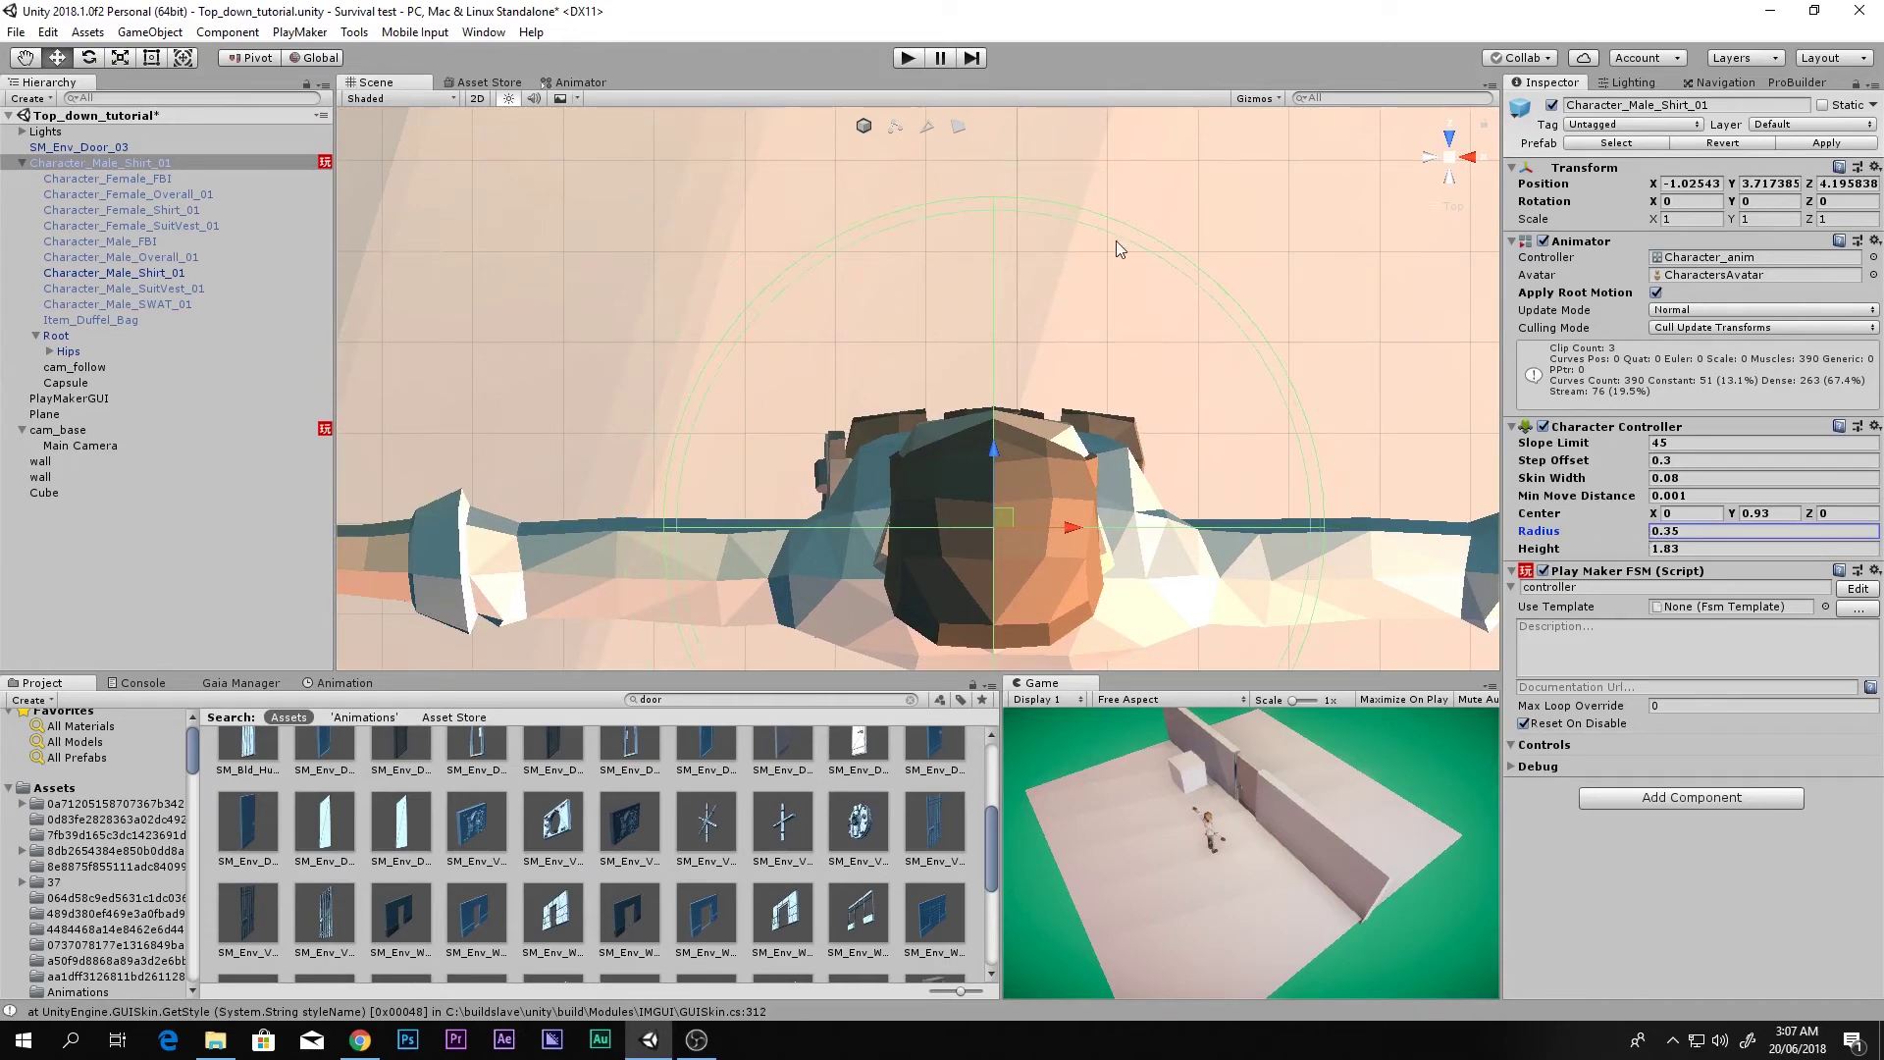
# - Play-test the scene in a maximized Game view, walking the character against the door
pyautogui.click(1245, 744)
pyautogui.hotkey('shift', 'space')
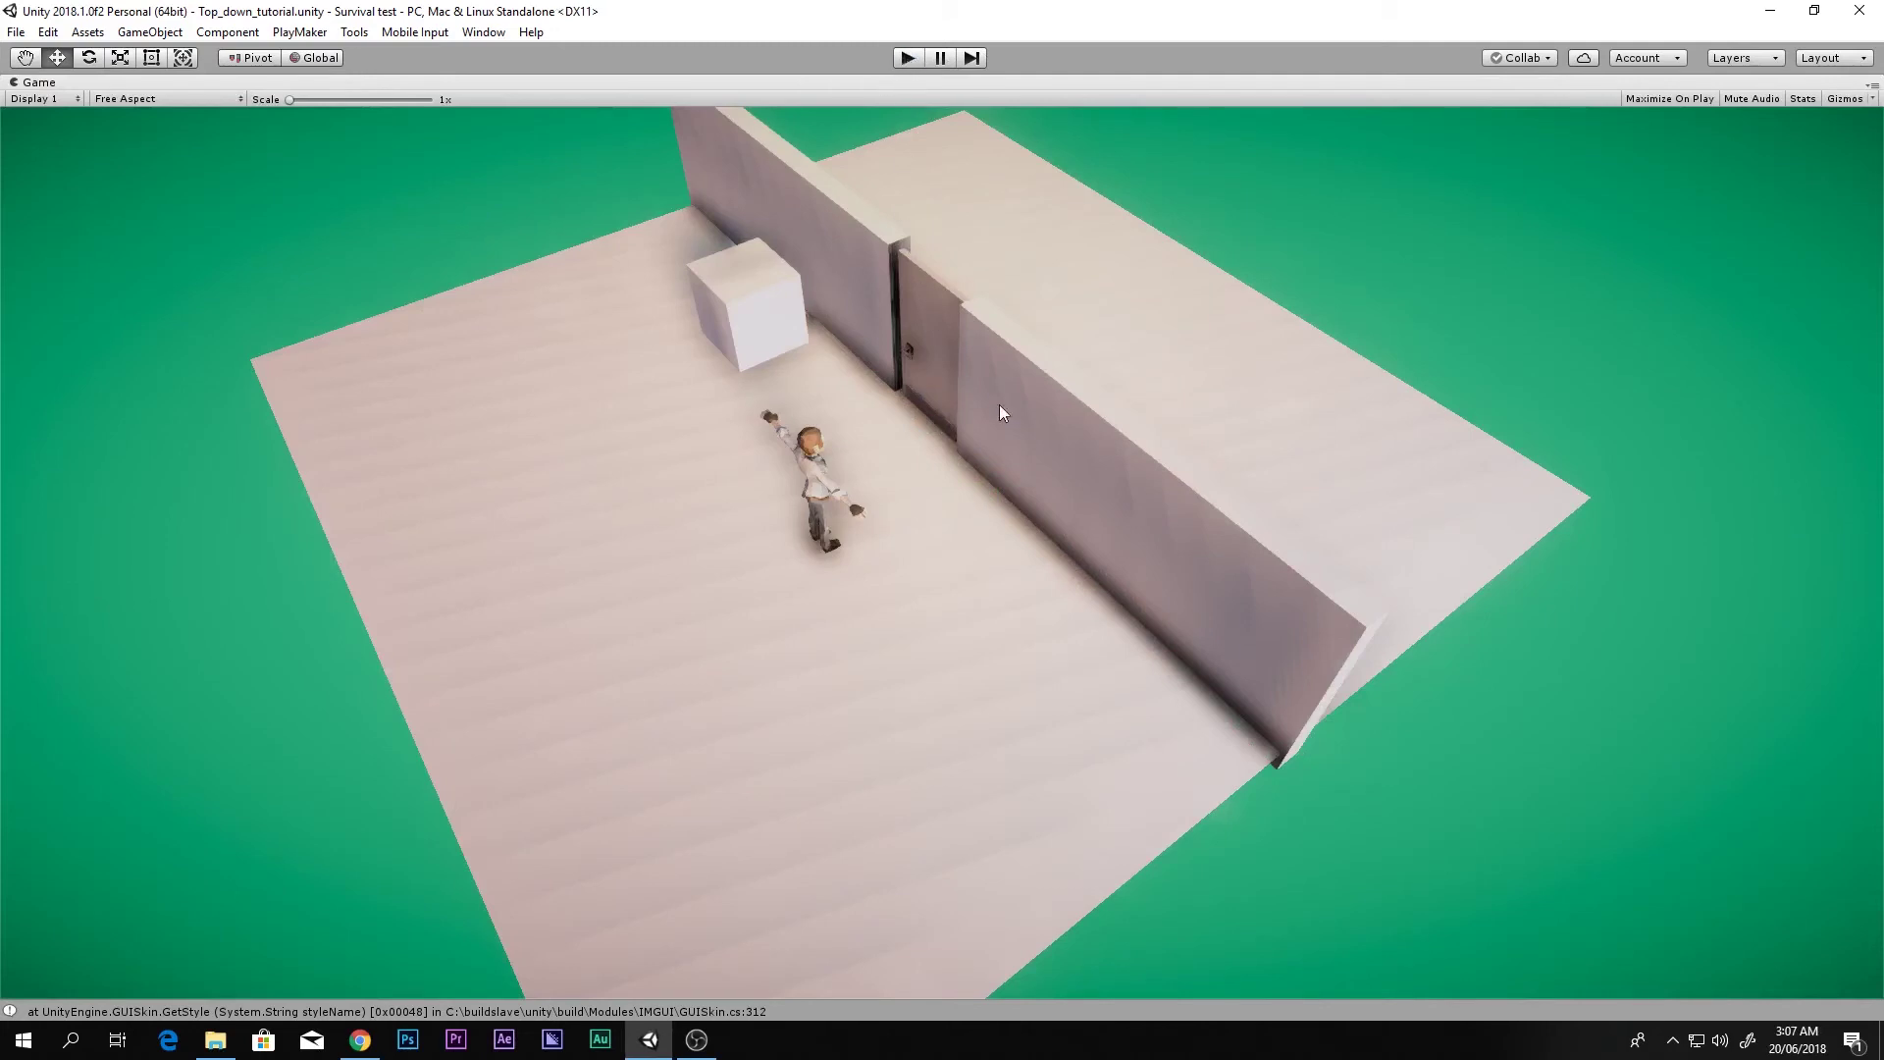
pyautogui.click(919, 61)
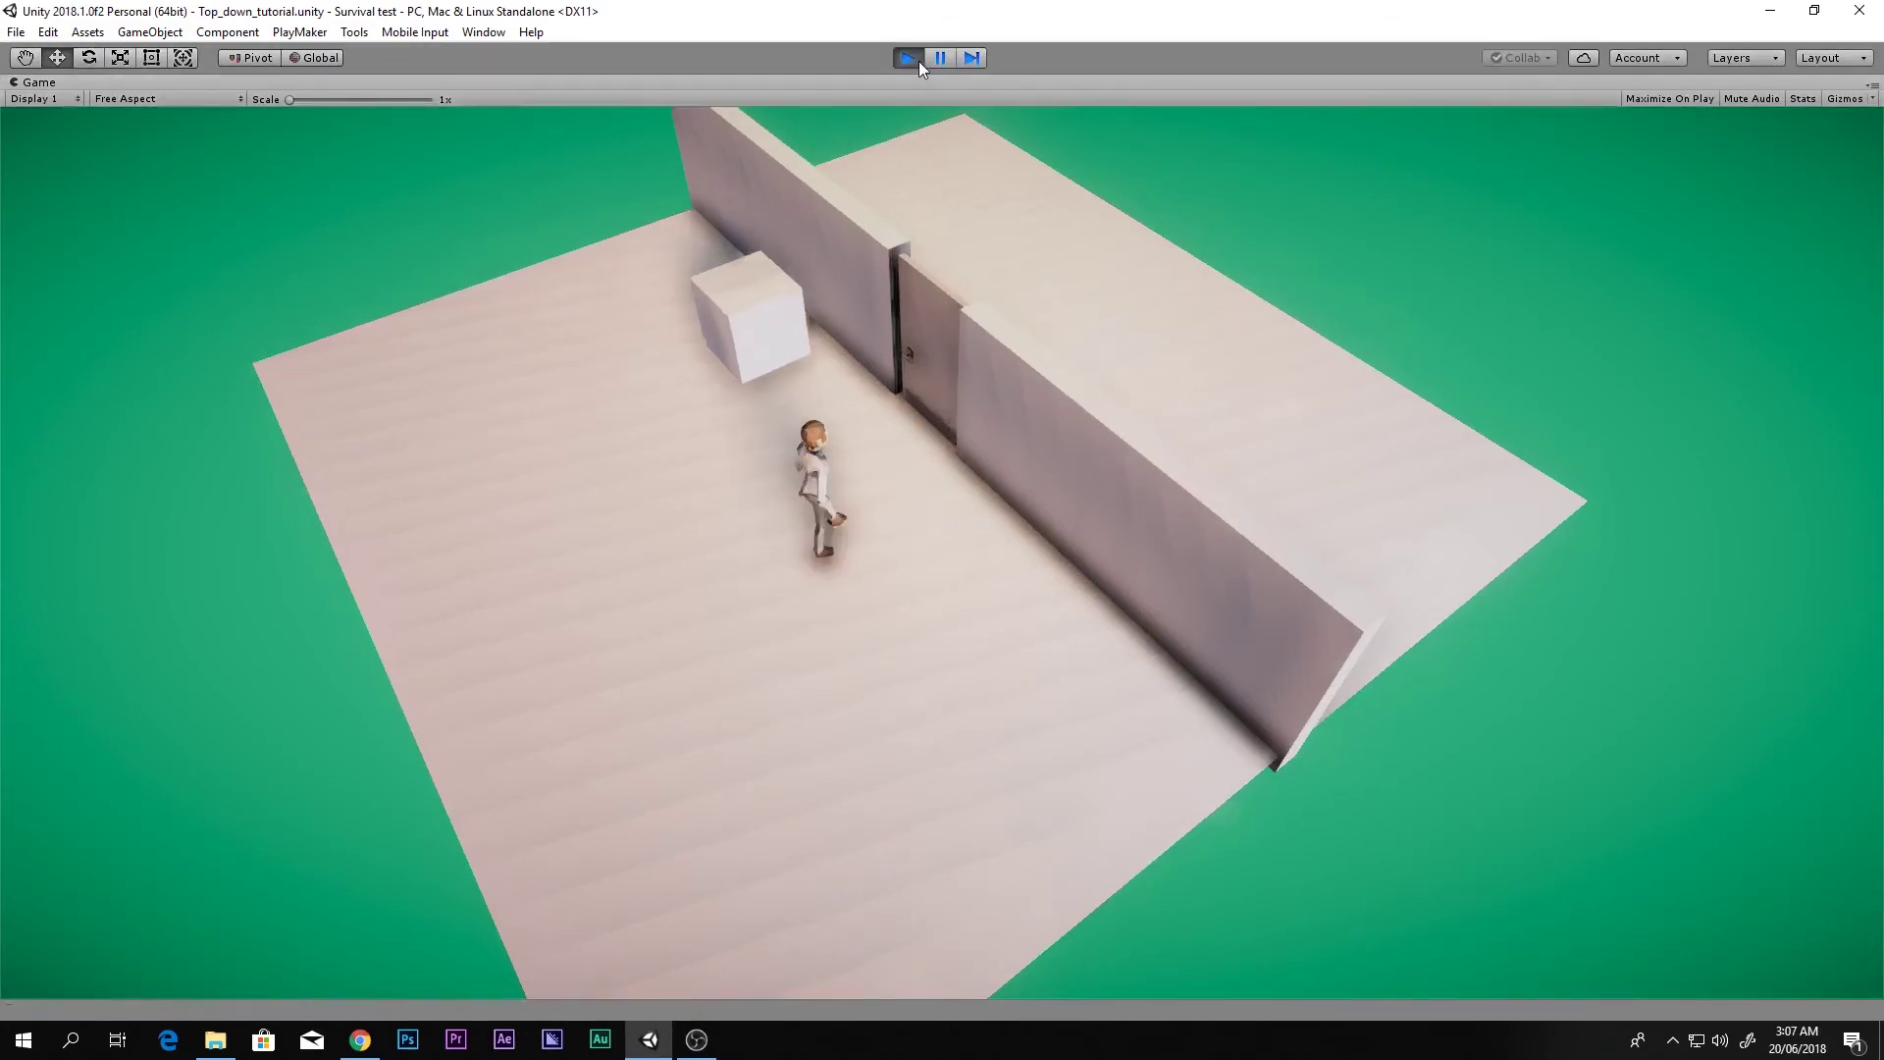
pyautogui.press('w')
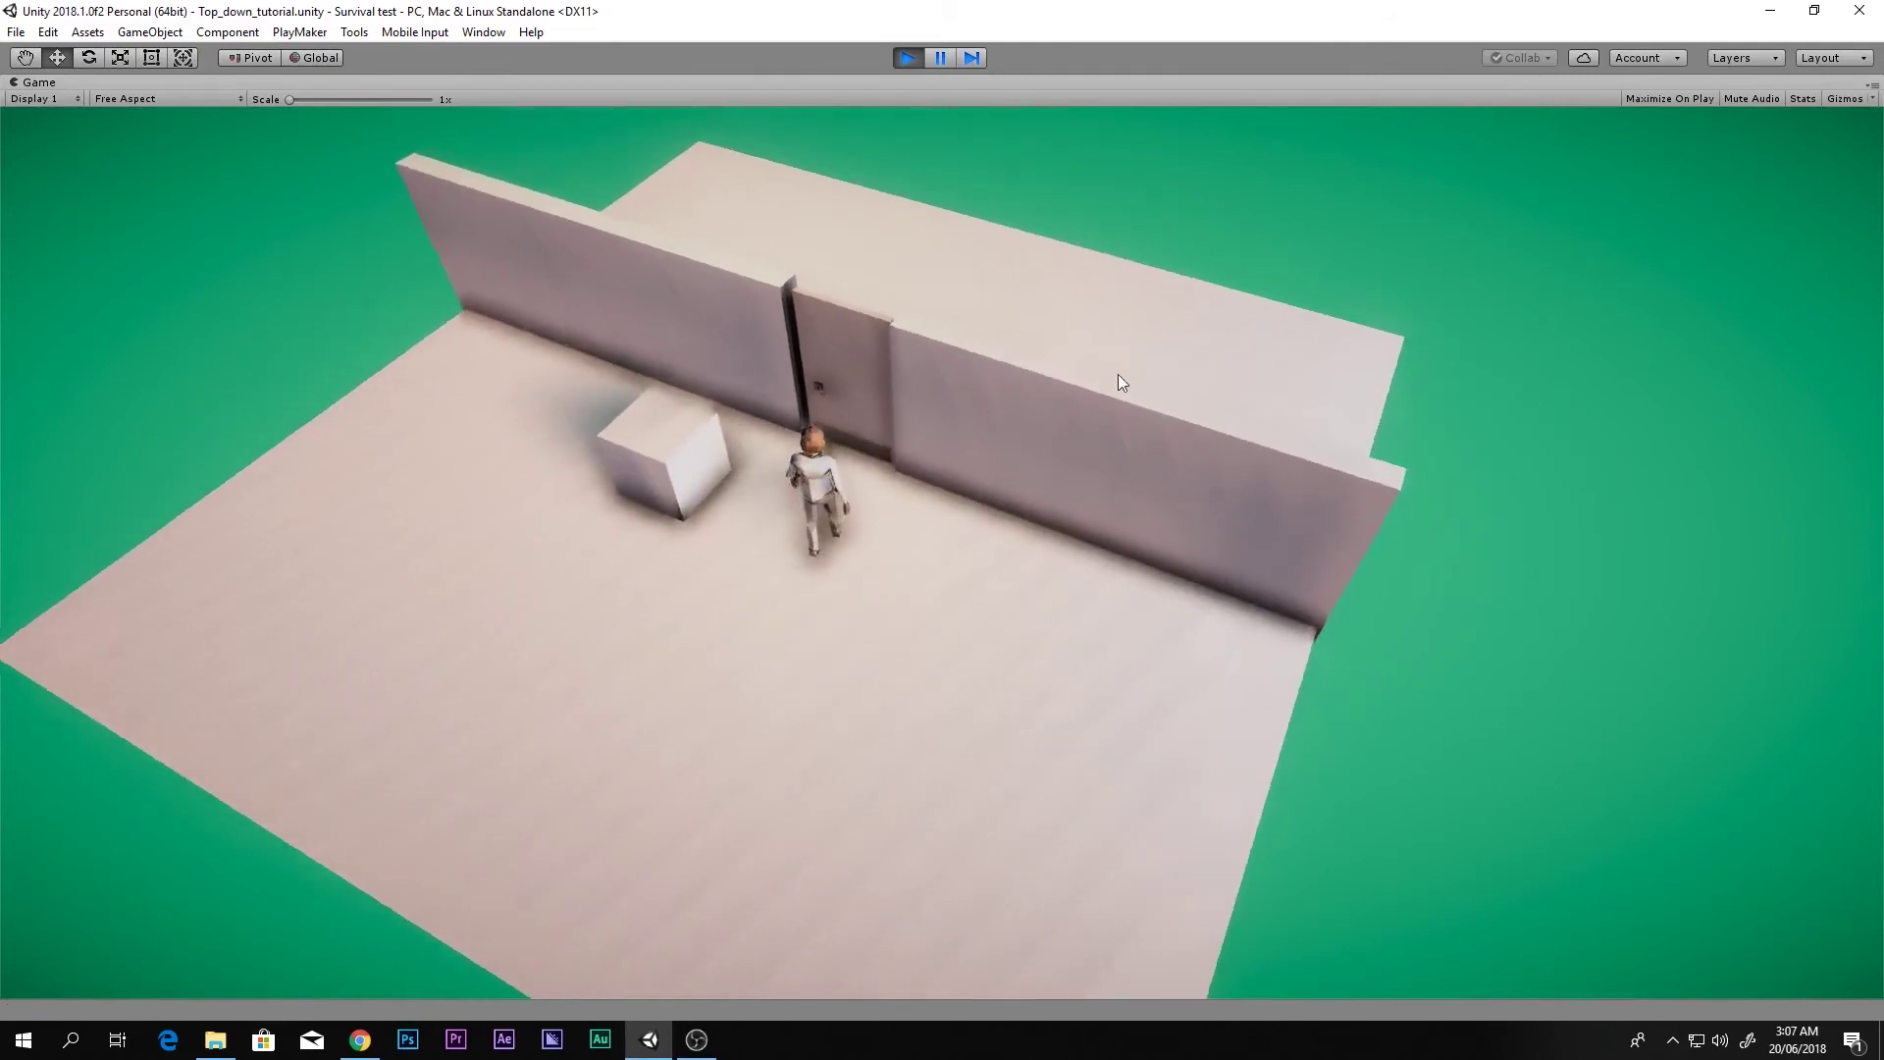
pyautogui.press('w')
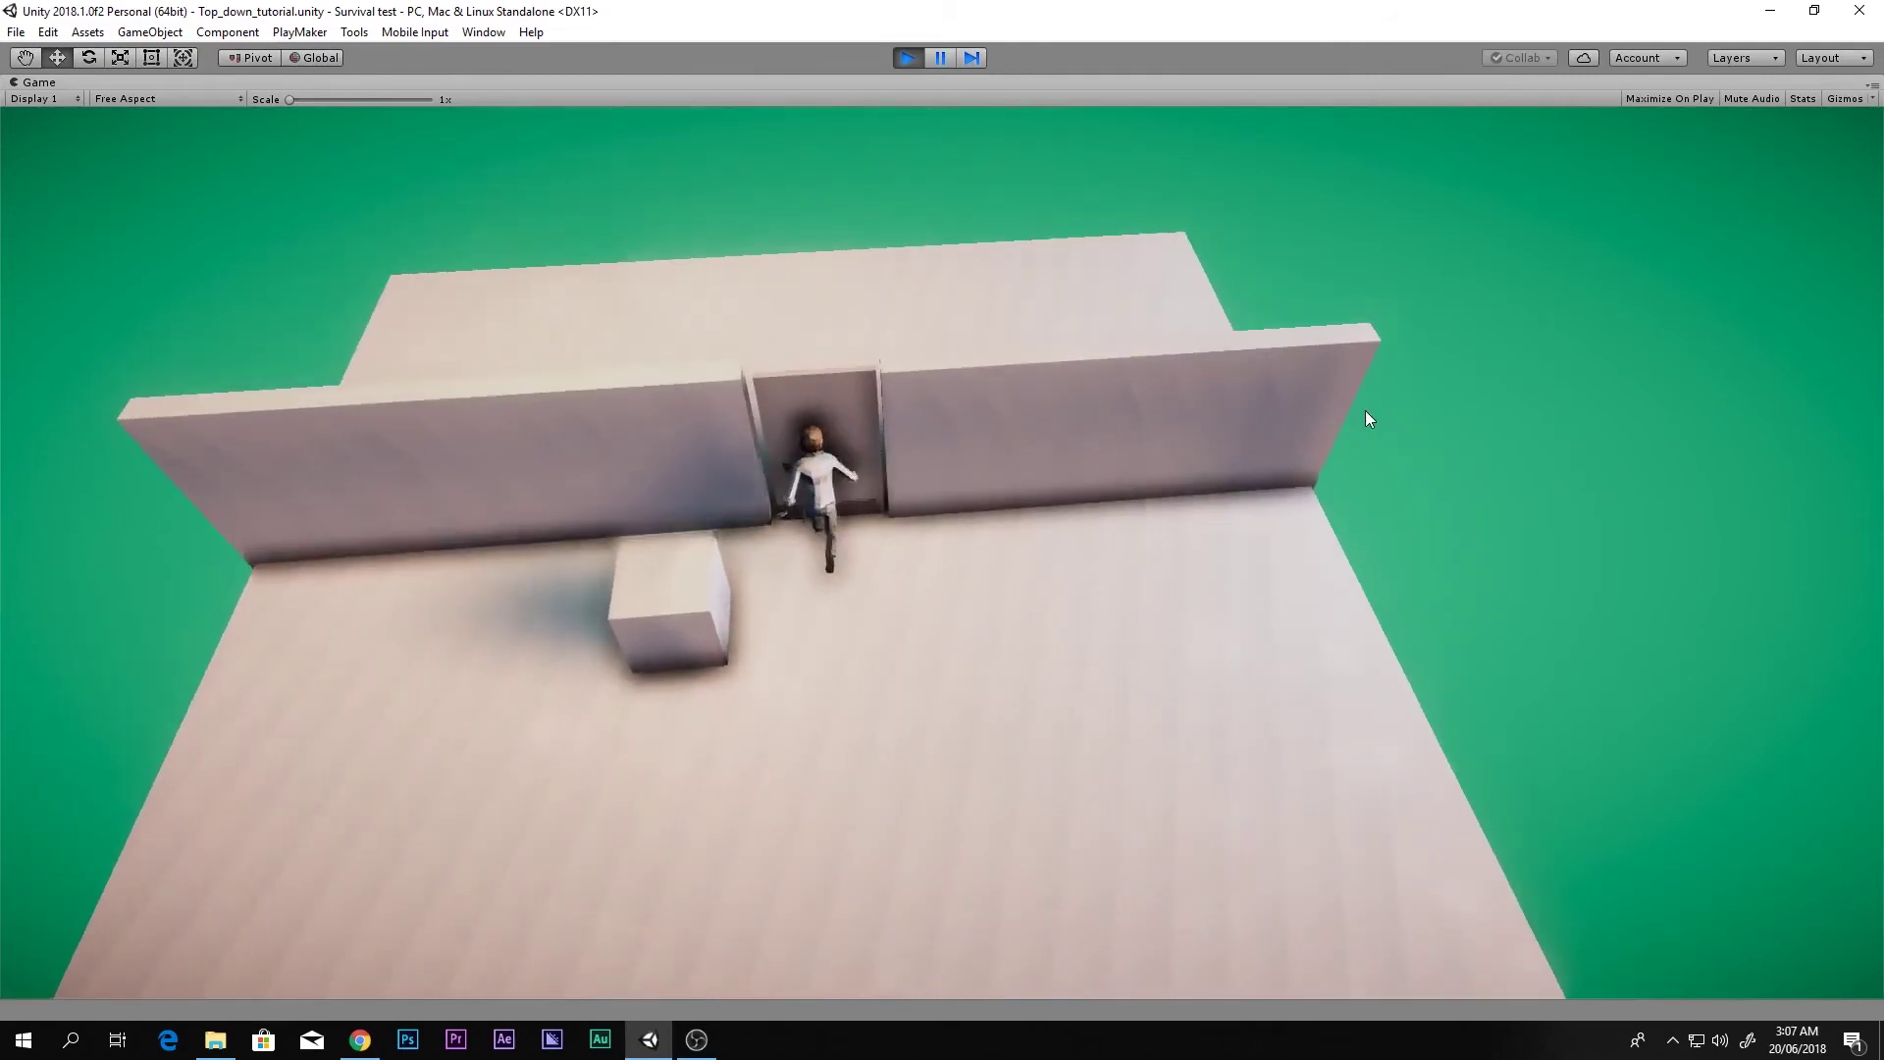
pyautogui.click(940, 61)
pyautogui.click(939, 58)
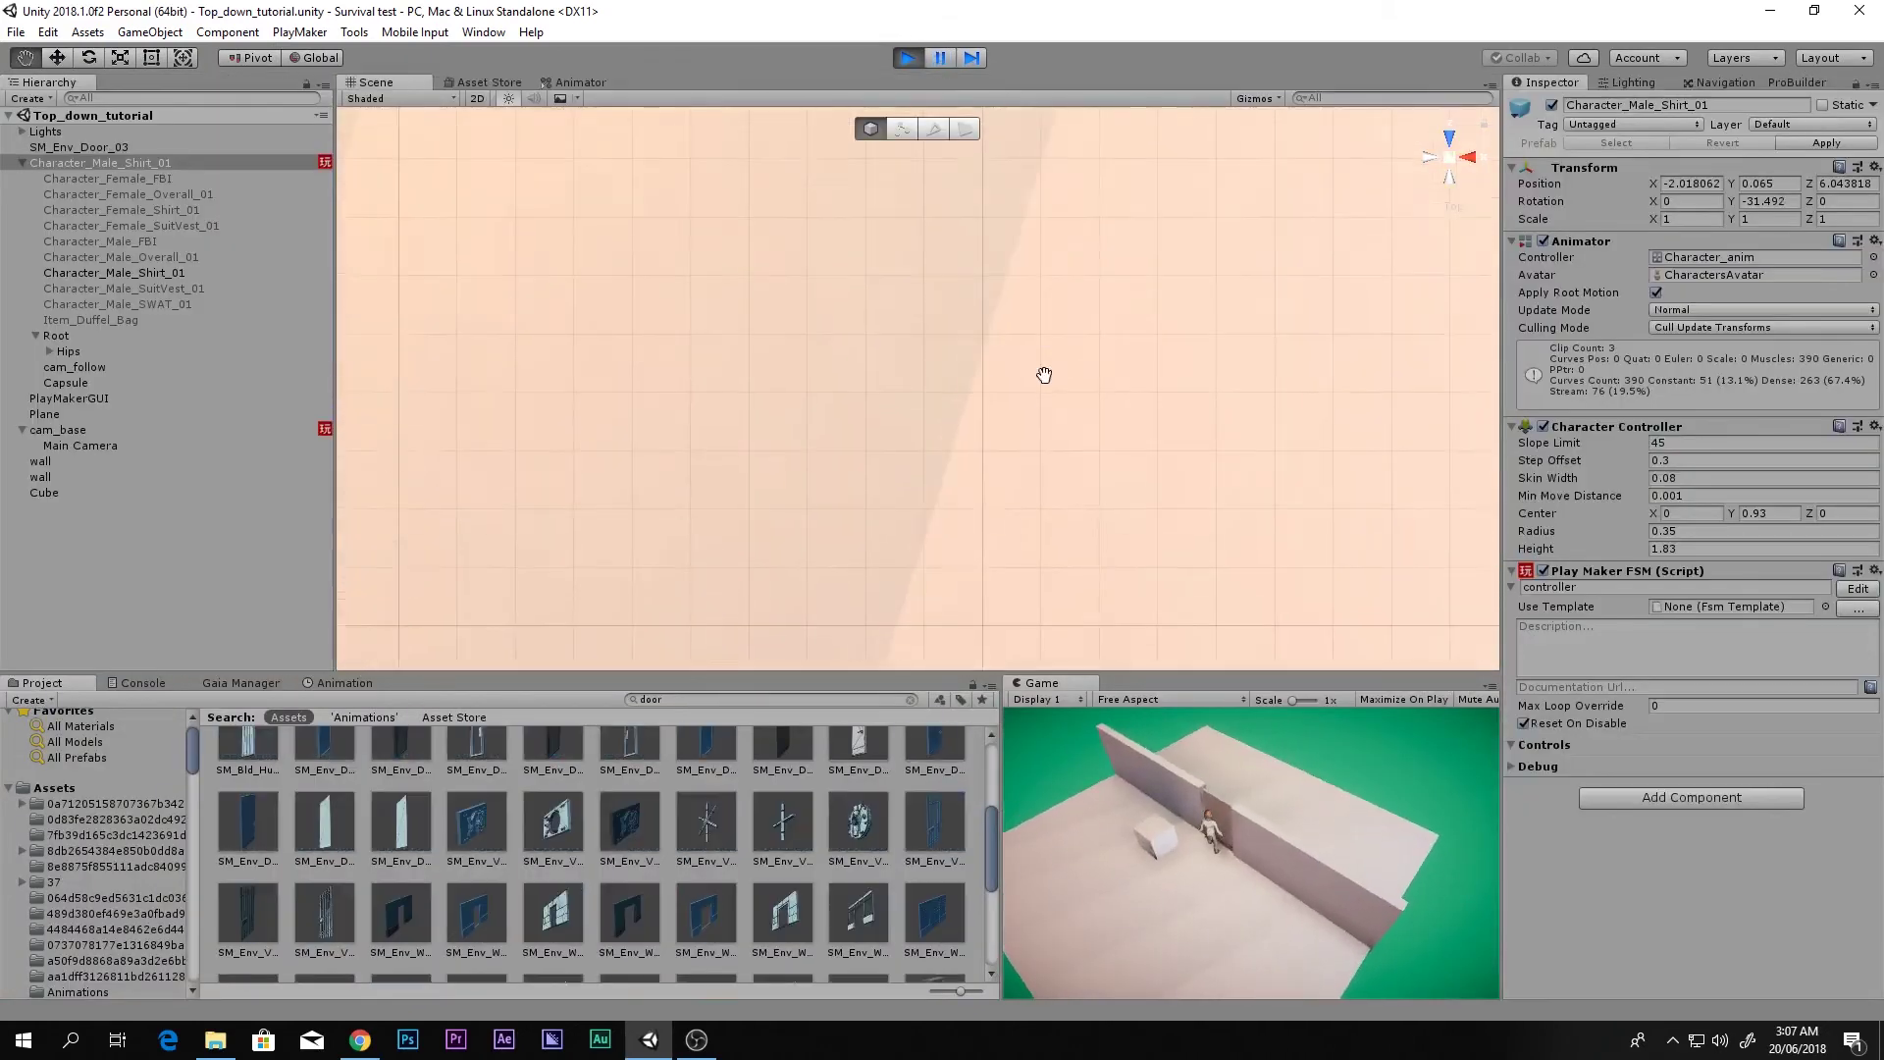
# - Try Capsule Collider radii of 0.42 and 0.35 on the capsule during play mode, walking the character through the door
pyautogui.press('w')
pyautogui.press('f')
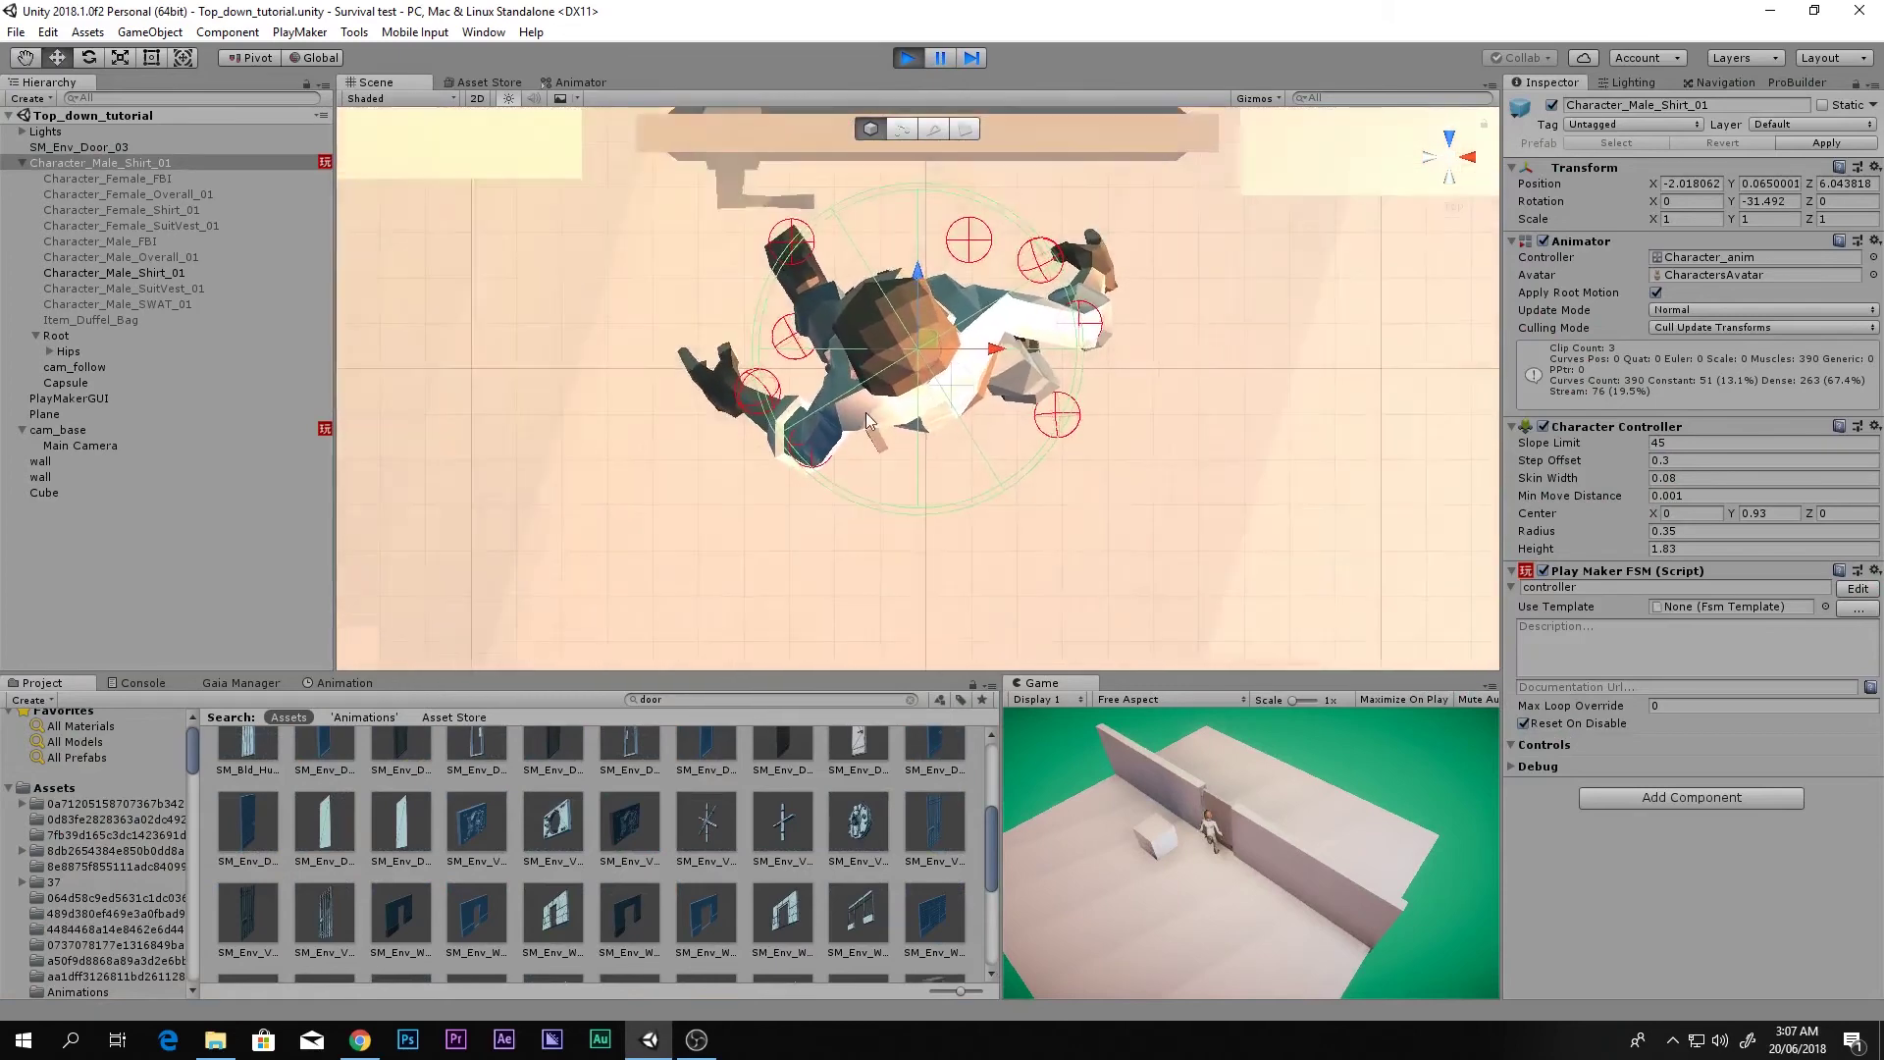
pyautogui.click(80, 383)
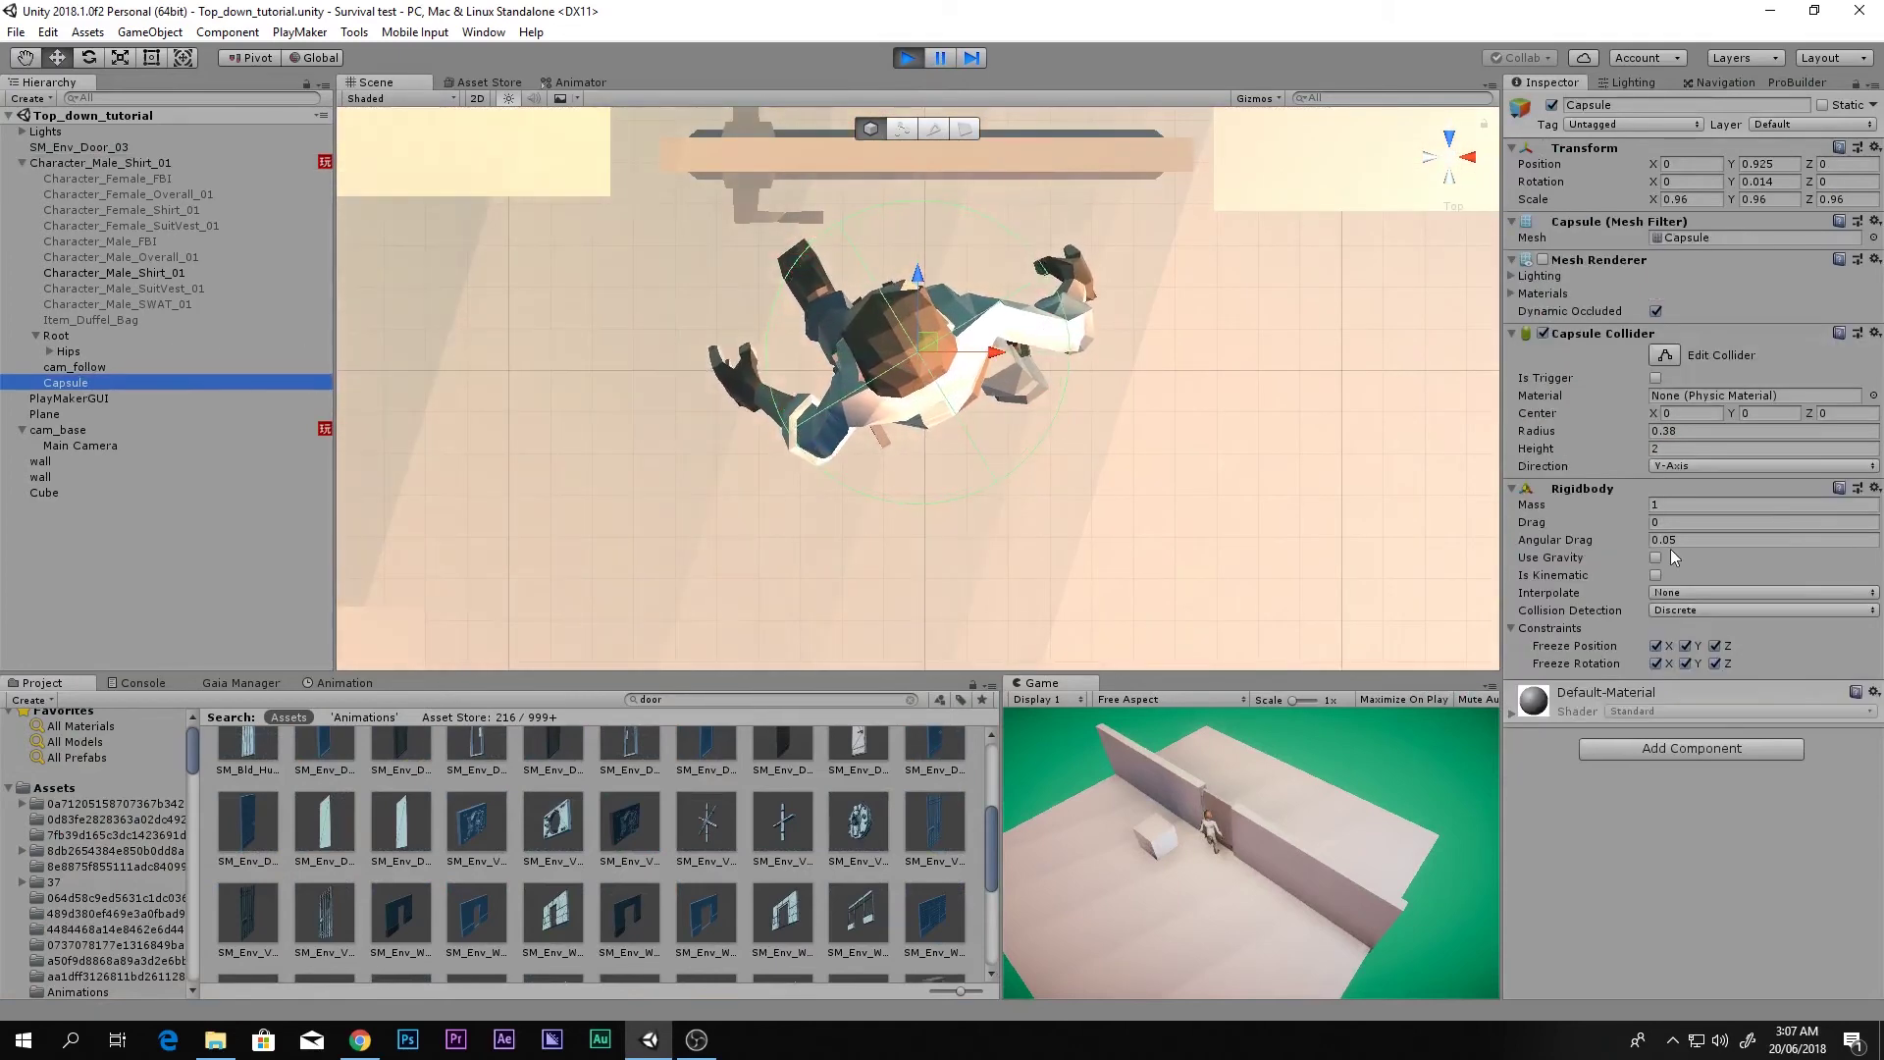
pyautogui.click(1648, 433)
pyautogui.moveTo(1644, 433); pyautogui.dragTo(1653, 438)
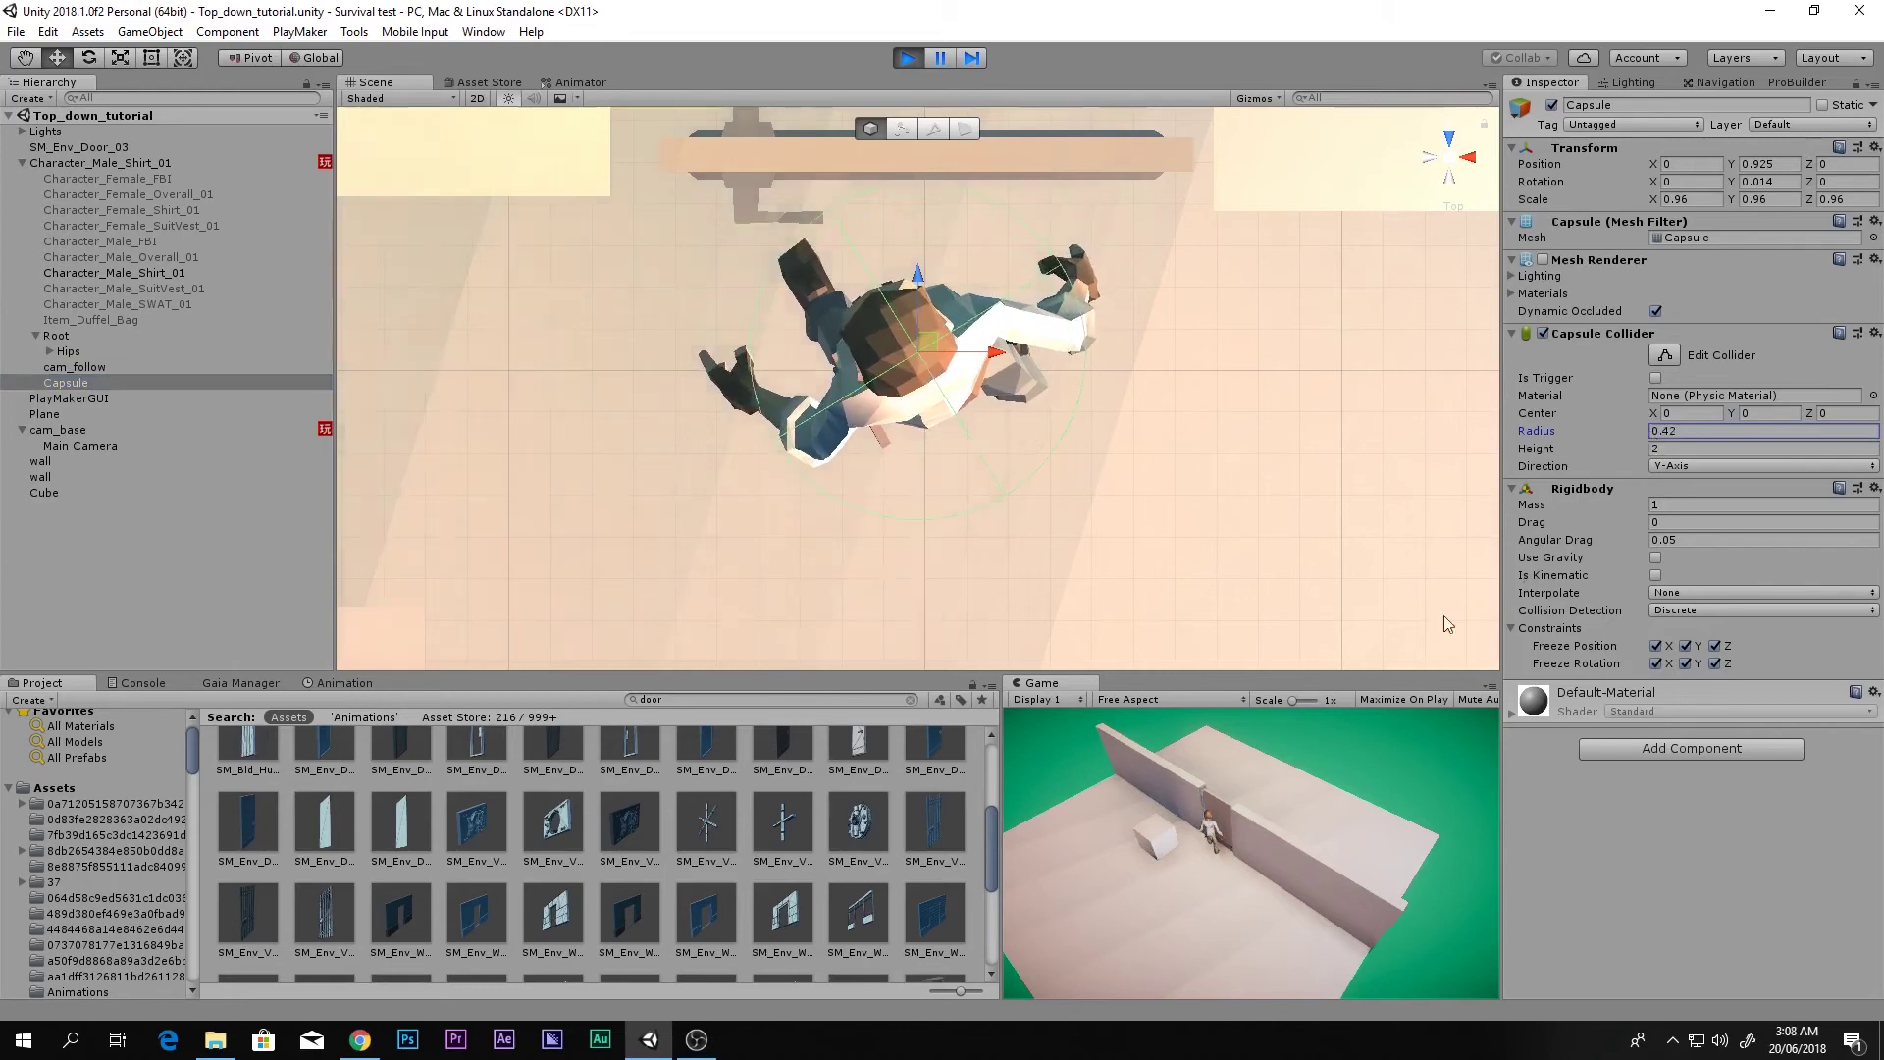
pyautogui.press('w')
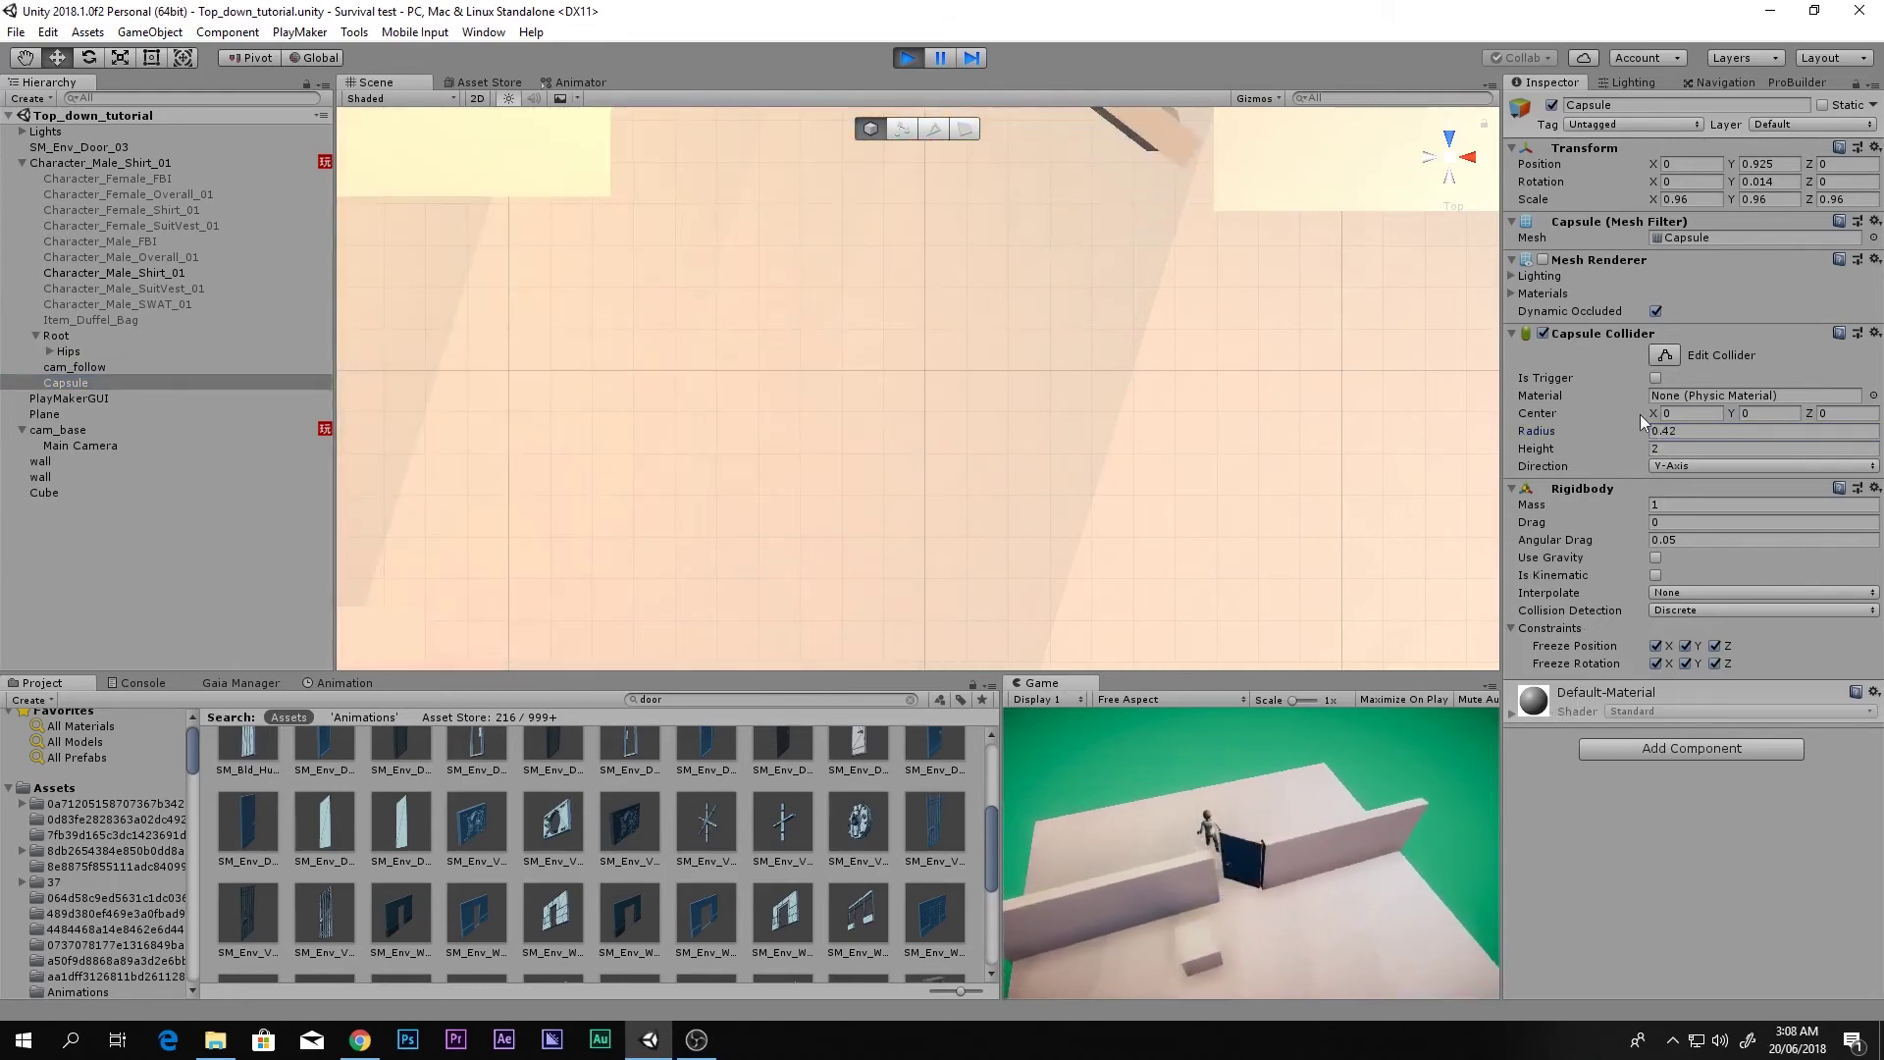
pyautogui.keyDown('alt'); pyautogui.moveTo(1643, 433); pyautogui.dragTo(1634, 432); pyautogui.keyUp('alt')
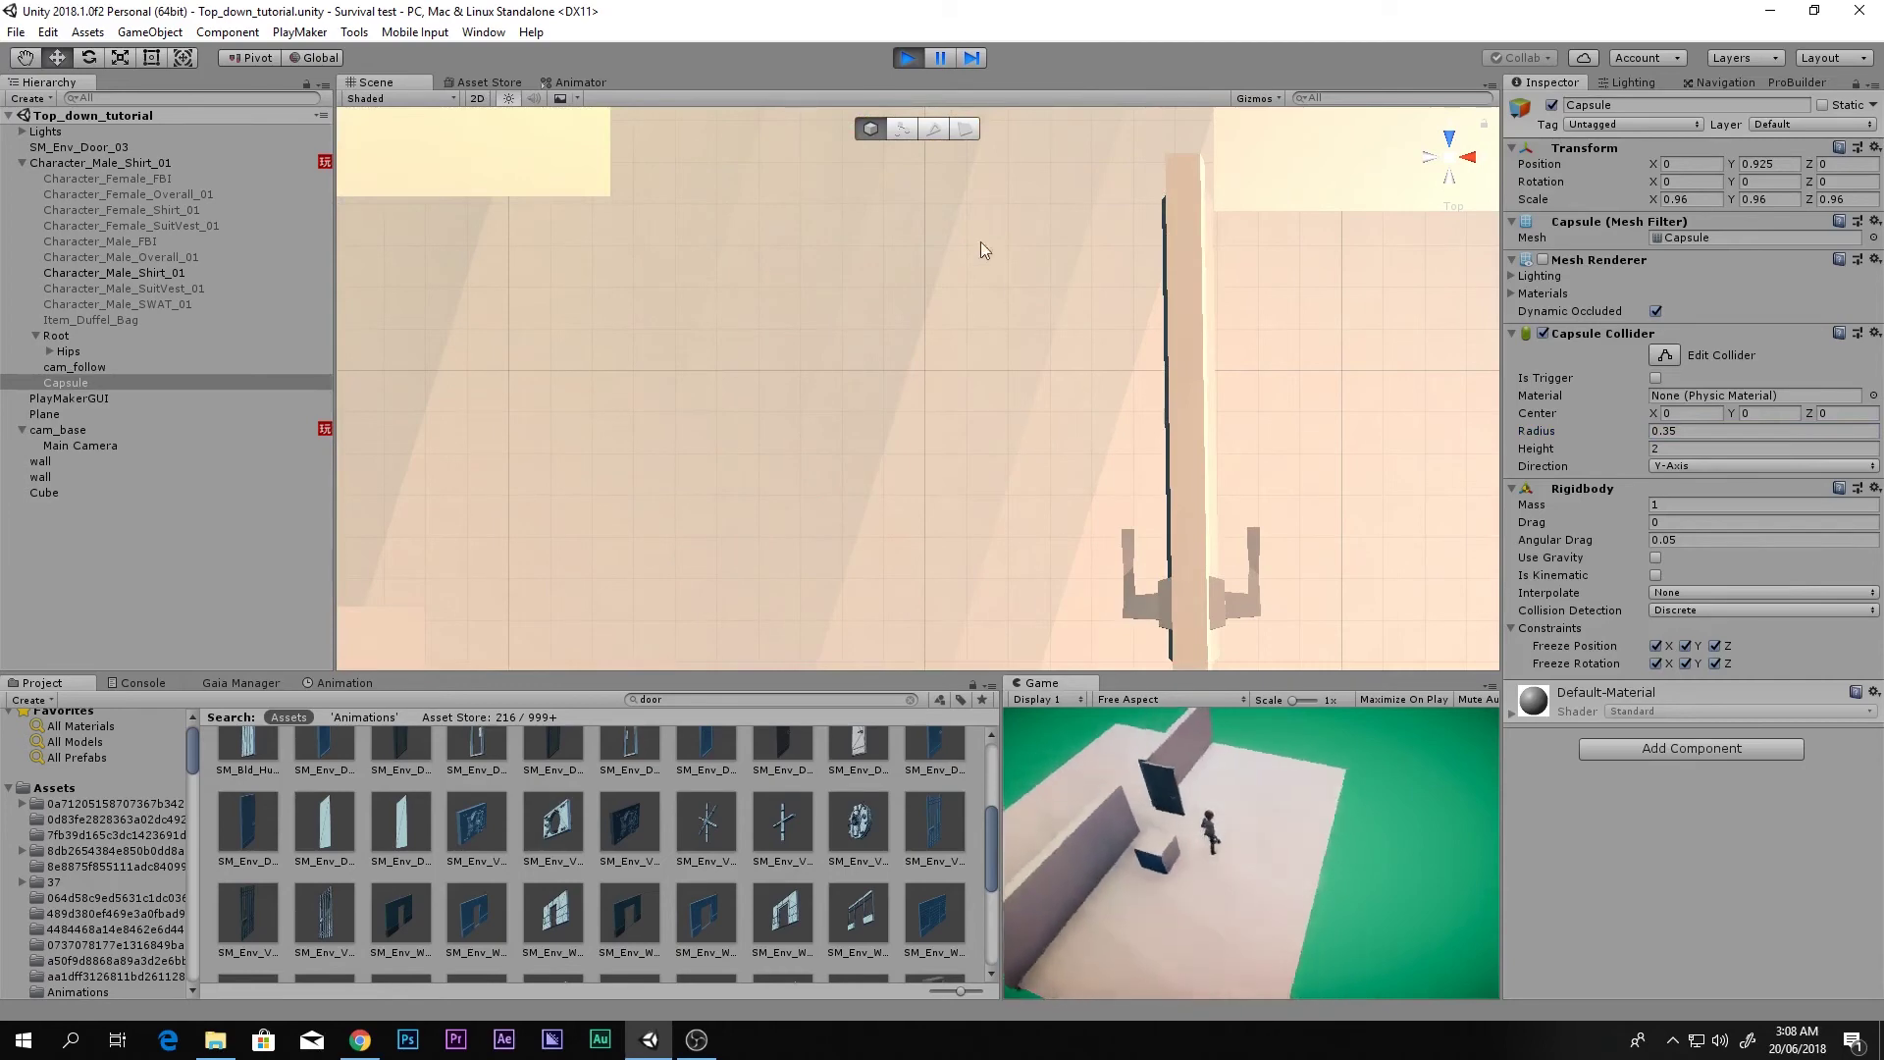
pyautogui.click(906, 59)
# - Set the capsule's Capsule Collider radius to 0.45 outside play mode
pyautogui.press('f')
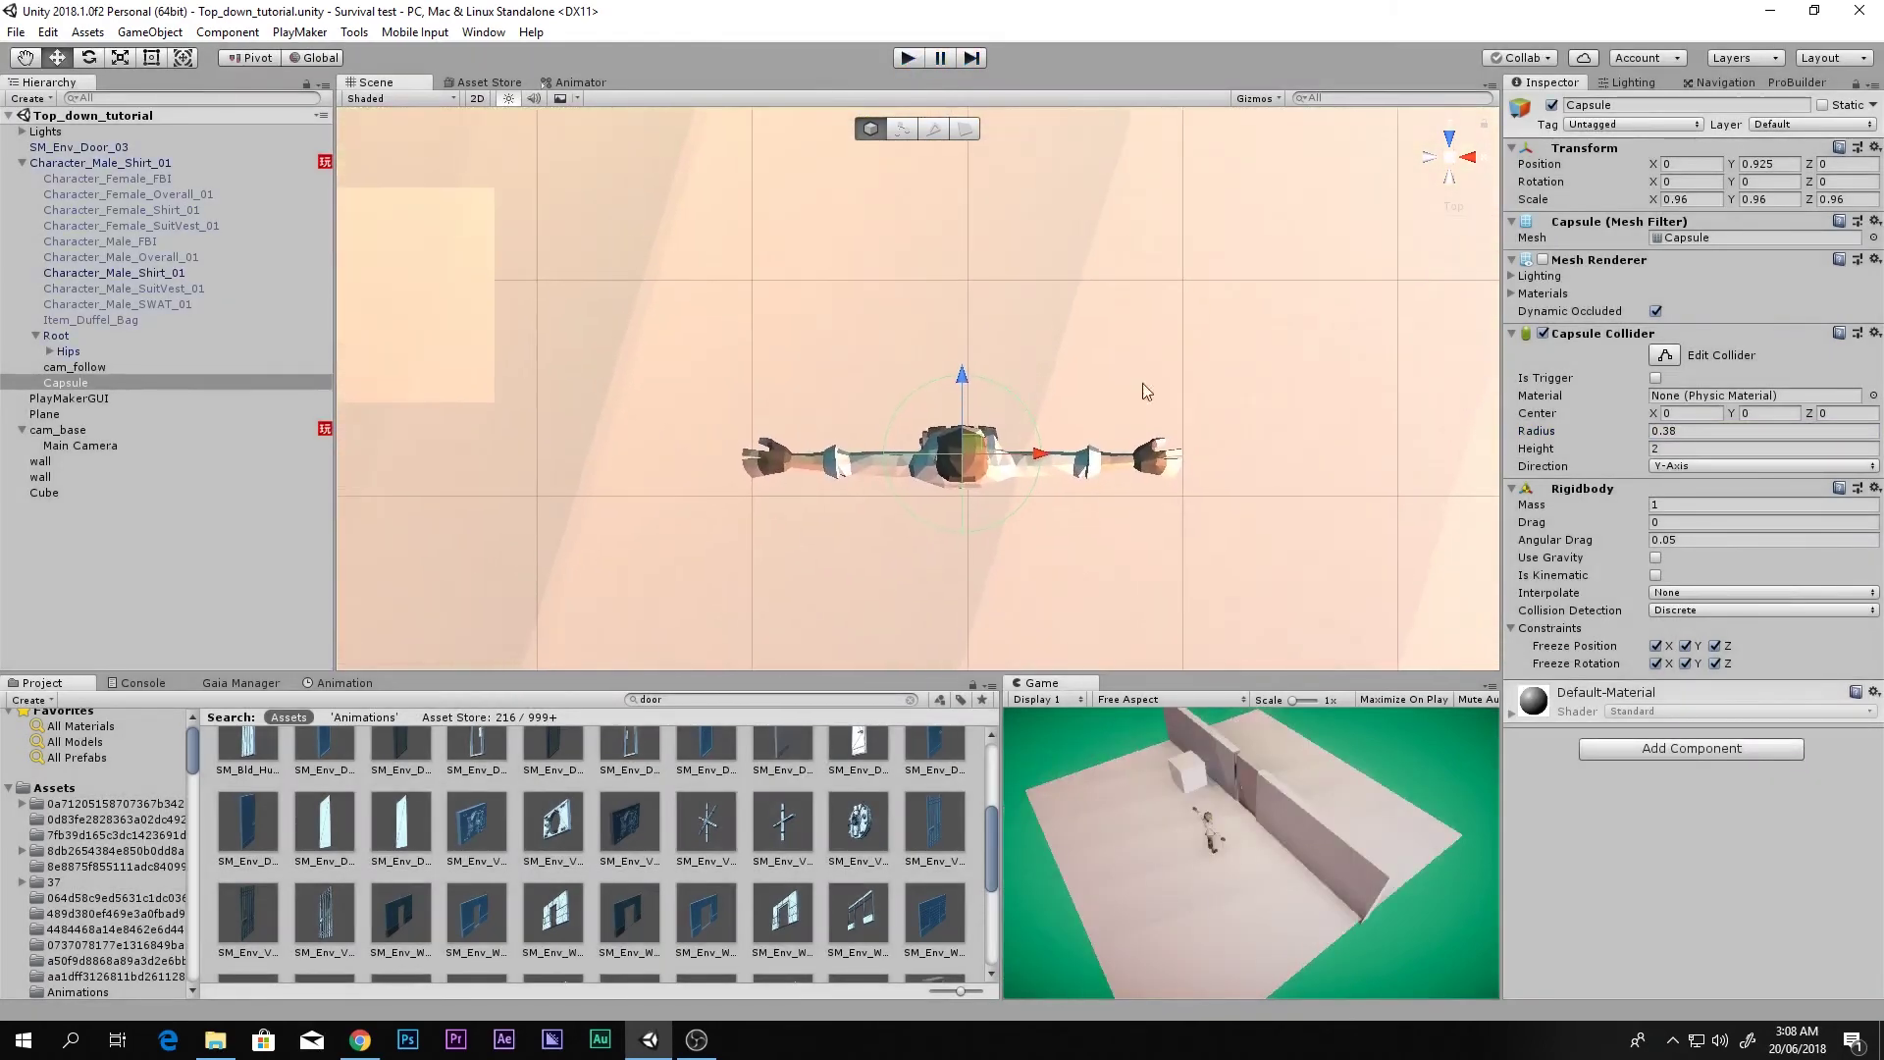
pyautogui.click(1649, 431)
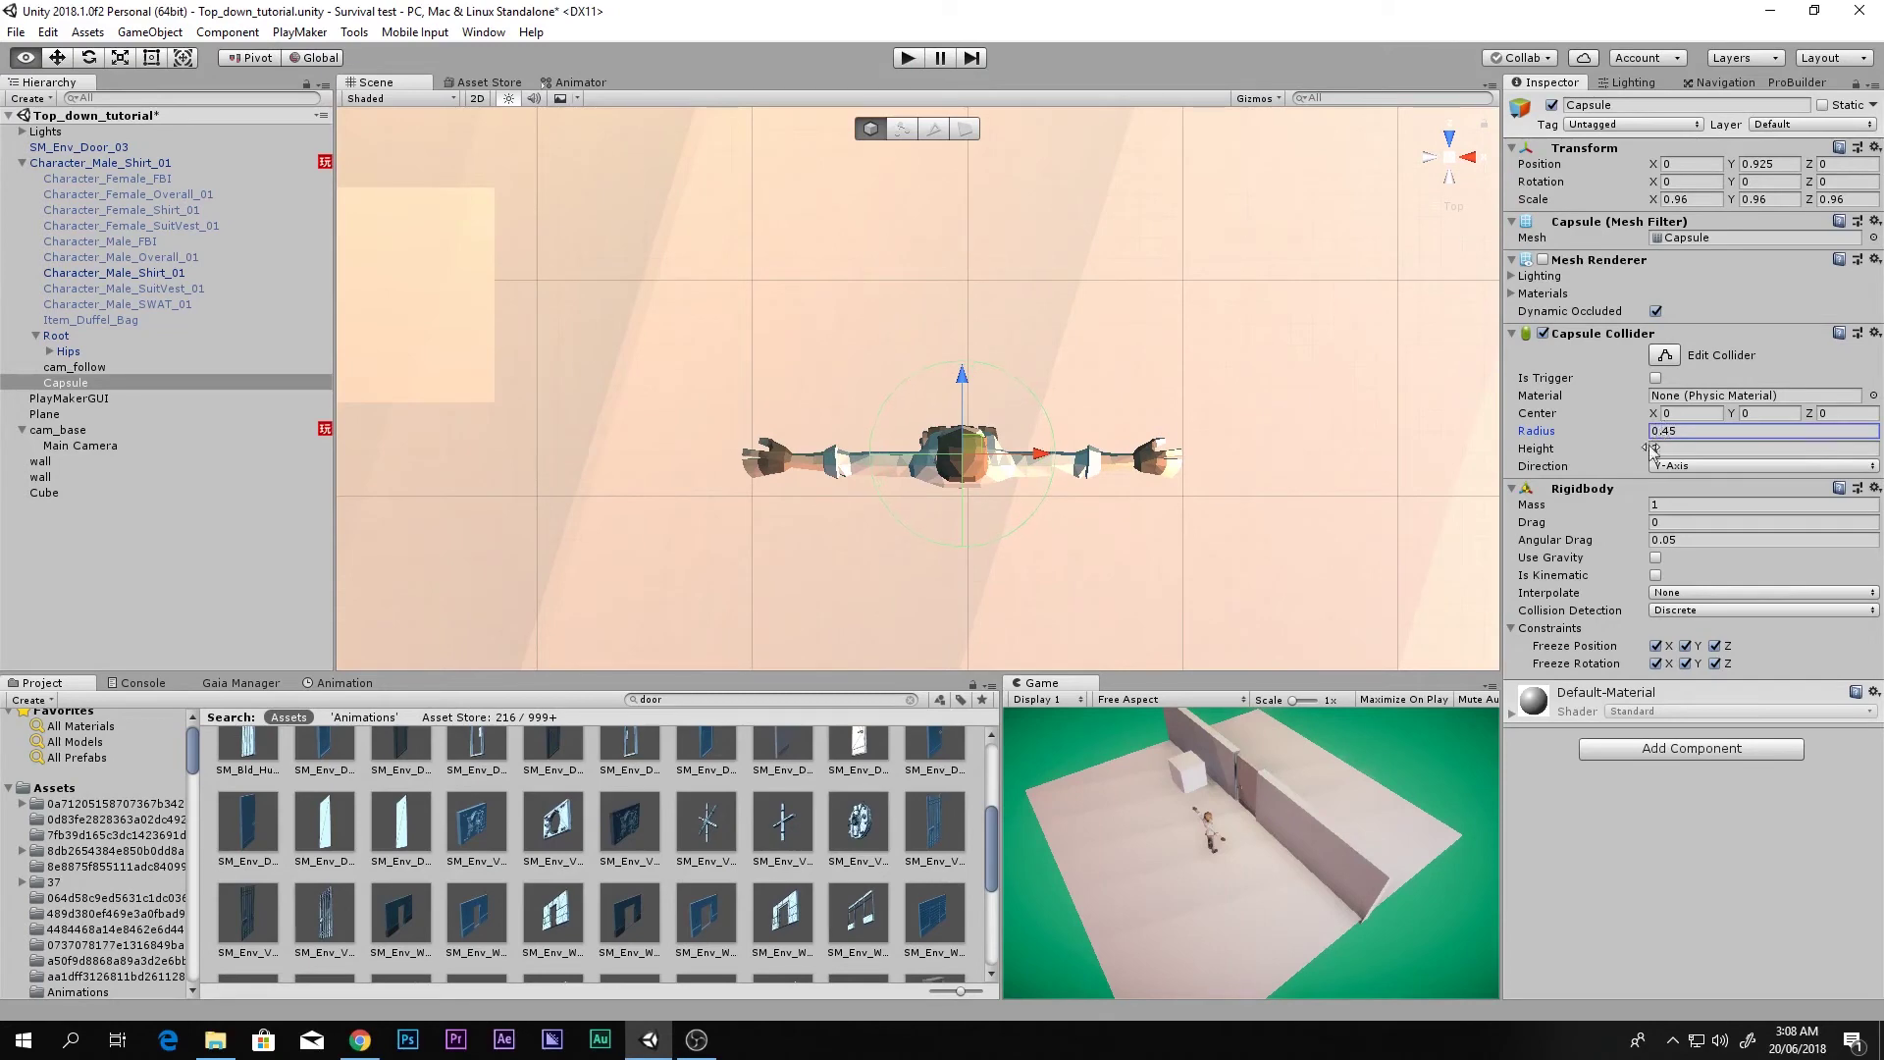
# - Play-test the door in a maximized Game view, walking the character through the doorway and back
pyautogui.hotkey('shift', 'space')
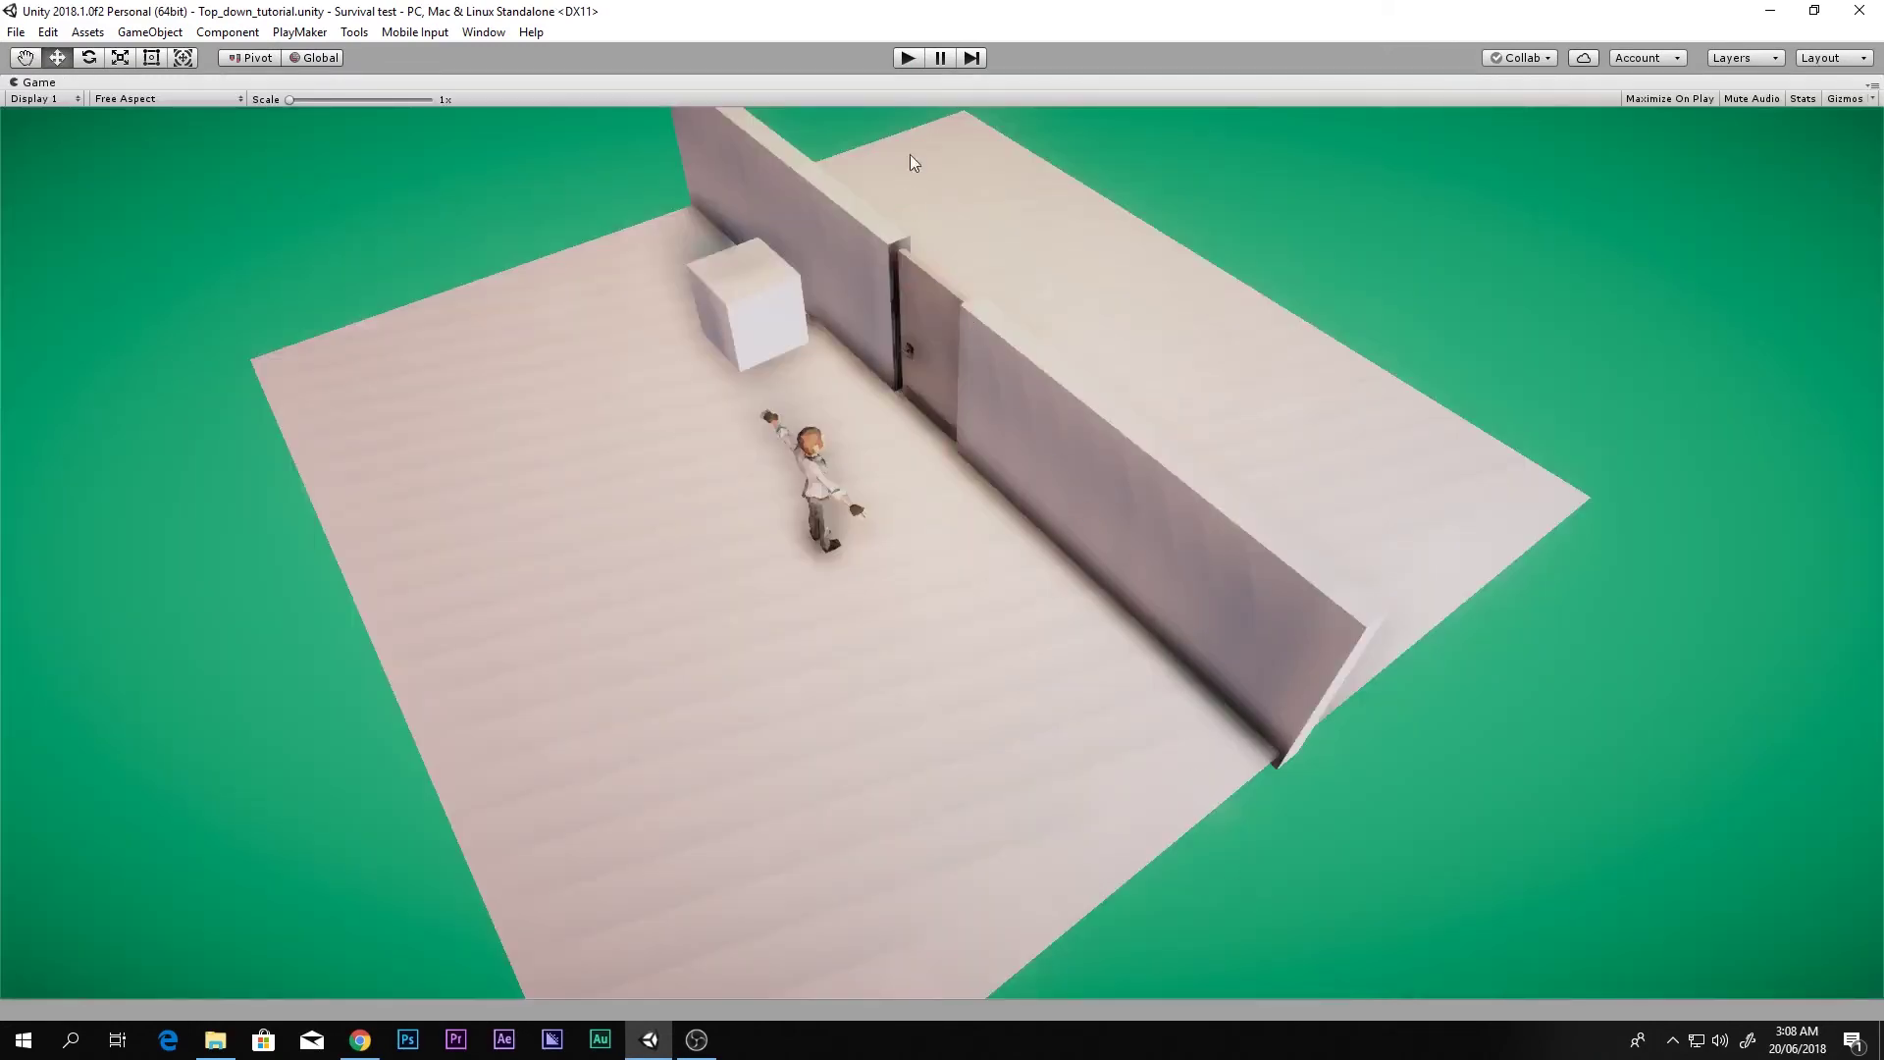
pyautogui.click(910, 59)
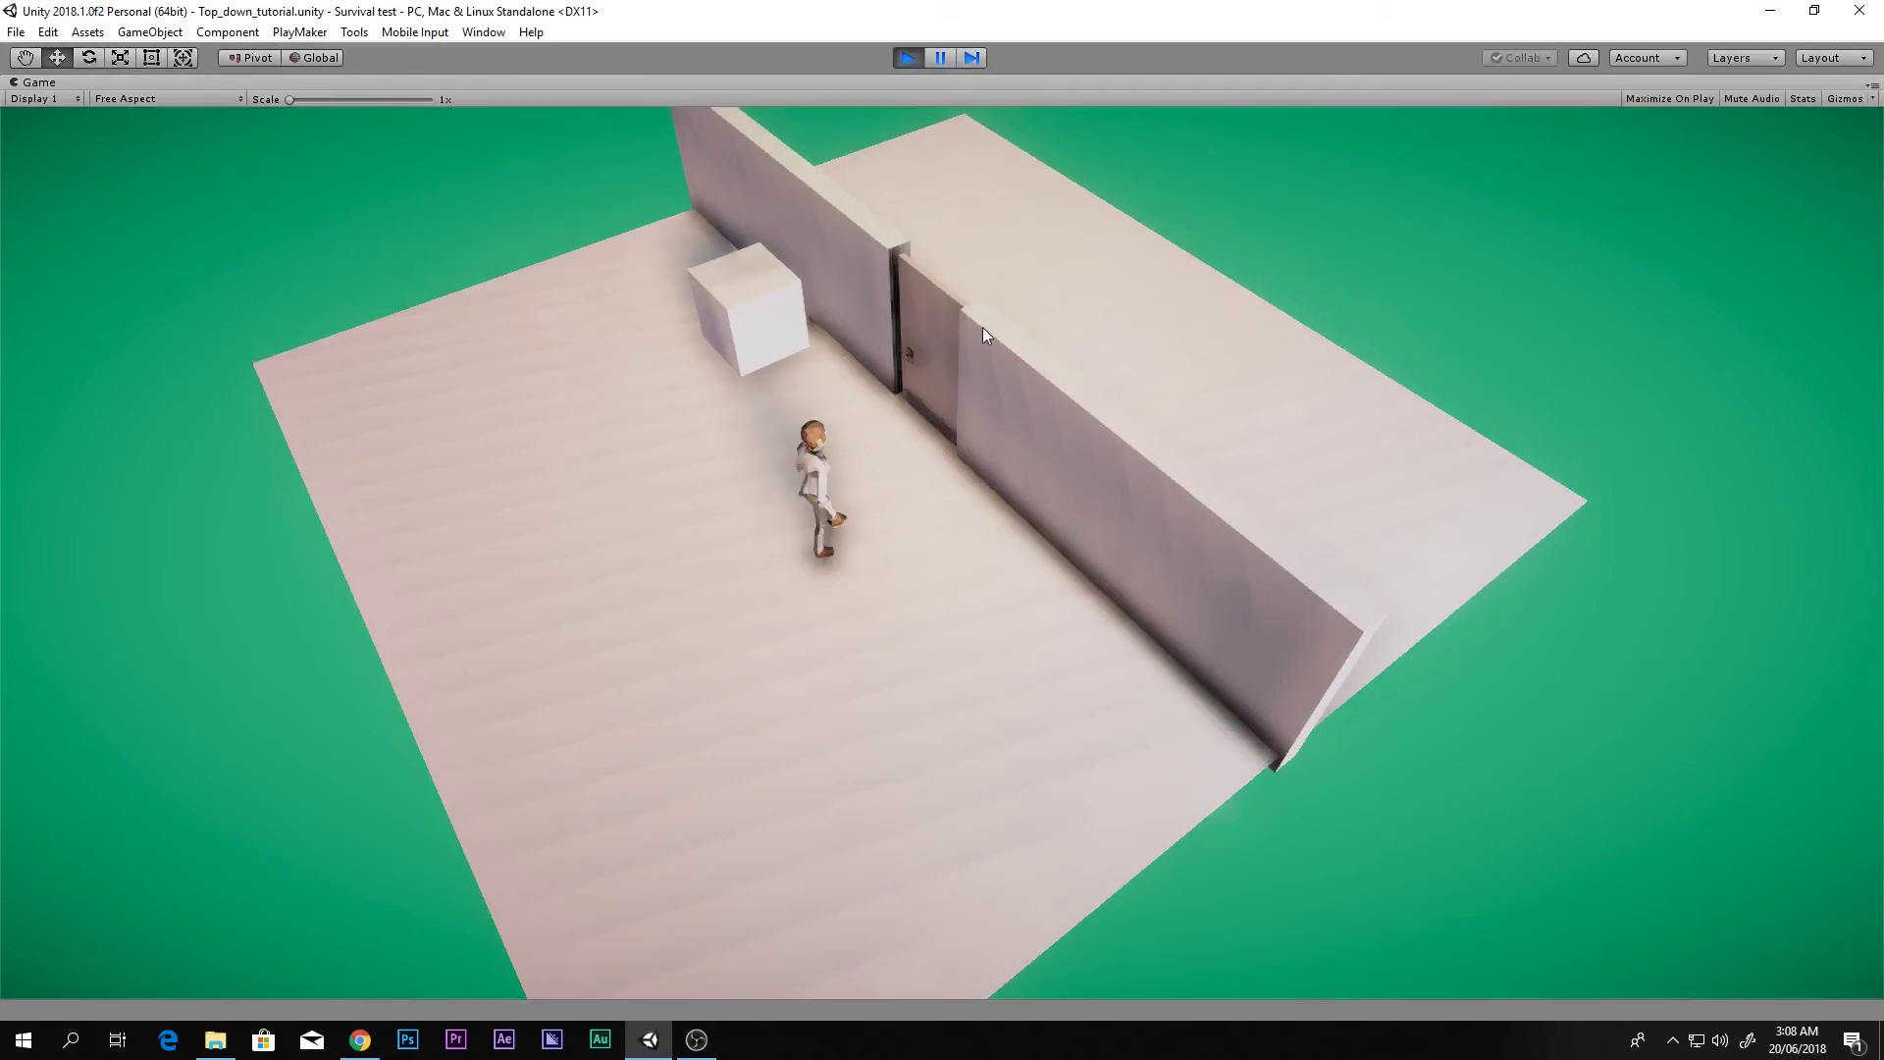
pyautogui.press('w')
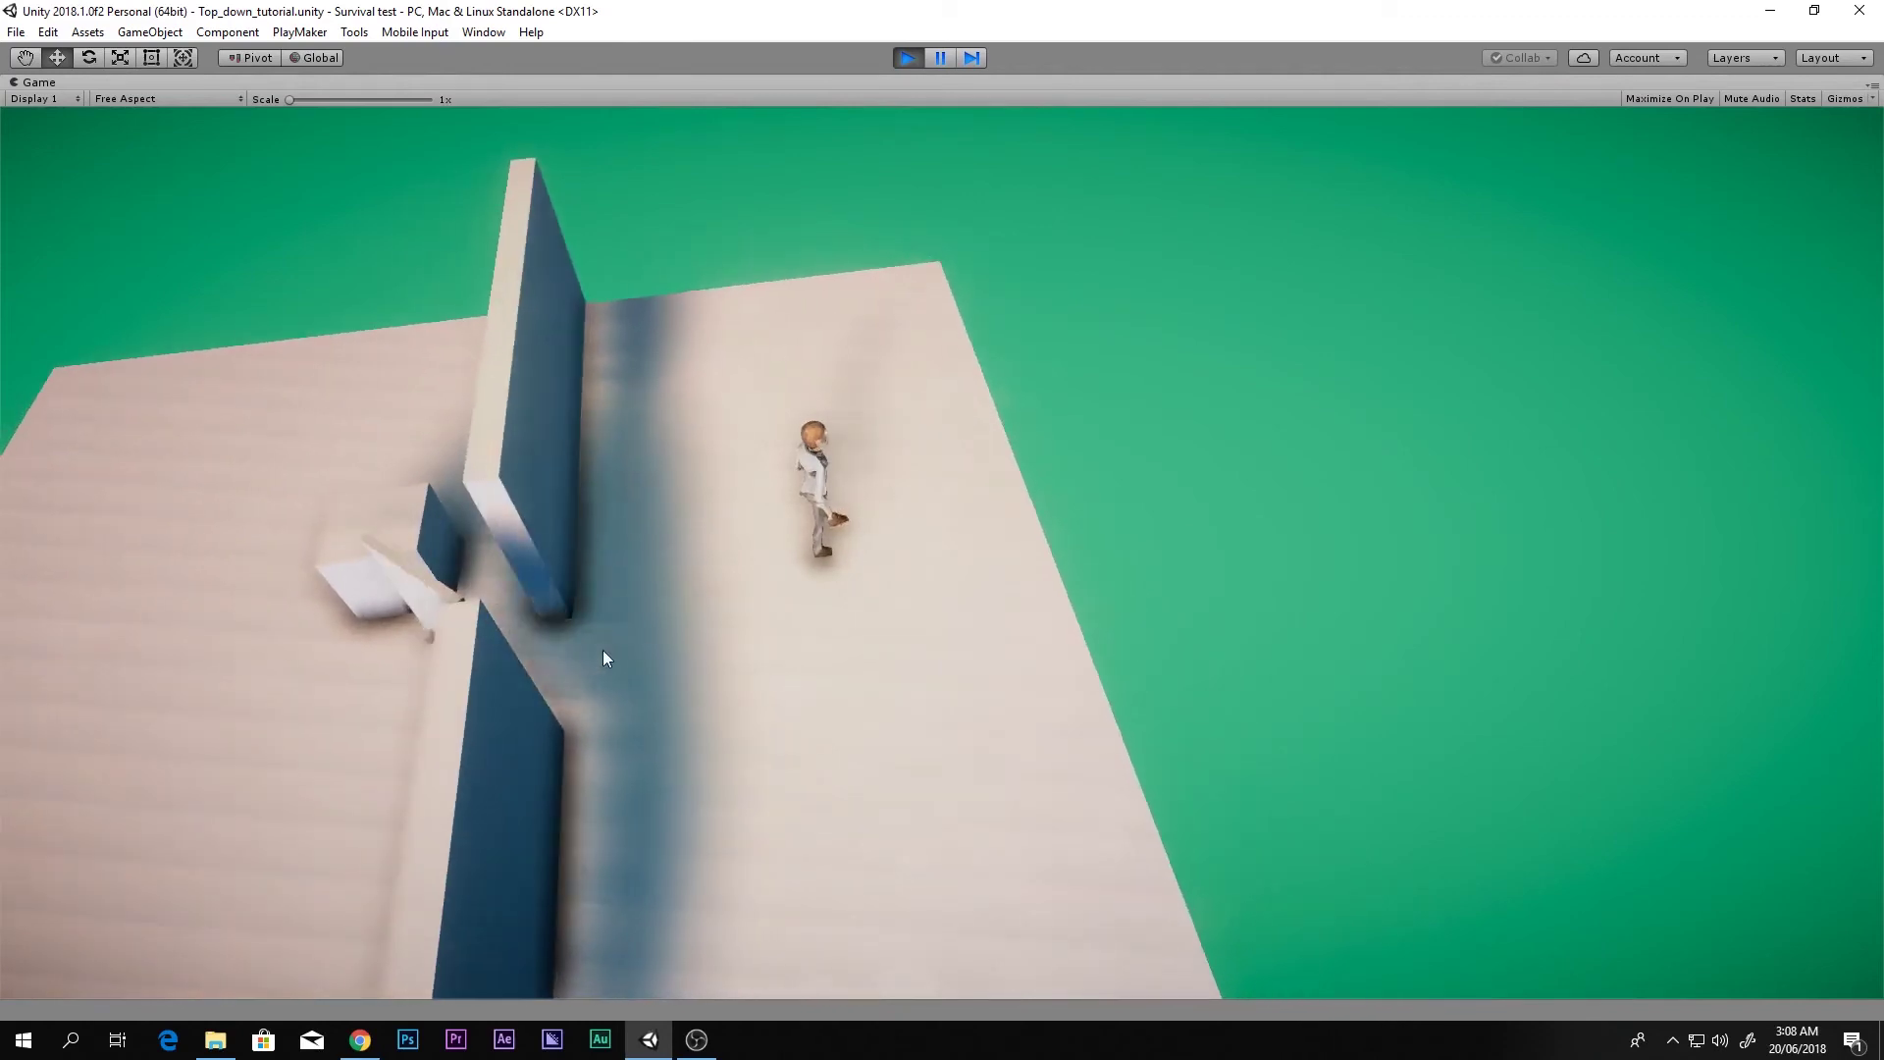
pyautogui.press('w')
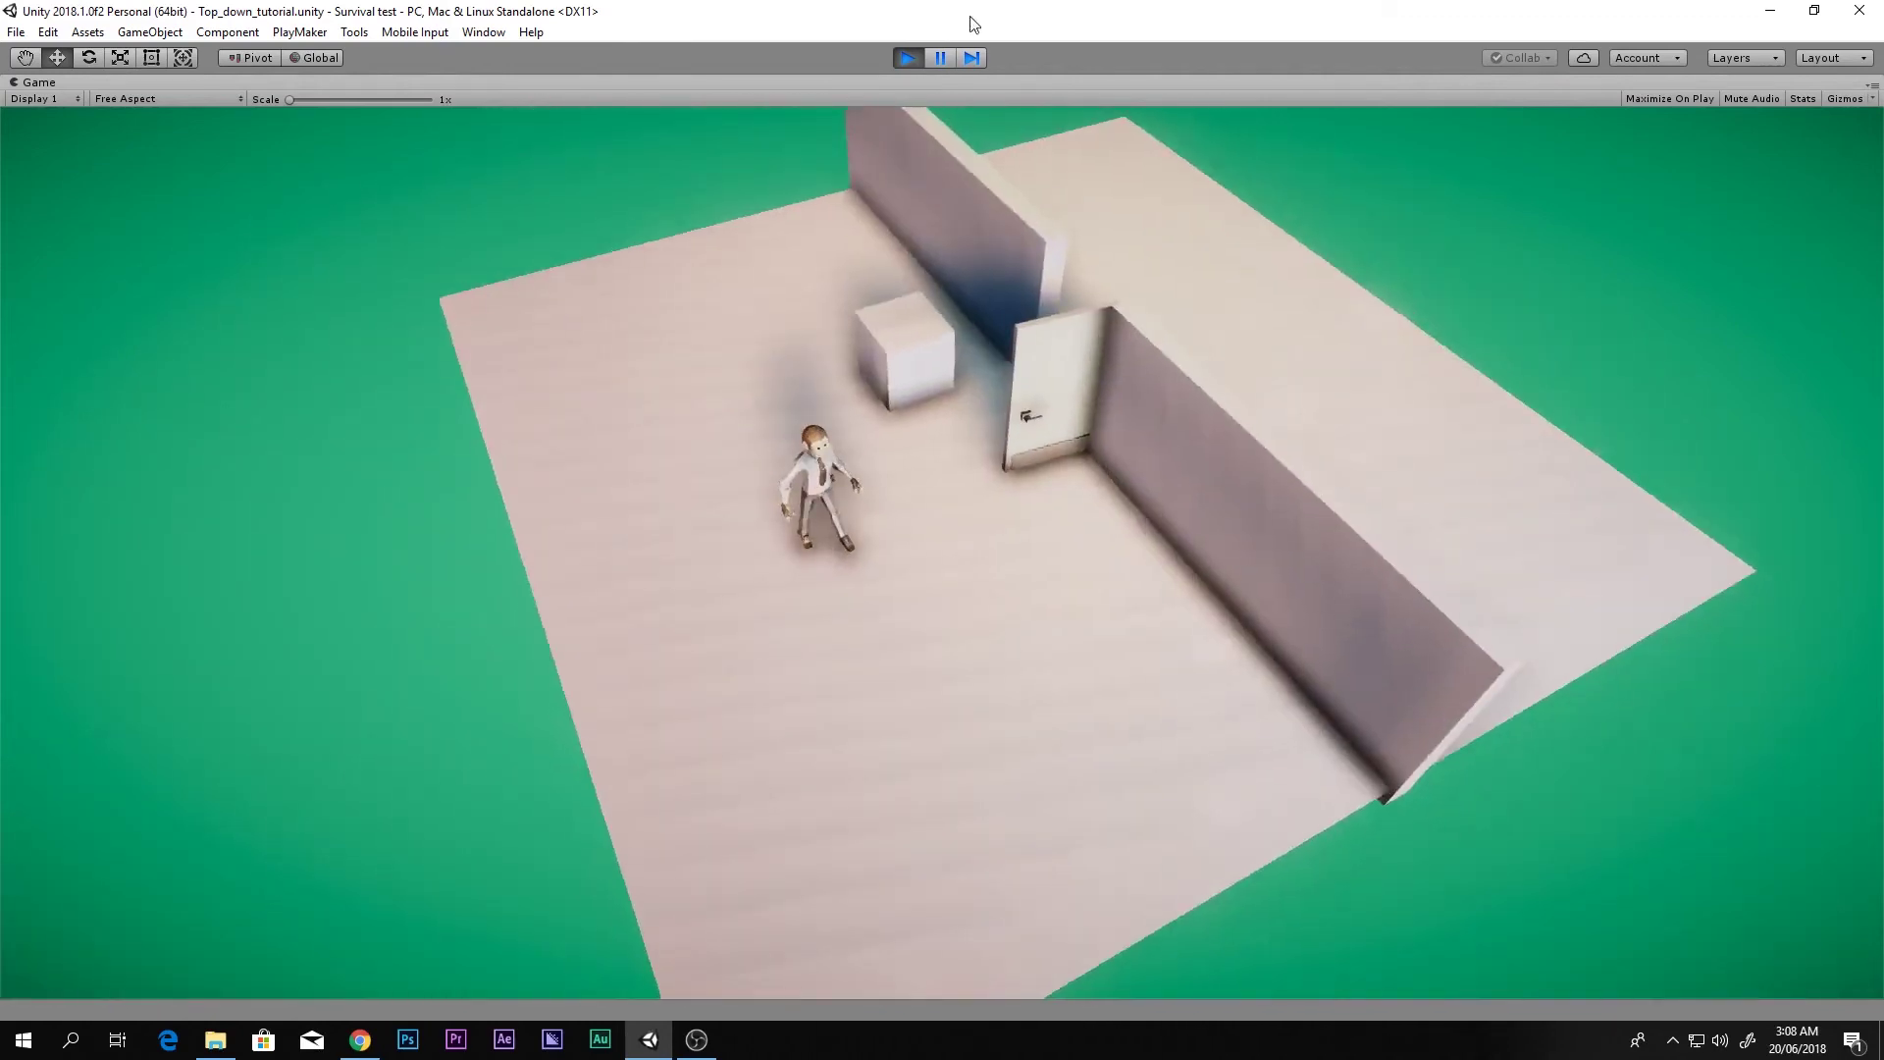
pyautogui.click(908, 57)
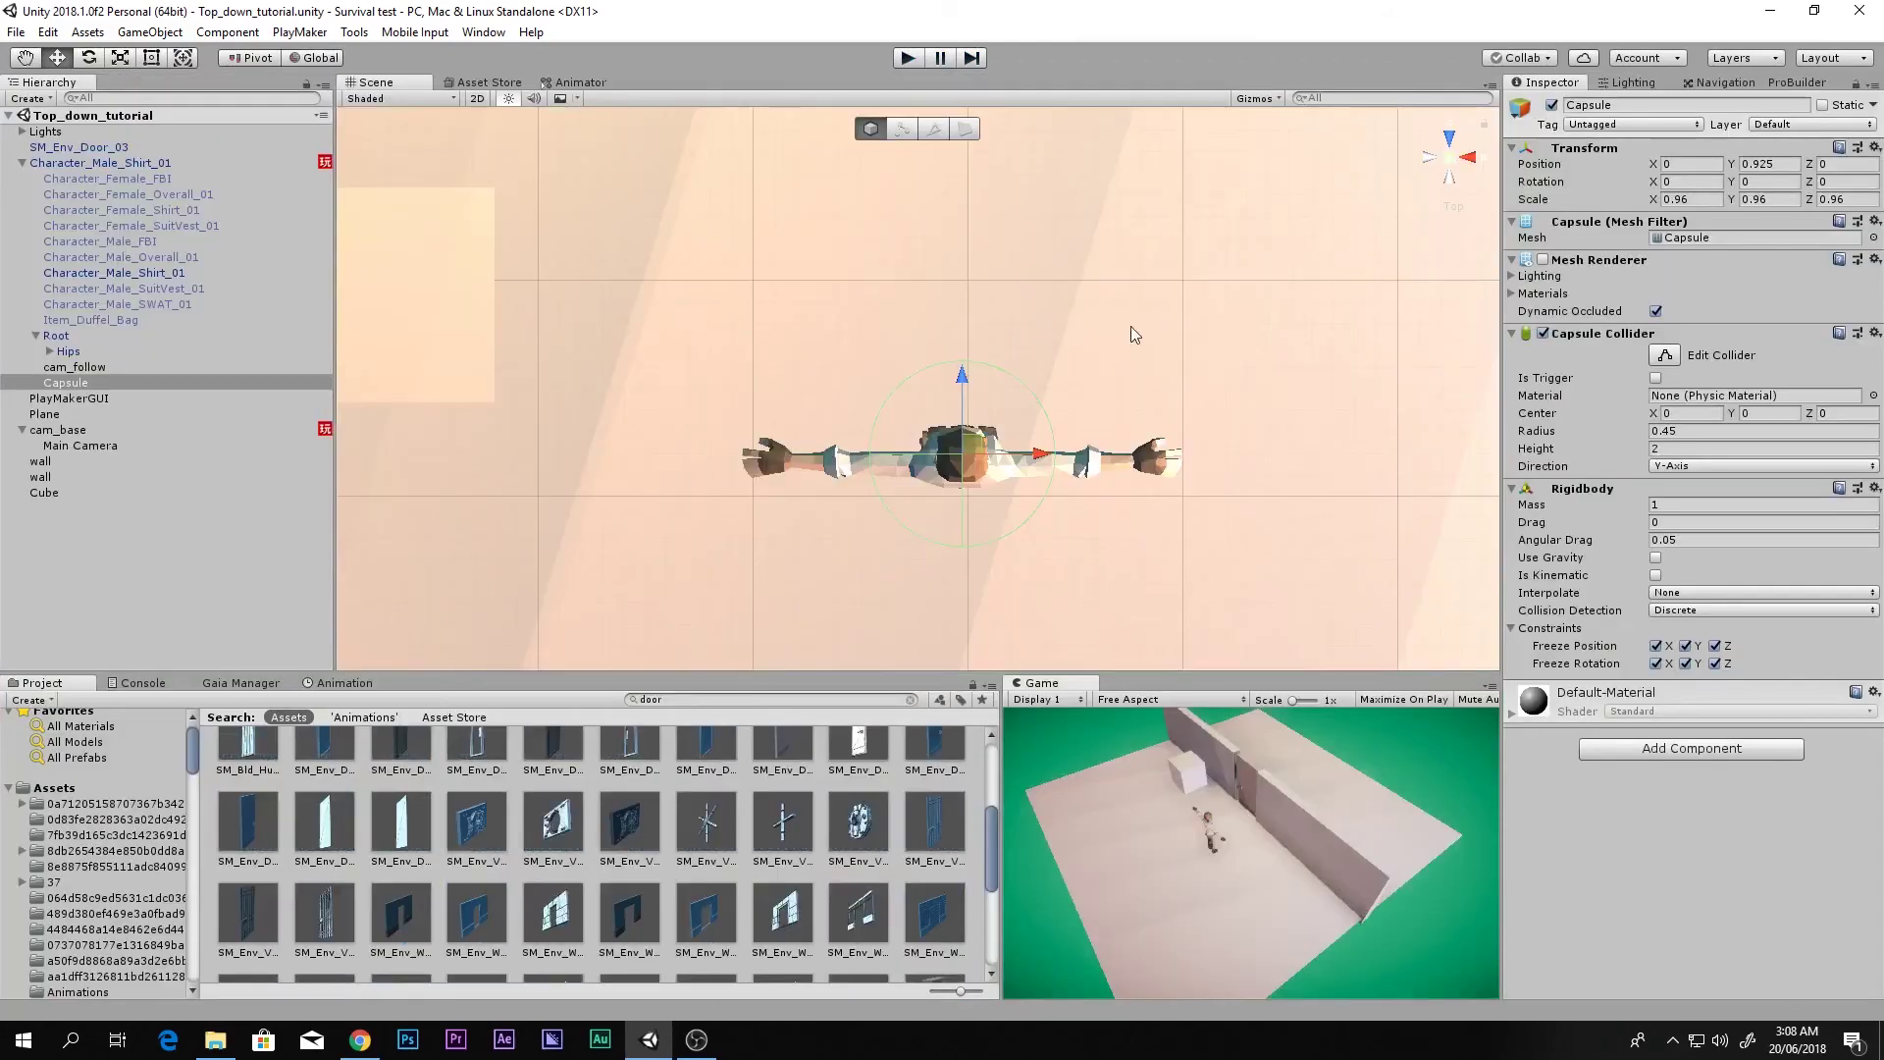
# - Raise SM_Env_Door_03 slightly off the floor to a Y position of 0.078
pyautogui.click(1450, 178)
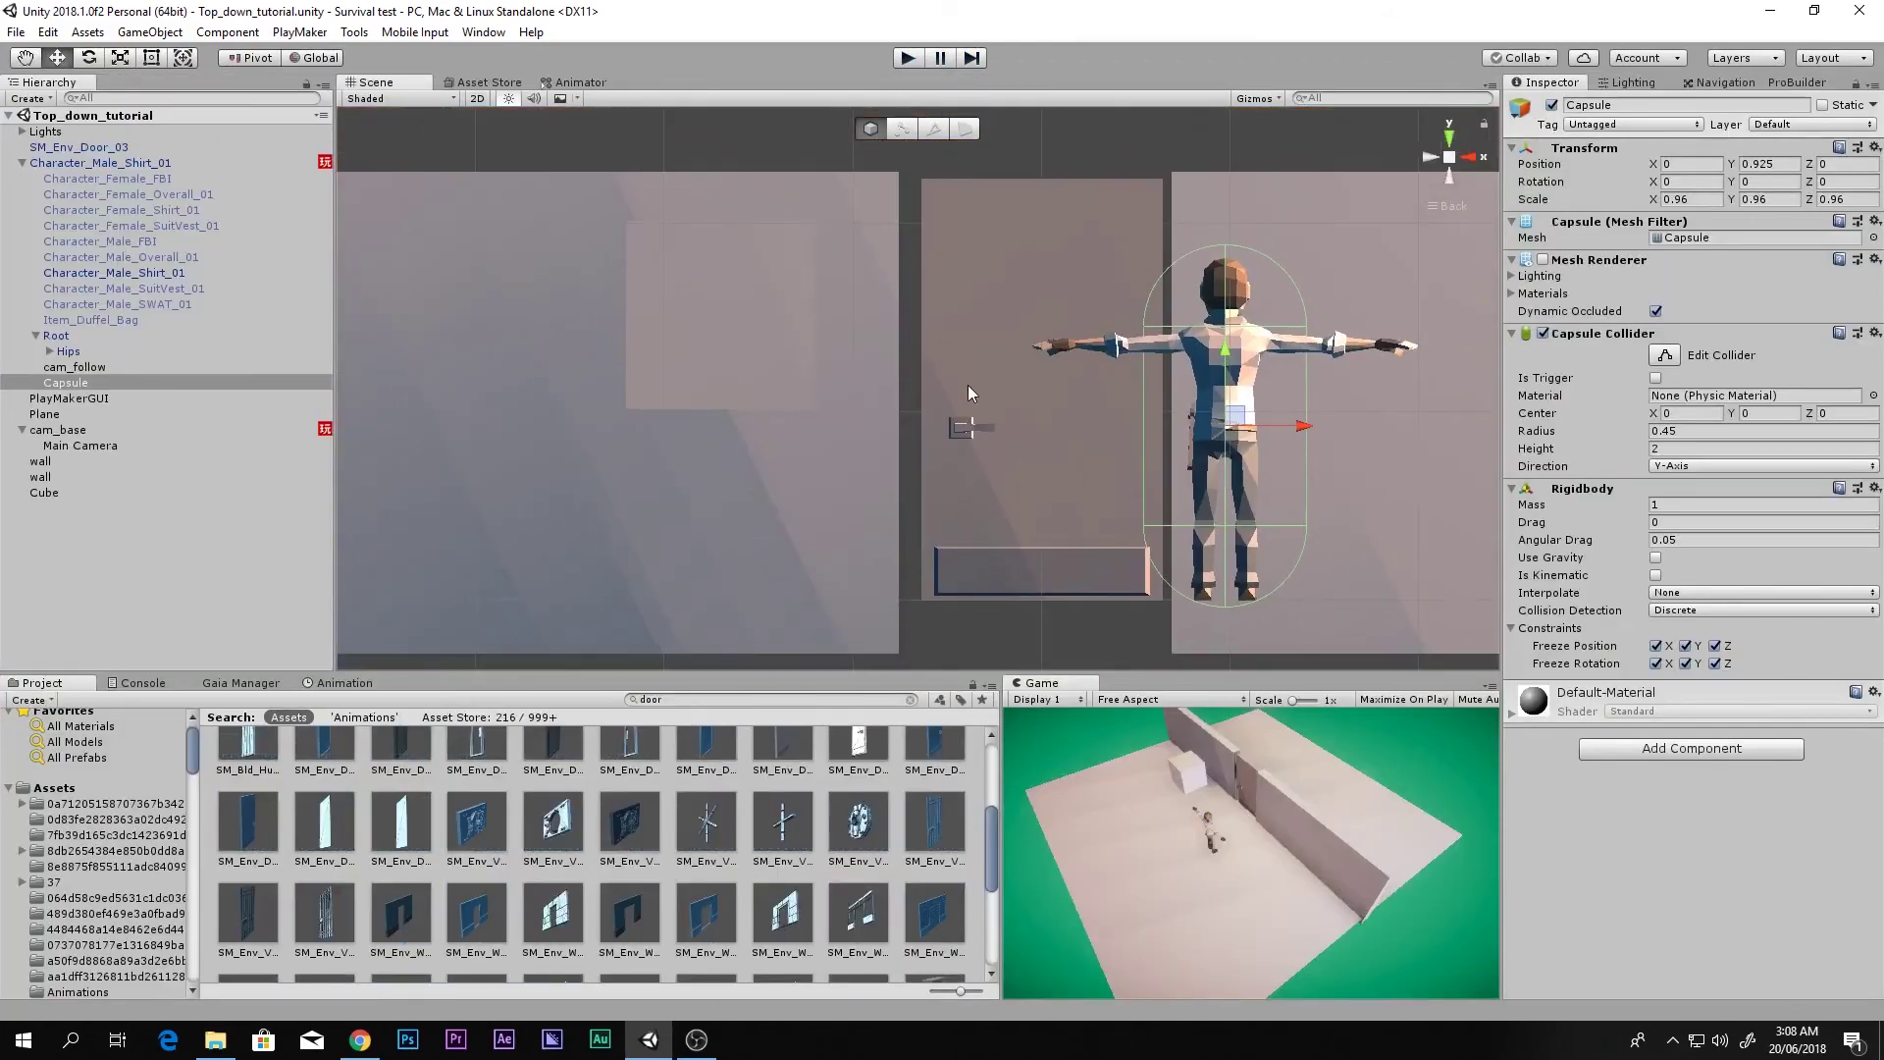
pyautogui.click(967, 392)
pyautogui.press('f')
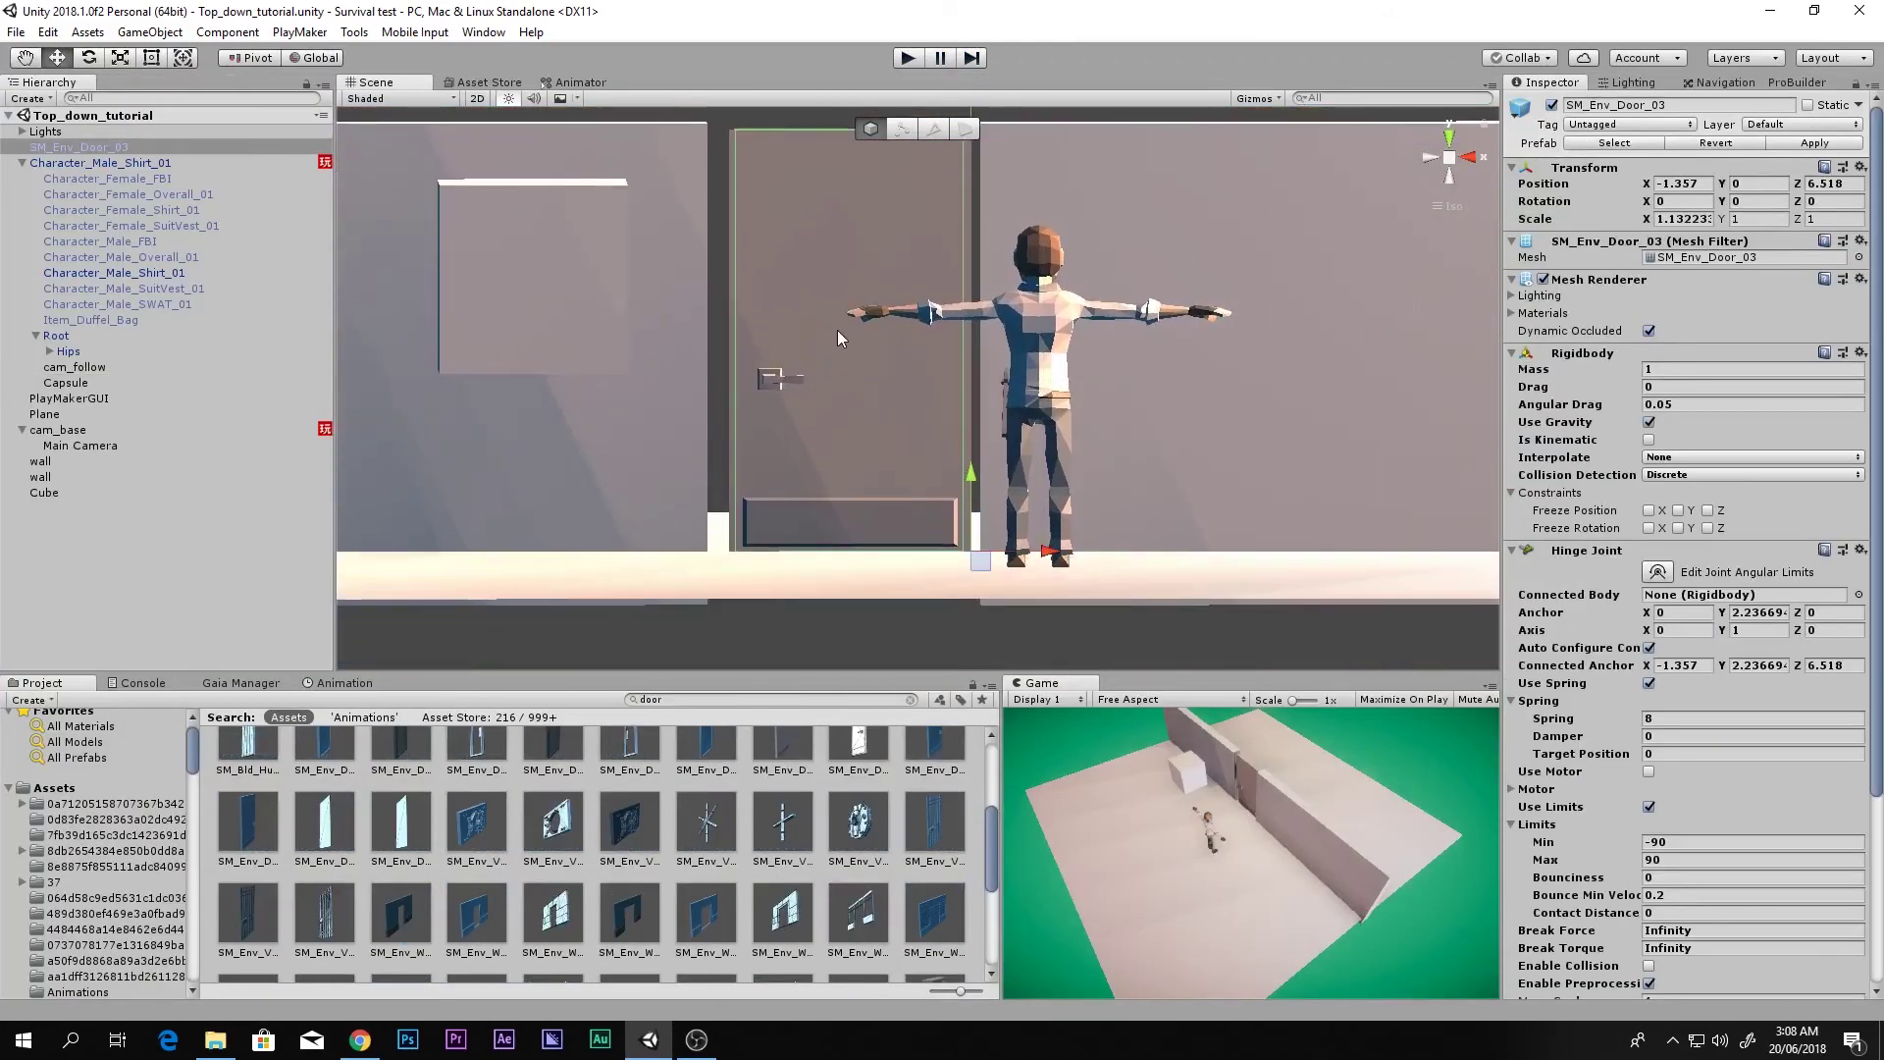
pyautogui.moveTo(971, 466); pyautogui.dragTo(971, 452)
pyautogui.moveTo(973, 359); pyautogui.dragTo(948, 396, button='right')
pyautogui.scroll(-4, 948, 396)
pyautogui.click(1449, 178)
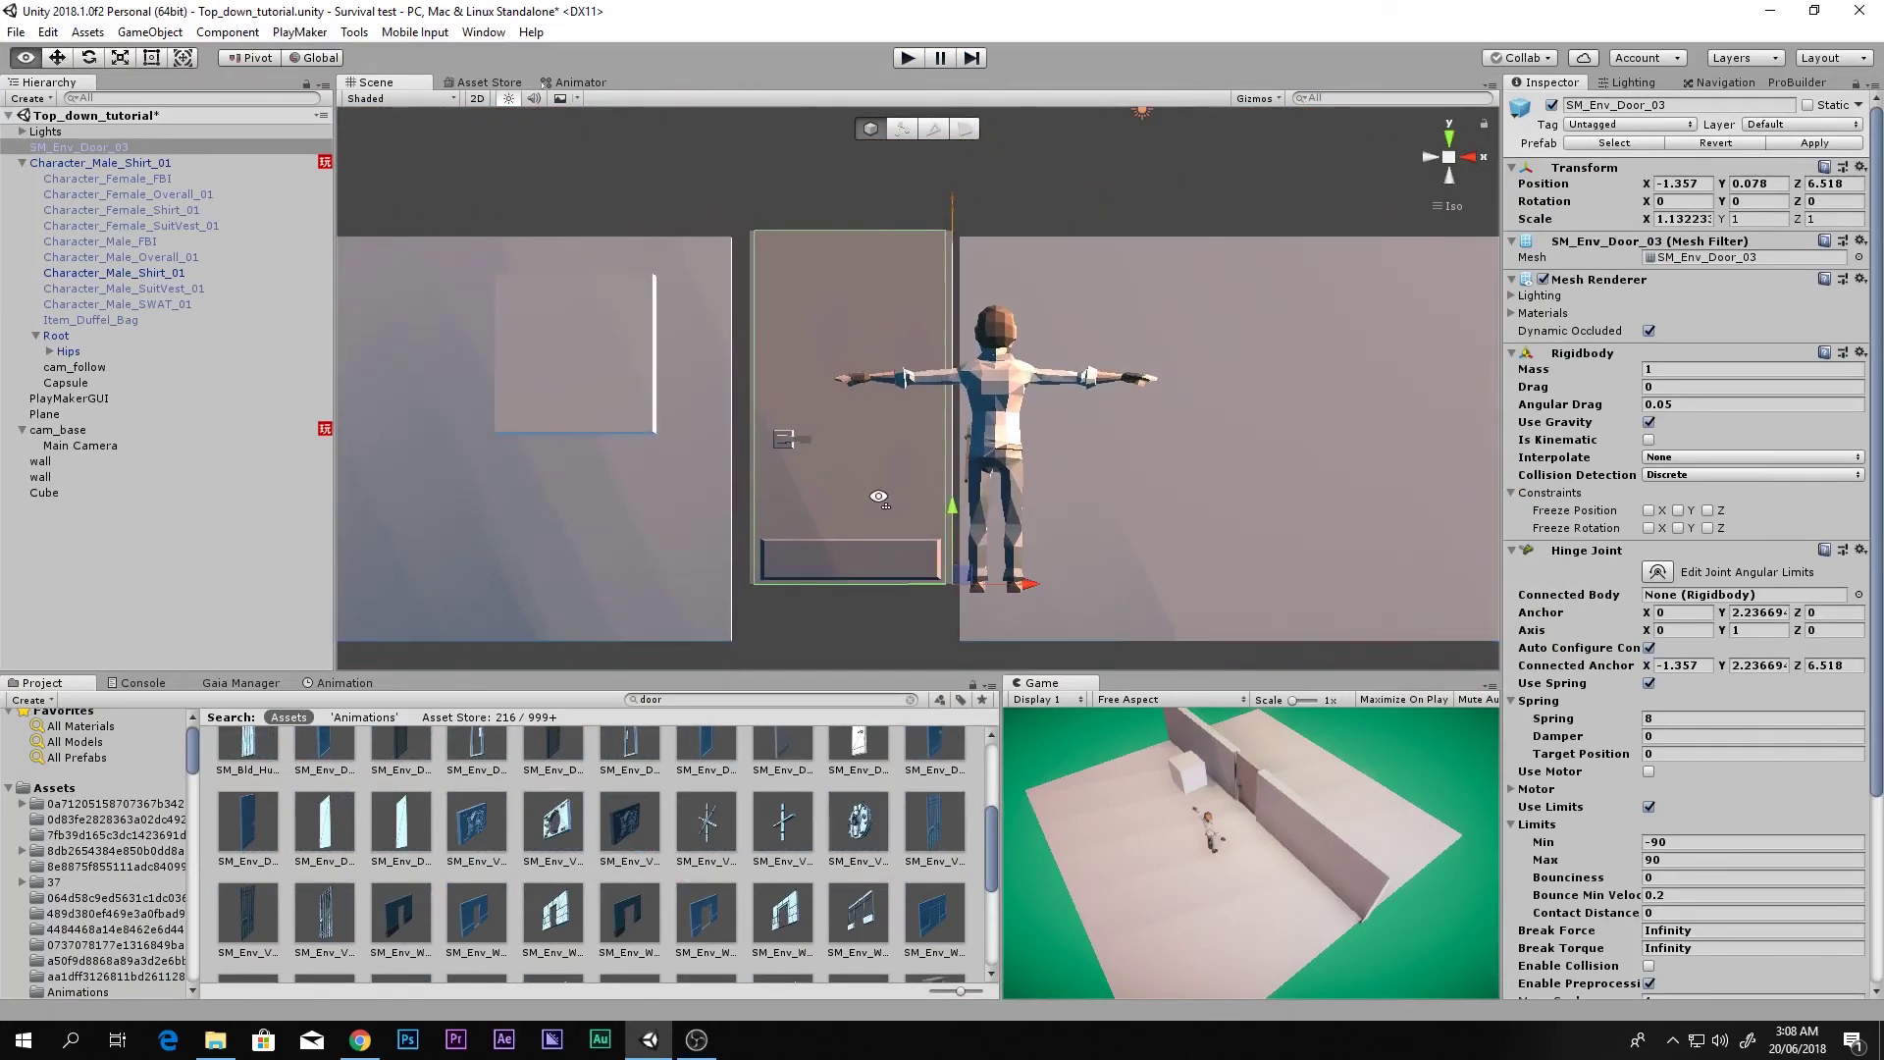
pyautogui.moveTo(1153, 271); pyautogui.dragTo(1153, 286, button='right')
pyautogui.moveTo(934, 408); pyautogui.dragTo(933, 417, button='right')
pyautogui.scroll(-2, 944, 370)
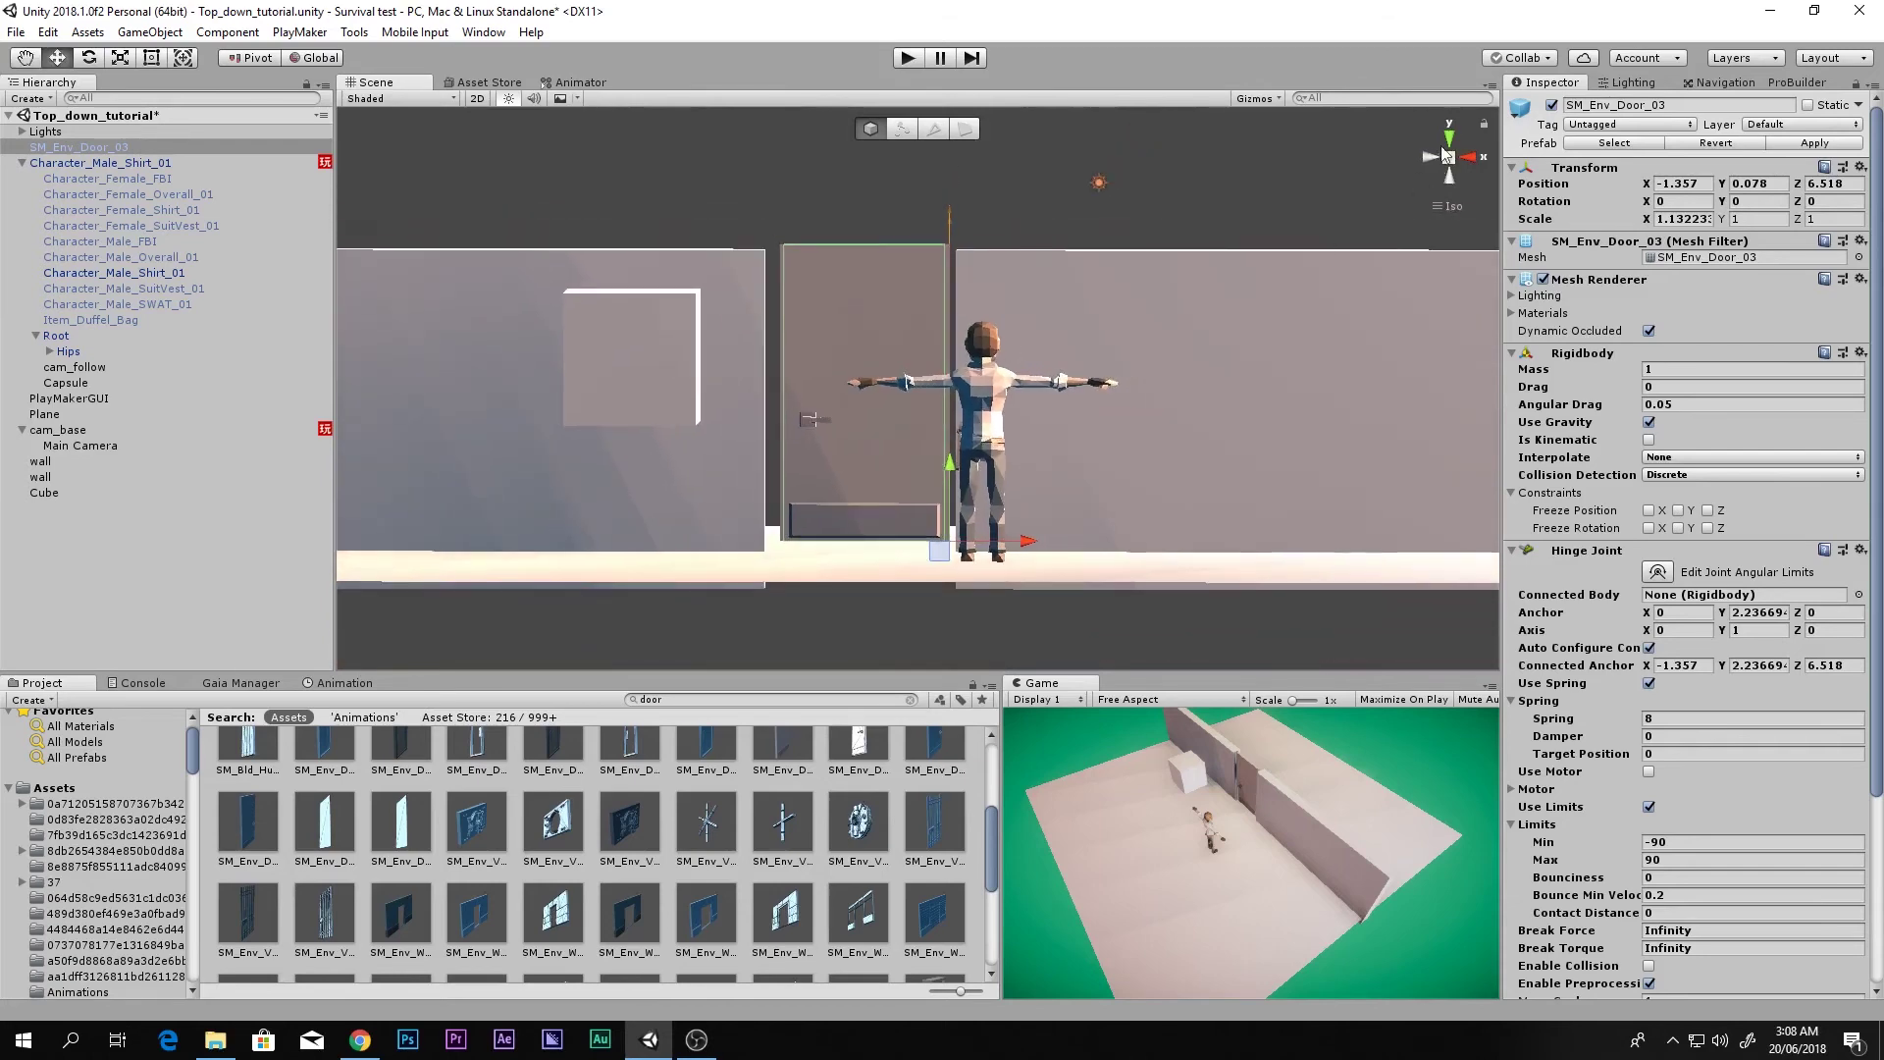
# - Duplicate the door with its two adjoining walls and move the copies along Z to form a second parallel partition
pyautogui.click(1449, 137)
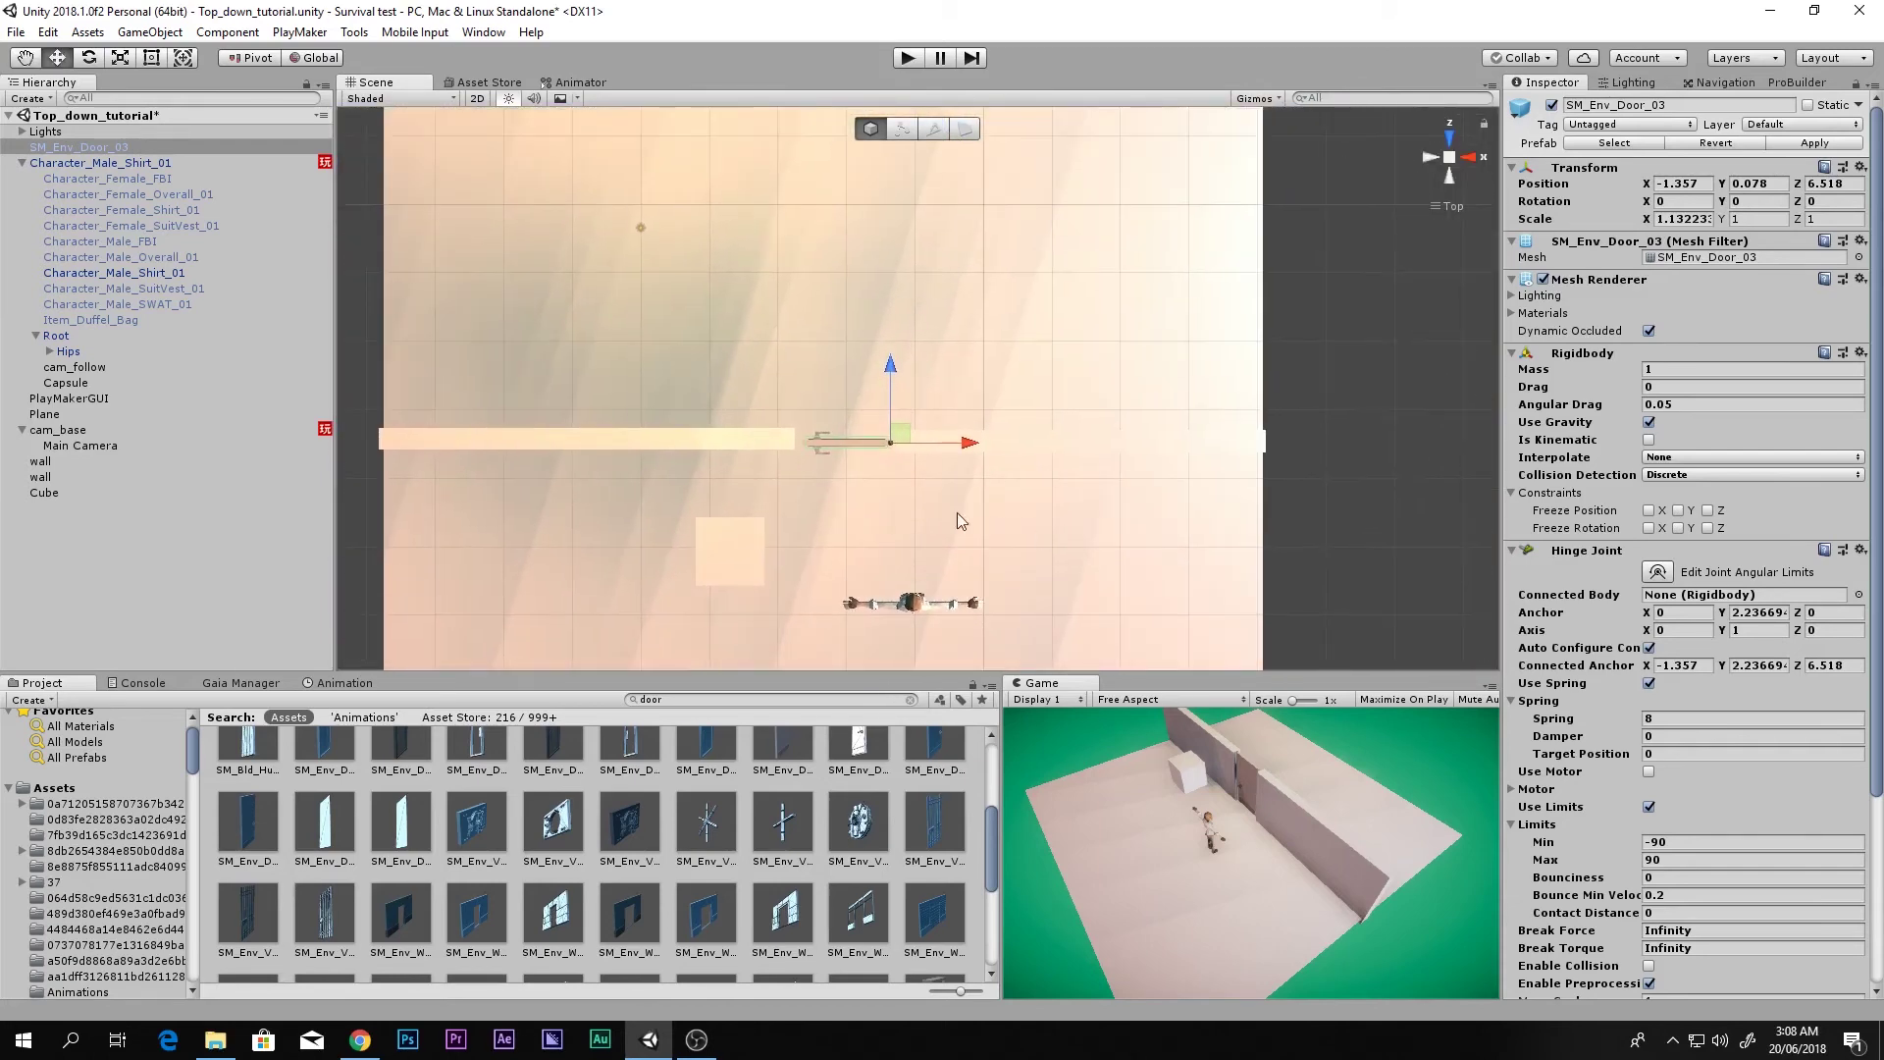
pyautogui.keyDown('shift'); pyautogui.click(775, 444); pyautogui.keyUp('shift')
pyautogui.keyDown('shift'); pyautogui.click(991, 443); pyautogui.keyUp('shift')
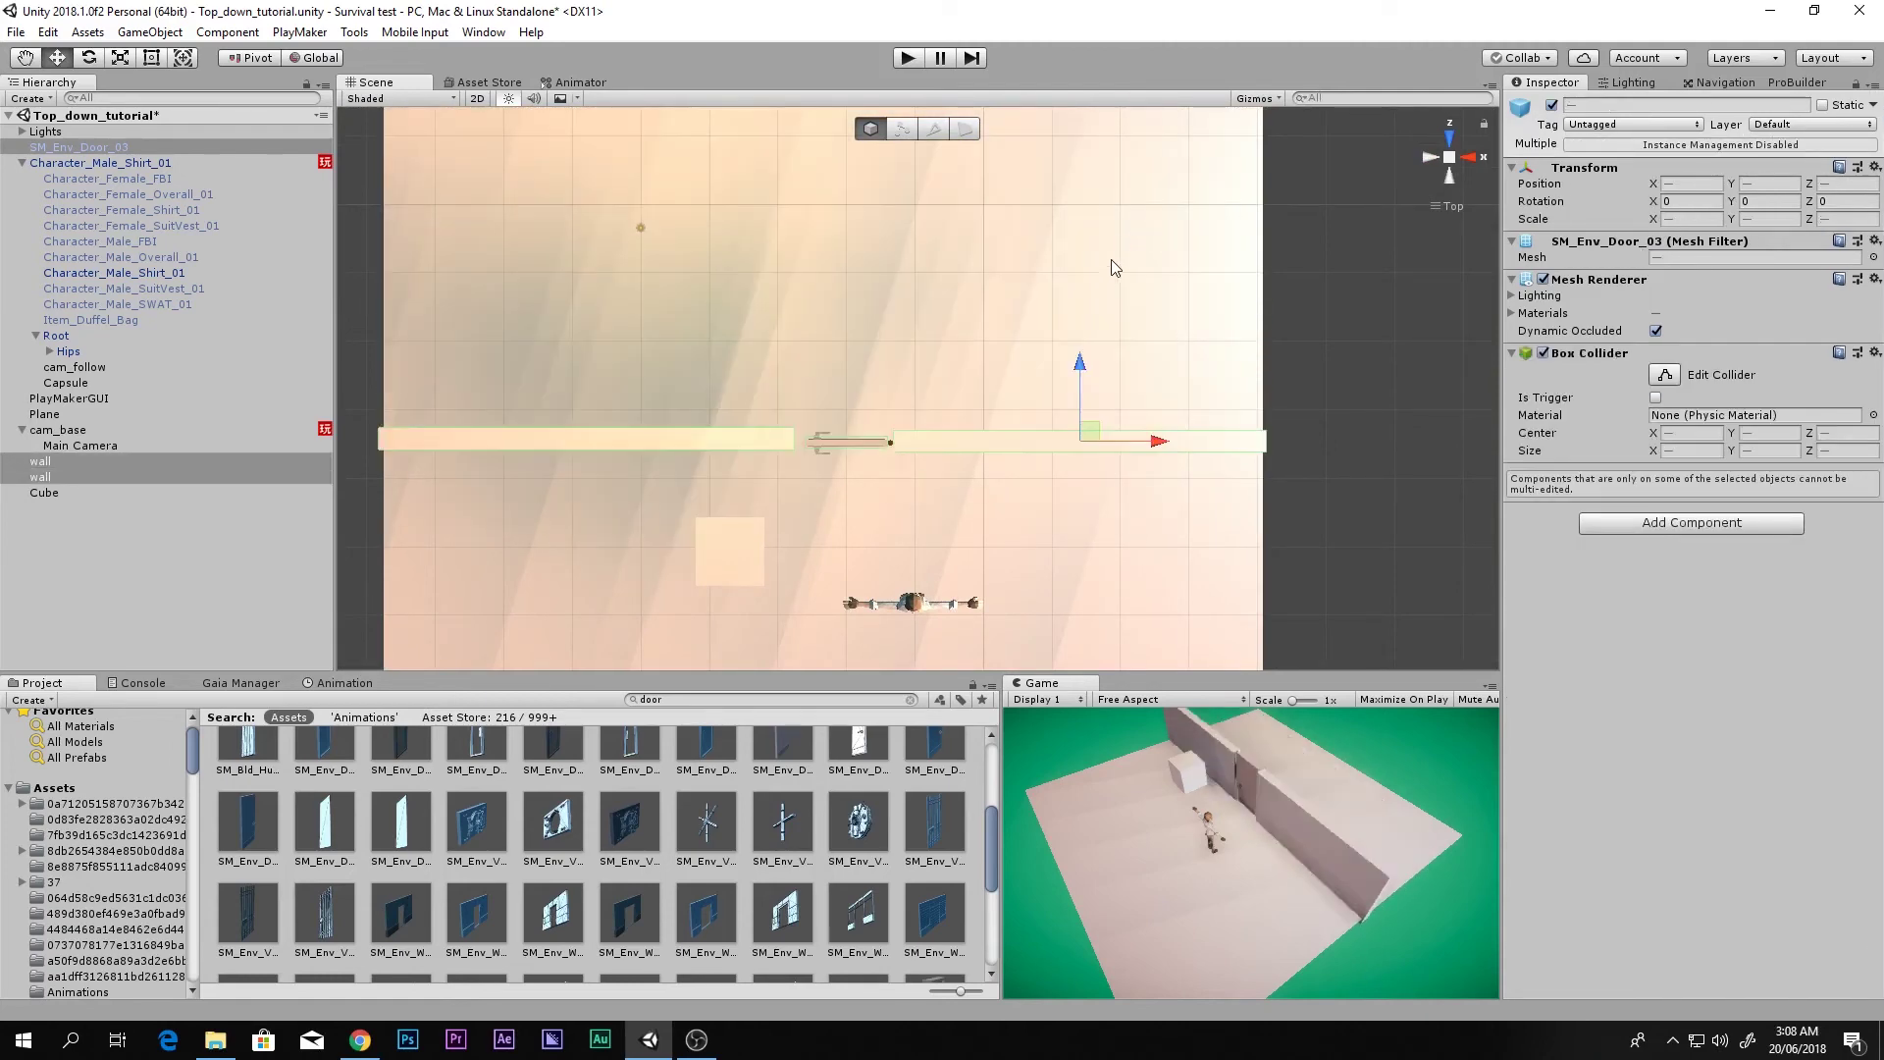
pyautogui.hotkey('ctrl', 'd')
pyautogui.moveTo(584, 371); pyautogui.dragTo(612, 157)
pyautogui.scroll(-2, 619, 221)
pyautogui.moveTo(623, 253); pyautogui.dragTo(615, 369, button='middle')
# - Rotate the duplicated door and walls about 180° on Y around their common center
pyautogui.click(251, 59)
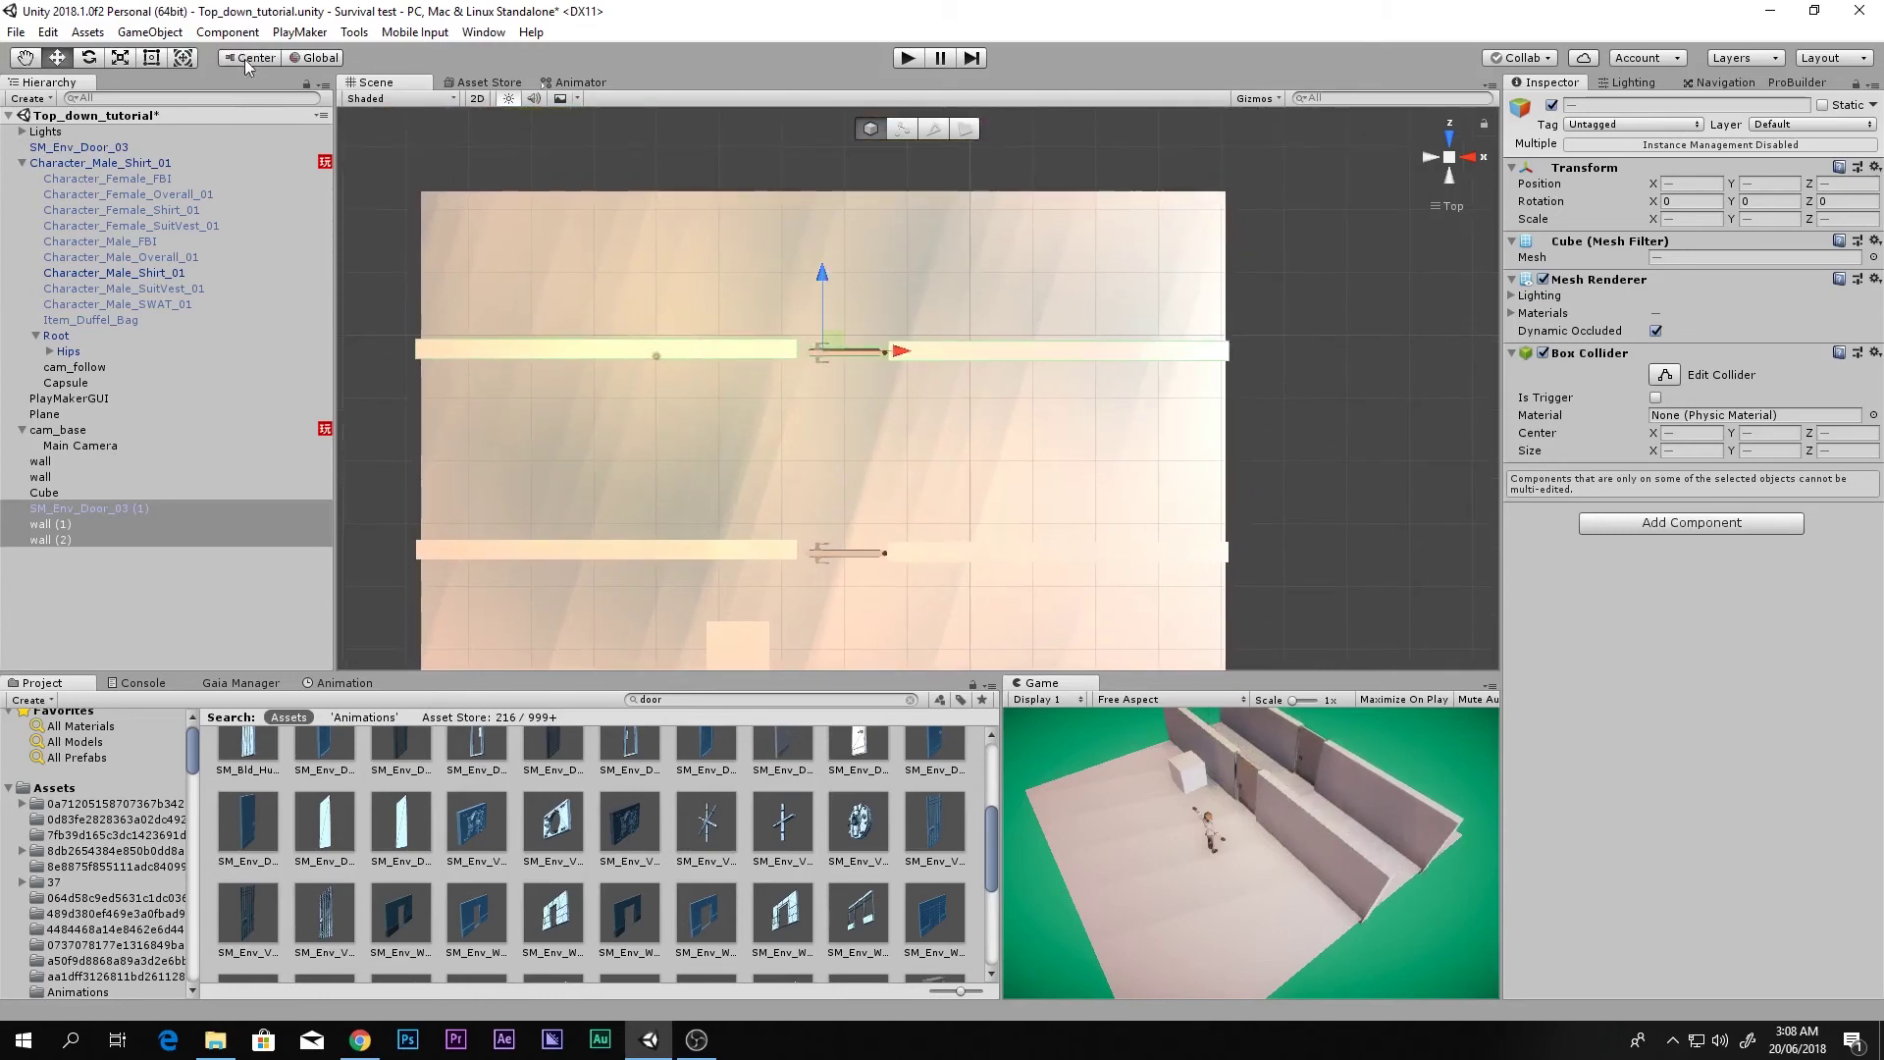
pyautogui.press('e')
pyautogui.moveTo(873, 299); pyautogui.dragTo(1279, 564)
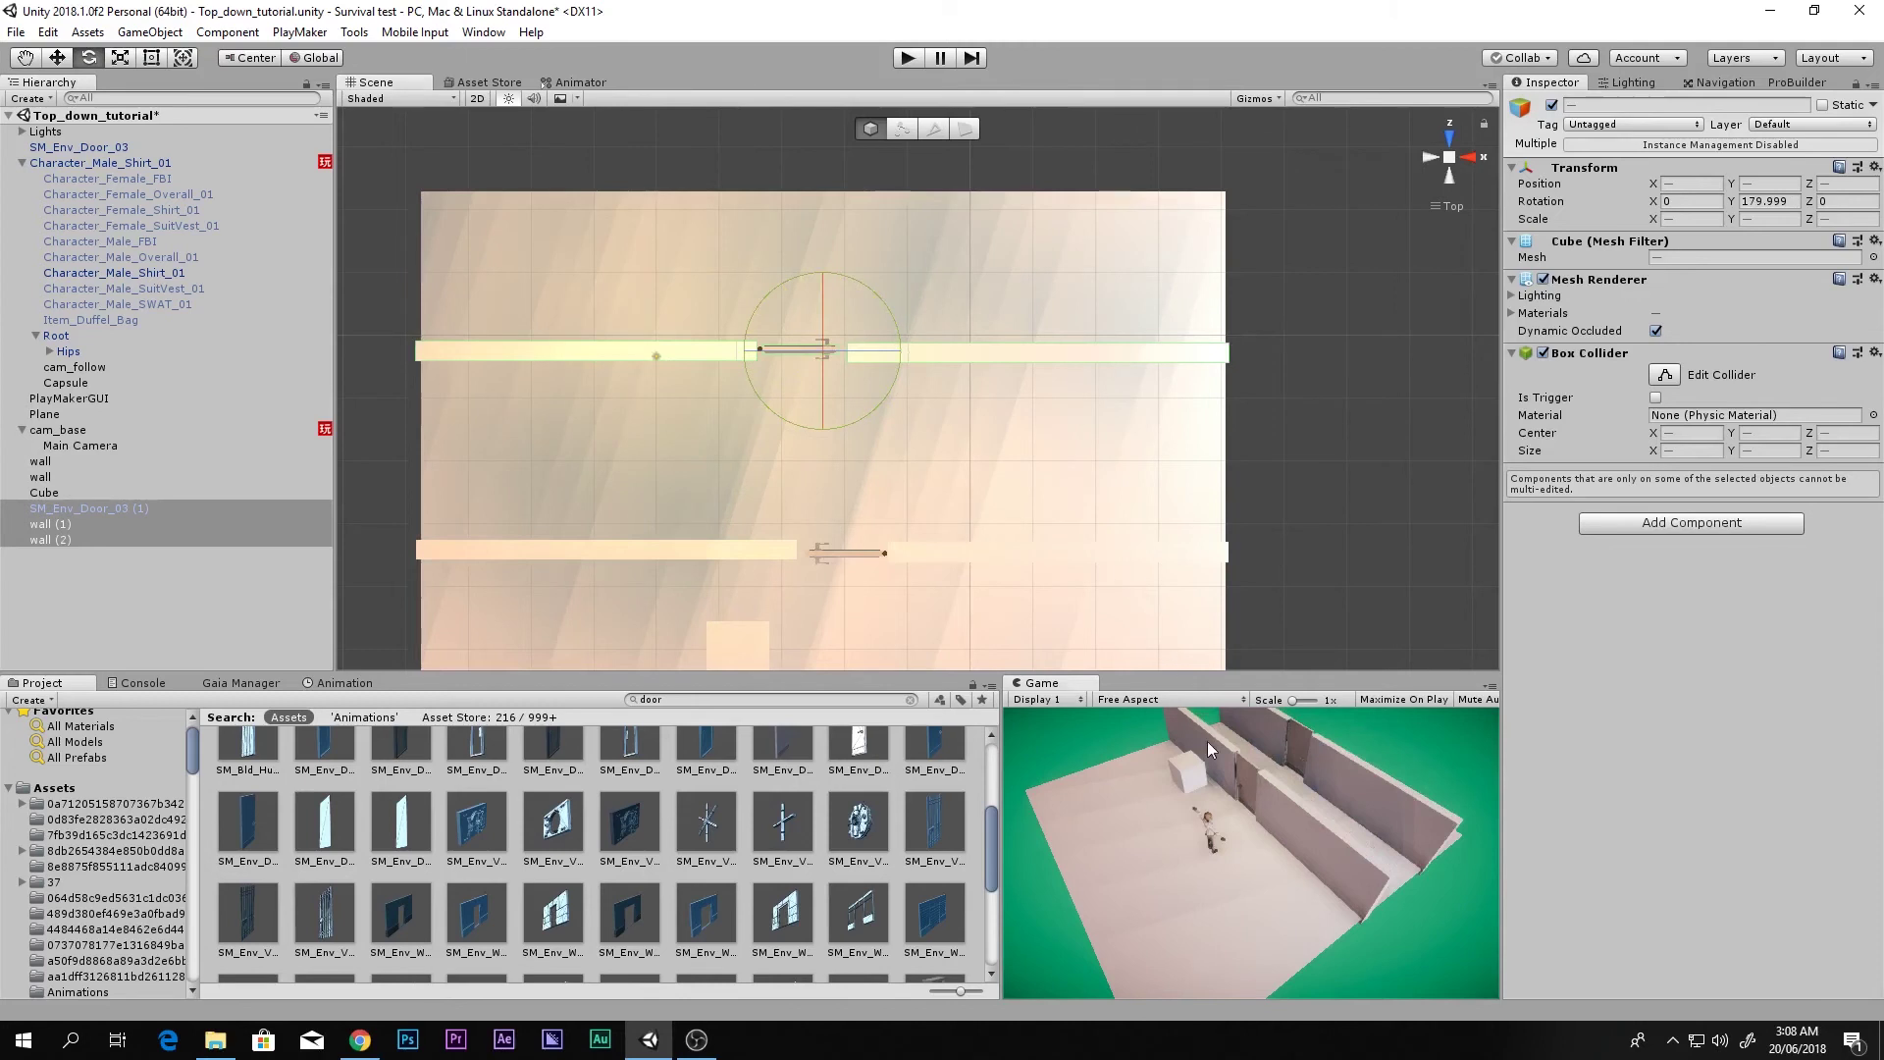
# - Move the second partition's door and walls toward negative X and closer to the first partition
pyautogui.moveTo(879, 357); pyautogui.dragTo(890, 308, button='middle')
pyautogui.press('w')
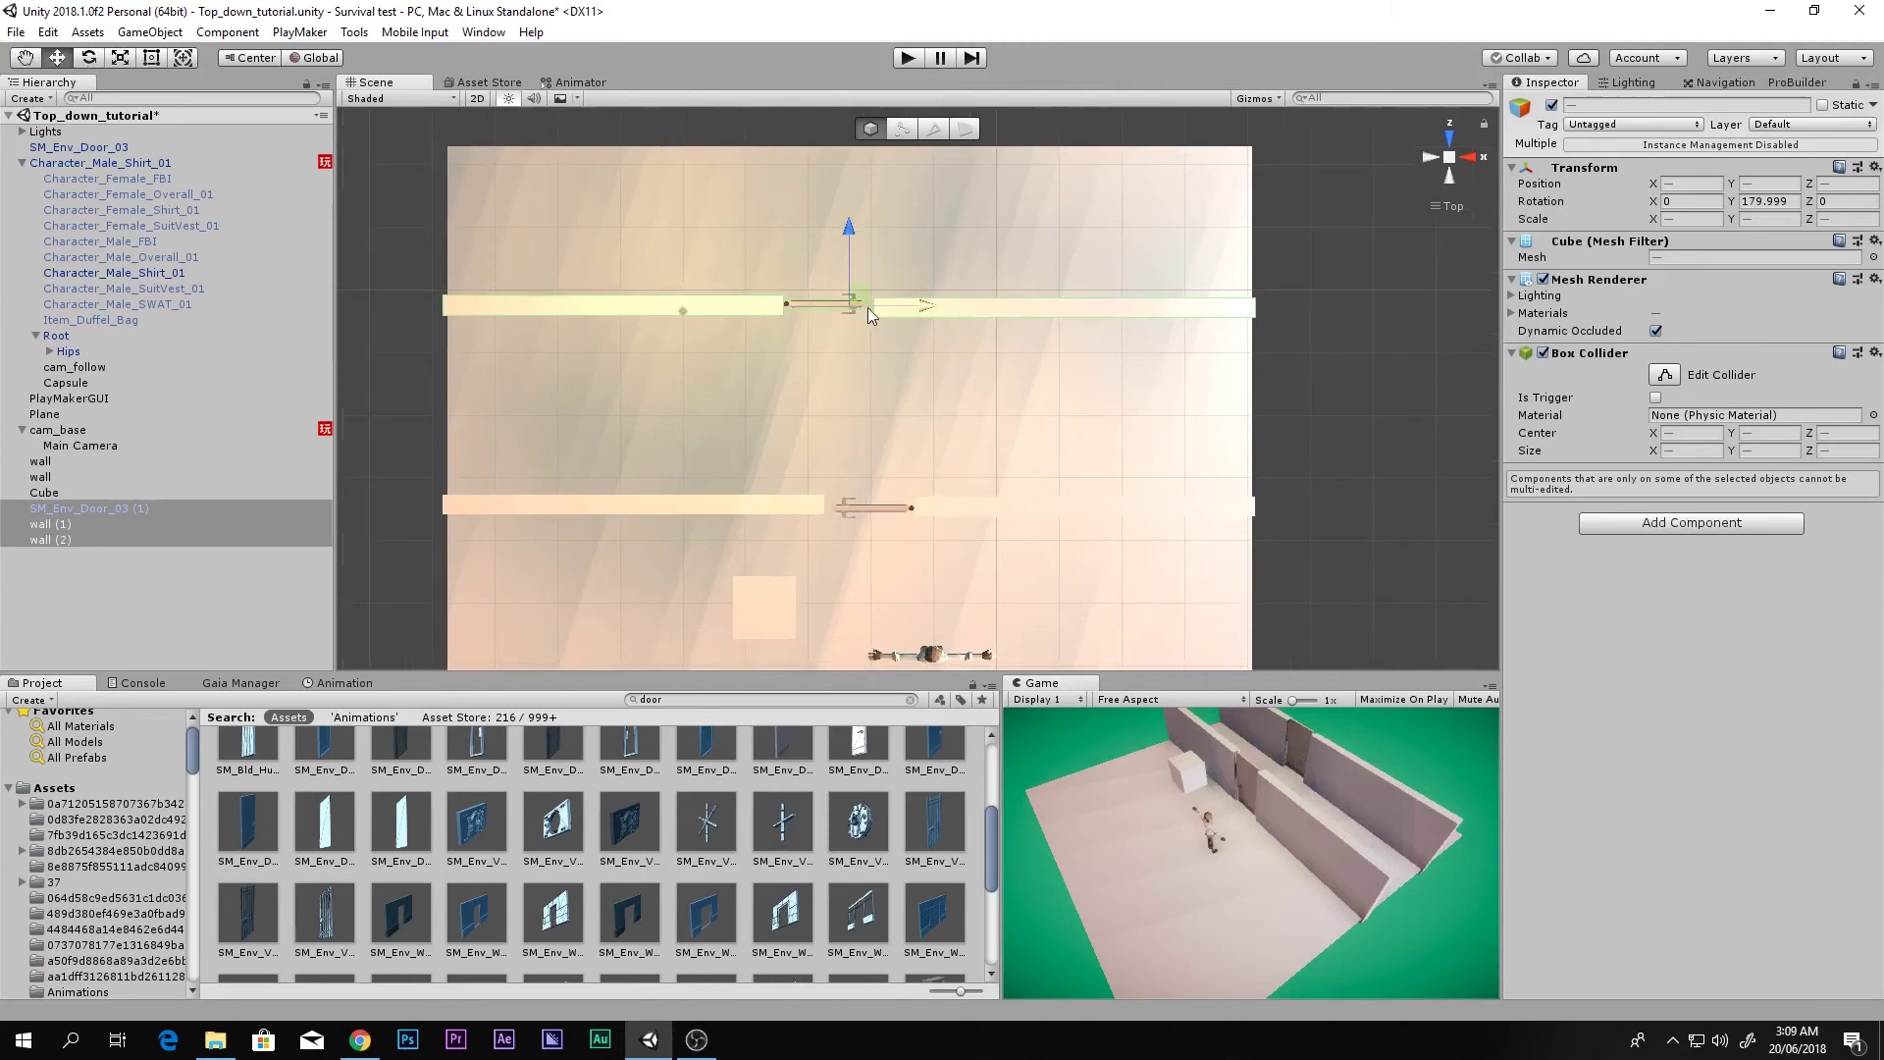
pyautogui.moveTo(867, 309); pyautogui.dragTo(777, 316)
pyautogui.moveTo(709, 255); pyautogui.dragTo(710, 328)
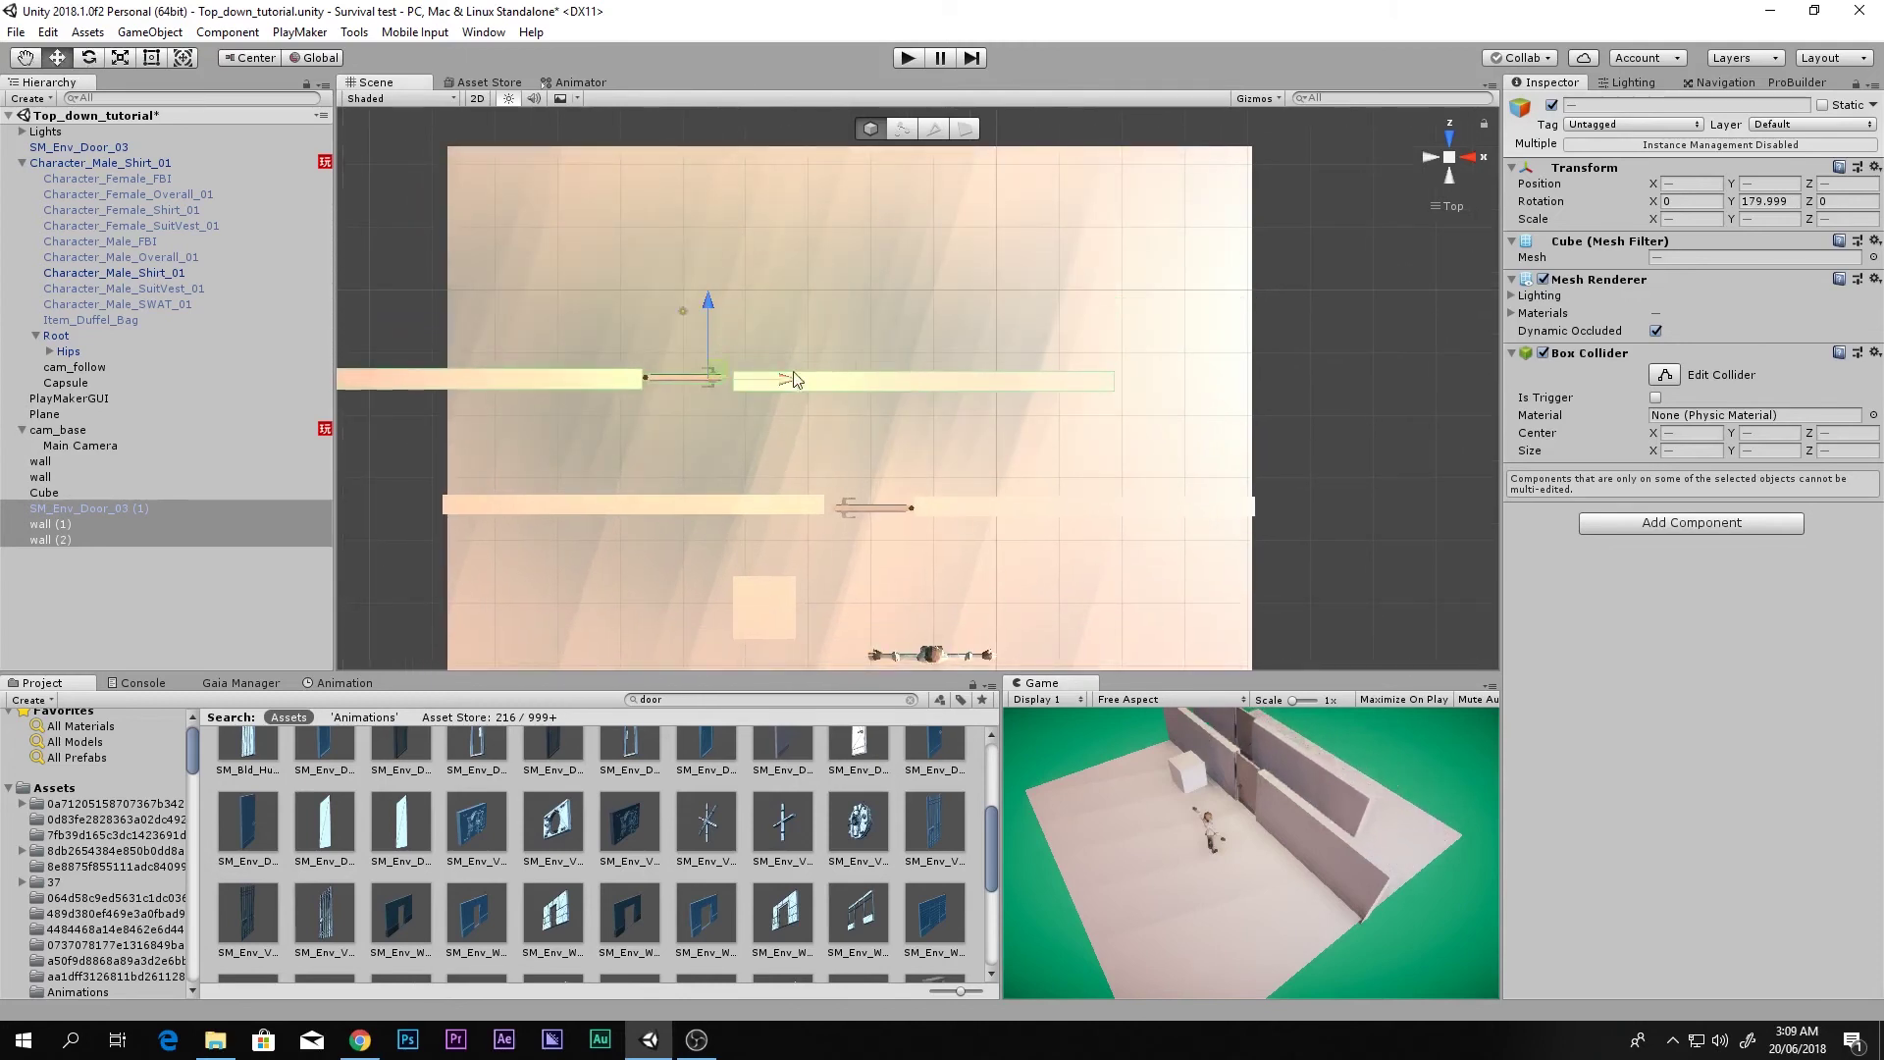
# - Stretch wall (1) to the floor's far edge in positive X, giving it an X scale of 8.241687
pyautogui.press('r')
pyautogui.click(1086, 392)
pyautogui.click(1084, 391)
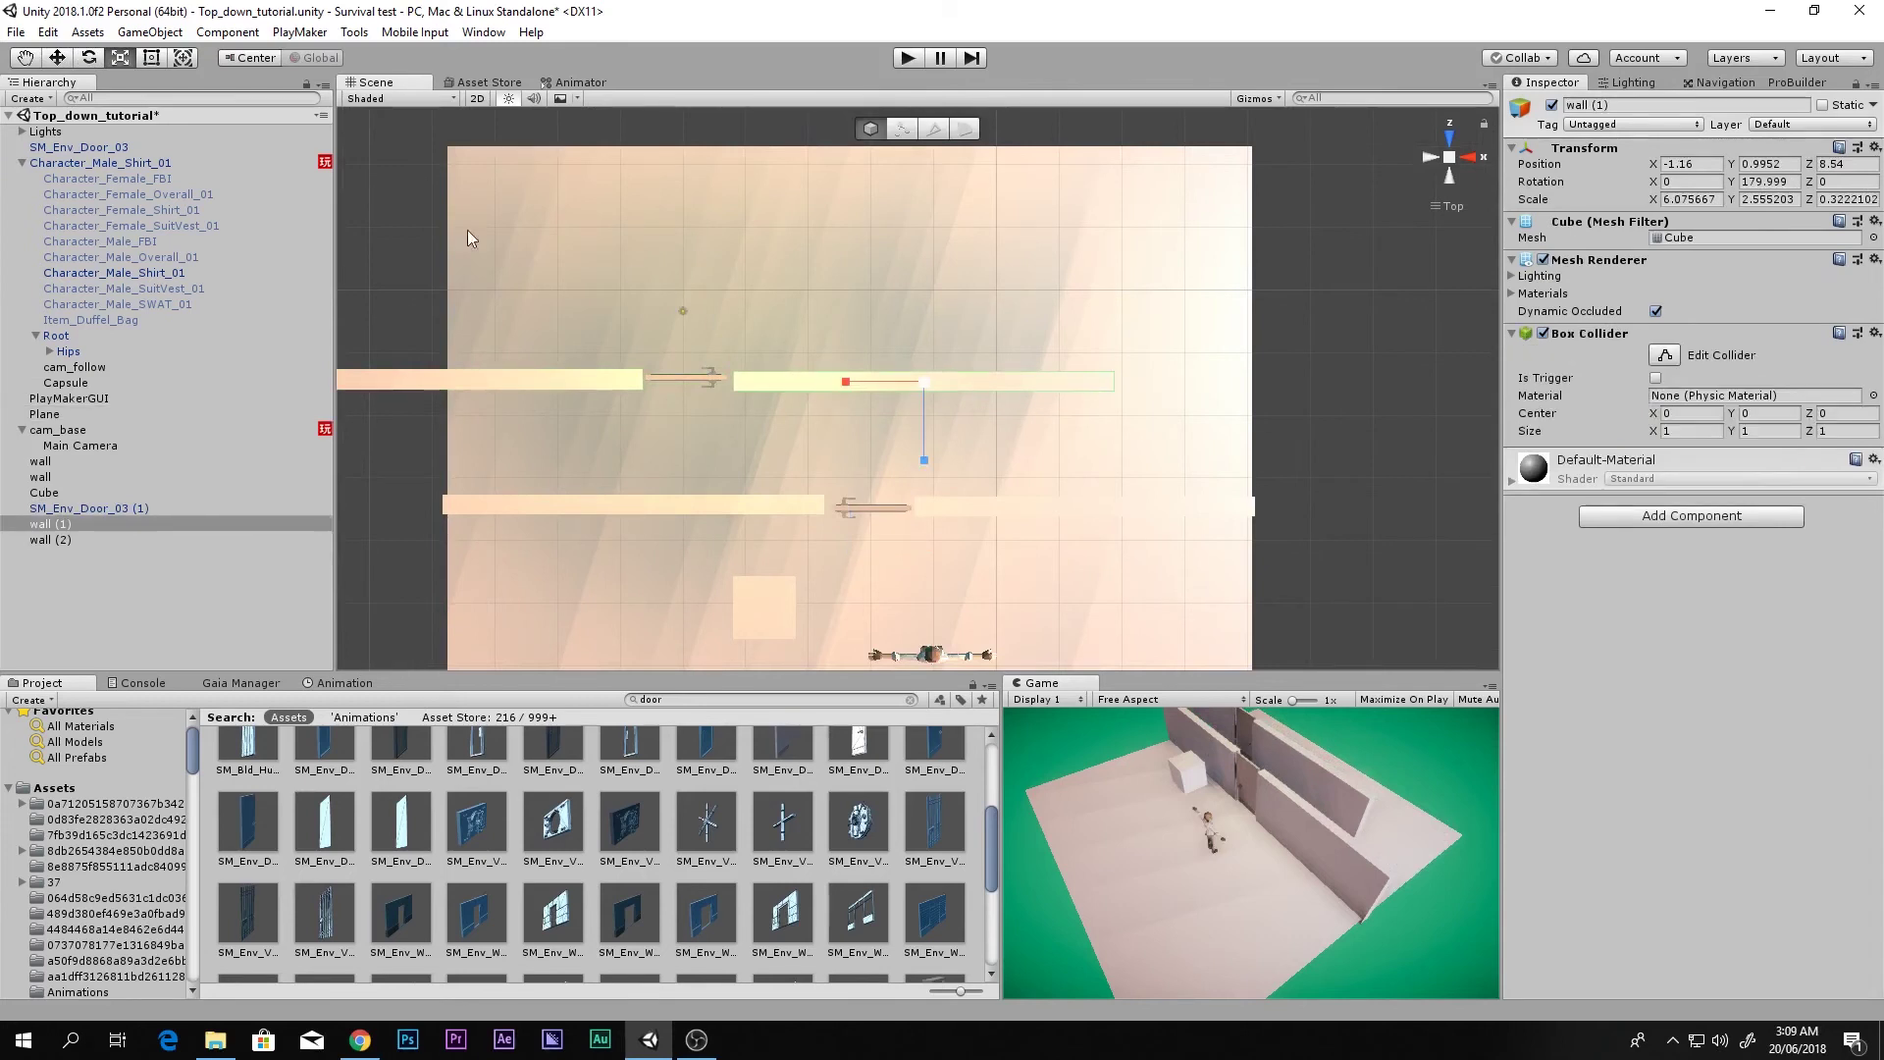
pyautogui.press('t')
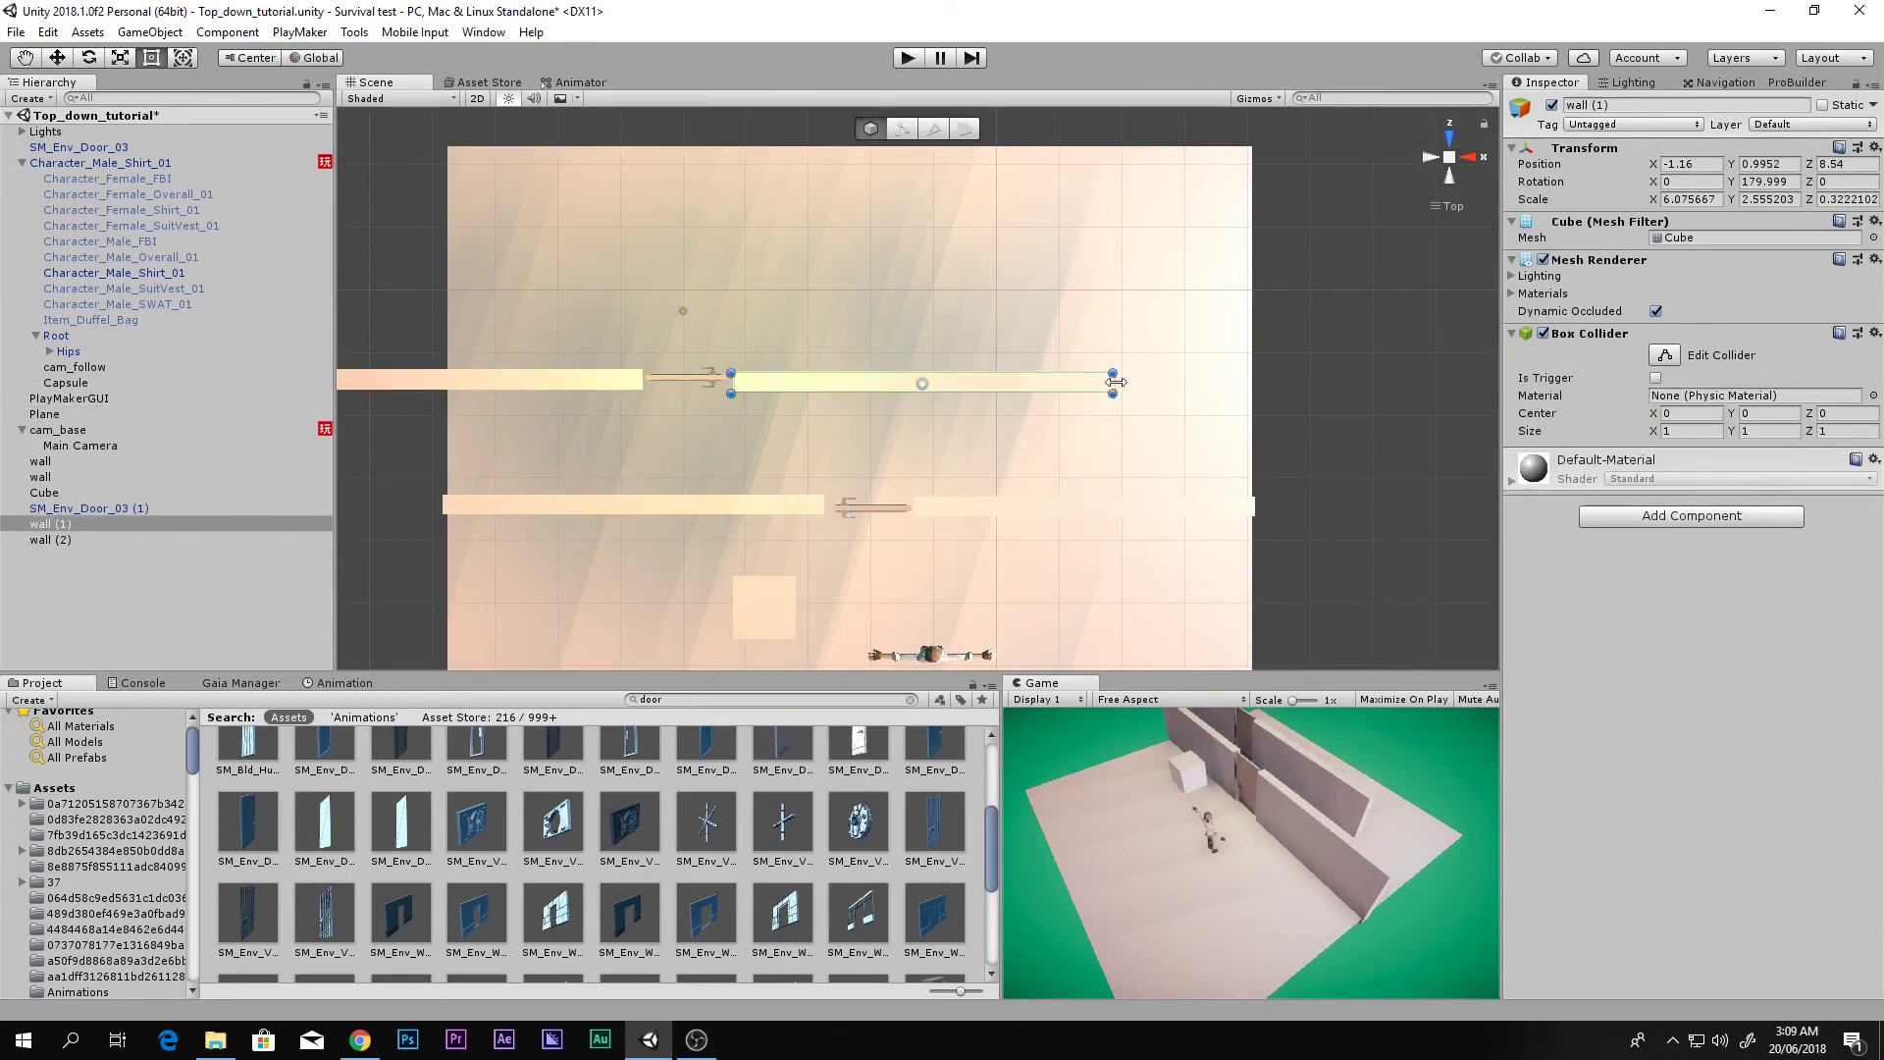
pyautogui.moveTo(1115, 381); pyautogui.dragTo(1247, 383)
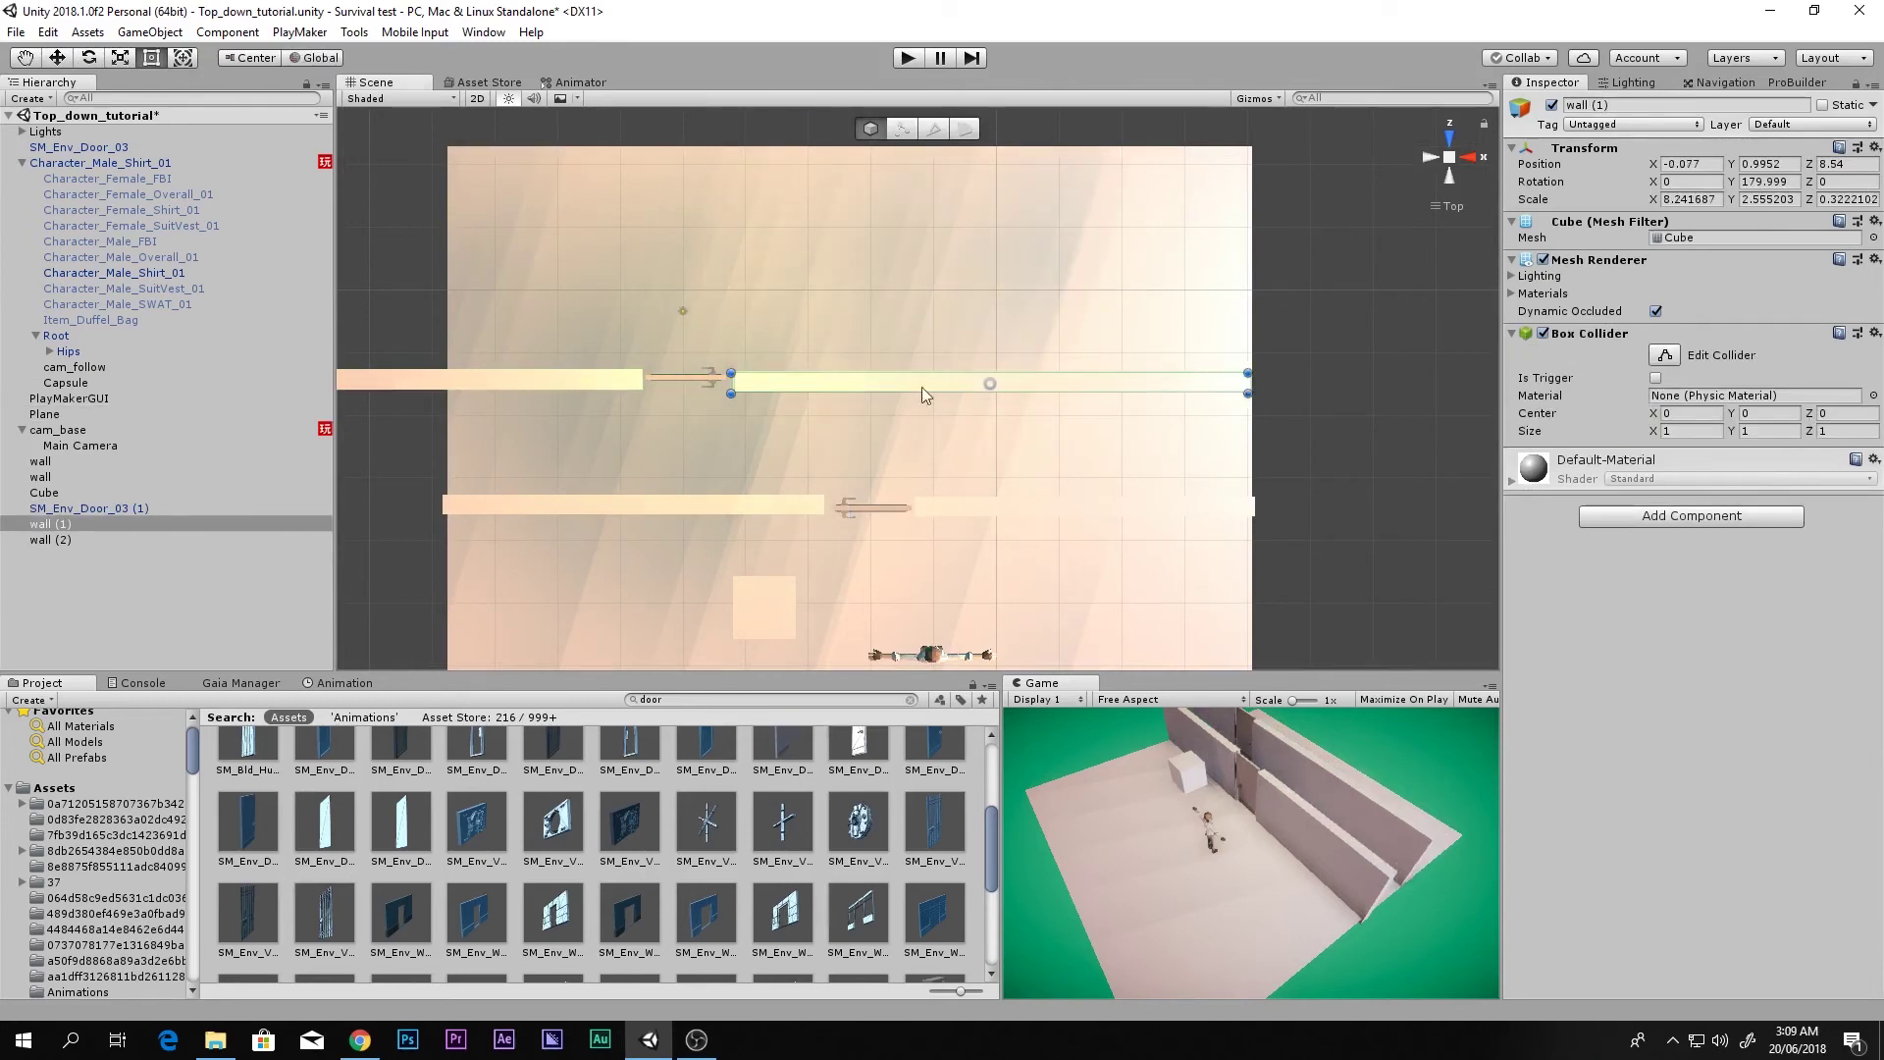
# - Duplicate the second partition's door and both walls, and offset the copies along X and Z to form a third parallel partition
pyautogui.keyDown('shift'); pyautogui.click(608, 378); pyautogui.keyUp('shift')
pyautogui.keyDown('shift'); pyautogui.click(669, 379); pyautogui.keyUp('shift')
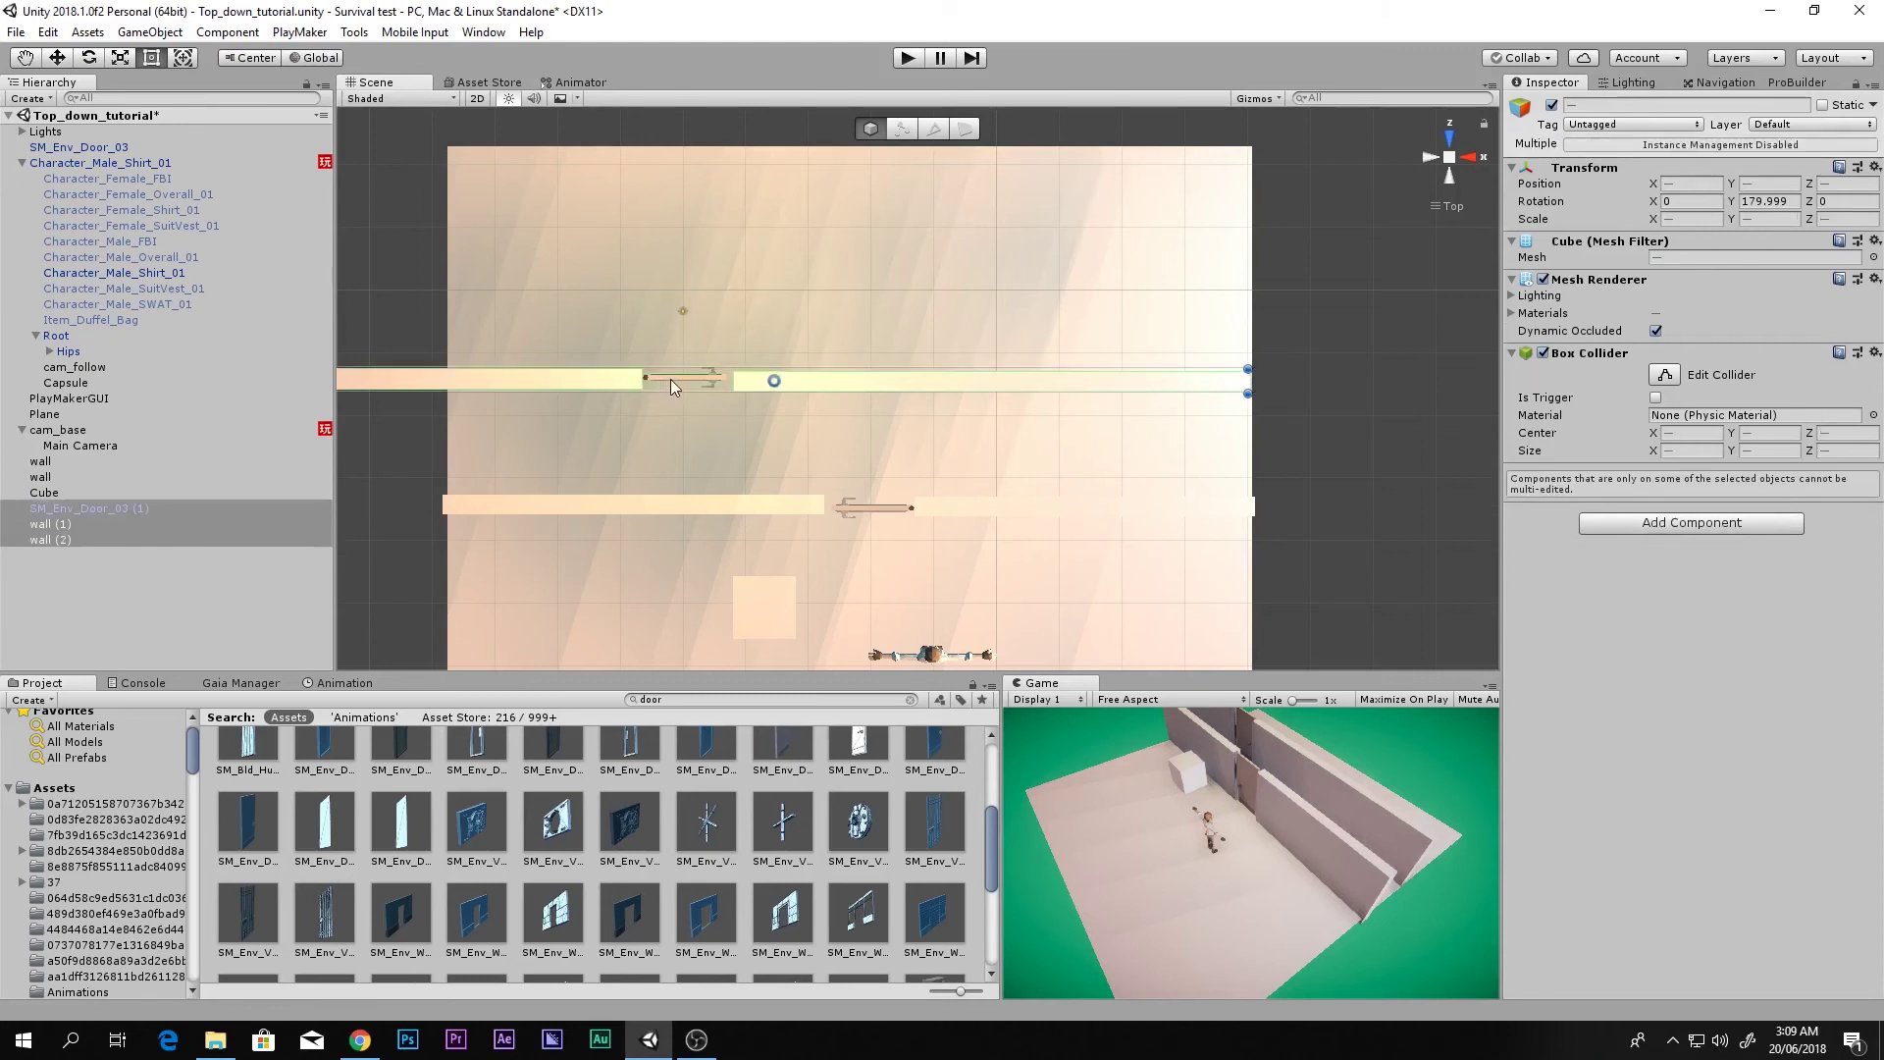
pyautogui.press('w')
pyautogui.hotkey('ctrl', 'd')
pyautogui.moveTo(775, 316); pyautogui.dragTo(1068, 279)
pyautogui.moveTo(1011, 209); pyautogui.dragTo(1024, 234)
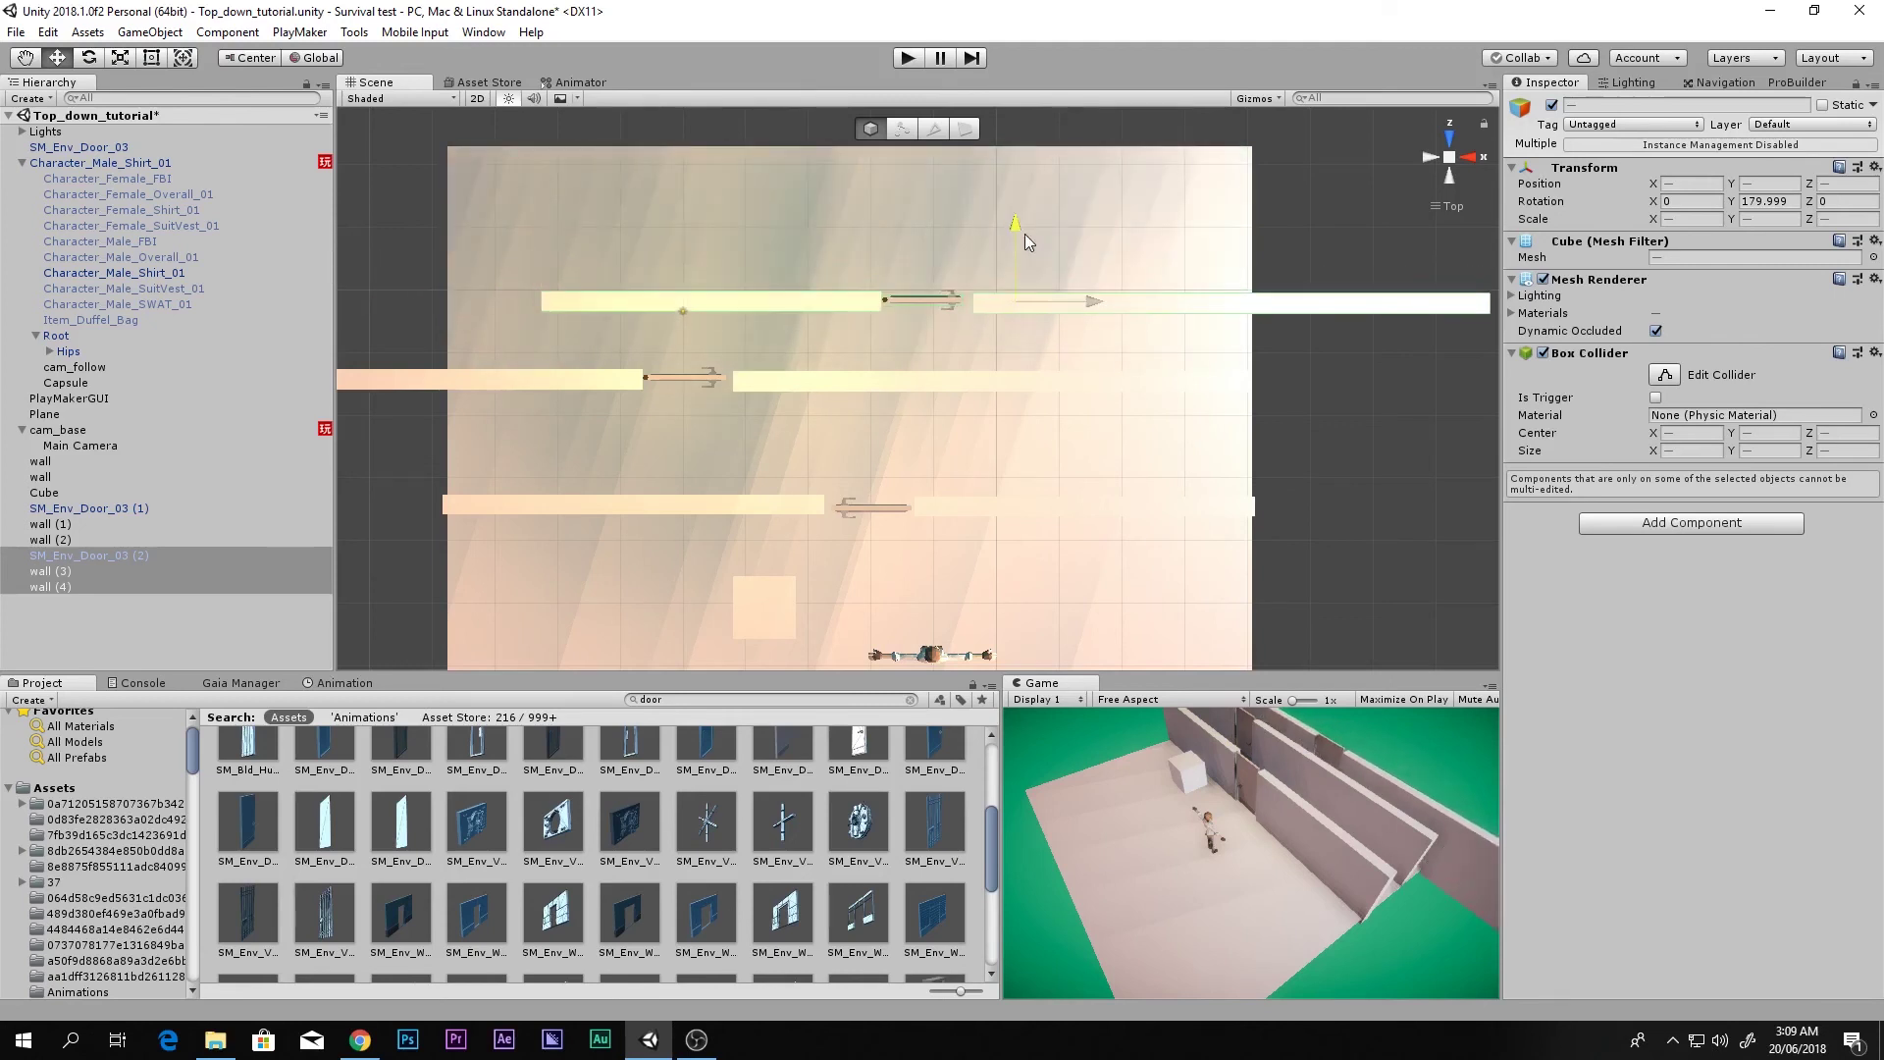
# - Stretch wall (4) of the third partition past the floor's negative X edge to an X scale of 8.14529
pyautogui.click(776, 308)
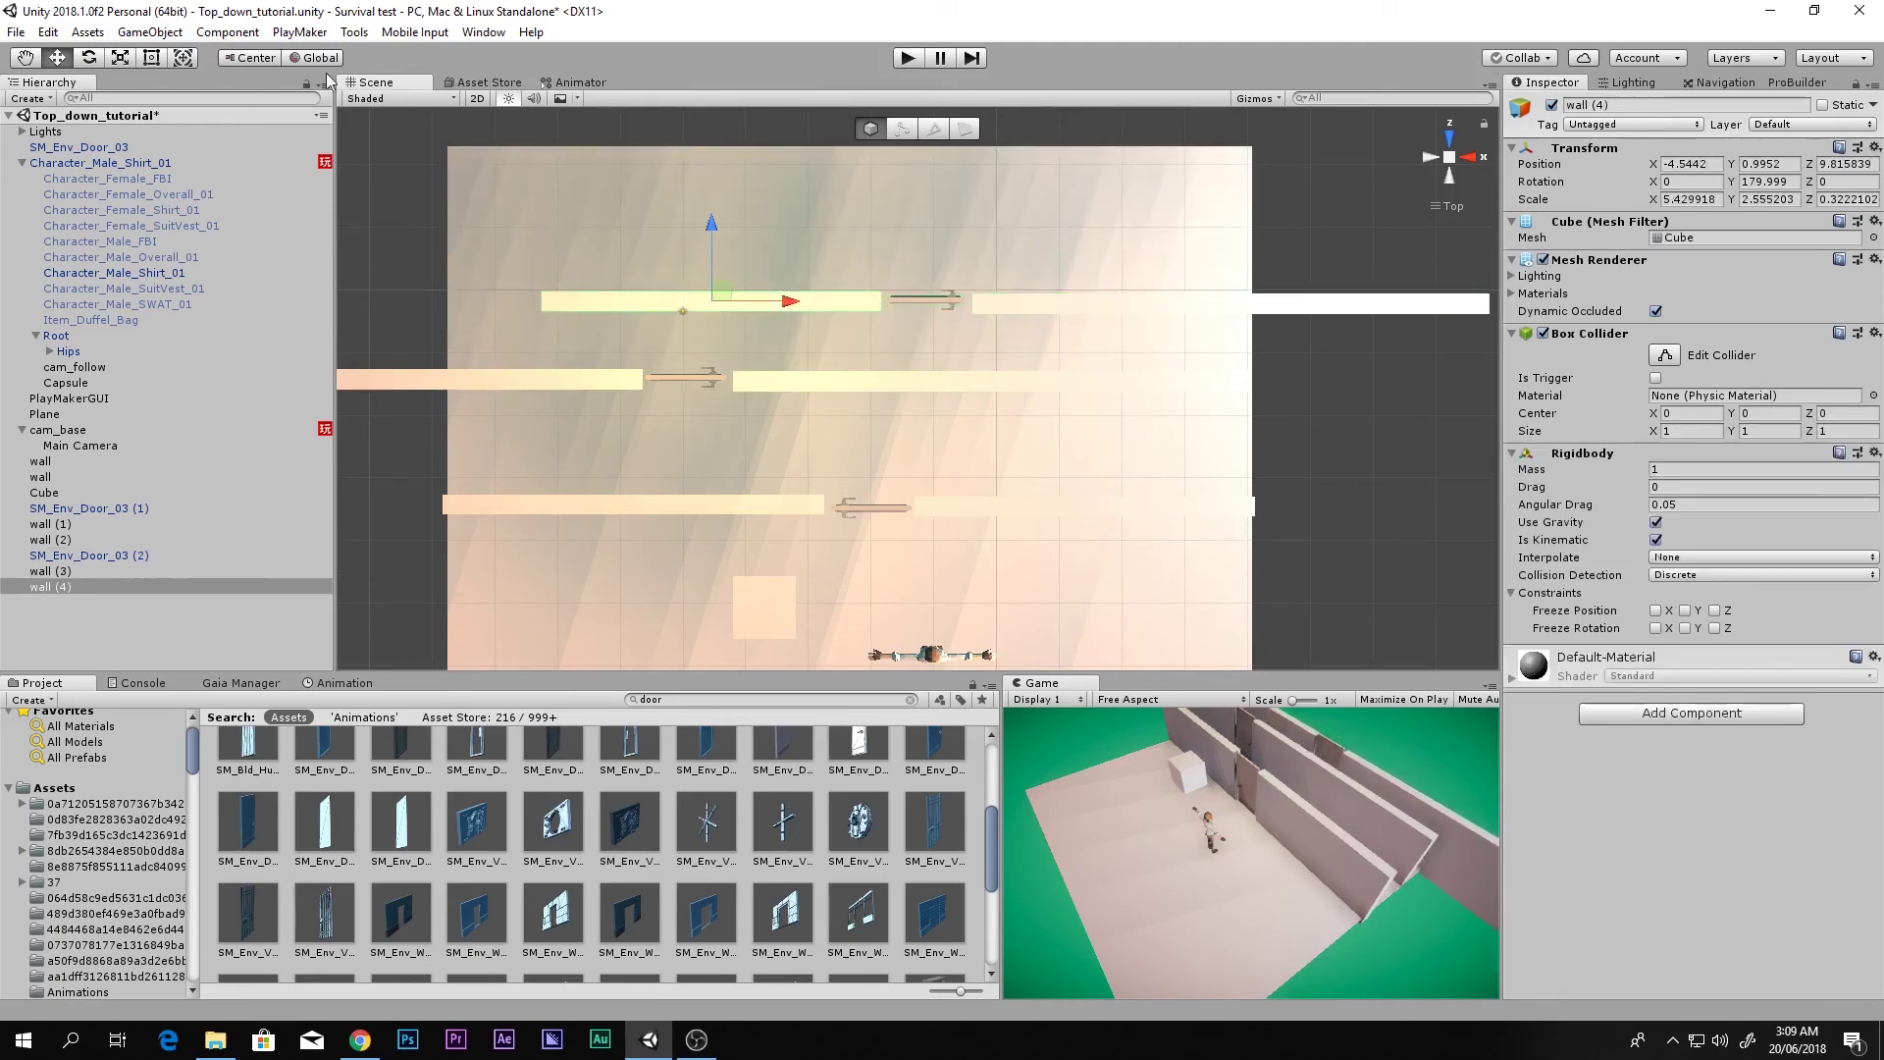
pyautogui.click(152, 58)
pyautogui.moveTo(543, 304); pyautogui.dragTo(372, 304)
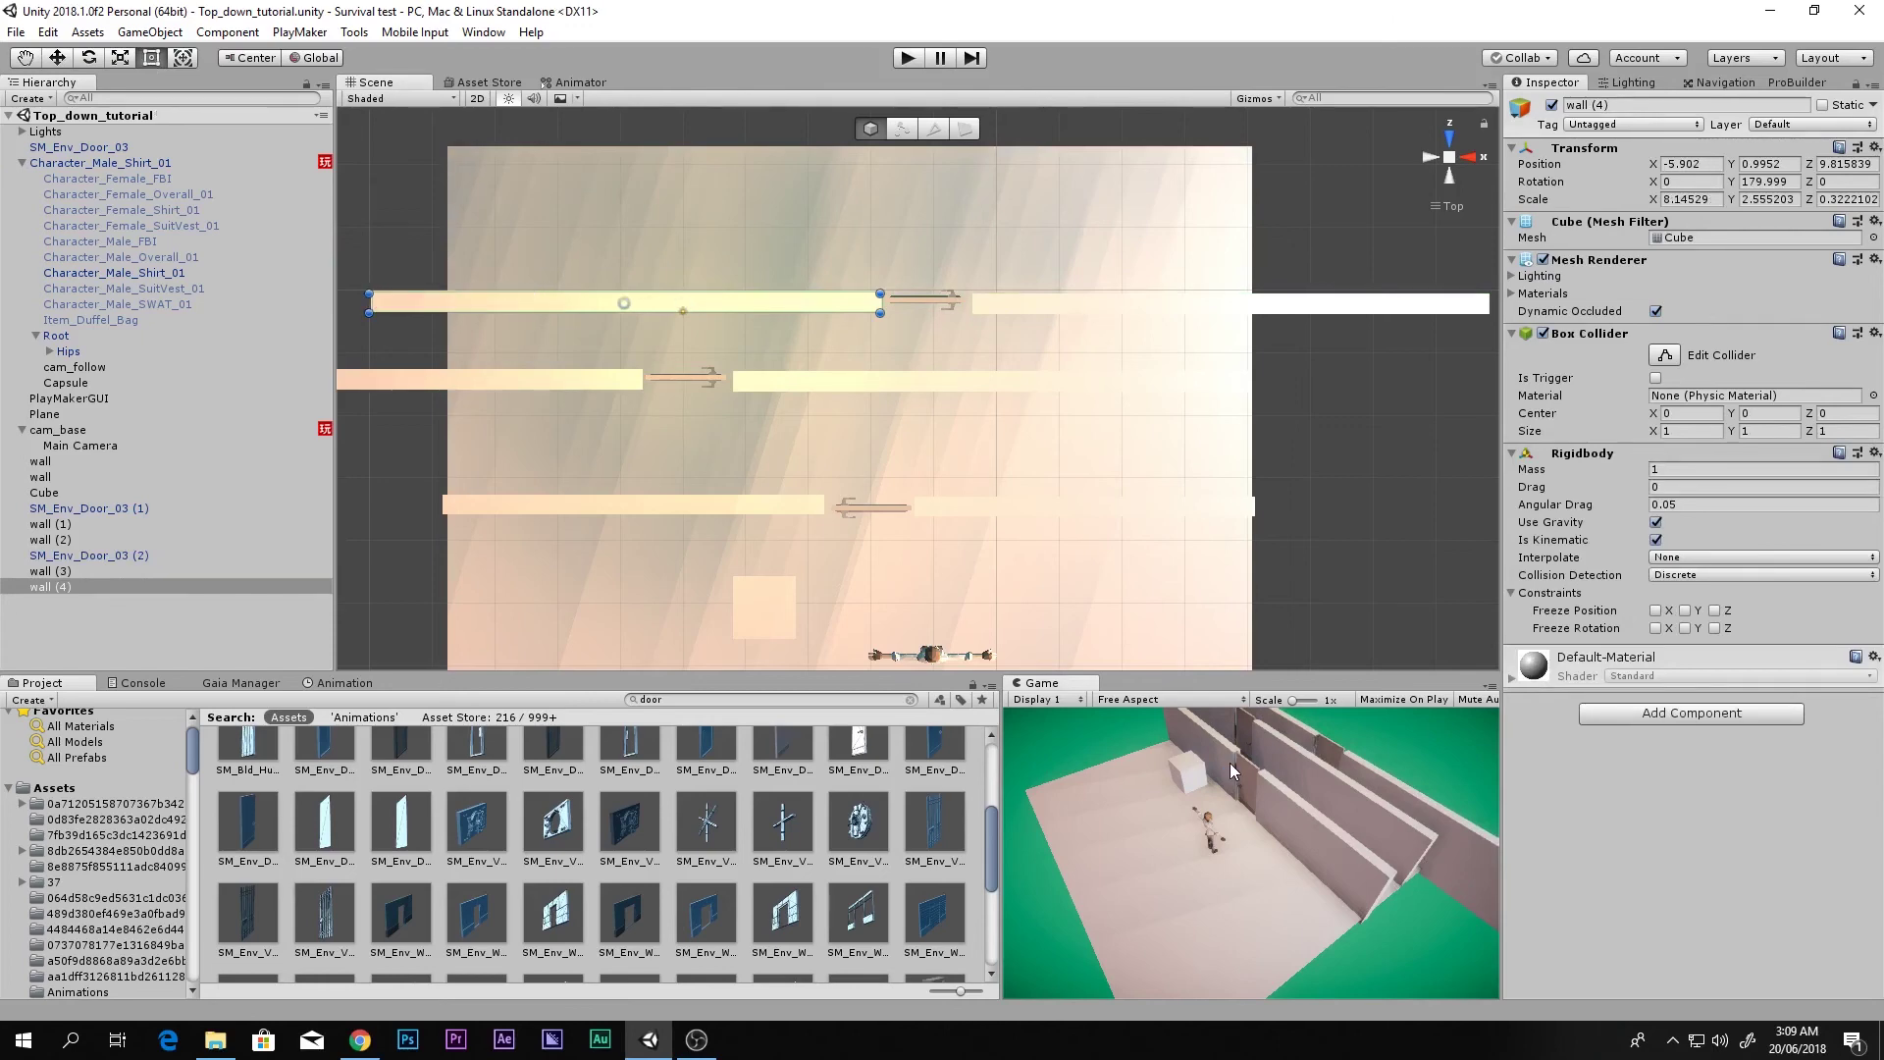
# - Play-test the three partitions in a maximized Game view, running the character through all the doors, and stop playback
pyautogui.hotkey('shift', 'space')
pyautogui.click(909, 59)
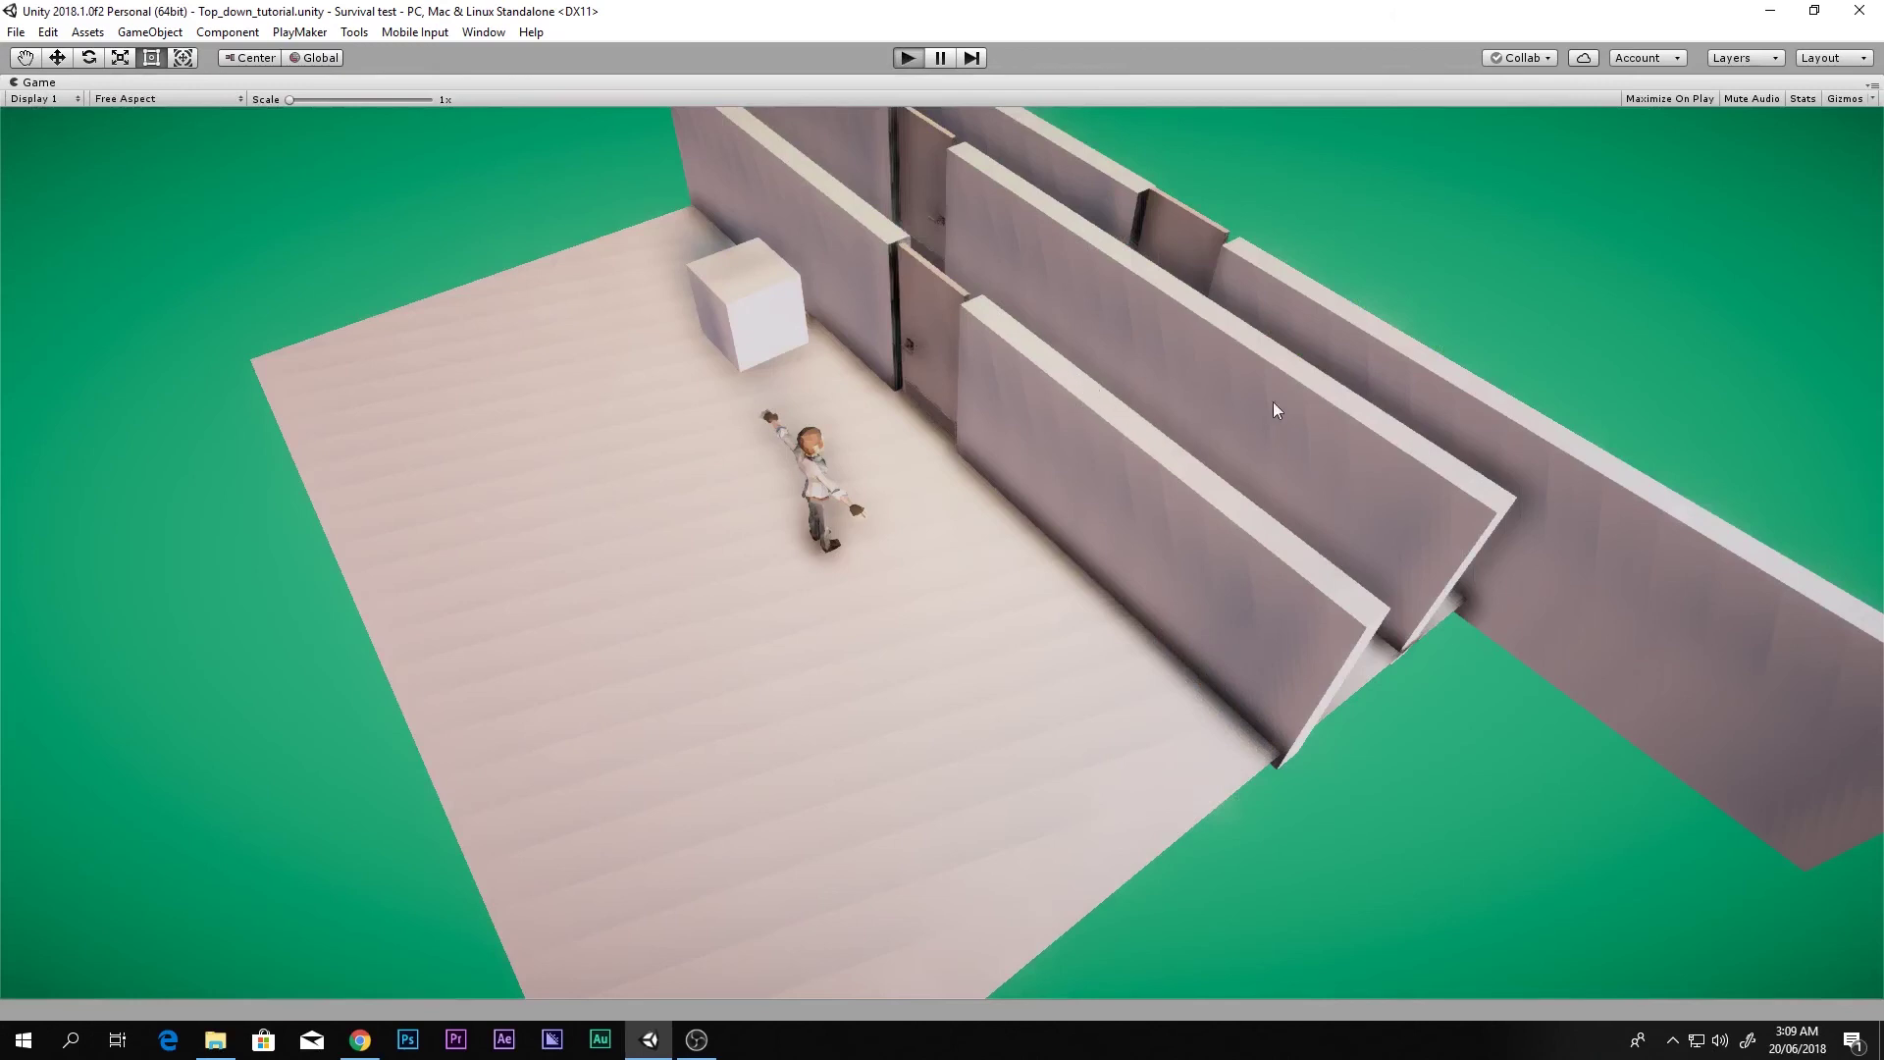
pyautogui.press('w')
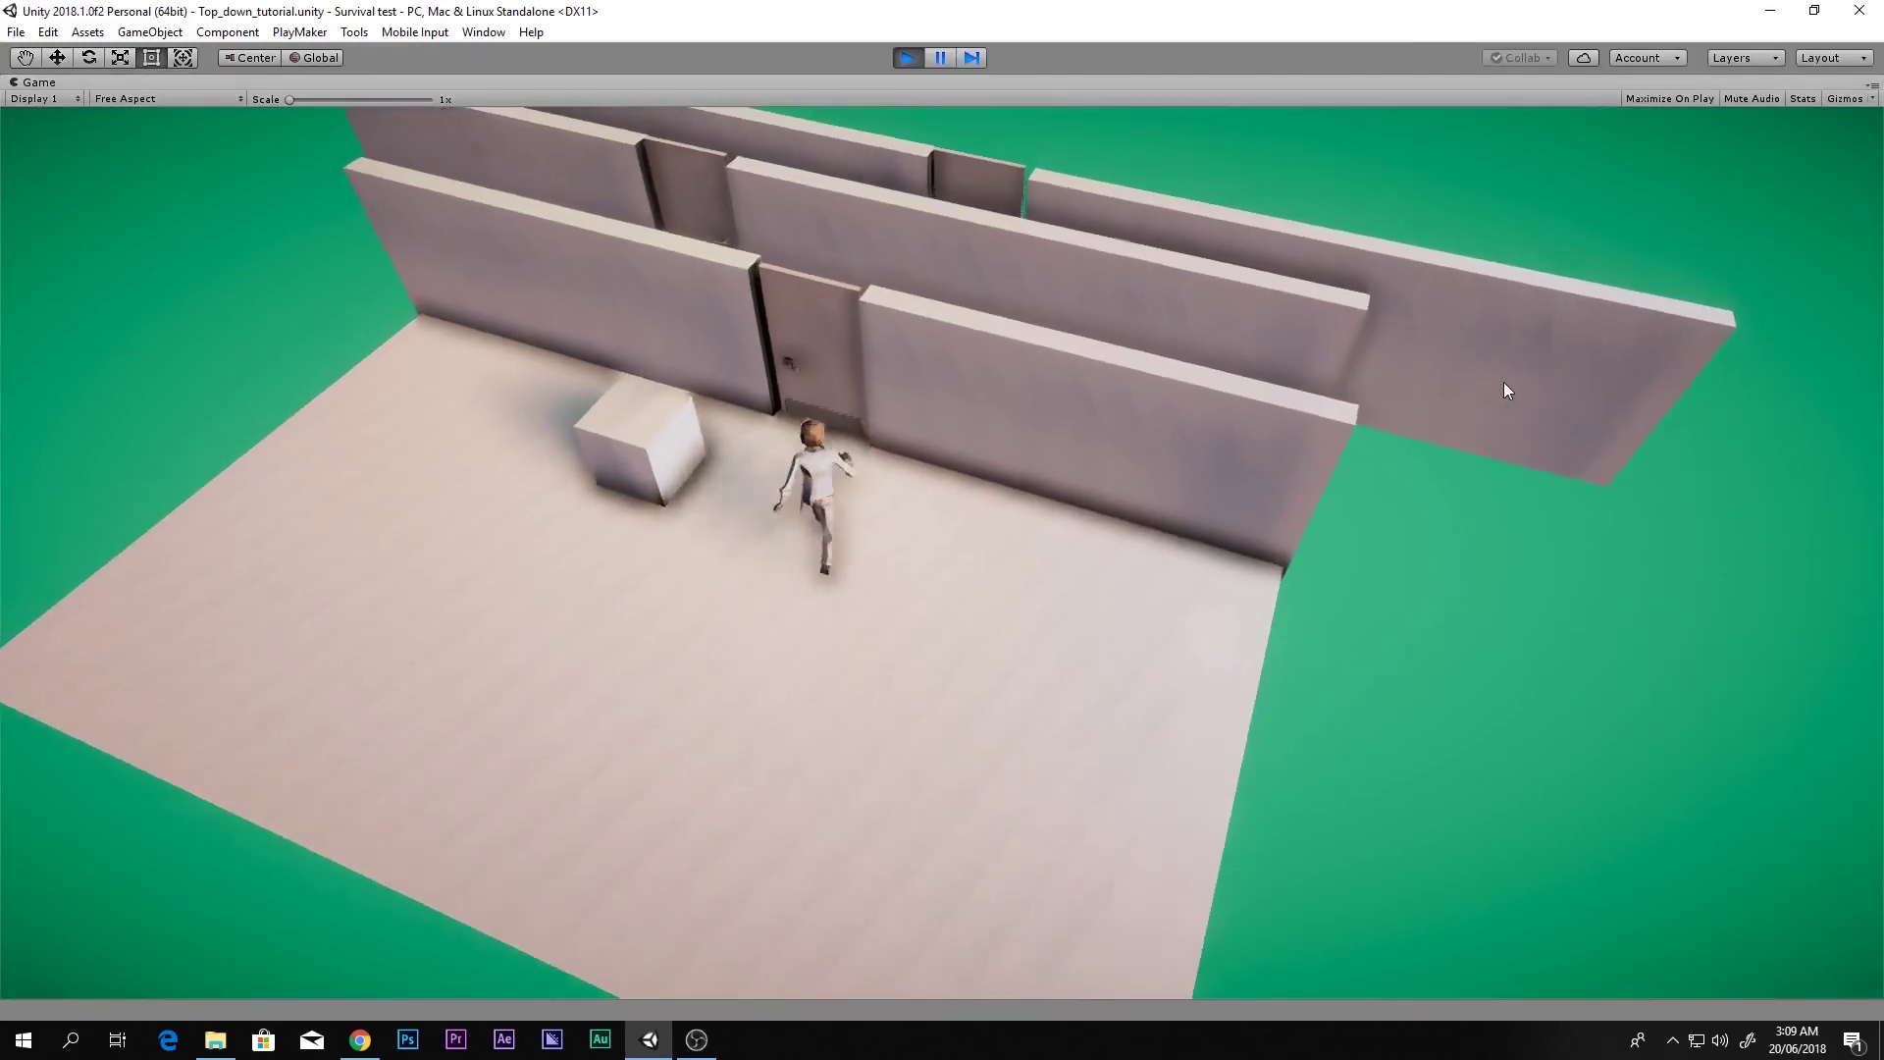
pyautogui.press('w')
pyautogui.press('w')
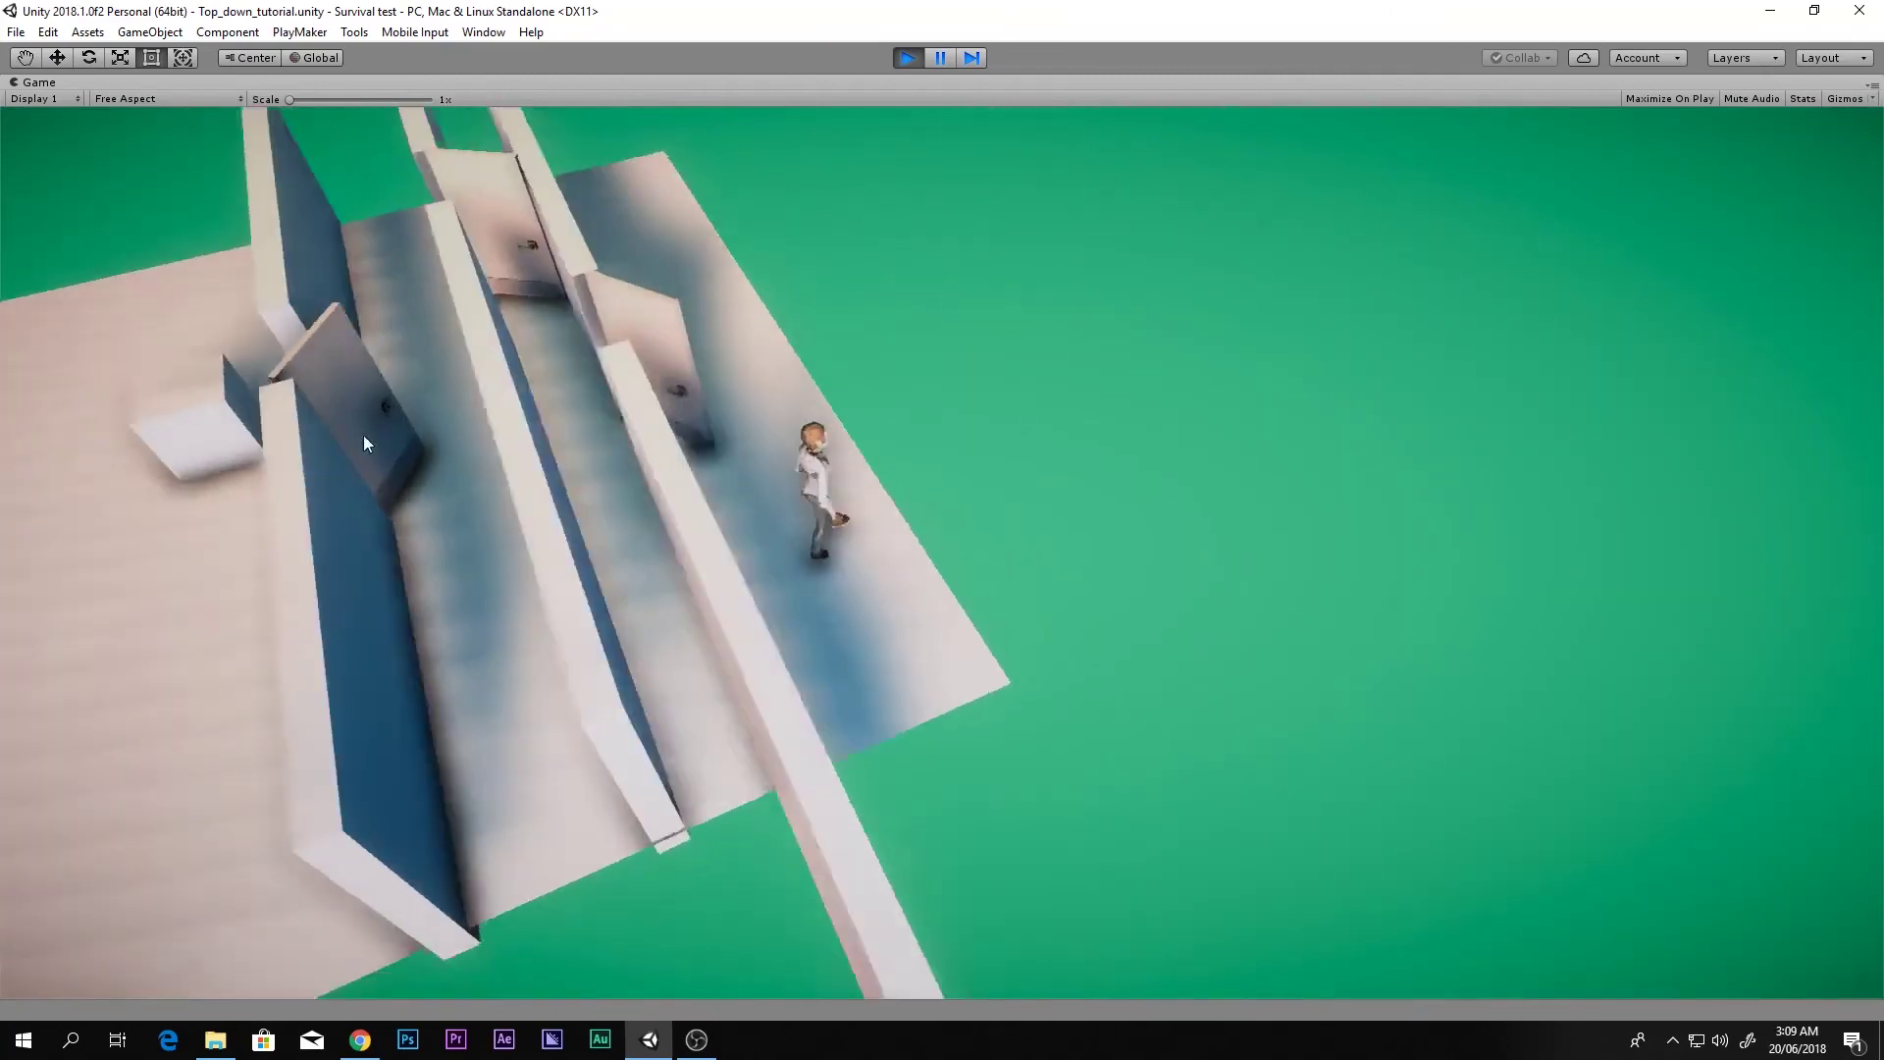
pyautogui.press('w')
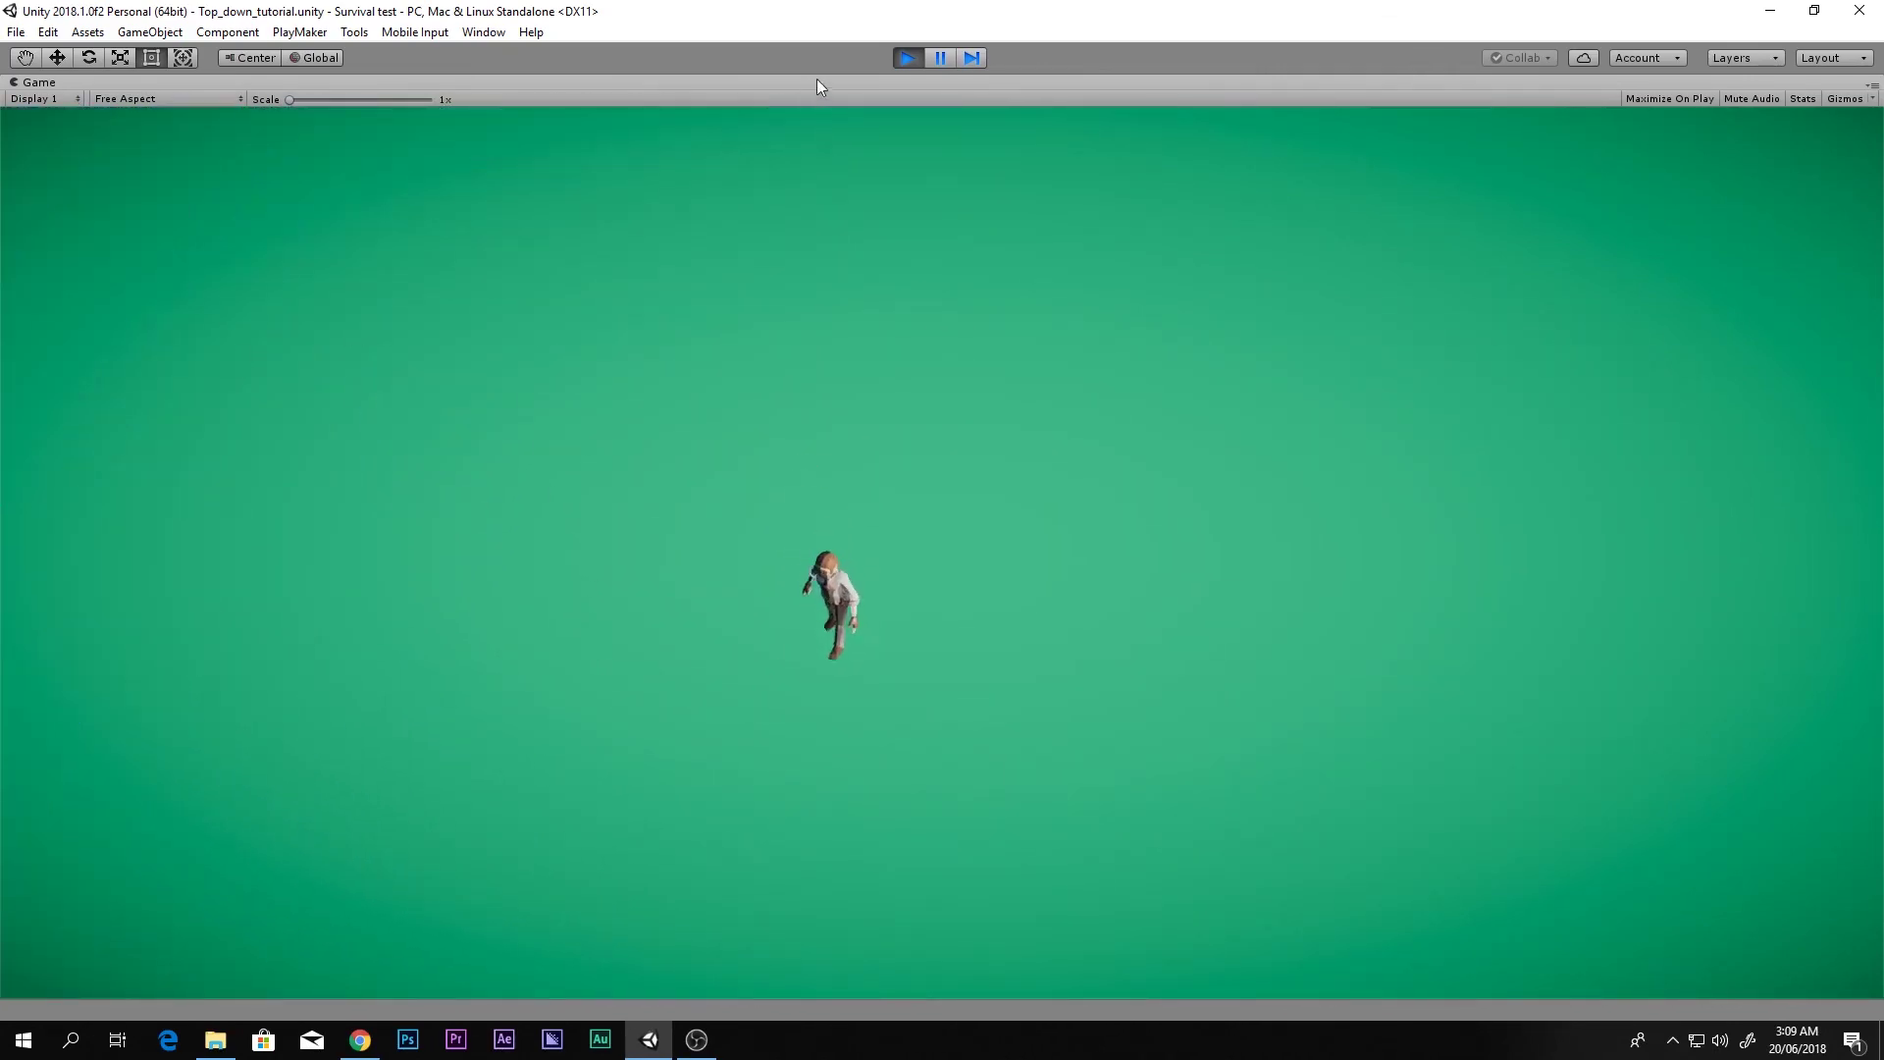
pyautogui.click(907, 58)
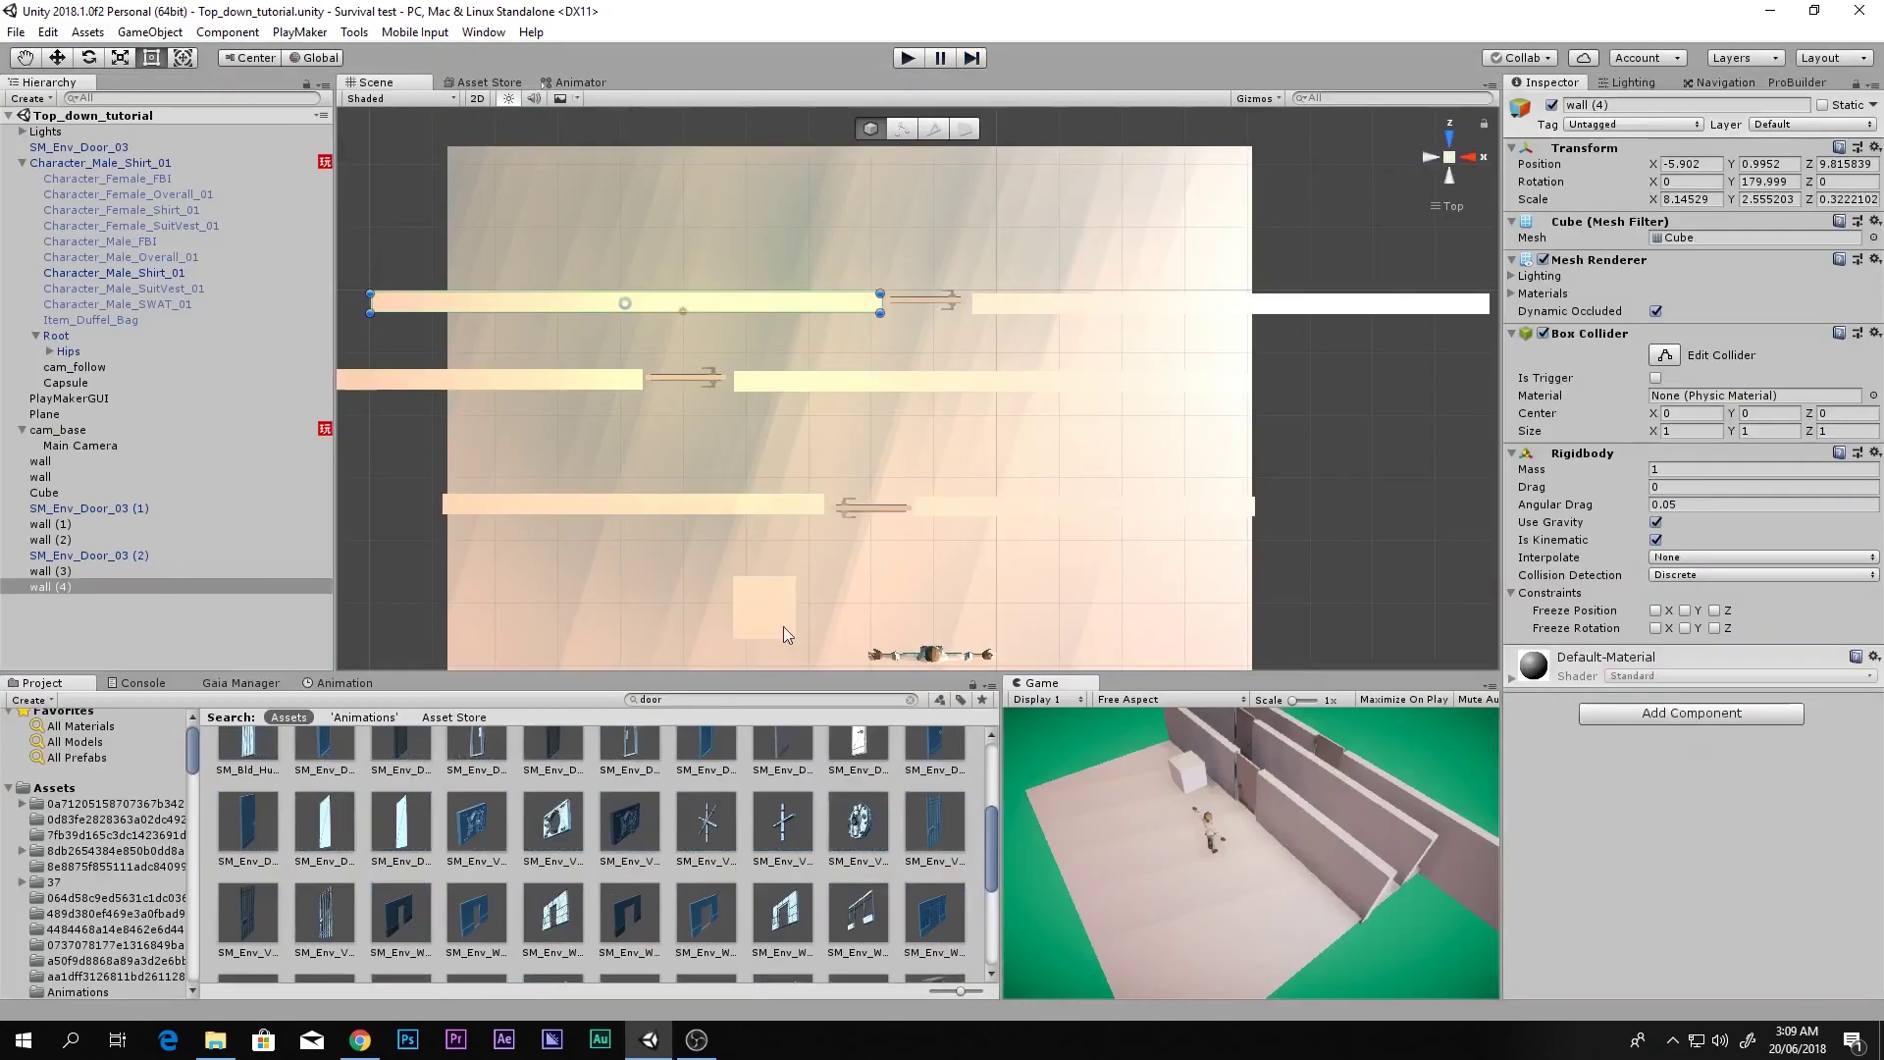
# - Delete the third partition, consisting of SM_Env_Door_03 (2), wall (3) and wall (4)
pyautogui.scroll(-3, 522, 887)
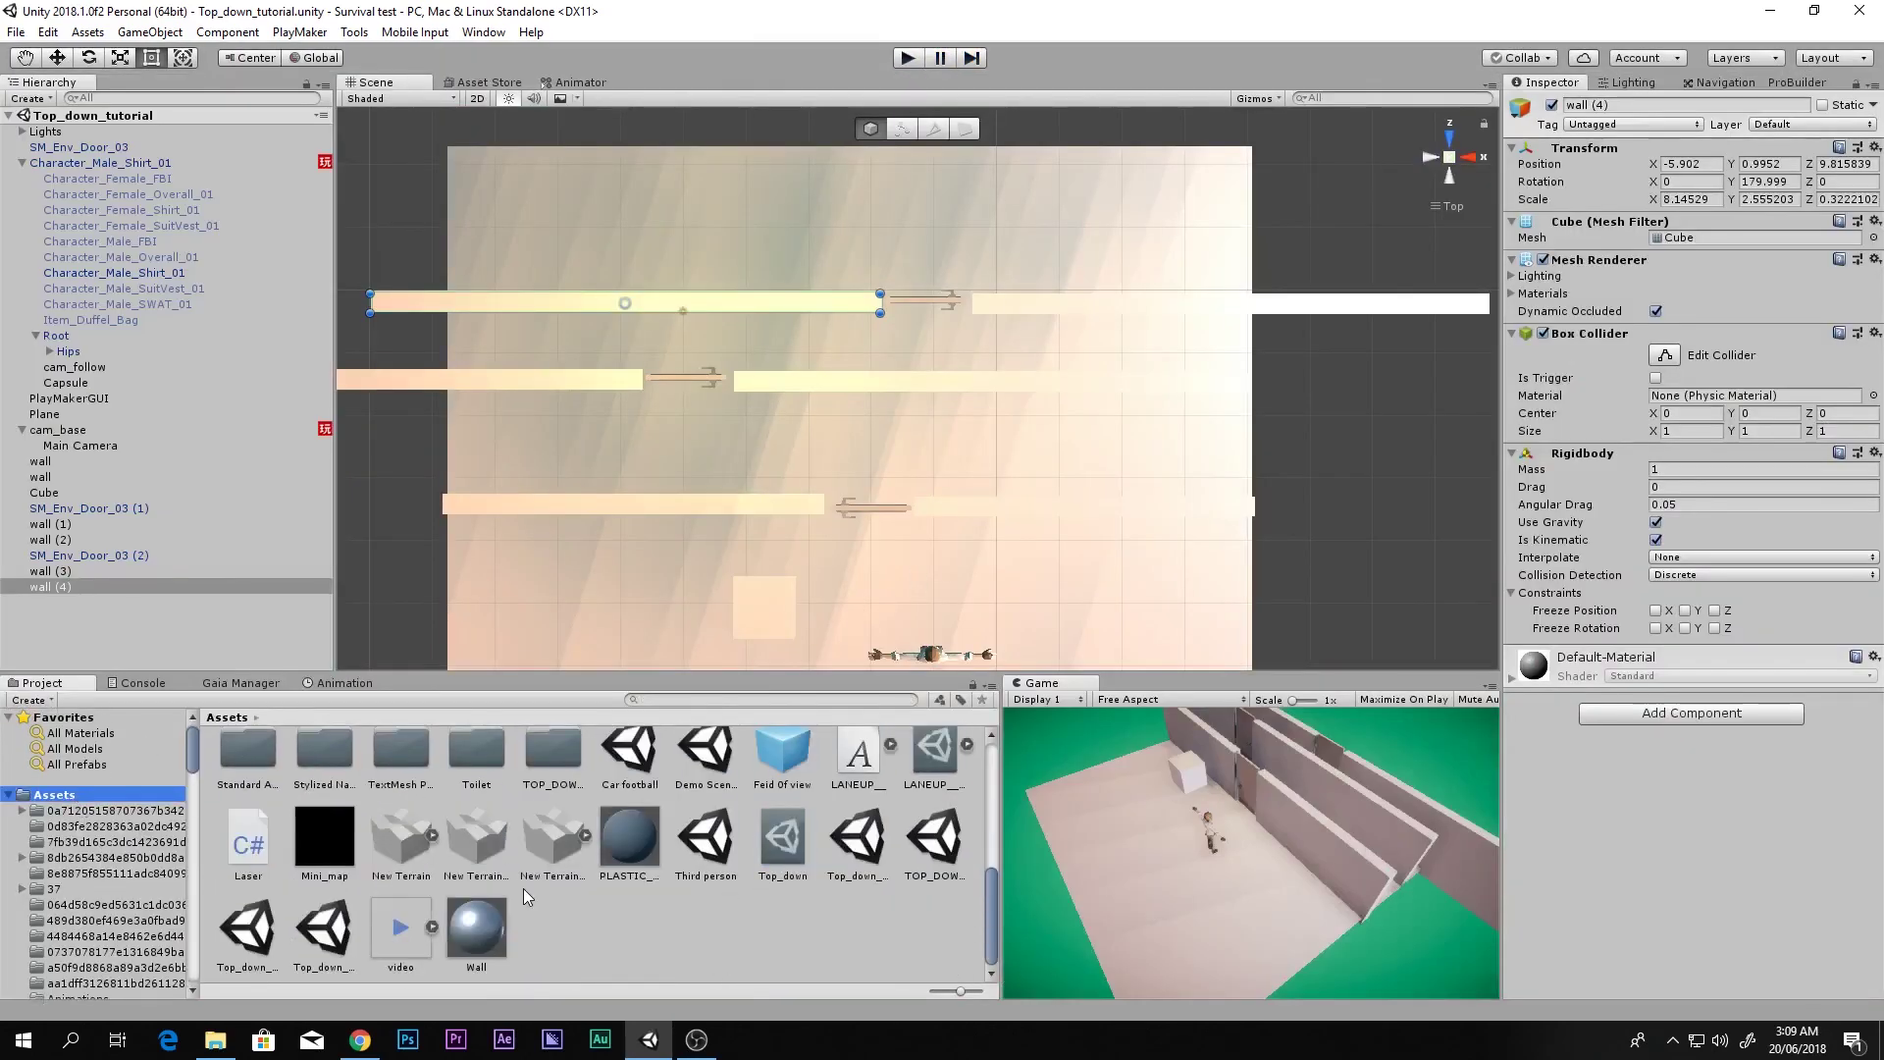
pyautogui.click(689, 927)
pyautogui.scroll(-11, 952, 456)
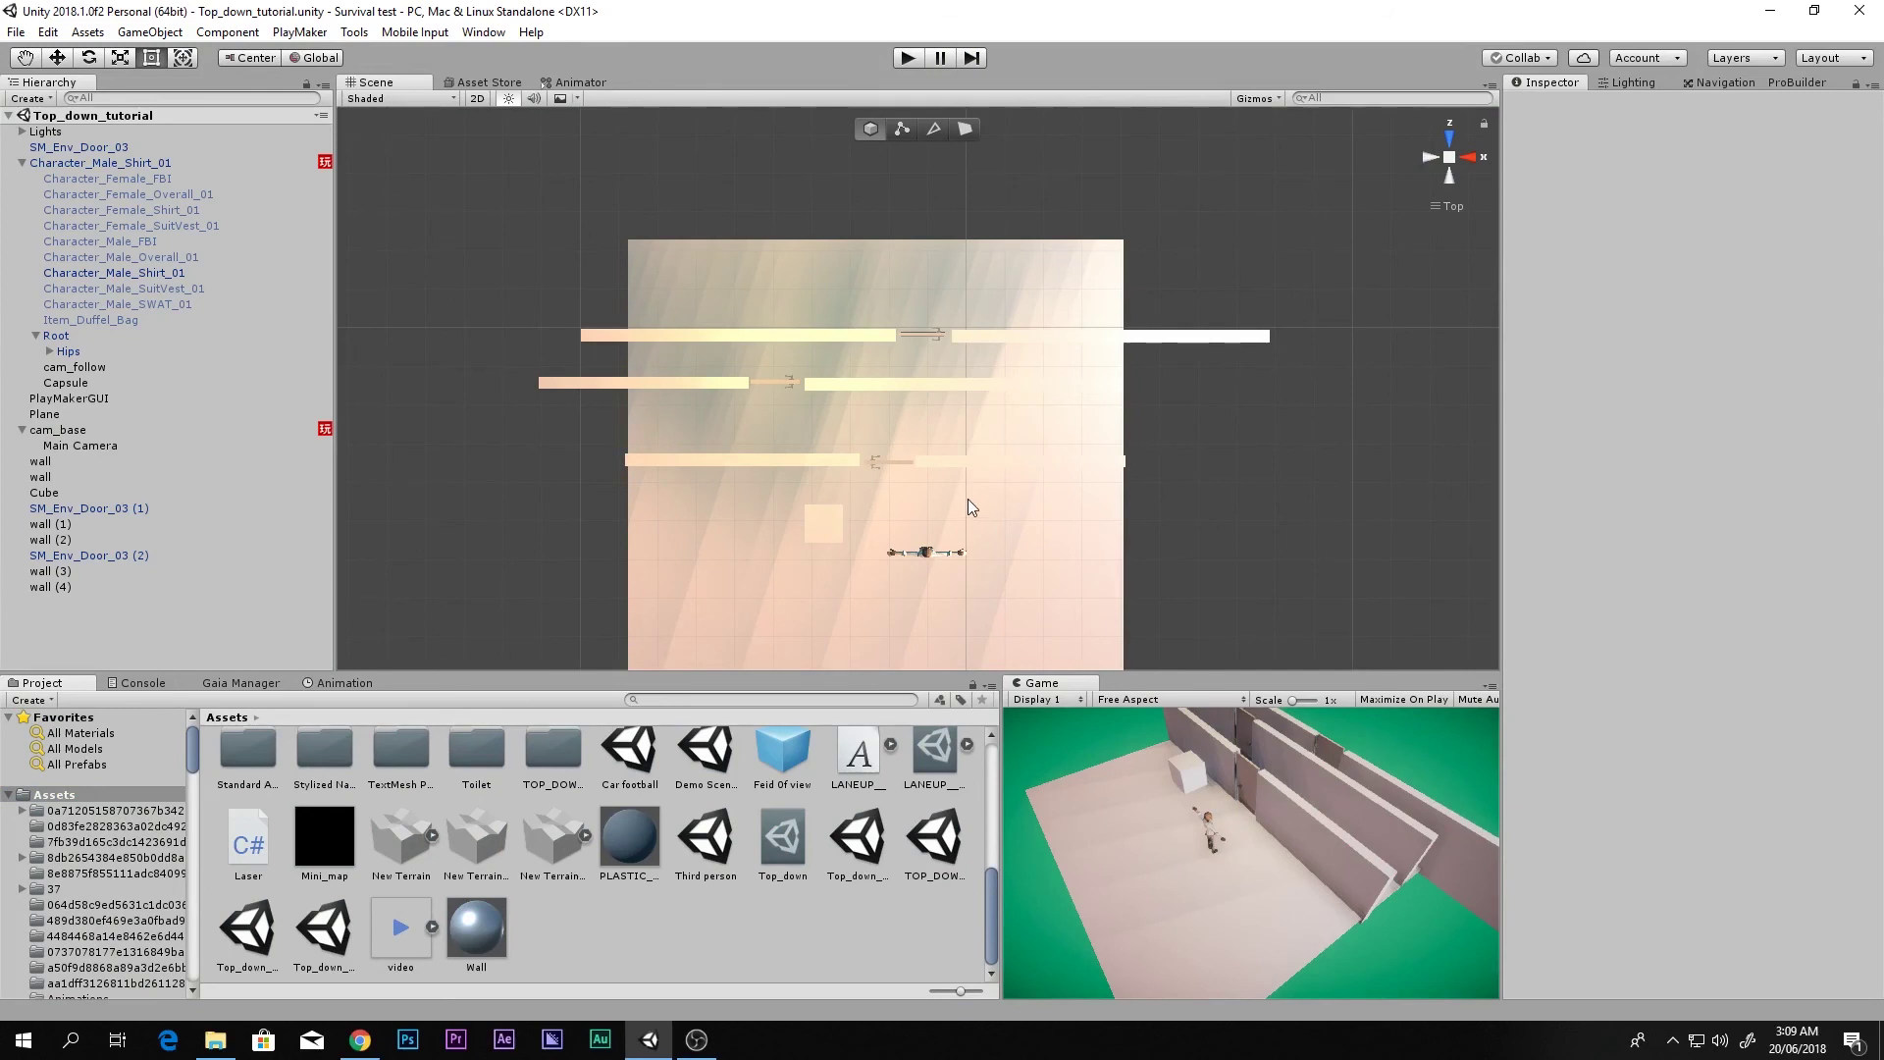
pyautogui.scroll(3, 869, 462)
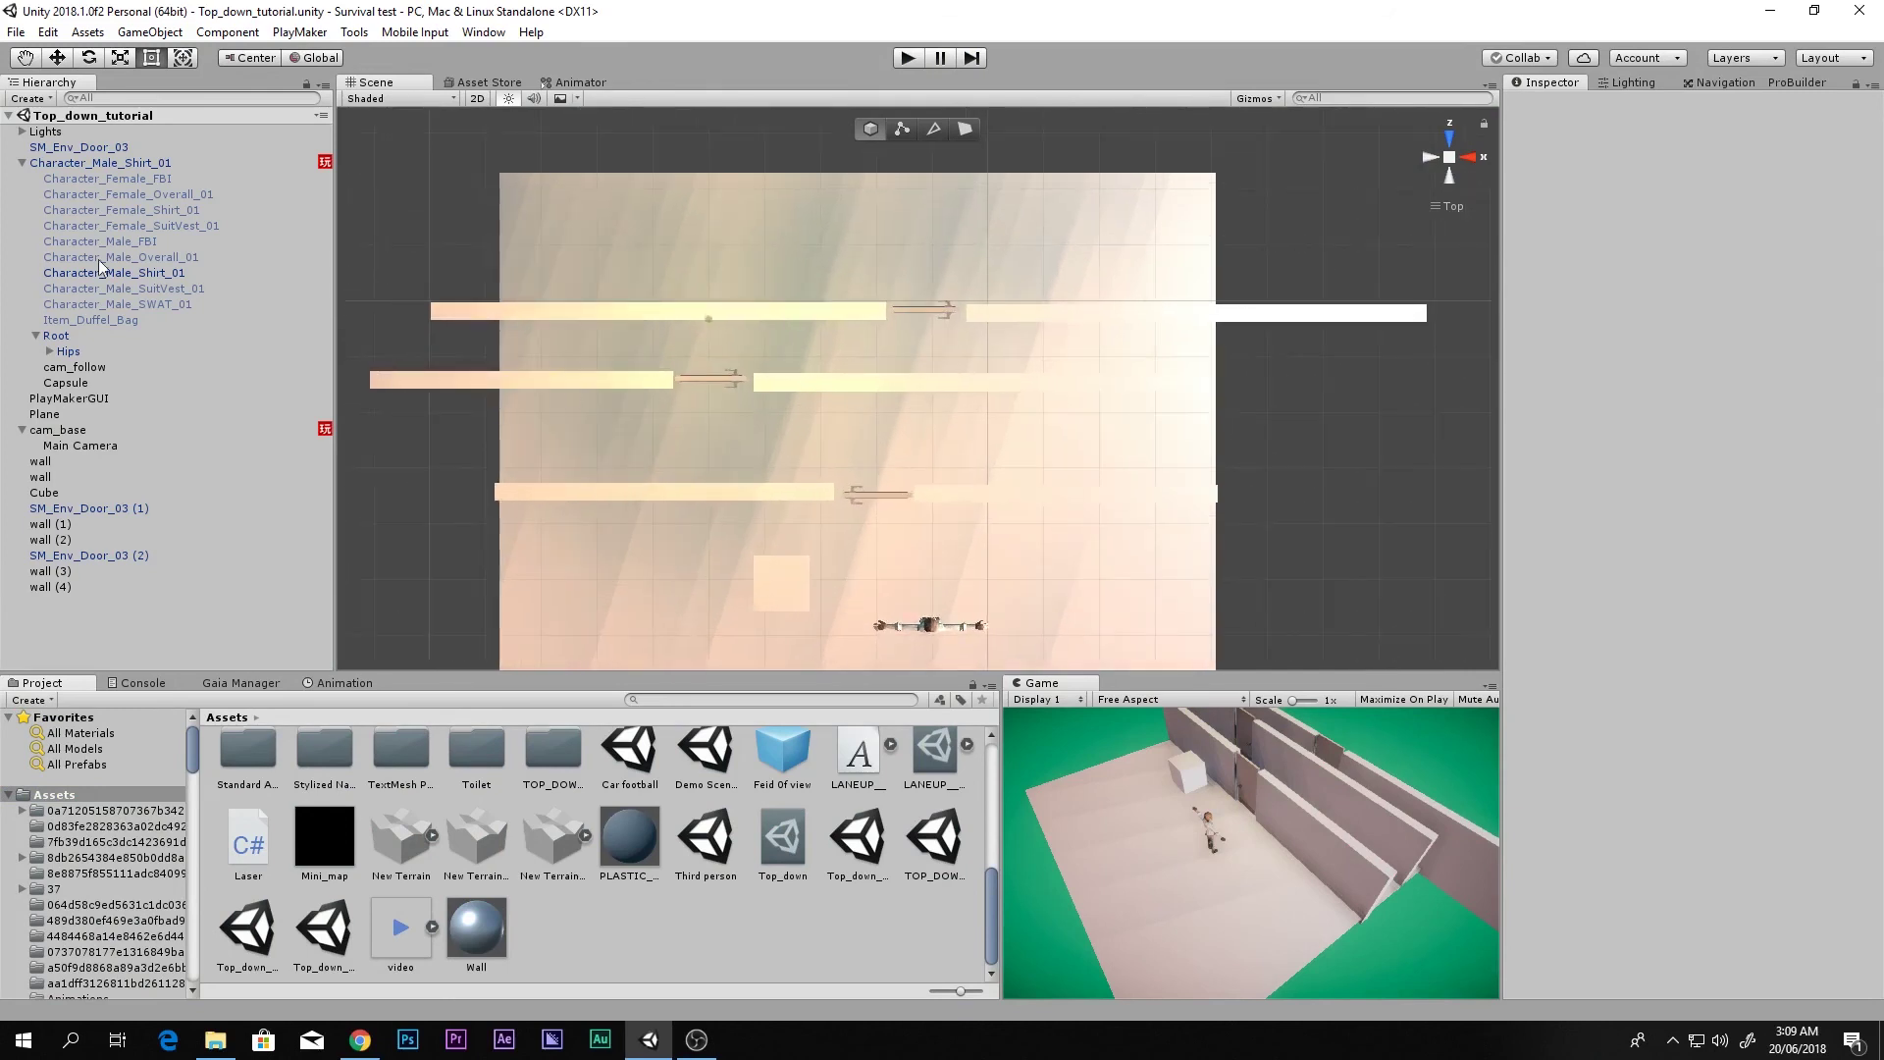
pyautogui.click(62, 585)
pyautogui.keyDown('shift'); pyautogui.click(108, 555); pyautogui.keyUp('shift')
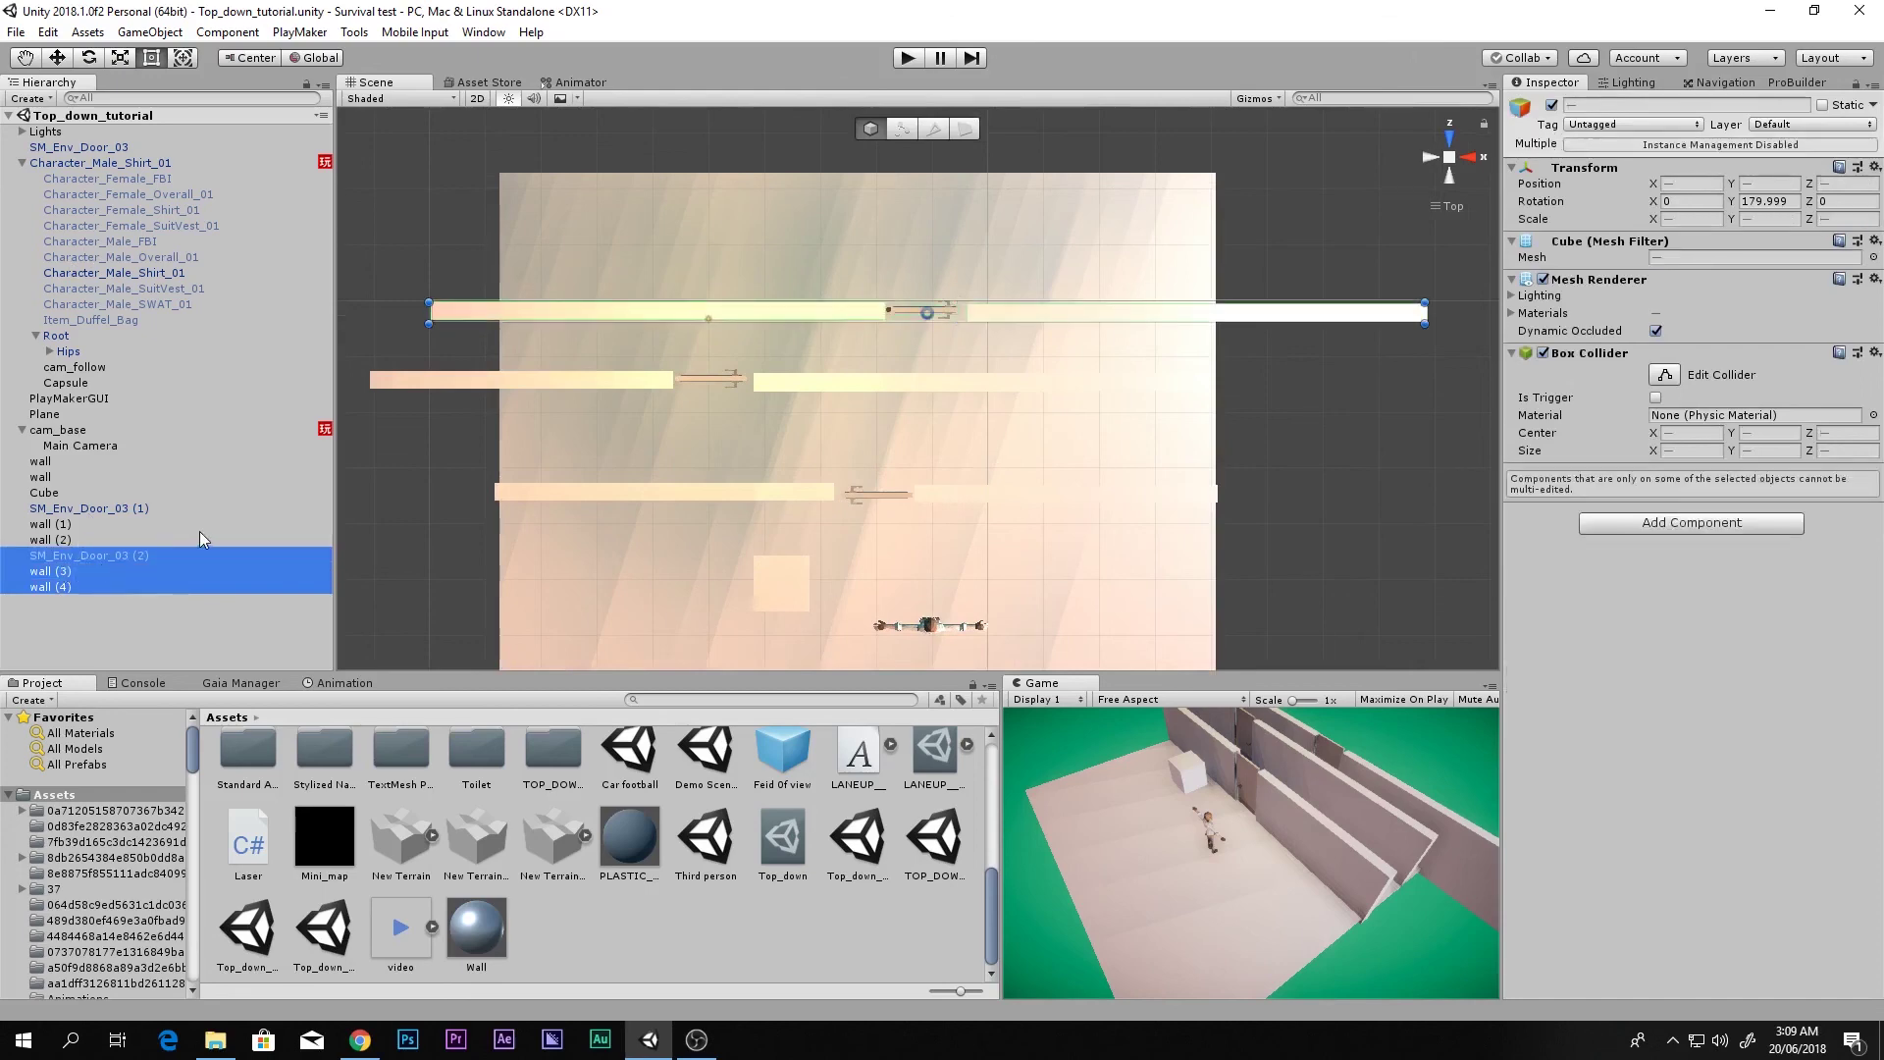
pyautogui.press('Delete')
# - Delete the second partition's wall (2), wall (1) and SM_Env_Door_03 (1)
pyautogui.click(97, 537)
pyautogui.press('Delete')
pyautogui.click(82, 524)
pyautogui.press('Delete')
pyautogui.click(88, 514)
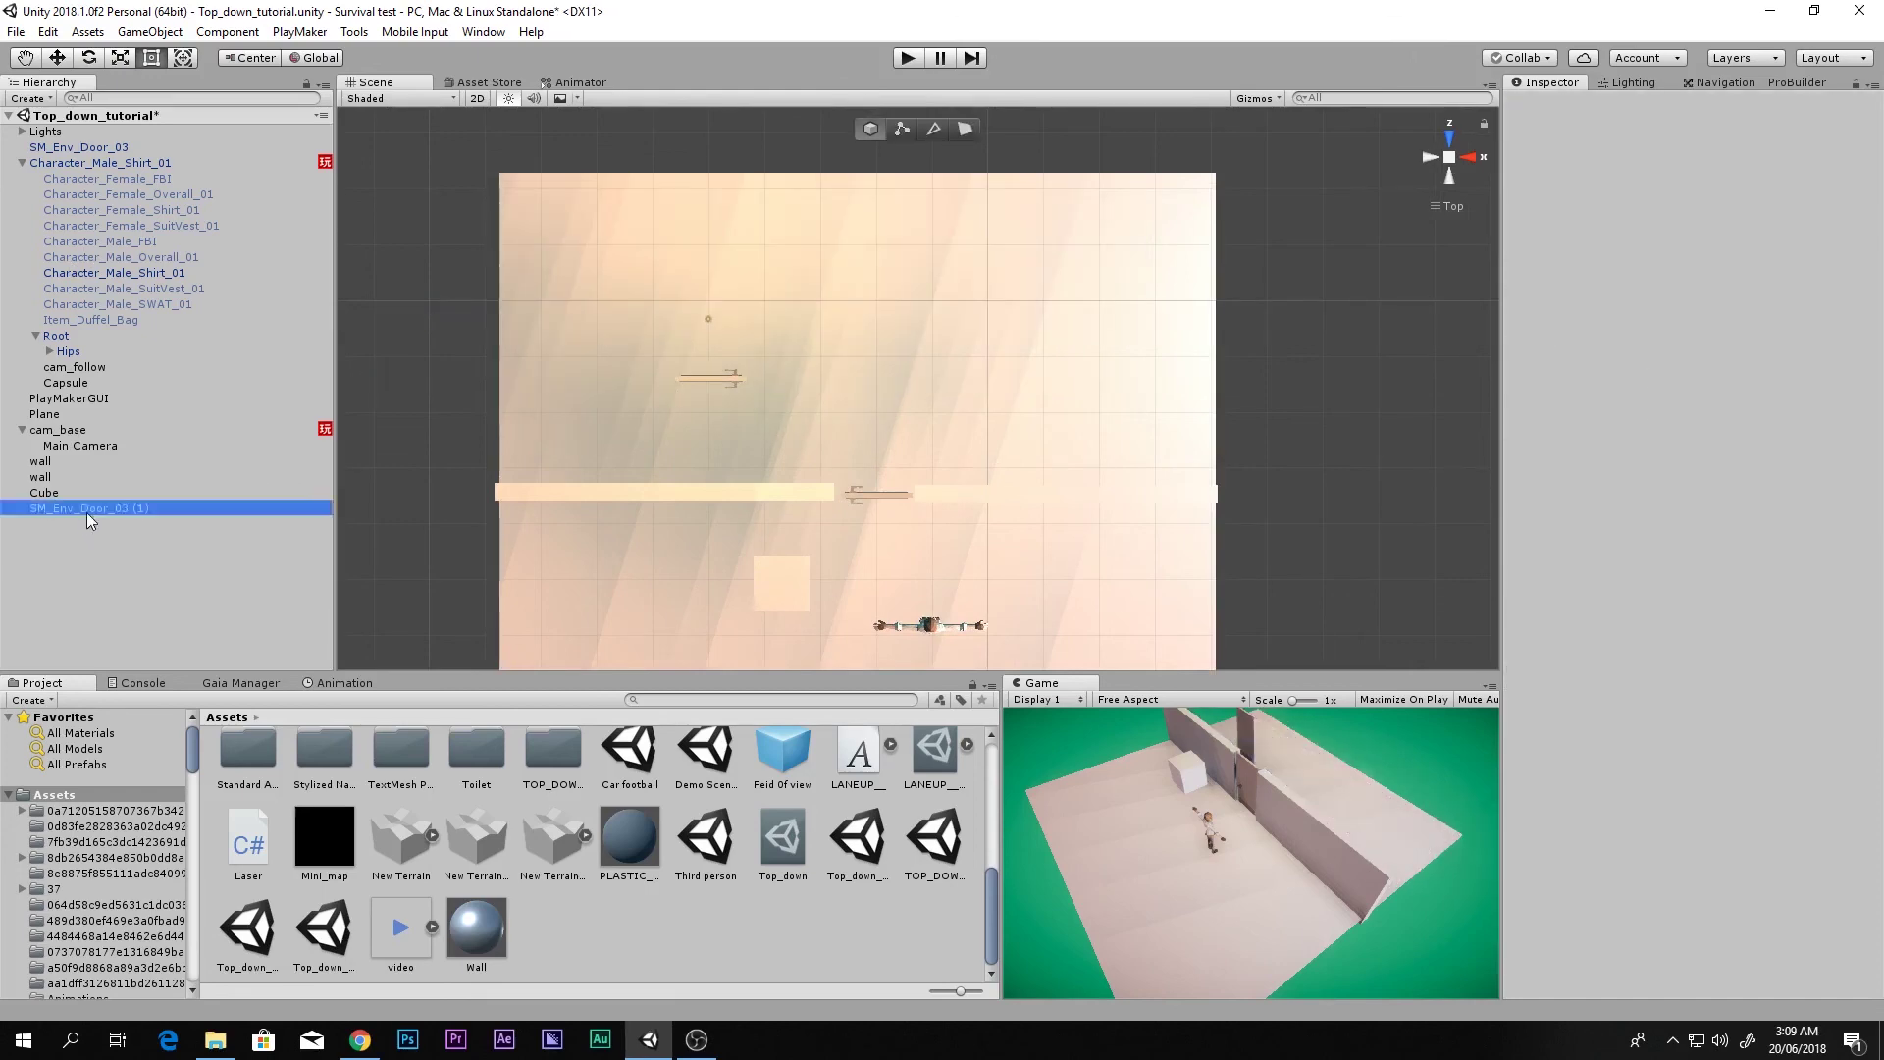
pyautogui.press('Delete')
# - Delete the Cube standing on the floor beside the character
pyautogui.scroll(-5, 764, 590)
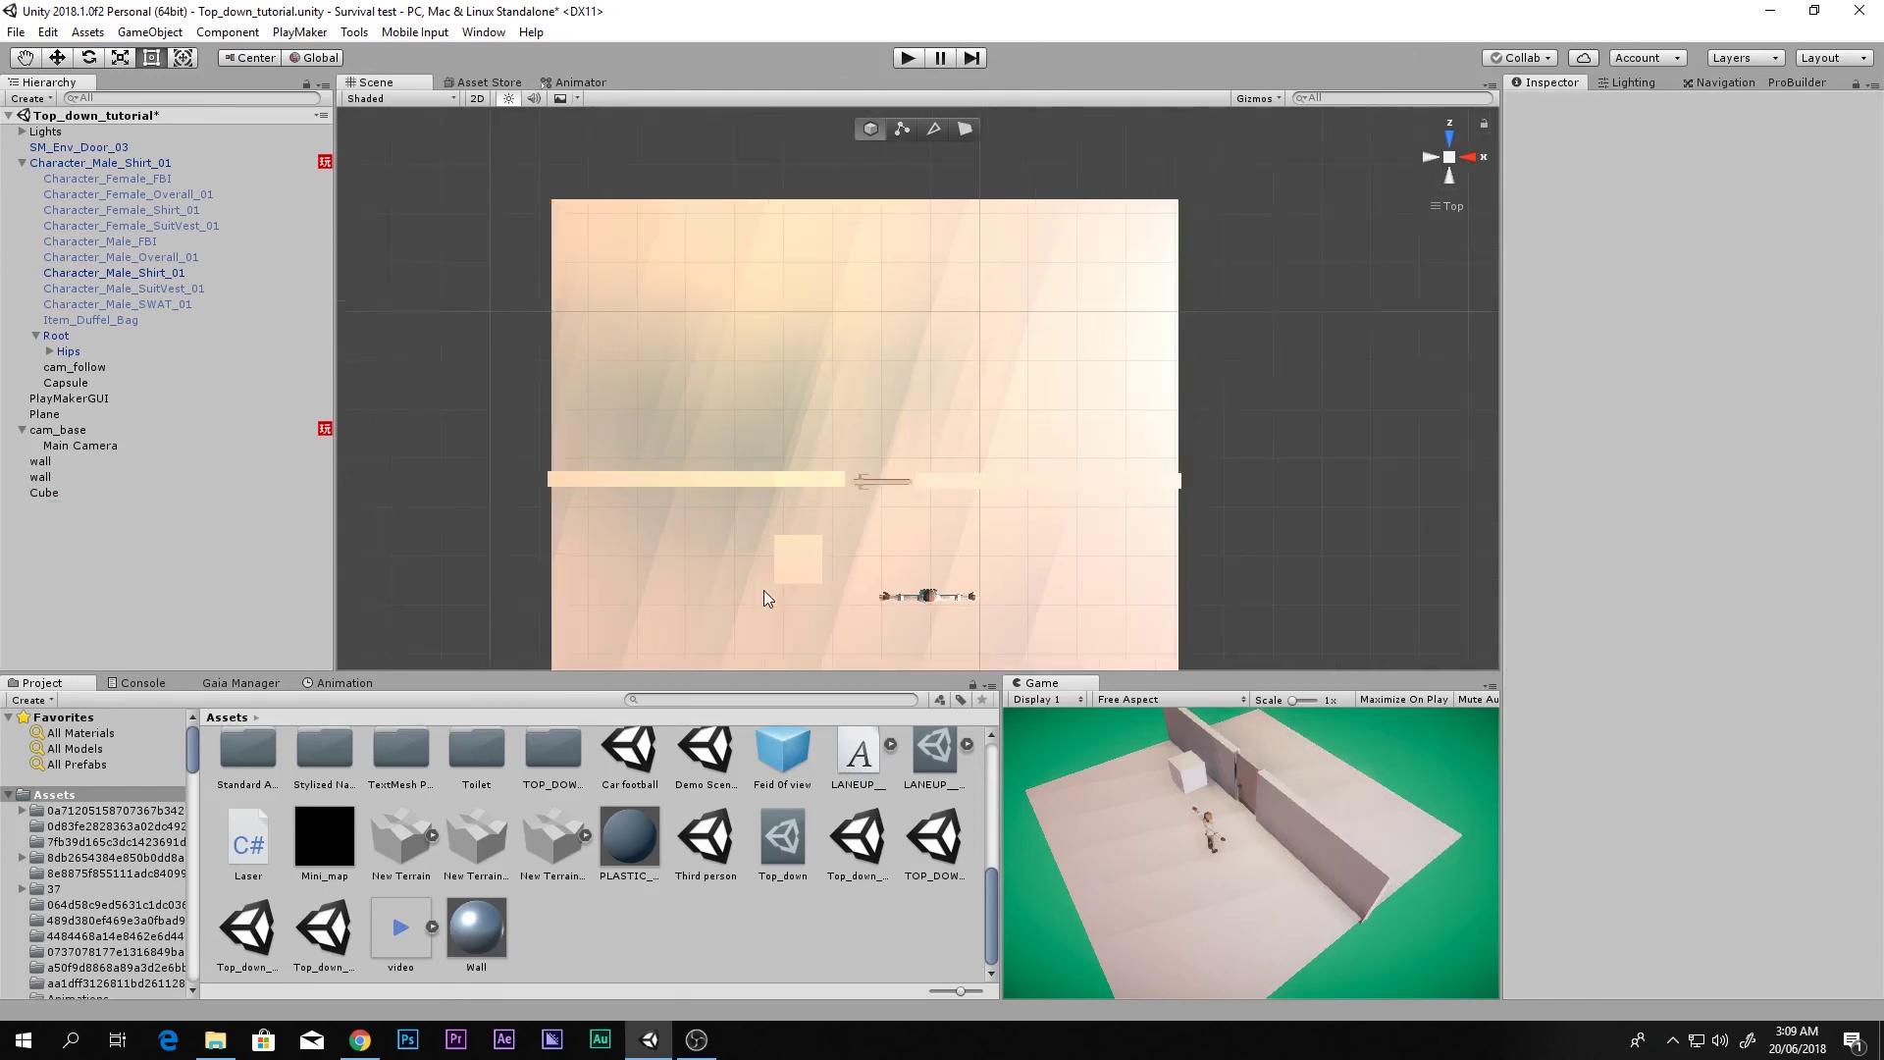
pyautogui.moveTo(764, 591); pyautogui.dragTo(781, 509, button='middle')
pyautogui.scroll(4, 781, 508)
pyautogui.click(825, 480)
pyautogui.press('Delete')
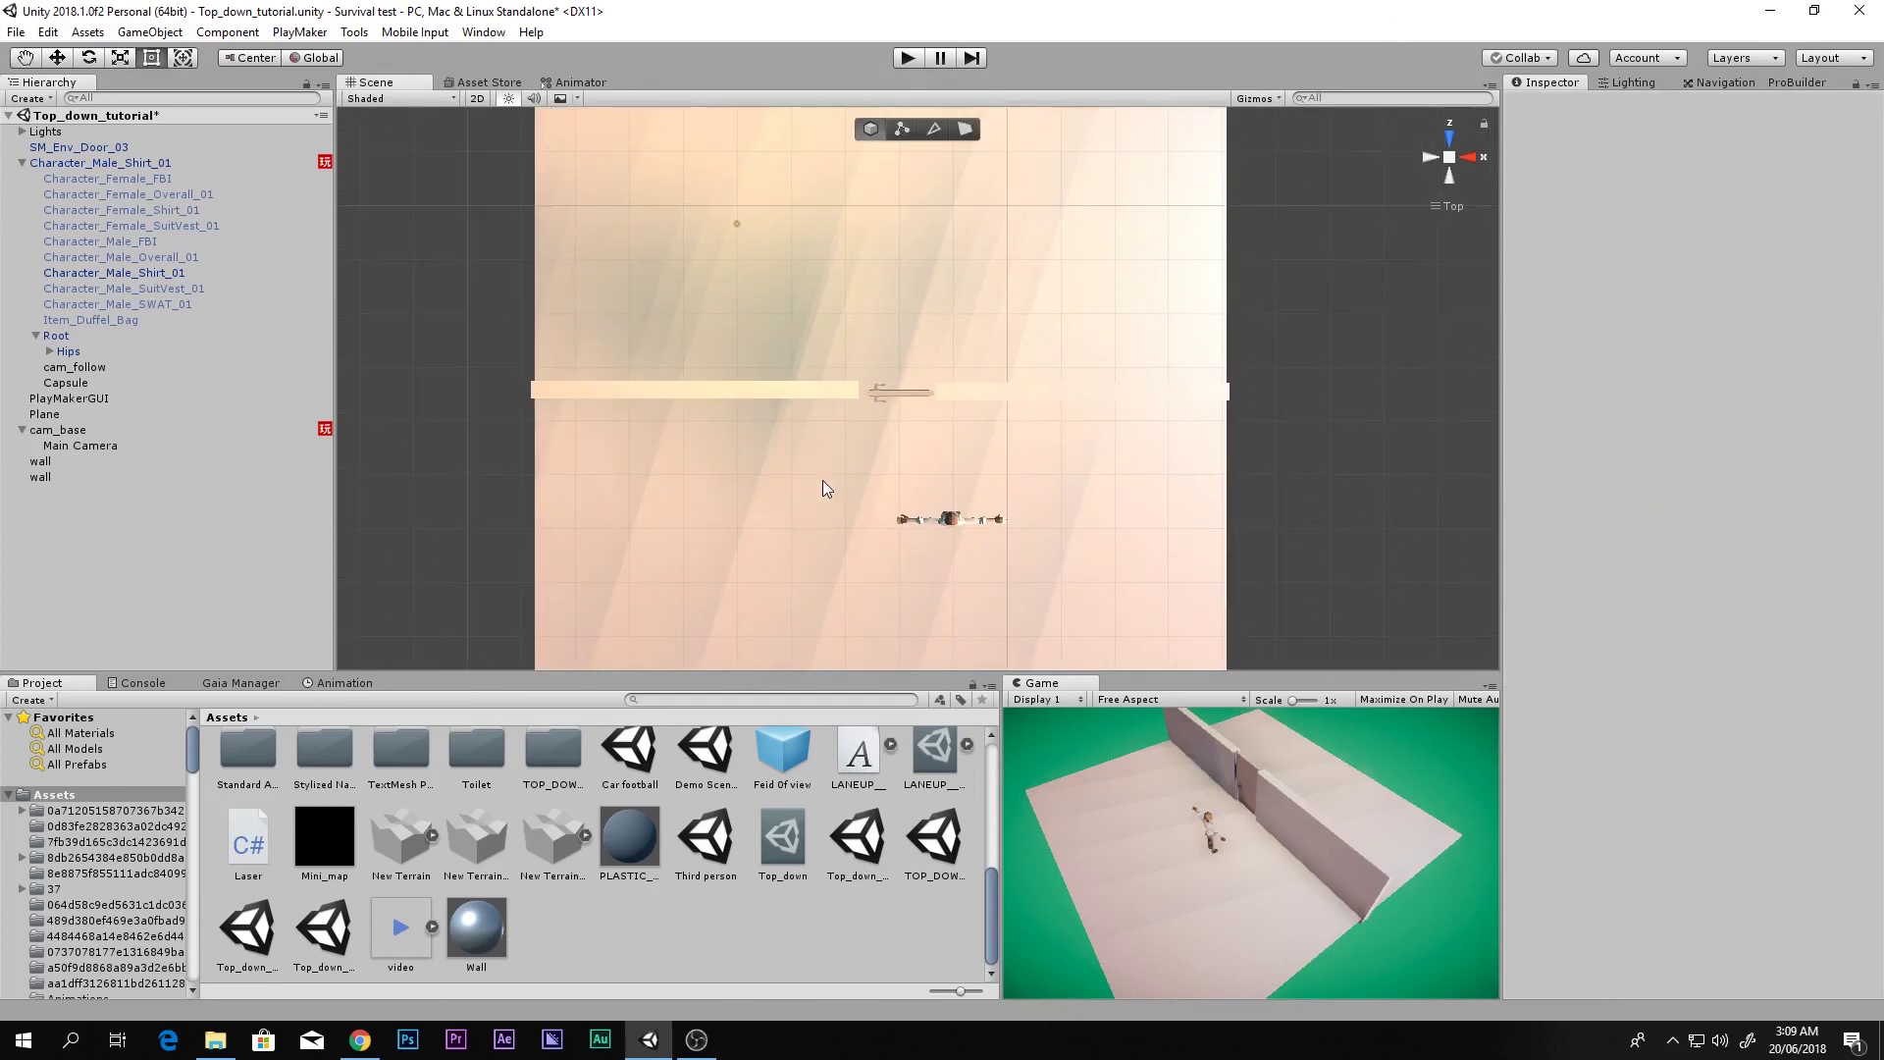